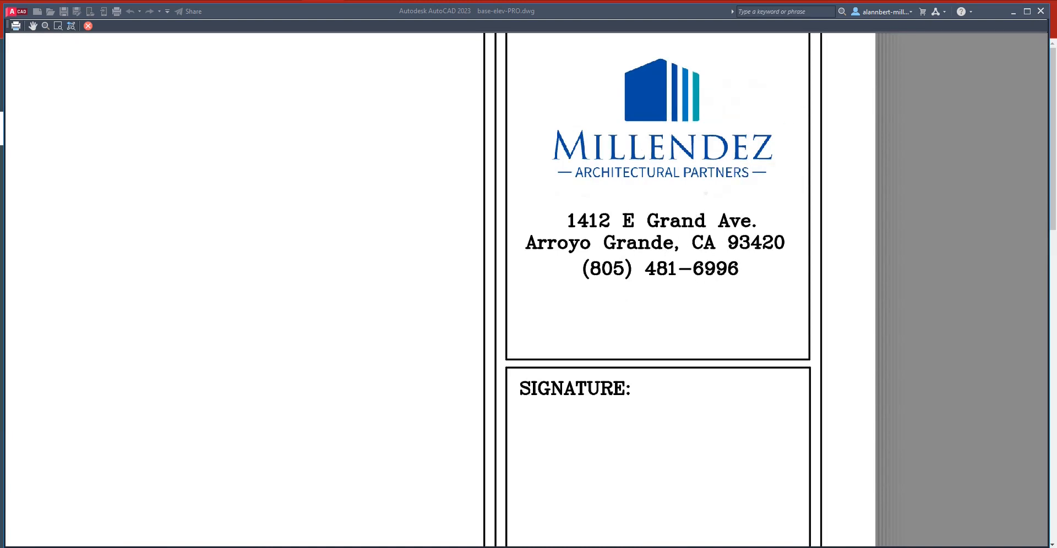
- Check the firm's address and phone details on the address generator page in the browser, and return to AutoCAD's plot preview
key(alt+Tab)
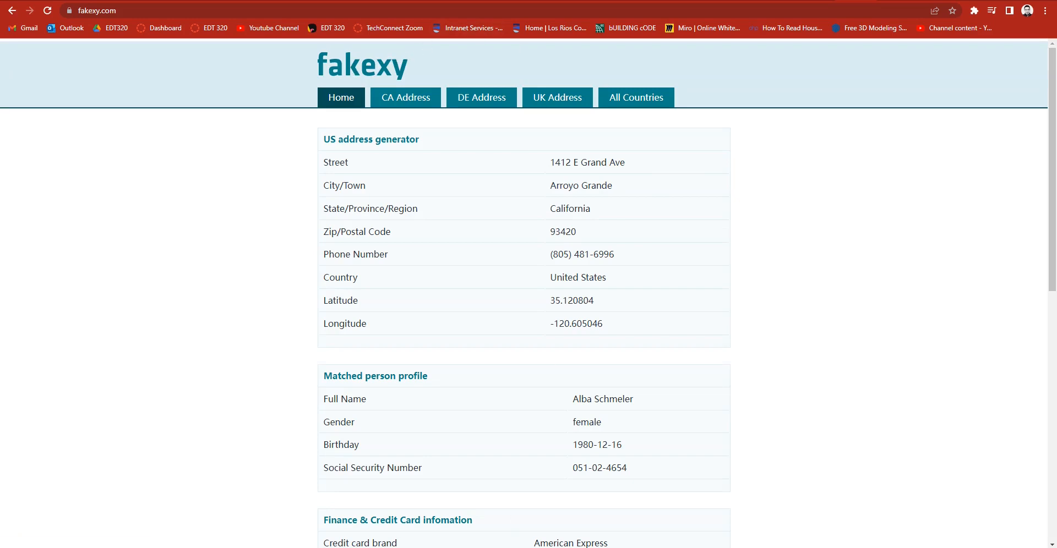
mouse_move(474, 547)
click(731, 513)
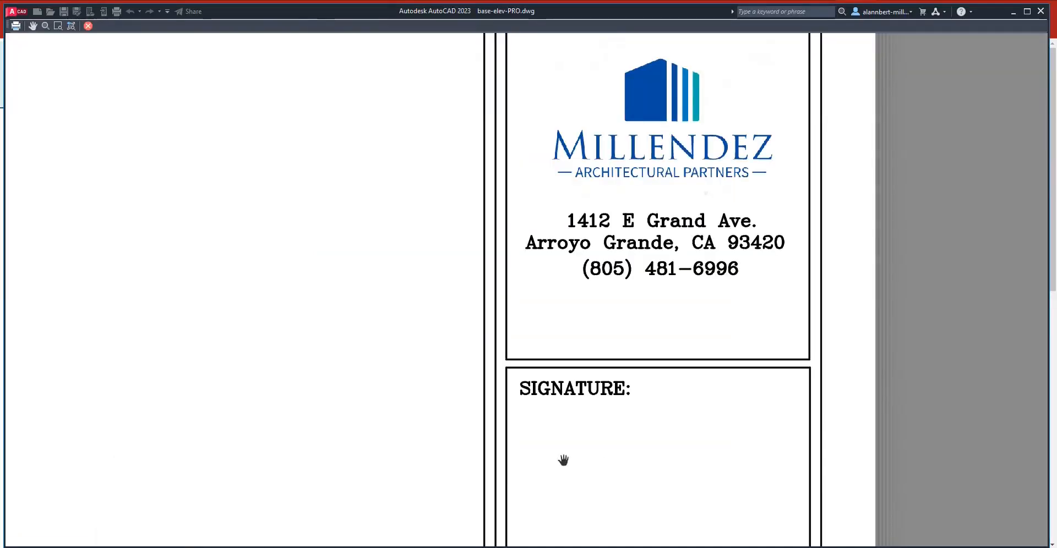
drag(378, 422, 530, 273)
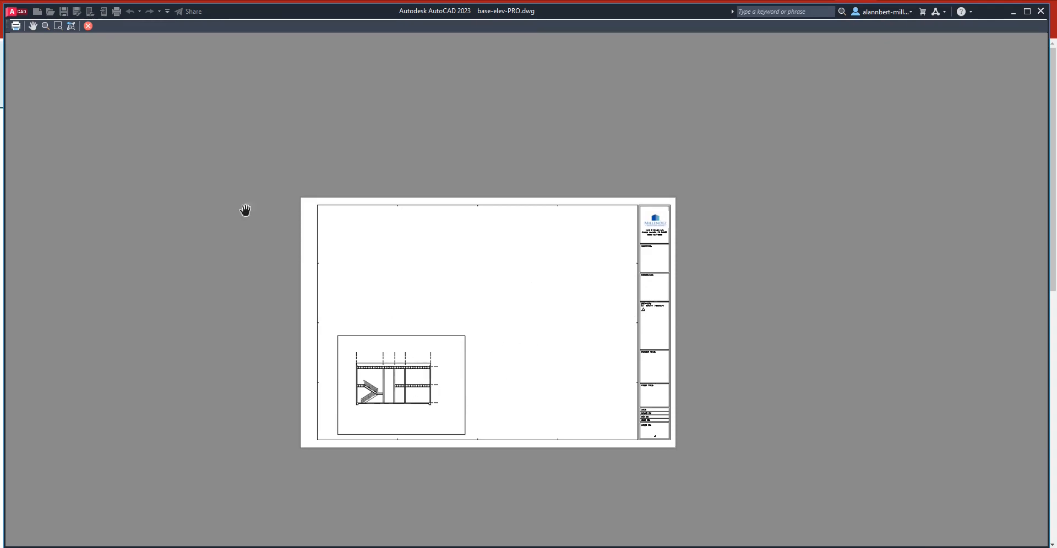
- Close the plot preview and switch from Layout3 to model space
click(88, 26)
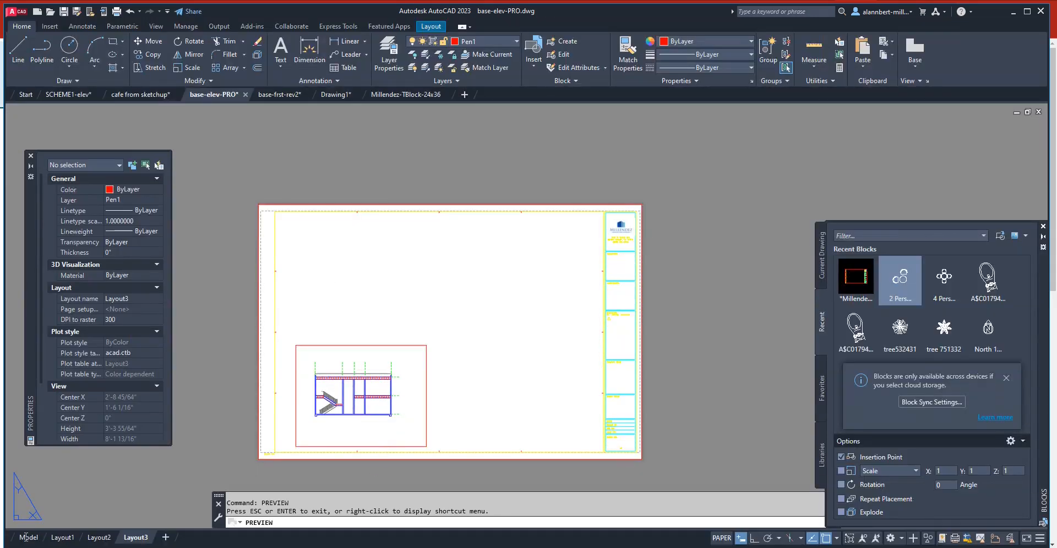
click(28, 538)
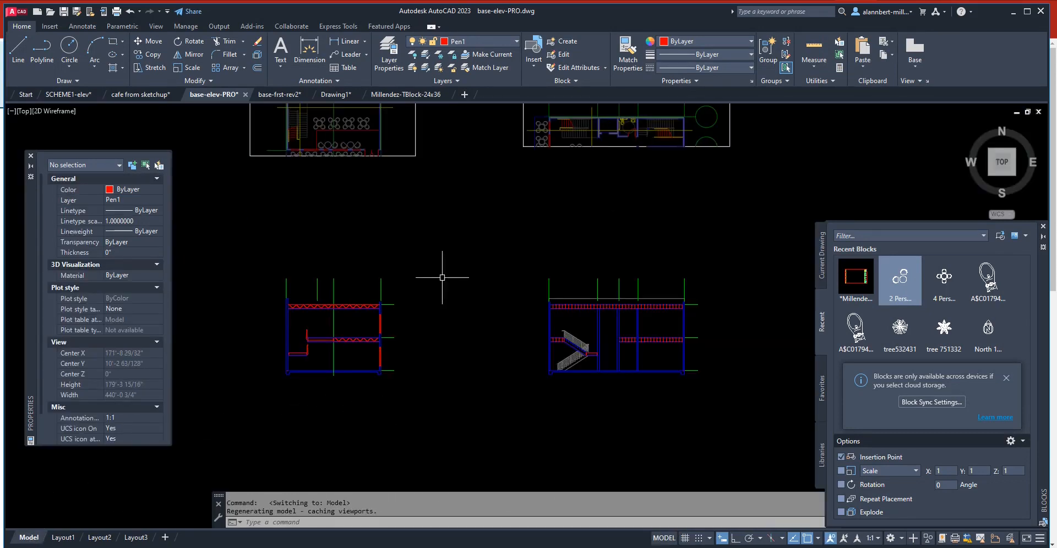
scroll(442, 277, down, 3)
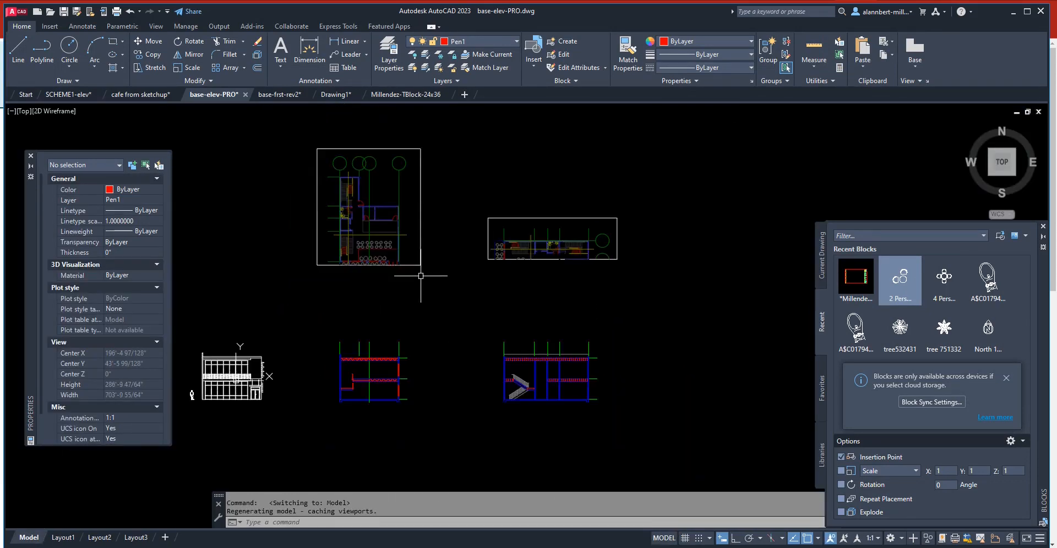
mouse_move(439, 296)
middle_down()
mouse_move(453, 288)
mouse_move(440, 296)
middle_up()
scroll(466, 311, up, 3)
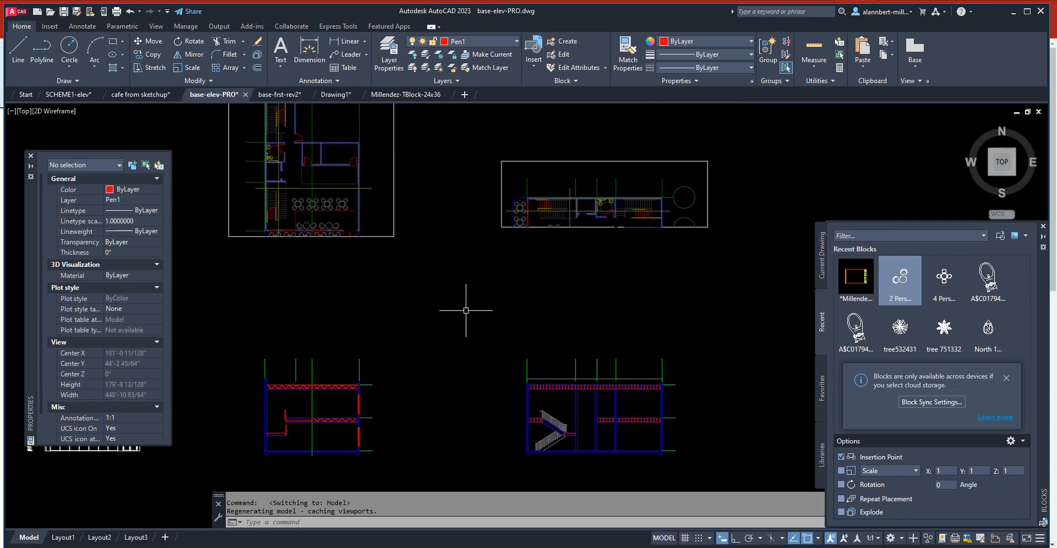
middle_drag(461, 302, 462, 319)
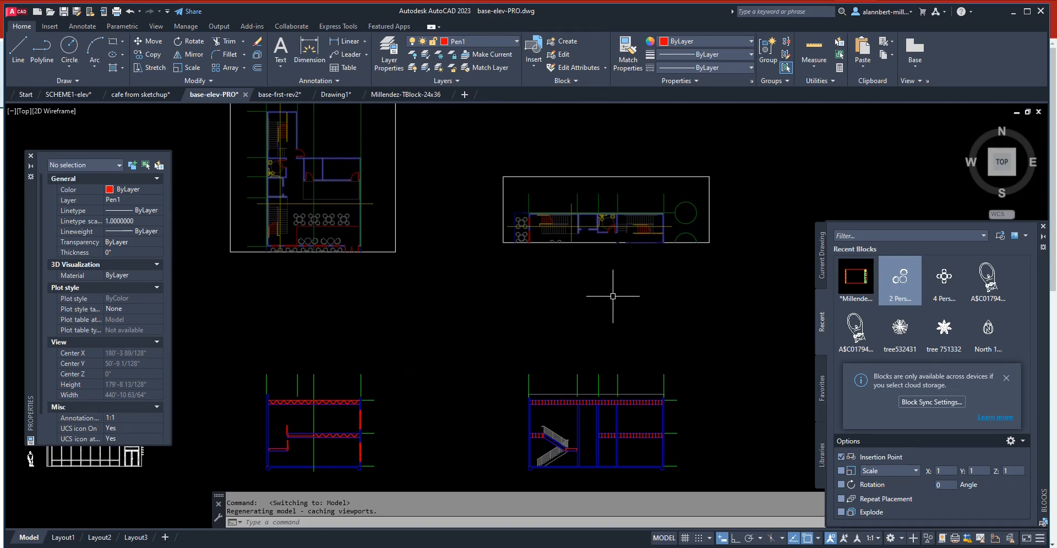
- Close the Blocks palette to free up the drawing area around the plans and sections
click(1043, 227)
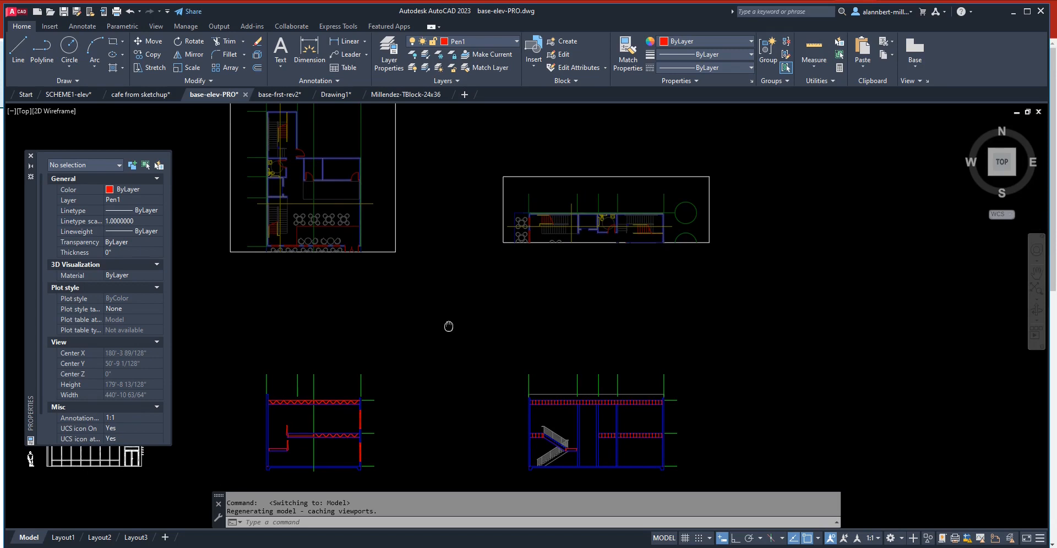
middle_drag(449, 327, 466, 324)
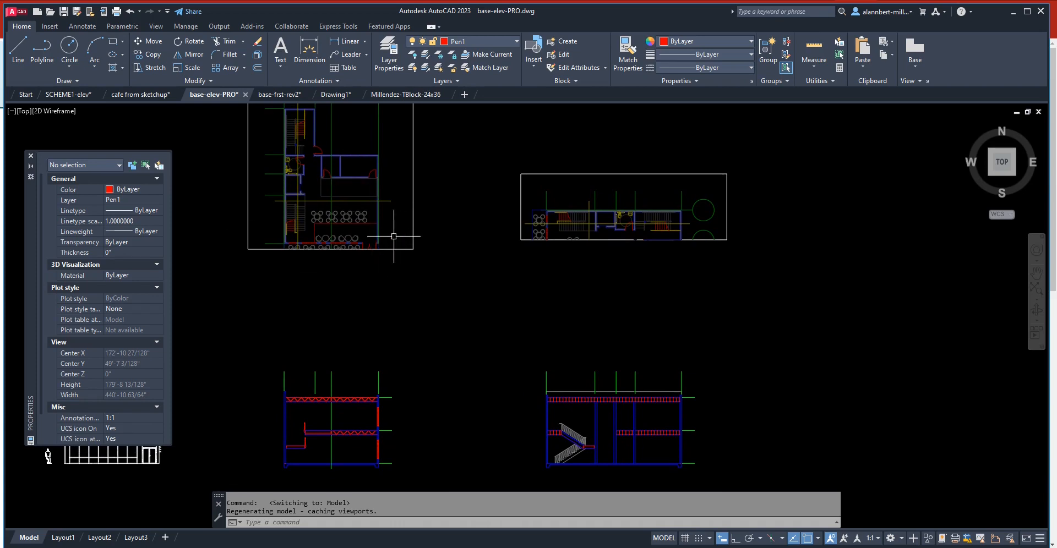
scroll(427, 262, down, 3)
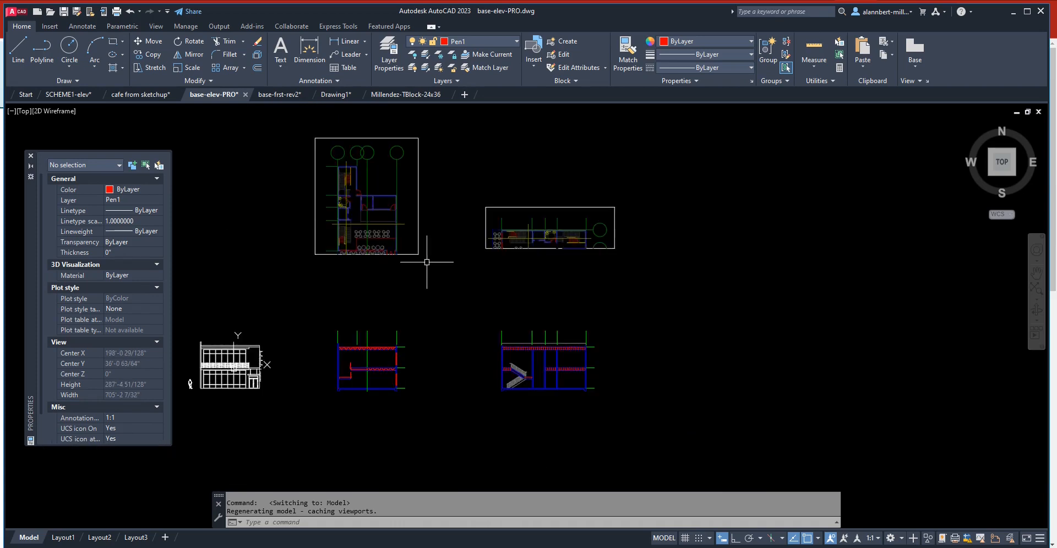
middle_drag(424, 264, 391, 304)
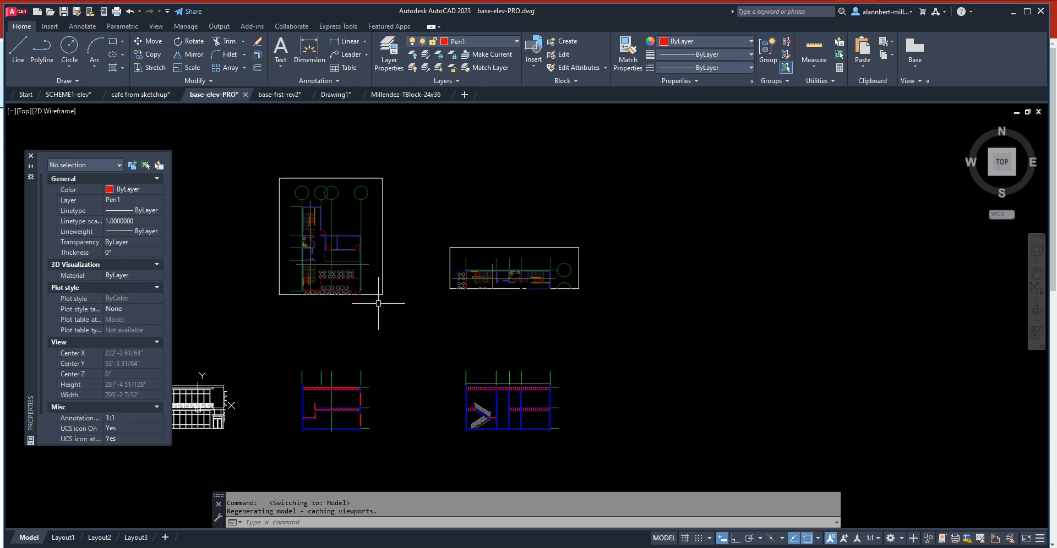
text(m)
key(Return)
key(Escape)
text(`c)
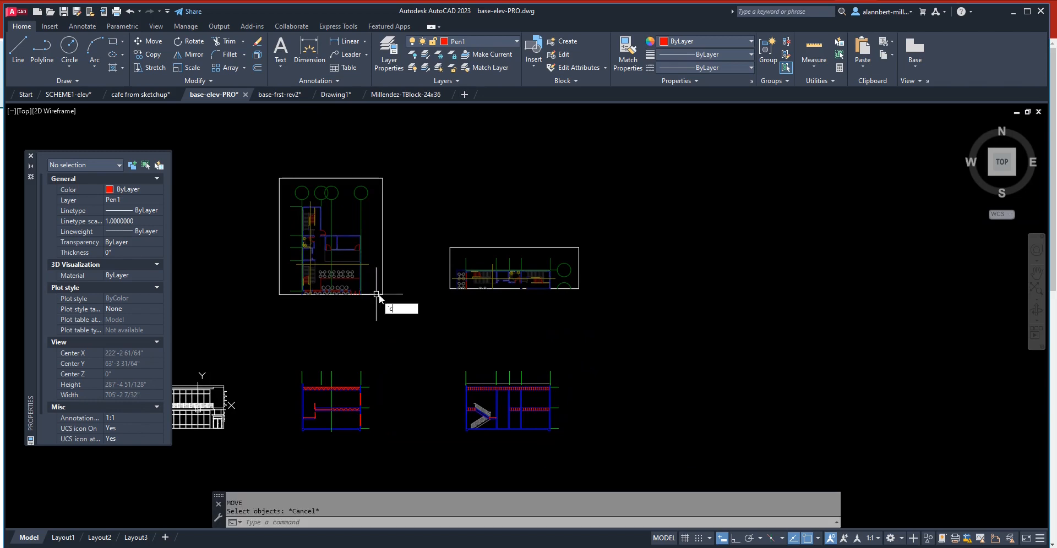
text(p)
key(Return)
click(377, 293)
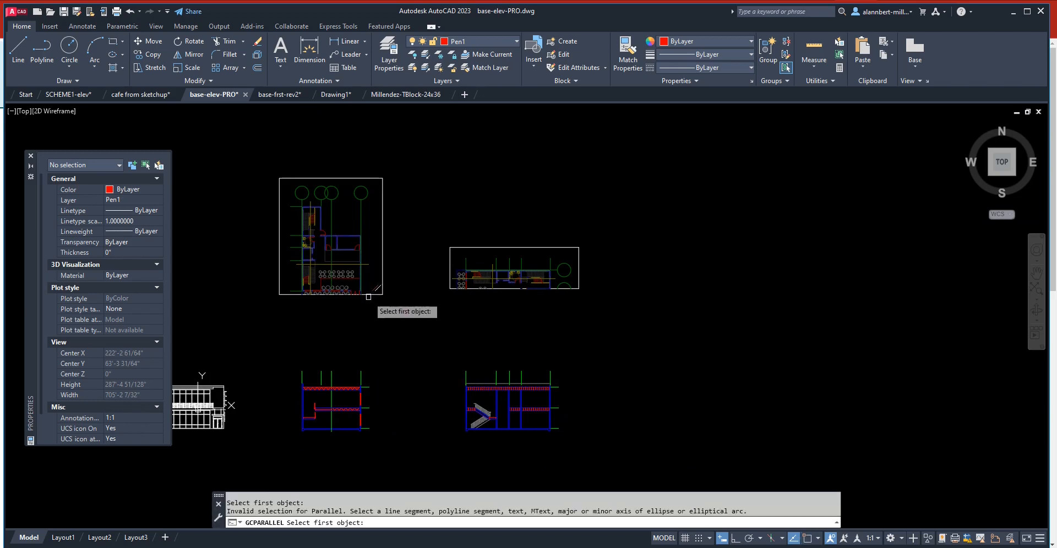
key(Escape)
- Copy the clipped floor plan reference horizontally, with Ortho on, into the empty space beyond the rotated plan
text(cp)
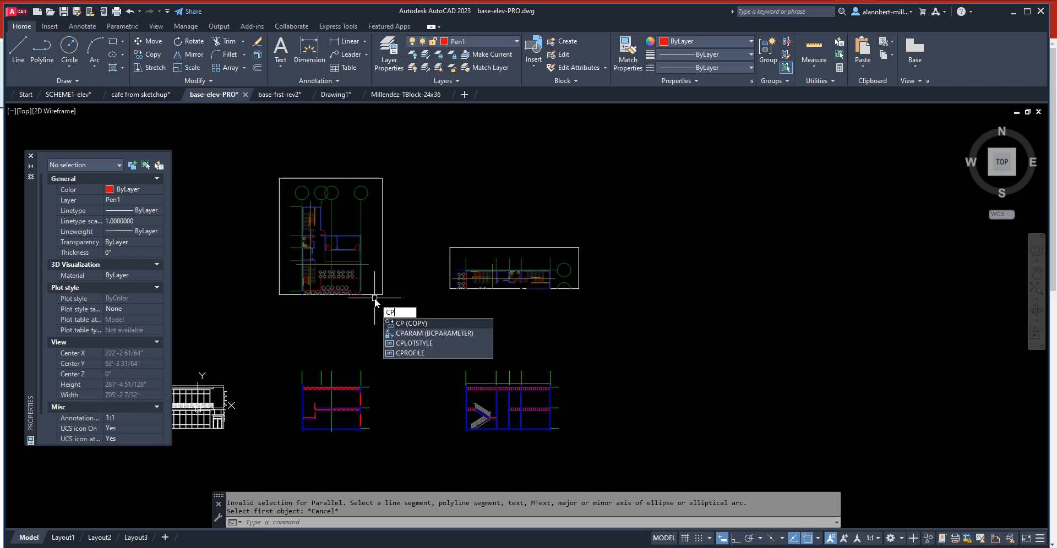
key(Return)
click(369, 301)
click(361, 298)
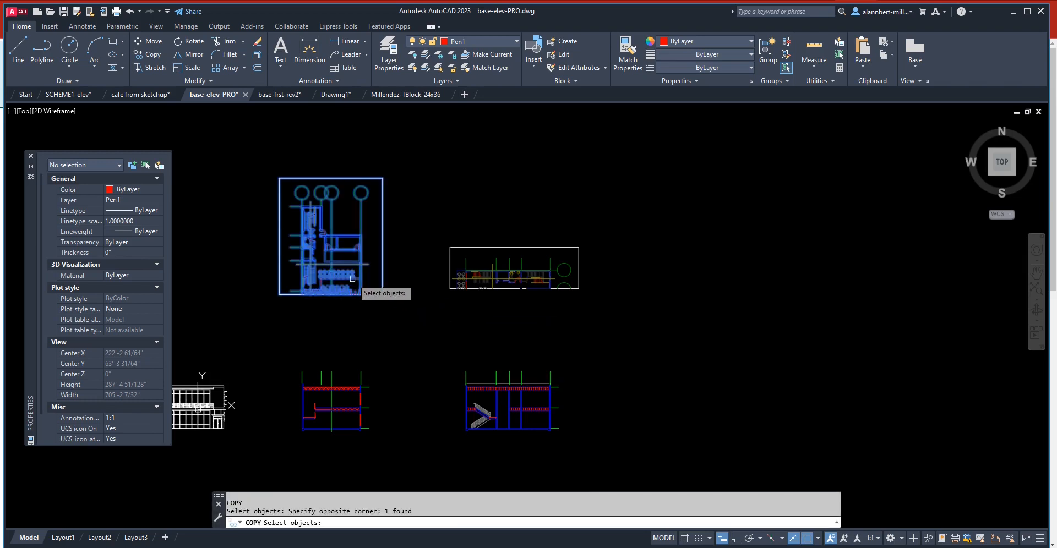
key(Return)
click(360, 264)
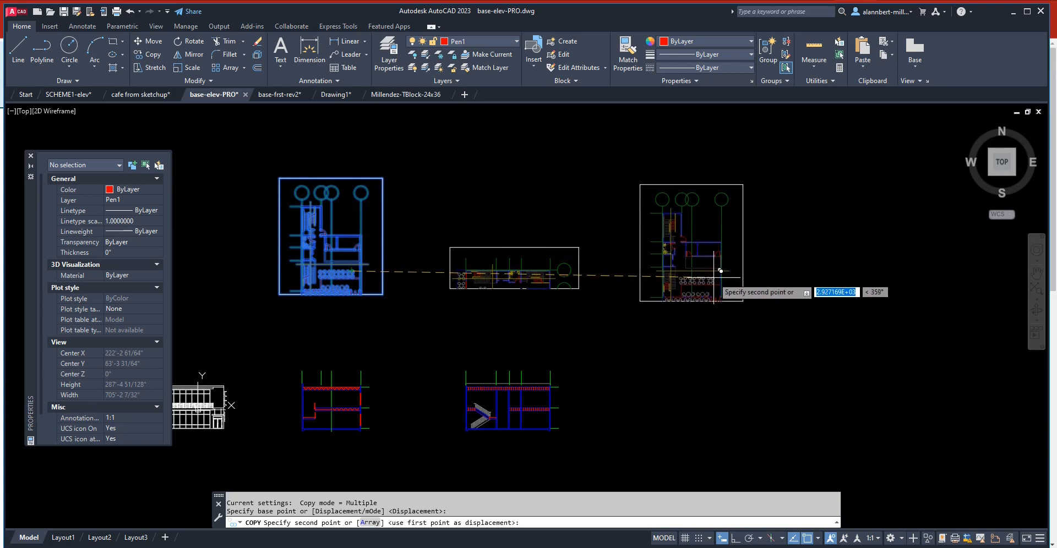
key(F8)
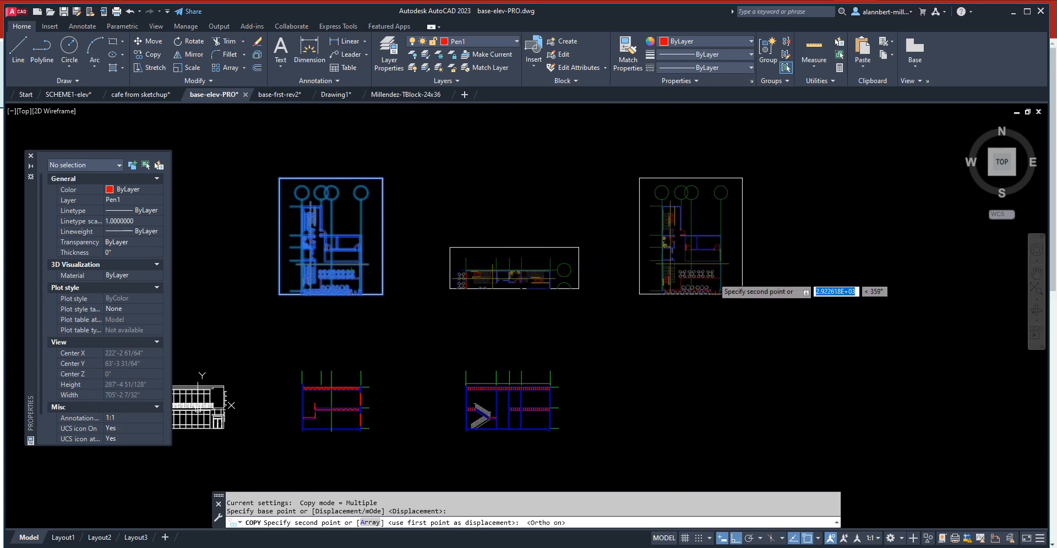
click(764, 302)
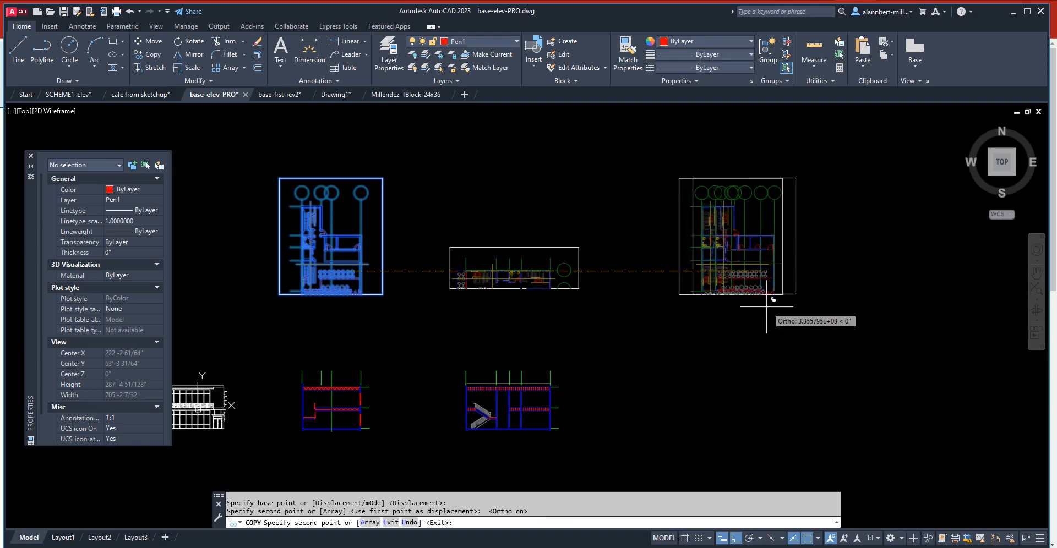
key(Escape)
- Stretch the lower edge of the copied plan's clipping boundary downward to include the whole outdoor seating area
scroll(765, 300, up, 6)
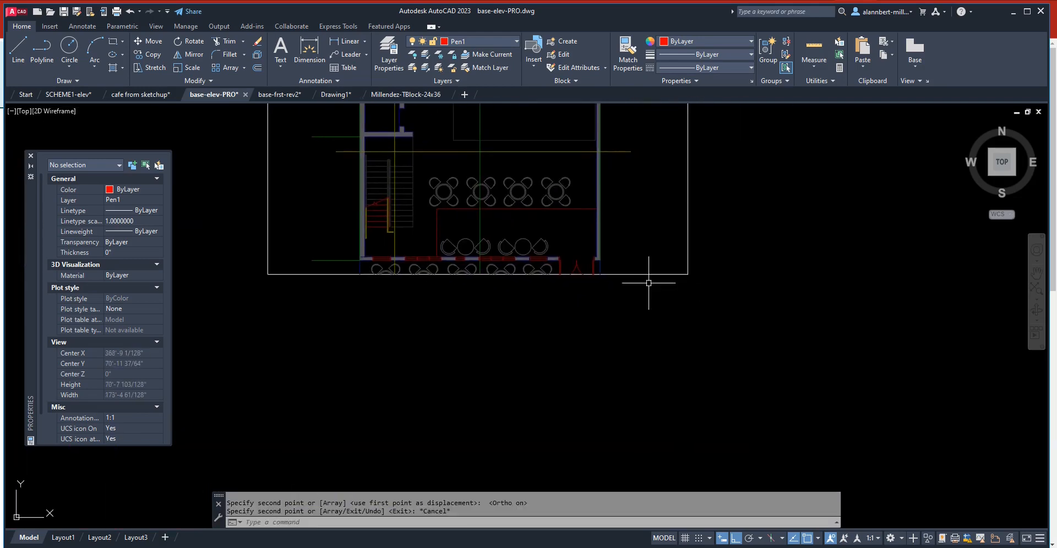
click(651, 265)
click(639, 285)
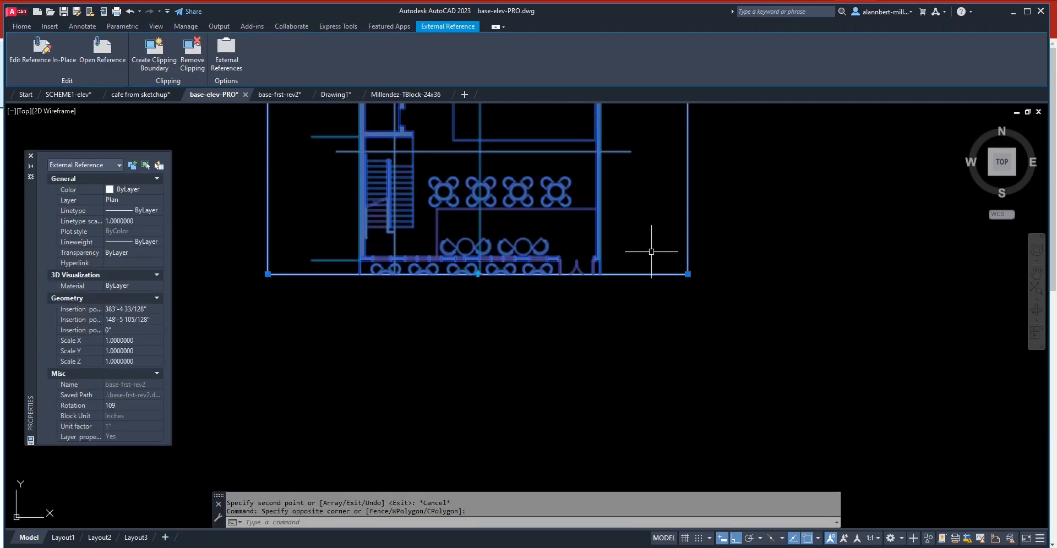
click(687, 275)
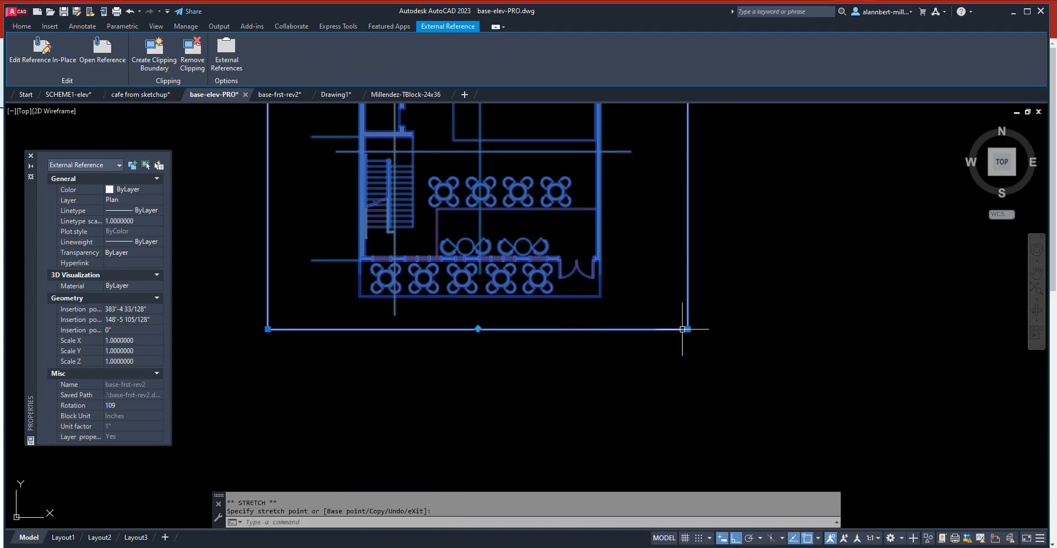
scroll(570, 311, down, 3)
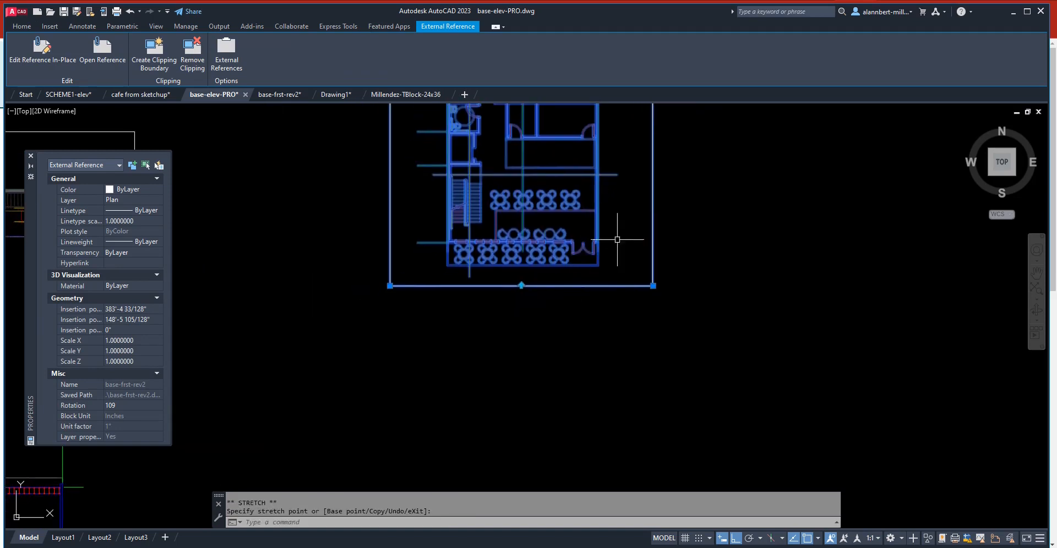
key(Escape)
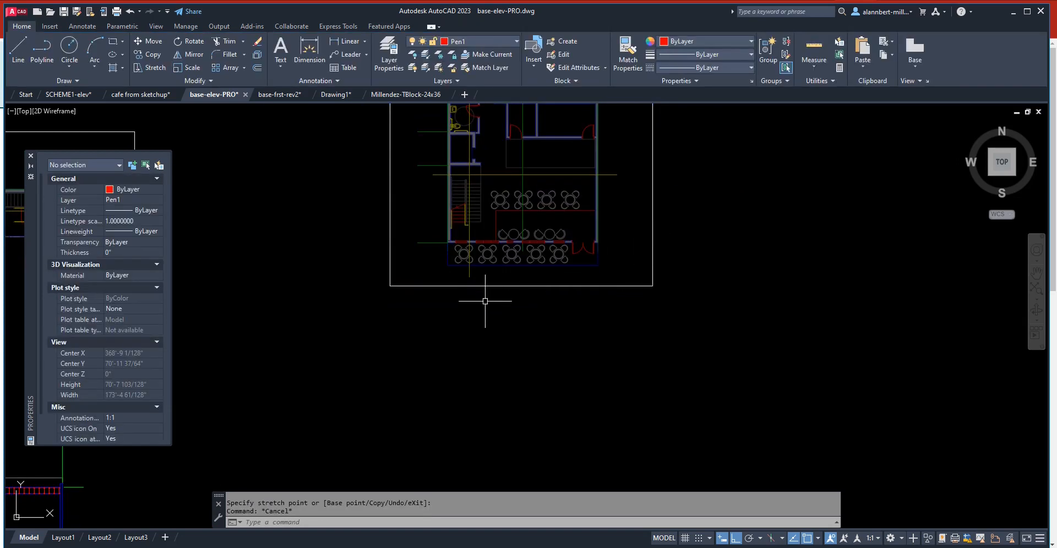
- Draw a vertical projection line straight down from the lower-left corner of the copied plan's outdoor seating area
scroll(485, 301, down, 2)
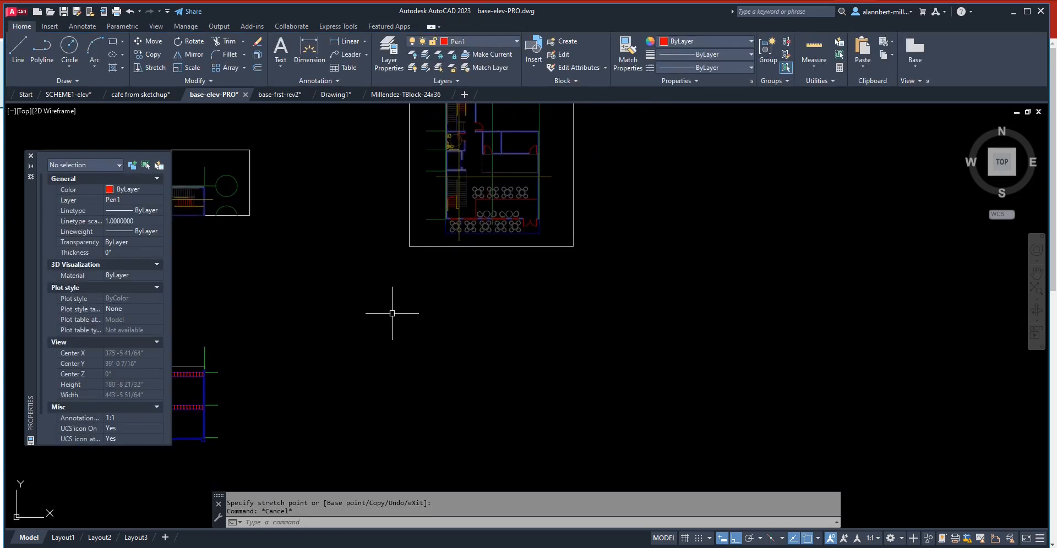
mouse_move(392, 313)
middle_down()
mouse_move(543, 295)
mouse_move(401, 337)
middle_up()
scroll(536, 273, up, 2)
scroll(404, 340, up, 1)
text(l)
key(Return)
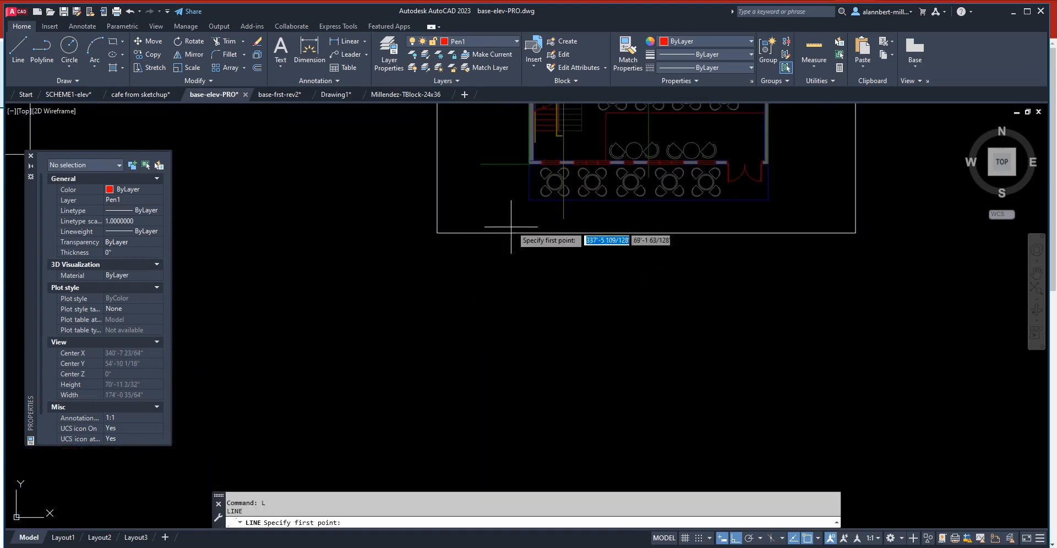
click(529, 200)
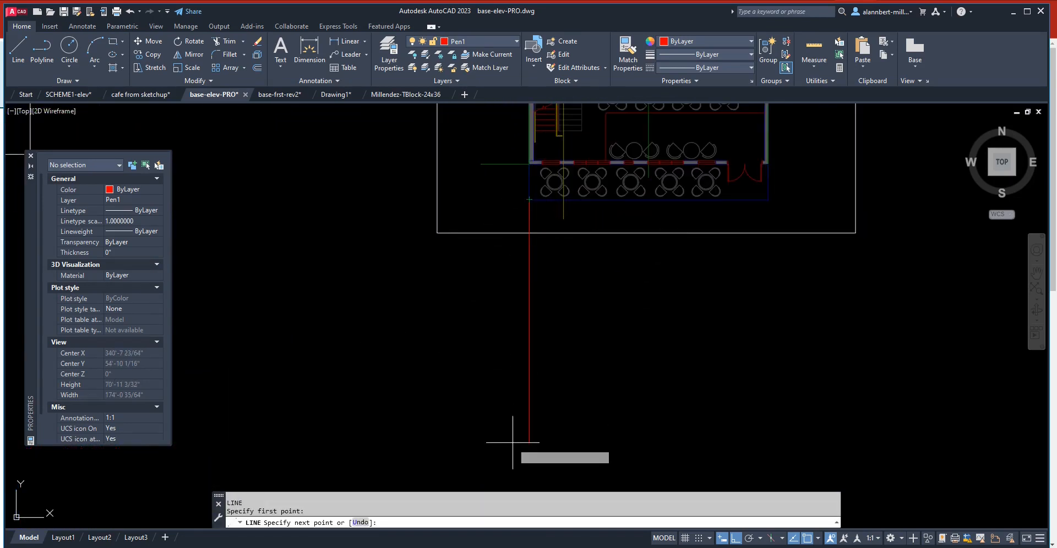
click(524, 452)
key(Return)
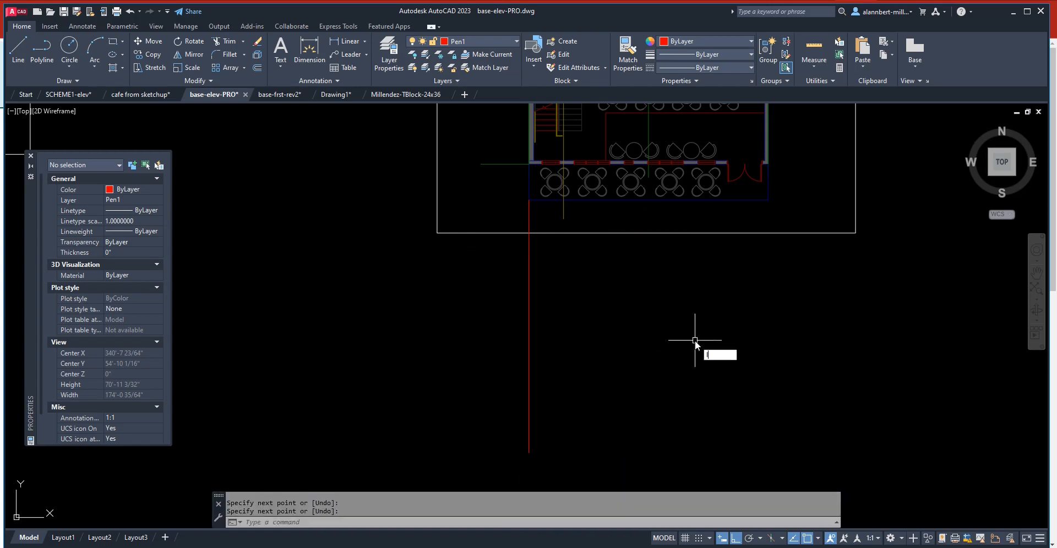
- Draw a matching vertical projection line down from the seating area's lower-right corner, ending level with the first line
text(l)
key(Return)
click(769, 201)
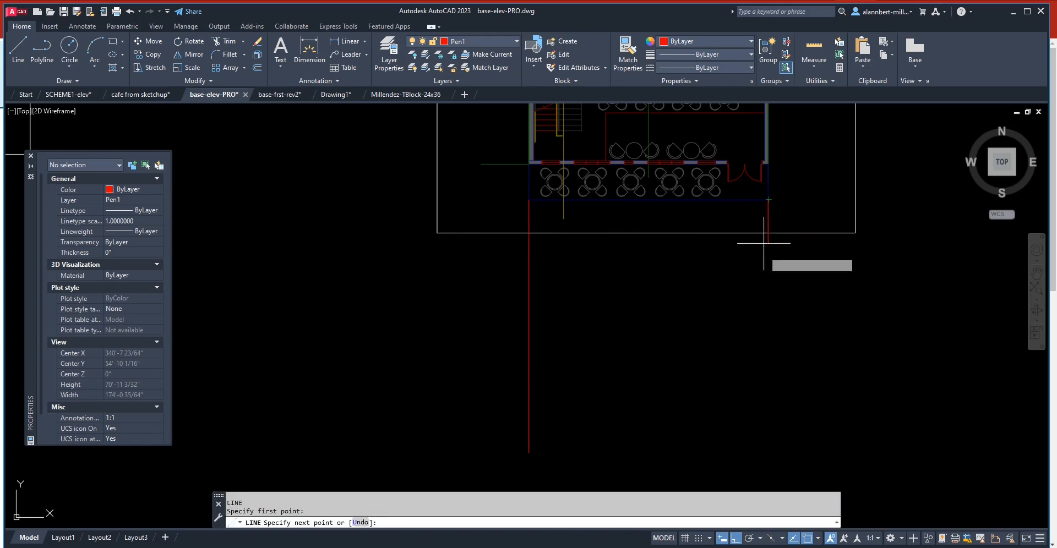
click(769, 453)
key(Return)
- Move the copied plan and its two projection lines straight down, closer to the level of the section drawings
scroll(572, 370, down, 3)
middle_drag(567, 371, 582, 246)
text(m)
key(Return)
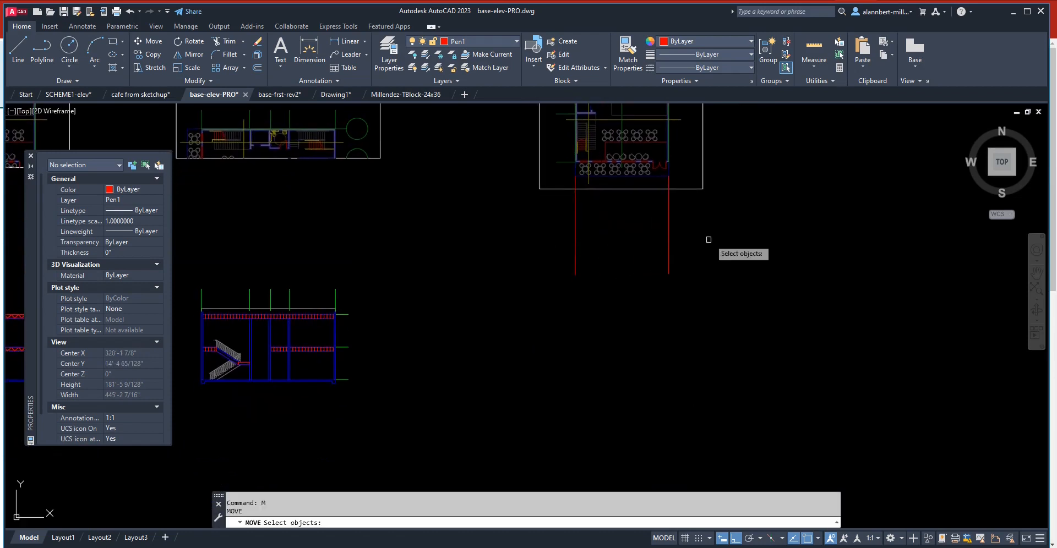
click(735, 243)
click(513, 159)
key(Return)
click(738, 186)
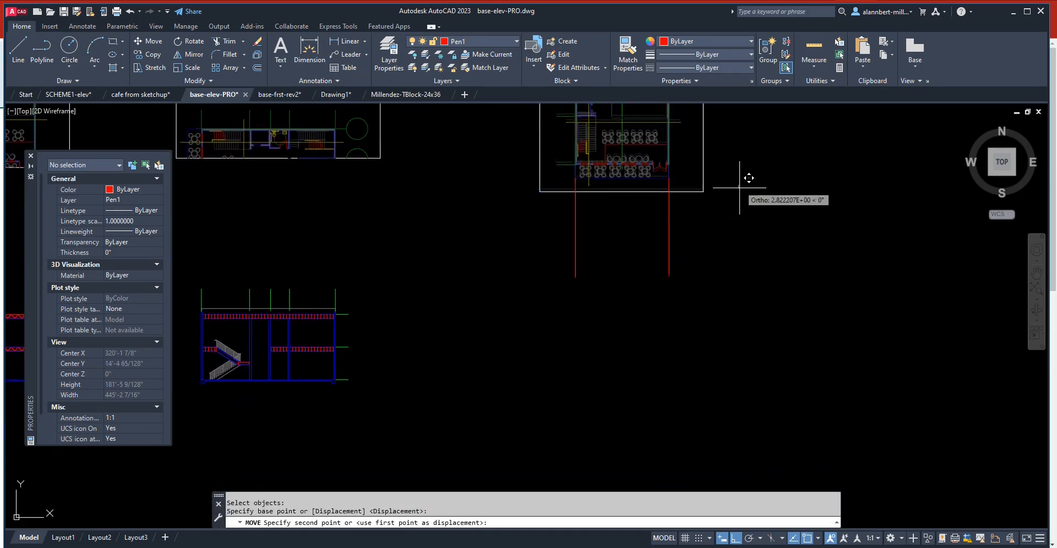
click(749, 281)
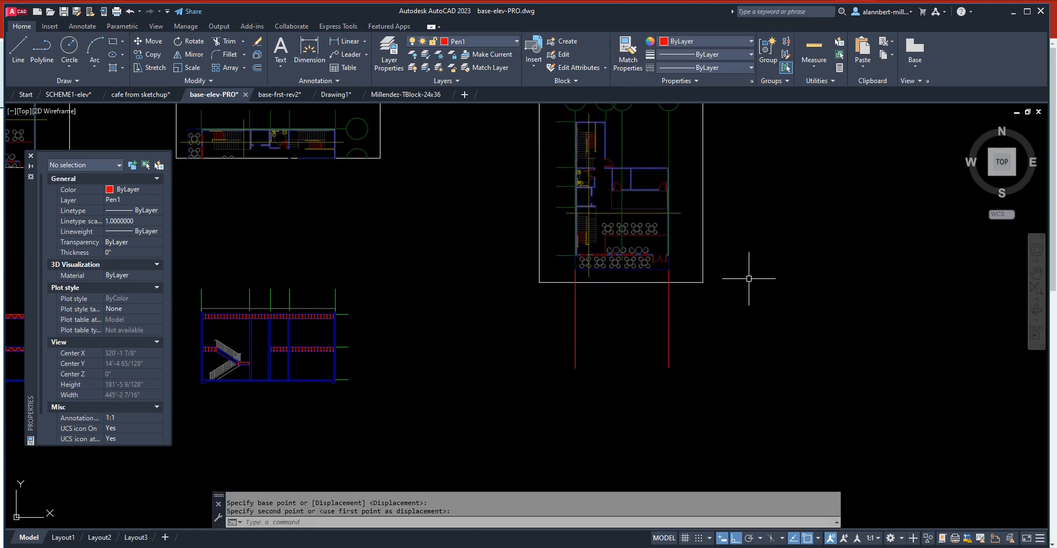
key(Escape)
- Draw a horizontal line from the section's ground-level mark rightward, past both vertical projection lines of the copied plan
scroll(332, 374, up, 6)
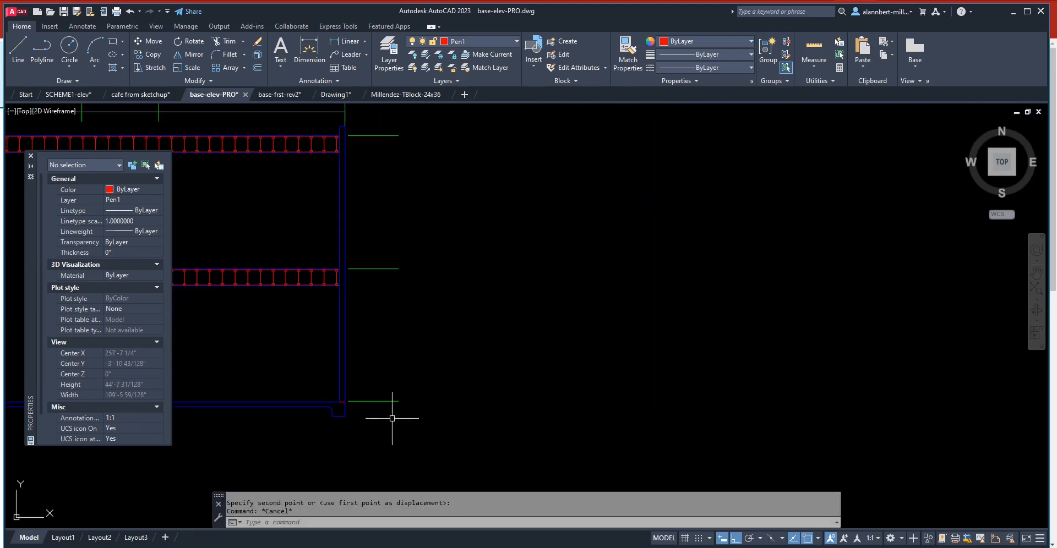
text(l)
key(Return)
click(397, 403)
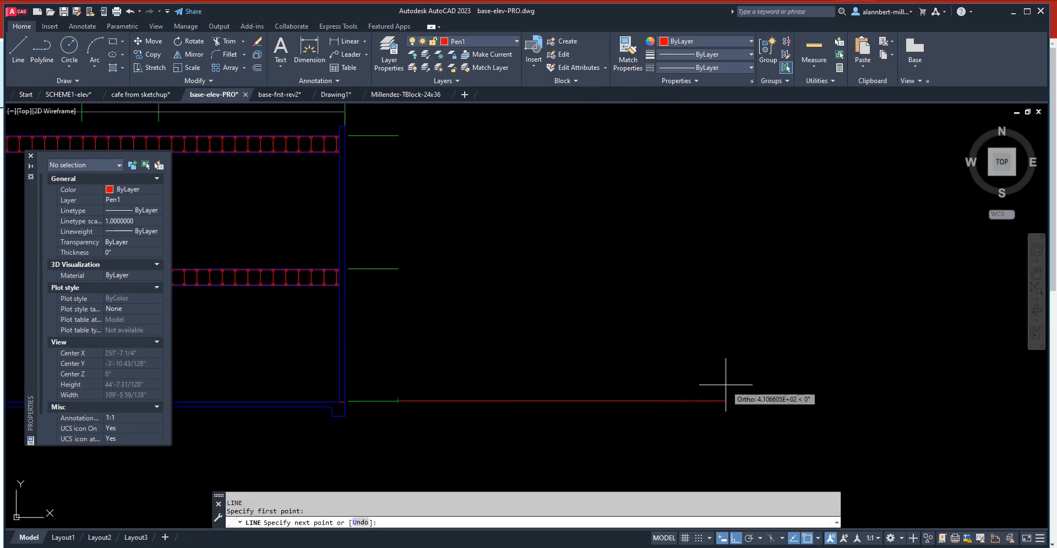
scroll(749, 386, down, 5)
middle_drag(793, 386, 484, 405)
scroll(493, 406, up, 2)
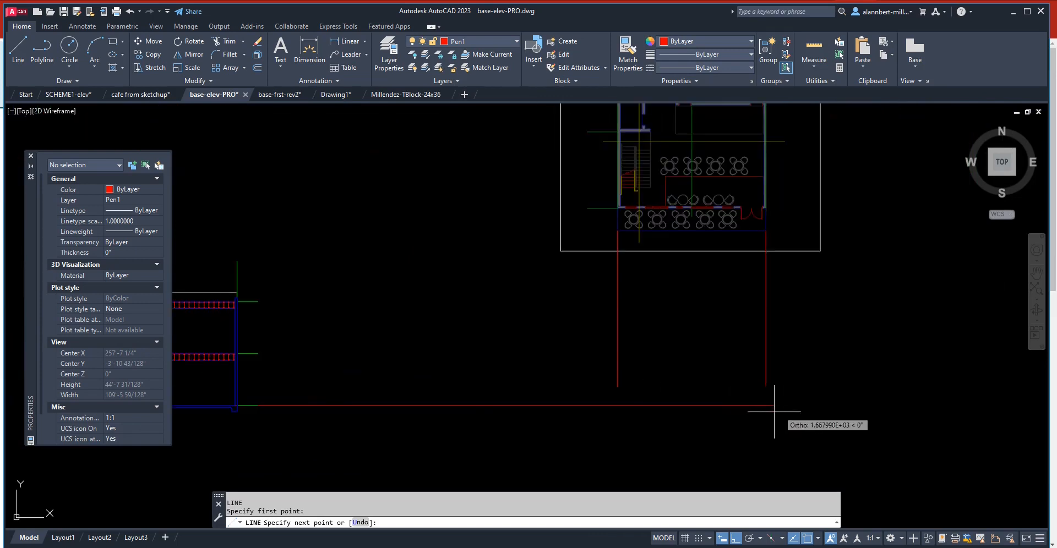
click(793, 405)
key(Return)
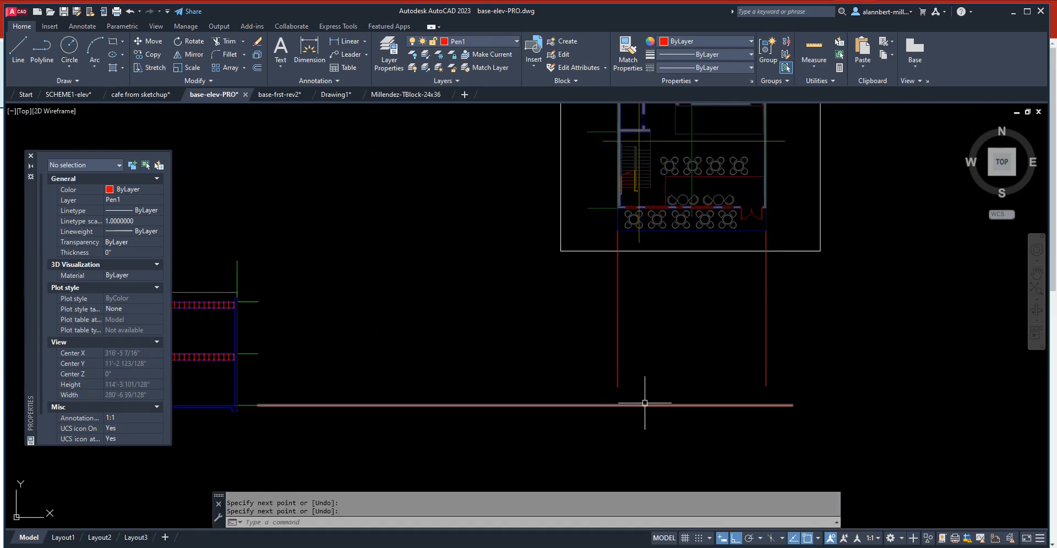
- Draw a horizontal roof line from the top inner corner of the stair section's left wall past both projection lines
scroll(264, 302, up, 2)
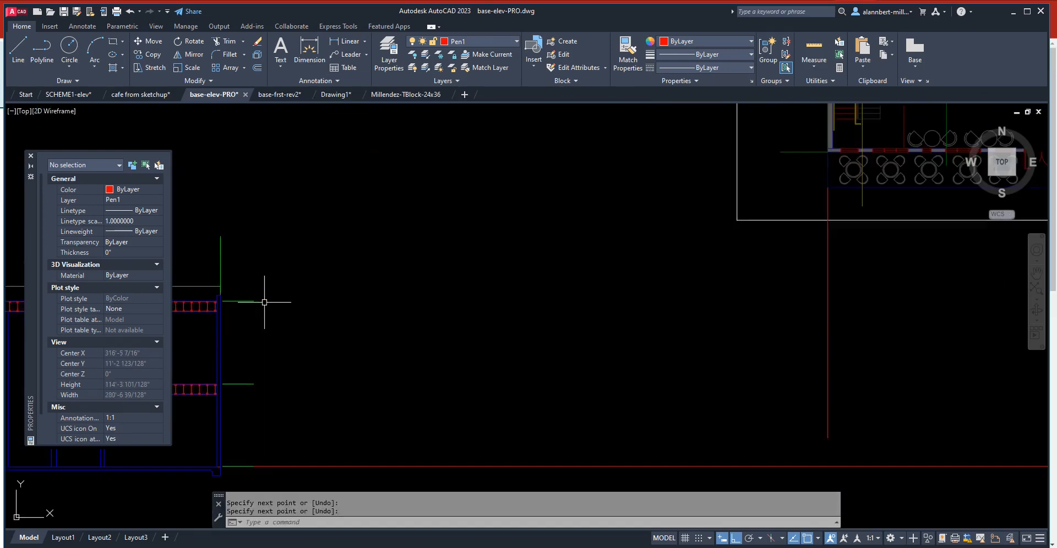
scroll(254, 315, down, 4)
middle_drag(224, 331, 436, 336)
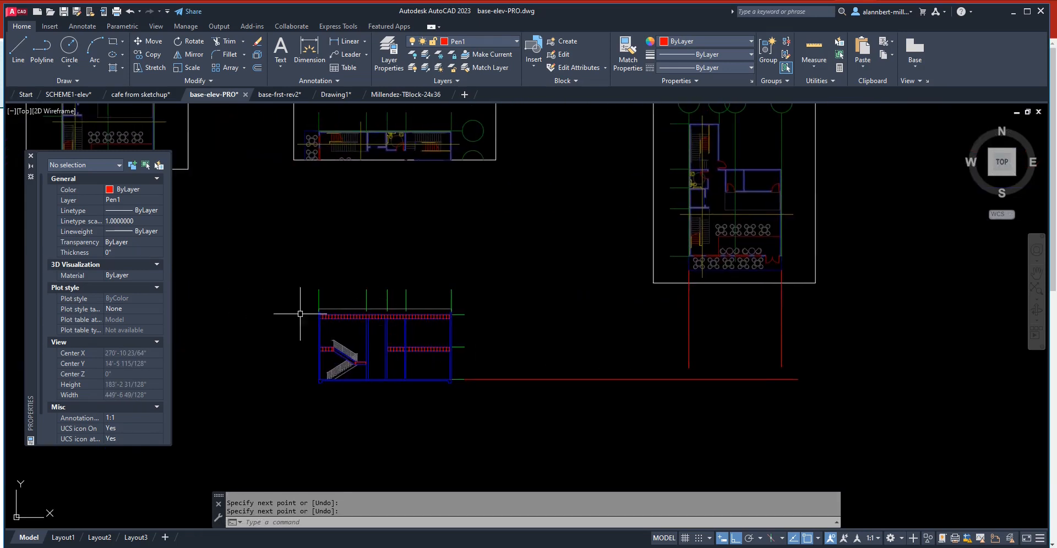
scroll(287, 312, up, 4)
scroll(371, 311, up, 6)
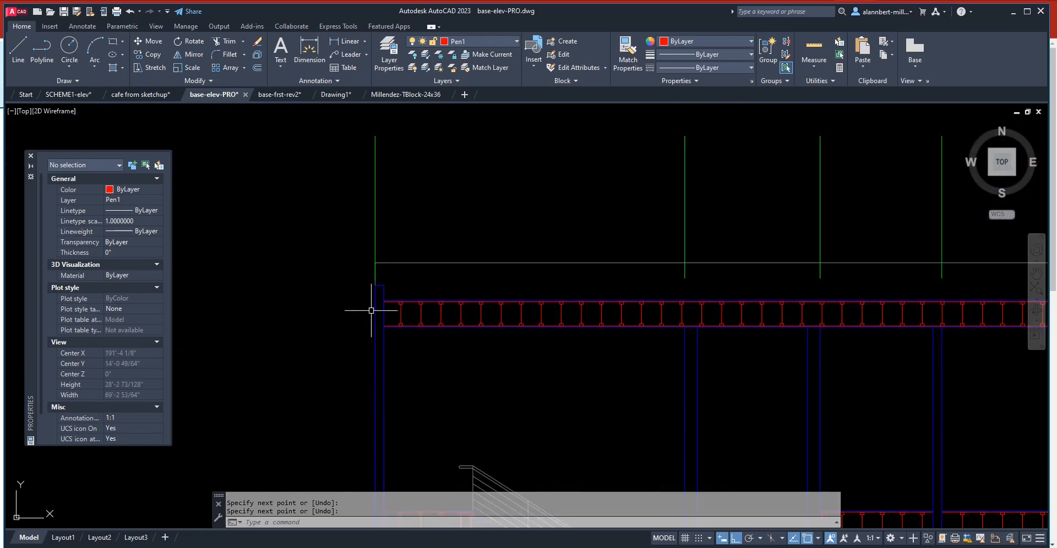
key(space)
click(386, 287)
scroll(688, 344, down, 5)
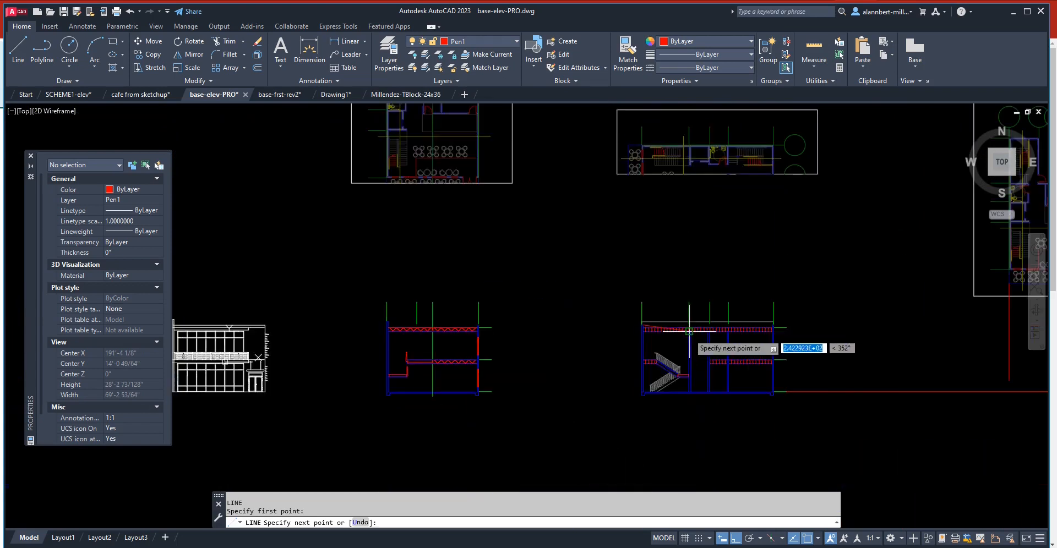
middle_drag(694, 341, 250, 371)
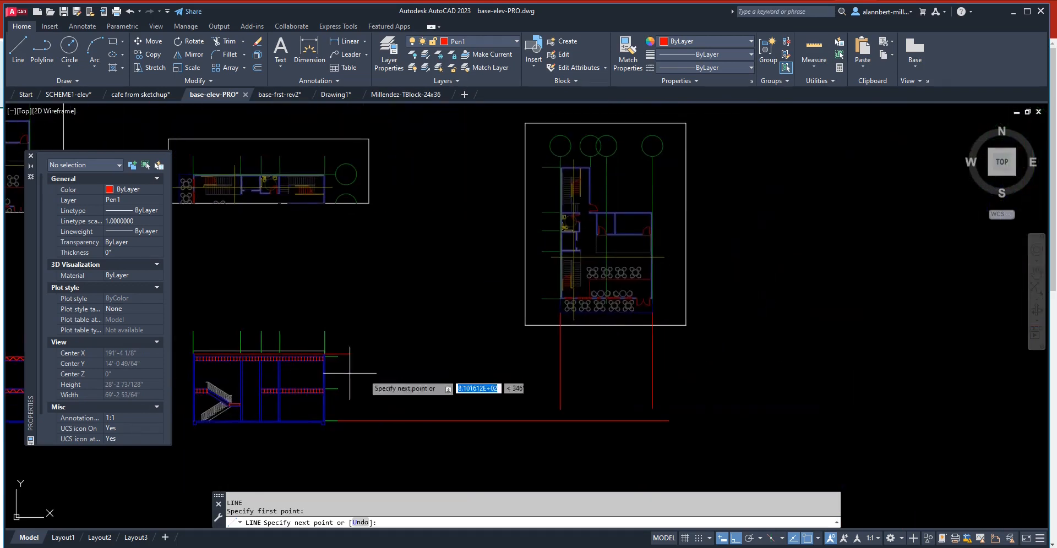
click(678, 354)
key(space)
- Draw a horizontal line from the right end of the reference line above the section's roof to just past the left projection line
mouse_move(525, 384)
middle_down()
mouse_move(543, 366)
mouse_move(669, 345)
middle_up()
middle_drag(320, 352, 559, 358)
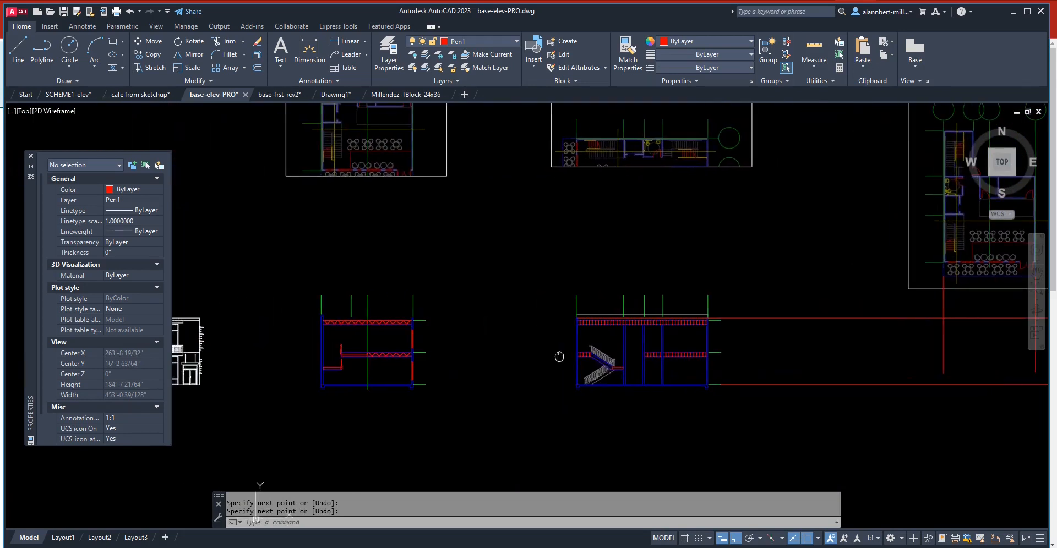
scroll(330, 312, up, 8)
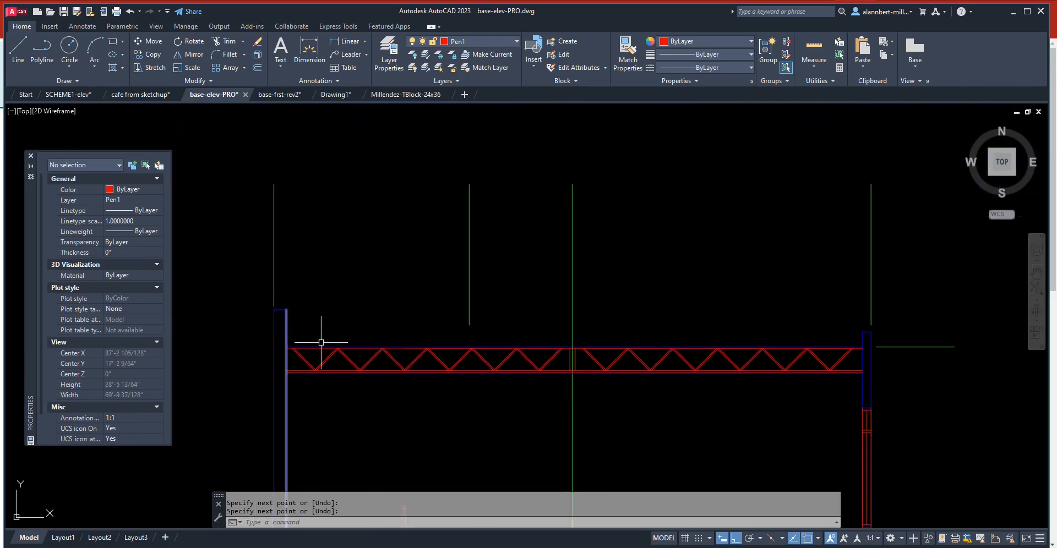
scroll(661, 332, down, 6)
middle_drag(791, 349, 330, 341)
middle_drag(827, 357, 590, 348)
scroll(538, 335, up, 2)
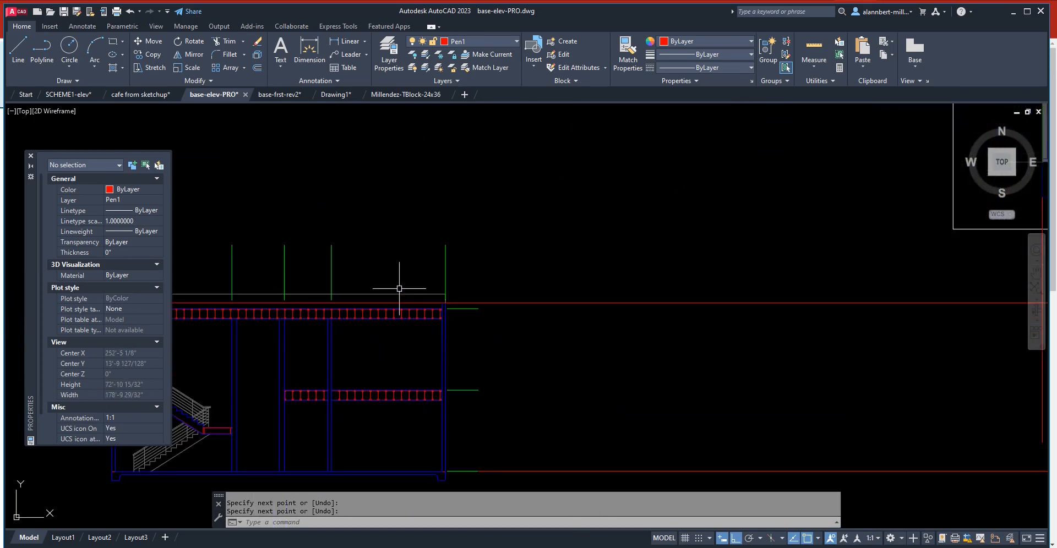
key(space)
click(445, 294)
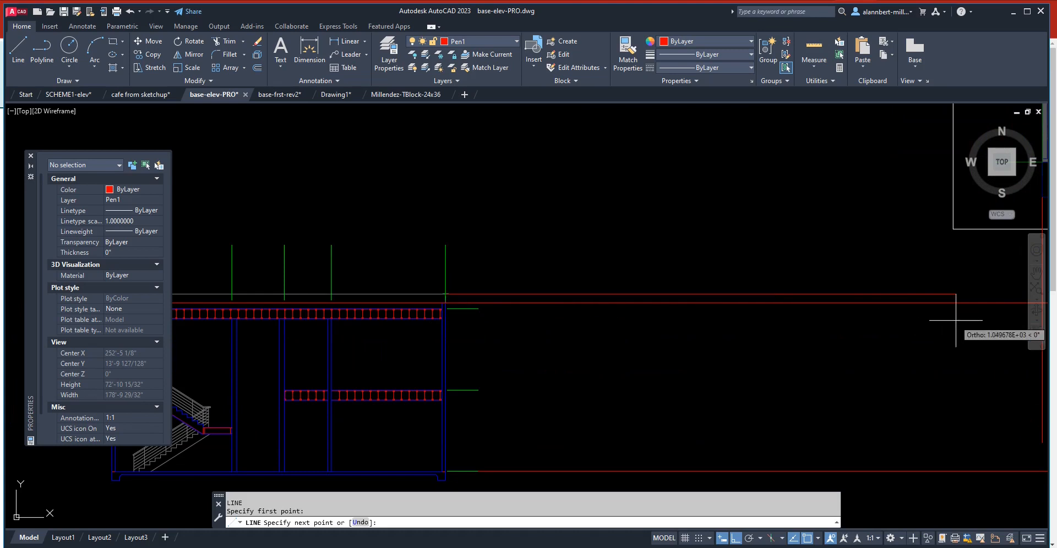
middle_drag(959, 327, 668, 349)
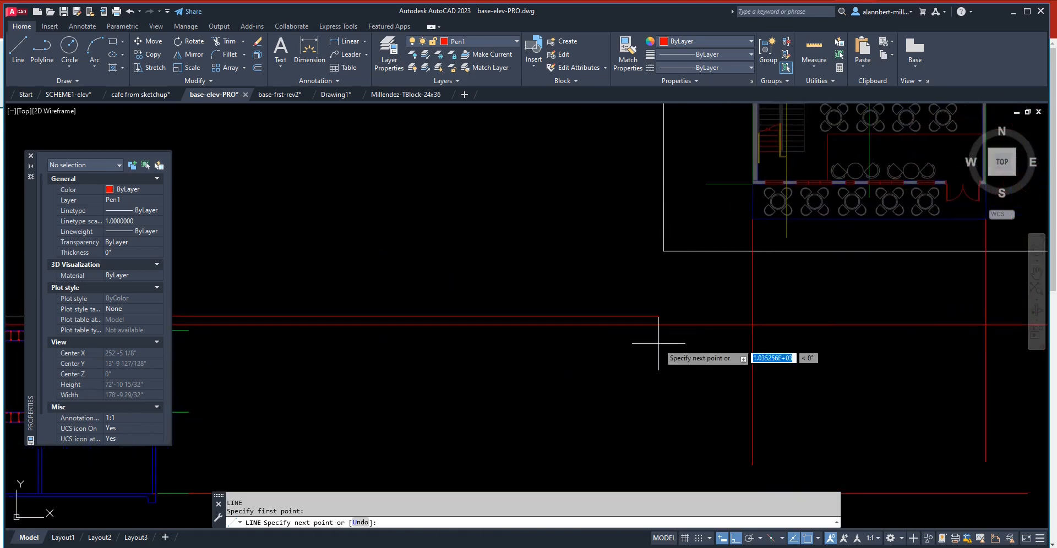
click(774, 348)
key(Return)
mouse_move(773, 350)
middle_down()
mouse_move(634, 377)
mouse_move(616, 264)
middle_up()
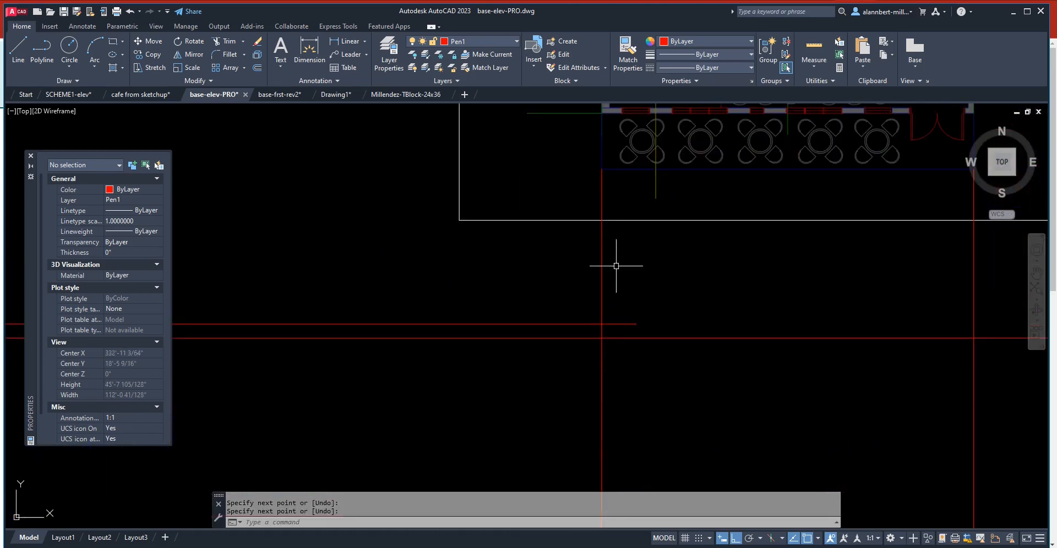
- Draw a vertical projection line from the inner face of the plan's left wall down past the ground line
scroll(616, 270, down, 3)
text(l)
key(Return)
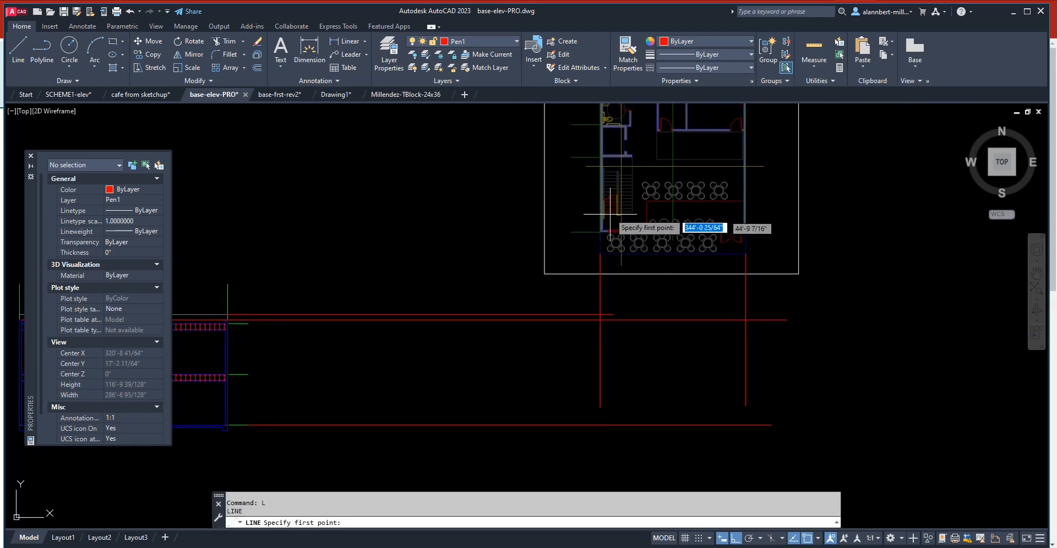
scroll(597, 237, up, 7)
click(591, 235)
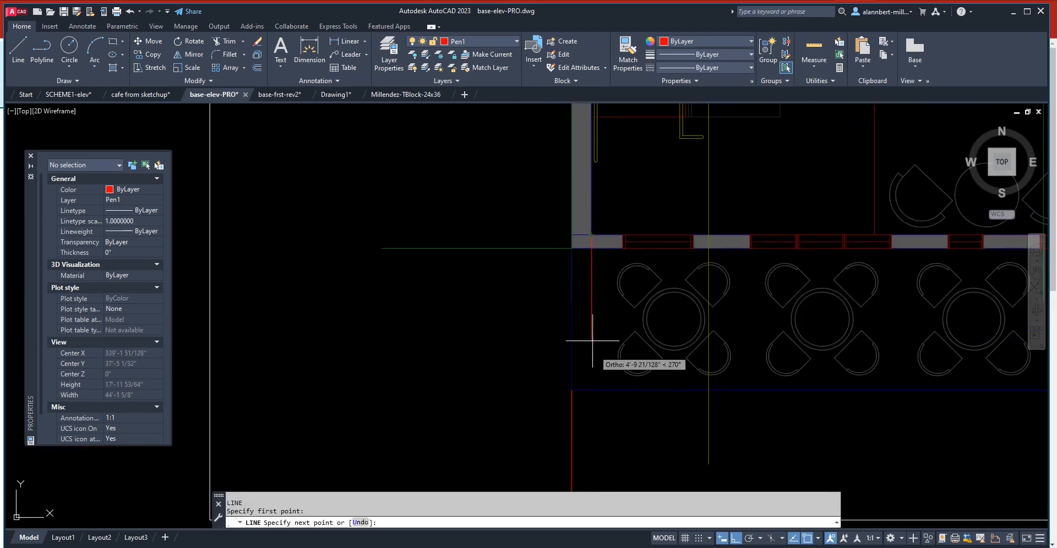
scroll(597, 385, down, 6)
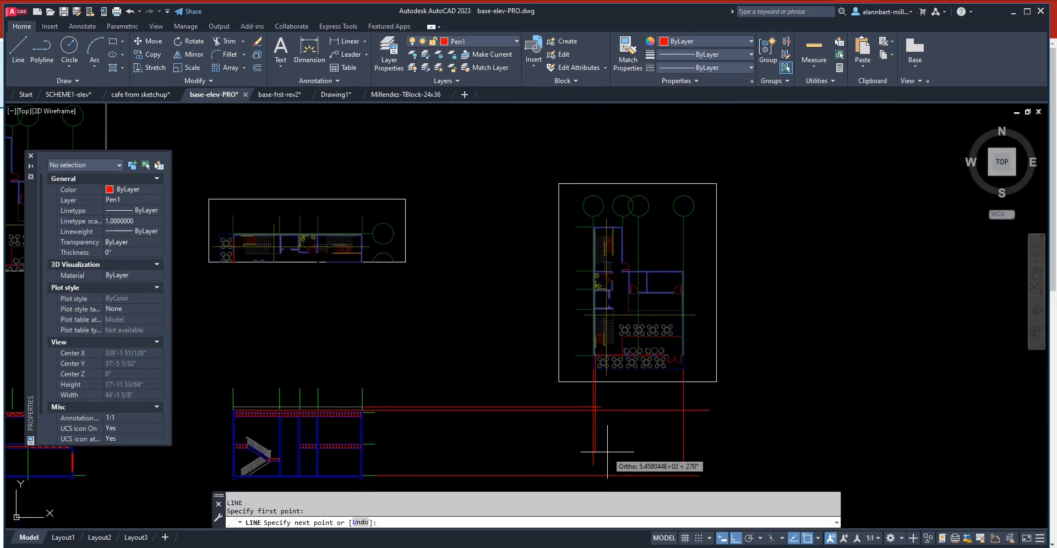
click(608, 482)
scroll(607, 452, up, 6)
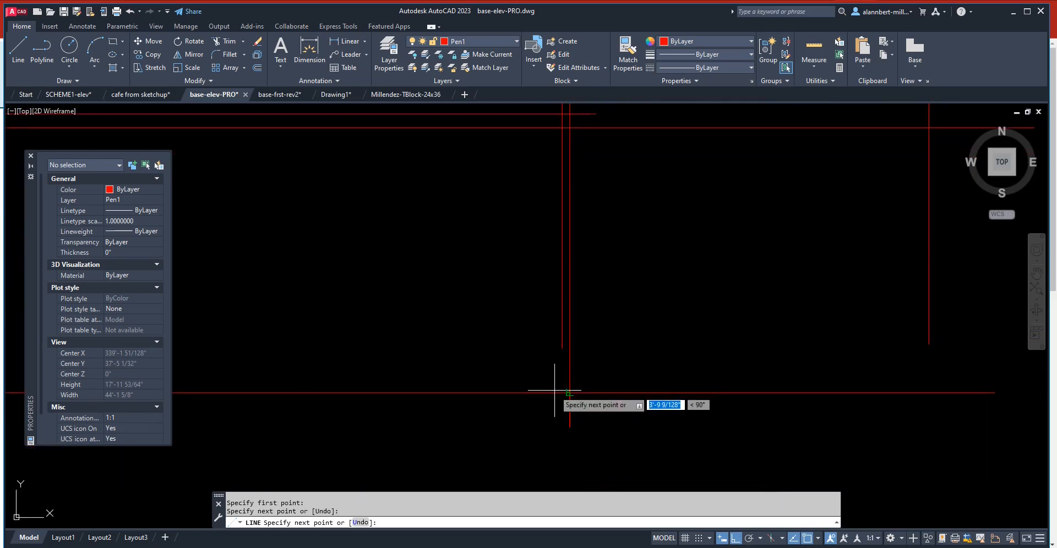
key(Escape)
- Stretch the lower end of the leftmost projection line down past the ground line
click(561, 341)
click(562, 348)
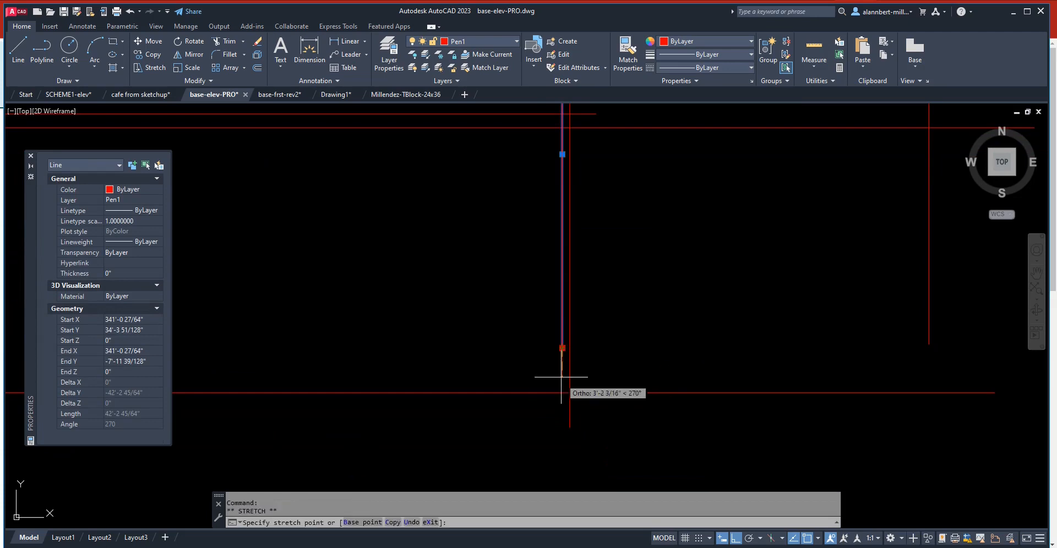
click(562, 414)
key(Escape)
- Fillet the short upper horizontal line with both left vertical lines at zero radius to close the top of the narrow wall
scroll(590, 352, up, 5)
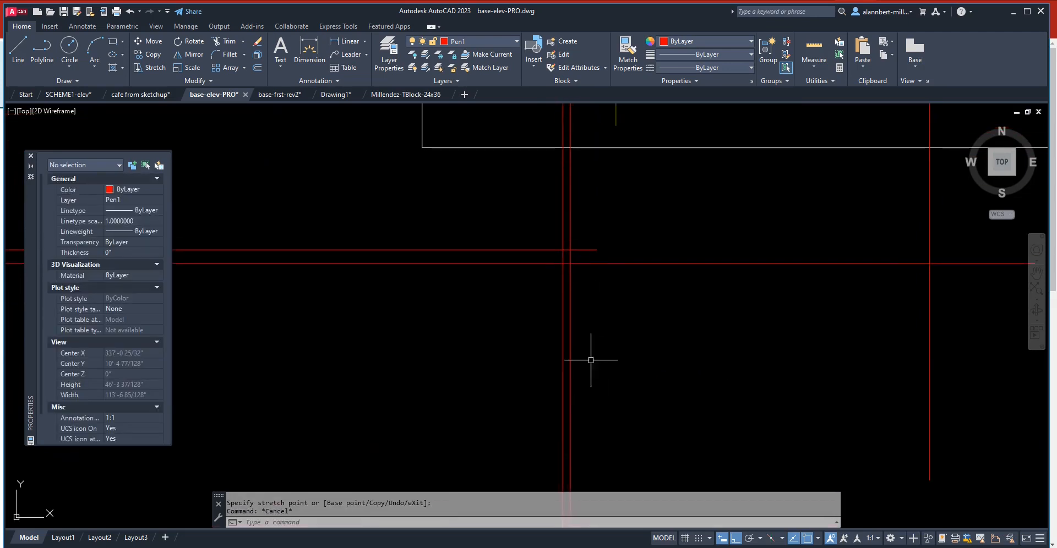
text(f)
key(Return)
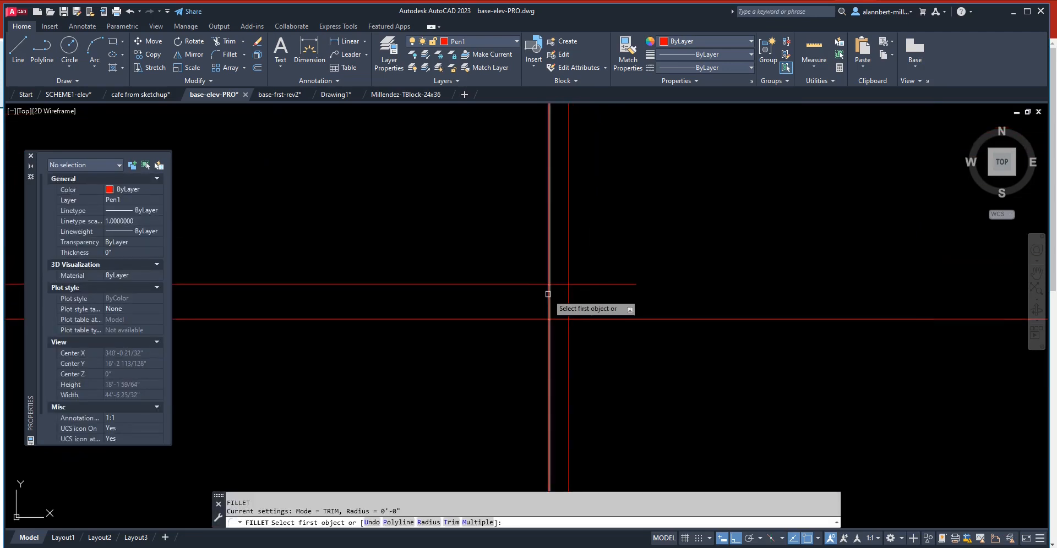
click(549, 293)
click(554, 286)
key(Return)
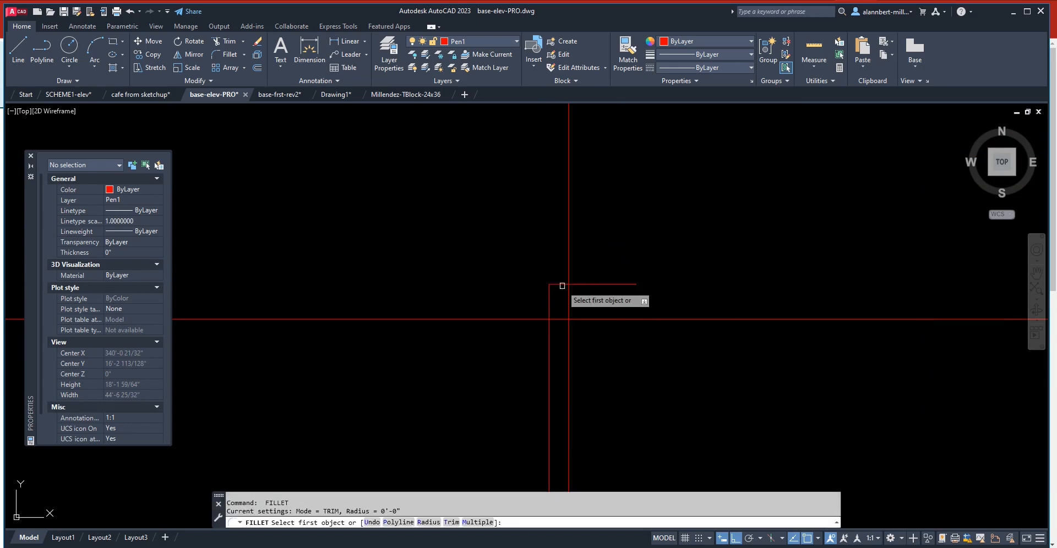
click(559, 285)
click(568, 312)
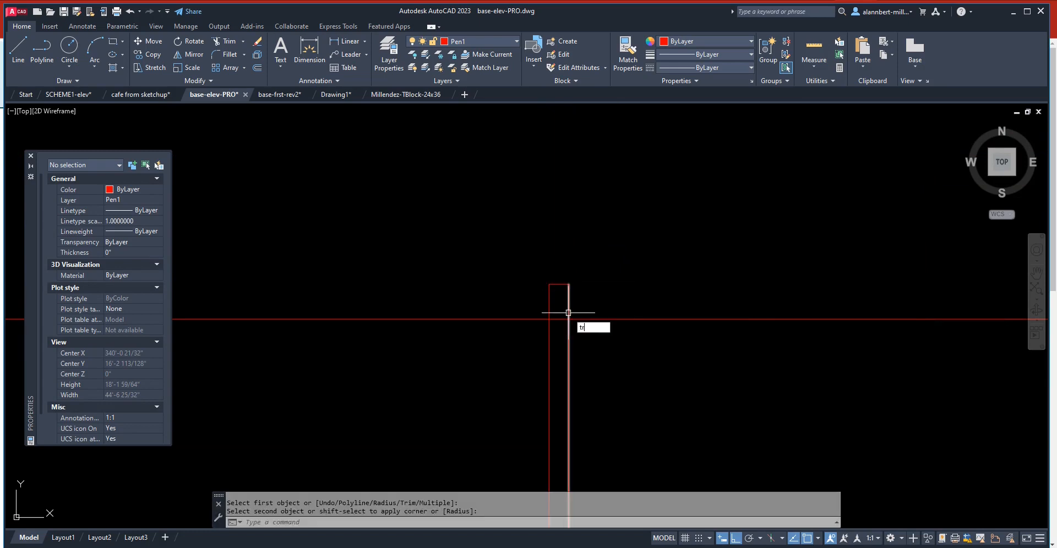
- Trim the roof line inside the narrow left wall and erase the leftover piece running back toward the section
text(tr)
key(Return)
click(559, 319)
key(Escape)
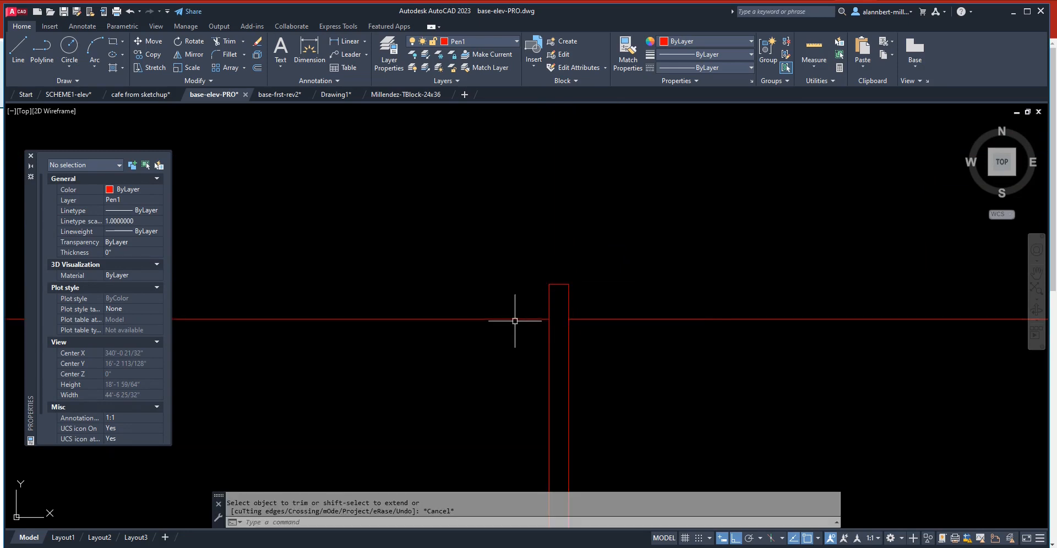
key(Return)
click(518, 309)
click(497, 338)
key(Return)
- Stretch the lower end of the right projection line down past the ground line
scroll(720, 340, down, 6)
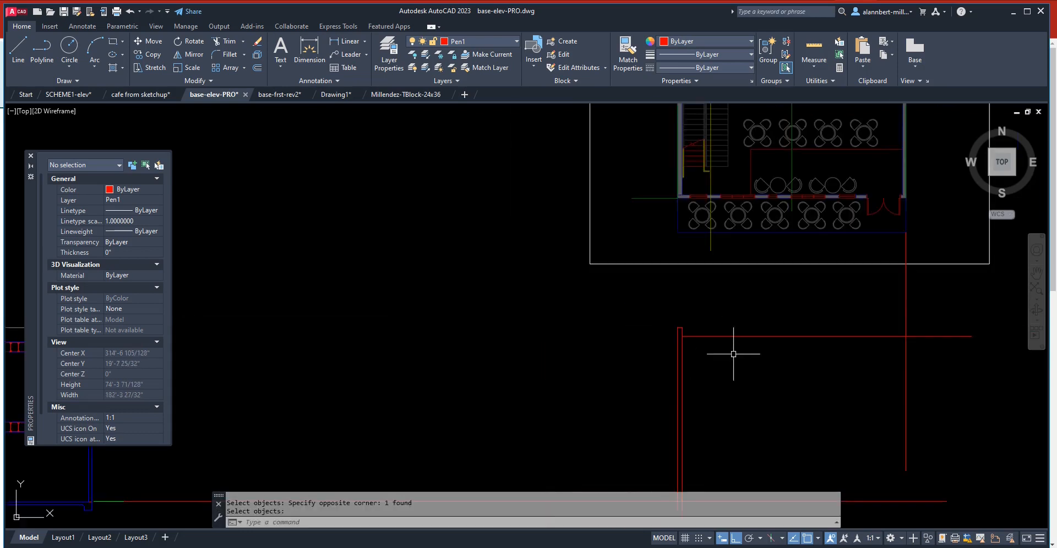
mouse_move(763, 359)
middle_down()
mouse_move(554, 321)
mouse_move(530, 290)
middle_up()
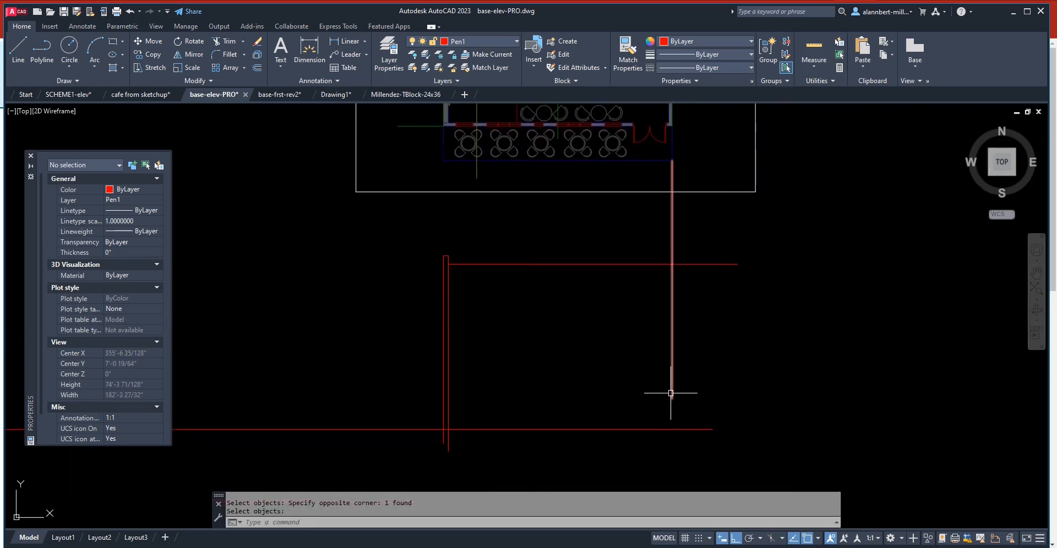
click(672, 399)
click(672, 398)
click(672, 439)
key(Escape)
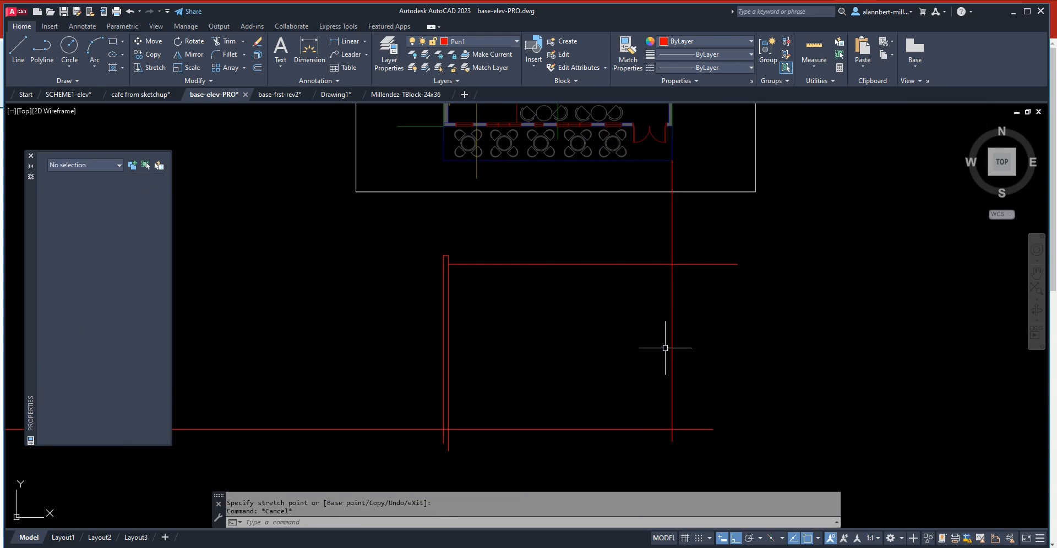
- Fillet the right projection line with the roof line at zero radius to form the elevation's upper-right corner
text(f)
key(Return)
click(671, 279)
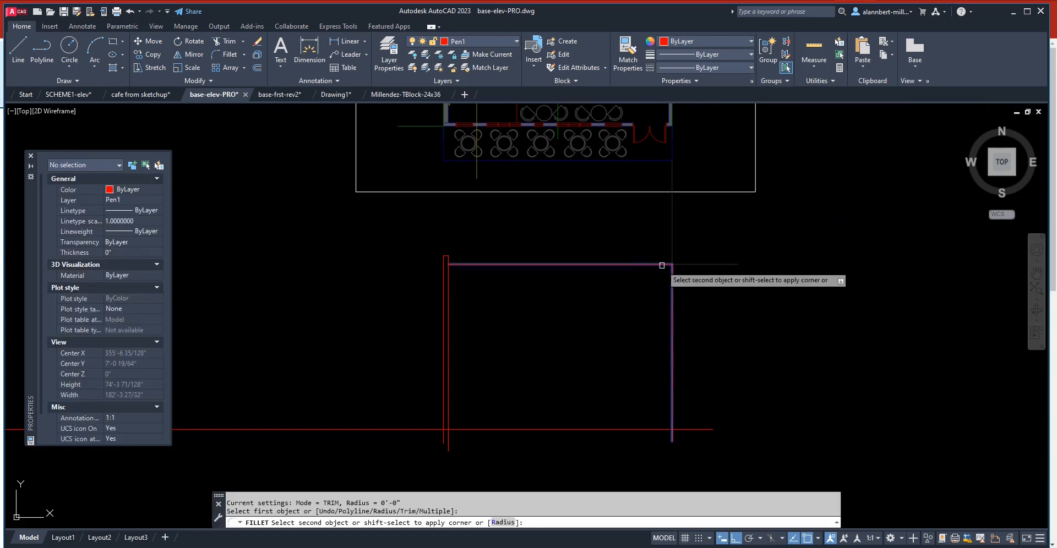
click(664, 266)
key(Escape)
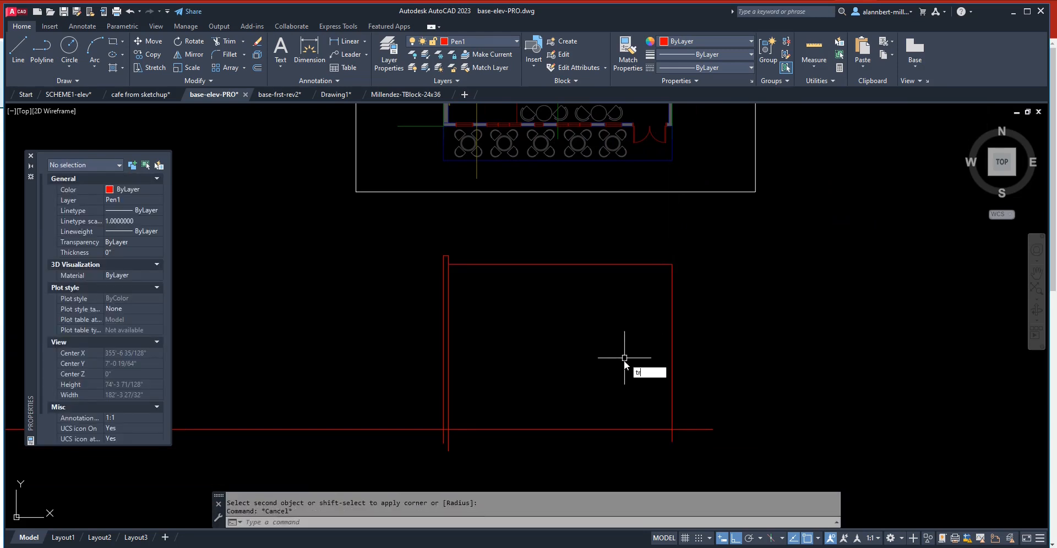
- Try to trim the ground line between the elevation's left and right walls, and undo the trim
text(tr)
key(Return)
click(622, 429)
key(Escape)
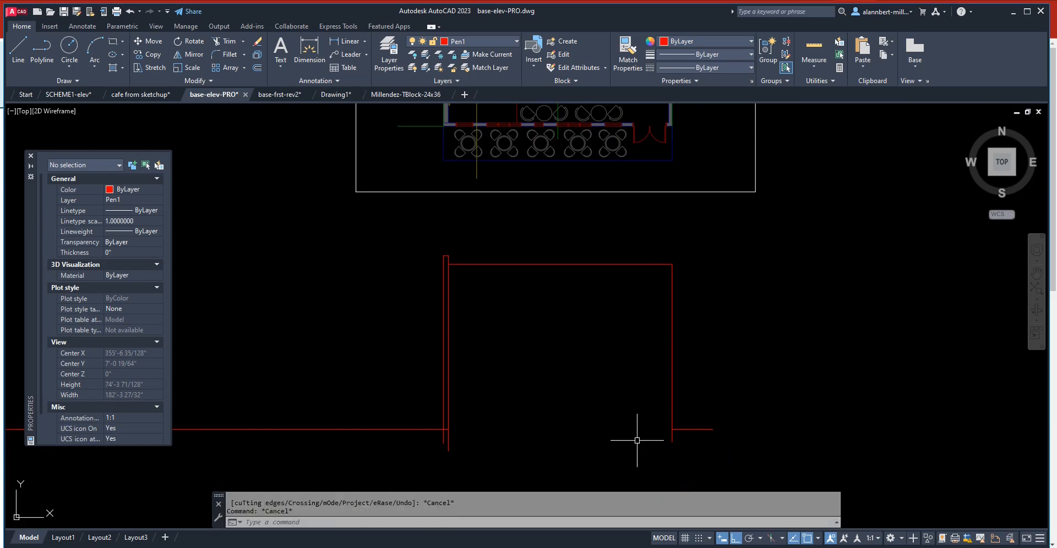
text(u)
key(Return)
- Trim the ends of the elevation's vertical wall lines that extend below the ground line
text(tr)
key(Return)
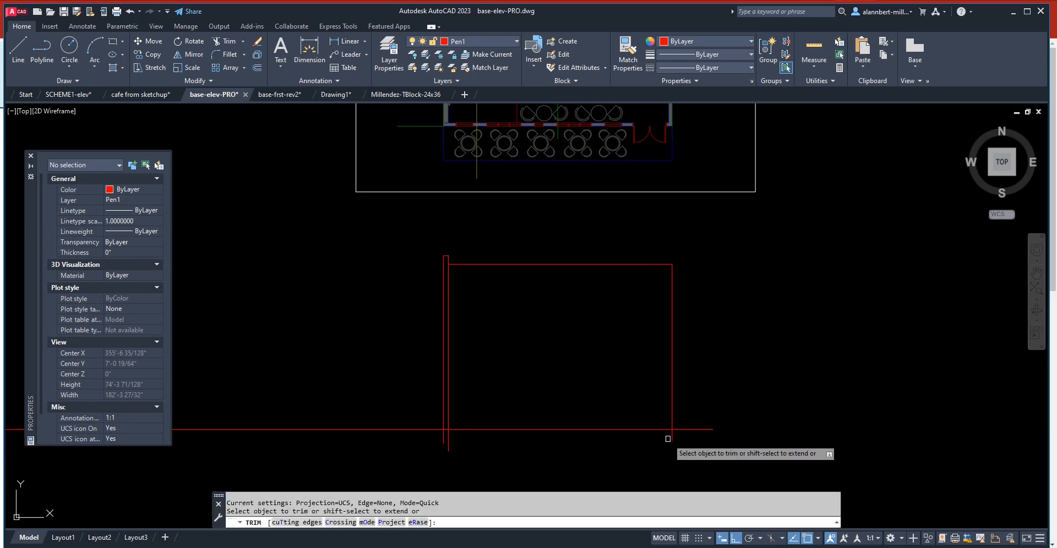
click(449, 438)
click(444, 438)
key(Escape)
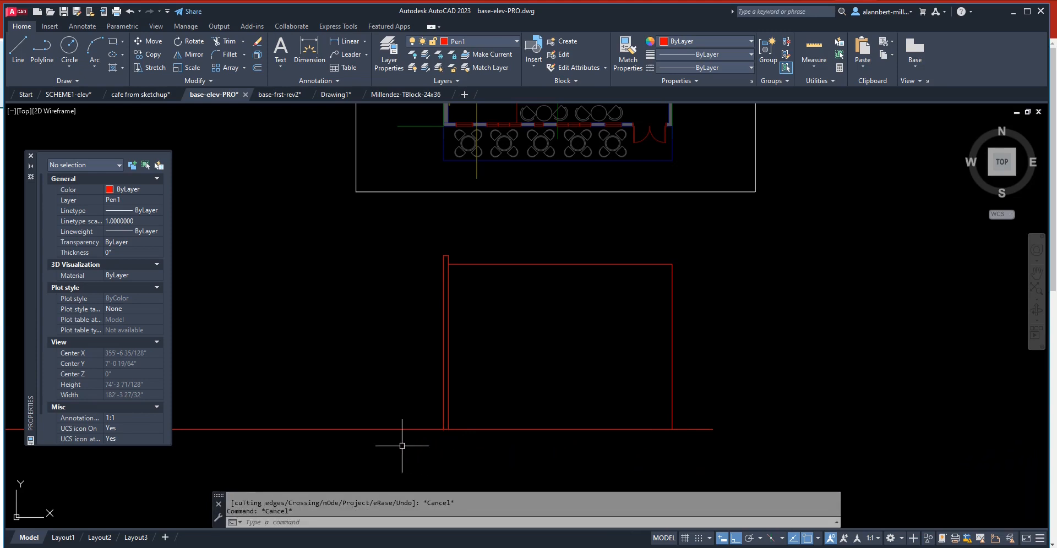
- Break the ground line a short distance left of the narrow wall, leaving a small gap toward the section
text(br)
key(Return)
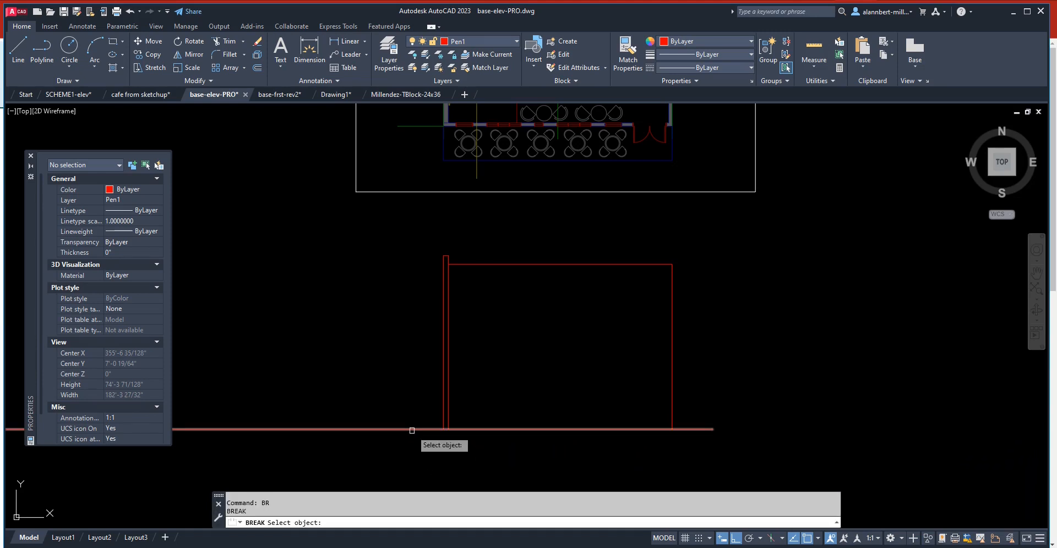
click(412, 430)
text(w)
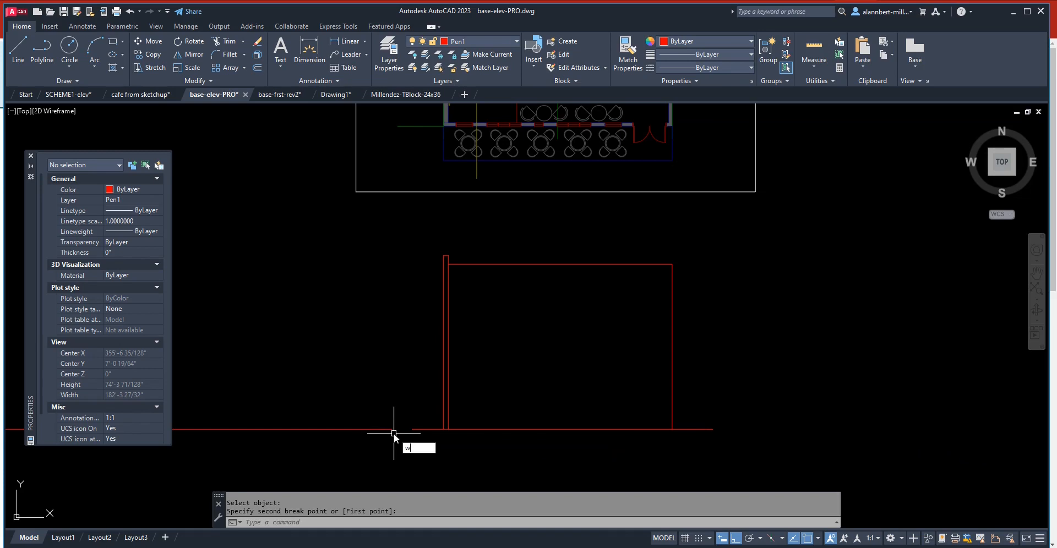
- Erase the leftover piece of ground line to the left of the gap beside the elevation
key(Escape)
text(e)
key(Return)
click(394, 435)
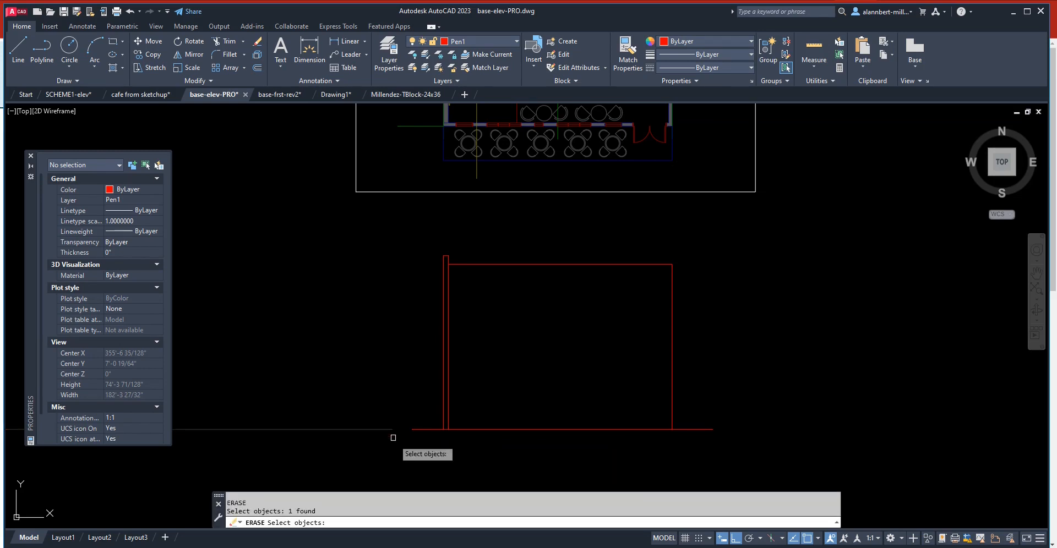
key(Return)
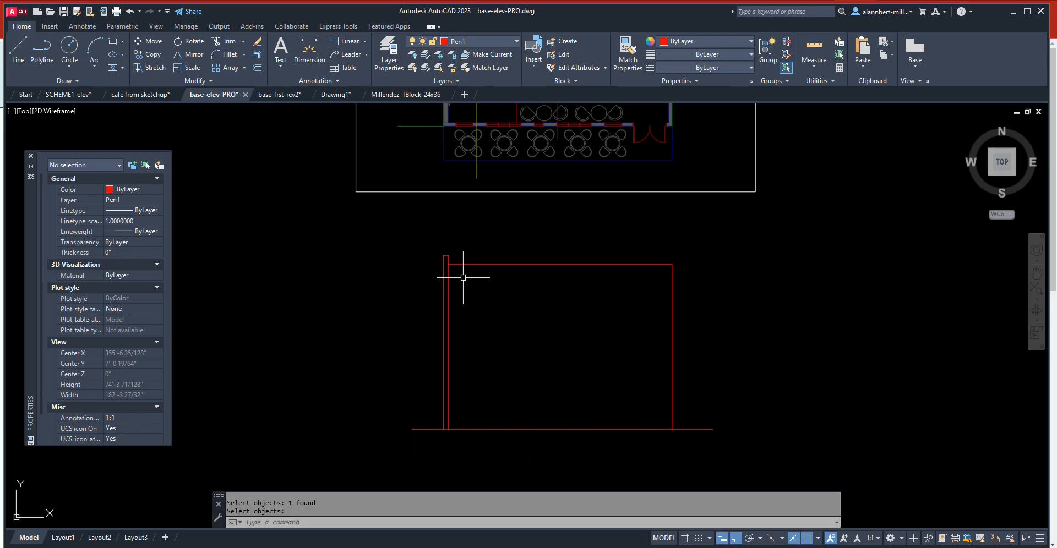
- Draw a vertical projection line from the left jamb of the plan's double-door opening down past the elevation's ground line
scroll(606, 308, down, 1)
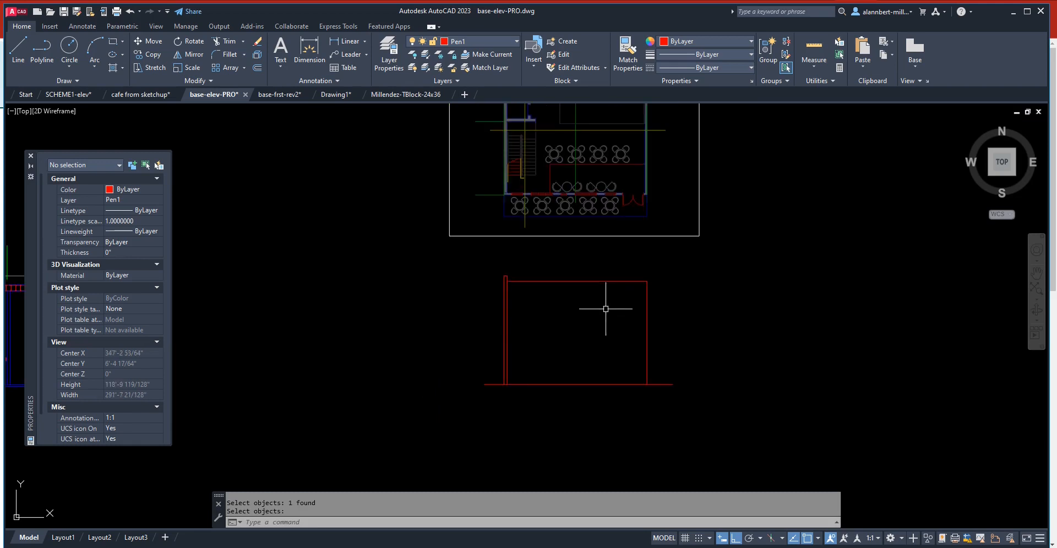
scroll(549, 321, down, 1)
scroll(567, 223, up, 3)
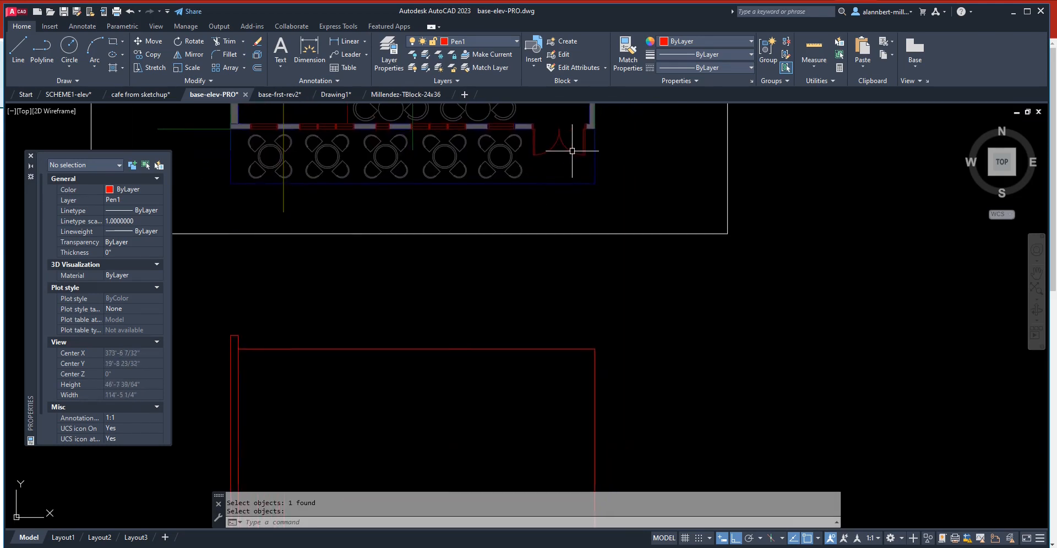
scroll(572, 151, down, 4)
scroll(562, 160, up, 6)
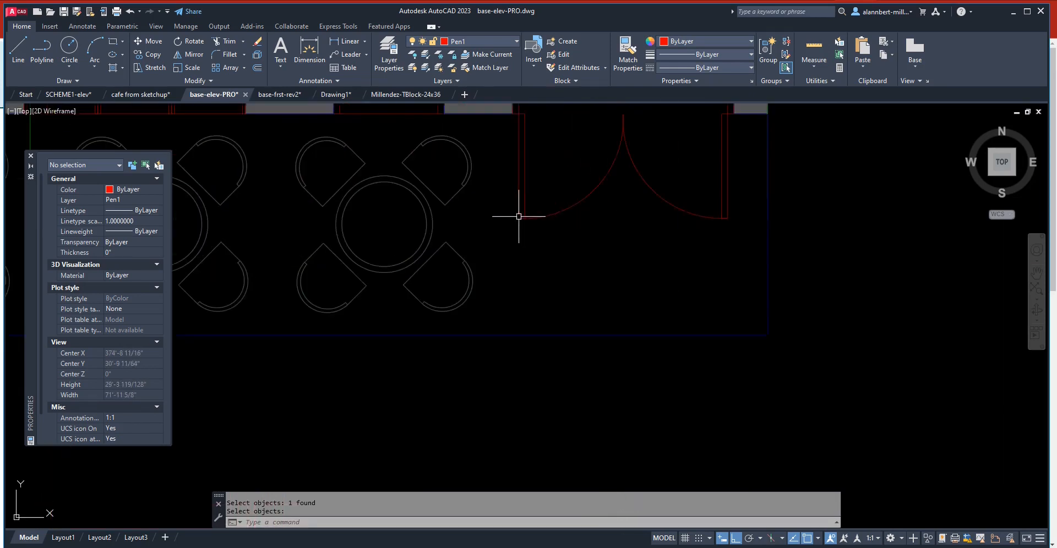
text(l)
key(Return)
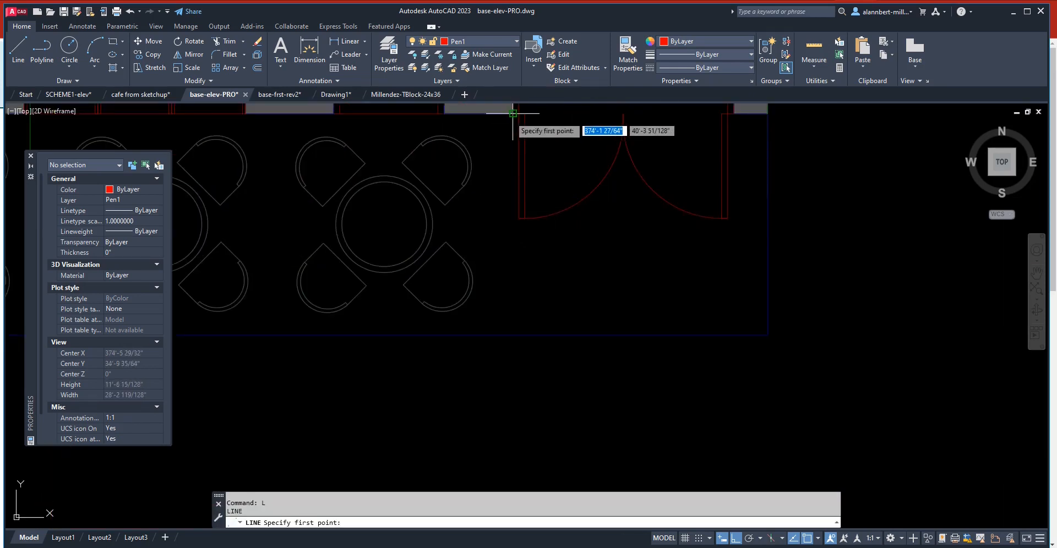
click(513, 115)
scroll(497, 349, down, 12)
middle_drag(493, 378, 500, 265)
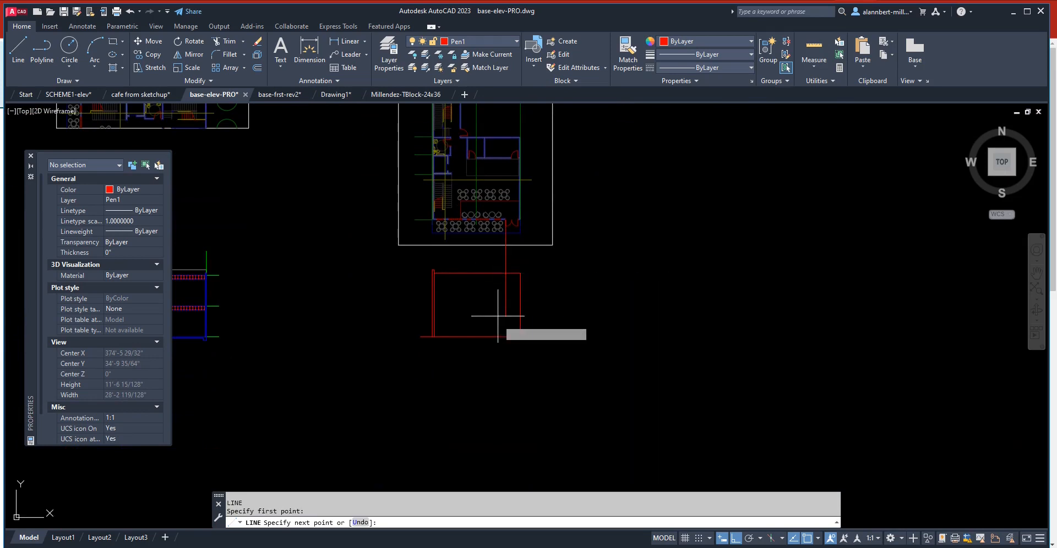
click(505, 353)
key(Return)
scroll(526, 227, up, 6)
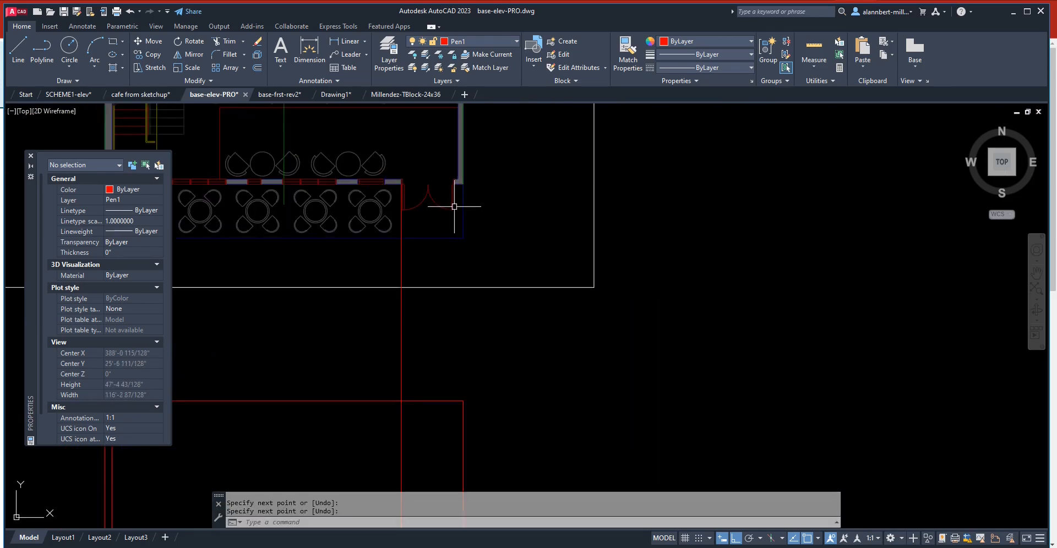
- Draw a second vertical projection line from the double door's right jamb down past the ground line
key(Return)
scroll(460, 183, up, 4)
click(450, 184)
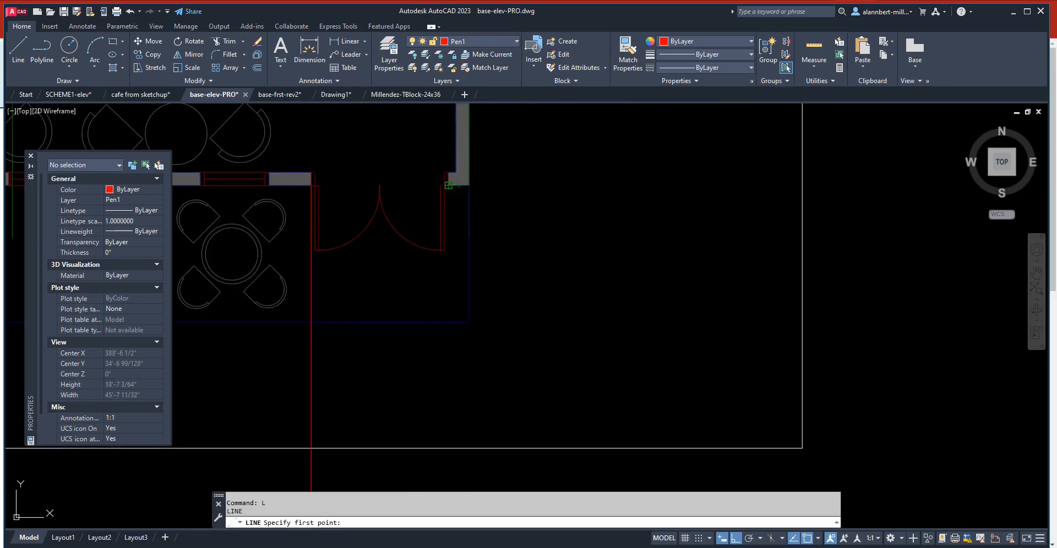
scroll(443, 338, down, 6)
scroll(446, 358, down, 4)
click(434, 455)
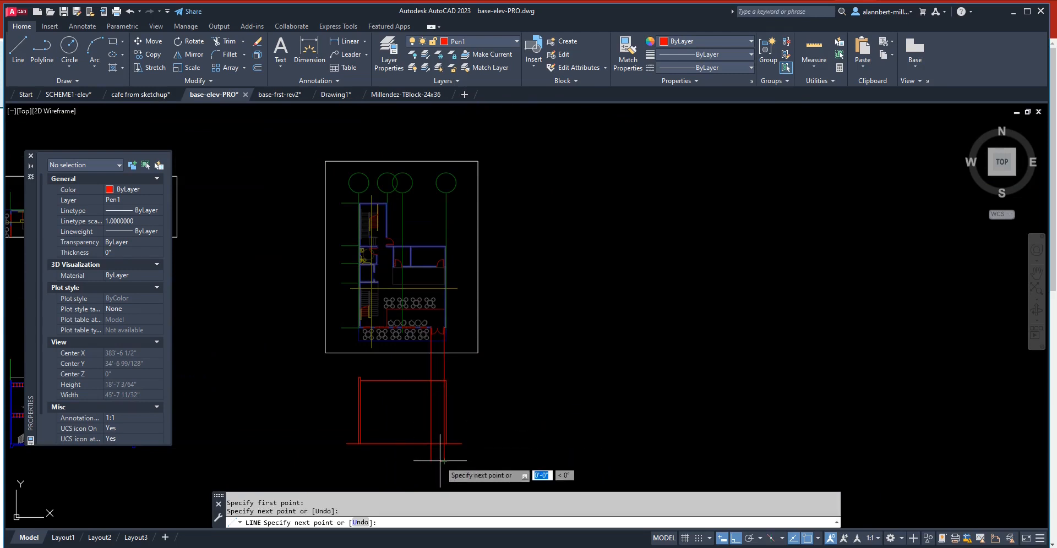
scroll(420, 438, up, 4)
middle_drag(355, 435, 567, 406)
key(Escape)
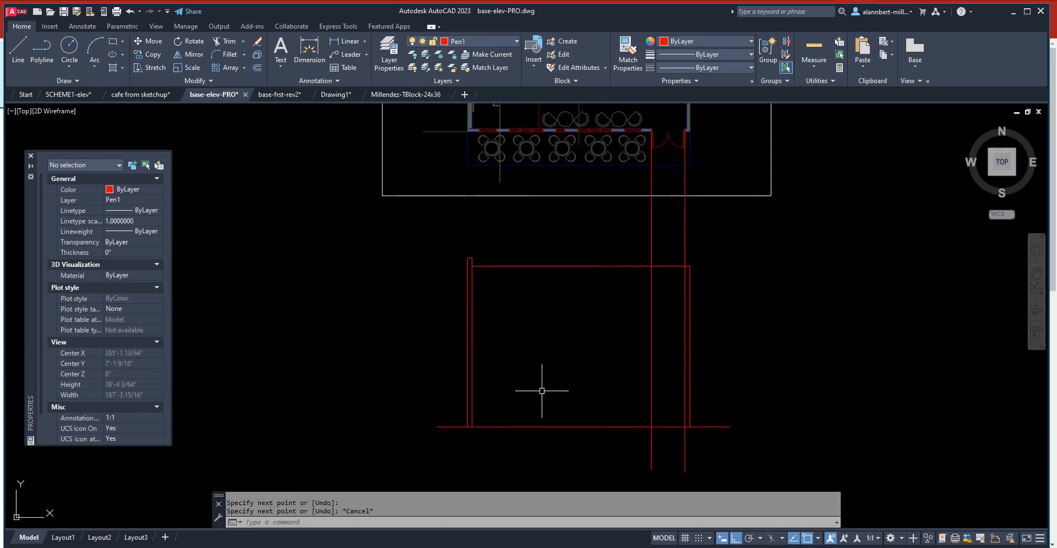
- Copy the section's three green level lines horizontally to the right side of the elevation
scroll(392, 381, up, 3)
scroll(373, 380, down, 4)
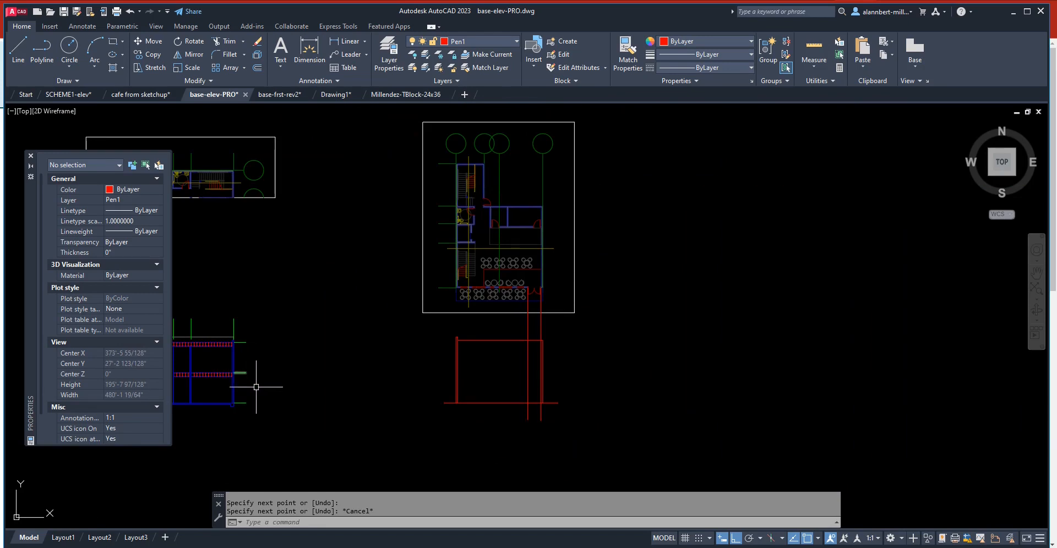
text(p)
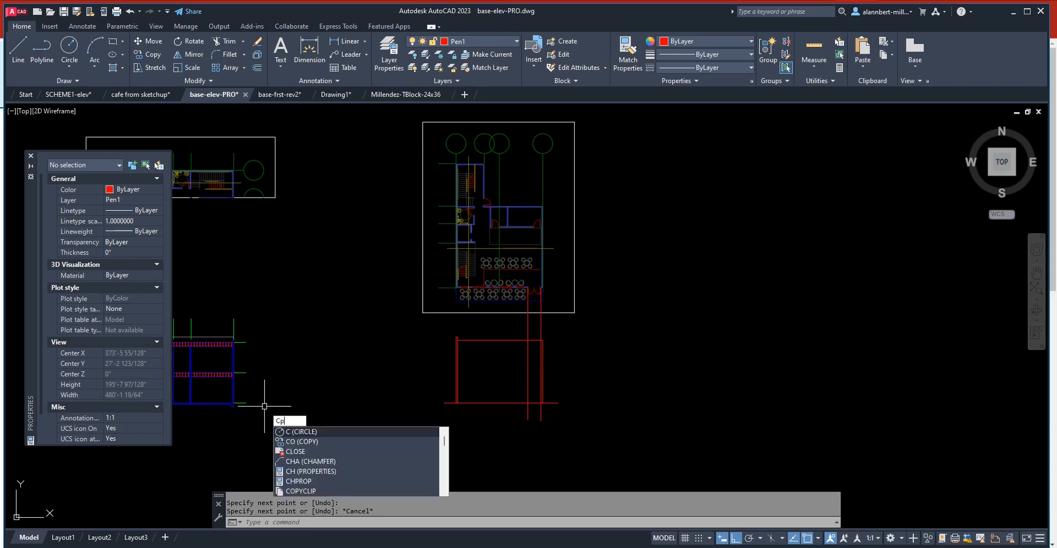
key(Return)
click(251, 334)
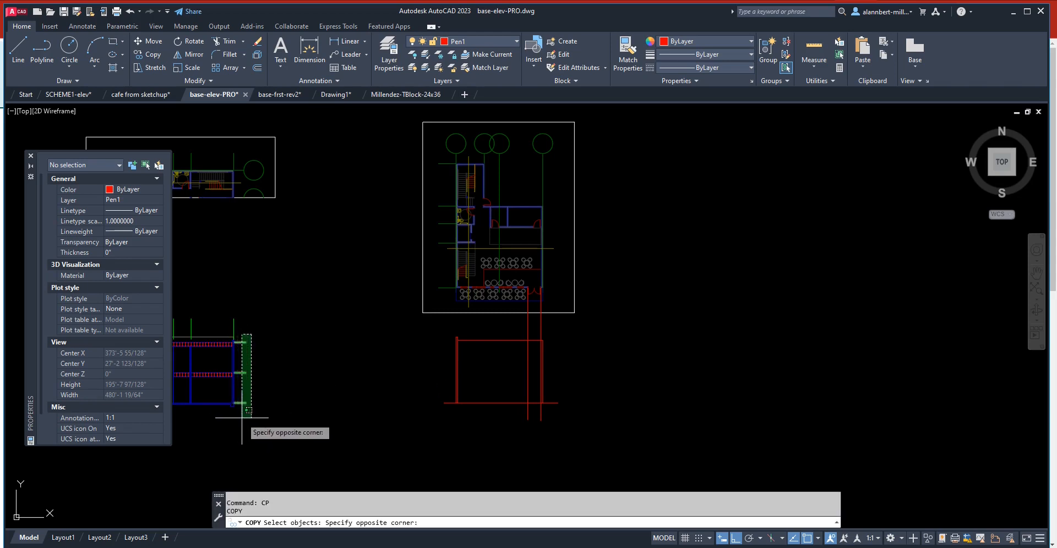
click(243, 410)
key(Return)
click(246, 426)
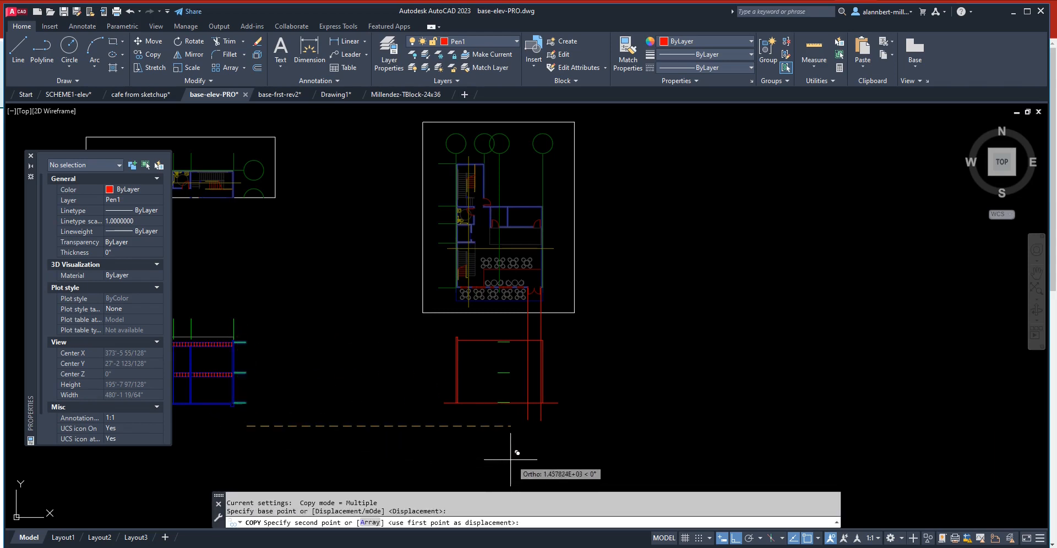
click(576, 455)
key(Escape)
- Shorten the right end of the ground line so it stops just past the right wall, about 47'-8" long overall
scroll(559, 355, up, 6)
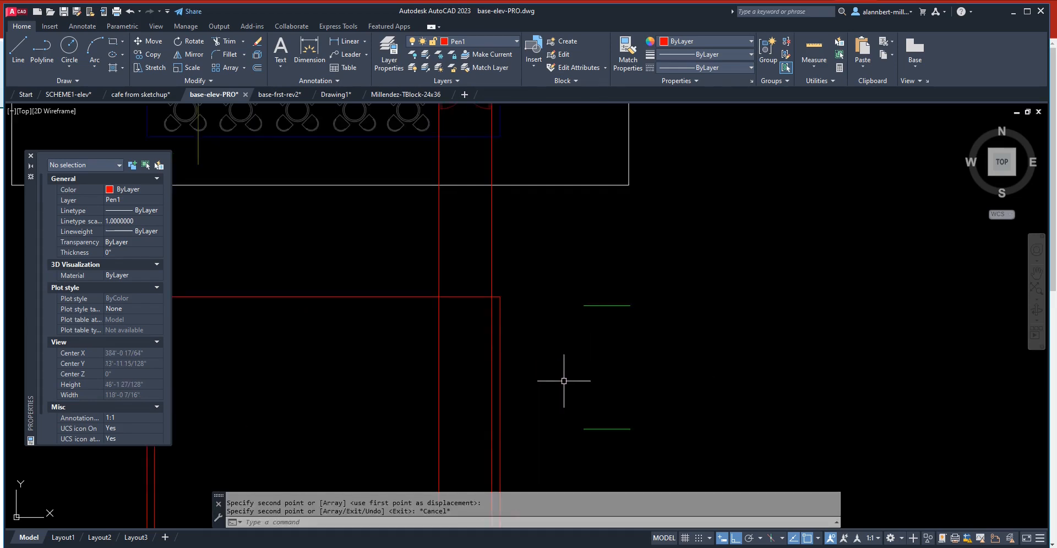
middle_drag(565, 377, 587, 222)
scroll(587, 221, up, 1)
scroll(567, 384, down, 3)
middle_drag(564, 388, 571, 354)
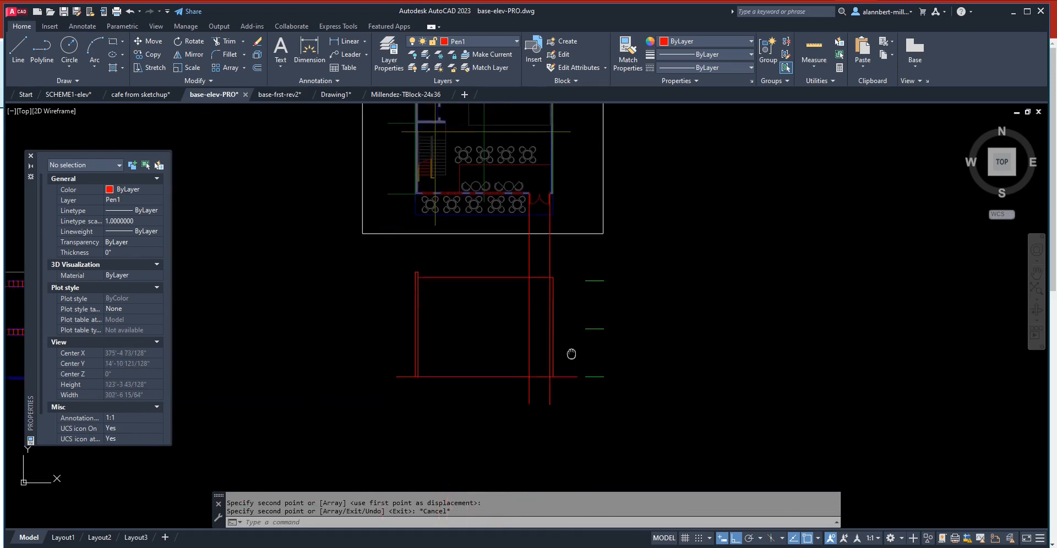
scroll(567, 366, up, 2)
click(568, 368)
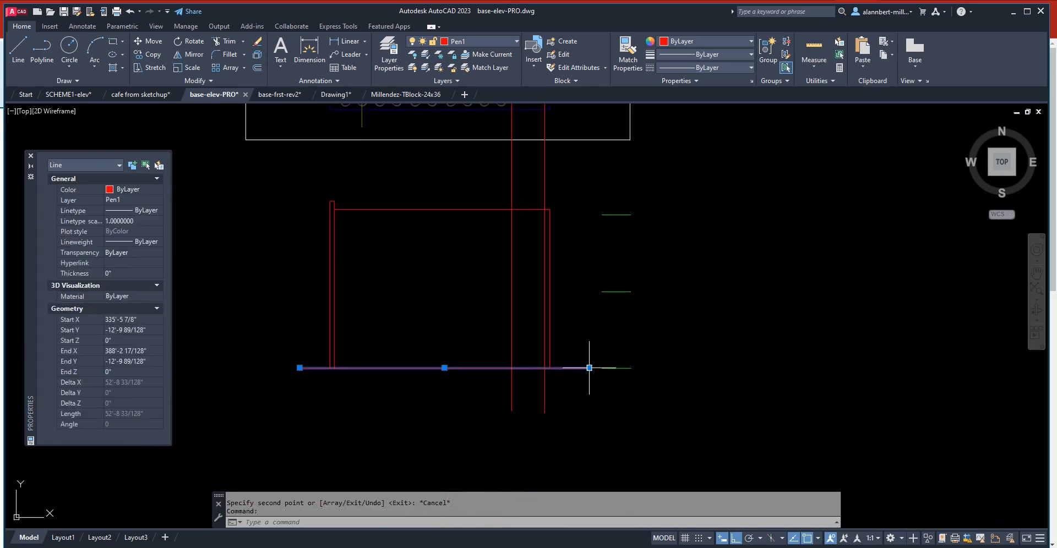
click(588, 368)
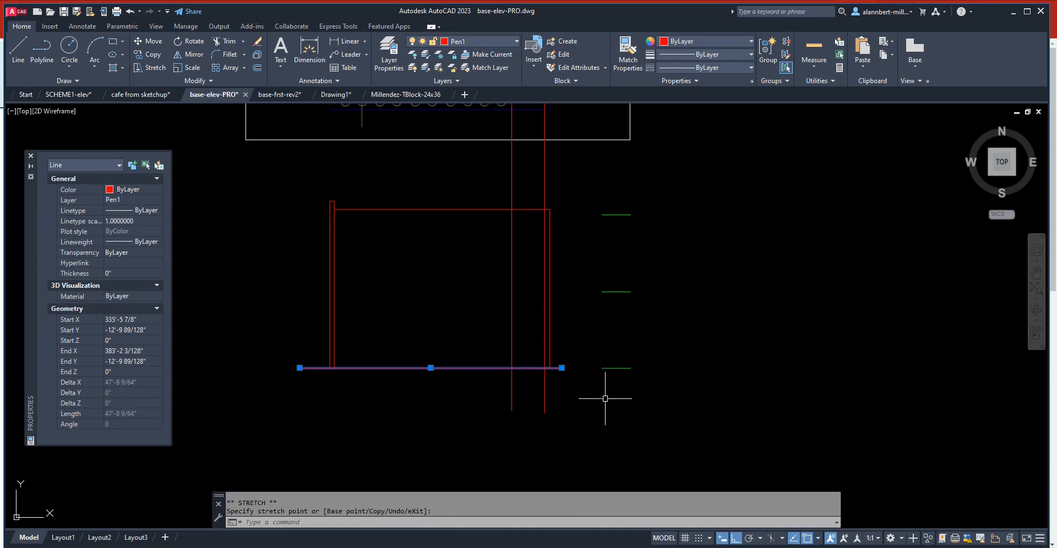
key(Escape)
key(Escape)
- Move the three copied level lines horizontally closer to the elevation's right wall
text(m)
key(Return)
click(633, 396)
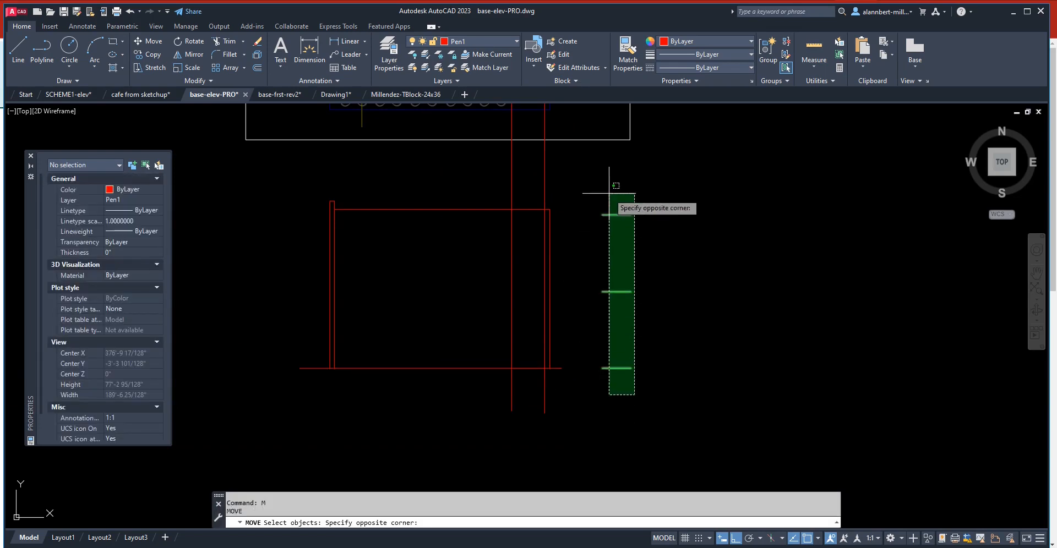
click(610, 177)
key(Return)
click(643, 424)
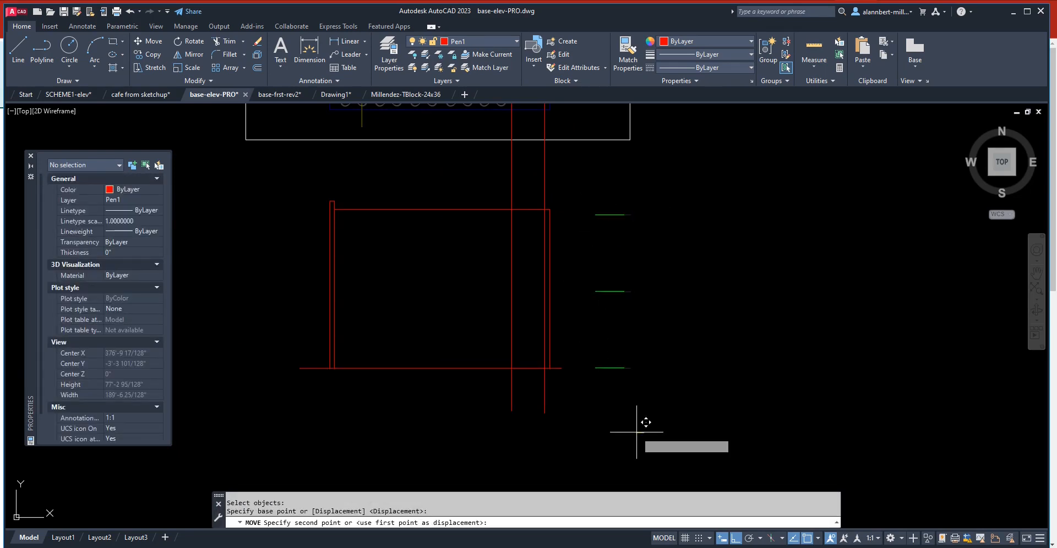
click(606, 429)
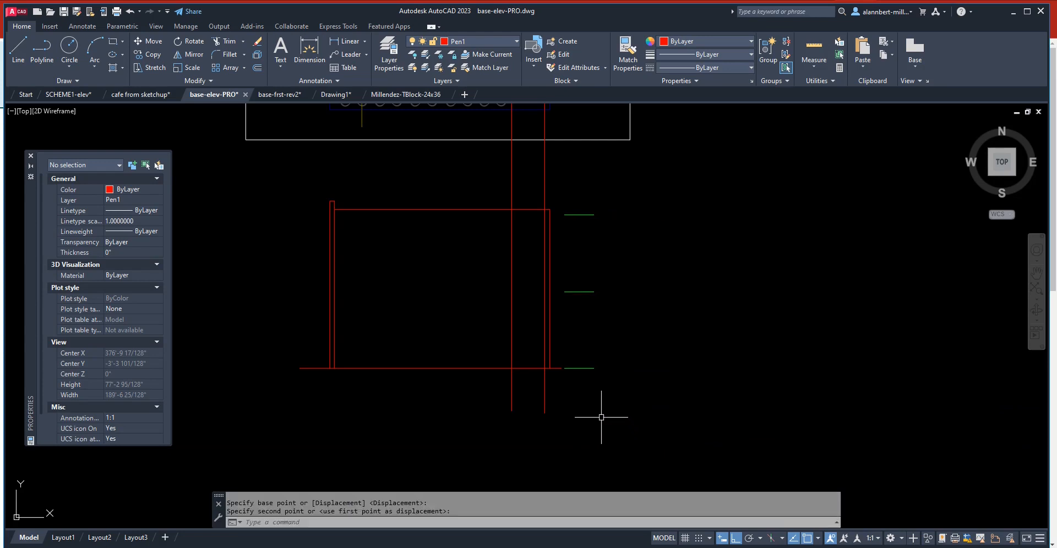
- Stretch the middle level line leftward across both door projection lines, to about 17'-8" long
middle_drag(430, 301, 432, 348)
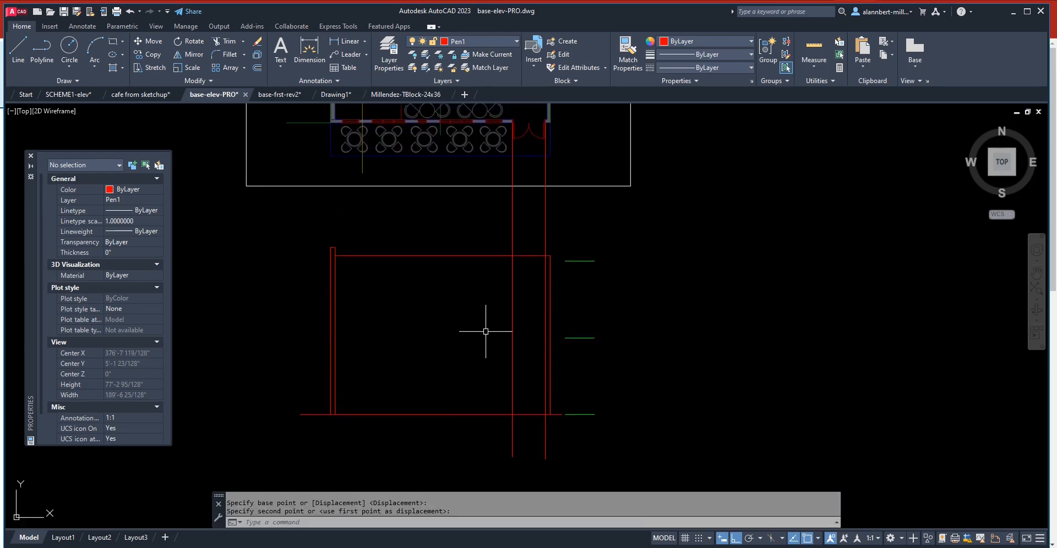
scroll(500, 326, up, 4)
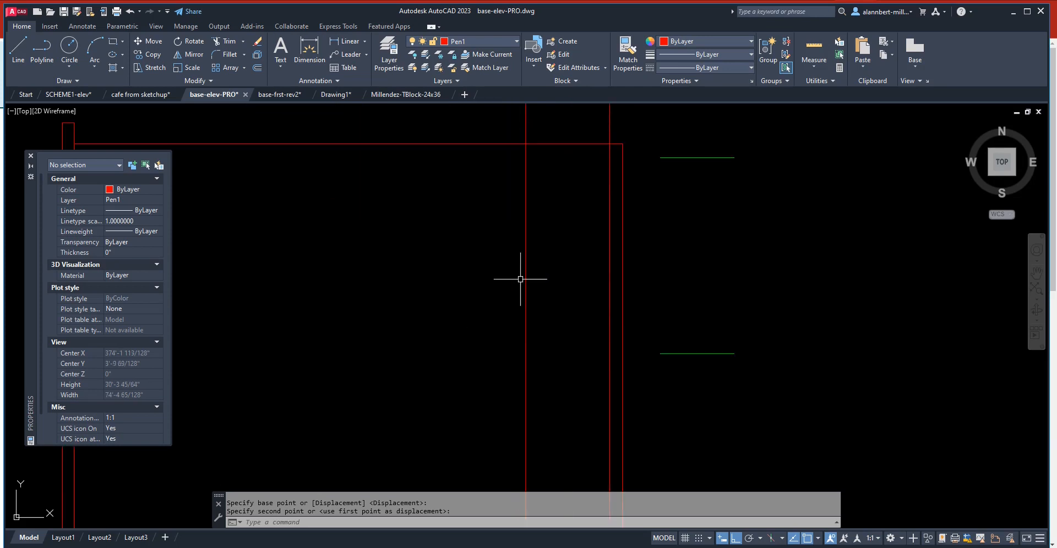
scroll(520, 280, down, 4)
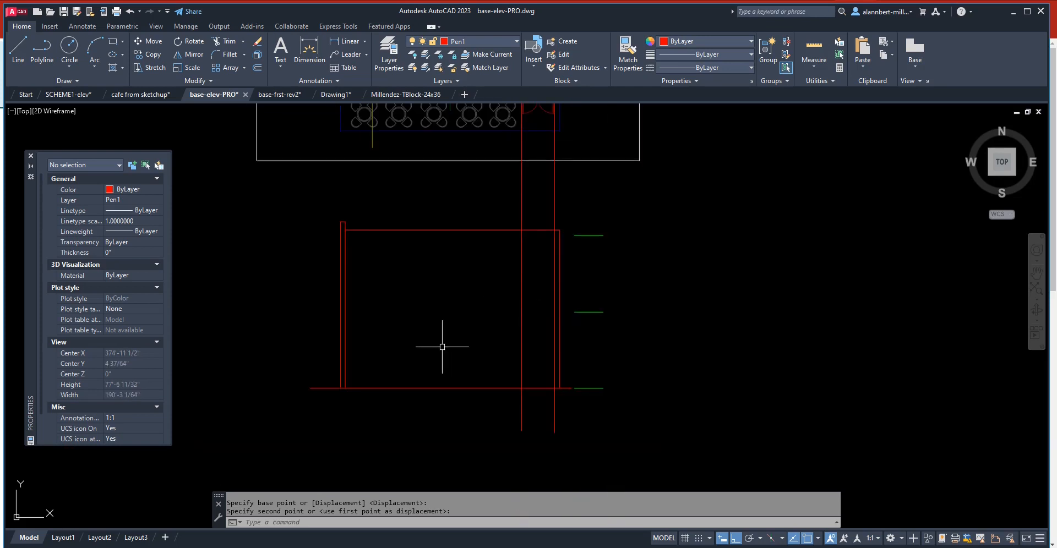
click(579, 311)
click(574, 314)
click(573, 312)
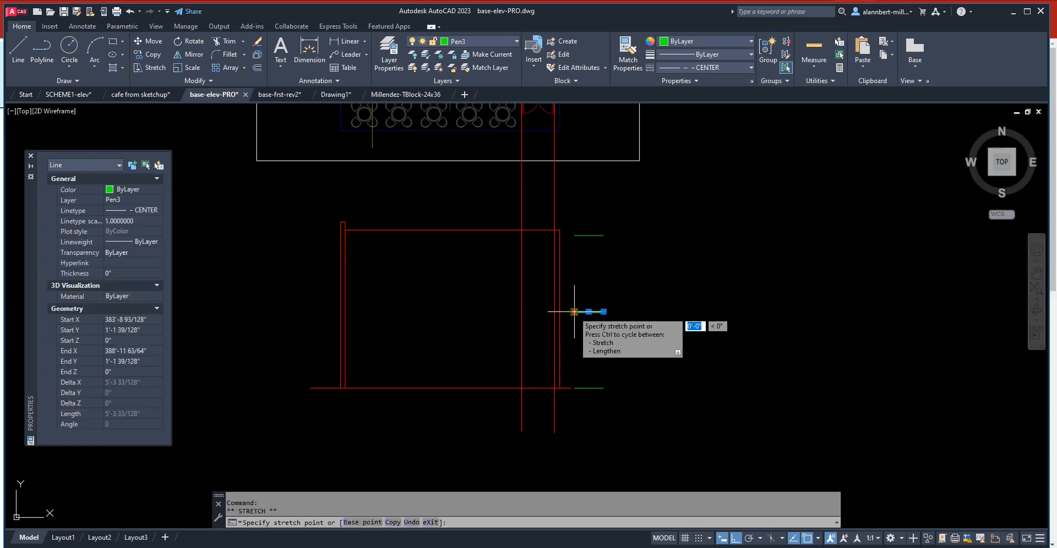
click(506, 312)
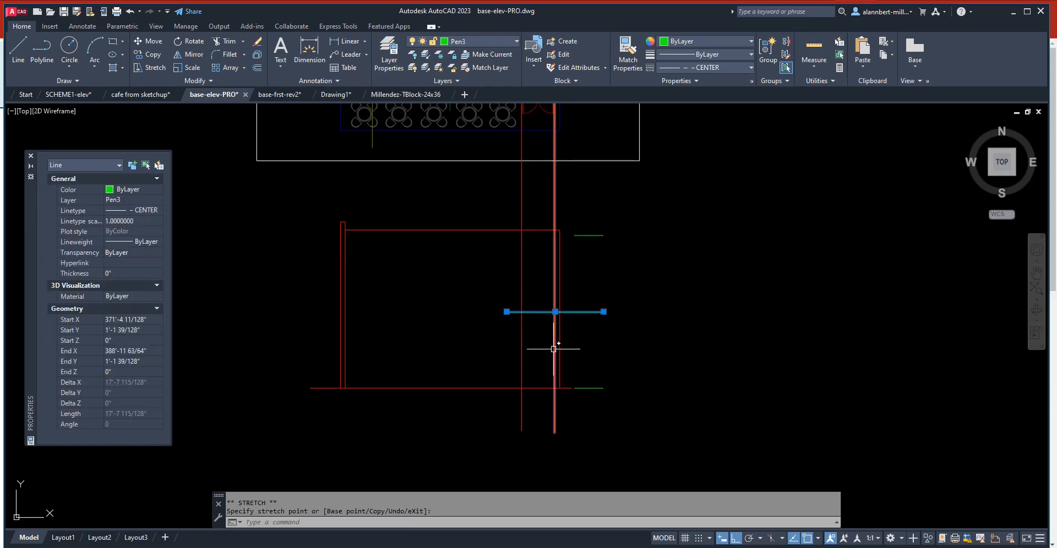
key(Escape)
key(Escape)
- Offset the ground line 10' upward across the door projection lines
scroll(566, 349, up, 3)
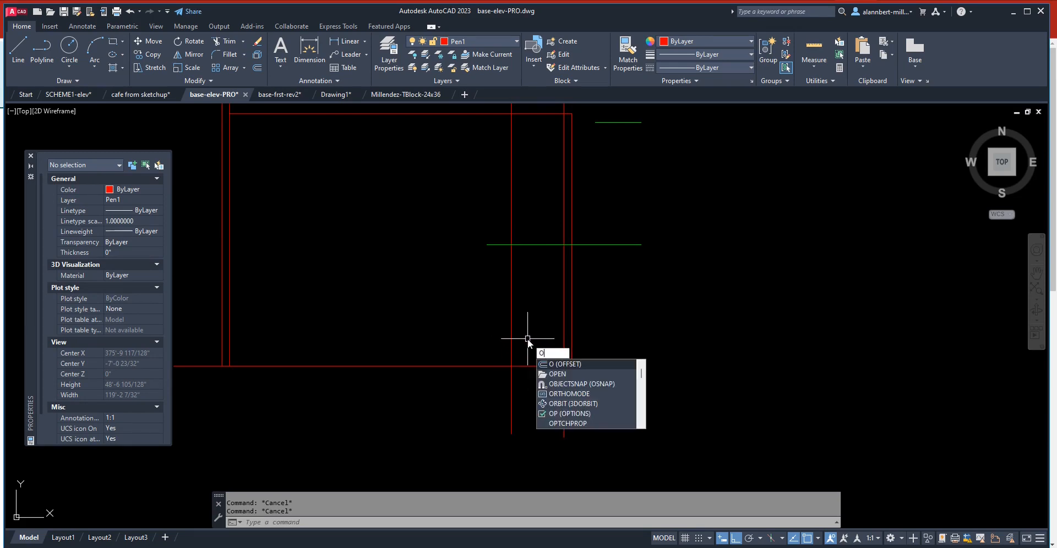
key(Return)
key(Escape)
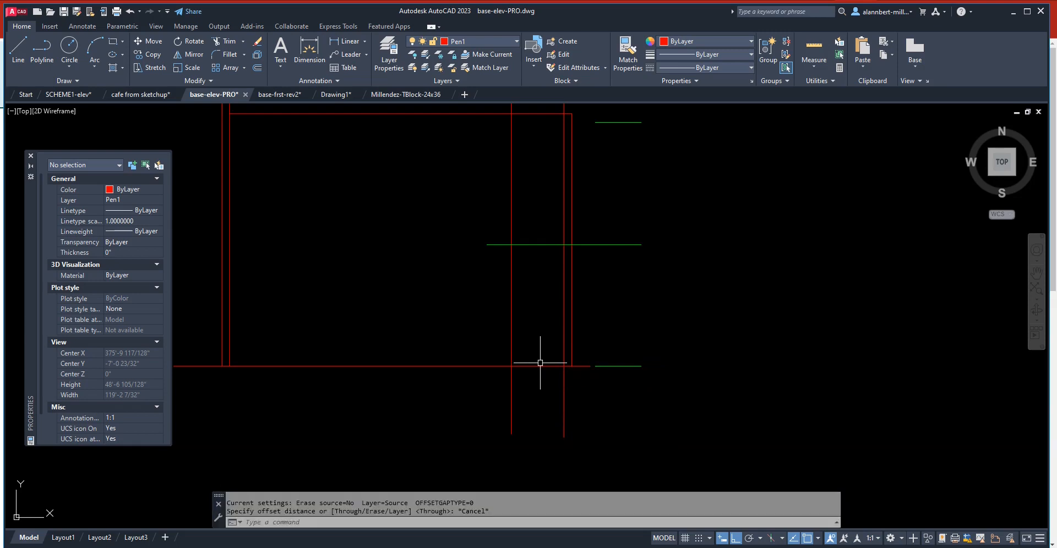
text(o)
key(Return)
text(10')
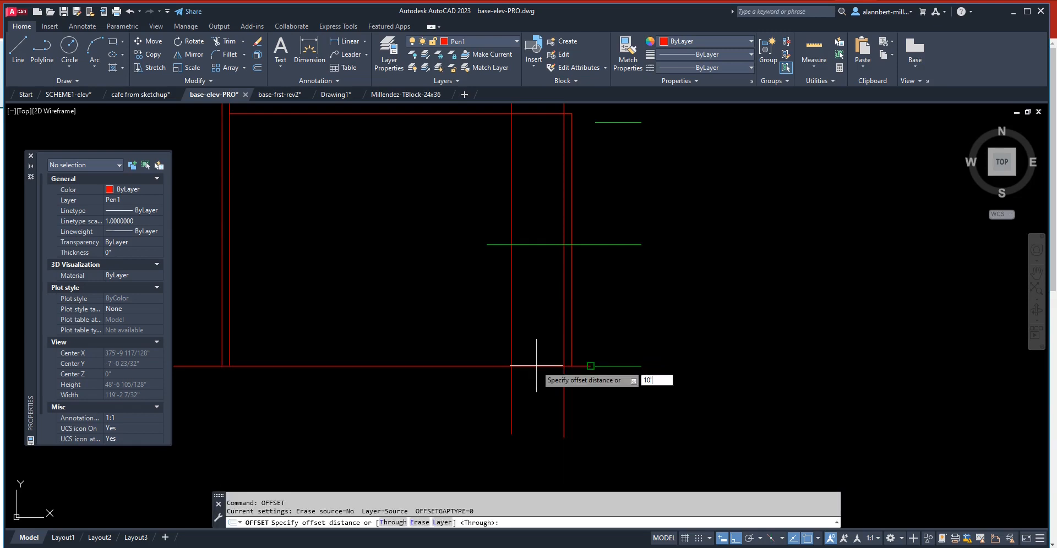
key(Return)
click(537, 366)
click(539, 329)
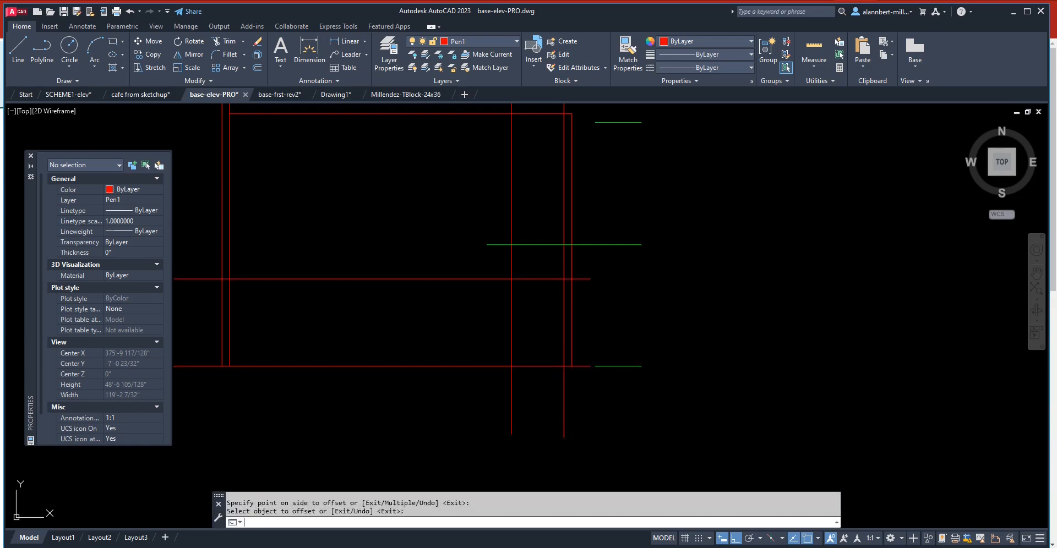
key(Return)
- Offset the ground line 7' upward across the door projection lines
key(Return)
scroll(543, 322, up, 2)
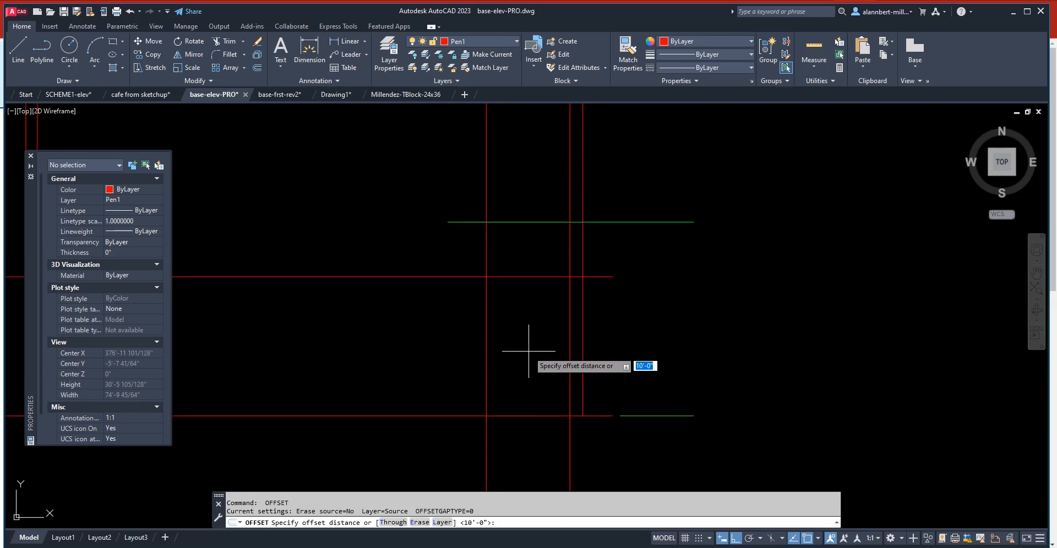
text(o)
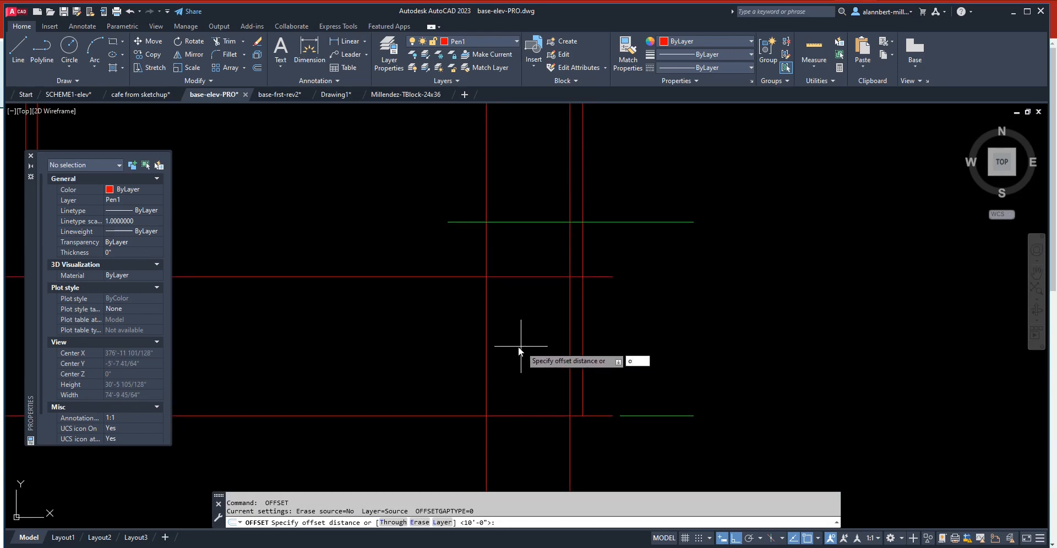
text(f)
key(Return)
text(7)
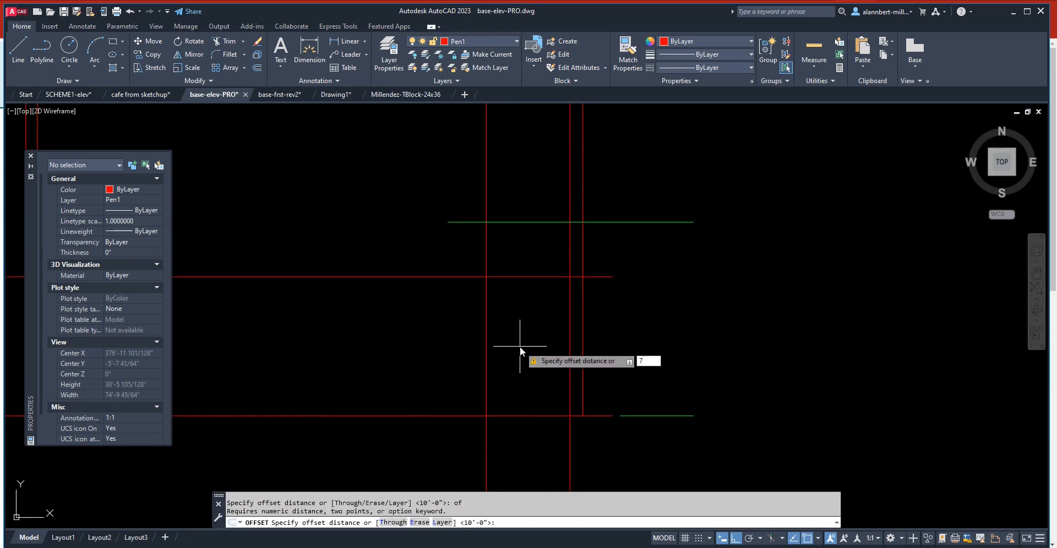
text(')
key(Return)
click(543, 416)
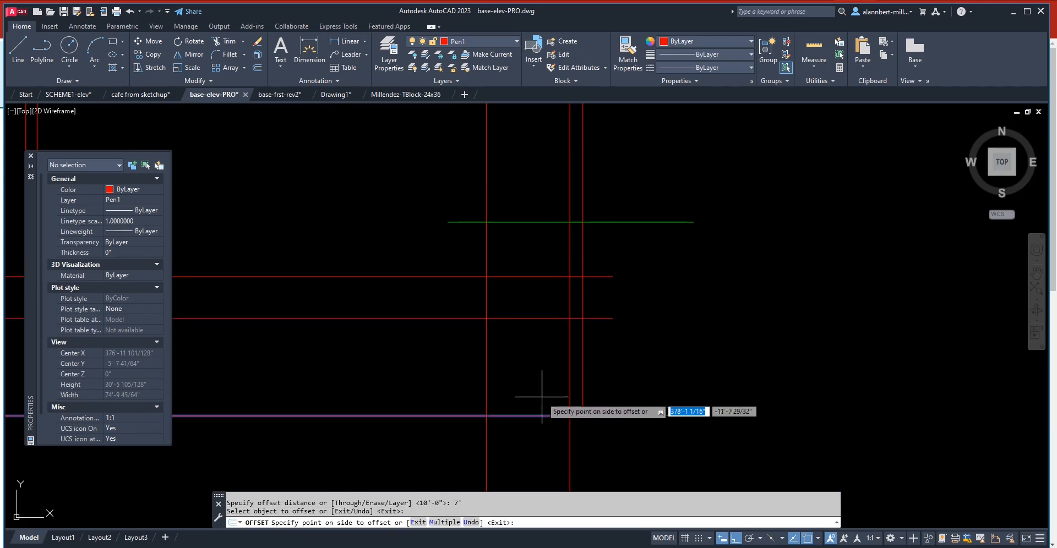
click(537, 366)
key(Return)
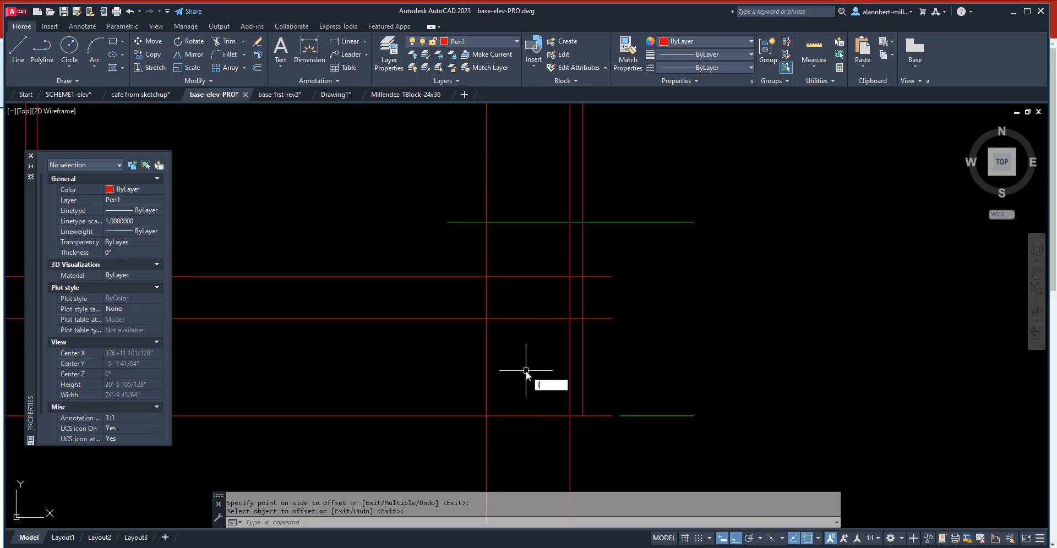
key(Escape)
text(l)
key(Return)
key(Escape)
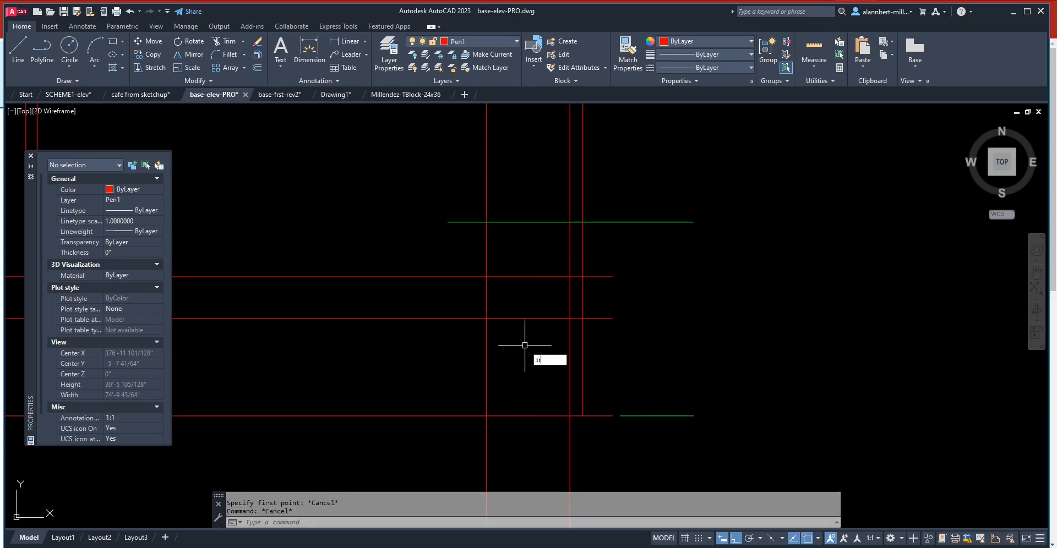
- Trim the door projection lines and the two offset level lines back to a door outline with a transom line
key(Return)
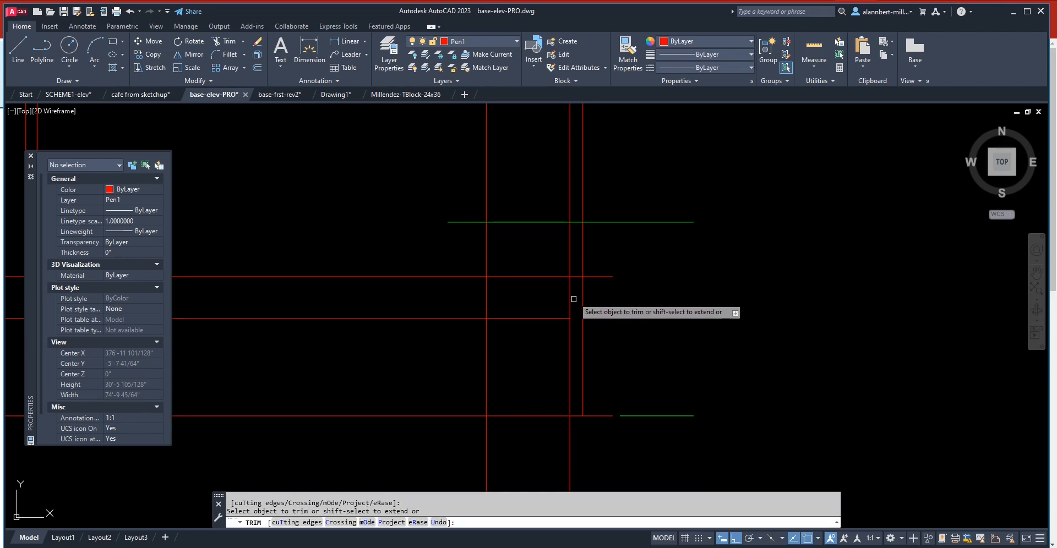
click(574, 277)
click(570, 269)
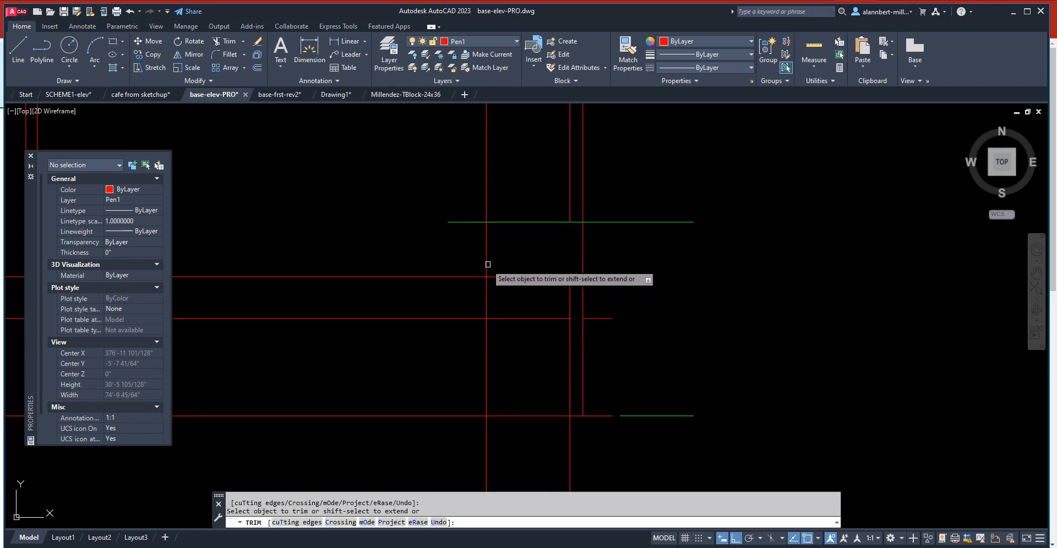
click(486, 264)
click(477, 277)
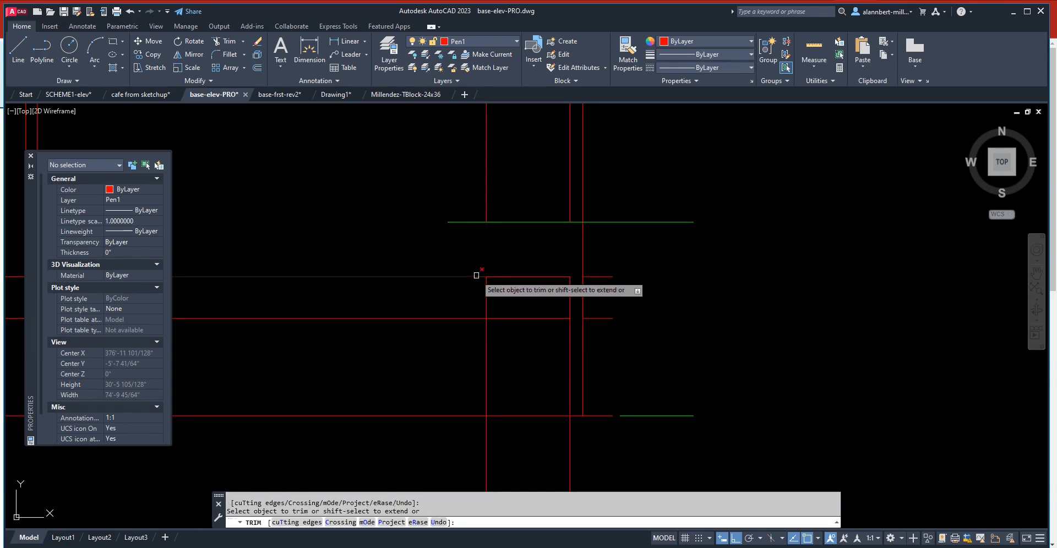
click(469, 317)
click(486, 432)
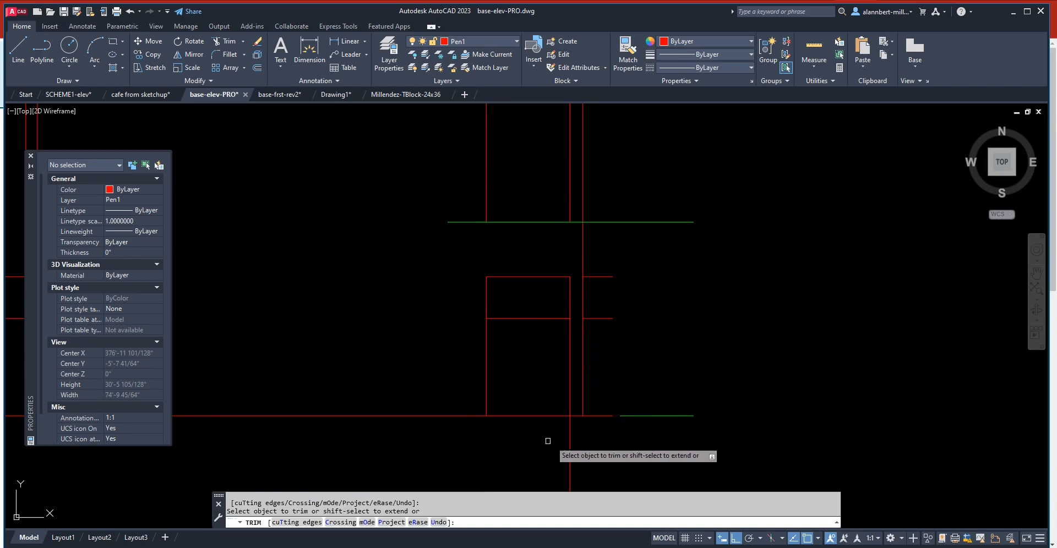
key(Escape)
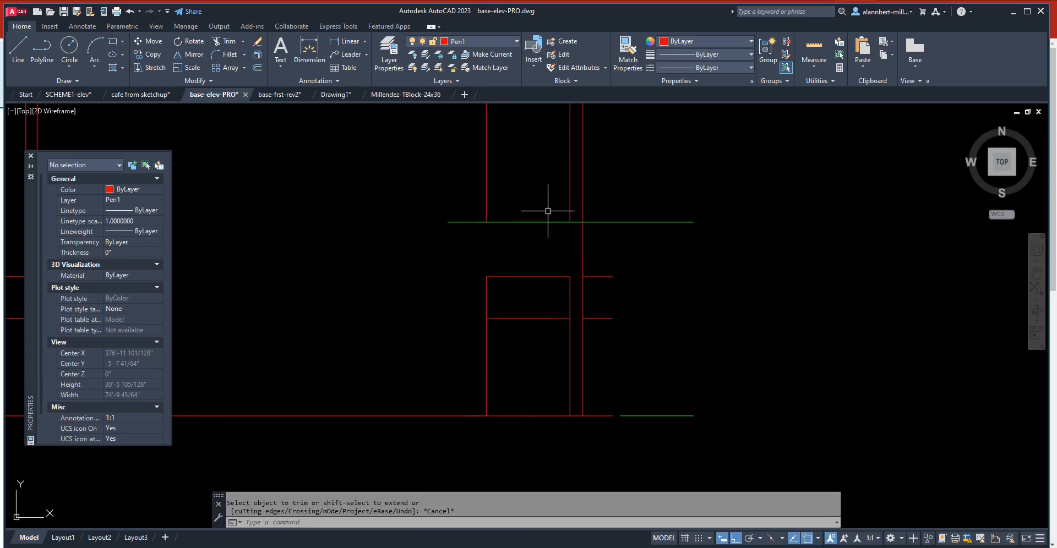
- Erase the two leftover projection lines above the door and the two short stubs beyond the right wall
text(e)
key(Return)
click(581, 165)
click(485, 219)
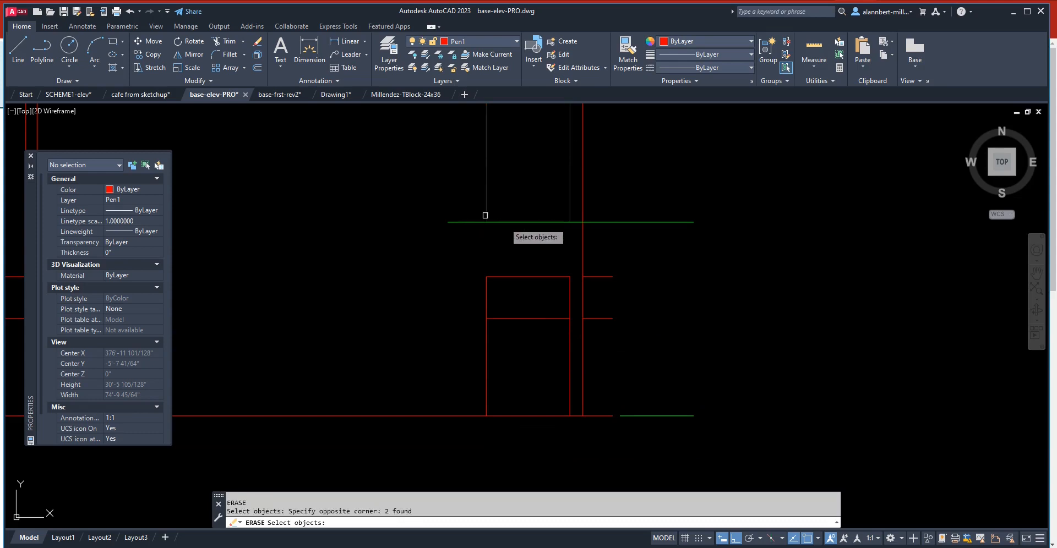
key(Return)
click(625, 261)
click(604, 349)
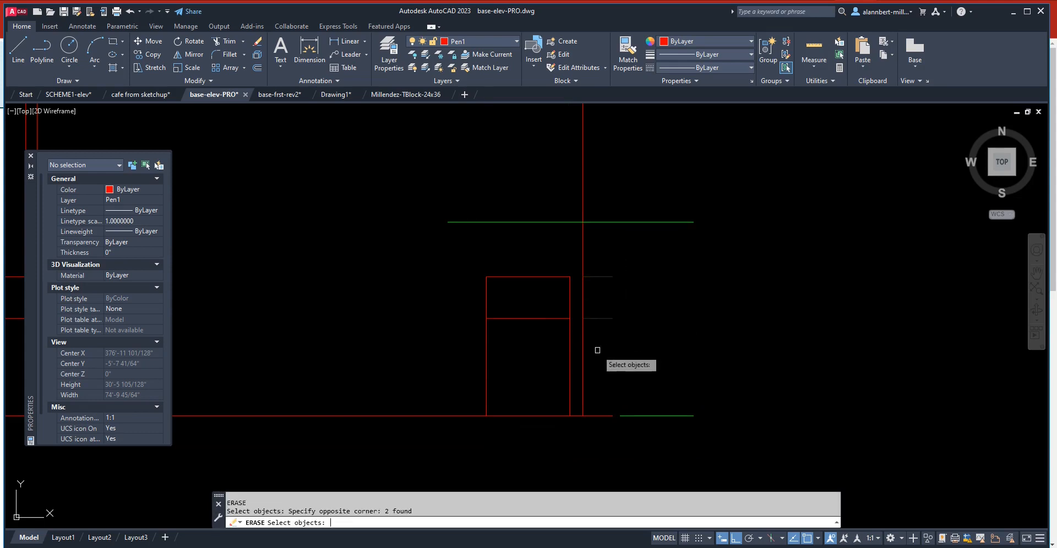
key(Return)
- Draw a vertical line from the left edge of the plan's double-door opening down to just above the elevation door
scroll(530, 351, down, 2)
scroll(525, 356, up, 2)
middle_drag(513, 351, 485, 345)
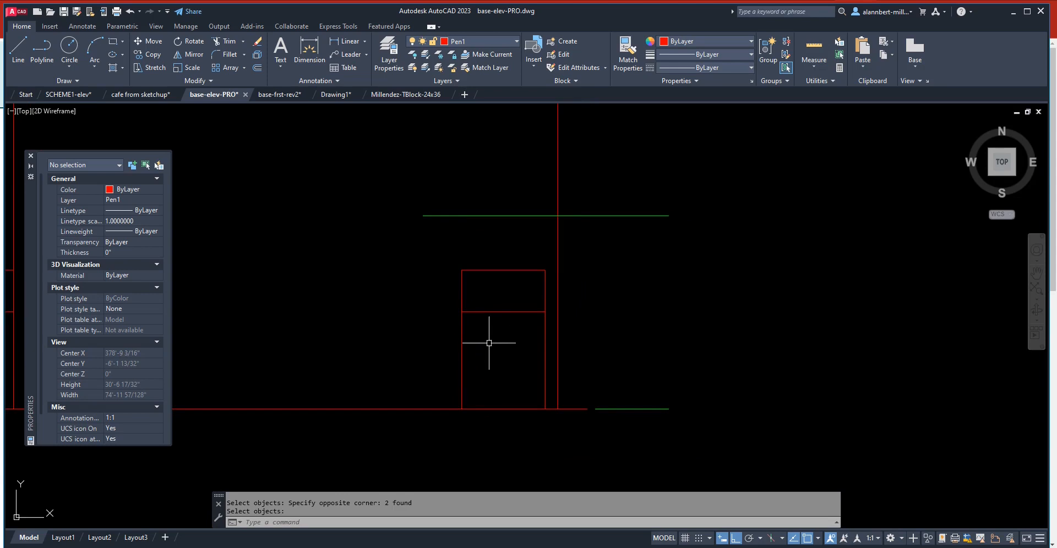
scroll(489, 343, down, 2)
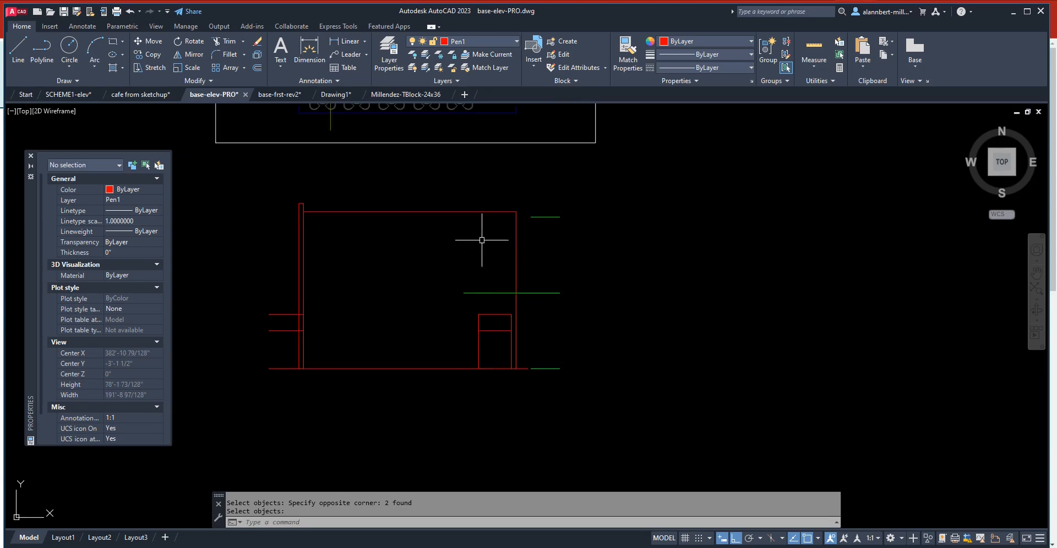
middle_drag(482, 240, 477, 369)
scroll(477, 366, up, 5)
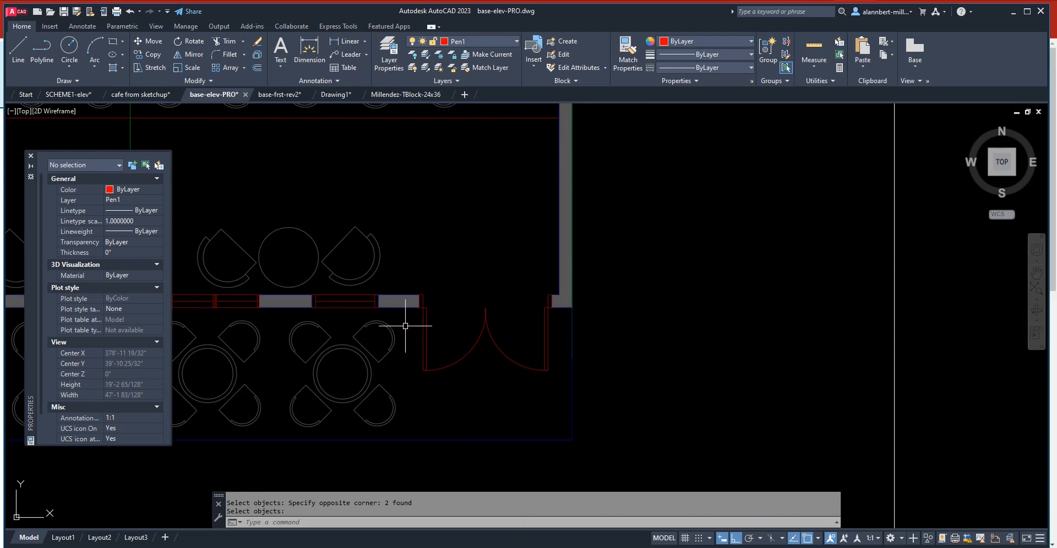
text(l)
key(Return)
click(417, 307)
scroll(418, 313, down, 6)
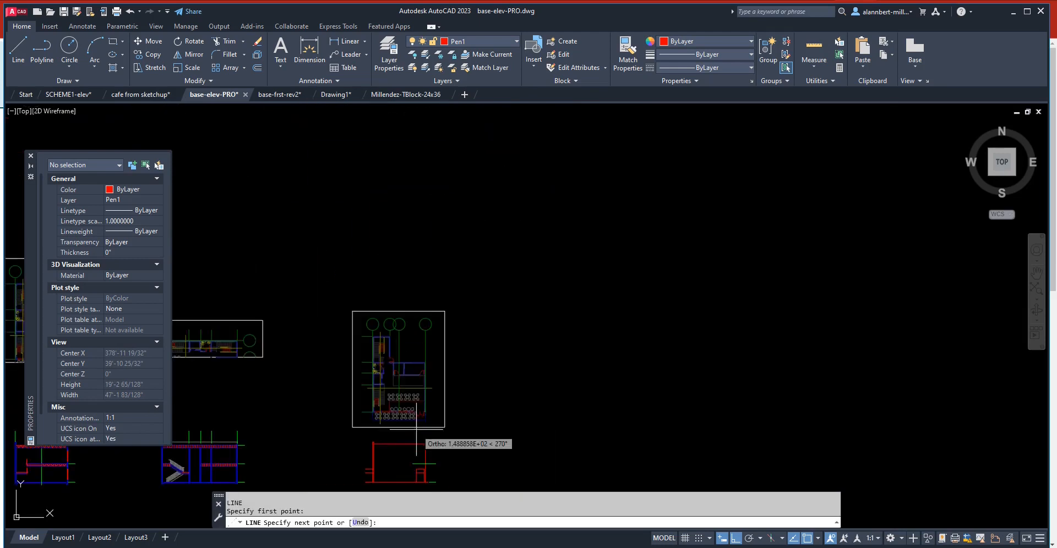
scroll(417, 457, up, 1)
middle_drag(416, 457, 413, 284)
scroll(390, 330, up, 3)
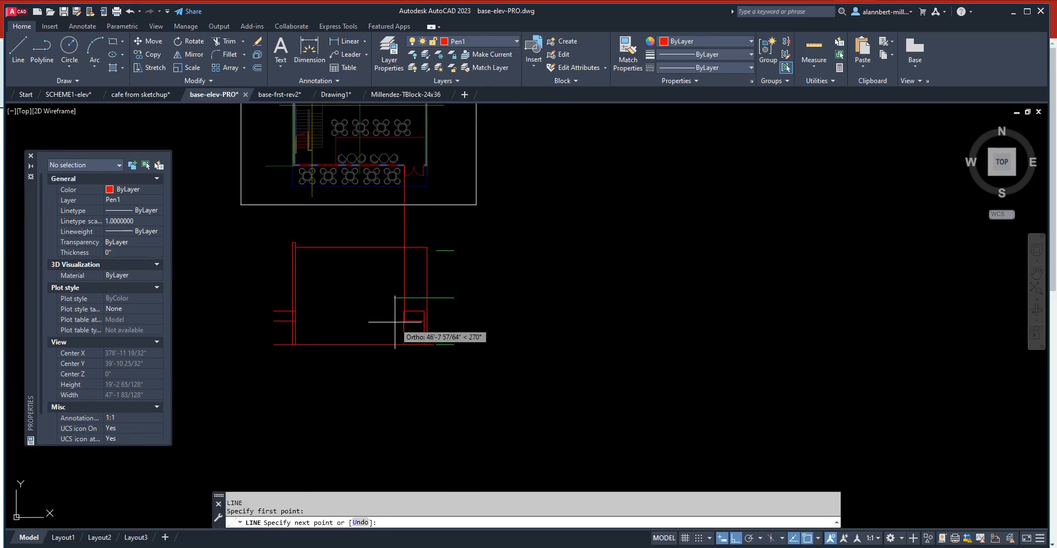
scroll(395, 322, up, 7)
click(435, 230)
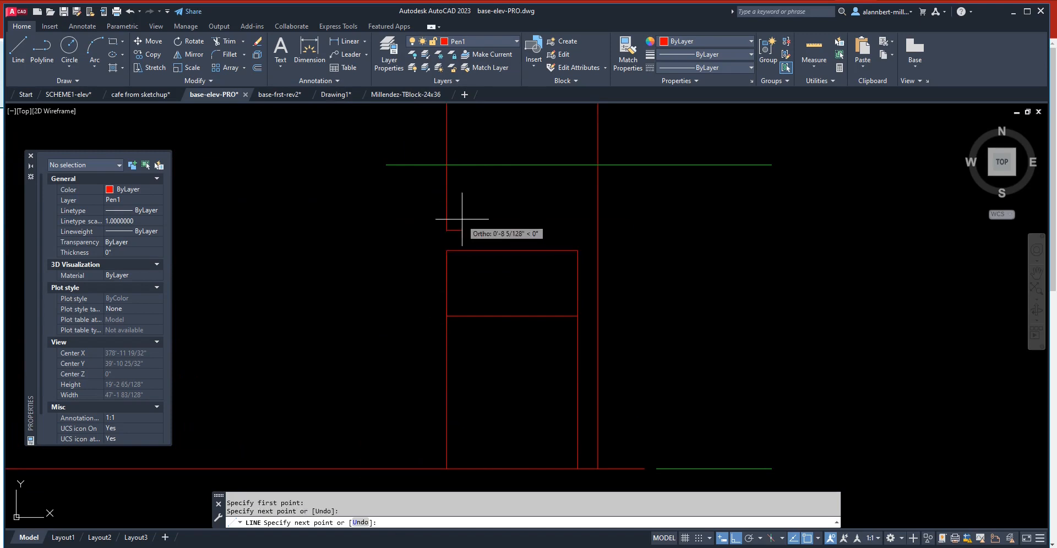
key(Escape)
- Erase the vertical projection line just drawn above the door's left edge
text(e)
key(Return)
click(471, 194)
click(420, 206)
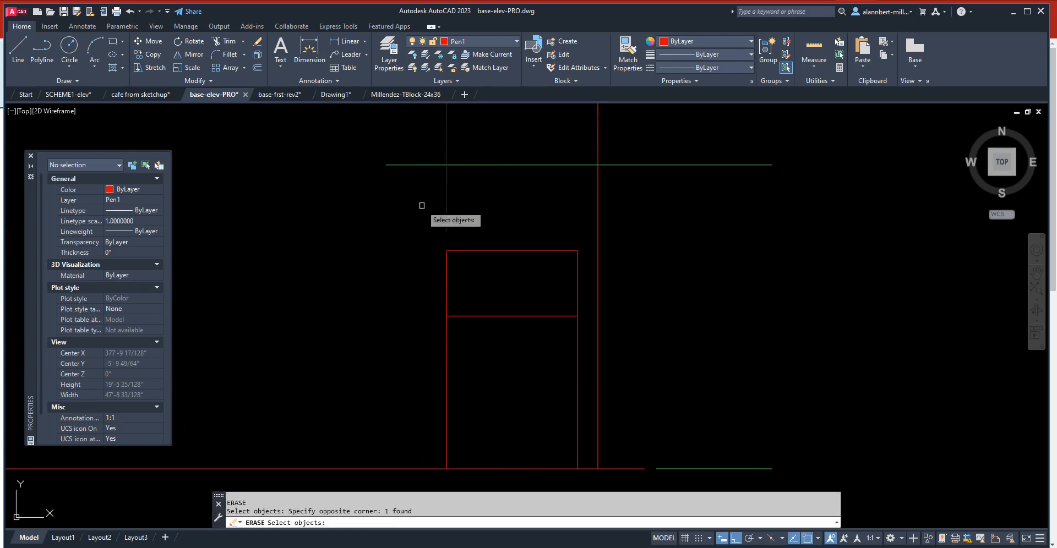
- Offset the door outline's left, right and top lines 1.5" inward to form the frame
text(of)
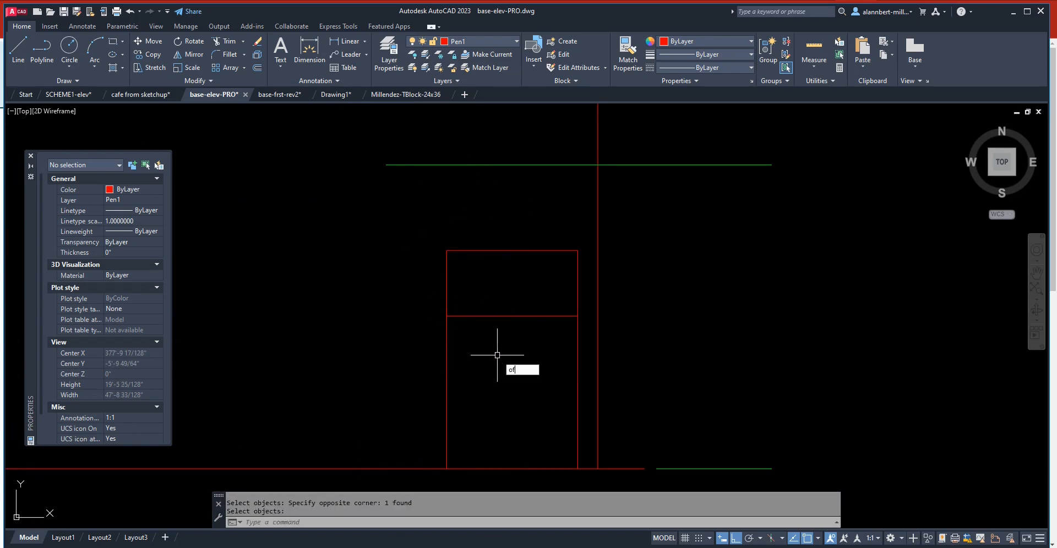
key(Return)
text(1.5)
key(Return)
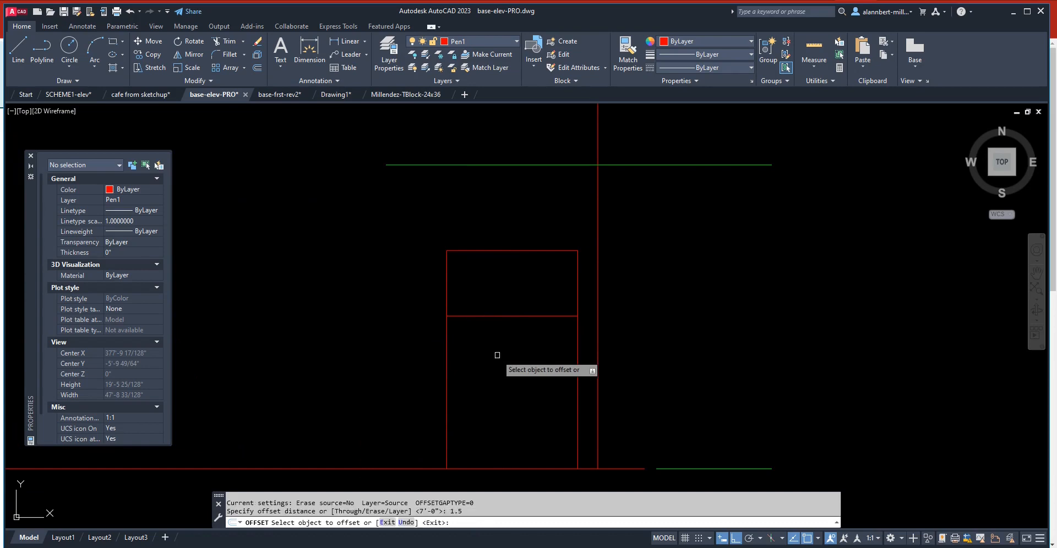
click(447, 347)
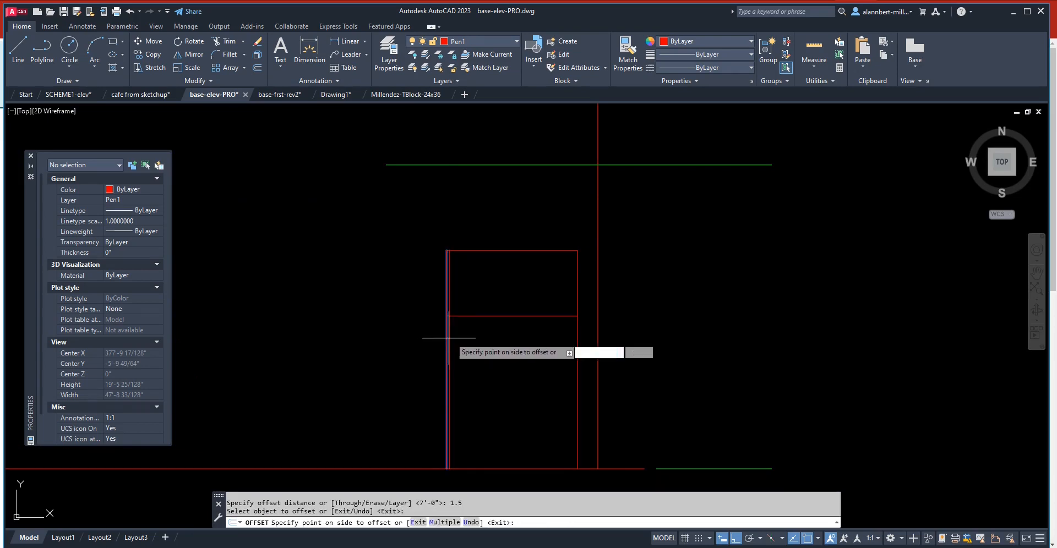
click(473, 326)
click(577, 348)
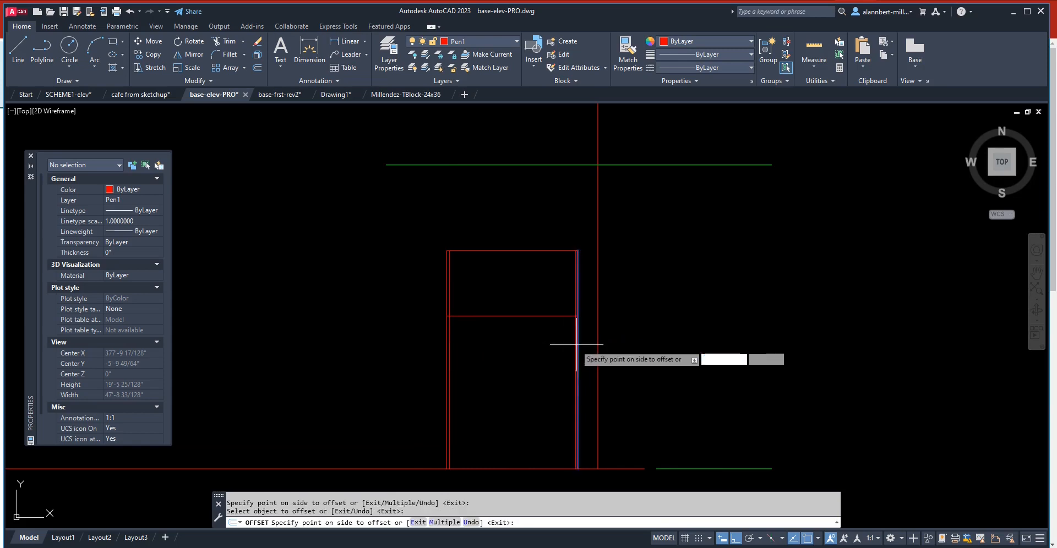
click(548, 347)
click(551, 252)
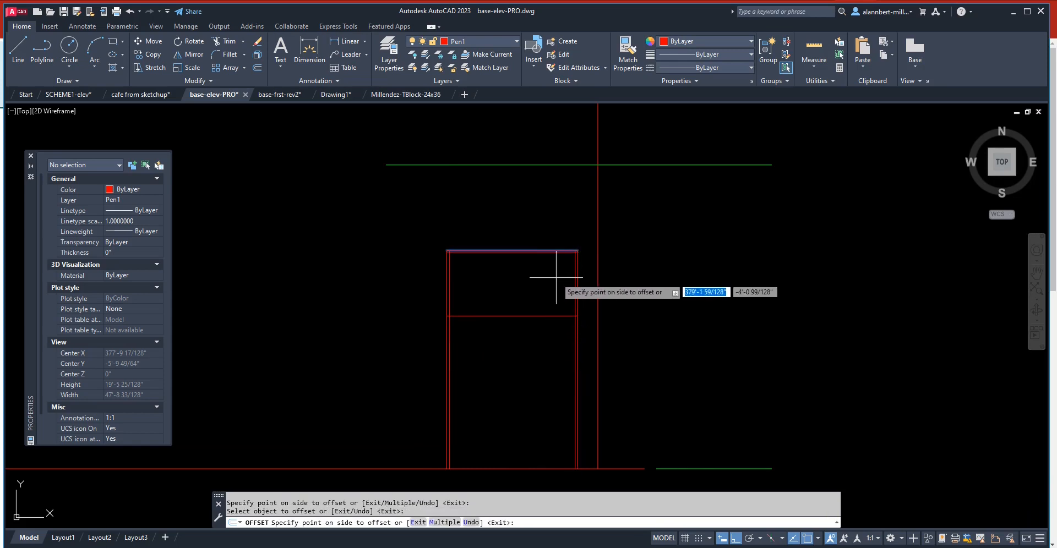
click(539, 289)
- Offset the door's transom line 1.5" upward
scroll(518, 303, up, 2)
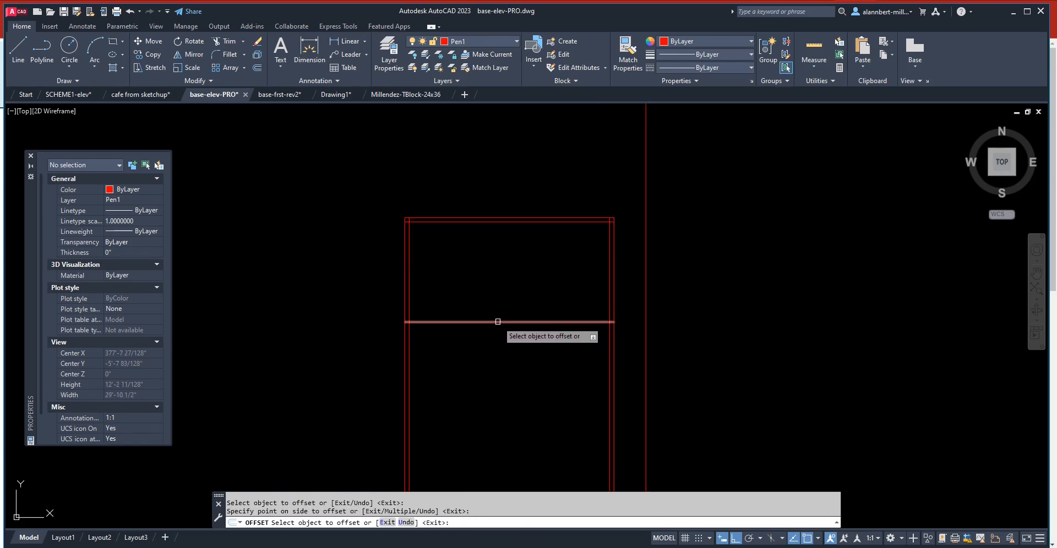
click(498, 322)
click(496, 301)
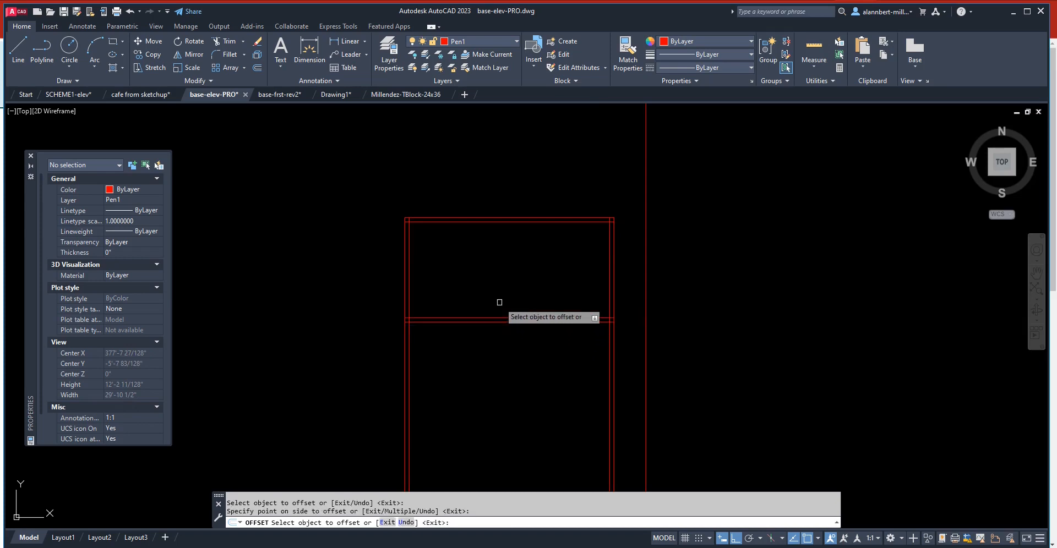
key(Return)
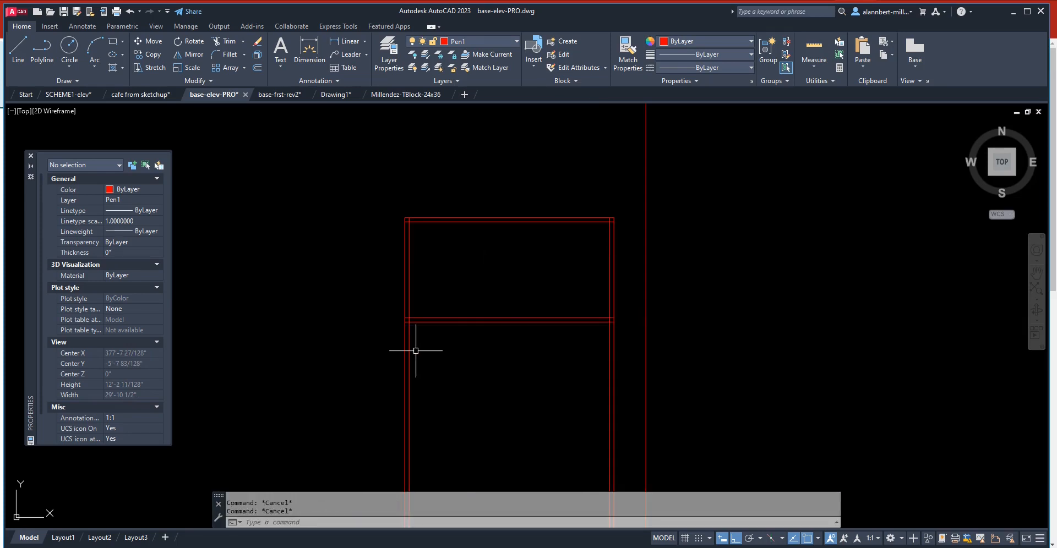
- Trim both transom lines back to the inner frame lines at the left and right jambs
scroll(419, 338, up, 6)
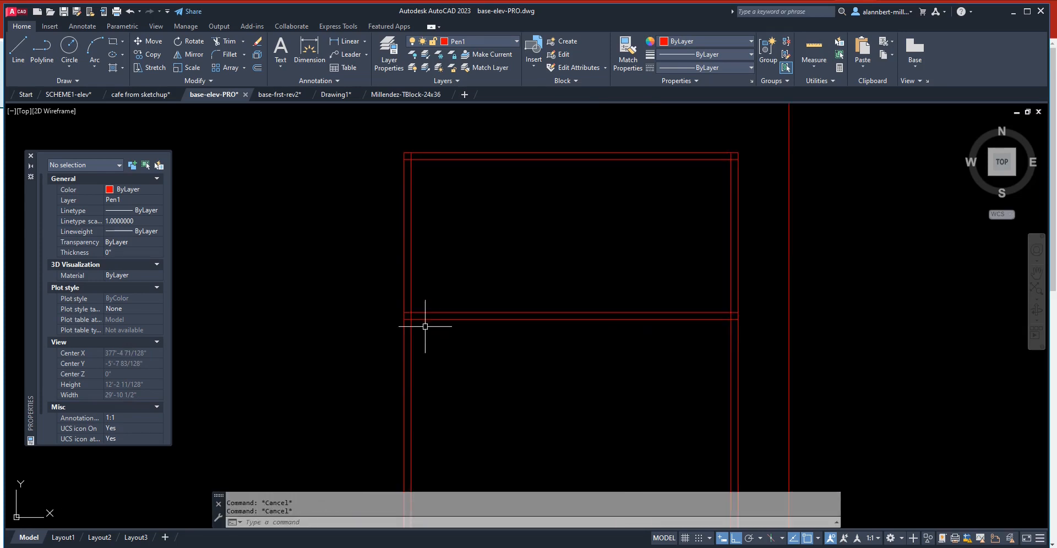
text(tr)
key(Return)
click(390, 290)
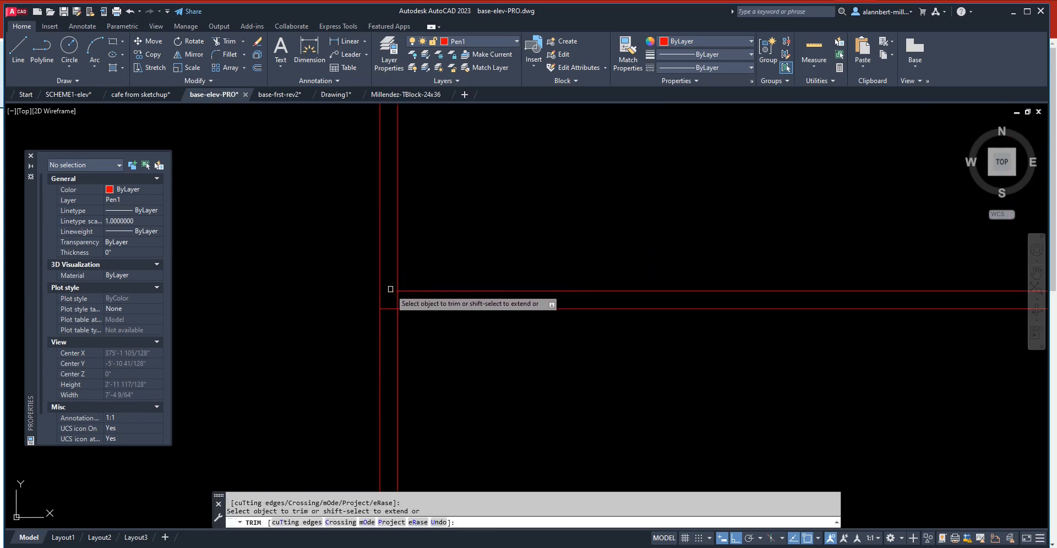
click(397, 299)
click(393, 308)
scroll(673, 358, down, 6)
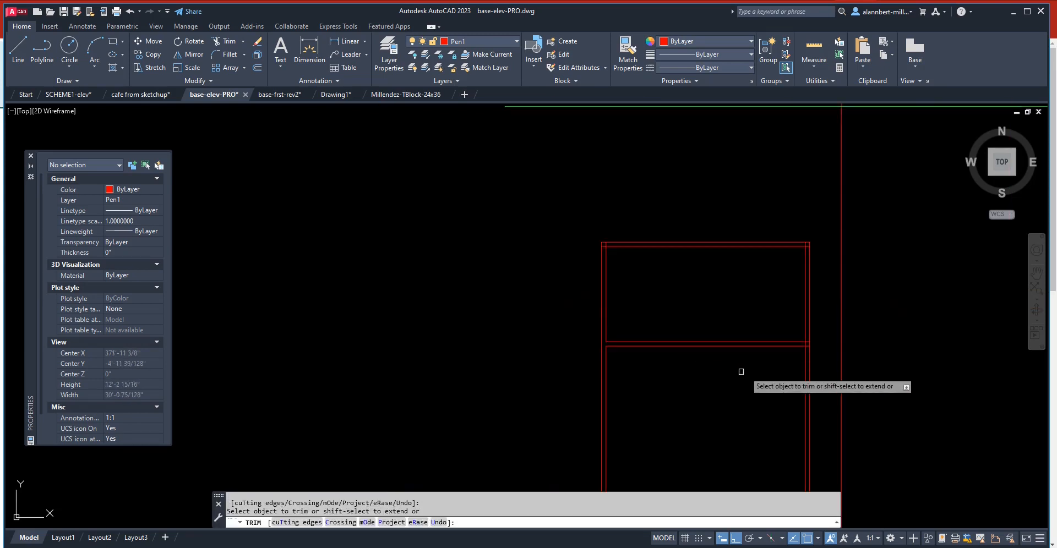
middle_drag(743, 370, 535, 346)
scroll(580, 326, up, 4)
scroll(604, 326, up, 2)
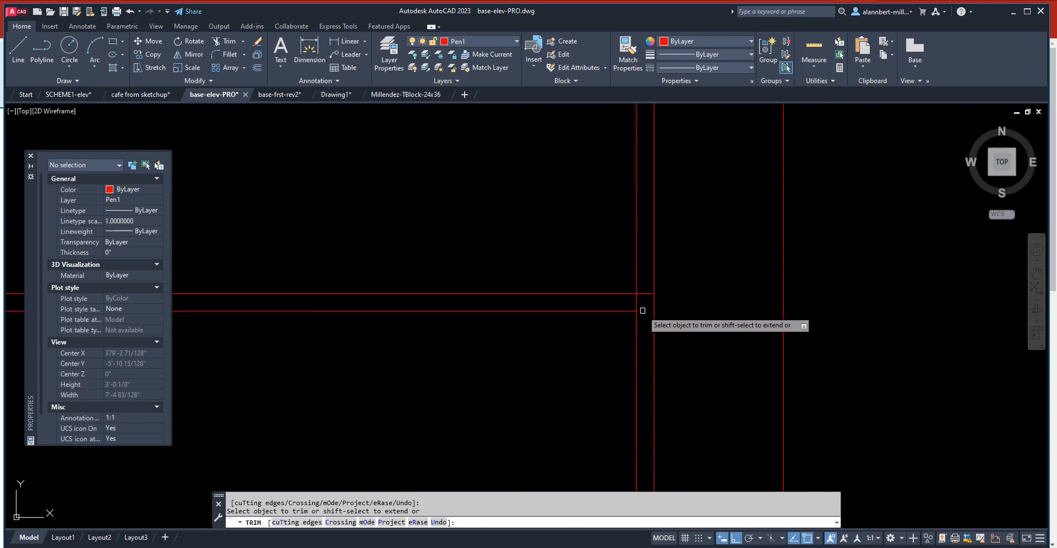
scroll(633, 328, down, 10)
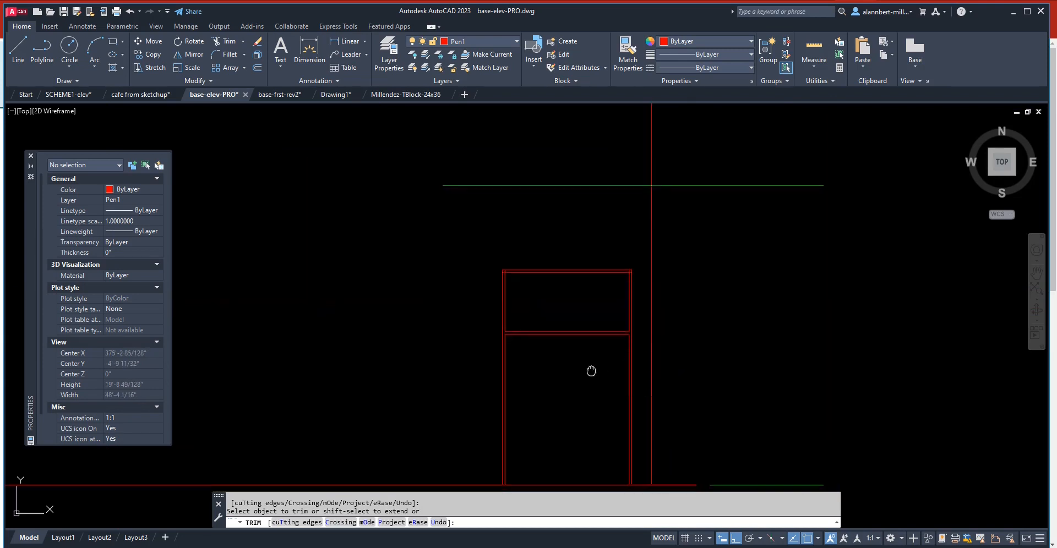
key(Escape)
key(Escape)
- Draw a vertical line from the midpoint of the lower transom line down to the ground line, splitting the door into two leaves
scroll(565, 332, up, 6)
key(l)
key(Return)
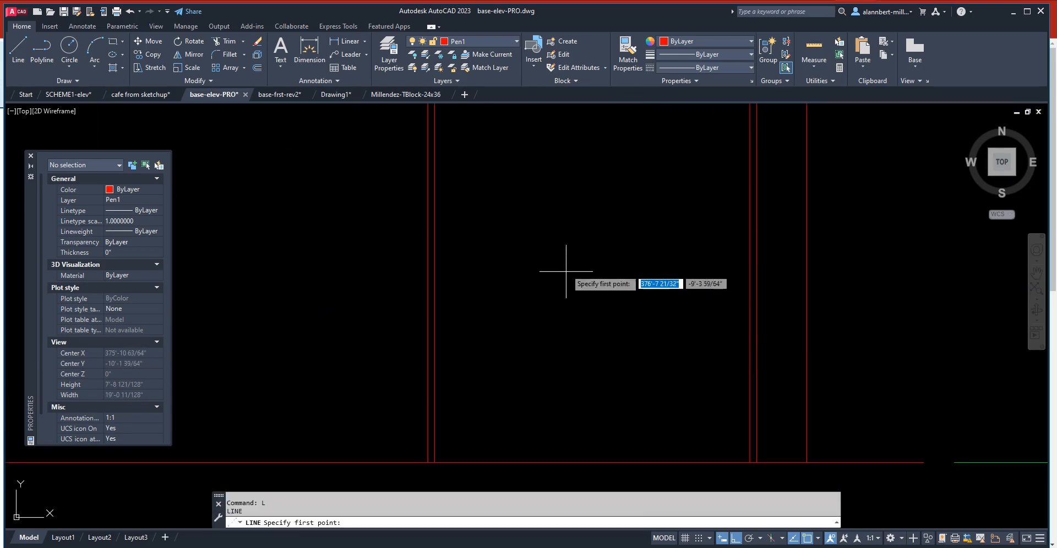
scroll(560, 293, down, 4)
click(582, 197)
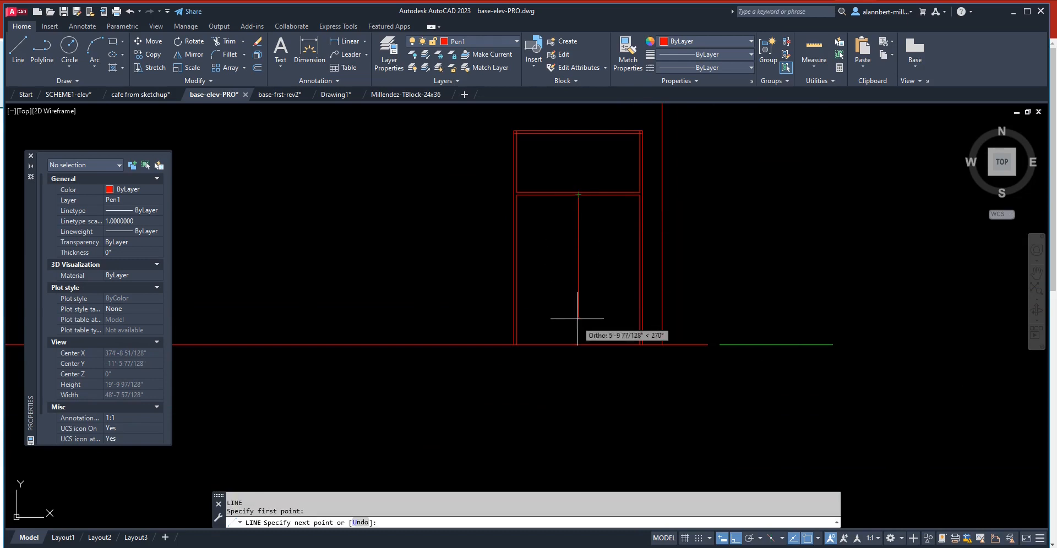
click(578, 345)
key(Return)
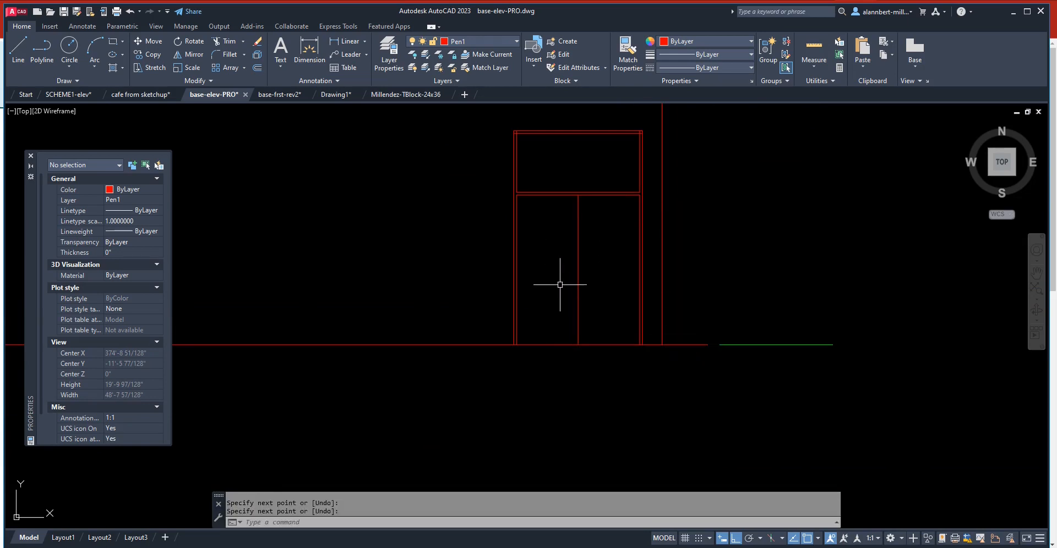
- Offset the left leaf's jamb line, centre line and top line 6" into the leaf
scroll(545, 295, up, 2)
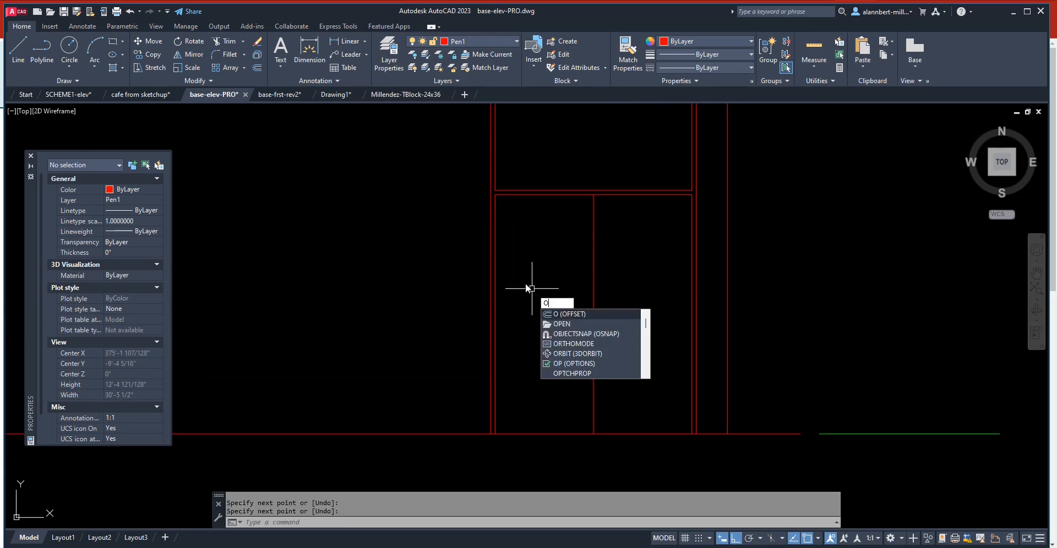
key(Return)
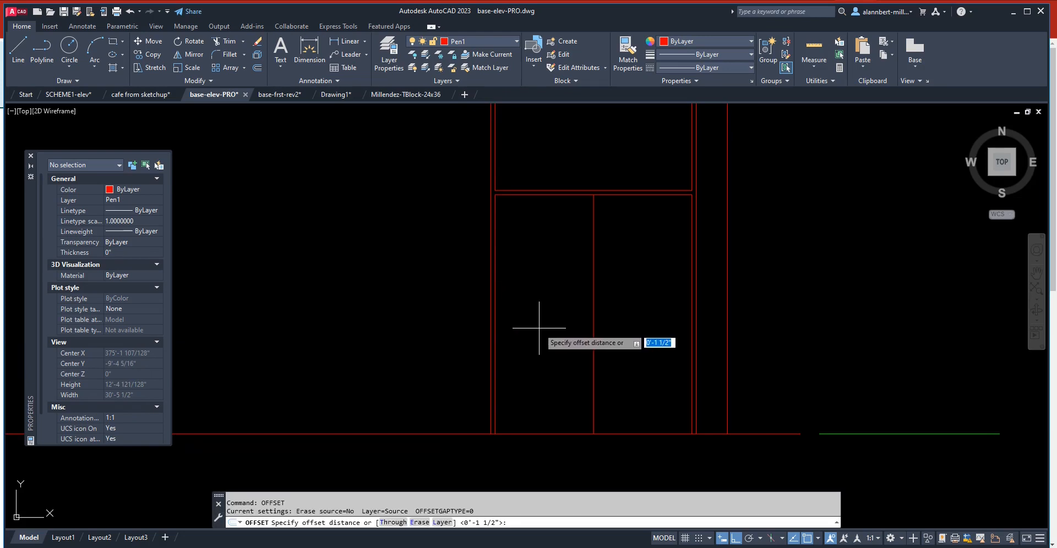
text(6)
key(Return)
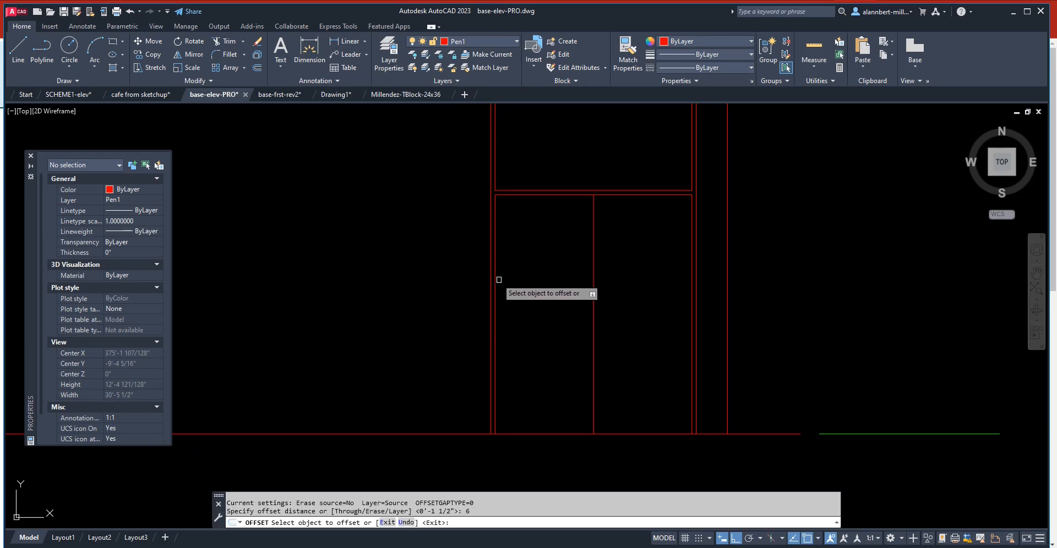
click(495, 280)
click(508, 276)
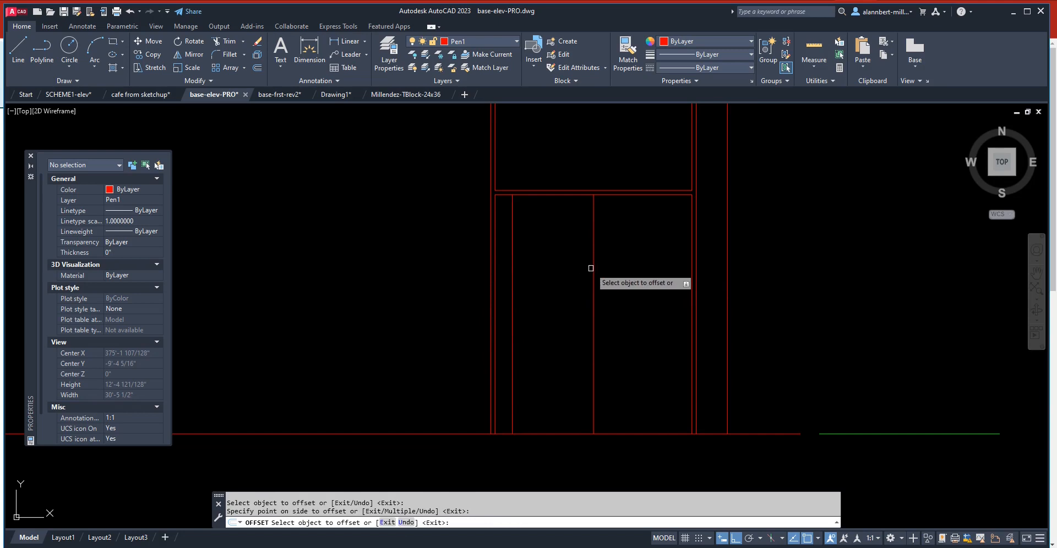
click(592, 268)
click(575, 266)
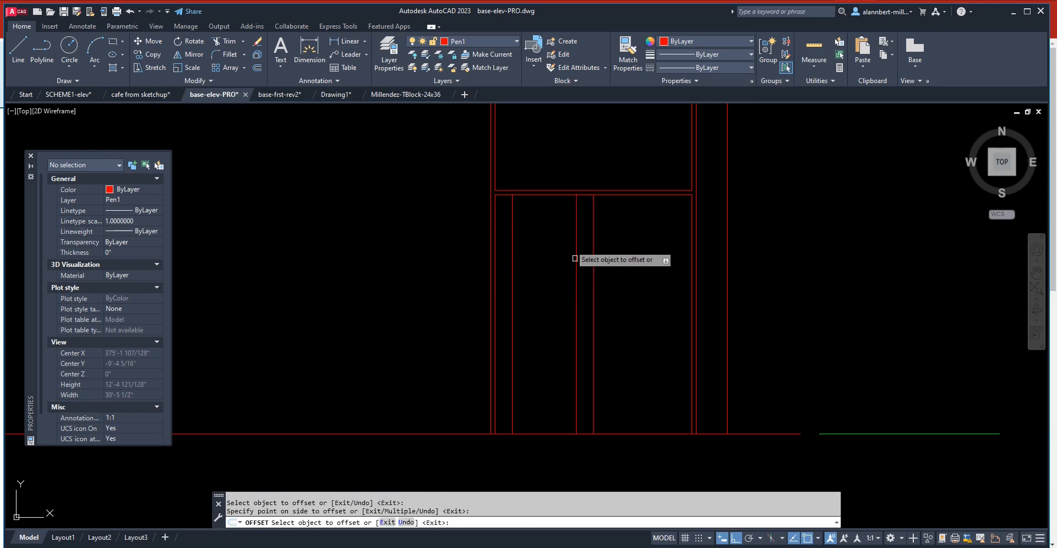
click(564, 195)
click(564, 222)
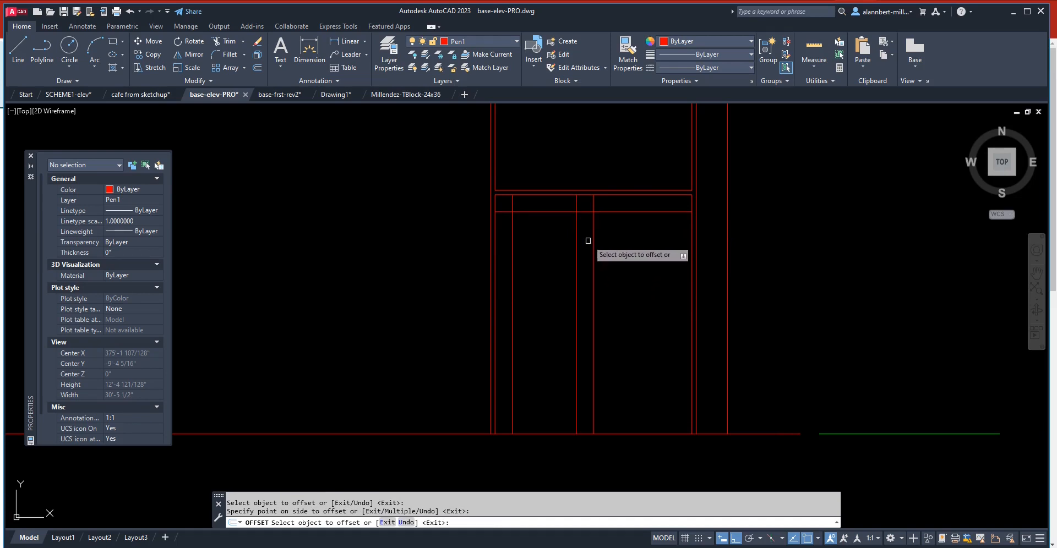
key(Escape)
- Fillet the two upper corners of the left leaf's 6" offset lines into square corners
text(f)
key(Return)
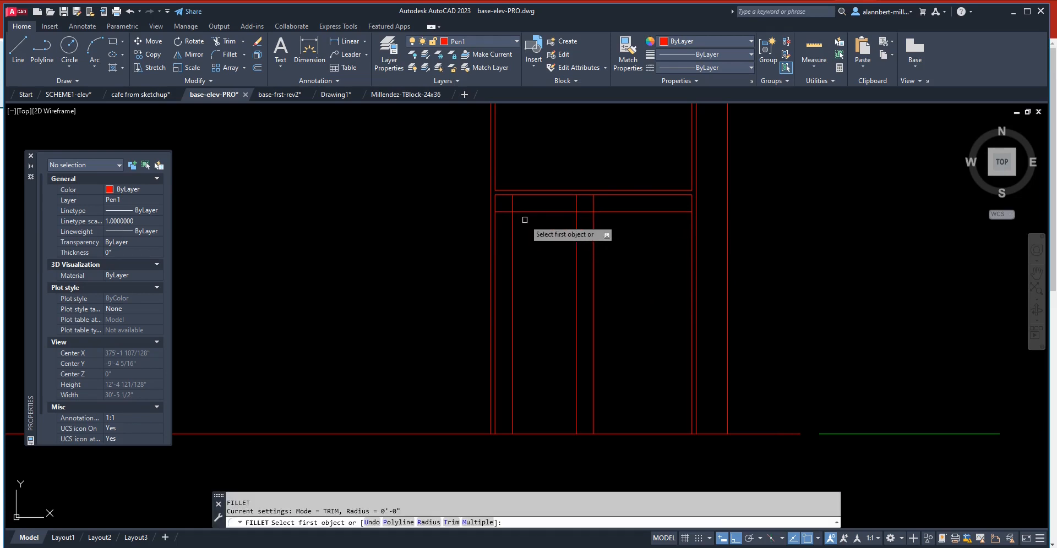
click(514, 222)
click(519, 212)
key(Return)
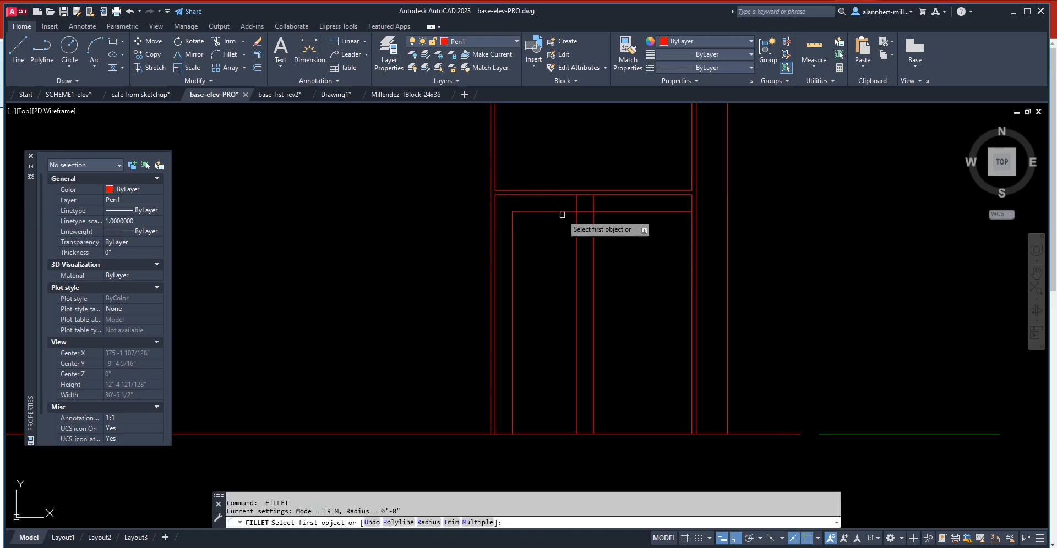
click(563, 211)
click(576, 226)
scroll(563, 354, down, 2)
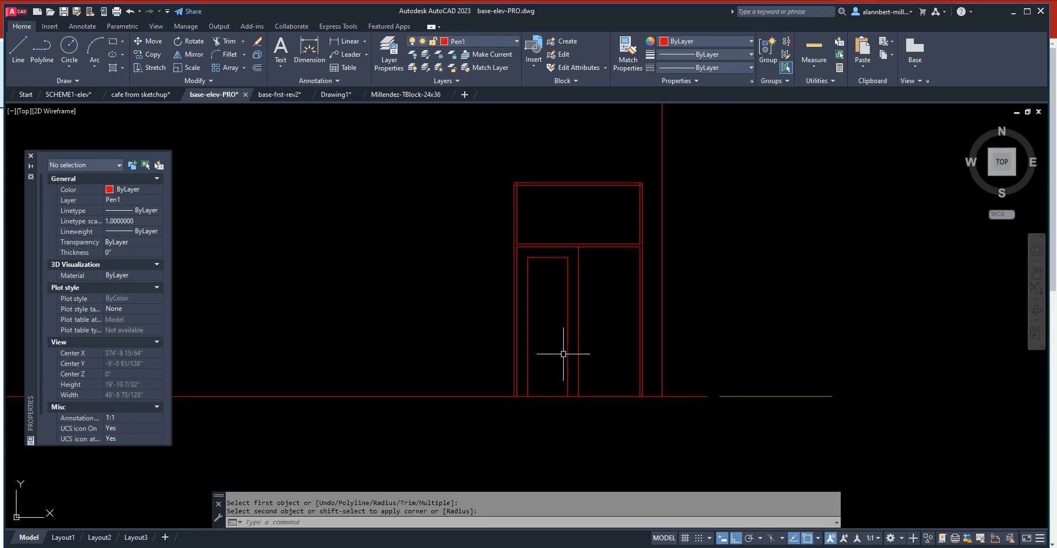
- Offset the left leaf's inner left, top and right lines 2" outward
scroll(571, 368, up, 2)
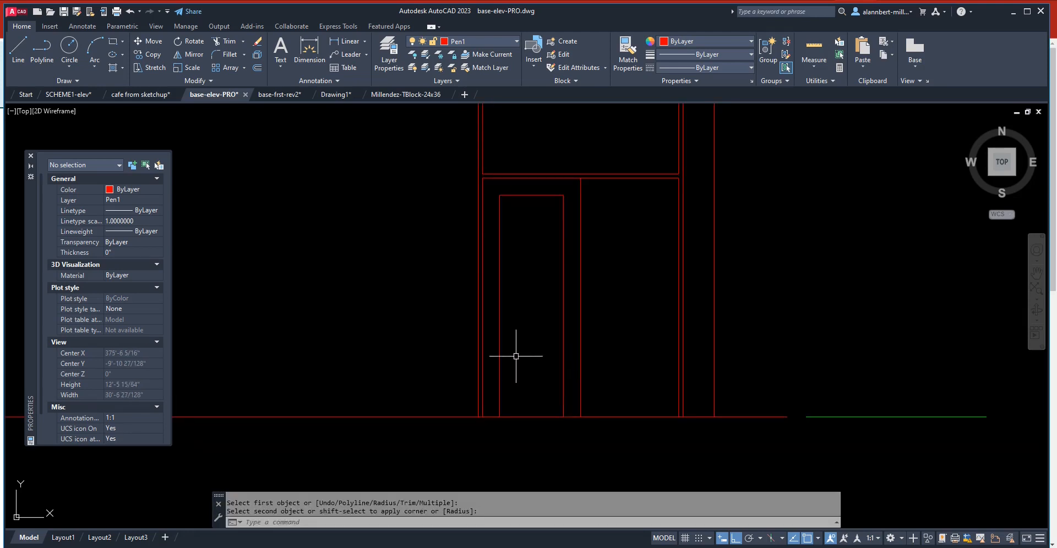
key(Return)
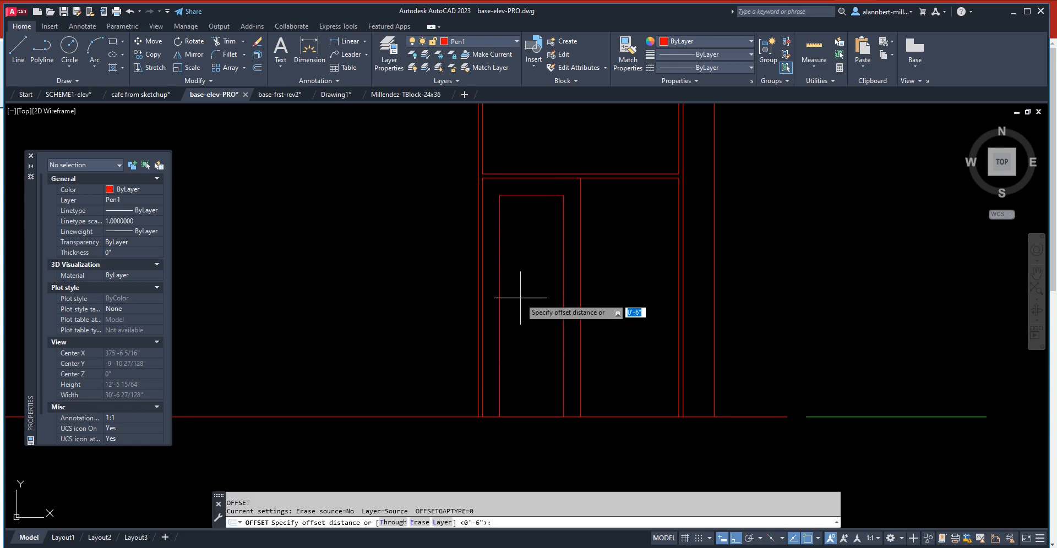
text(2)
key(Return)
click(499, 286)
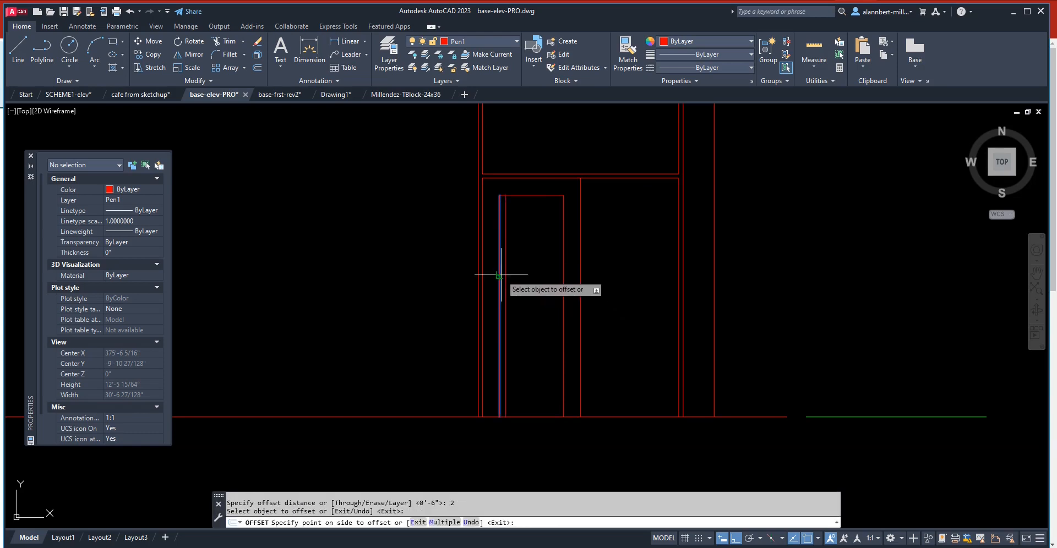
click(443, 282)
click(537, 196)
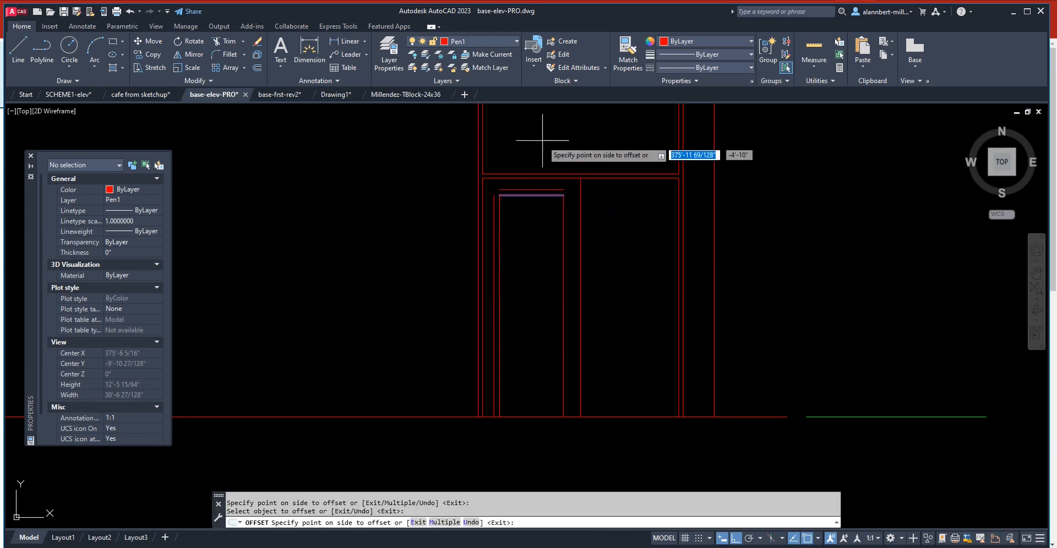
click(546, 145)
click(564, 216)
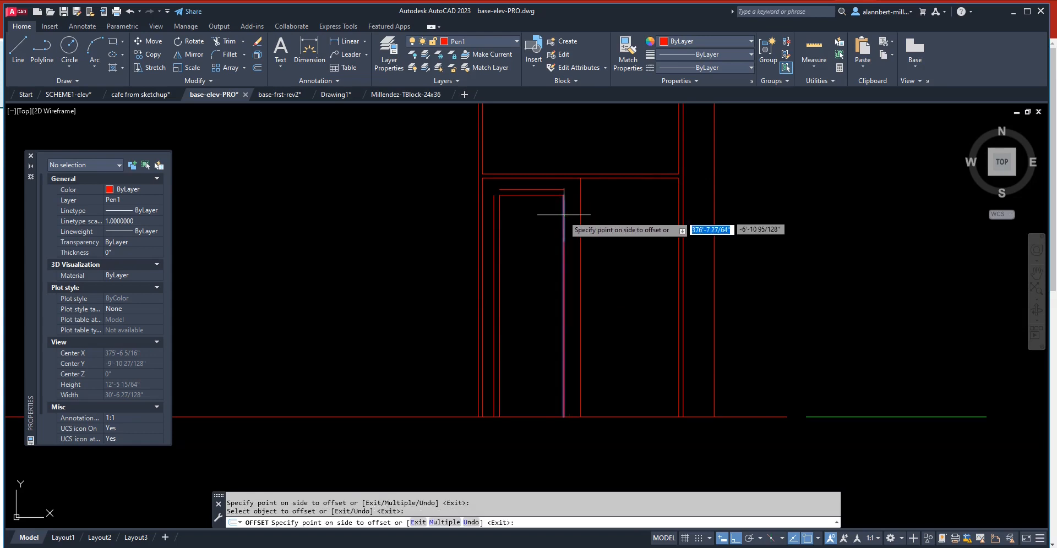
click(605, 215)
click(514, 331)
text(o)
key(Return)
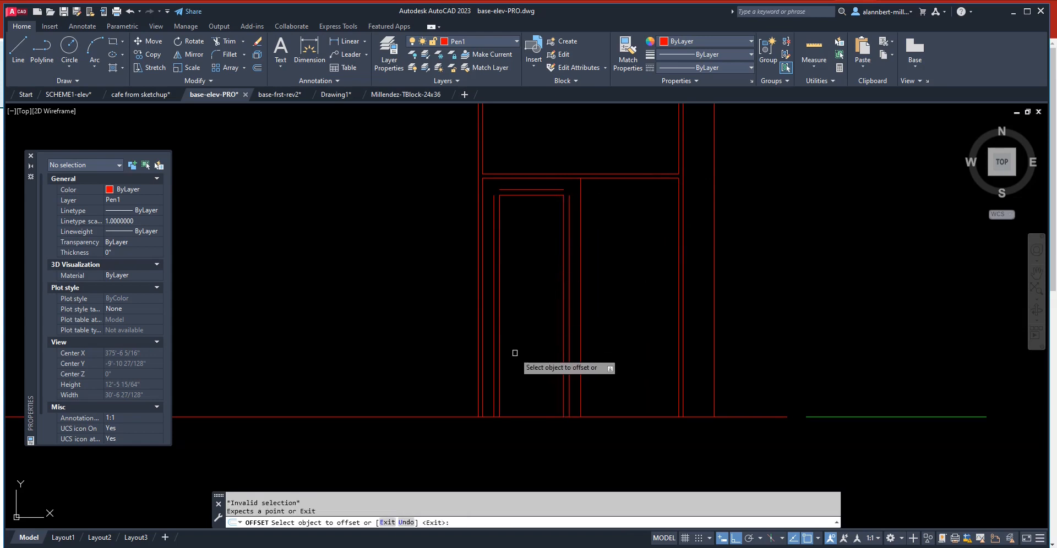
text(12)
key(Return)
key(Escape)
- Offset the ground line 12" upward across the door
text(o)
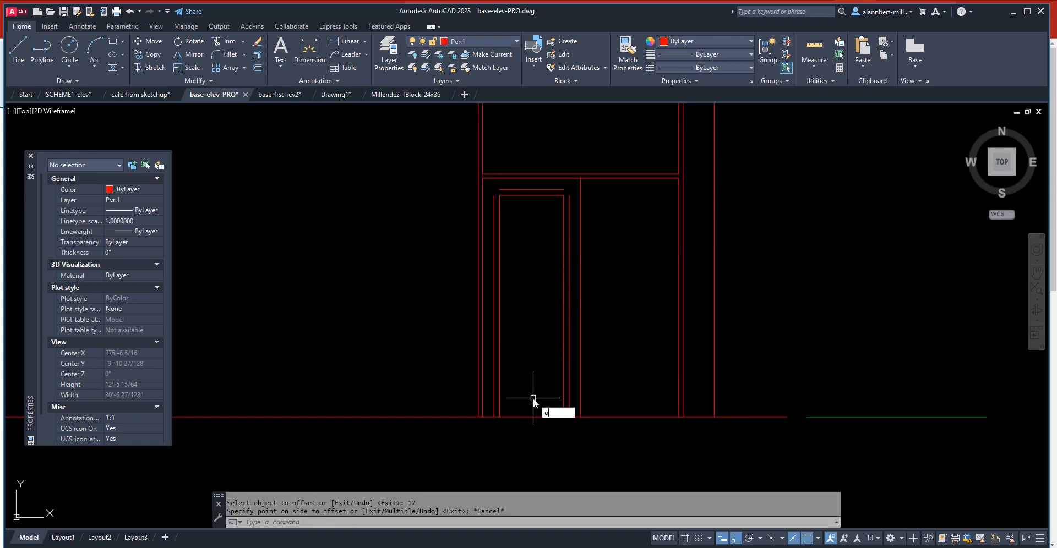
key(Return)
text(12)
key(Return)
click(530, 417)
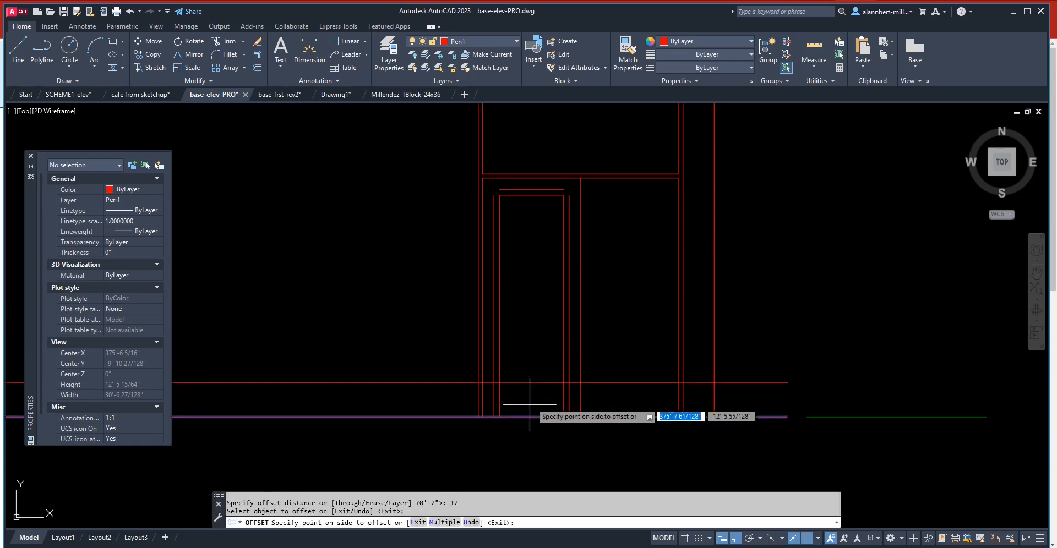
click(529, 404)
key(Return)
text(e)
key(Return)
click(562, 232)
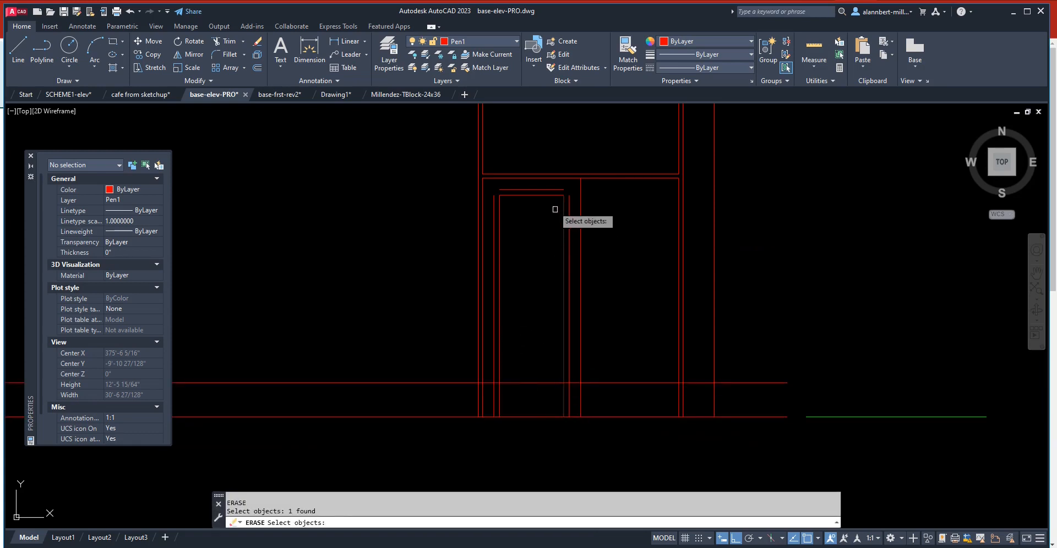
click(498, 220)
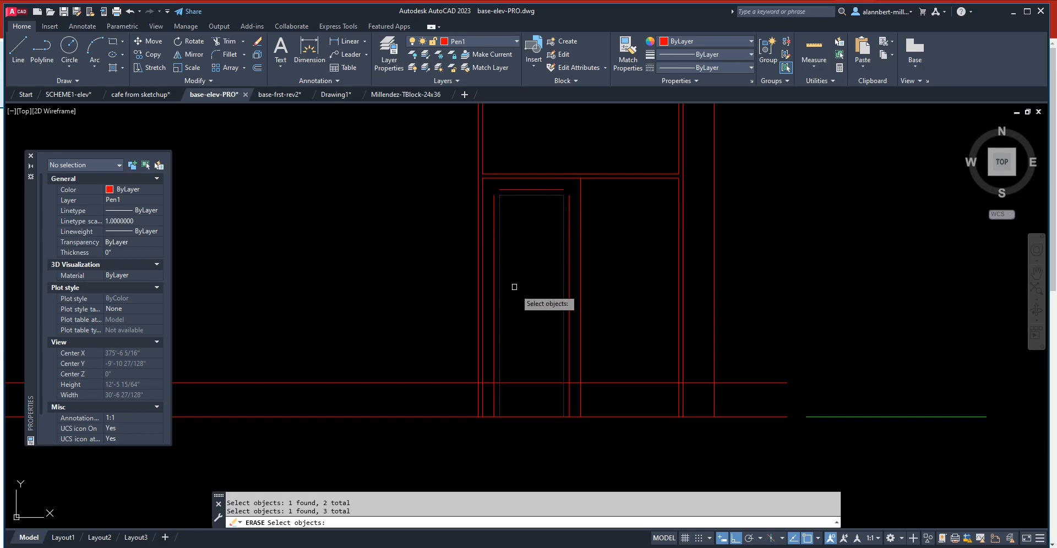
key(Return)
text(f)
key(Return)
key(Escape)
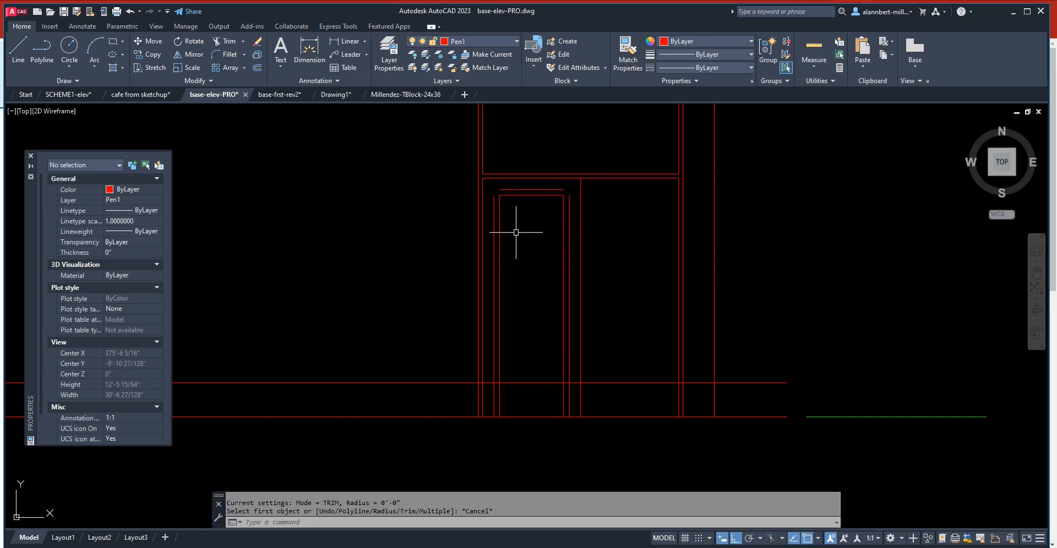
- Erase the innermost left, top and right lines inside the left door leaf
text(e)
key(Return)
click(564, 208)
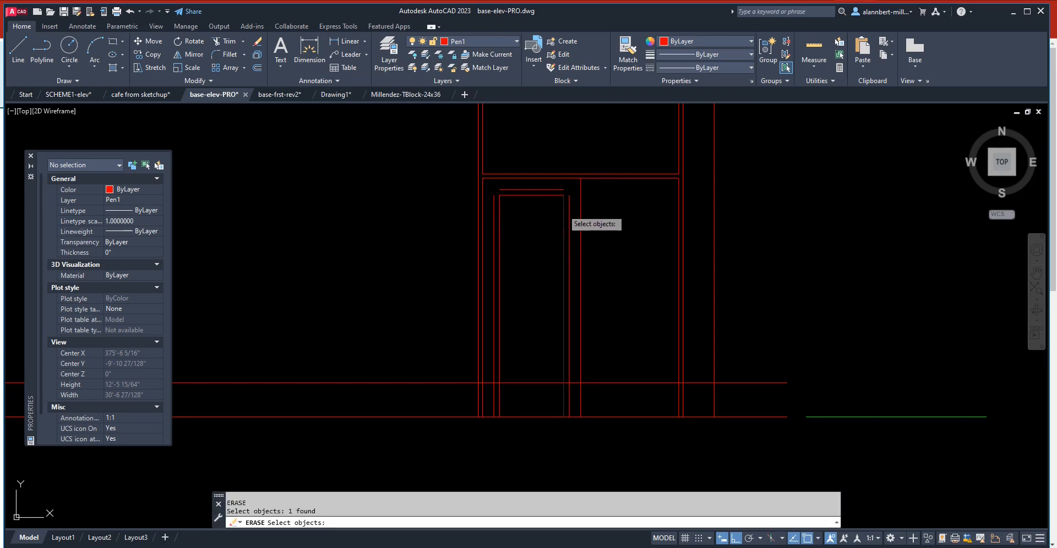
click(550, 195)
key(Return)
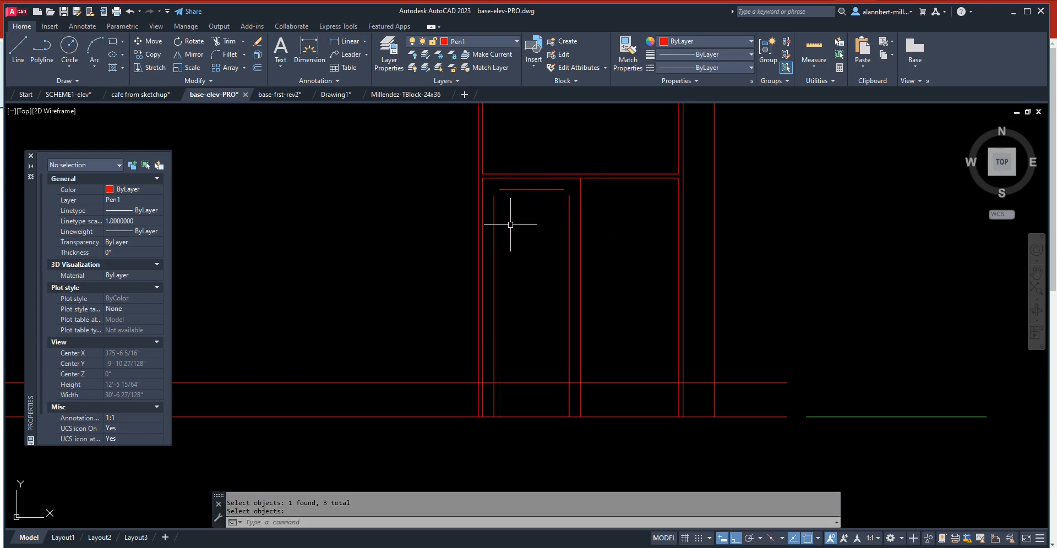
- Fillet the remaining panel lines of the left leaf into square corners at the upper left and upper right
text(f)
key(Return)
click(494, 223)
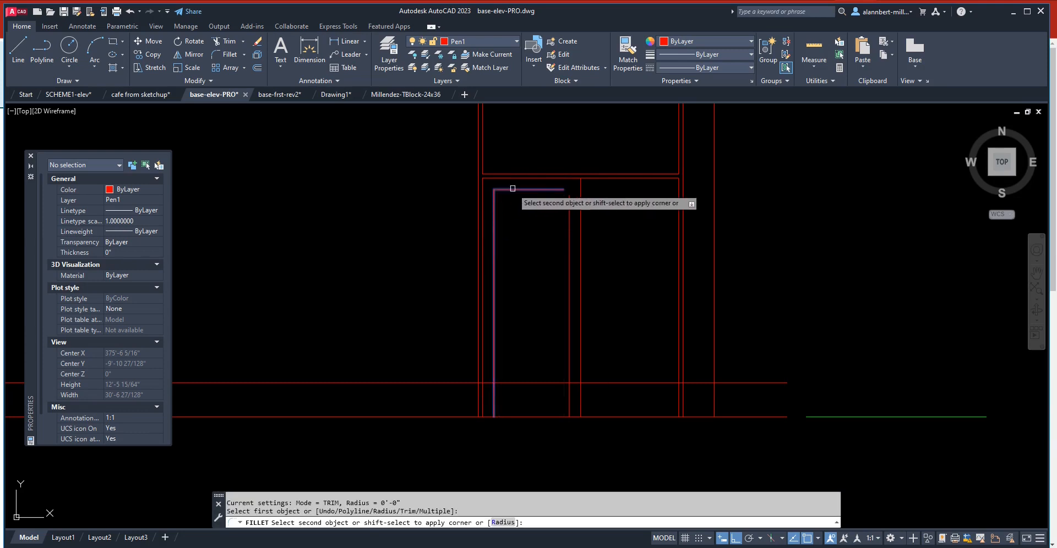
click(538, 189)
key(Return)
click(556, 189)
click(569, 201)
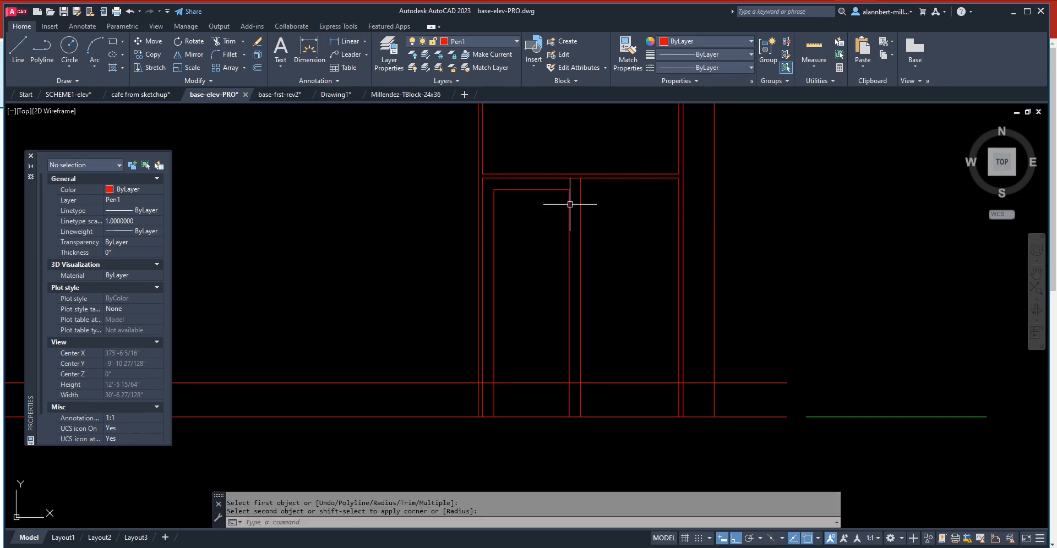
- Fillet the 12" offset line with both panel sides to close the bottom corners of the left leaf's panel
key(Return)
click(508, 381)
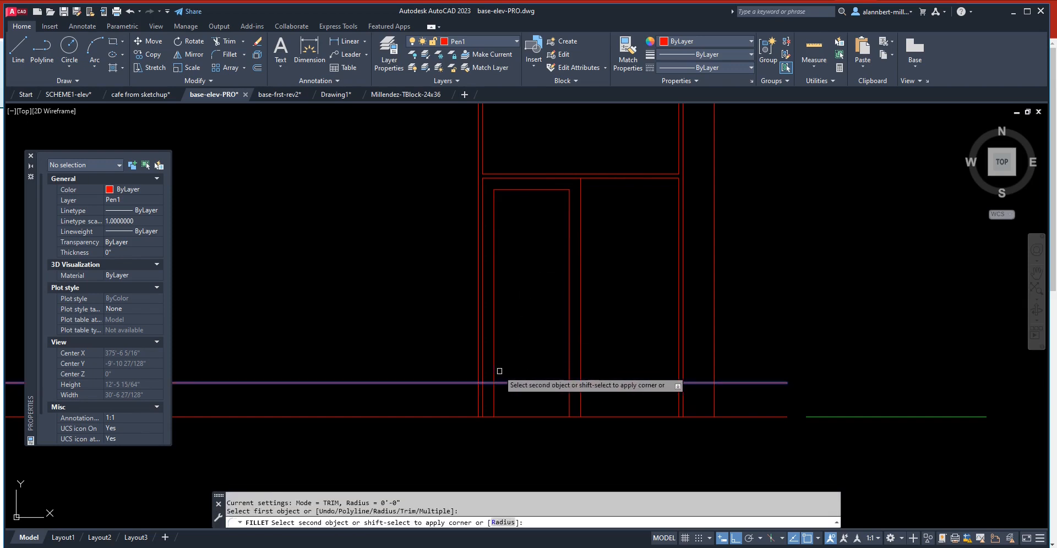
click(494, 367)
key(Return)
click(548, 382)
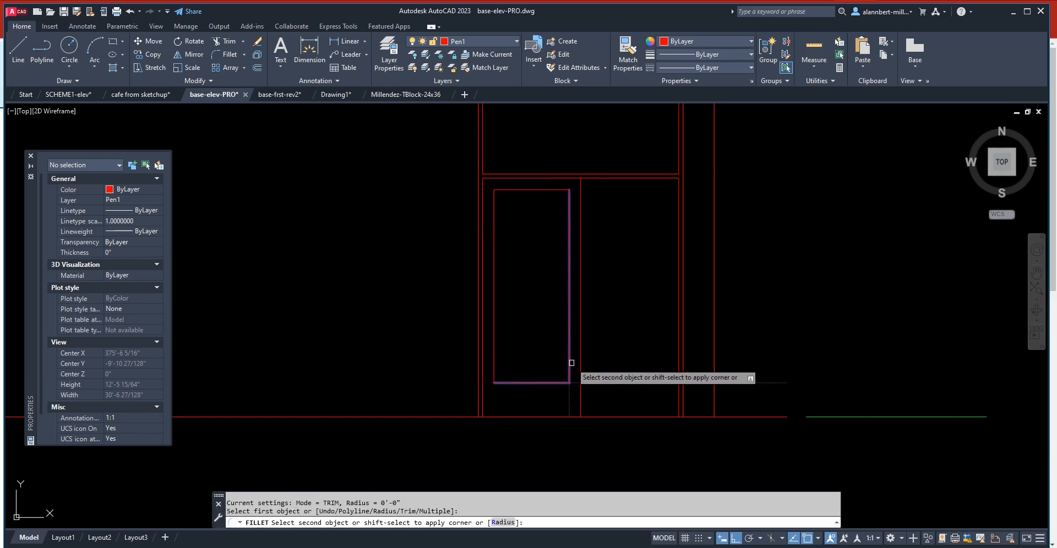
click(569, 362)
key(Return)
key(Escape)
key(Escape)
key(Escape)
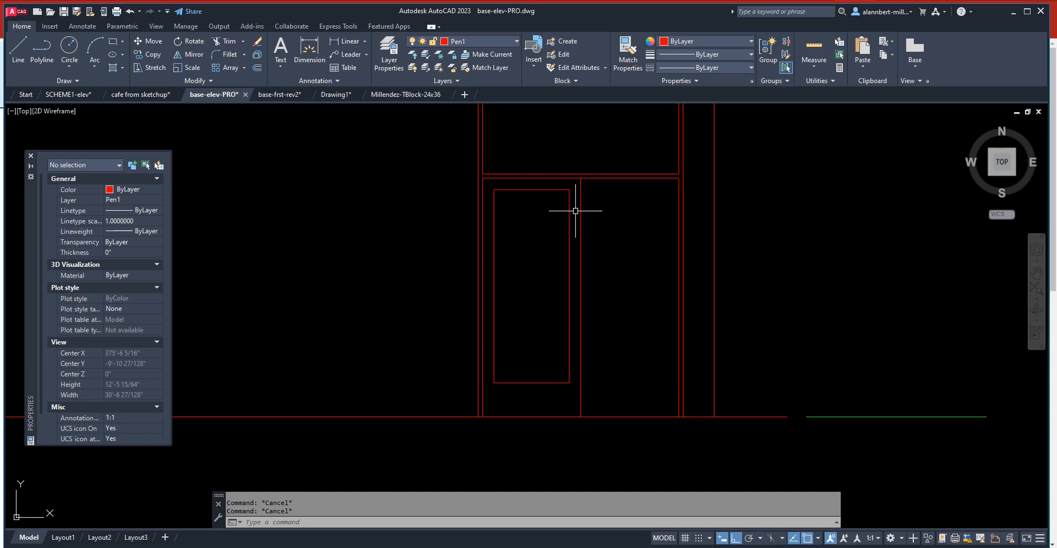
- Draw a polyline swing symbol on the left leaf from the centre line's top to the left jamb's midpoint and the centre line's base
text(pl)
key(Return)
click(581, 178)
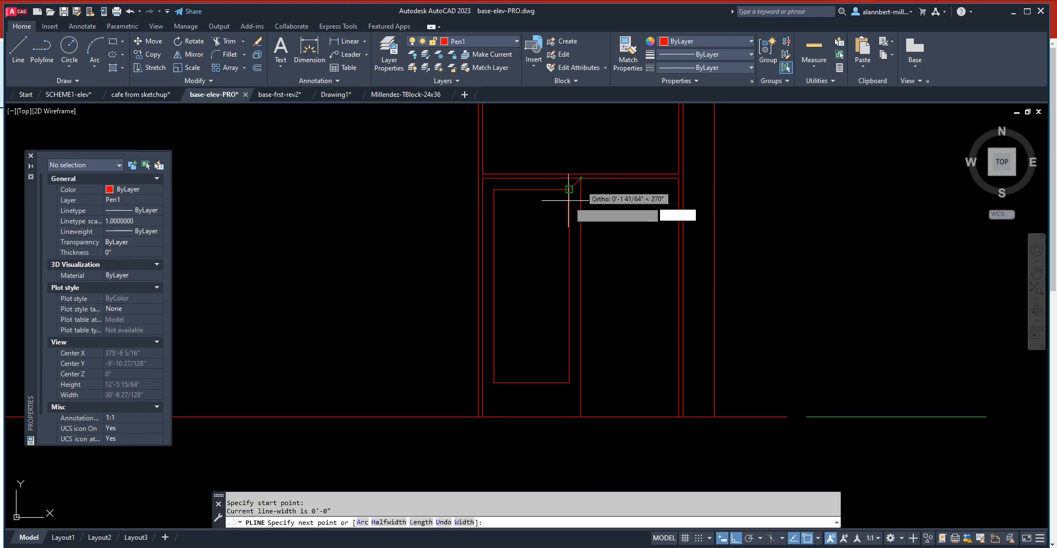
text(mid)
key(Return)
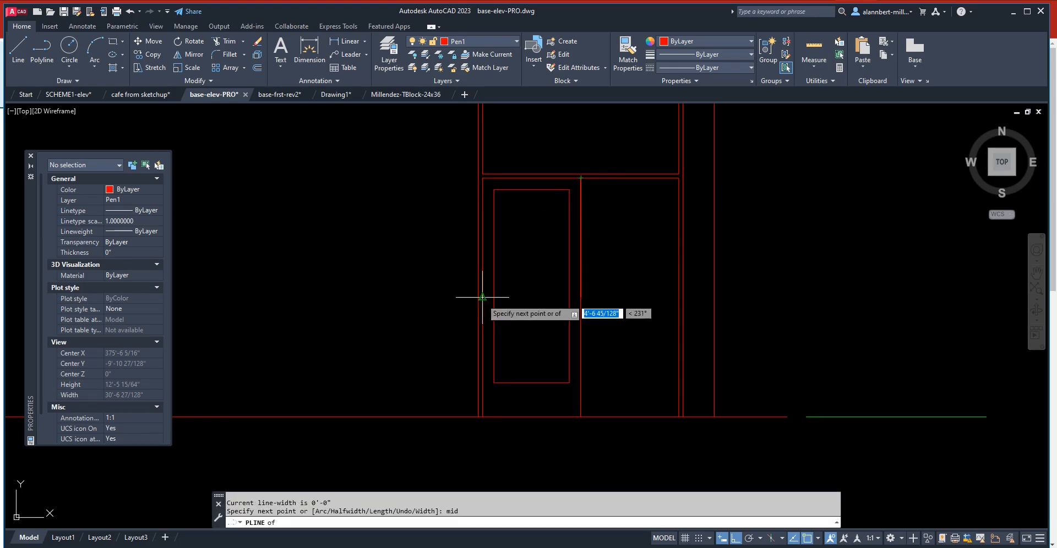
click(484, 298)
click(580, 417)
key(Return)
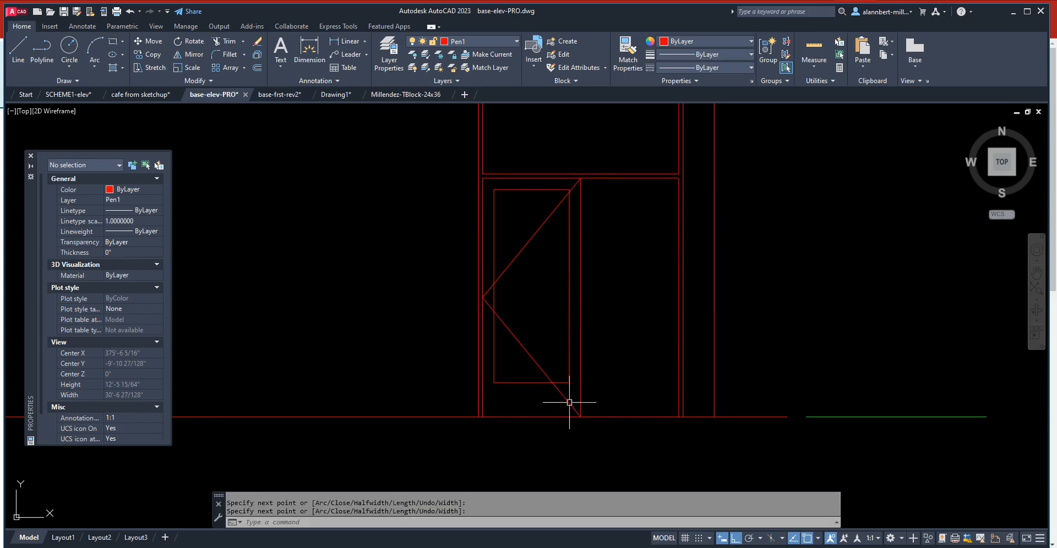
- Load the HIDDEN linetype from acad.lin into the drawing for the left leaf's swing symbol
click(521, 246)
click(504, 373)
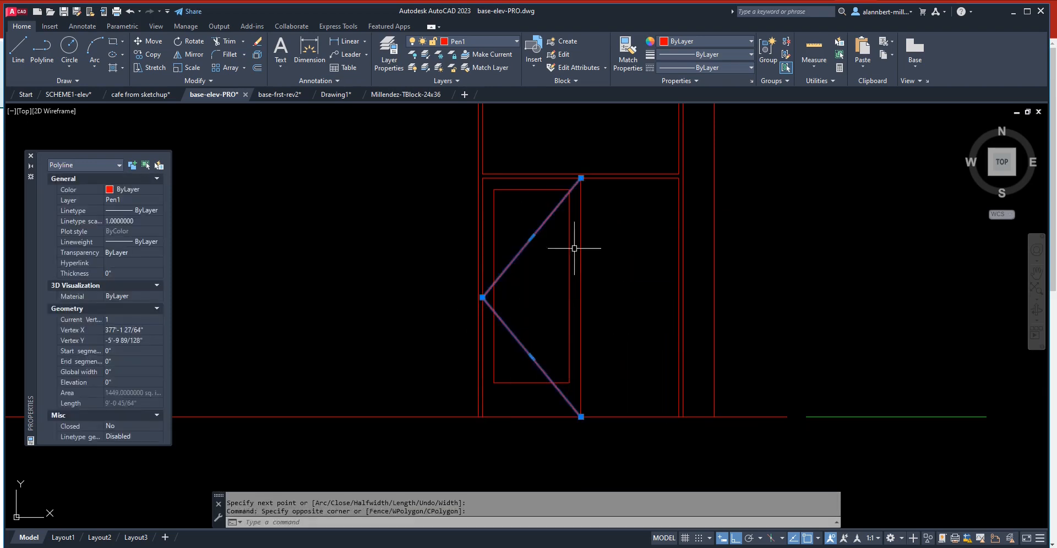
click(708, 68)
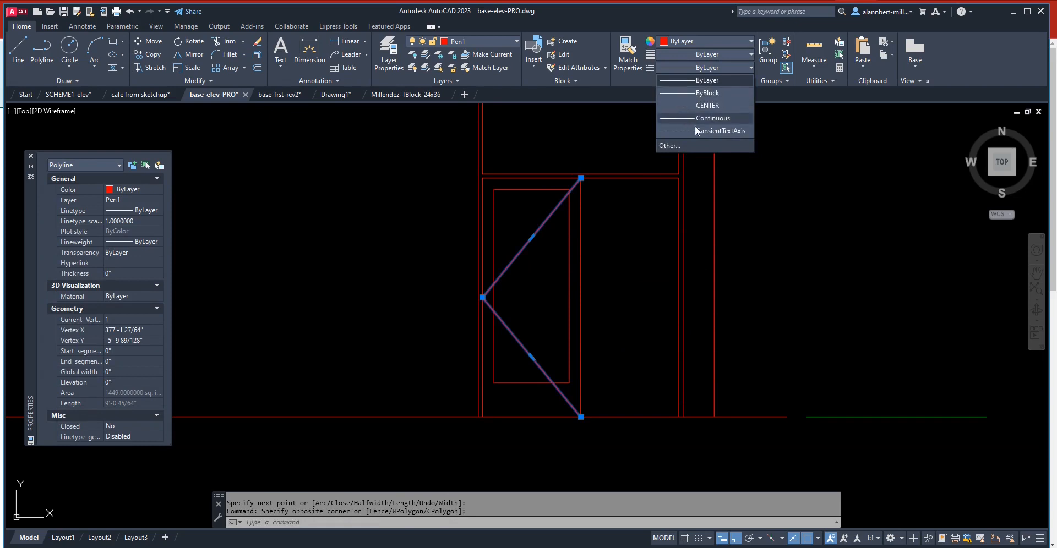
click(670, 145)
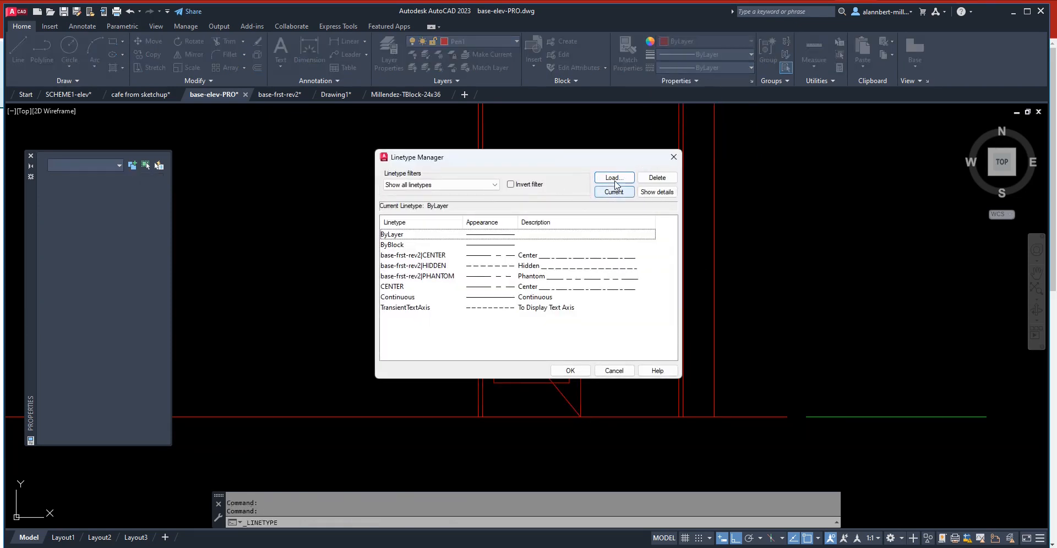
click(613, 178)
scroll(484, 275, down, 11)
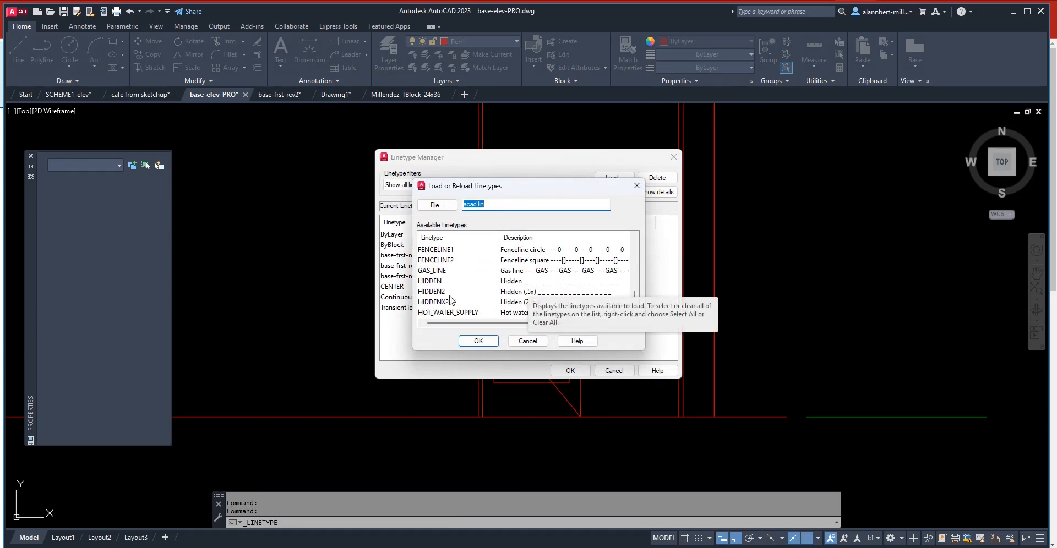
click(437, 282)
click(477, 340)
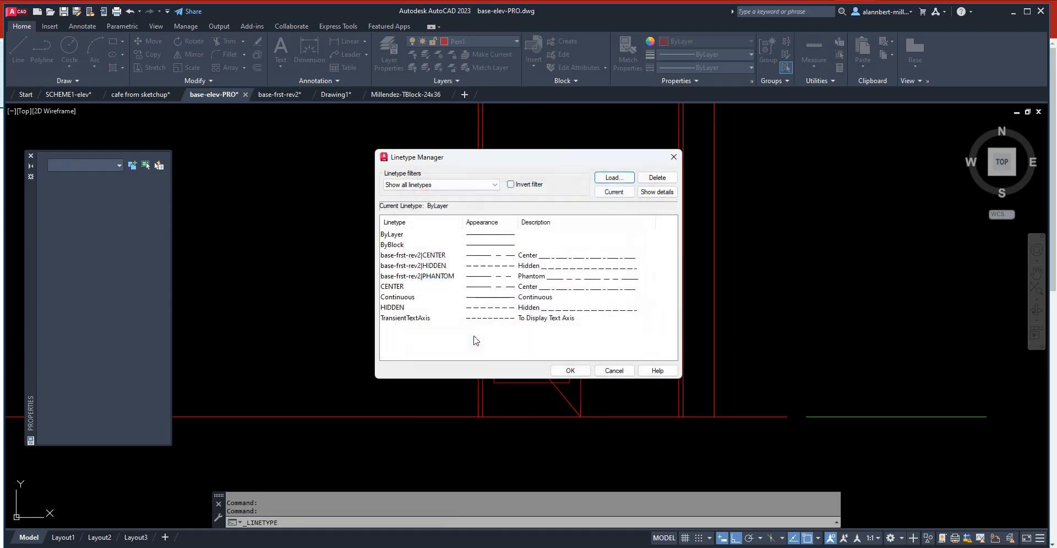
click(564, 371)
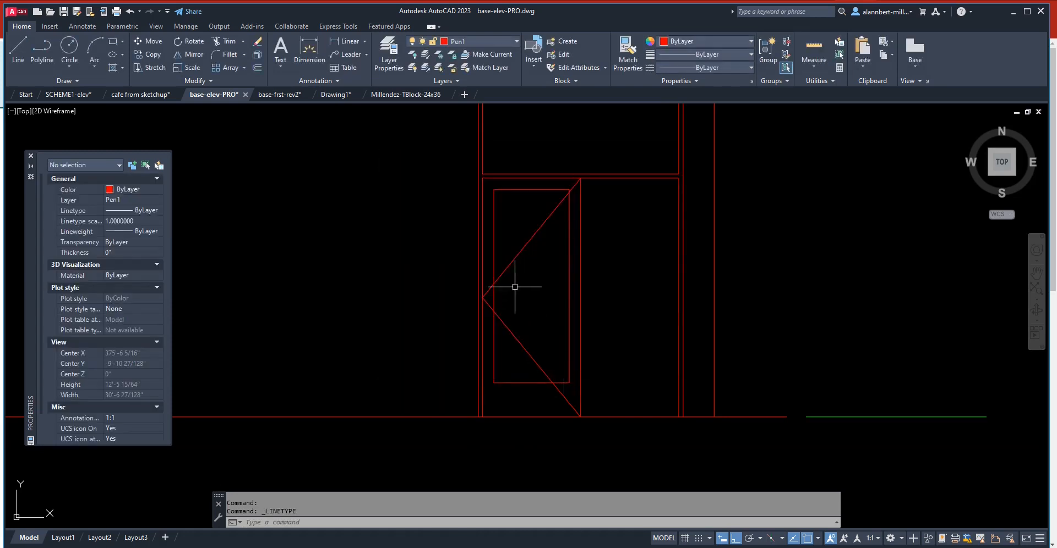
- Assign the HIDDEN linetype to the swing symbol polyline on the left door leaf
click(519, 226)
click(507, 315)
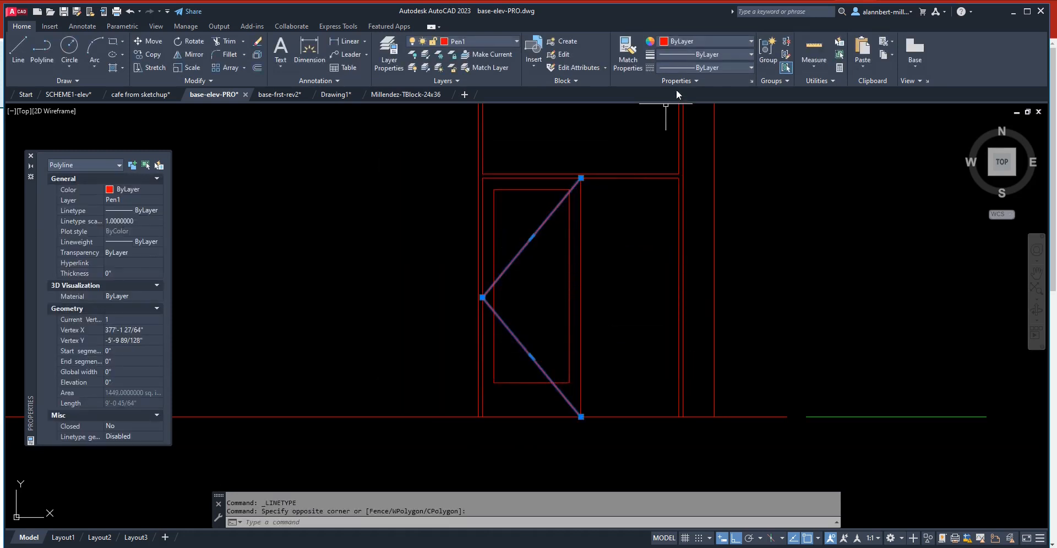
click(699, 68)
click(692, 131)
key(Escape)
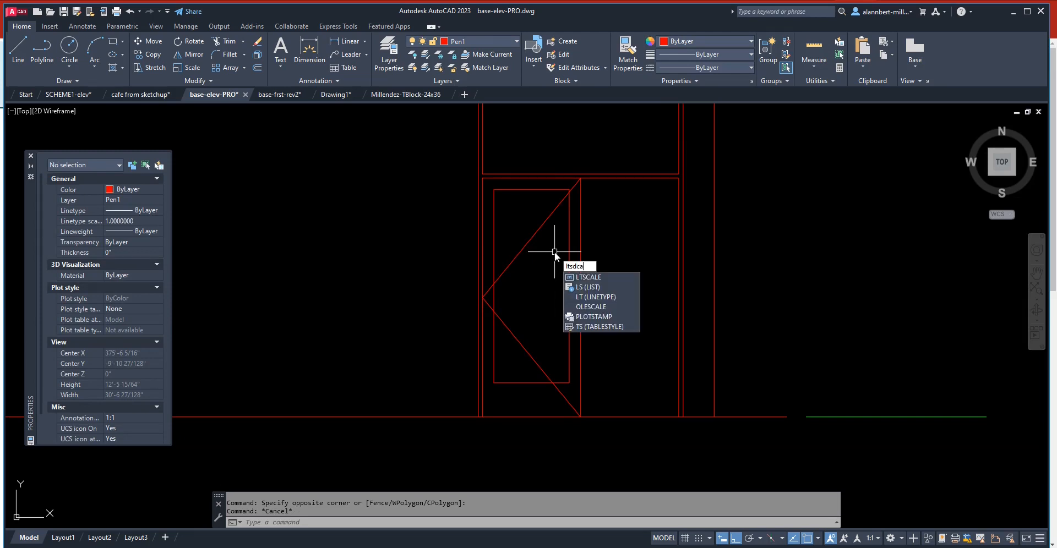
- Set the global linetype scale factor (LTSCALE) first to 1 and finally to 12
key(BackSpace)
key(BackSpace)
text(s)
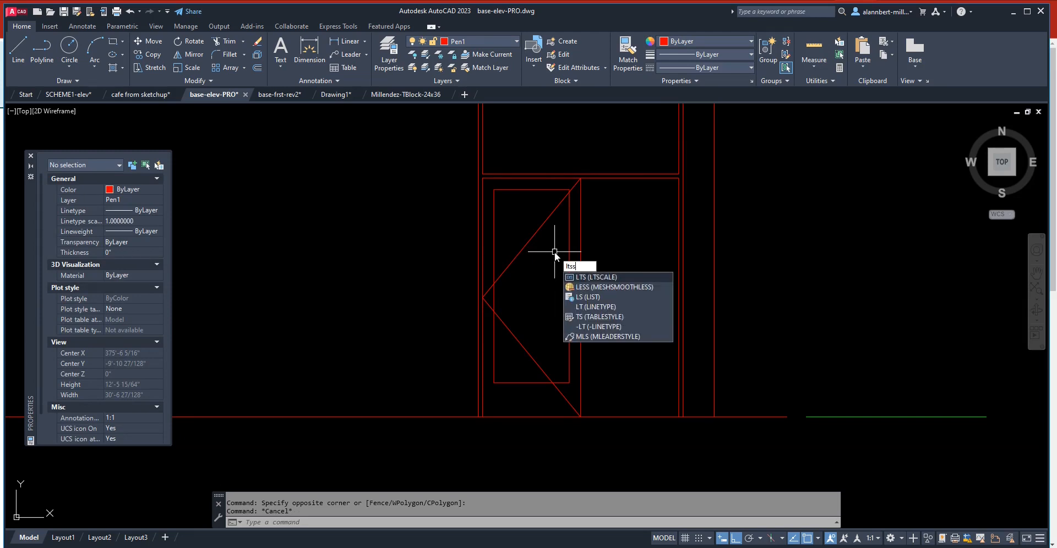
key(BackSpace)
text(cale)
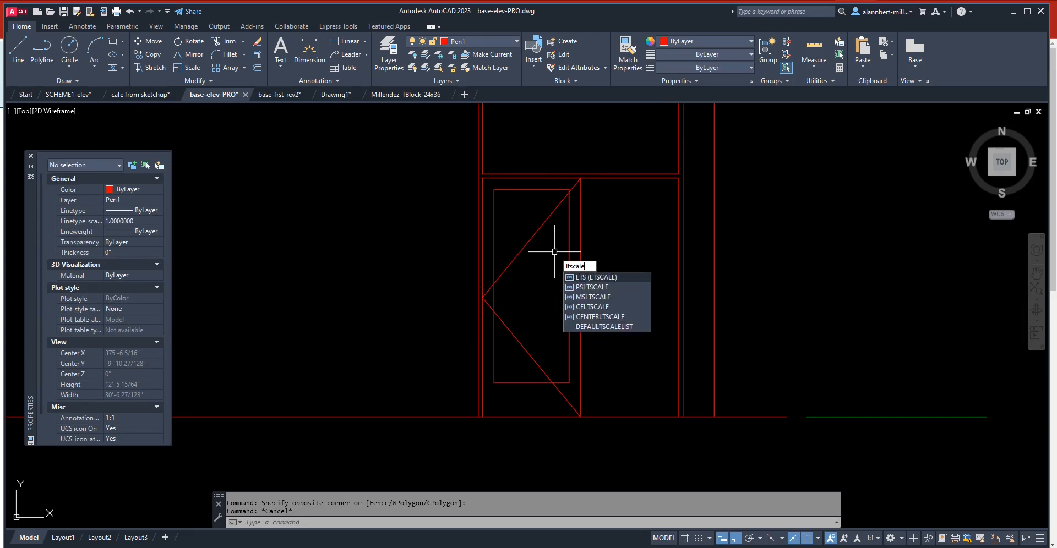
key(Return)
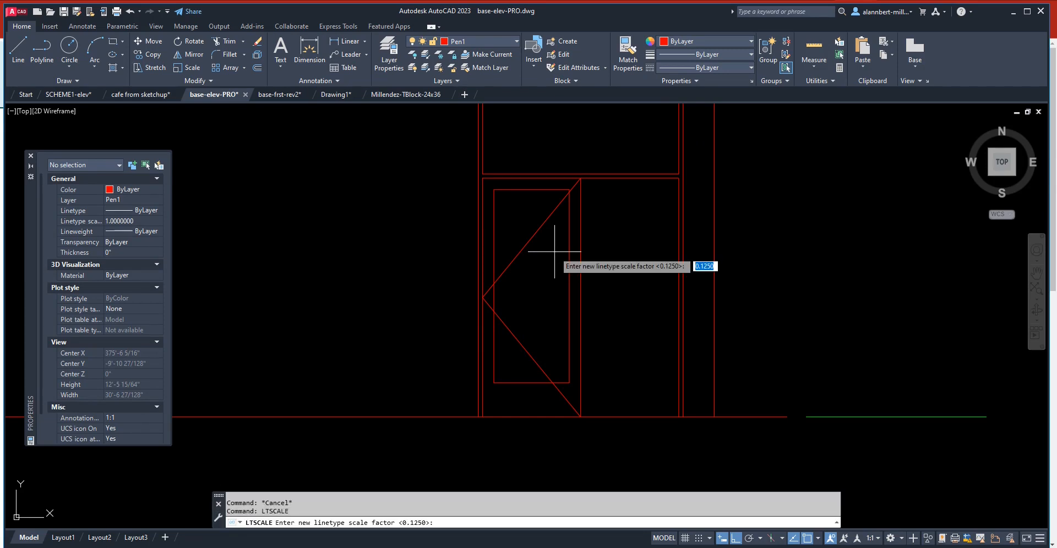
text(1)
key(Return)
key(Return)
text(12)
key(Return)
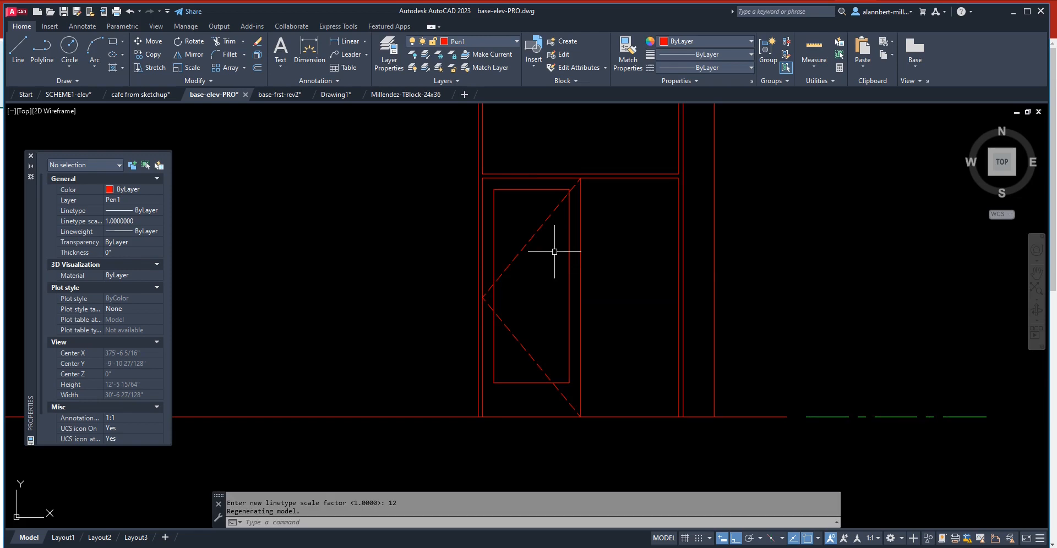
- Draw a 12" horizontal line near the middle of the left leaf's panel
scroll(598, 229, down, 2)
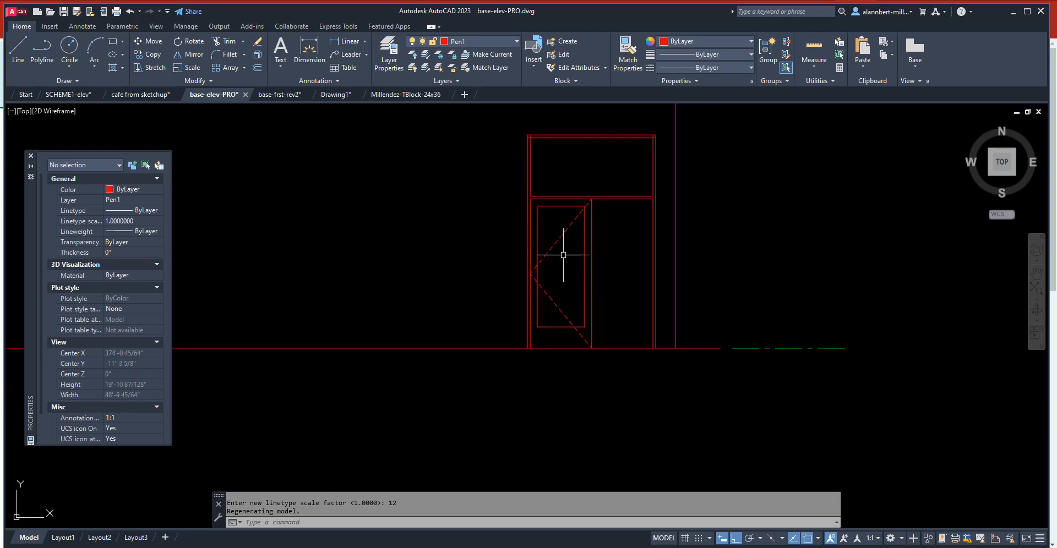
scroll(563, 255, up, 2)
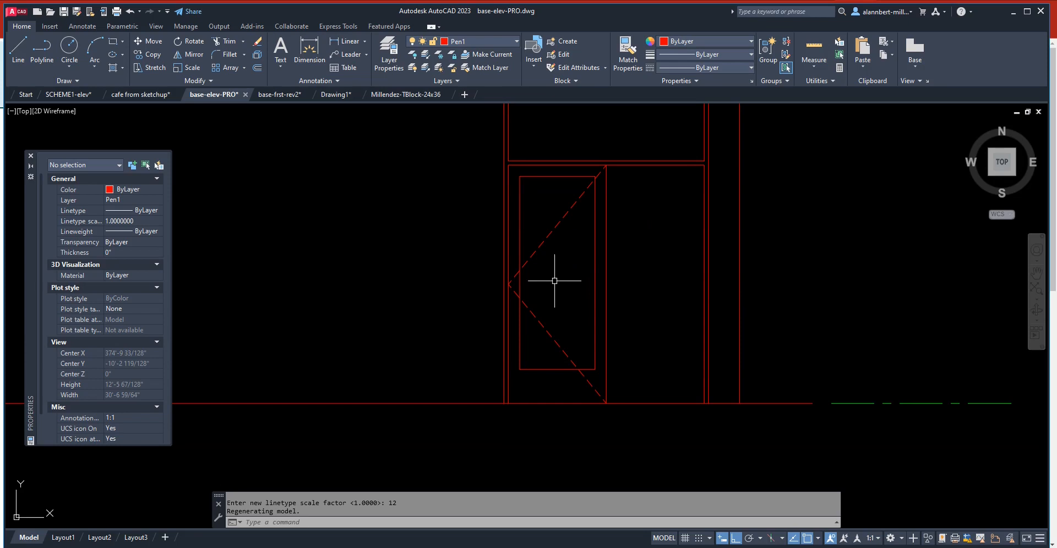
middle_drag(558, 272, 514, 328)
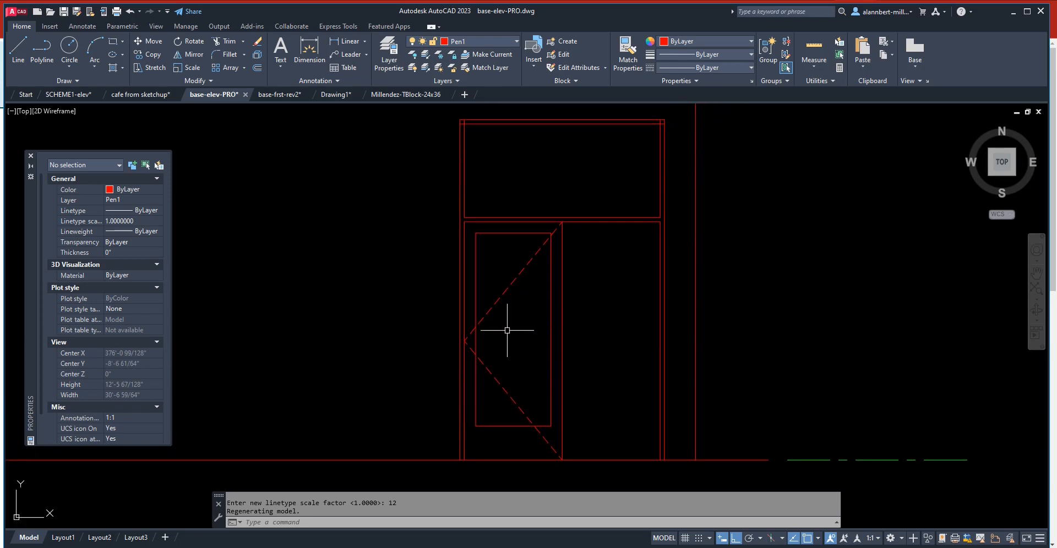
text(l)
key(Return)
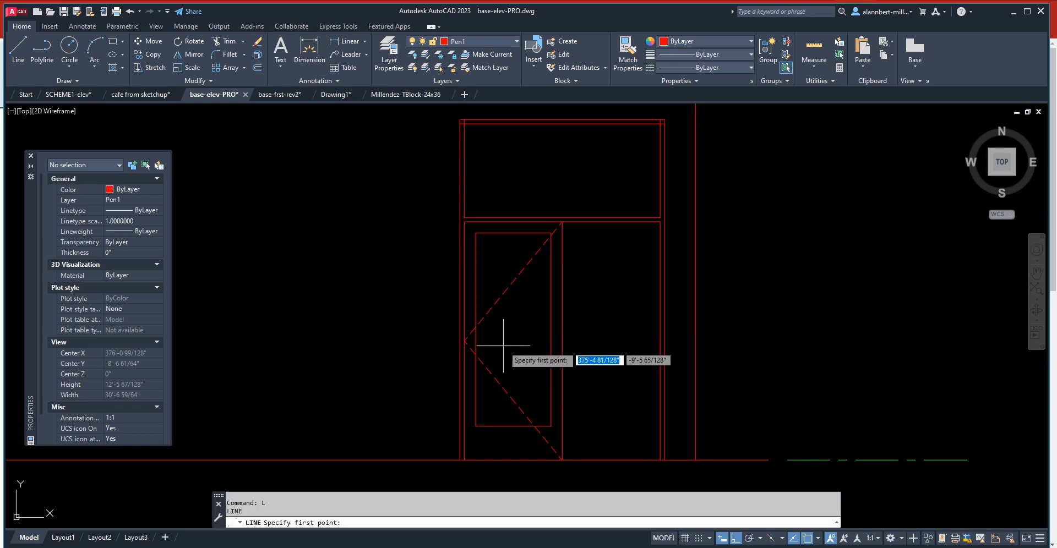
click(503, 345)
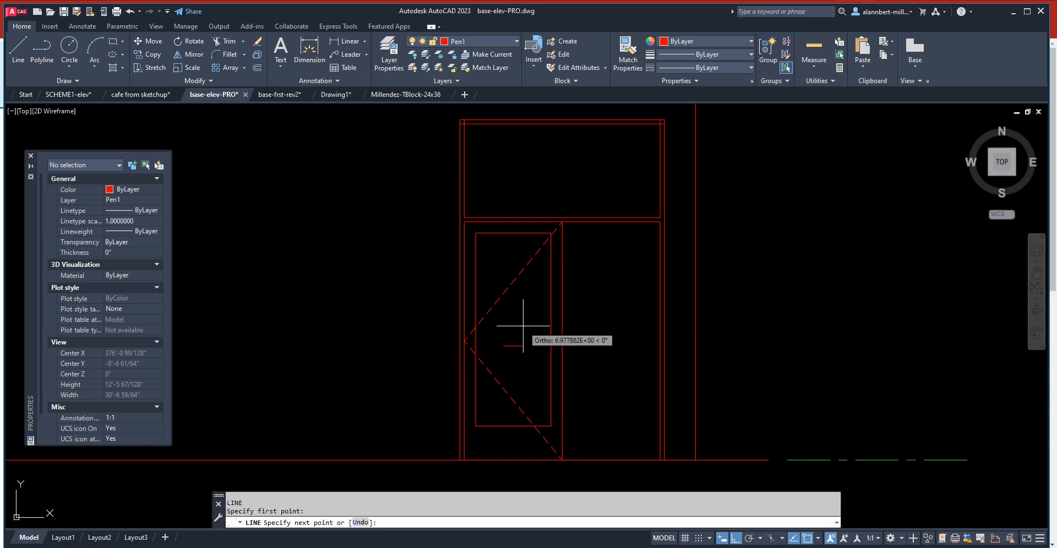
text(12)
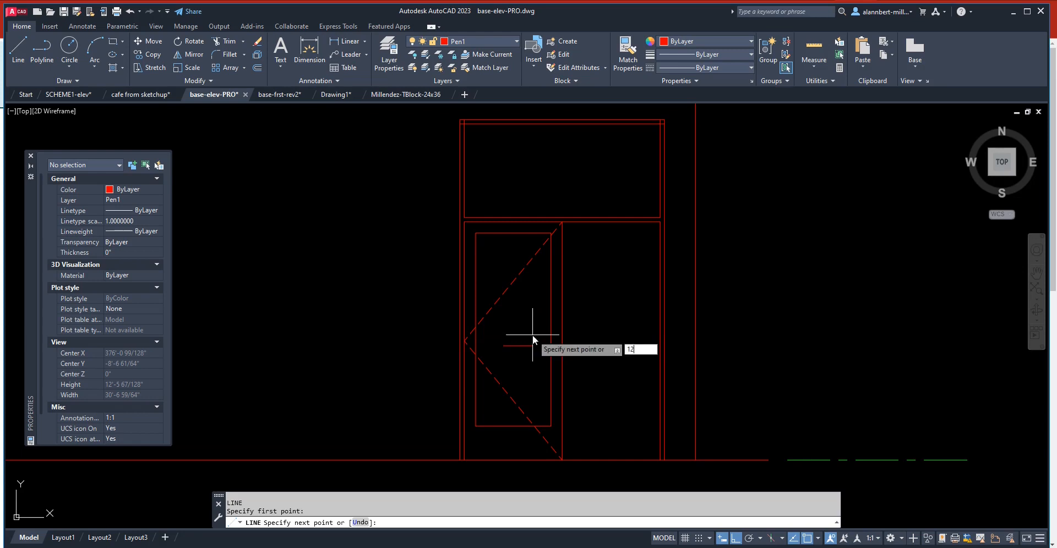
key(Return)
key(Escape)
- Rotate the short line in the left leaf's panel by 45 degrees about its left endpoint
text(ro)
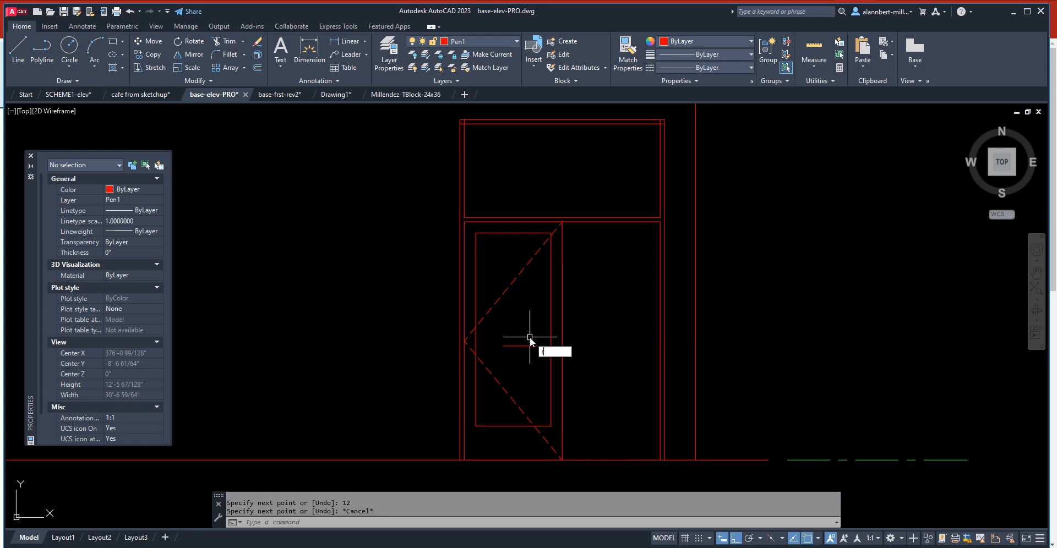
key(Return)
click(527, 344)
key(Return)
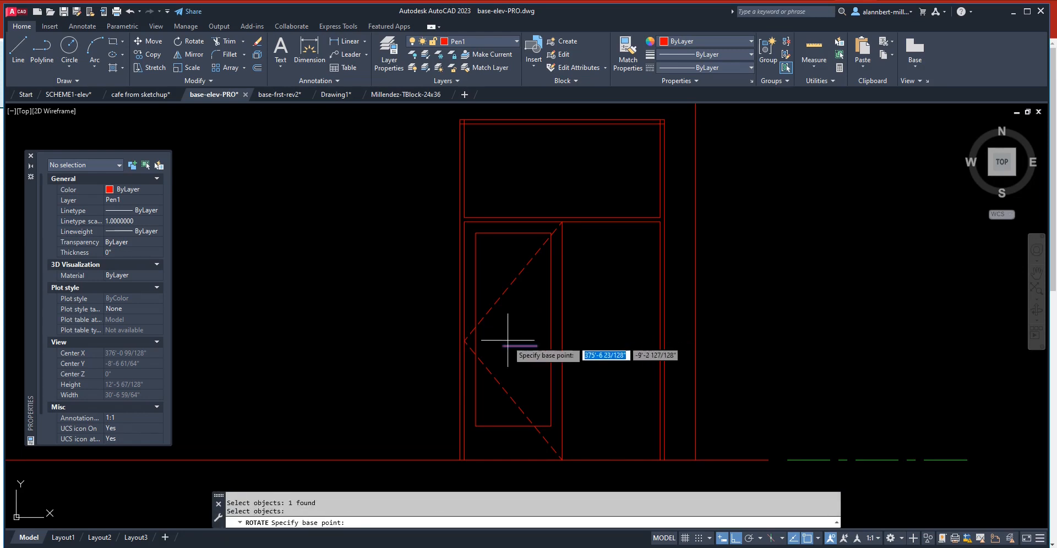
click(503, 345)
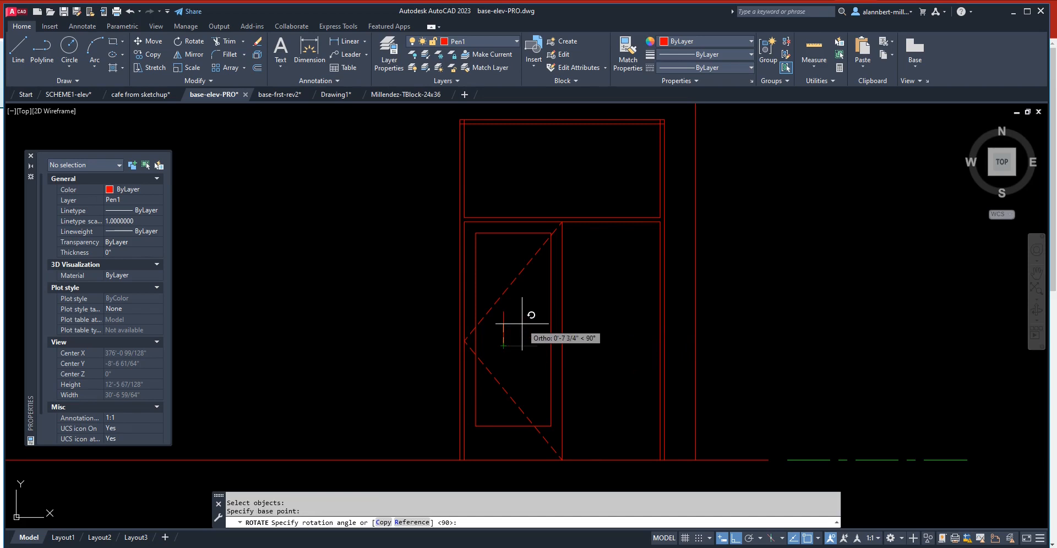
text(45)
key(Return)
key(Escape)
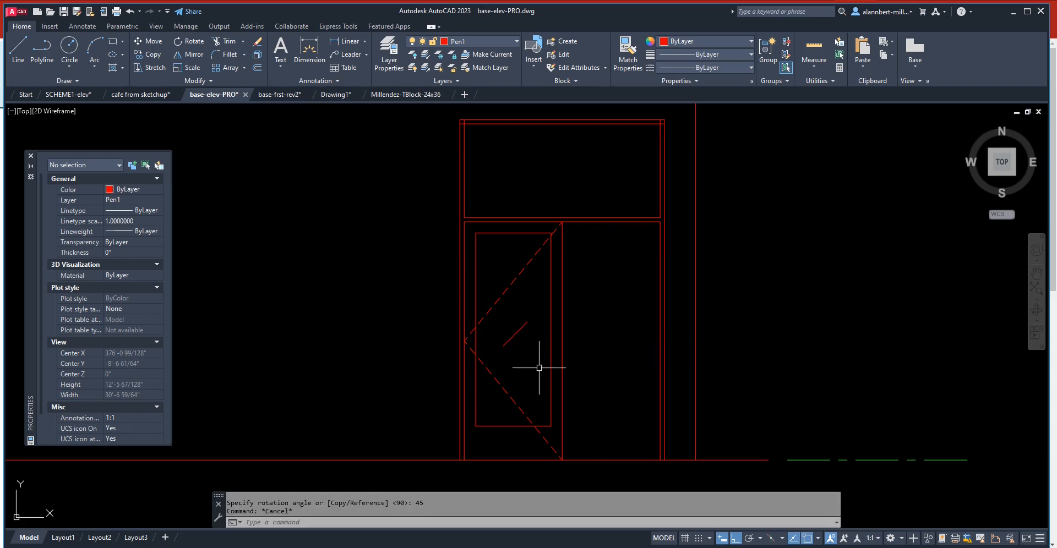
- Offset the diagonal line 3" to both its lower-right and upper-left sides to form three parallel glass marks
scroll(514, 350, up, 2)
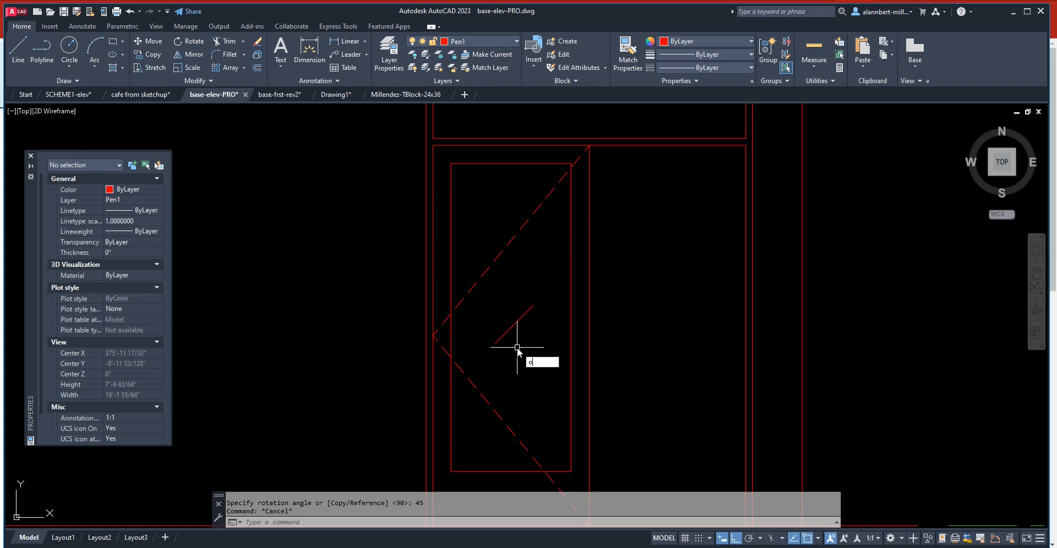
text(o)
key(Return)
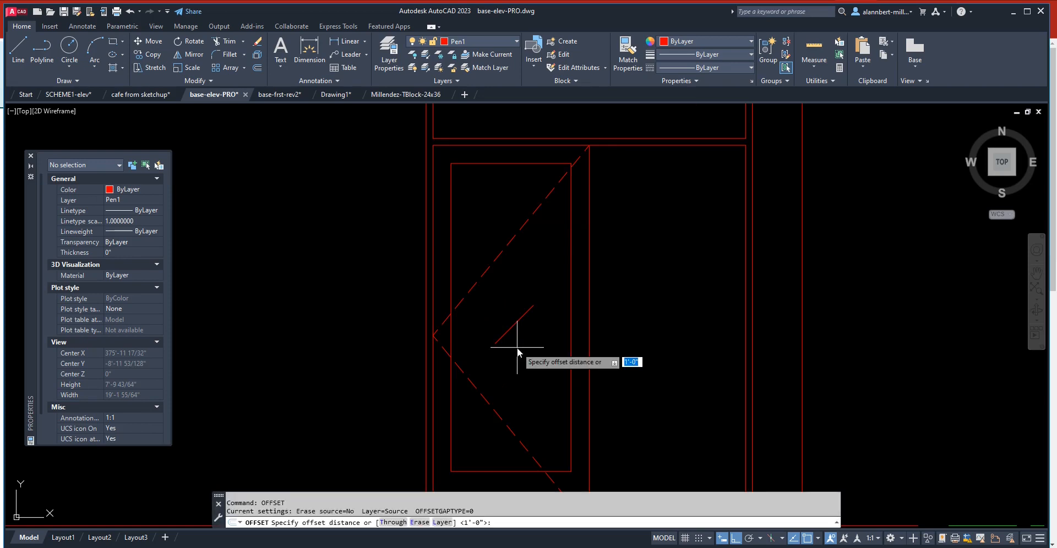
text(3)
key(Return)
click(513, 325)
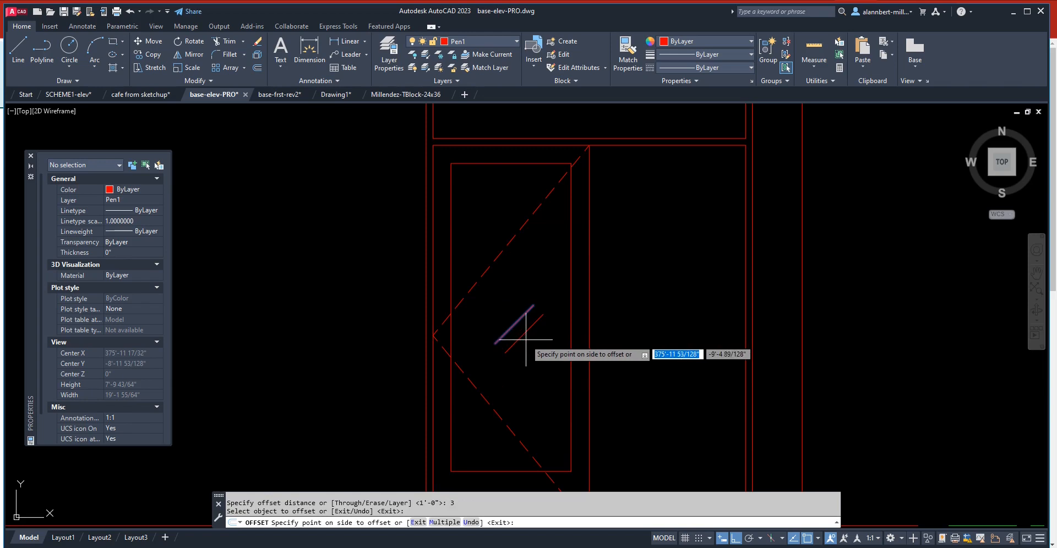
click(525, 340)
click(518, 320)
click(508, 308)
key(Return)
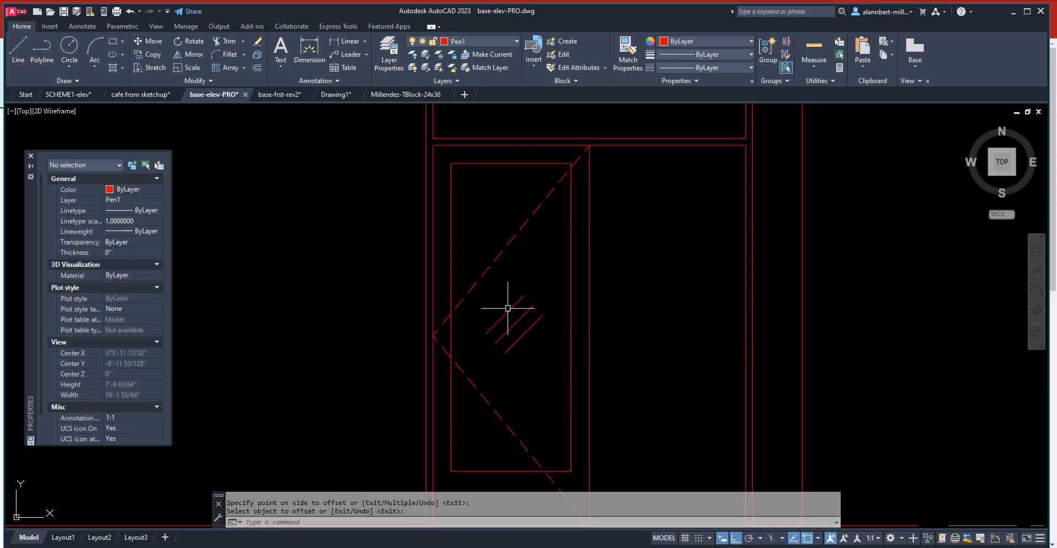
key(Escape)
key(Escape)
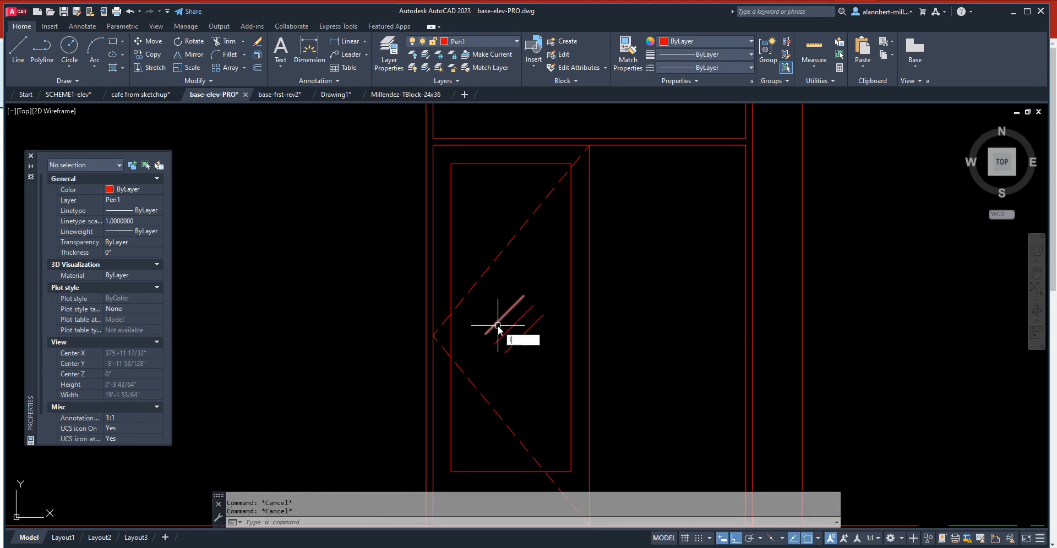
text(lengthen)
key(Return)
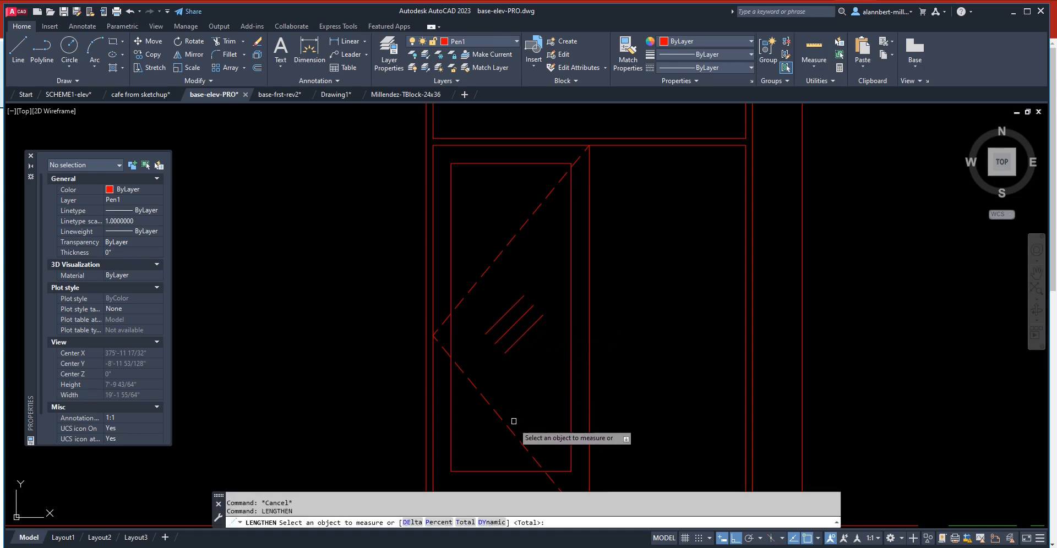
click(412, 522)
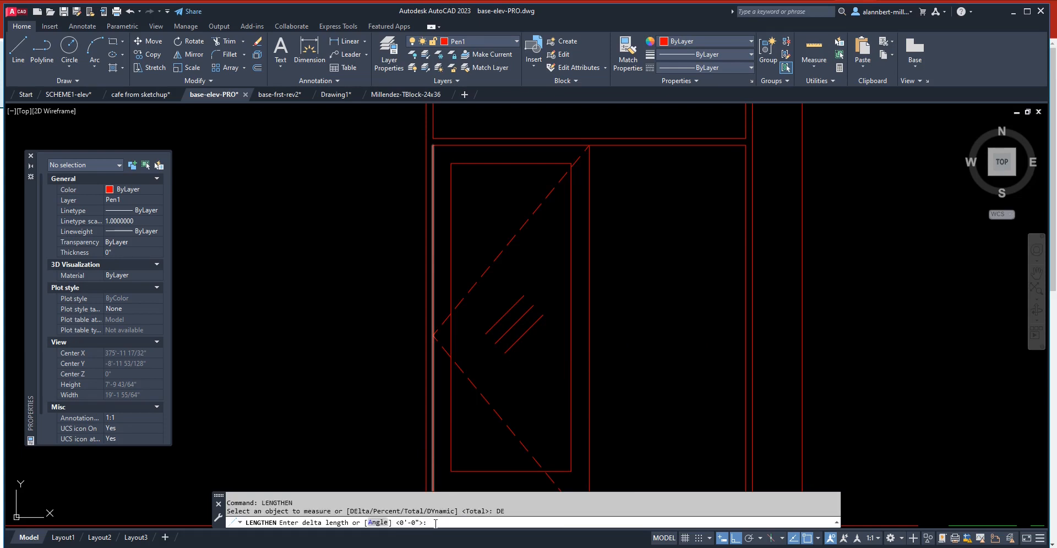
key(Escape)
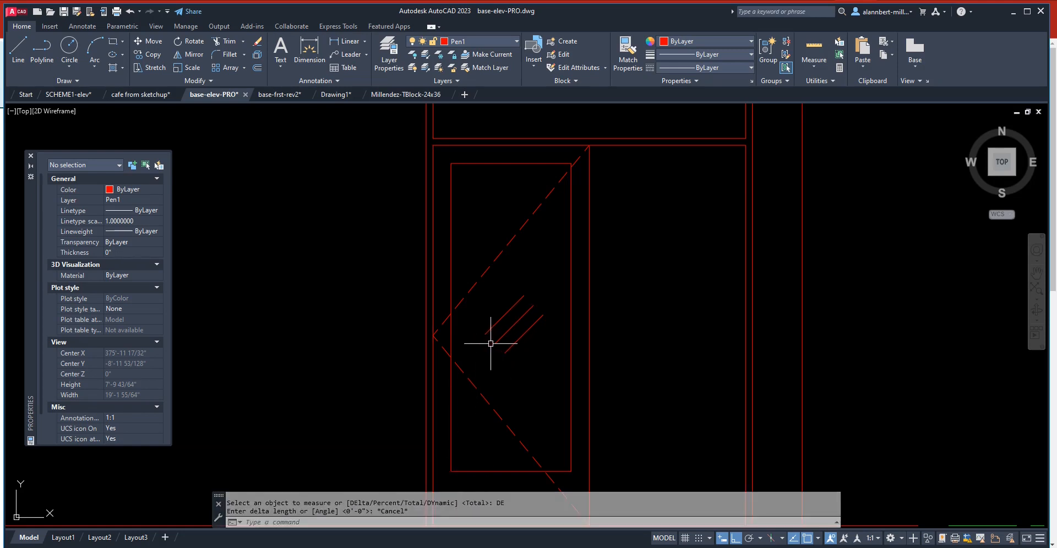
- Shorten the upper-left glass mark at both ends with the Break command
text(br)
key(Return)
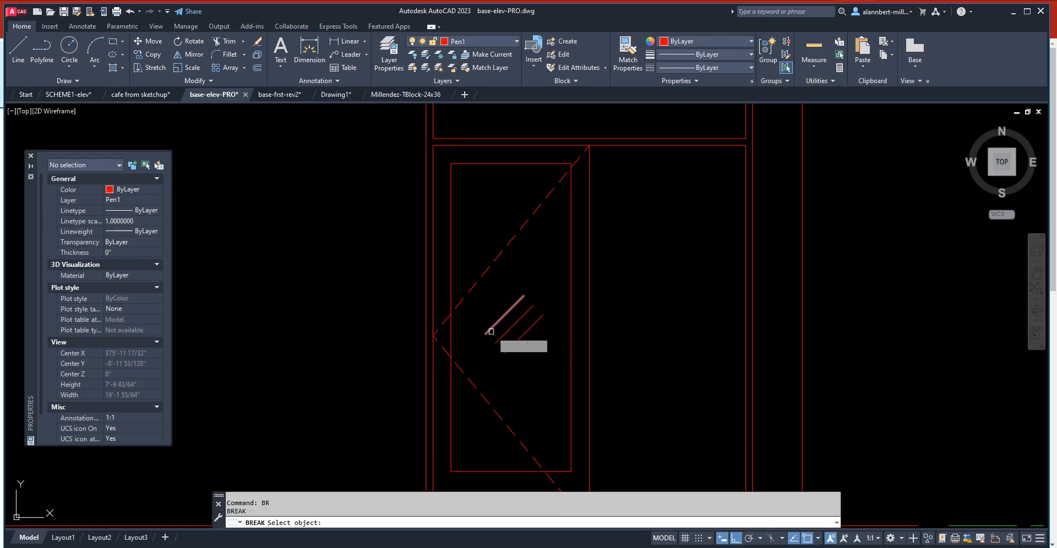
click(491, 331)
click(485, 337)
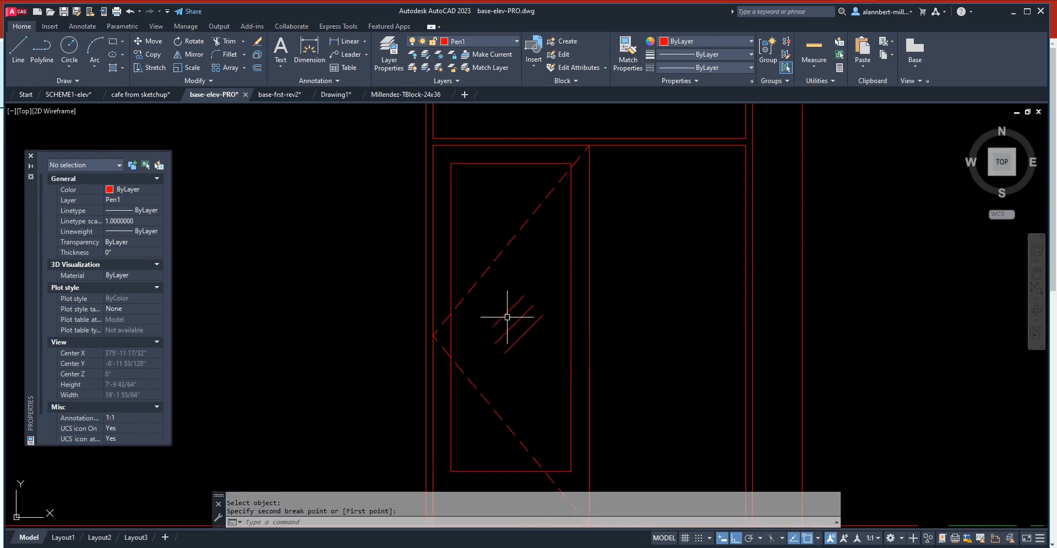
key(Return)
click(515, 303)
click(537, 279)
- Break off both ends of the lower-right glass mark so it is shorter than the middle one
key(Return)
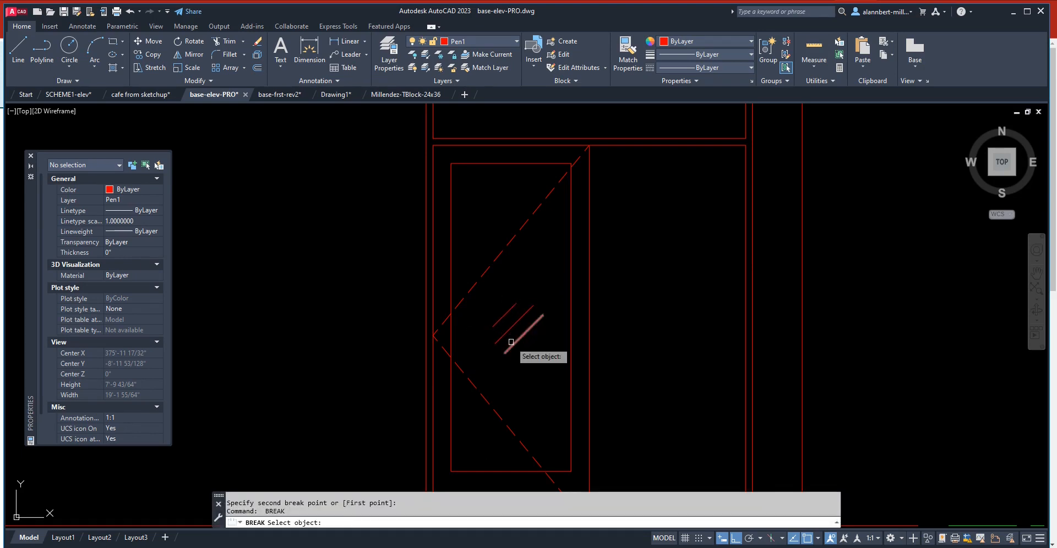
click(511, 345)
click(494, 355)
key(Return)
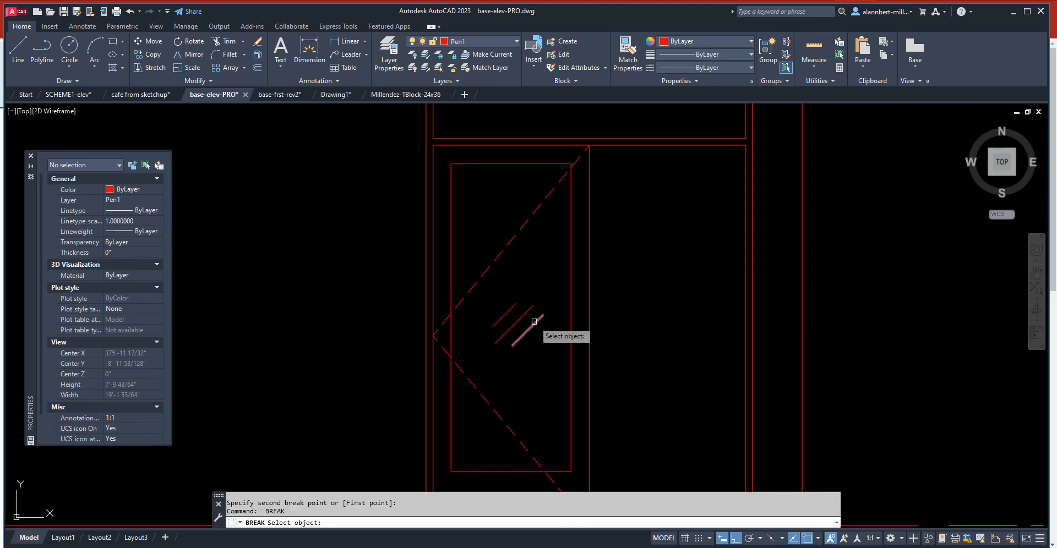
click(534, 321)
click(546, 308)
key(Escape)
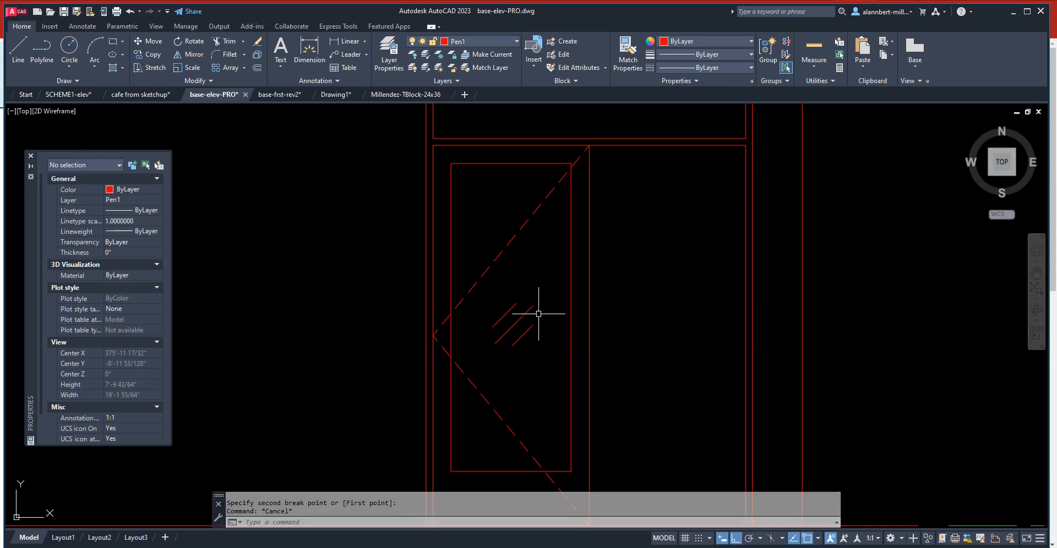
- Mirror the left leaf's panel, dashed swing lines and glass marks about the door's vertical center line, keeping the originals
scroll(526, 323, down, 4)
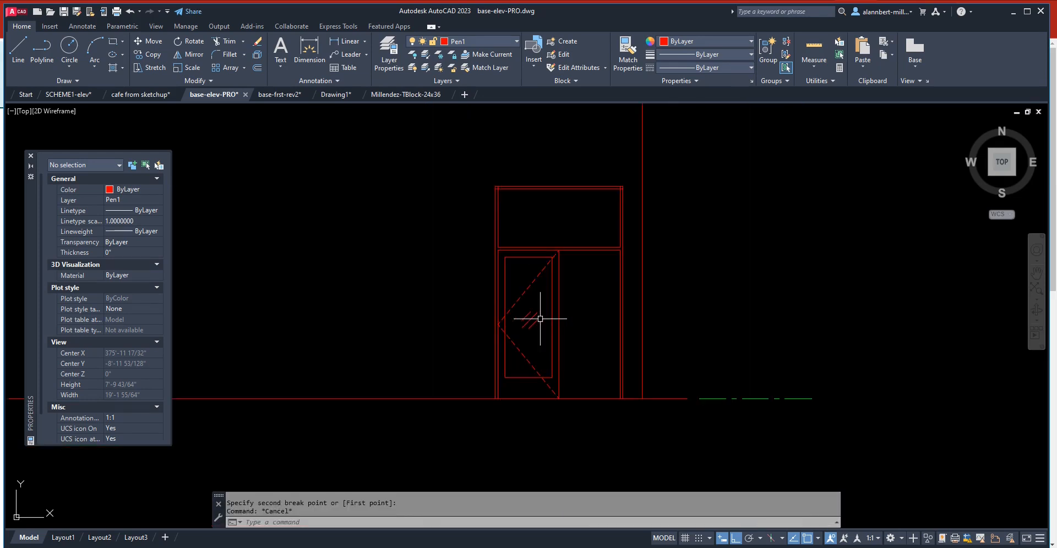
scroll(543, 337, up, 2)
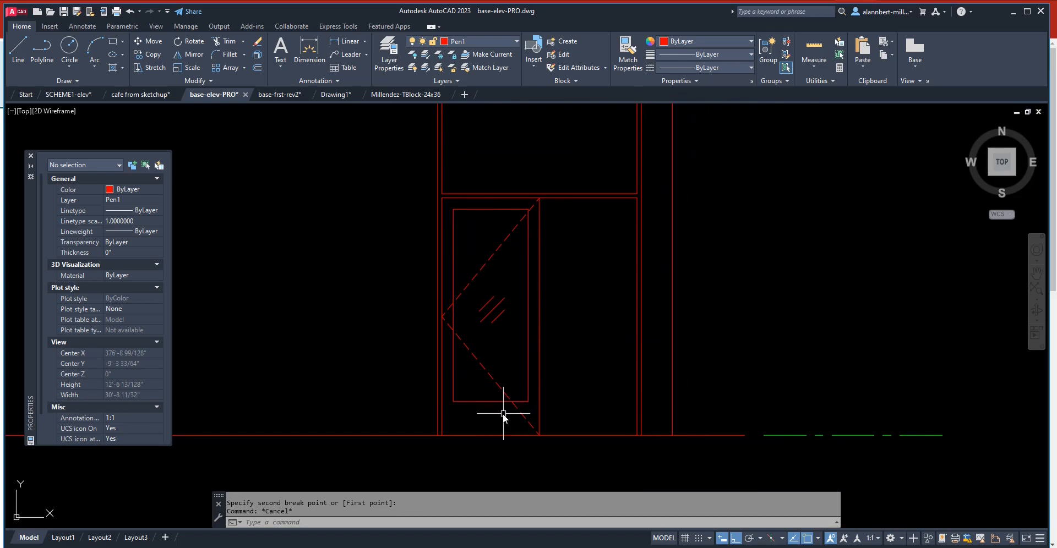
text(mi)
key(Return)
click(538, 401)
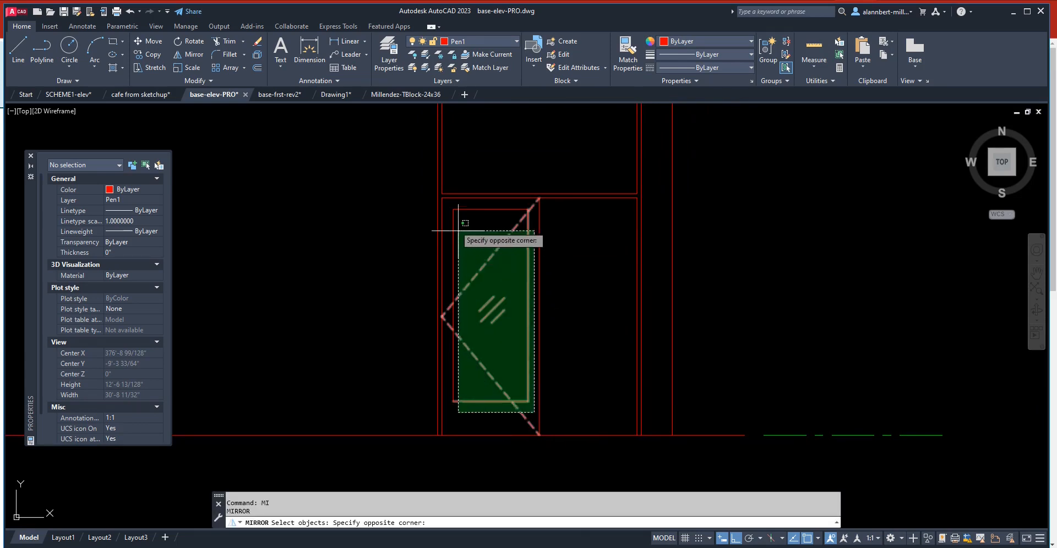
click(457, 206)
click(540, 197)
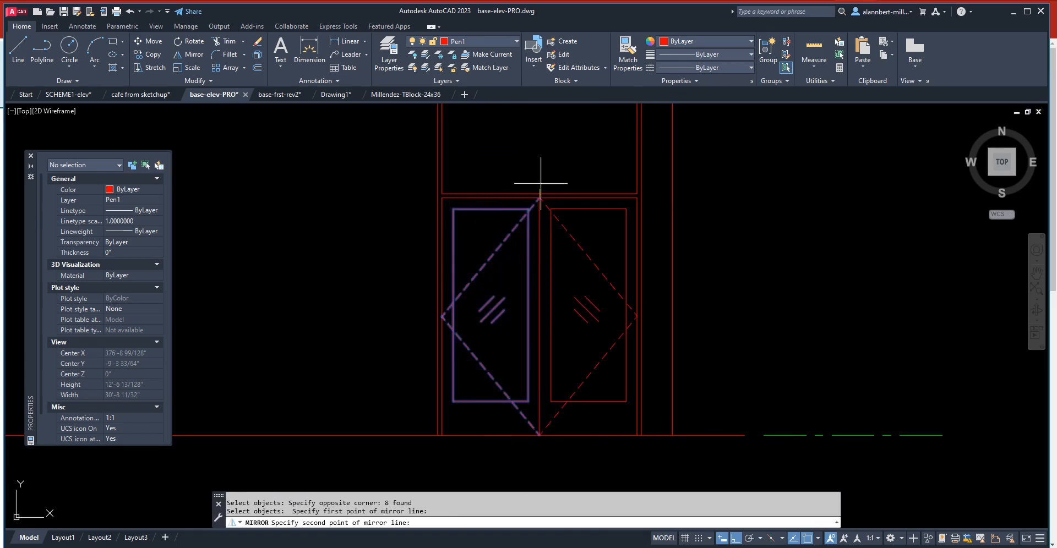
click(542, 159)
key(Return)
scroll(605, 270, down, 2)
middle_drag(600, 284, 550, 311)
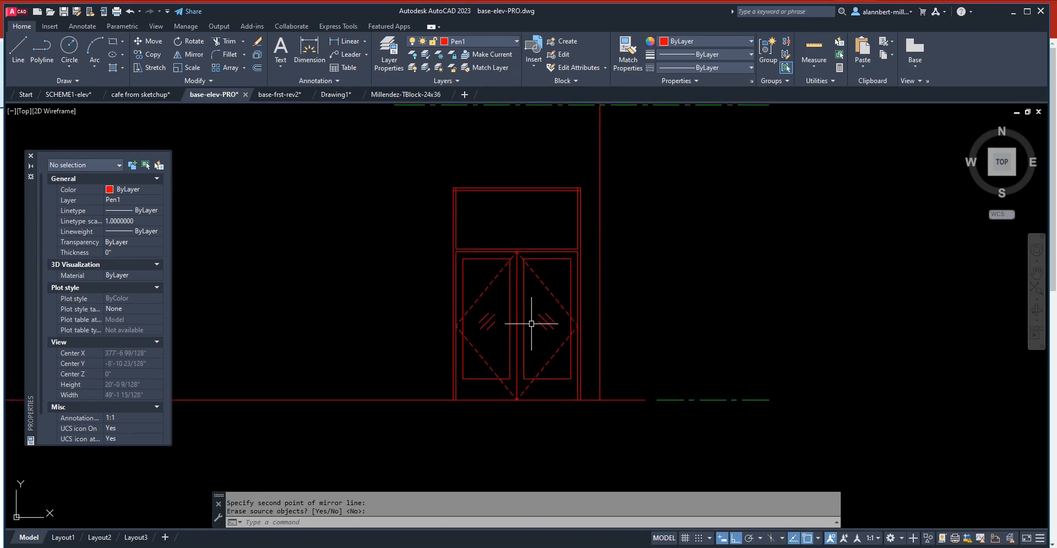
- Erase the three mirrored glass marks in the right leaf's panel
scroll(531, 323, up, 3)
text(e)
key(Return)
click(573, 275)
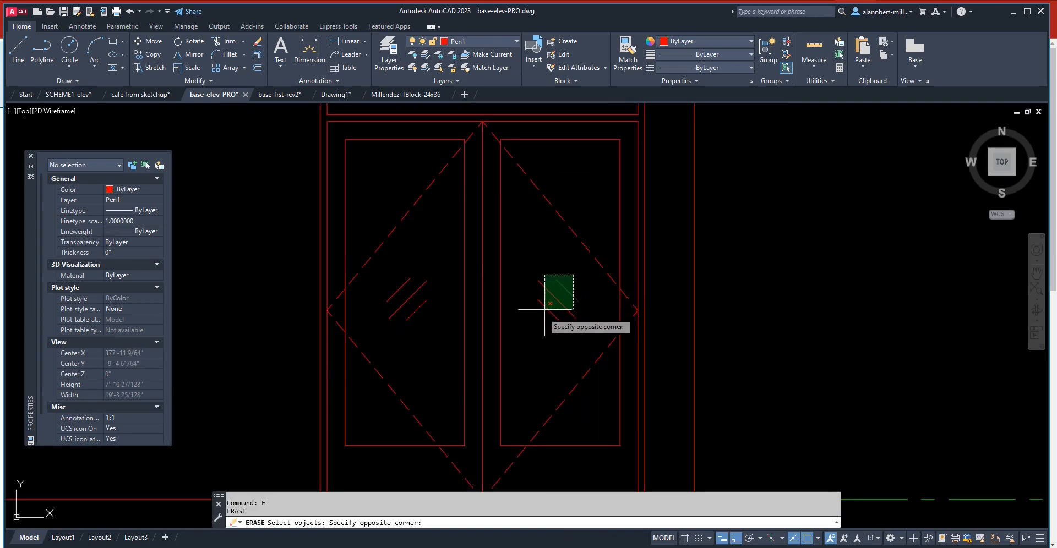
click(544, 310)
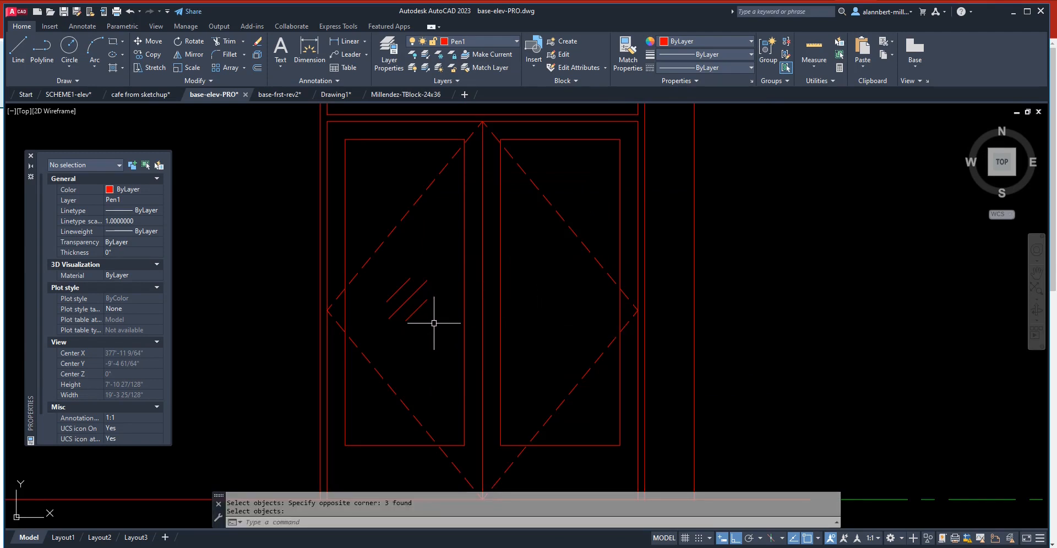
- Copy the left leaf's three glass marks horizontally into the middle of the right leaf's panel
text(cp)
key(Return)
click(438, 309)
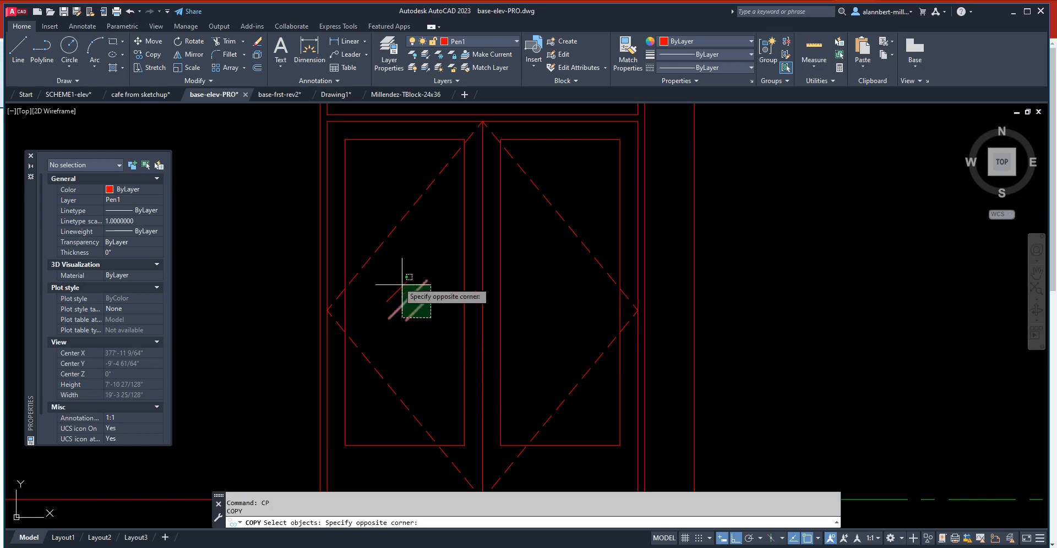
click(393, 277)
key(Return)
click(405, 263)
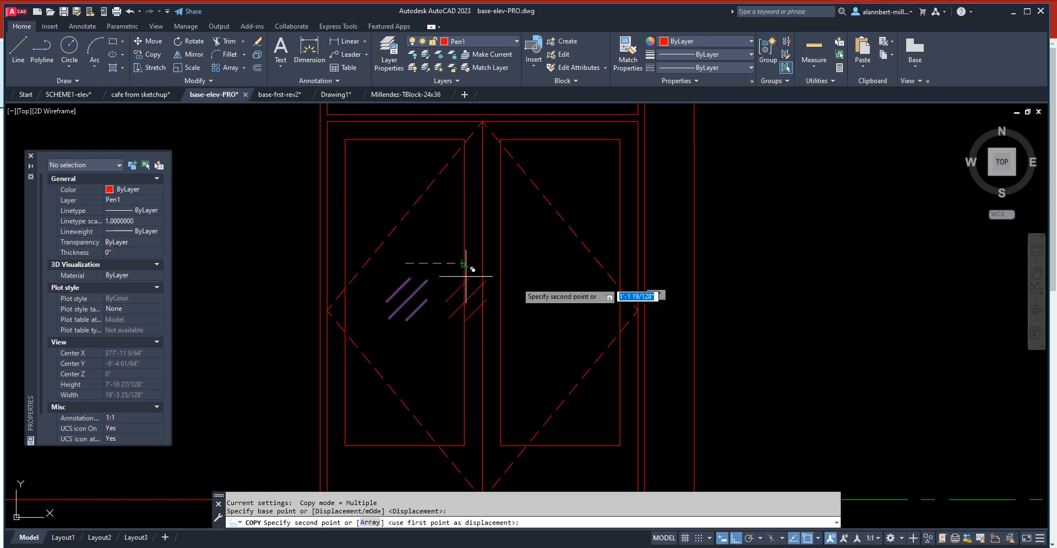
click(559, 287)
key(Escape)
scroll(561, 308, down, 4)
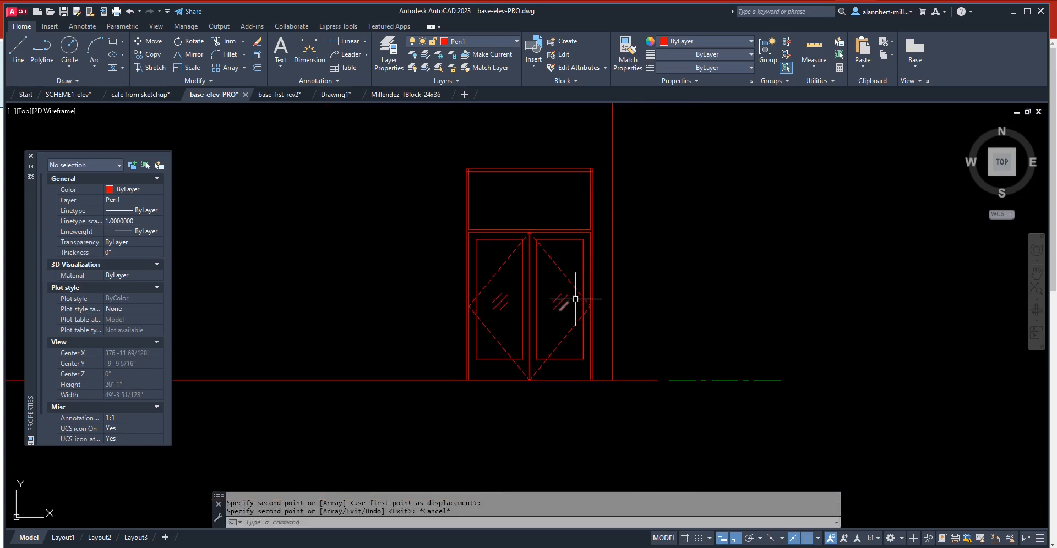
- Fillet both upper corners of the transom's inner frame with a zero radius to make them square
scroll(561, 281, up, 2)
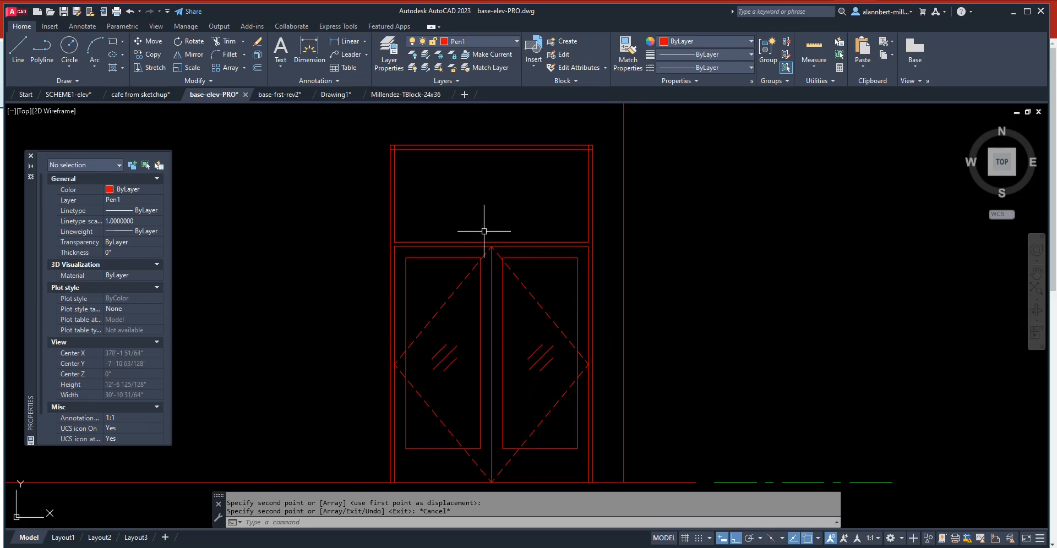
text(f)
key(Return)
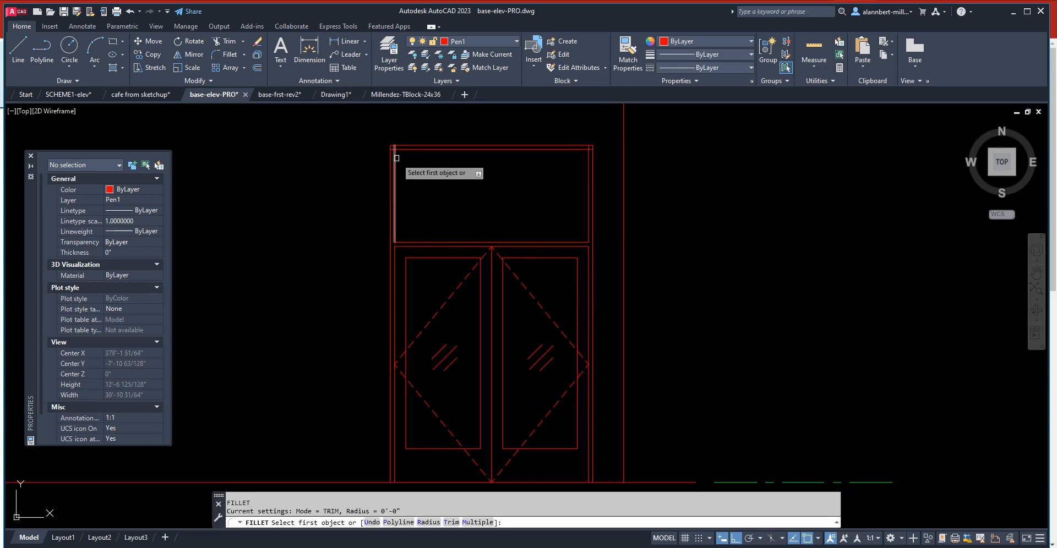
click(398, 155)
click(406, 149)
key(space)
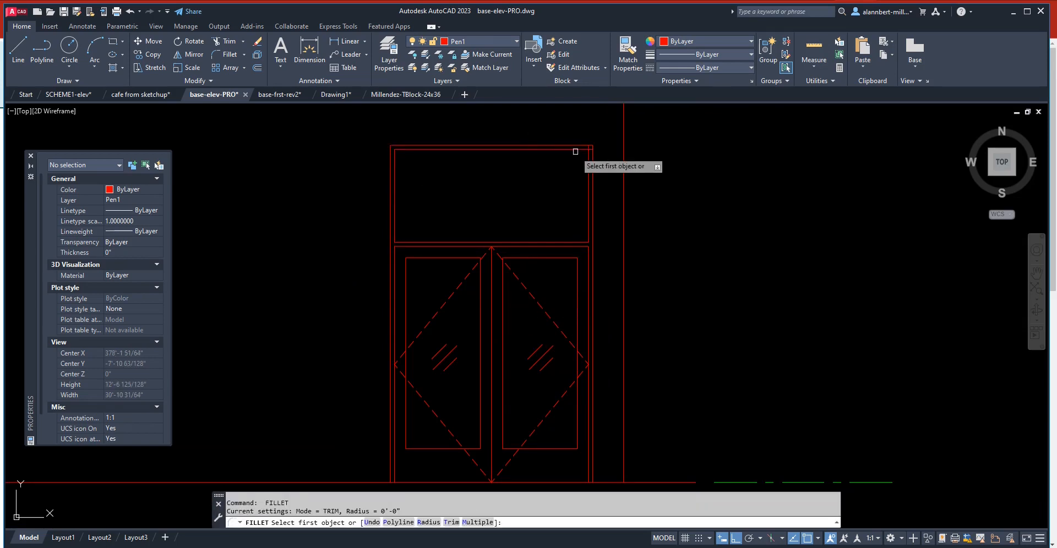
click(576, 150)
key(Escape)
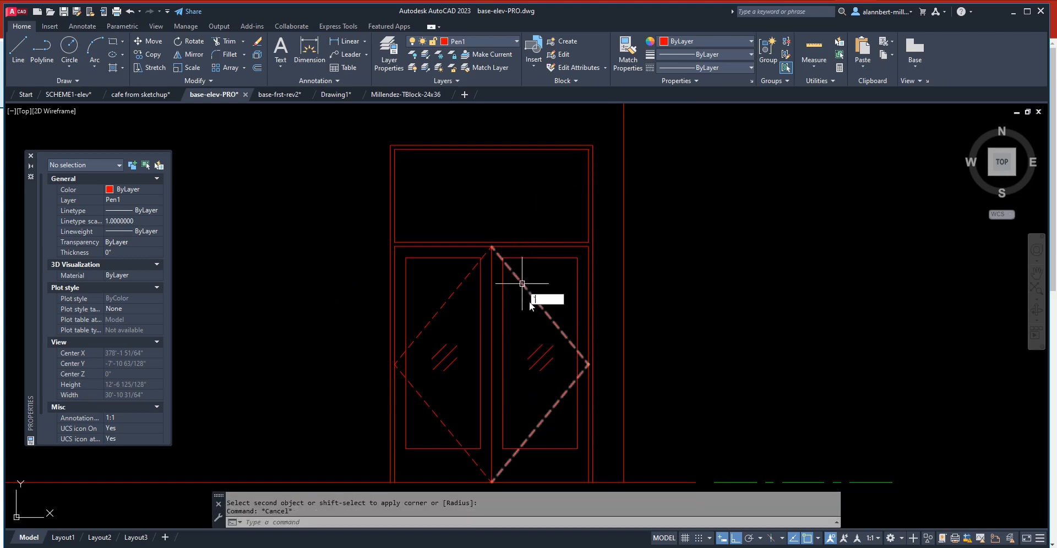
text(`cp)
key(Return)
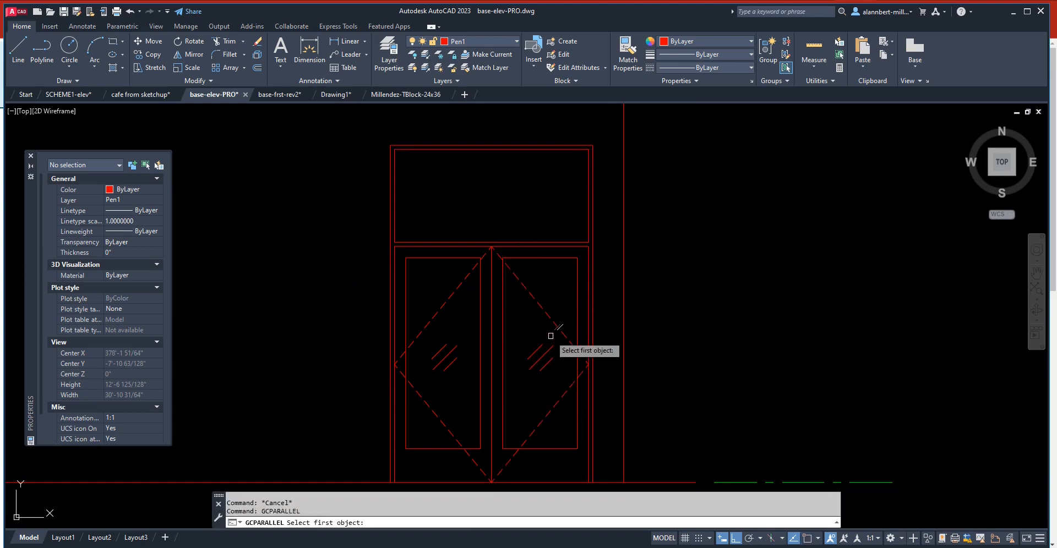
click(549, 336)
key(Escape)
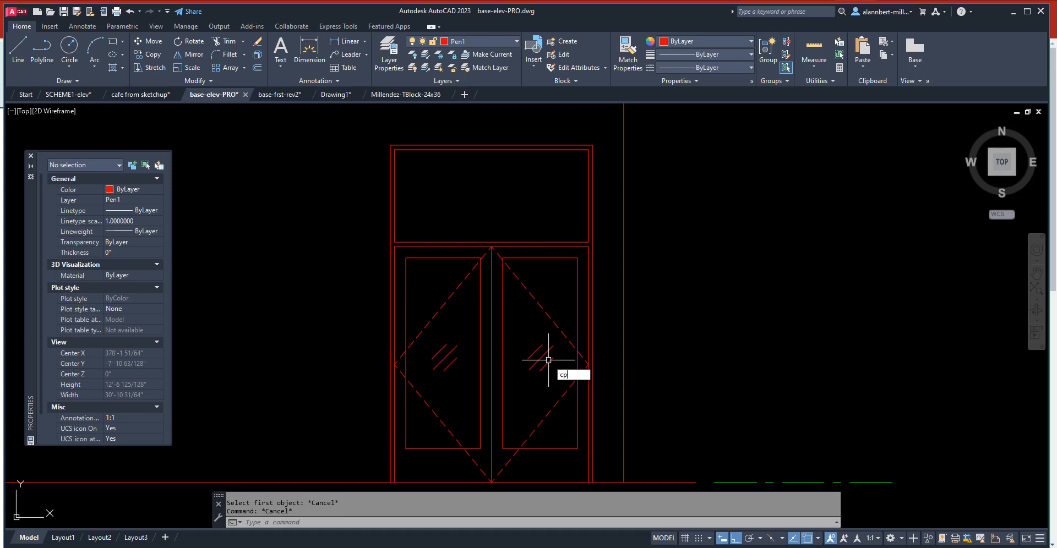
- Try copying the right leaf's glass marks straight up into the transom, and undo the copy
text(cp)
key(Return)
click(550, 338)
click(513, 372)
key(Return)
click(529, 369)
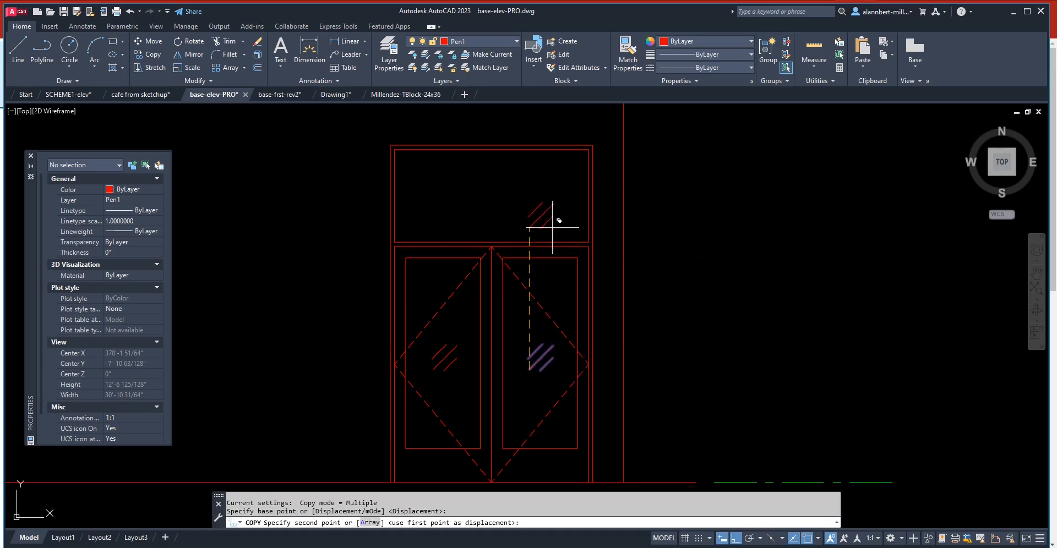
click(556, 210)
text(m)
key(Return)
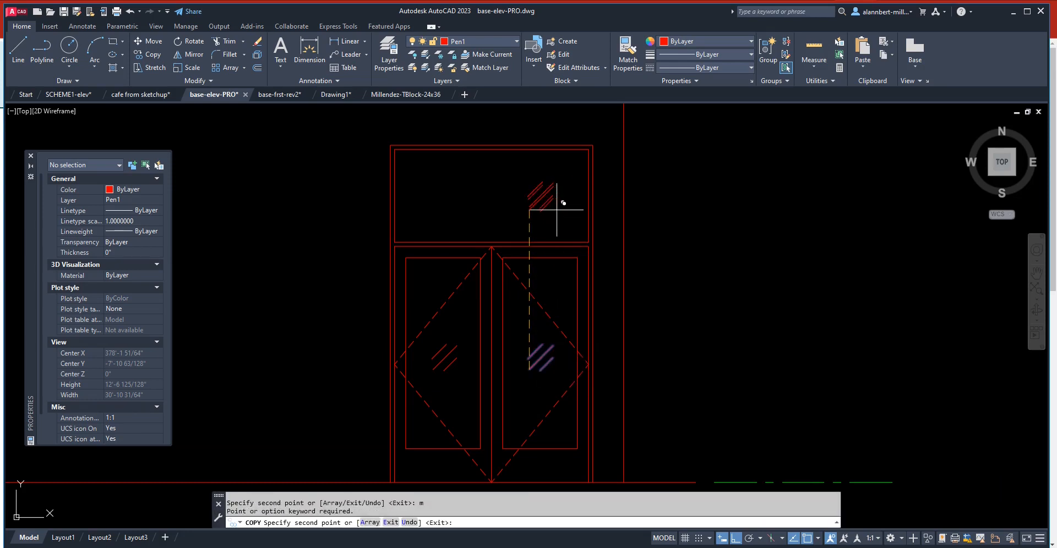
key(Escape)
text(u)
key(Return)
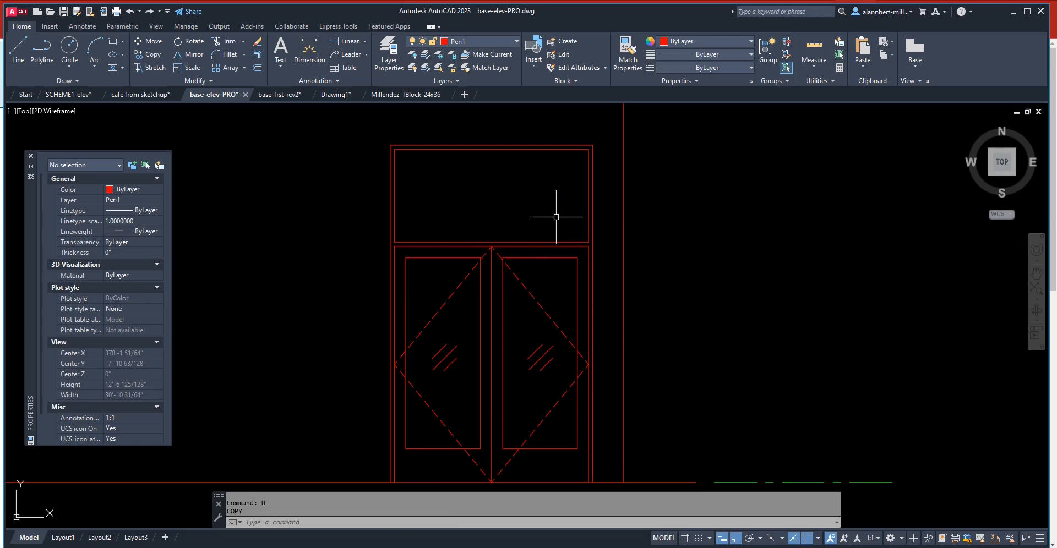
- Copy the right leaf's glass marks into the center of the transom panel with Ortho turned off
text(cp)
key(Return)
click(552, 371)
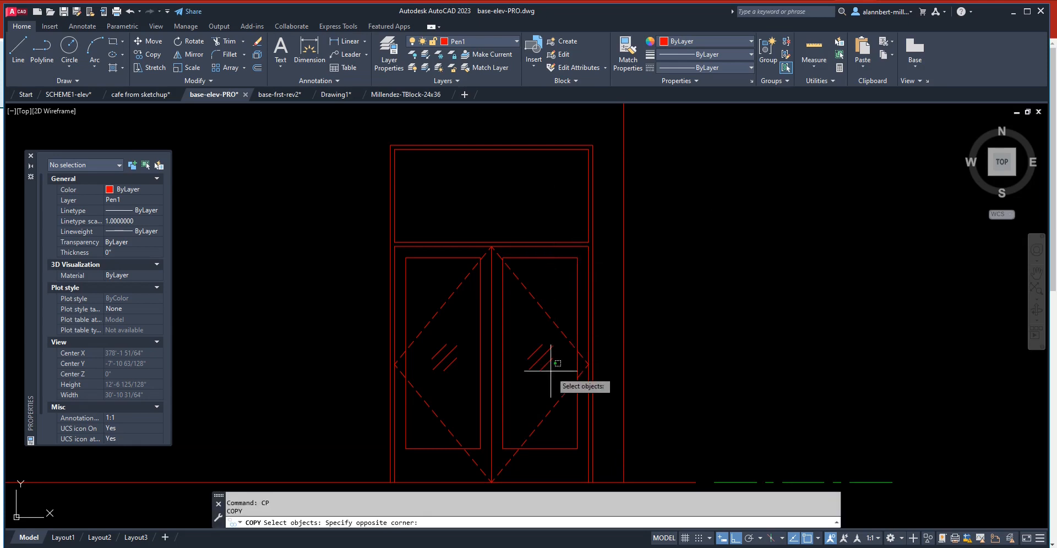
click(533, 351)
key(Return)
click(529, 370)
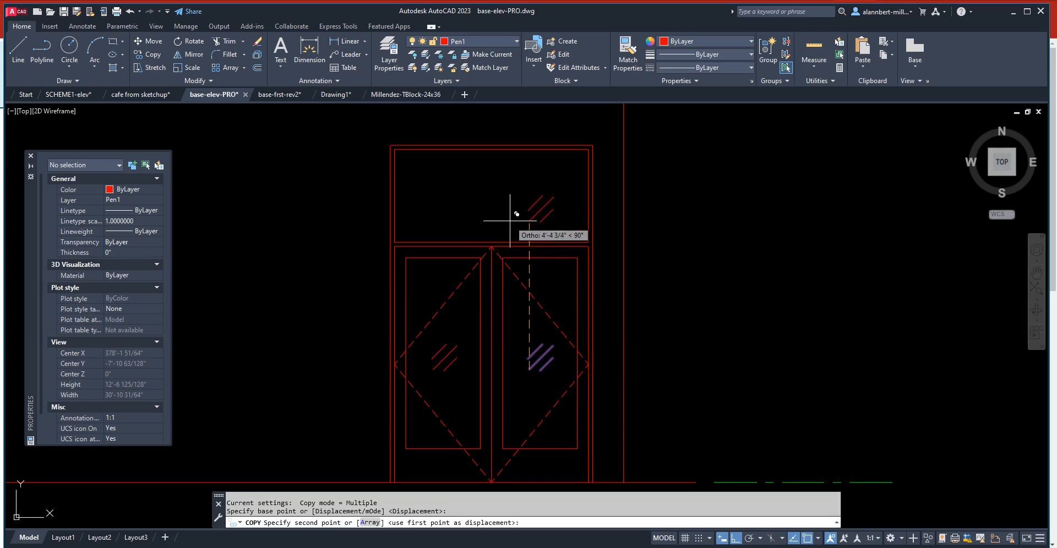
key(F8)
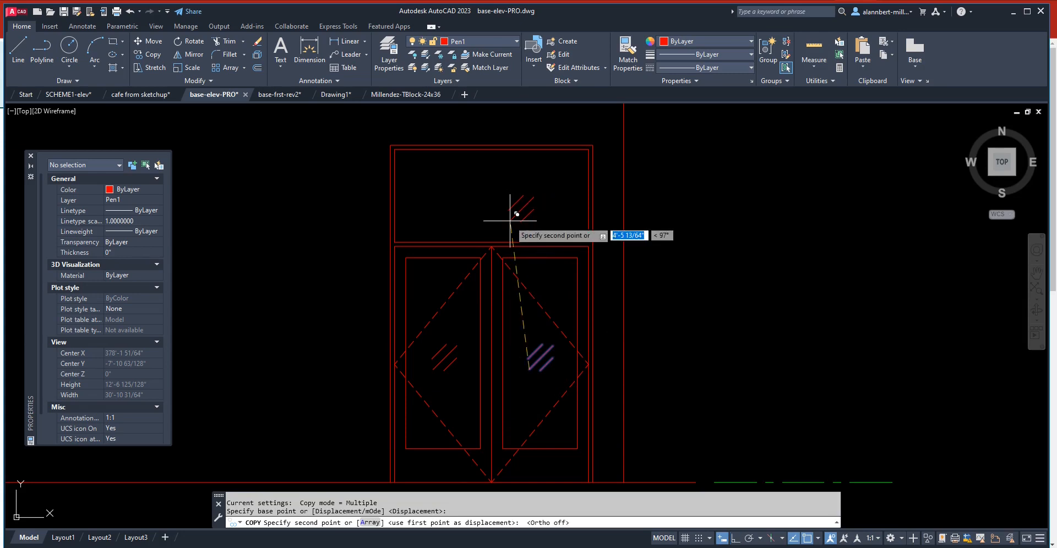
click(488, 200)
key(Escape)
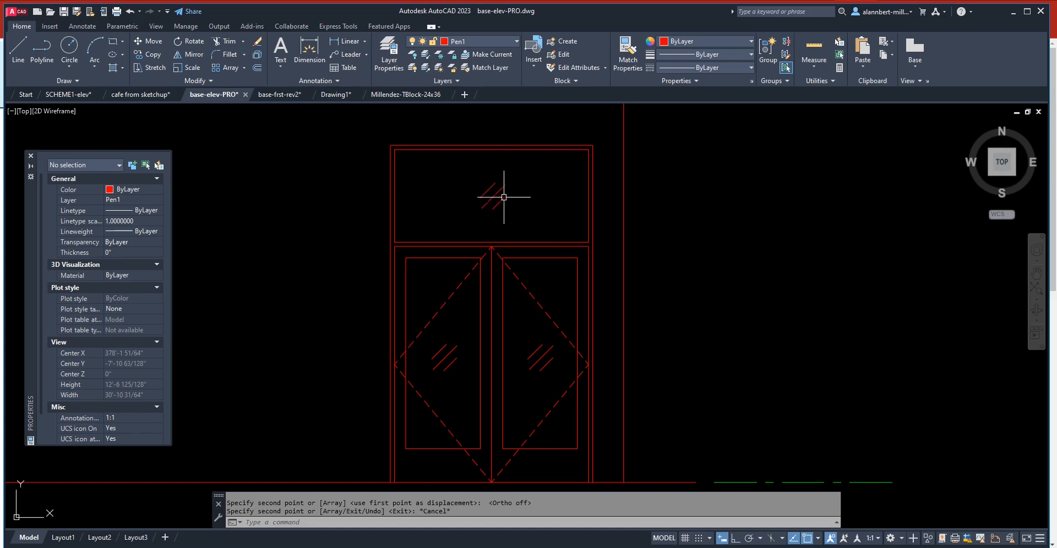
- Erase the two short horizontal projection lines extending from the left wall of the elevation
scroll(547, 223, down, 8)
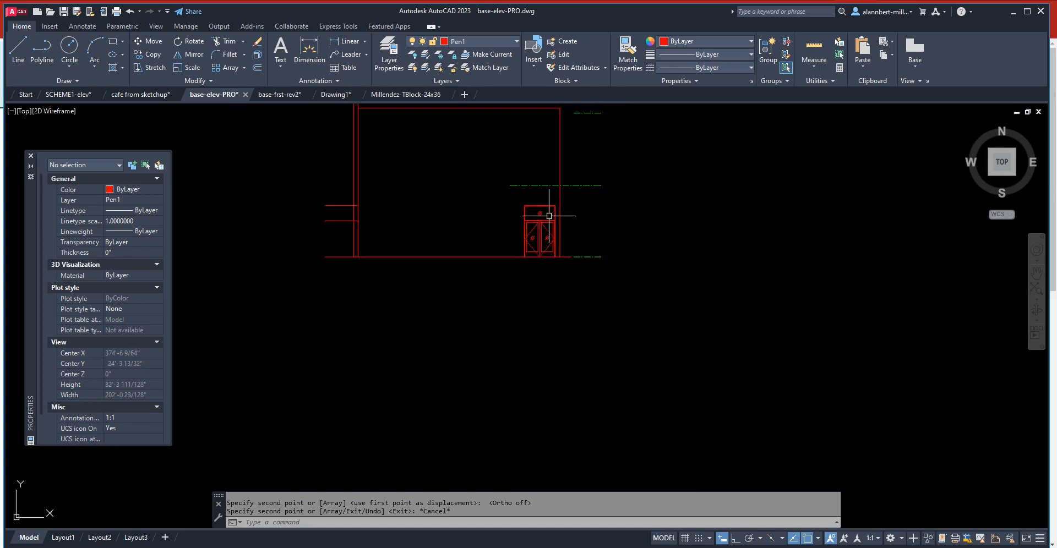
middle_drag(542, 225, 569, 284)
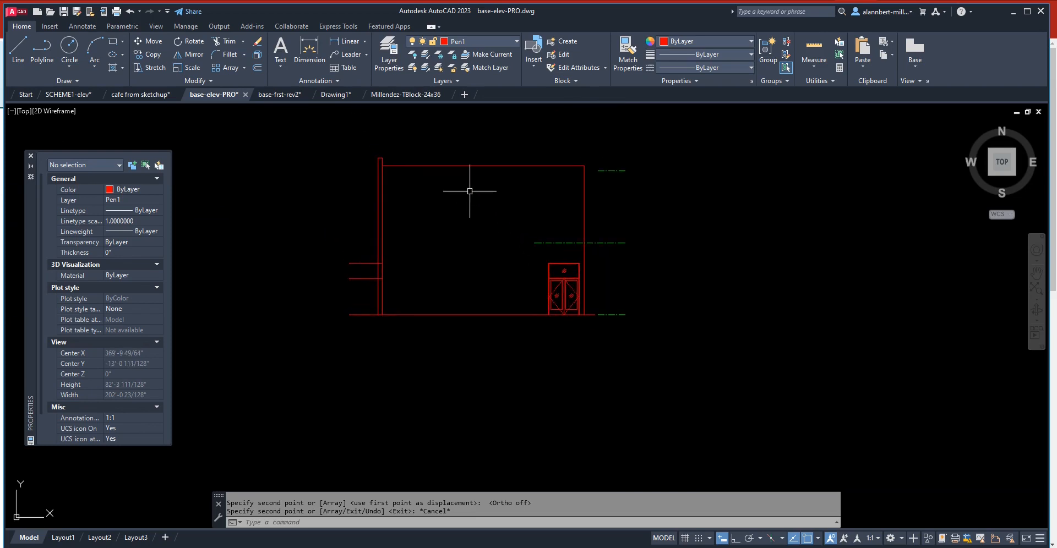
text(E)
key(Return)
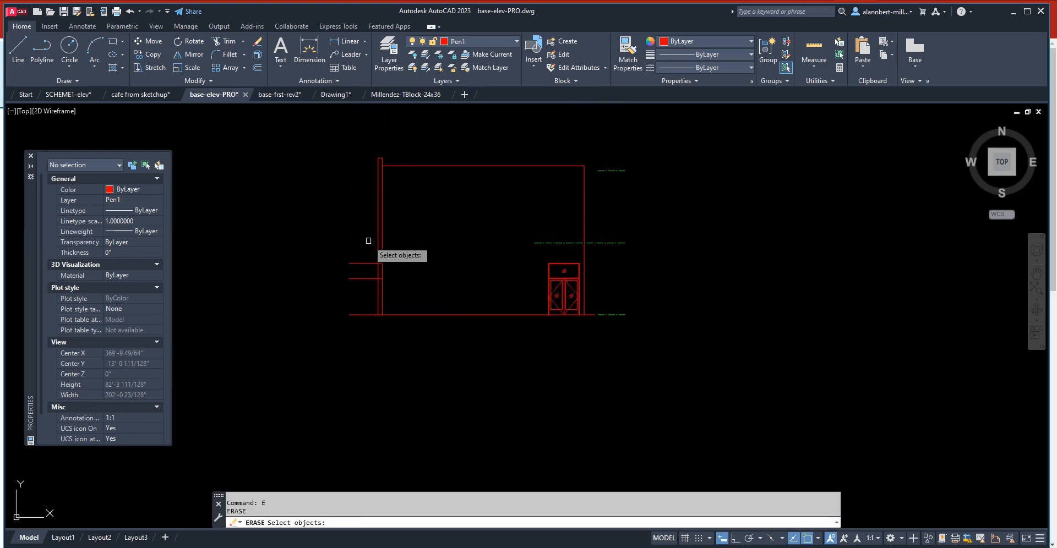
click(367, 241)
click(368, 288)
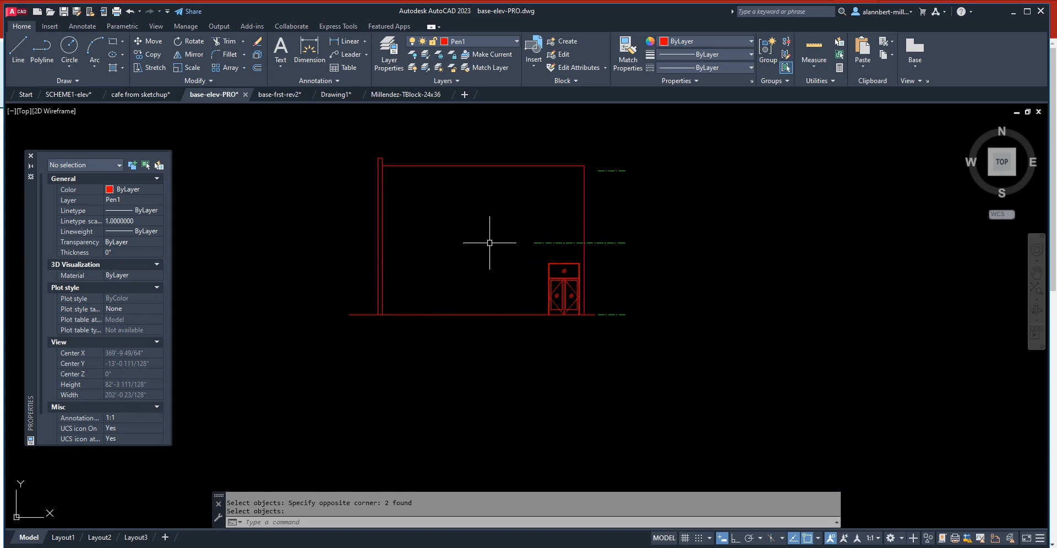
middle_drag(488, 241, 453, 316)
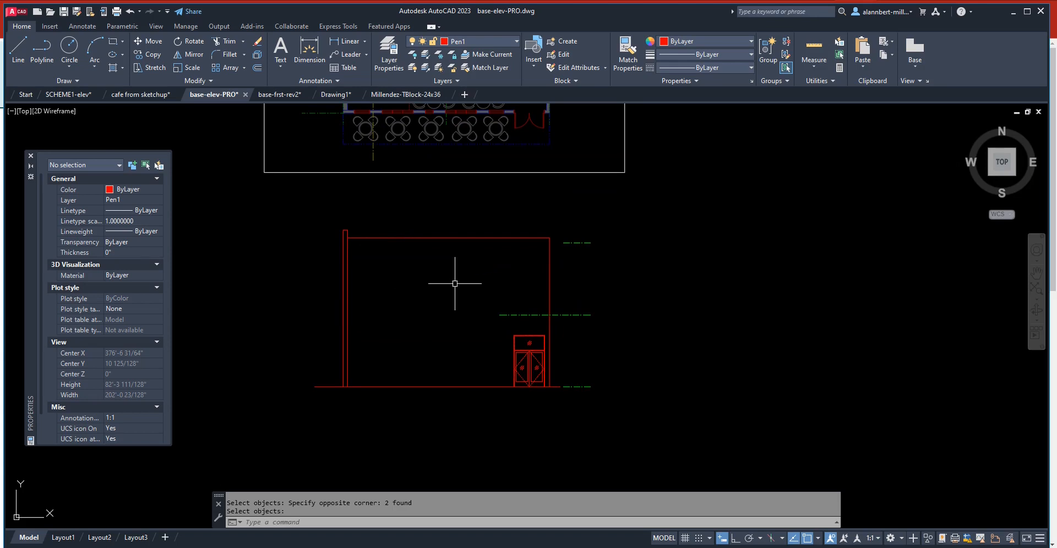
middle_drag(455, 283, 479, 308)
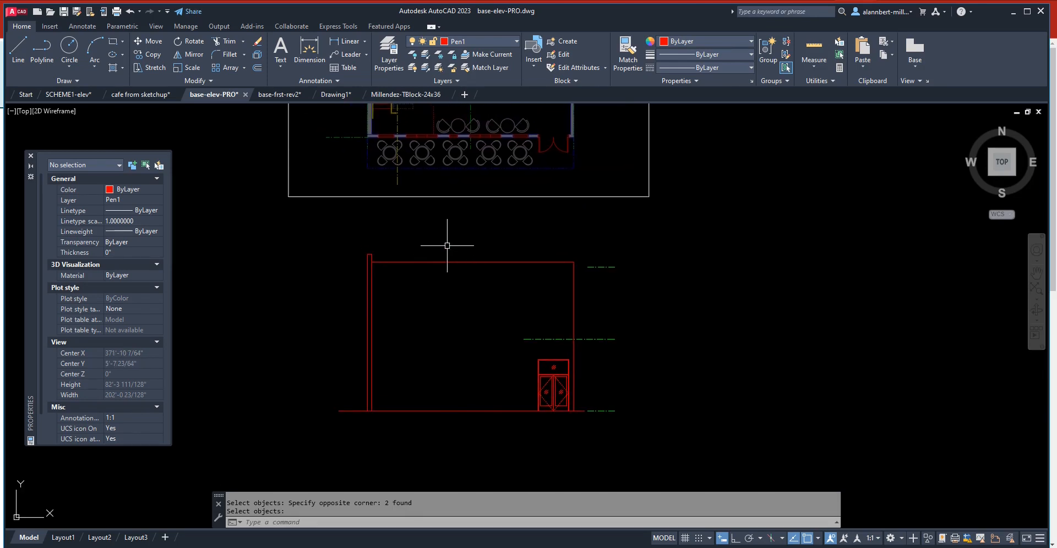
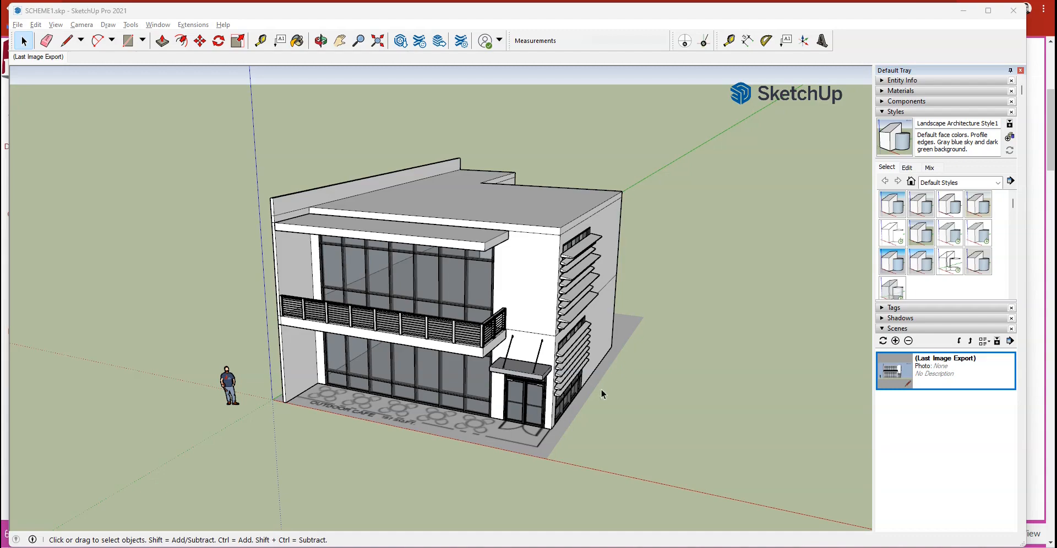
- Examine the building's front in the SketchUp model and the Week 5 tutorials on the Canvas course modules page
middle_drag(605, 410, 636, 391)
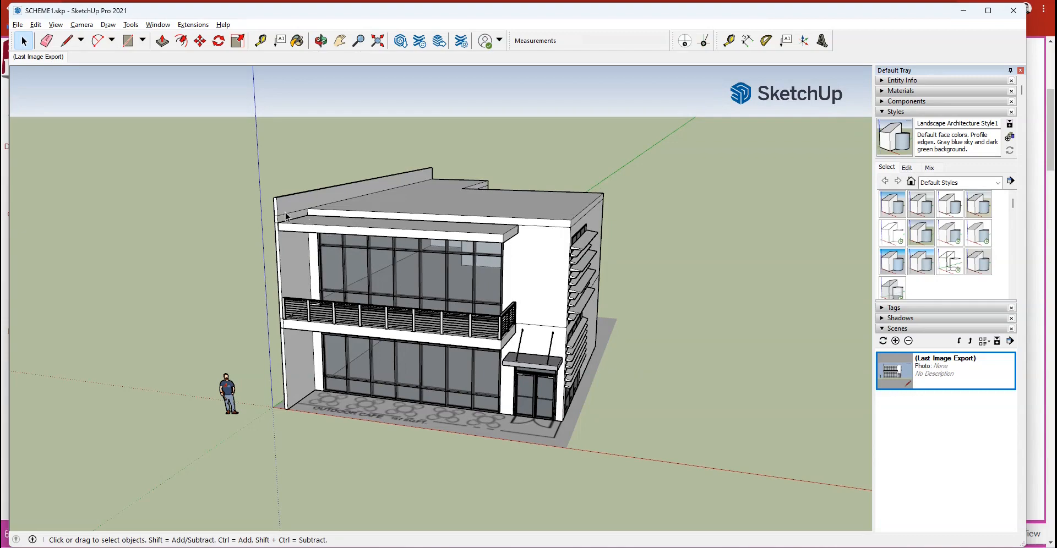
click(133, 0)
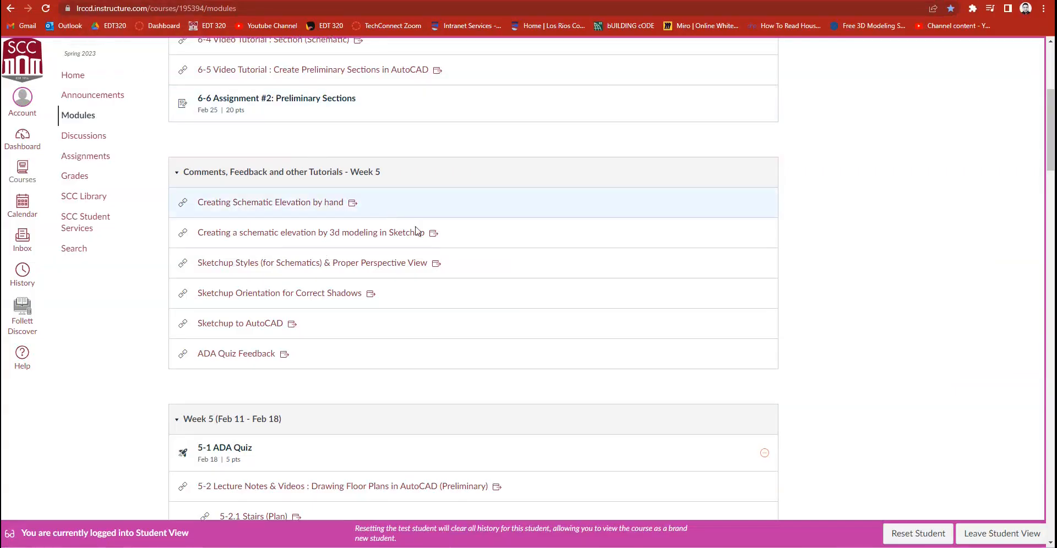
scroll(465, 272, down, 1)
scroll(463, 273, down, 6)
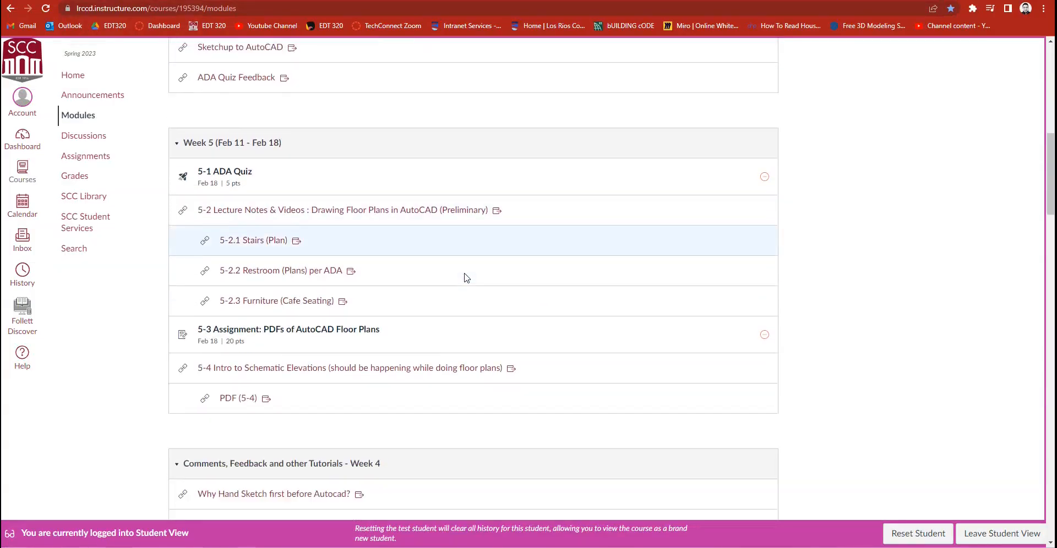
scroll(302, 328, up, 1)
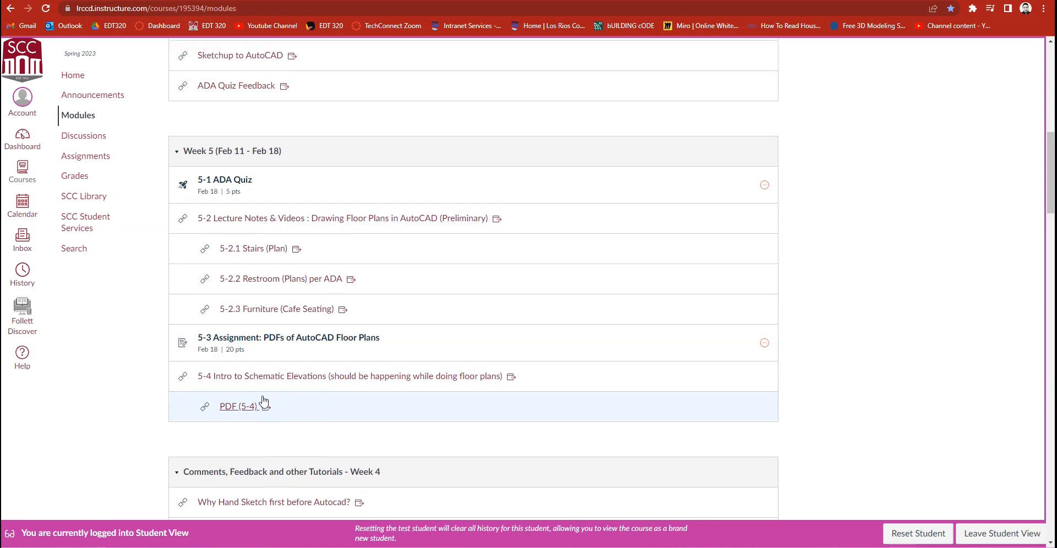
scroll(406, 428, up, 1)
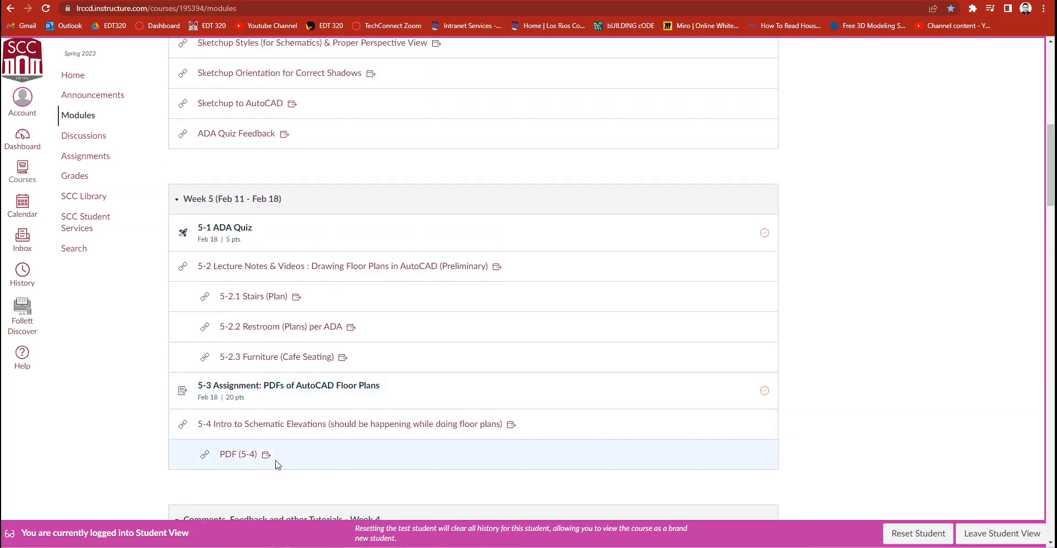
- Open the "Preliminary Elevations will be next week BUT YOU SHOULD START WORK NOW" document from the Week 6 module and read it
scroll(353, 369, up, 2)
scroll(353, 369, up, 2)
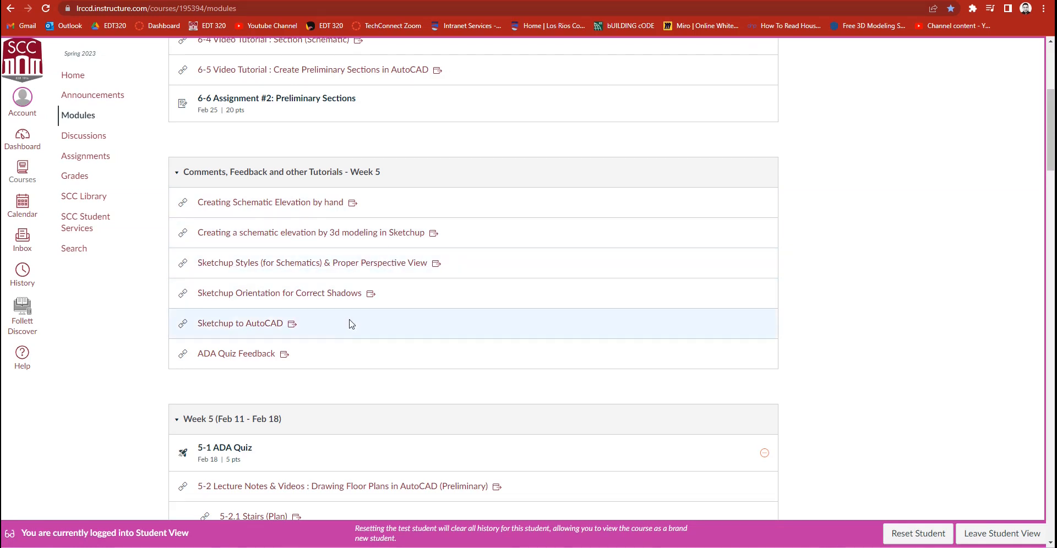
scroll(355, 314, up, 4)
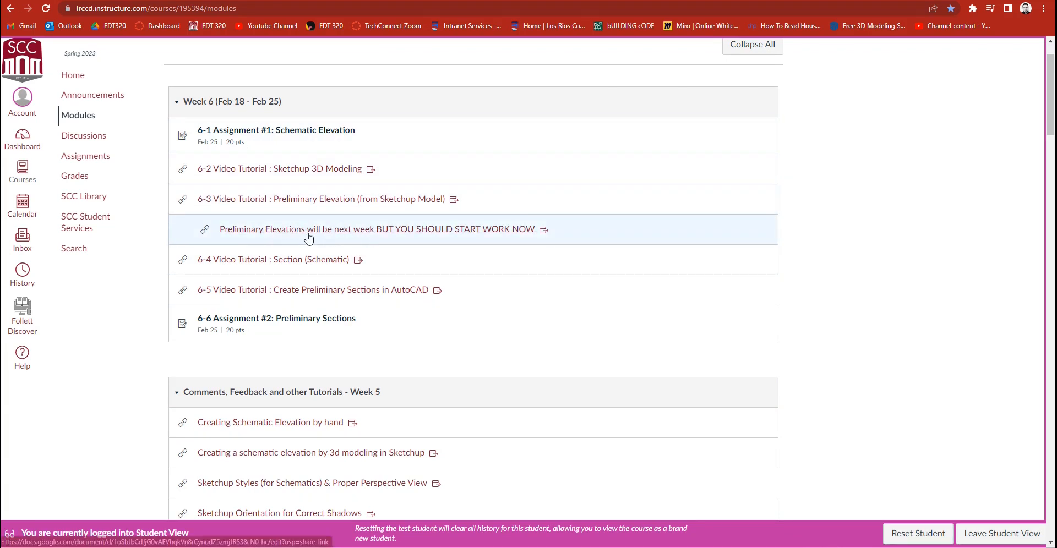
click(399, 231)
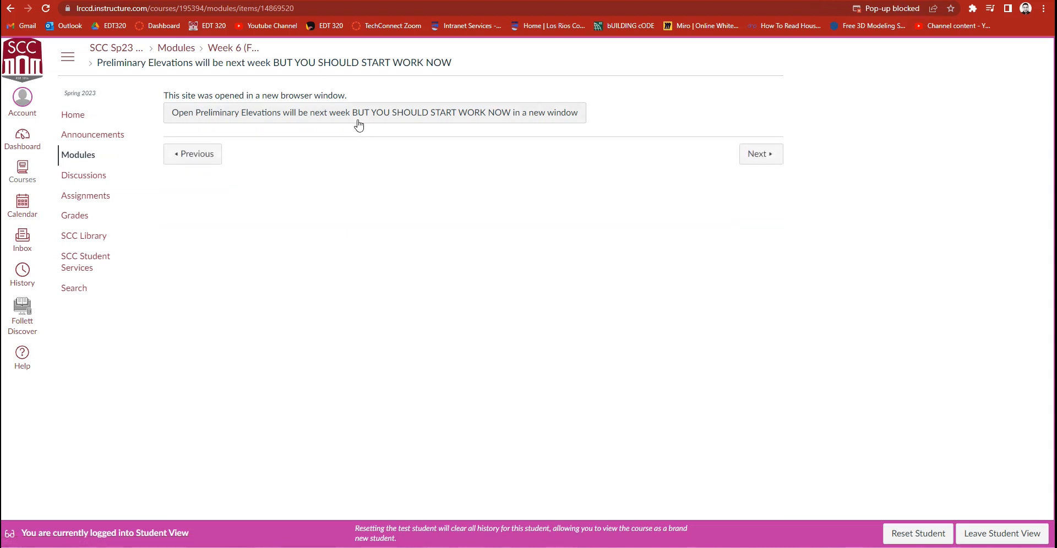
click(357, 118)
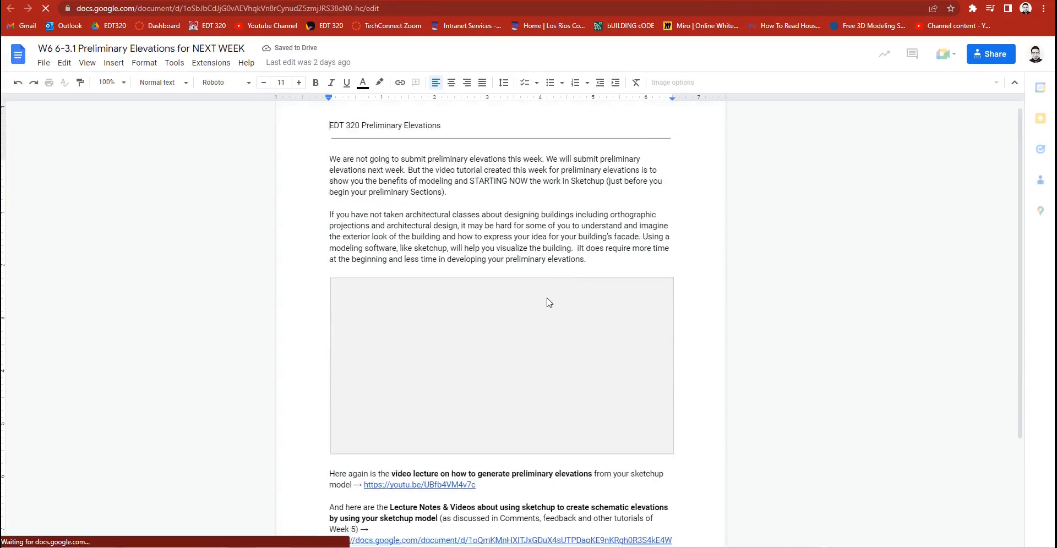
scroll(549, 303, down, 1)
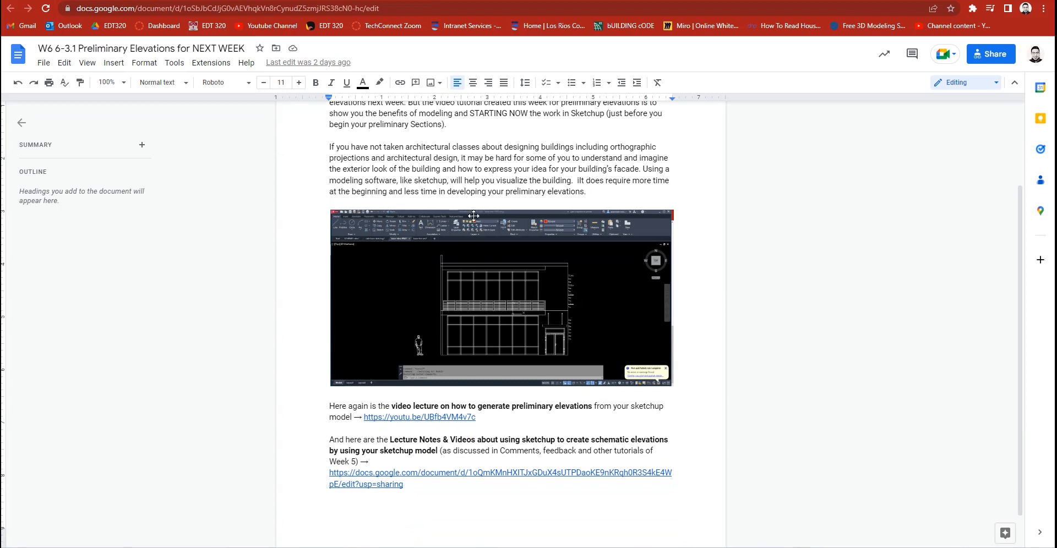
scroll(521, 326, down, 1)
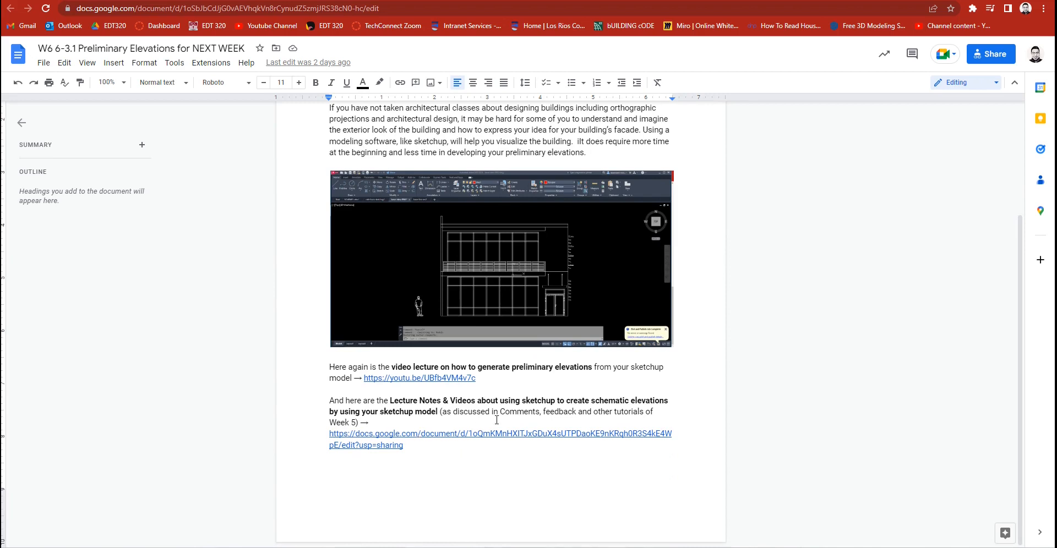
- Open the linked "W5 Comments, Feedback and other Tutorials 1 Sketchup" document and review its five tutorial sections
click(429, 433)
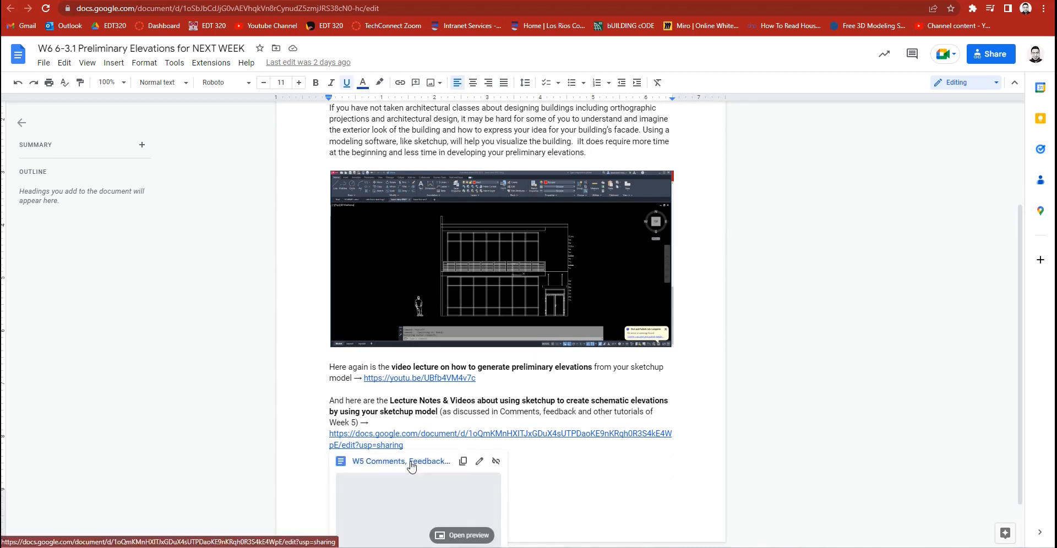
click(412, 463)
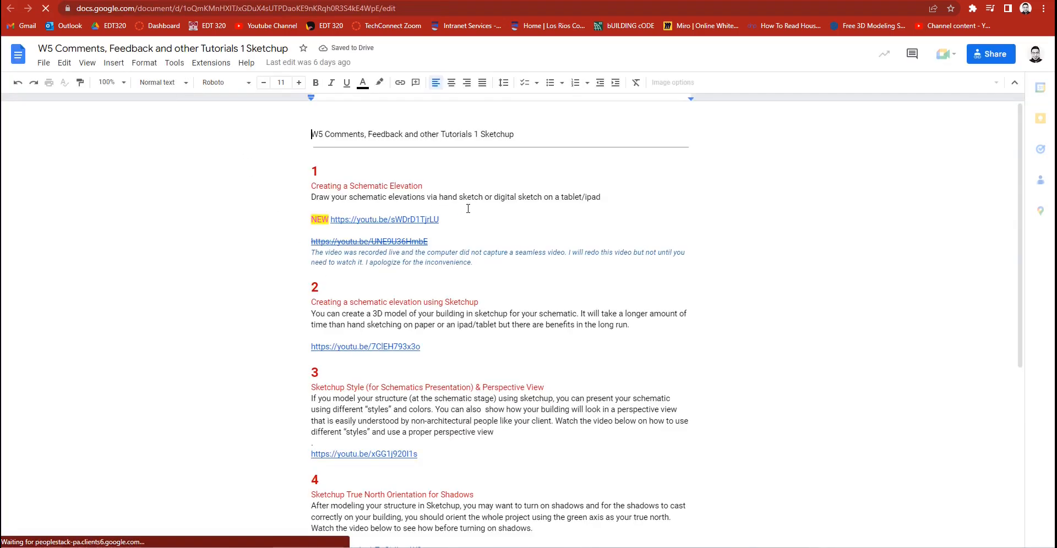
scroll(490, 202, down, 1)
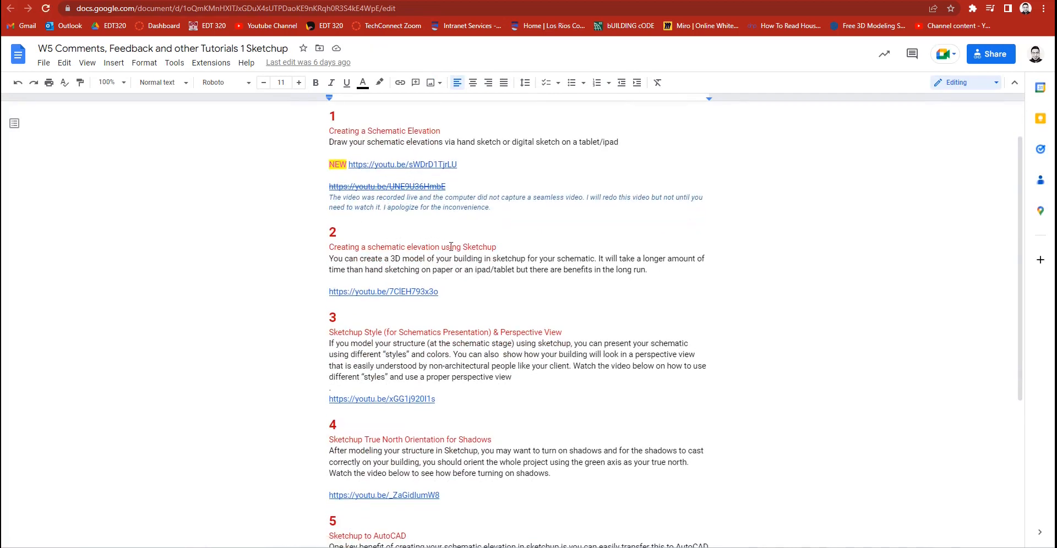
scroll(413, 308, down, 4)
scroll(417, 341, up, 3)
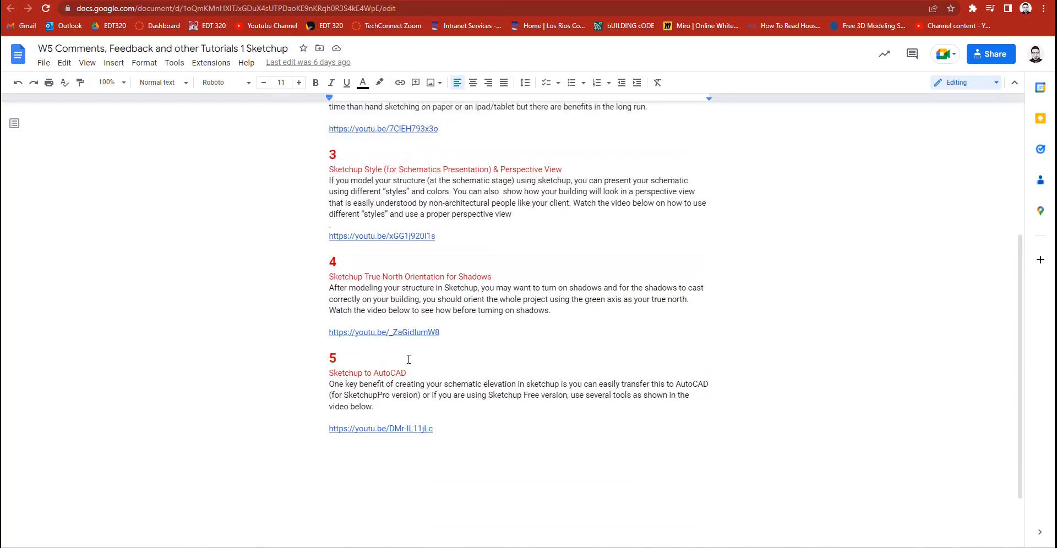
scroll(419, 352, up, 2)
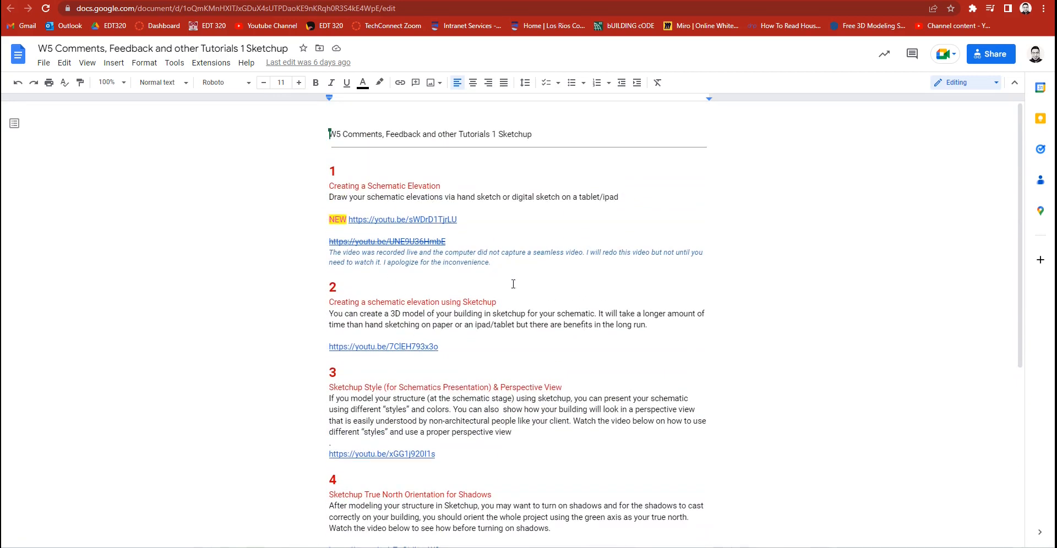
- Switch to the base-elev-PRO drawing in AutoCAD and view the floor plan together with the elevation below it
mouse_move(471, 547)
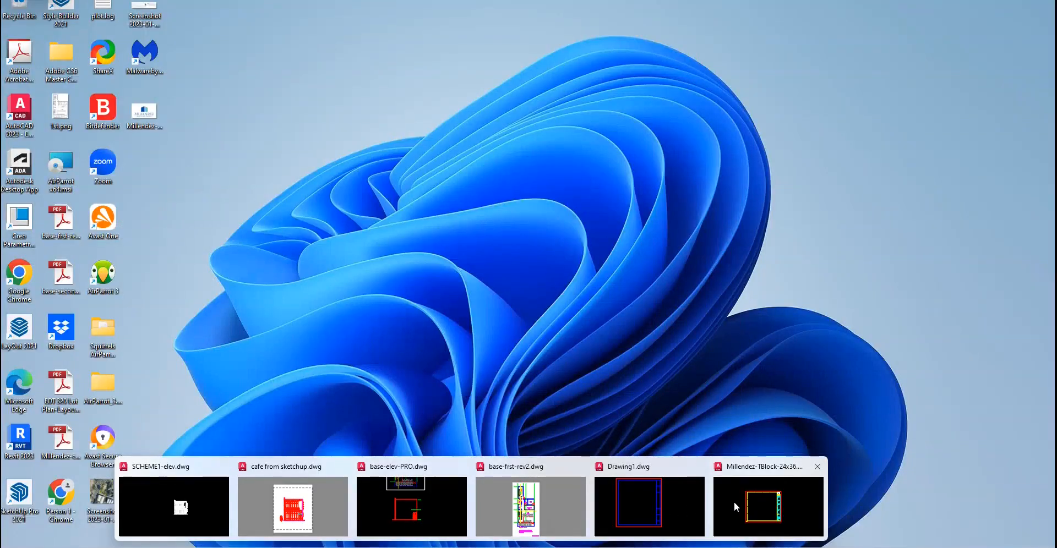
click(439, 511)
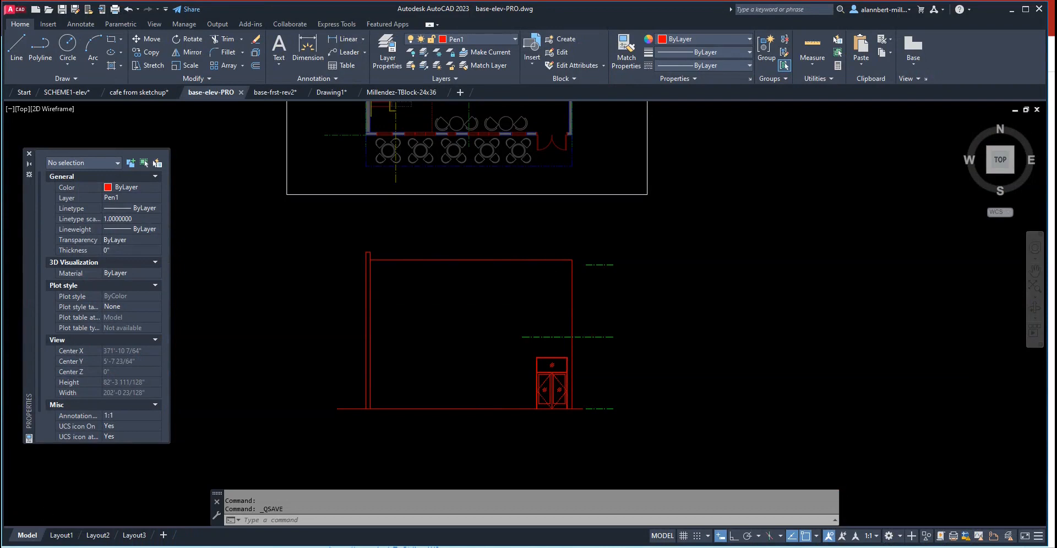
scroll(453, 236, up, 2)
scroll(455, 250, down, 4)
middle_drag(462, 285, 483, 331)
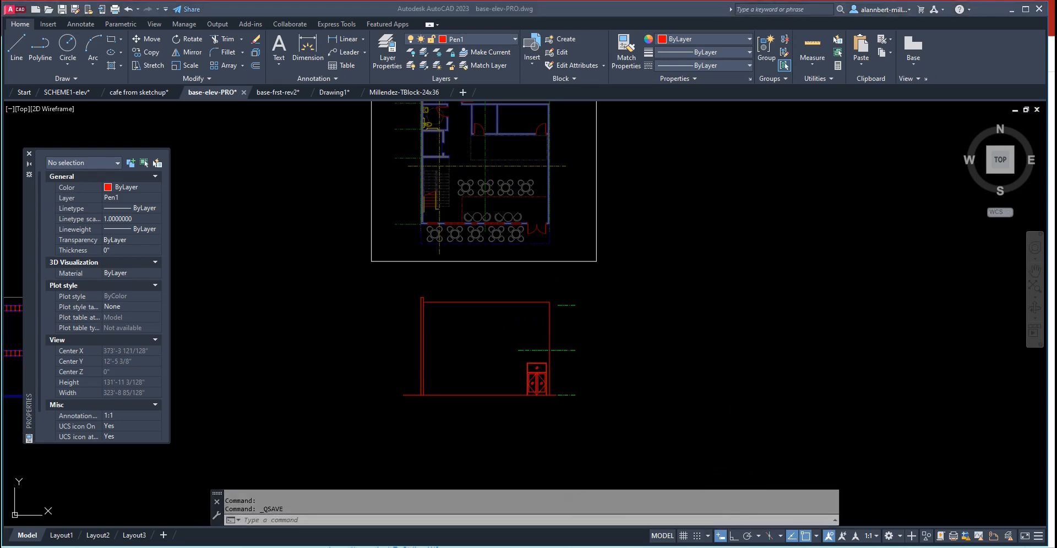
- Switch to the SCHEME1 model in SketchUp and show it in parallel projection from the standard front view
key(alt+Tab)
middle_drag(616, 303, 682, 238)
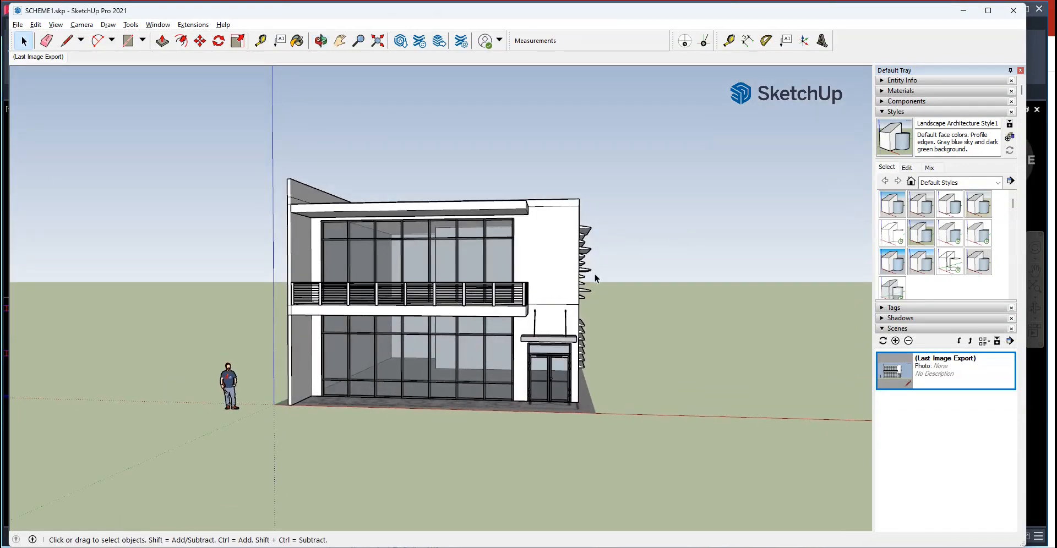
click(81, 25)
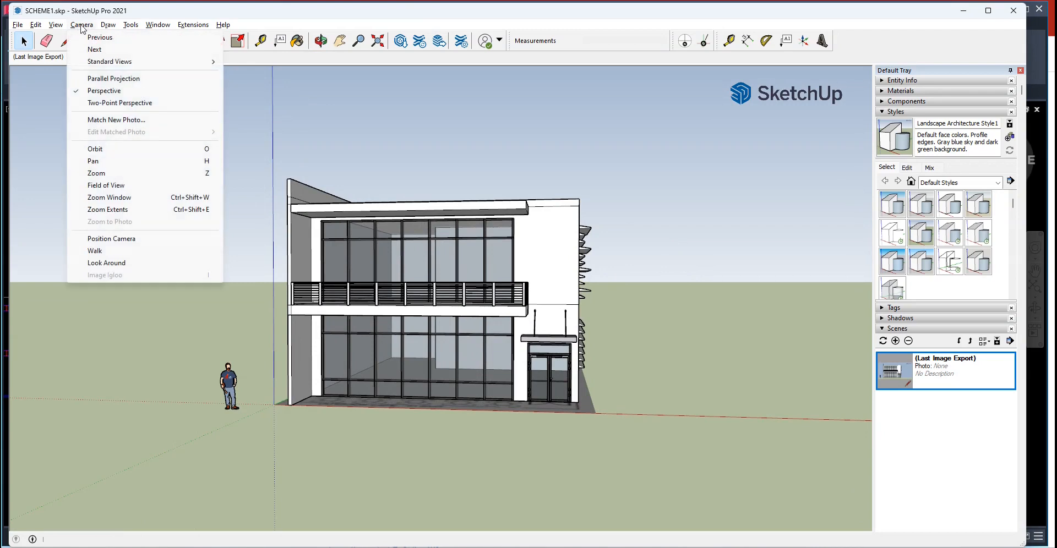
click(118, 79)
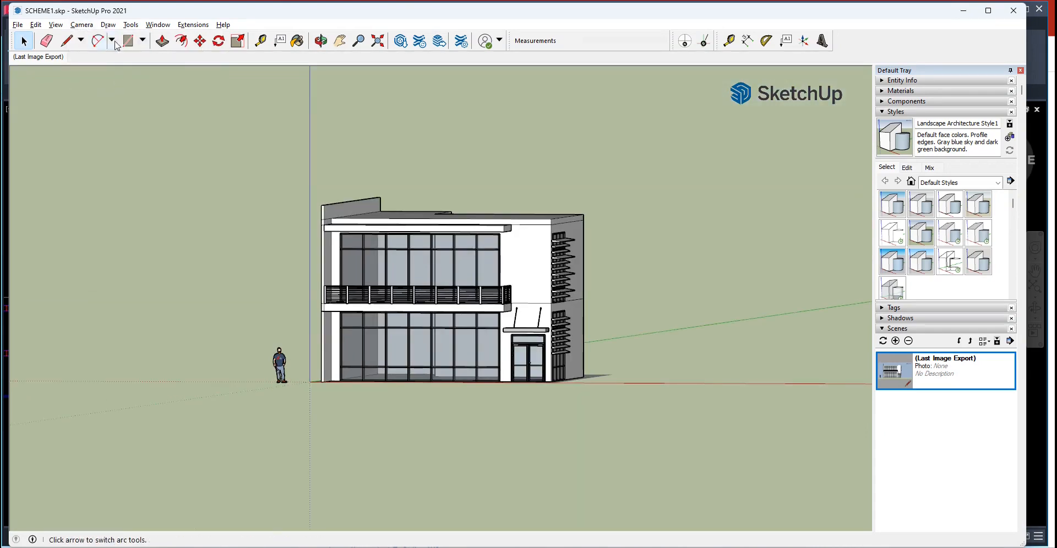
click(91, 27)
mouse_move(121, 61)
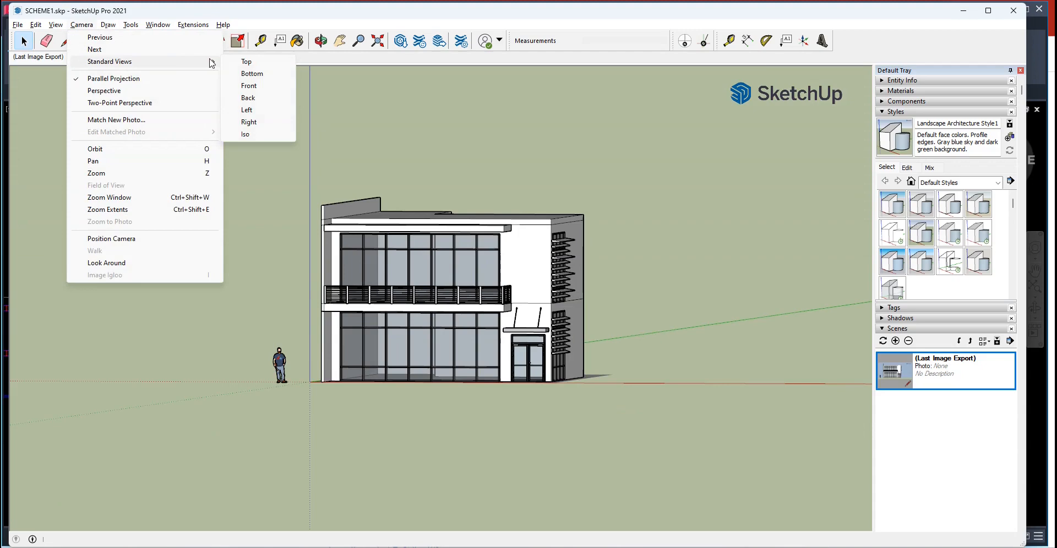
click(255, 86)
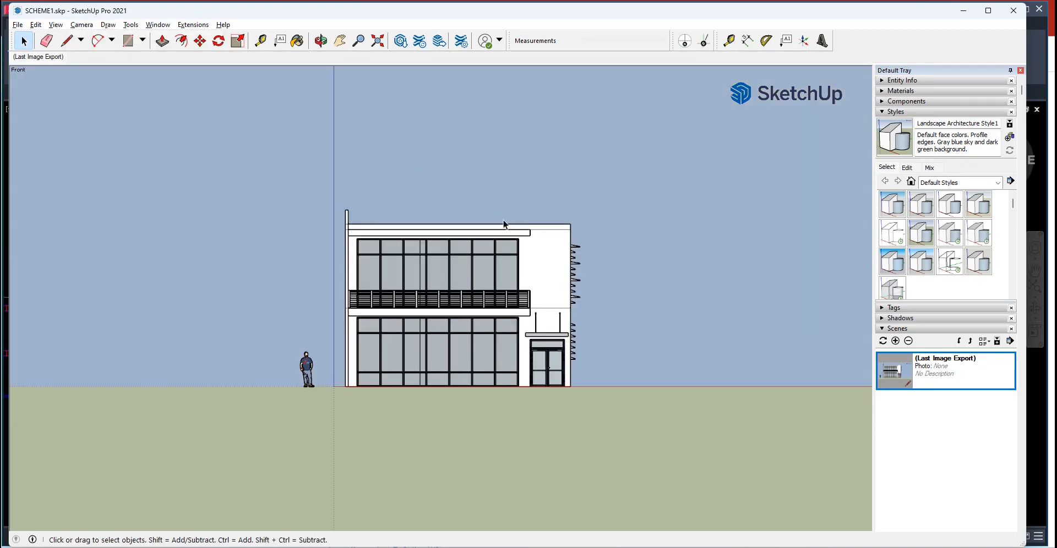
scroll(548, 271, up, 5)
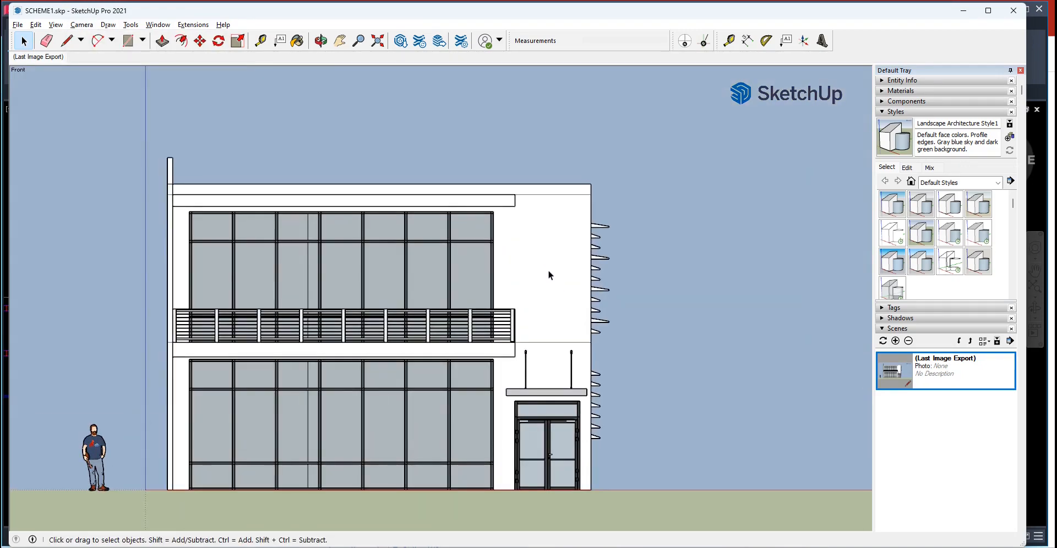
- Check the AutoCAD DWG file type for a 2D graphic export of the front view, and cancel the export
click(18, 26)
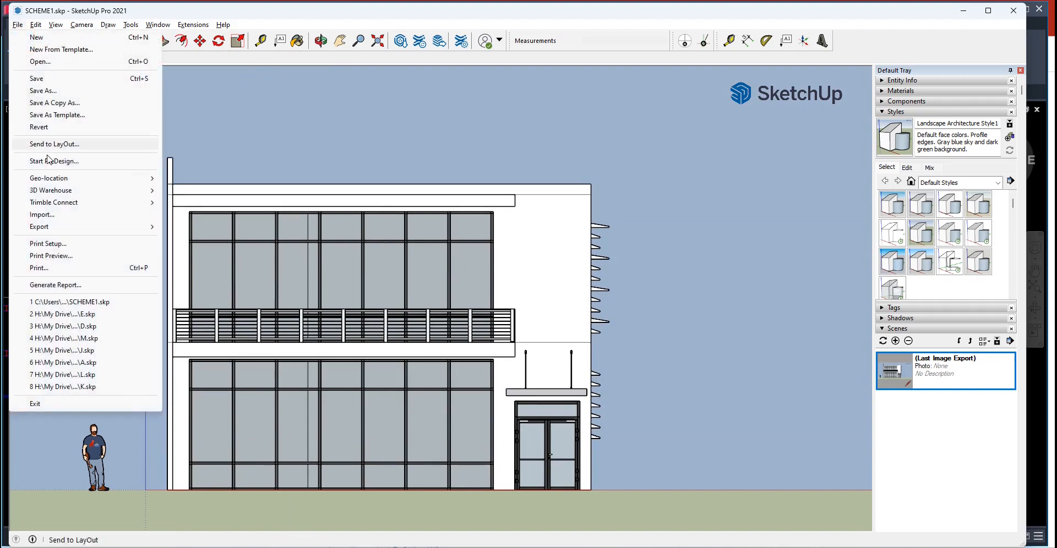
mouse_move(57, 232)
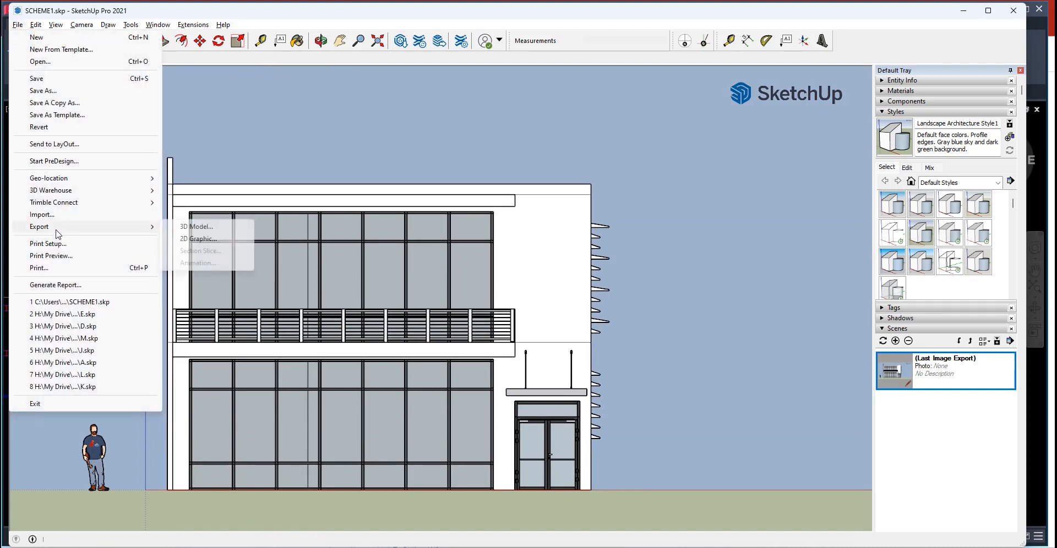
click(191, 239)
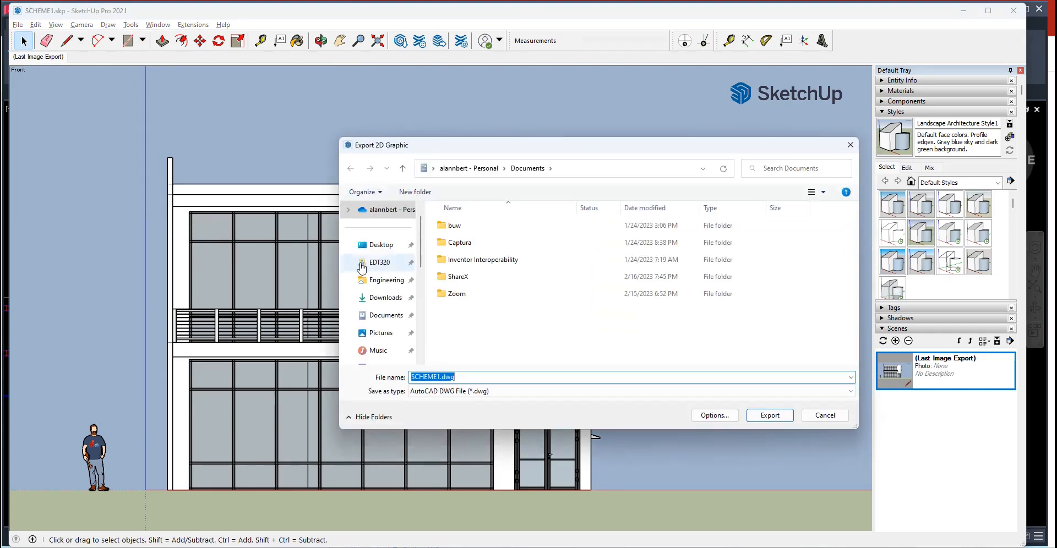
click(485, 391)
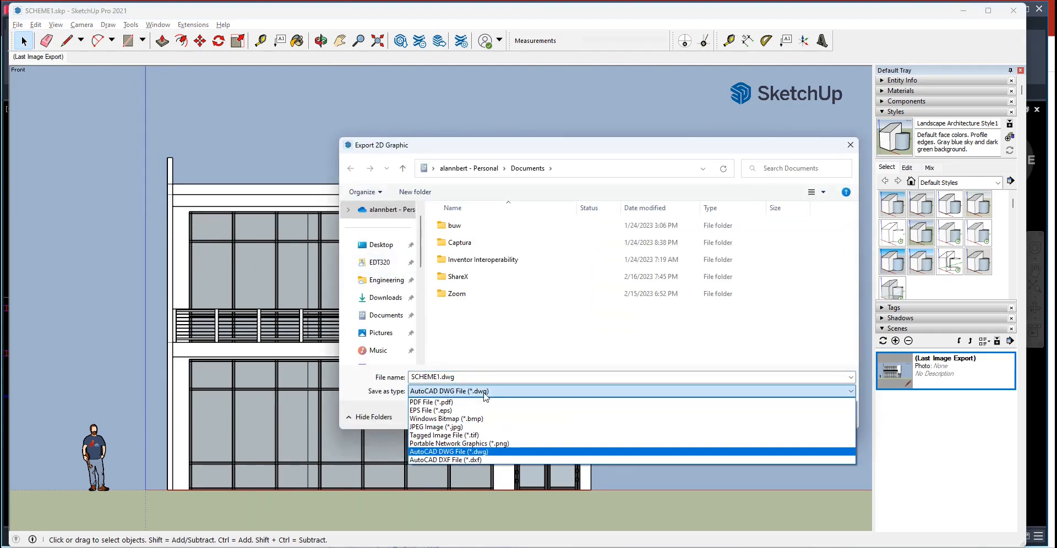
click(485, 395)
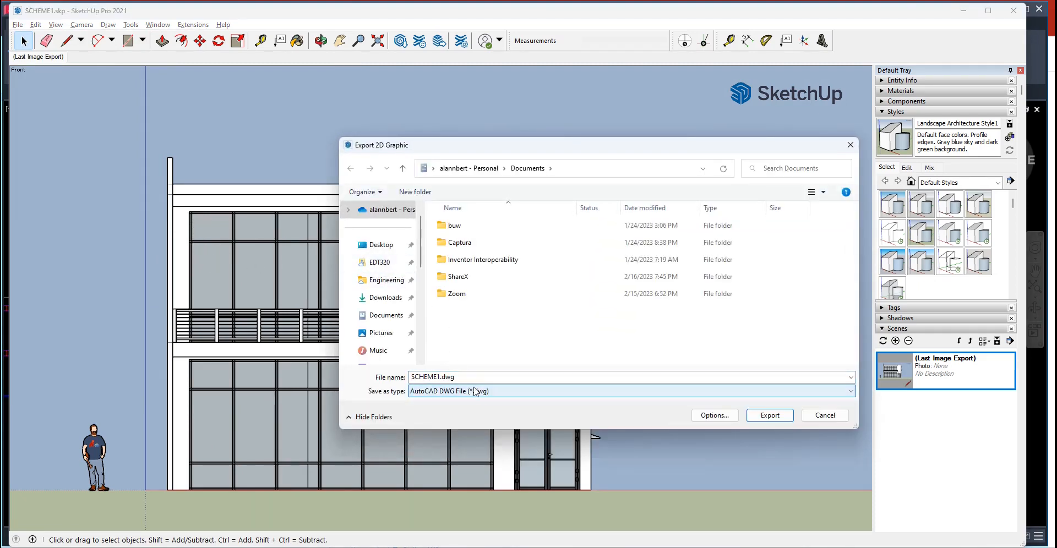
click(823, 417)
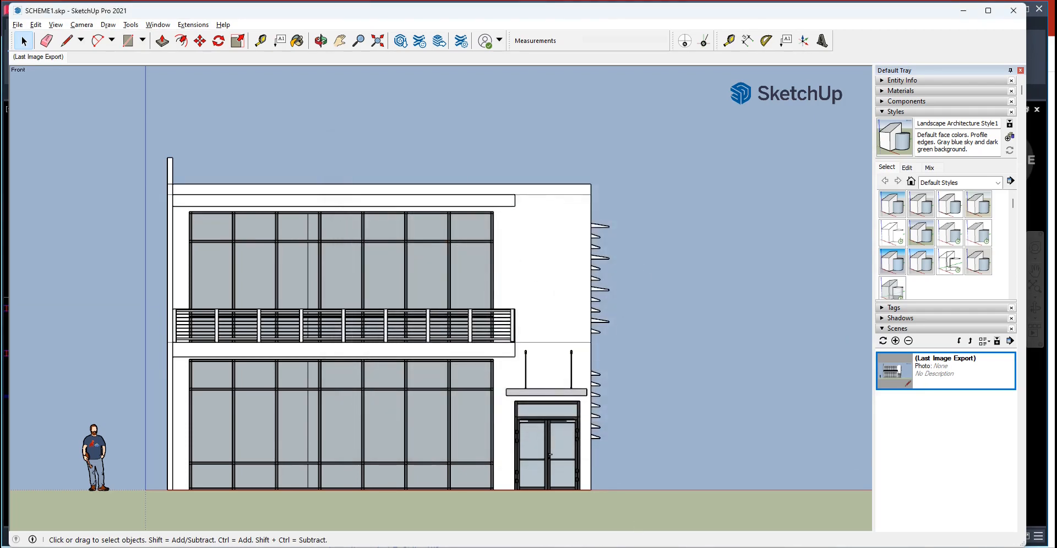
- Return to base-elev-PRO in AutoCAD and examine the building sections and the white front elevation brought in from SketchUp
click(471, 547)
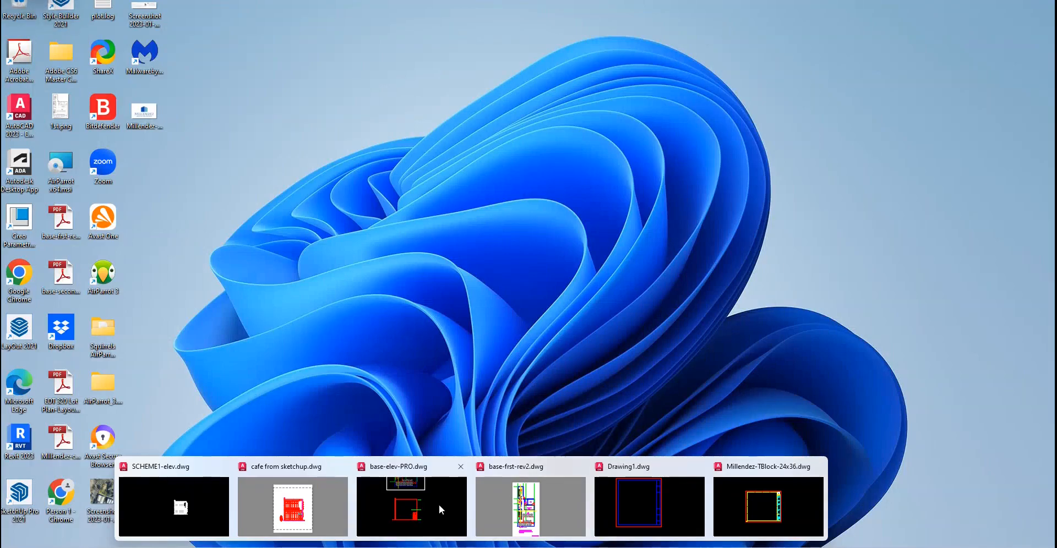
click(439, 508)
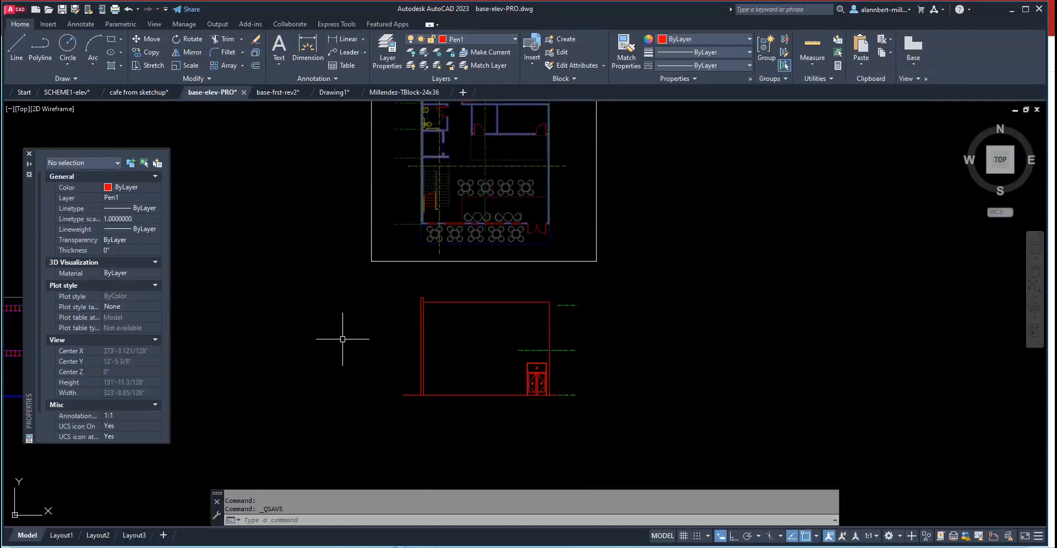
middle_drag(271, 323, 676, 334)
scroll(209, 305, up, 2)
middle_drag(210, 304, 632, 304)
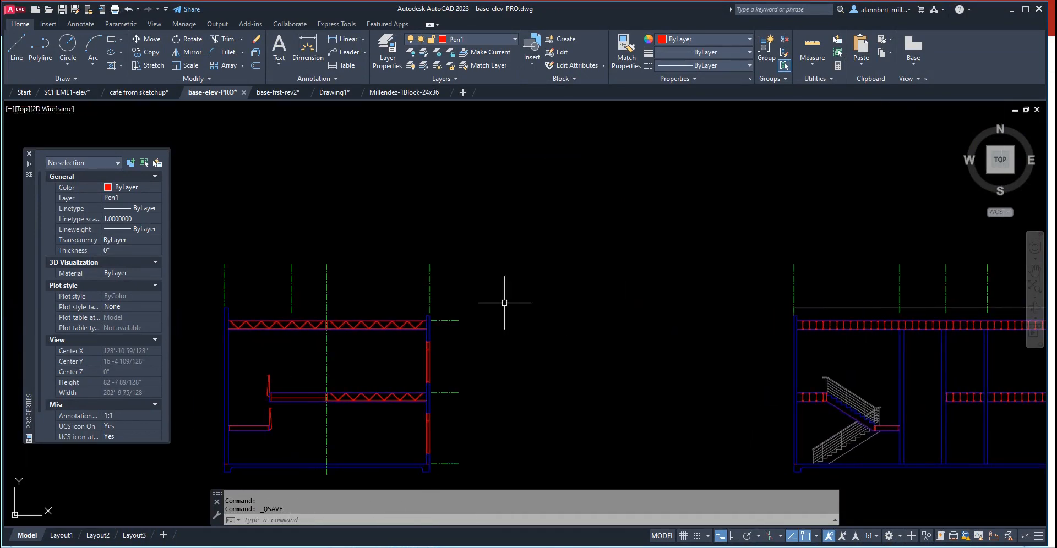
scroll(298, 298, down, 2)
middle_drag(298, 298, 664, 284)
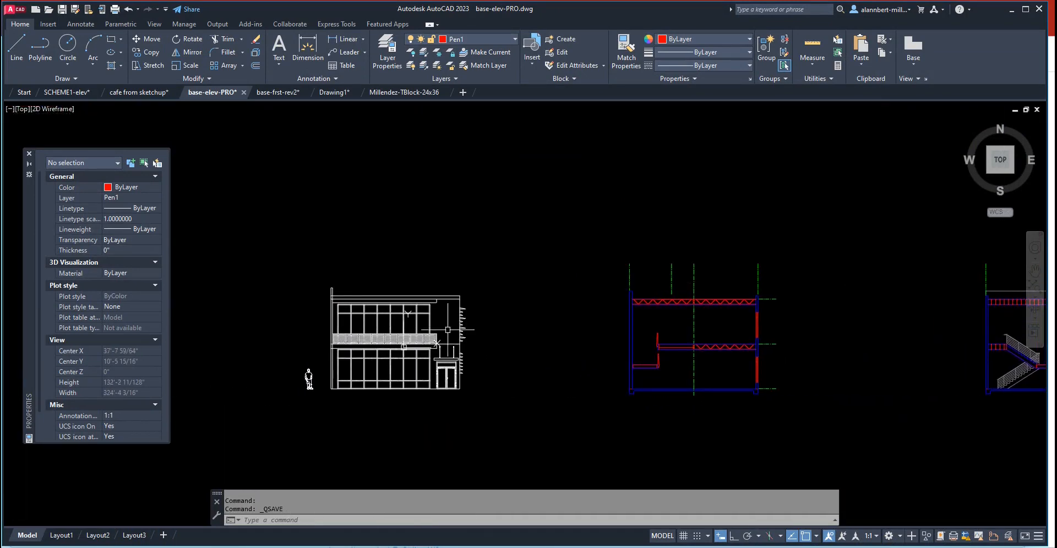
scroll(462, 330, up, 3)
middle_drag(472, 330, 642, 335)
scroll(693, 255, down, 3)
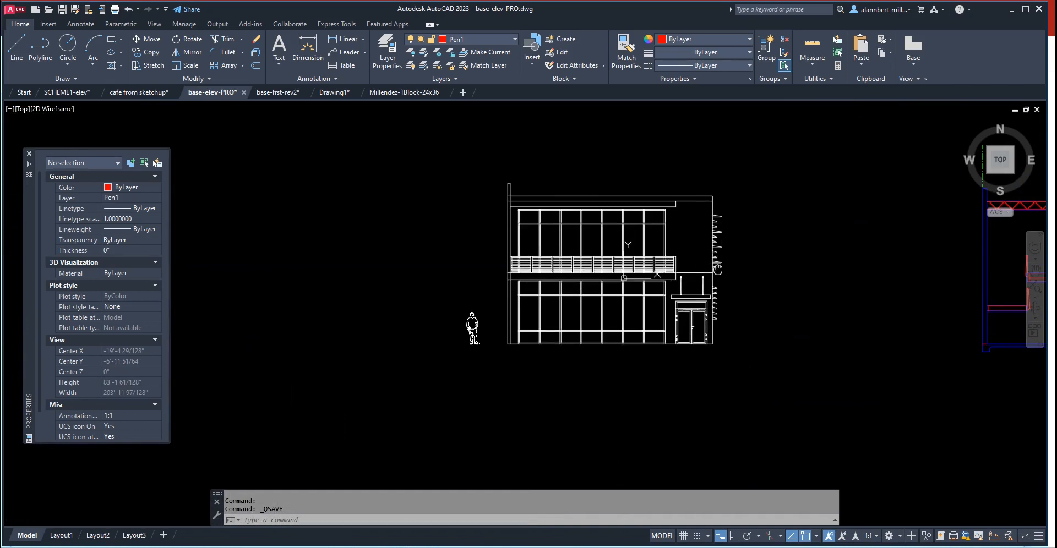
middle_drag(717, 269, 628, 307)
scroll(496, 277, up, 3)
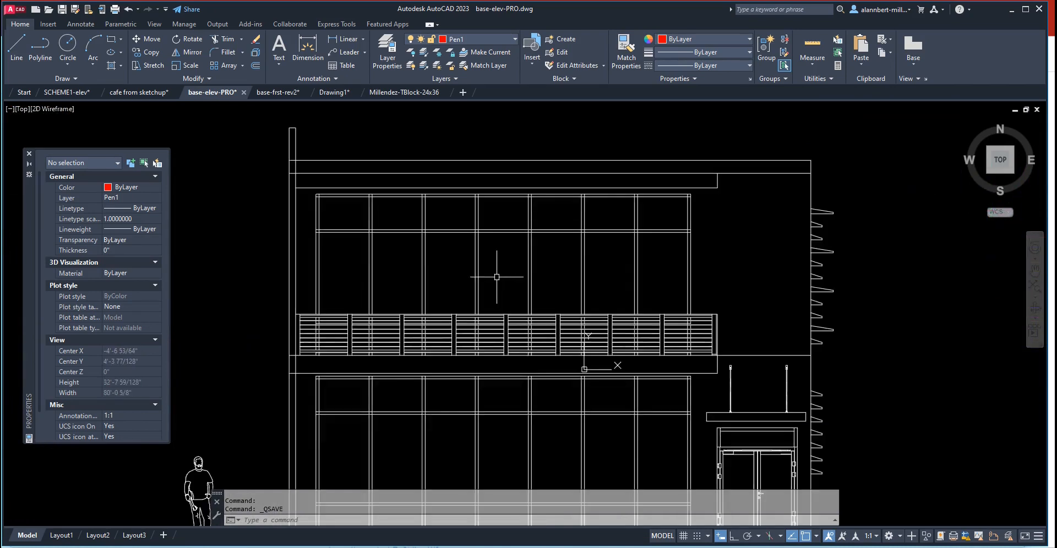
scroll(497, 277, down, 3)
scroll(583, 279, up, 1)
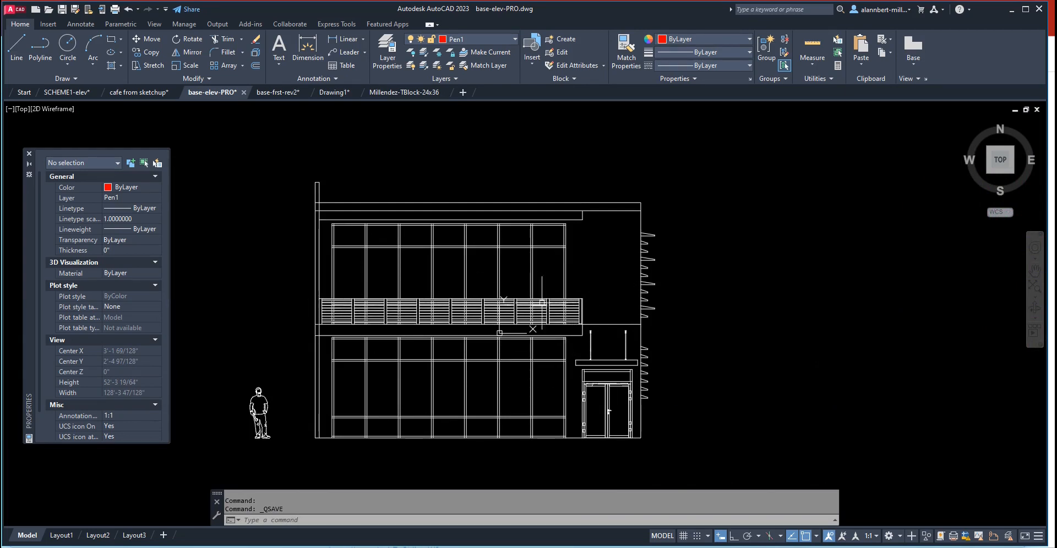
middle_drag(608, 288, 652, 289)
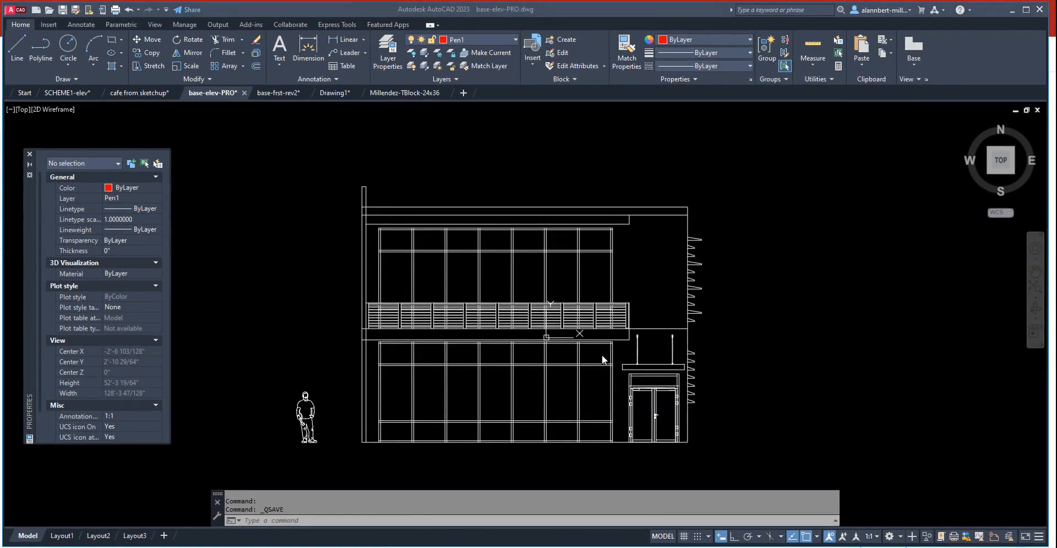
scroll(375, 234, down, 2)
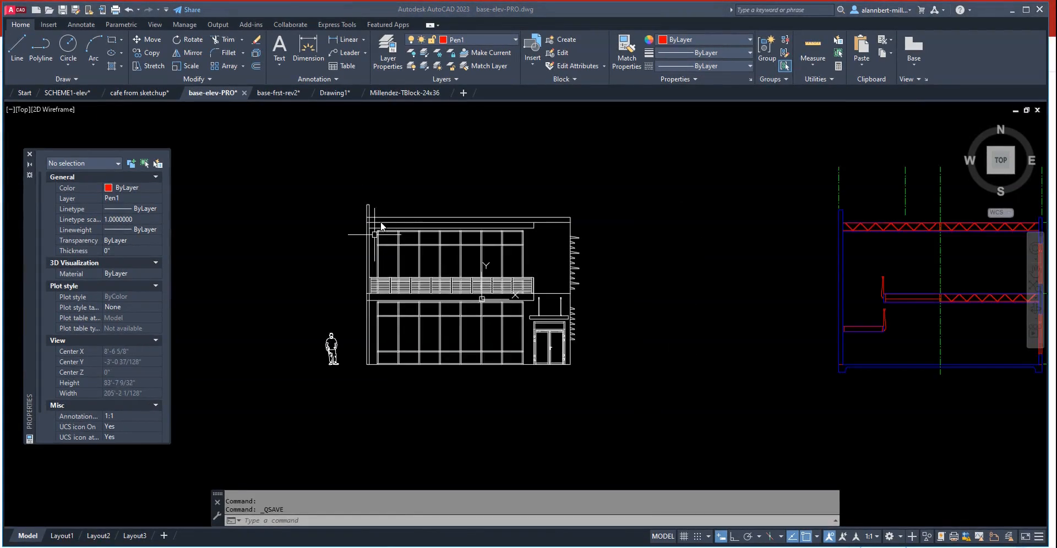
- Trim the roof parapet lines that run across the tall wall at the left end of the white elevation
scroll(380, 213, up, 2)
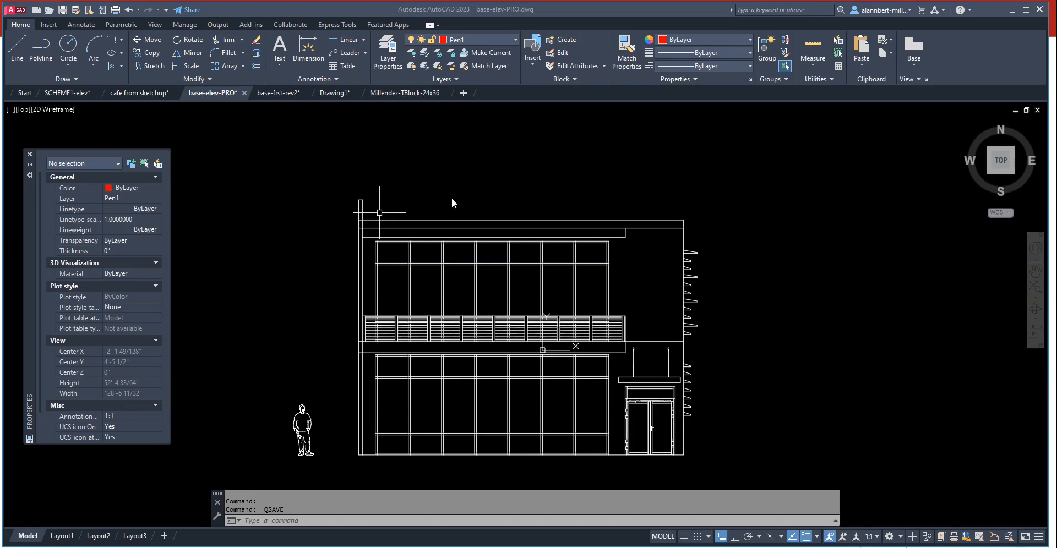
scroll(365, 229, up, 6)
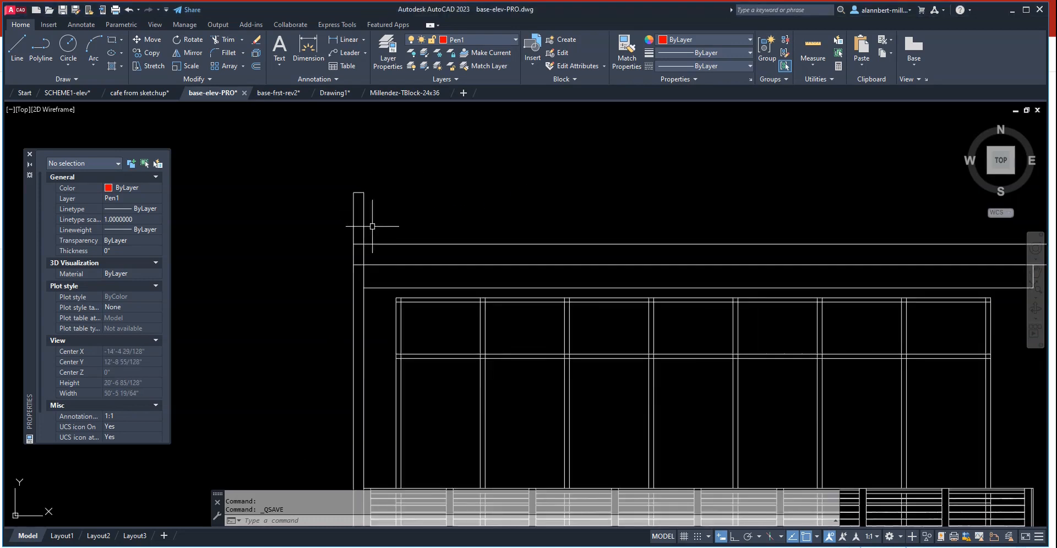
text(tr)
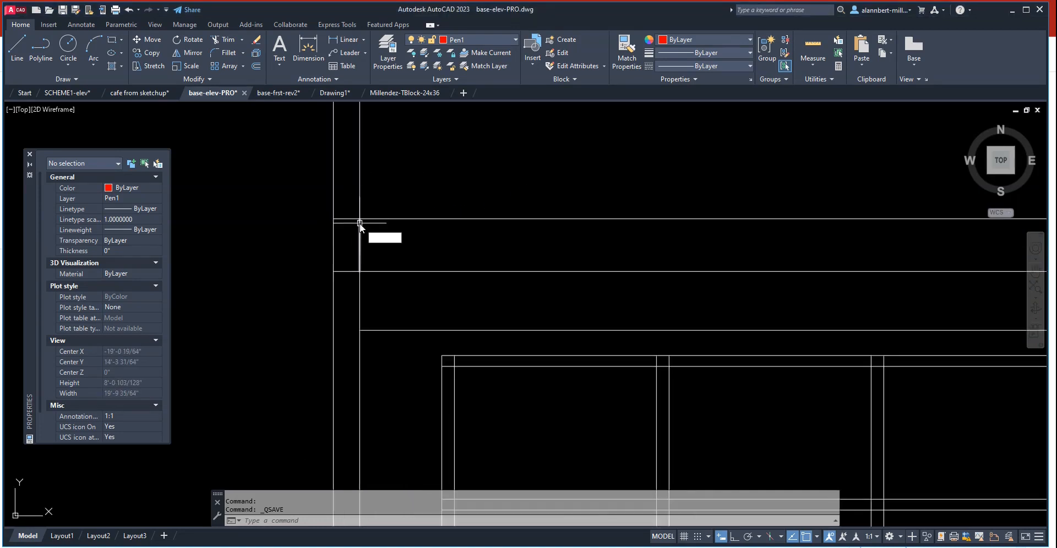
key(Return)
click(352, 218)
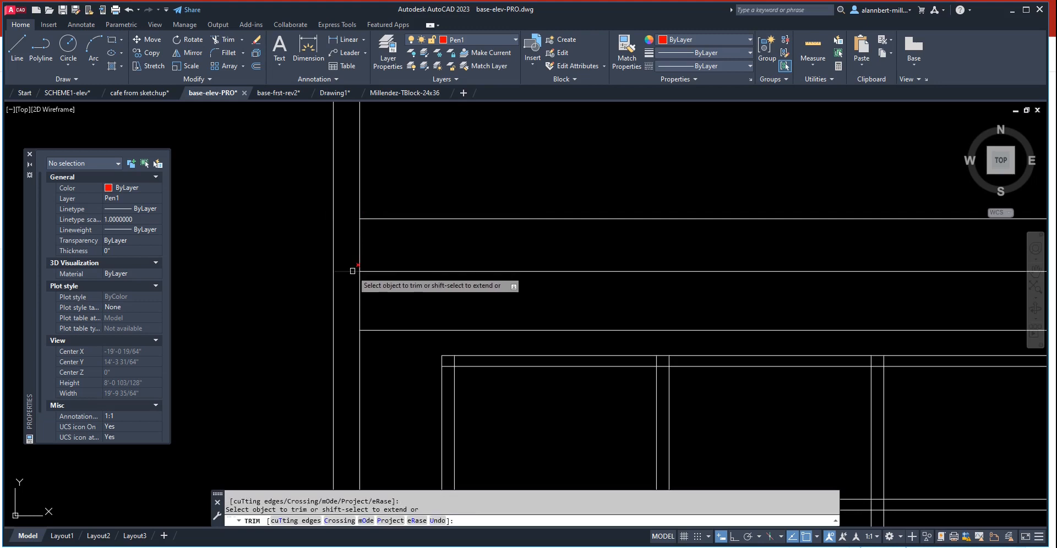
click(357, 273)
- Trim the overlapping inner frame lines at the upper-right corner of the upper-floor window
scroll(538, 313, down, 5)
scroll(650, 342, up, 4)
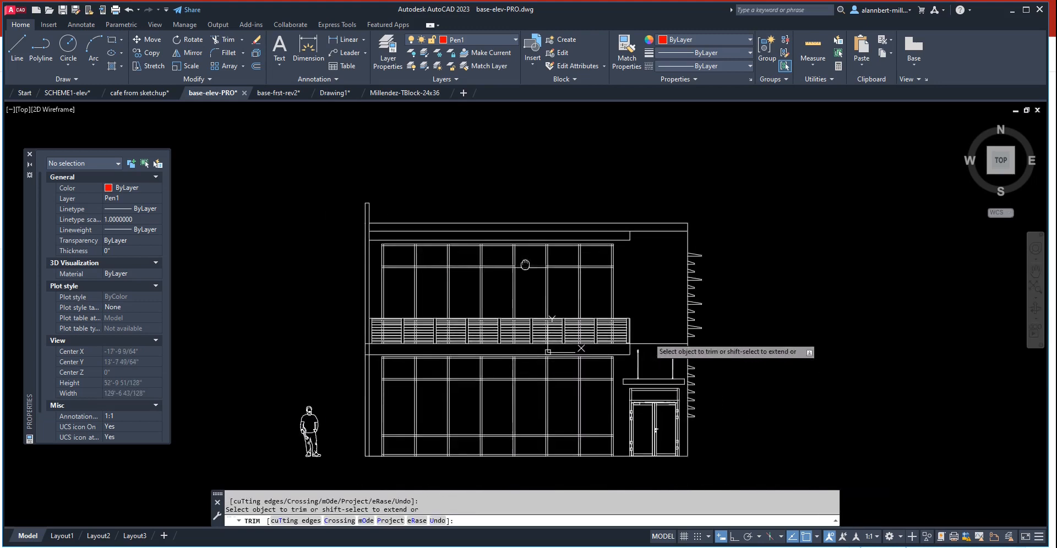
scroll(515, 234, up, 6)
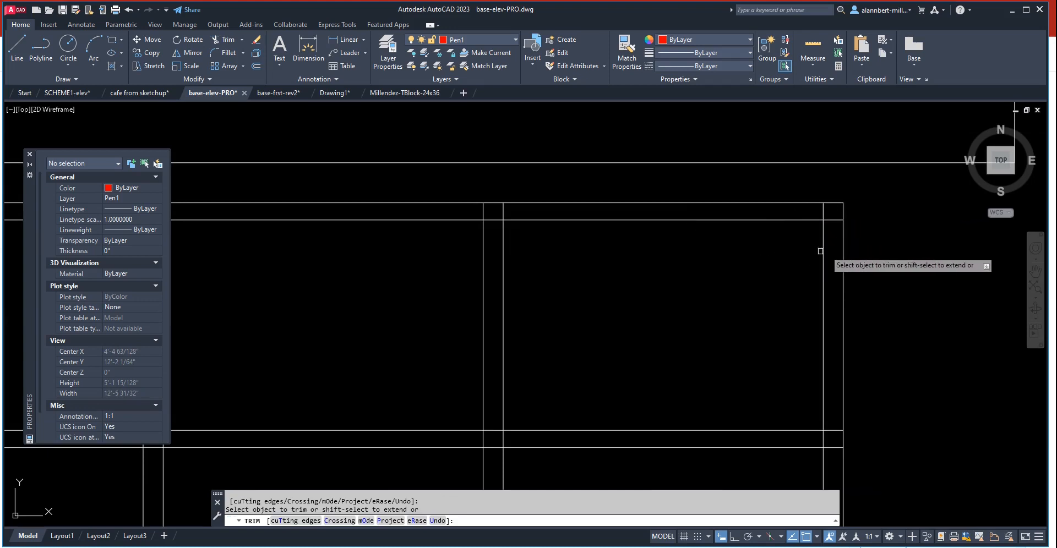
click(826, 213)
click(829, 220)
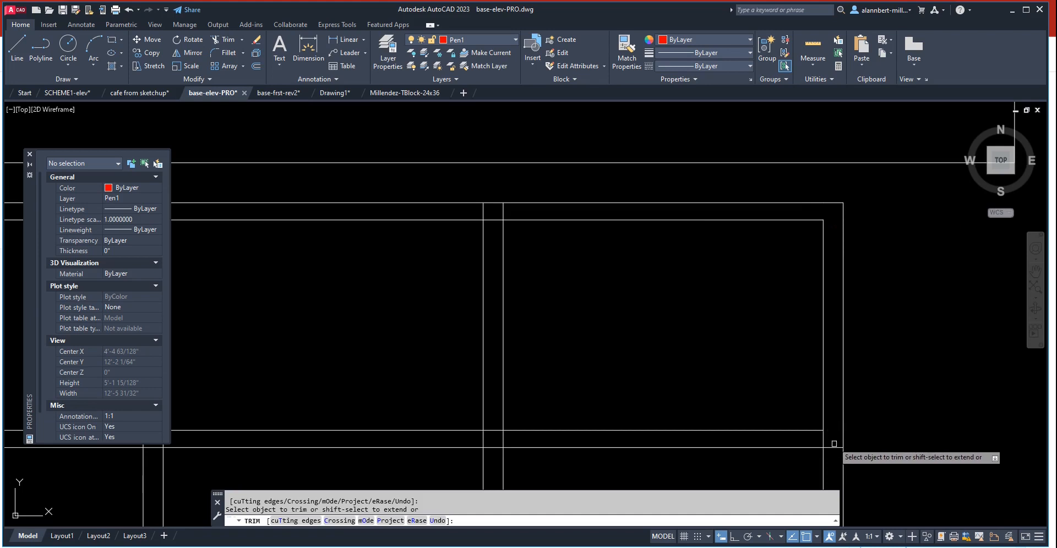
- Fence-trim the vertical mullion lines between the two transom lines across the full width of the upper-floor window
scroll(830, 428, down, 3)
middle_drag(752, 390, 792, 382)
scroll(741, 389, up, 6)
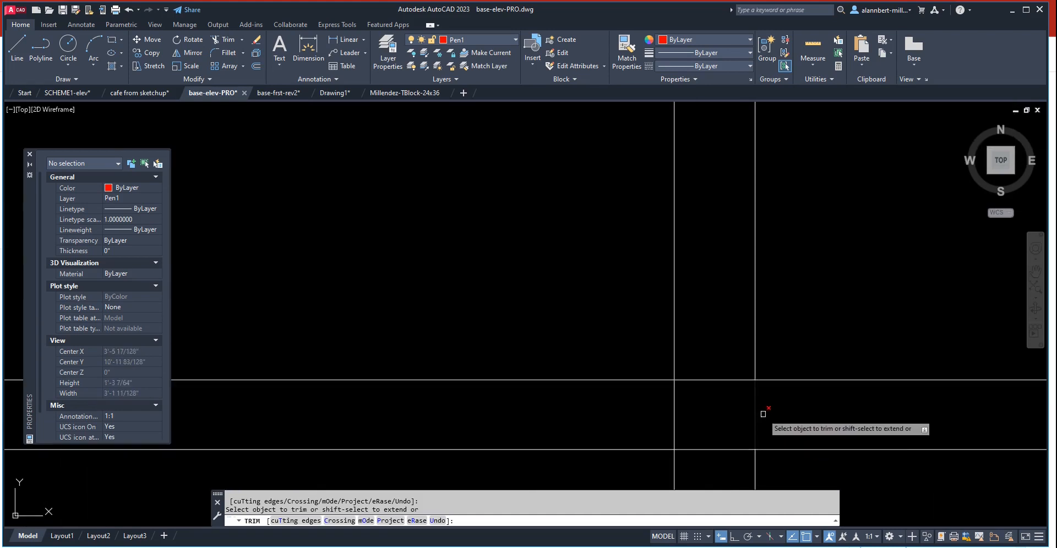
scroll(767, 414, down, 2)
text(f)
key(Return)
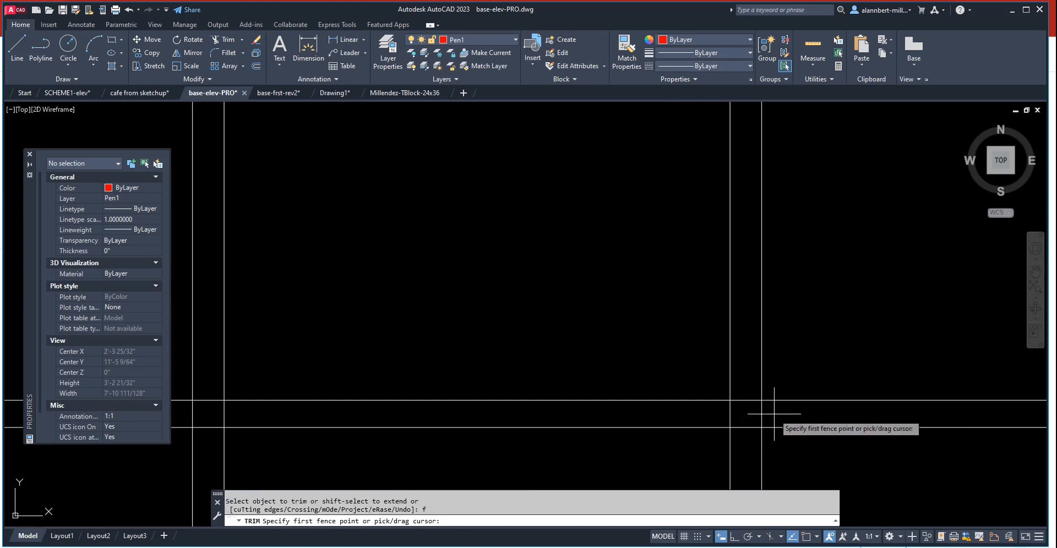
click(770, 414)
scroll(473, 419, down, 5)
middle_drag(263, 411, 602, 404)
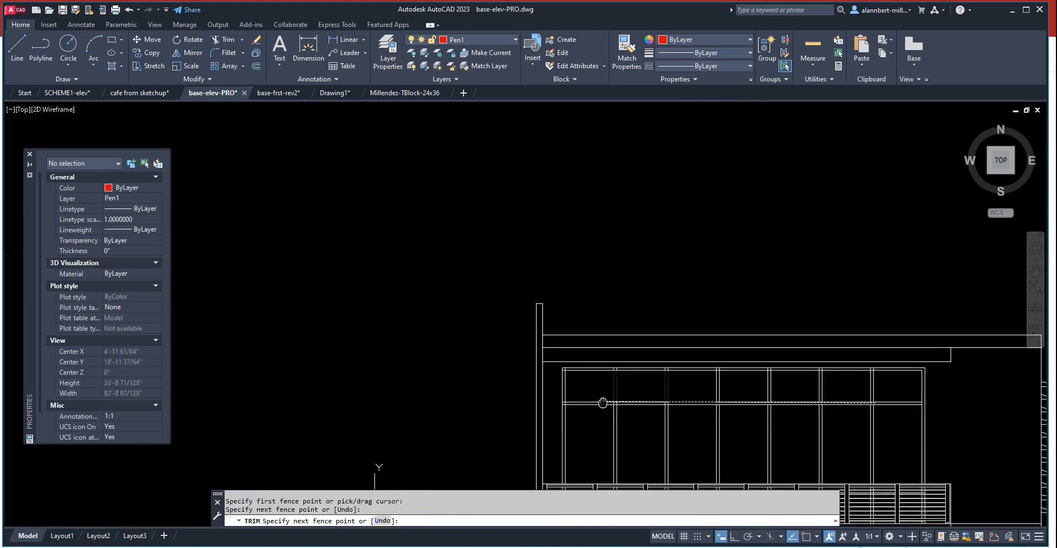
scroll(484, 394, up, 3)
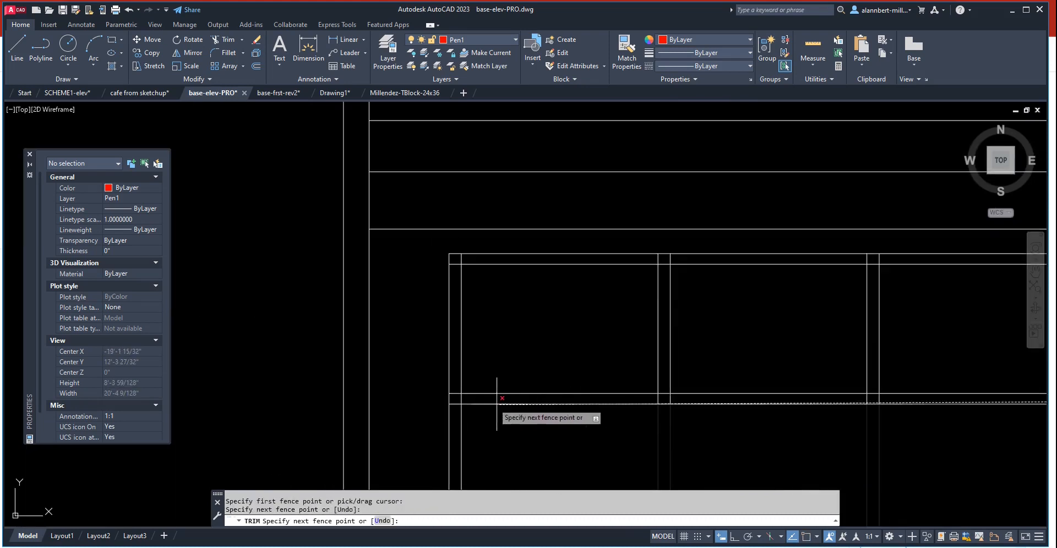
click(455, 397)
key(Return)
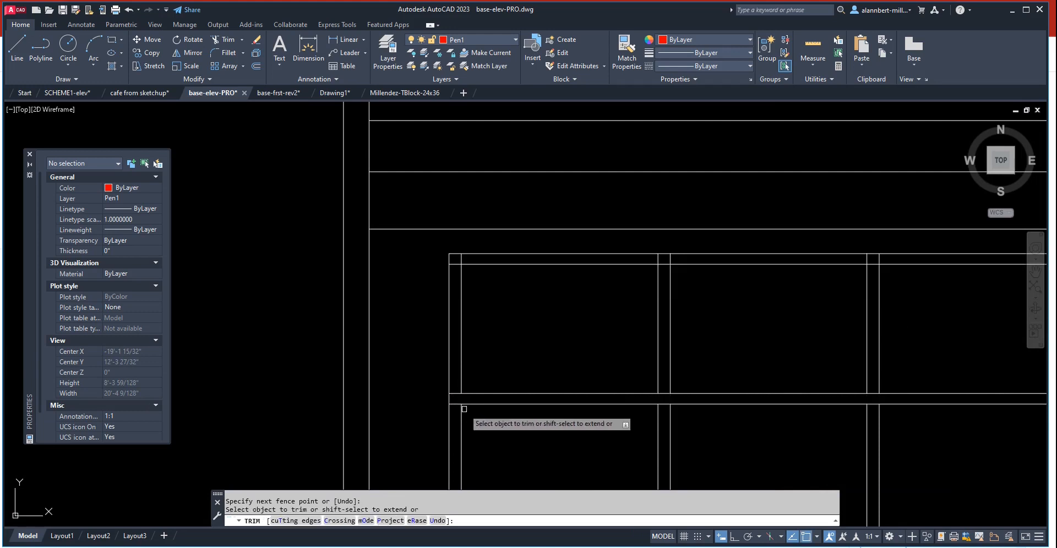
- Trim the overlapping head and transom line ends within the left jamb of the upper-floor window
click(452, 264)
click(461, 258)
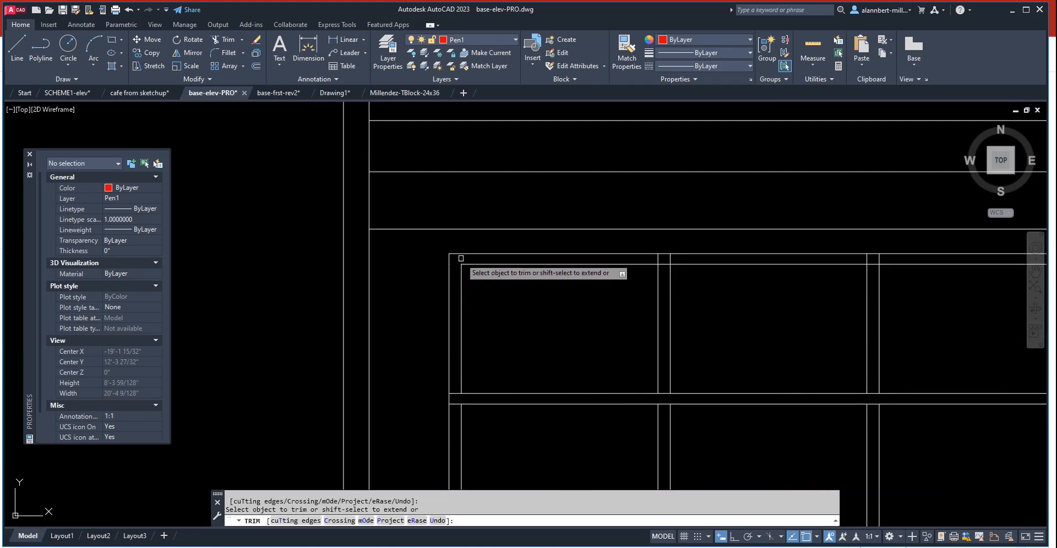
click(453, 392)
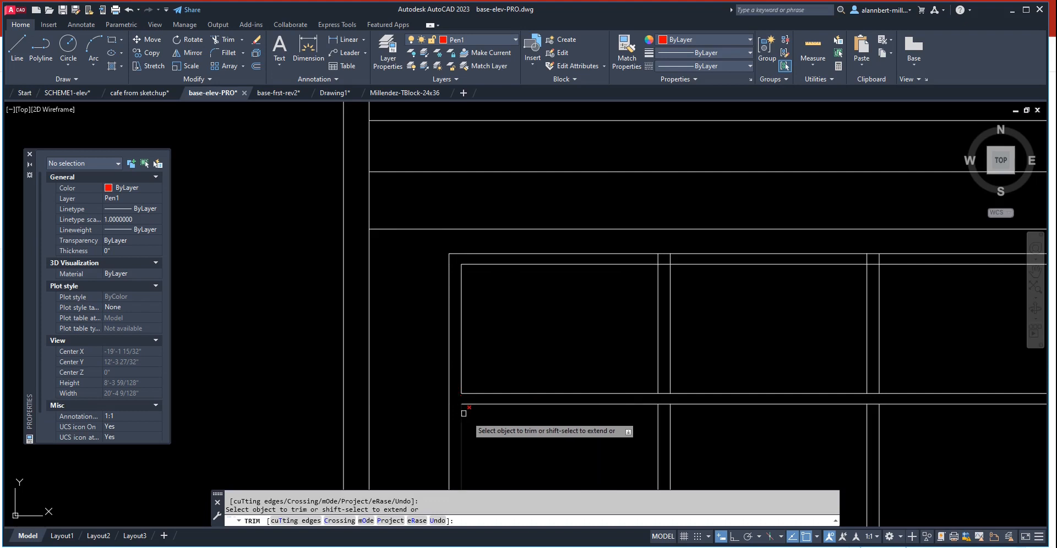
- Trim the overlapping lines where the first two mullions from the left meet the upper-floor window's head and transom
scroll(473, 421, down, 5)
middle_drag(569, 412, 498, 281)
scroll(463, 237, up, 6)
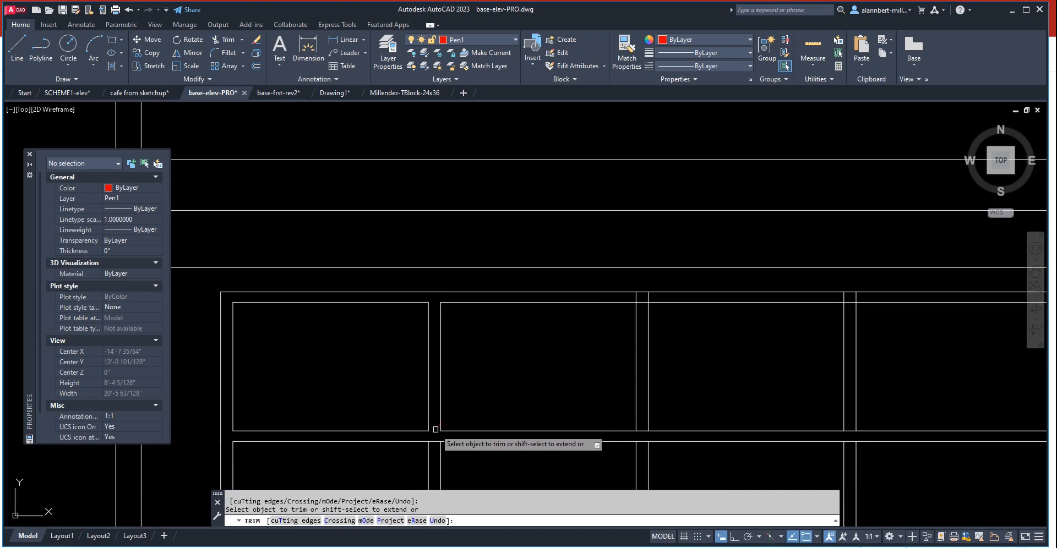
click(645, 430)
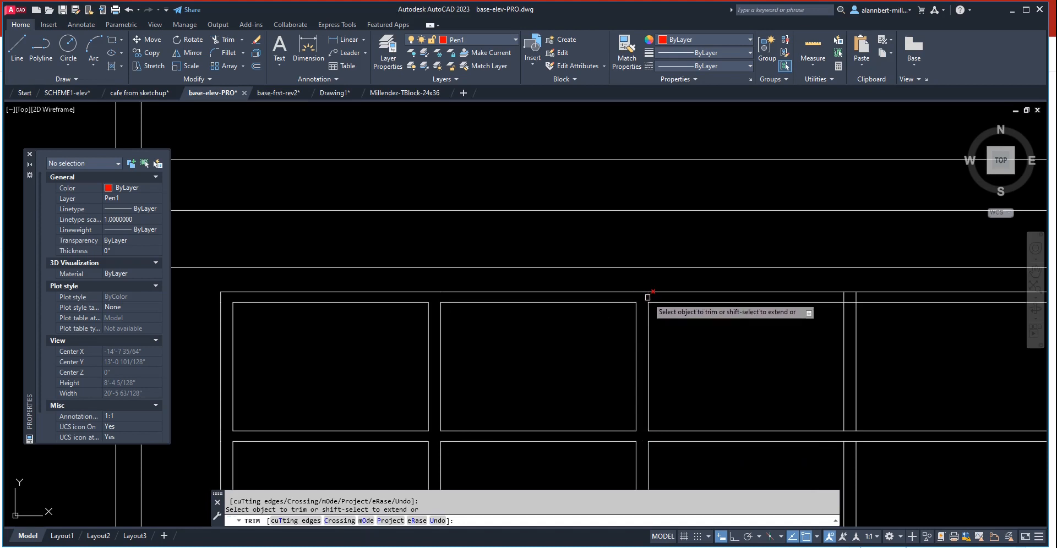
- Trim the overlapping lines where the third mullion from the left meets the upper-floor window's head and transom
scroll(809, 356, down, 4)
middle_drag(773, 360, 493, 347)
scroll(533, 345, up, 6)
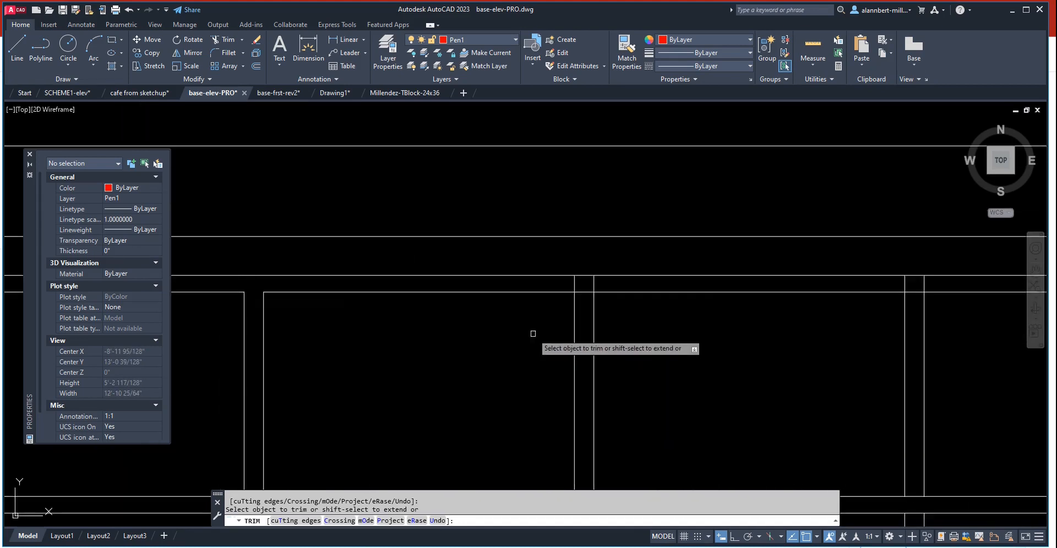
click(576, 284)
click(583, 291)
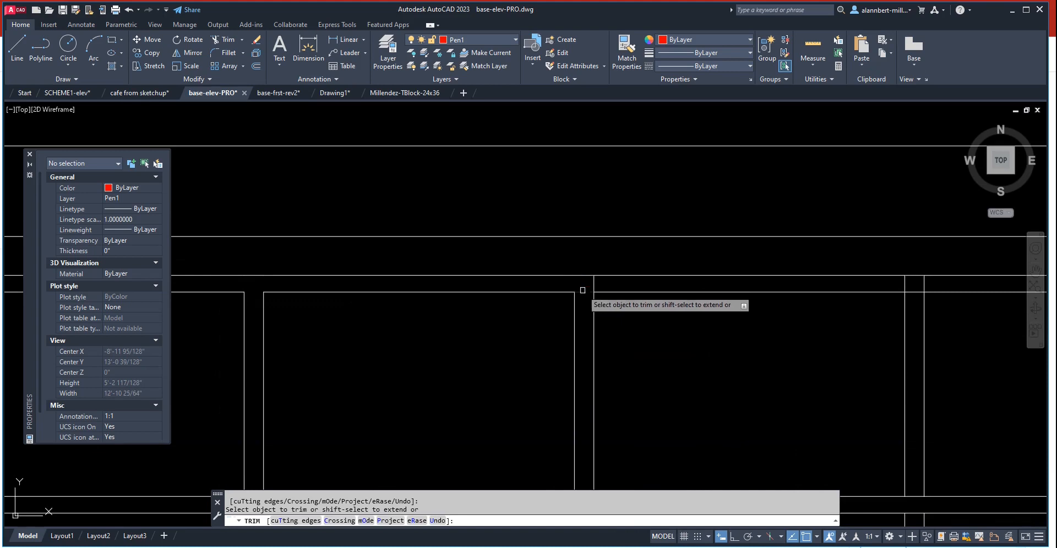
click(595, 282)
scroll(741, 317, down, 6)
middle_drag(758, 332, 554, 329)
scroll(554, 329, down, 2)
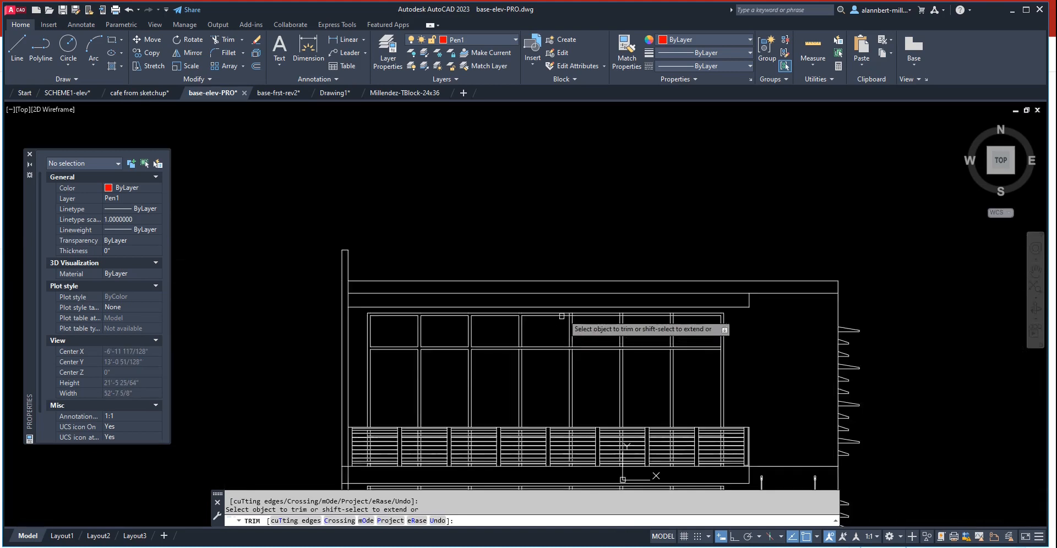
scroll(562, 314, up, 2)
scroll(491, 385, up, 6)
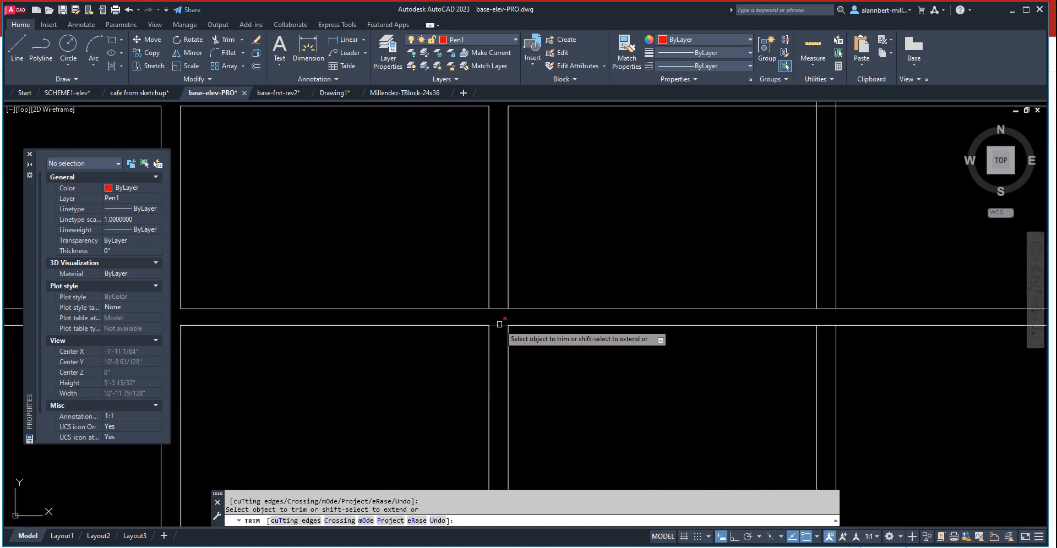
- Clean up the fourth mullion's joints by trimming the transom and head lines crossing it
scroll(799, 328, down, 5)
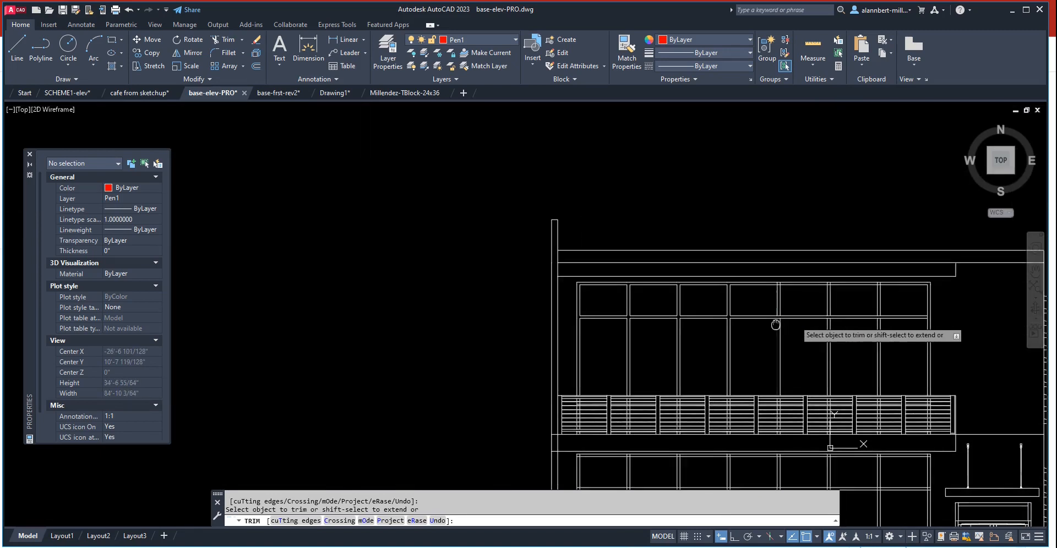
scroll(649, 339, up, 5)
click(662, 313)
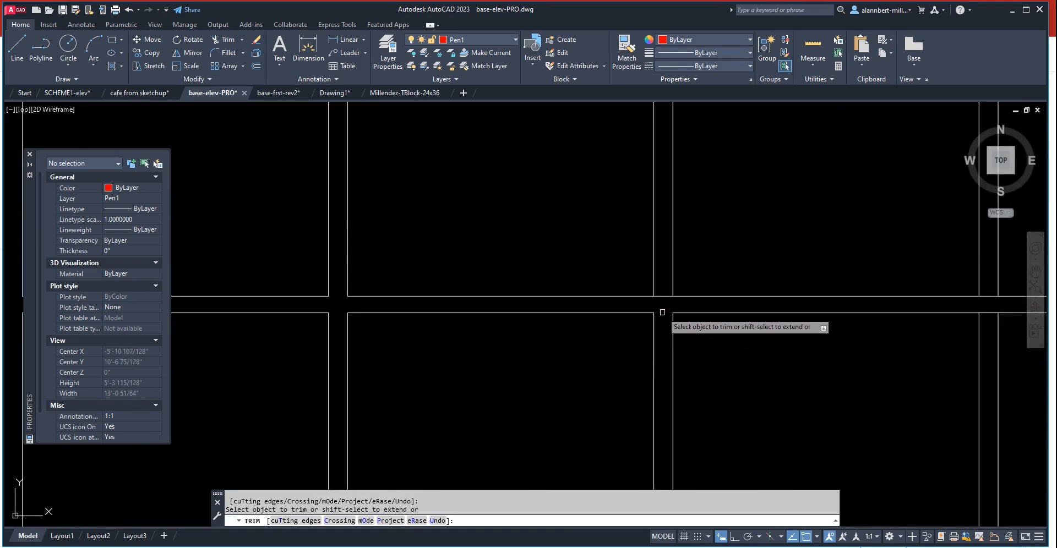
click(663, 296)
scroll(663, 264, down, 3)
scroll(641, 336, up, 5)
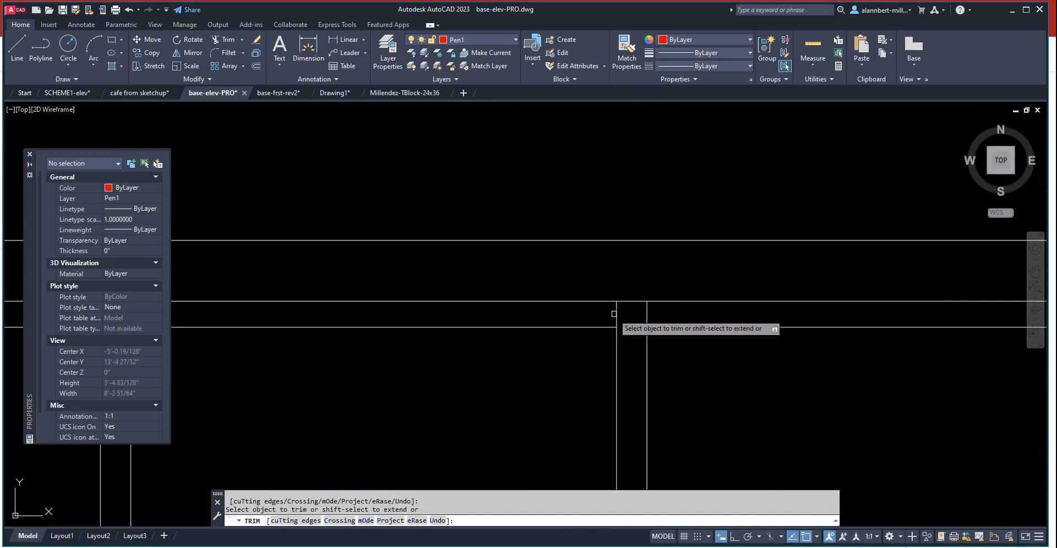
scroll(647, 330, down, 3)
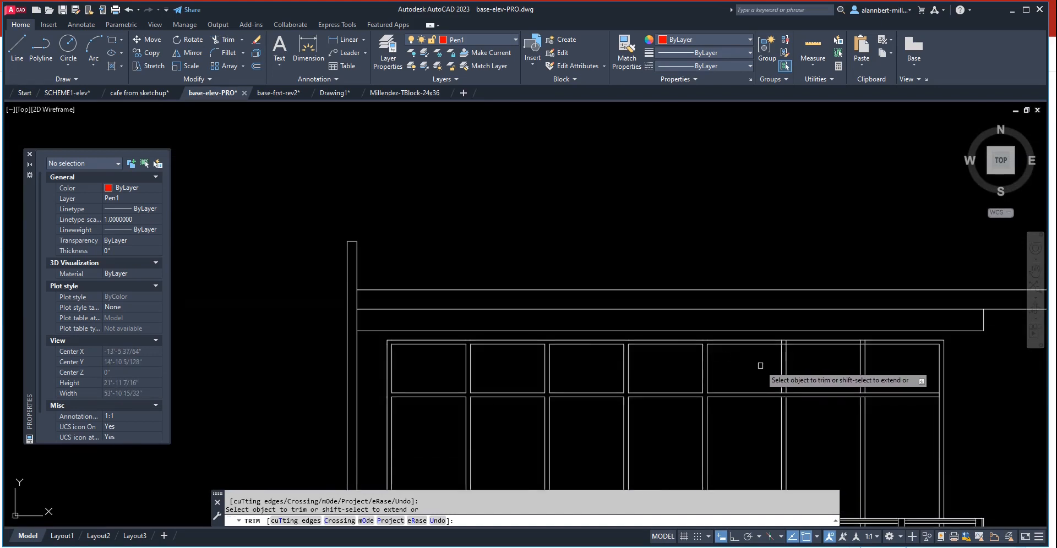
- Trim the overlapping head and transom lines at the fifth and sixth mullions of the upper-floor window
middle_drag(746, 361, 504, 300)
scroll(547, 333, up, 5)
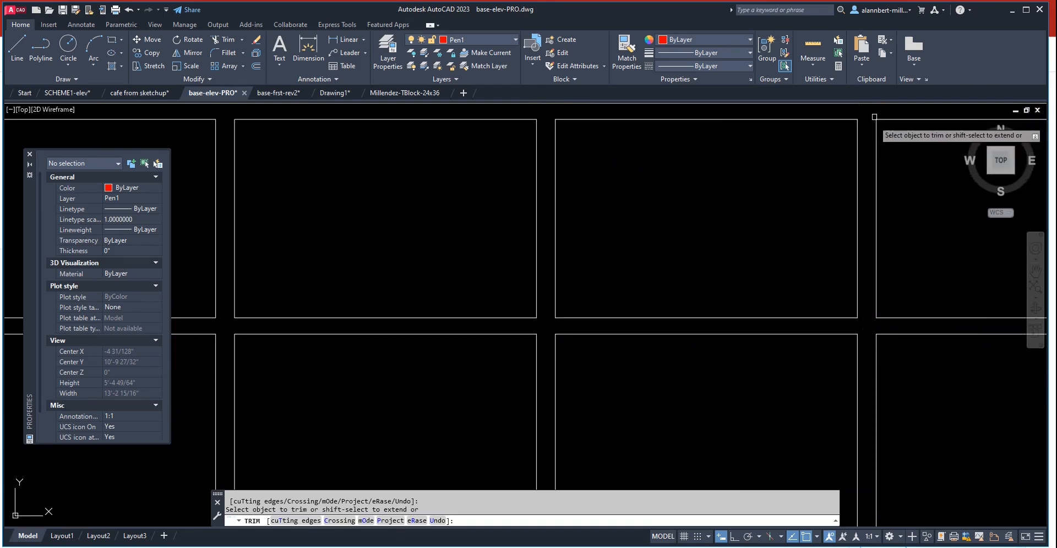
scroll(888, 230, down, 3)
scroll(880, 251, up, 1)
mouse_move(879, 250)
middle_down()
mouse_move(796, 263)
mouse_move(839, 197)
middle_up()
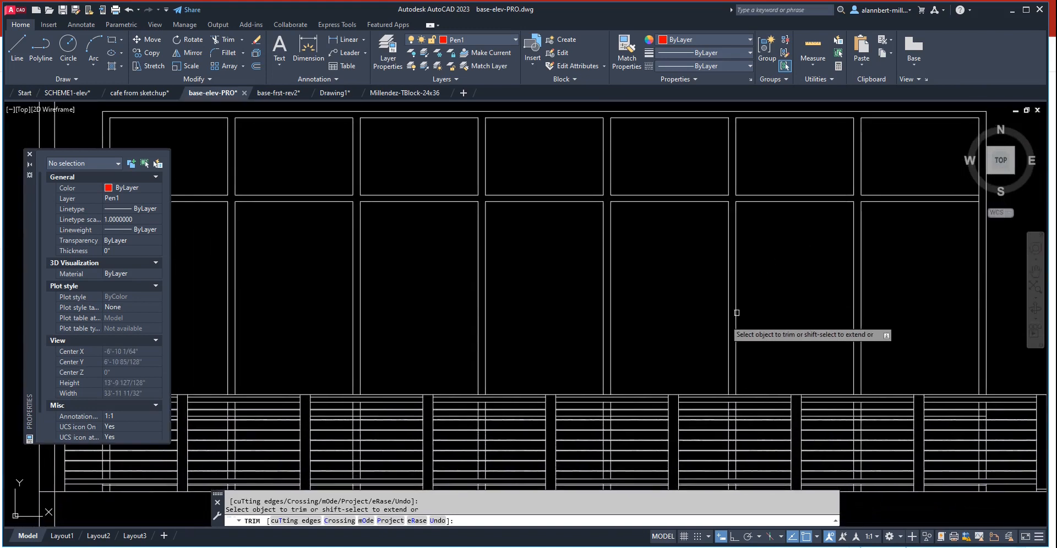
- End the Trim command and examine the window frame lines behind the balcony railing across the upper floor
scroll(693, 327, down, 2)
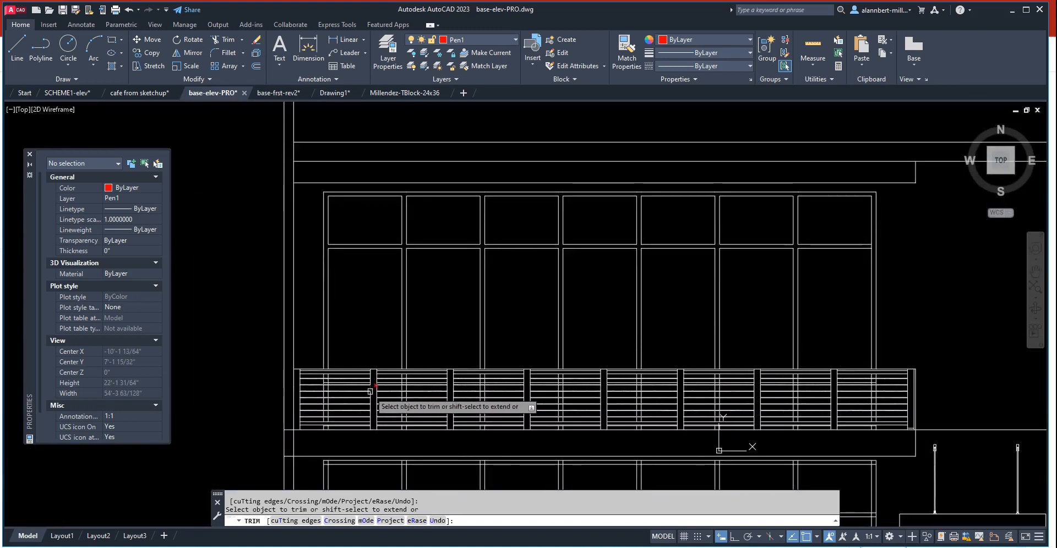
scroll(329, 392, up, 2)
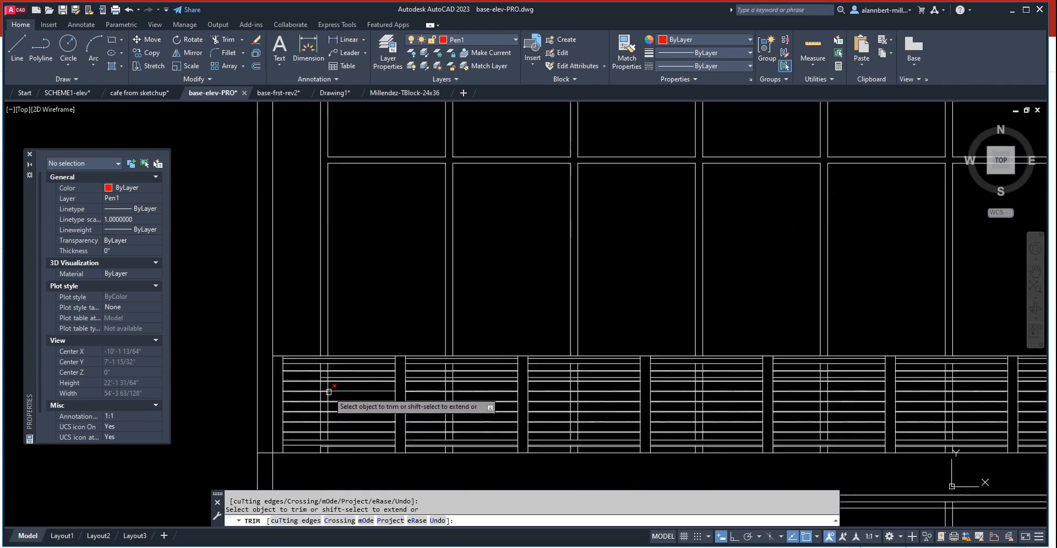
scroll(328, 392, up, 3)
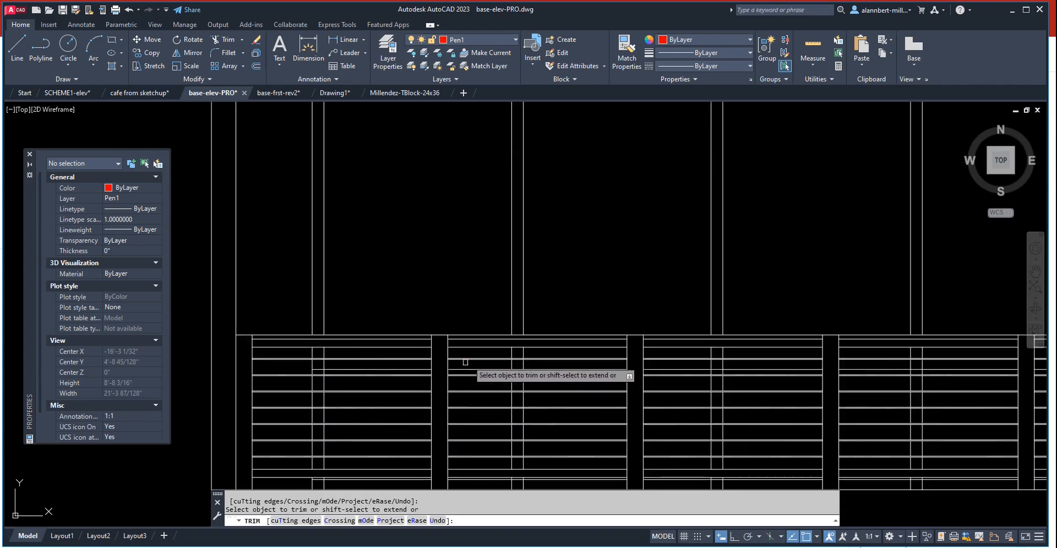
scroll(597, 299, down, 3)
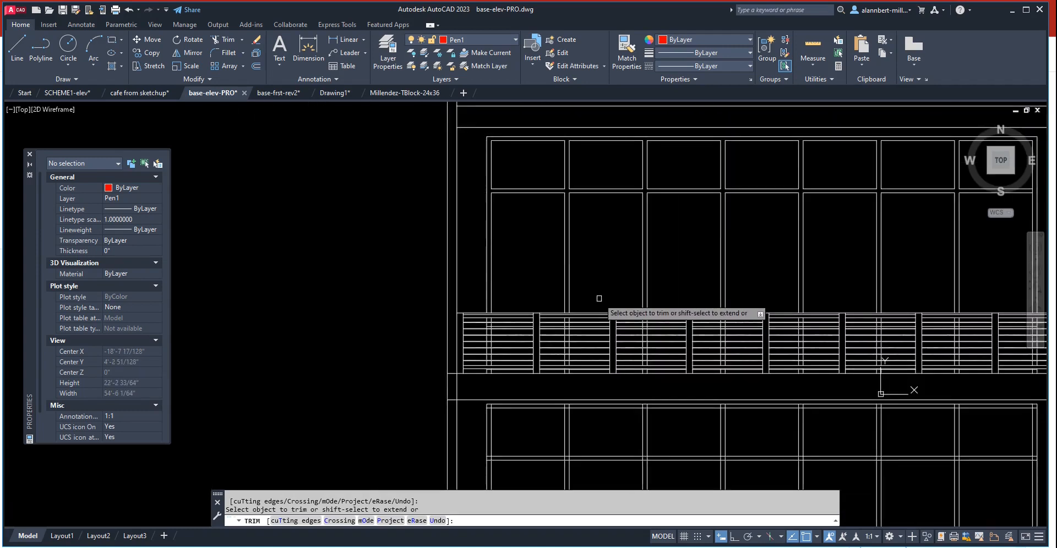
middle_drag(676, 292, 540, 289)
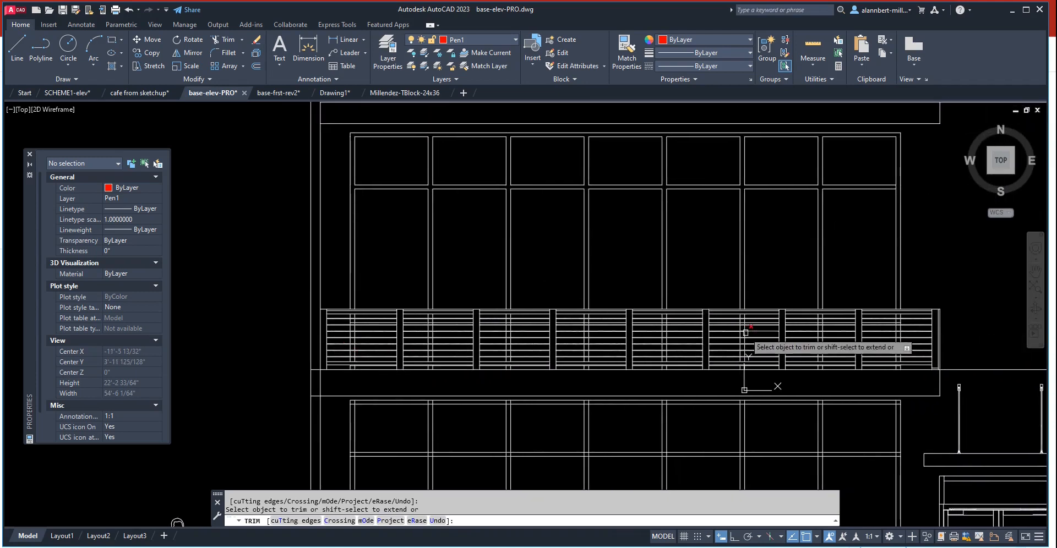
scroll(493, 281, down, 2)
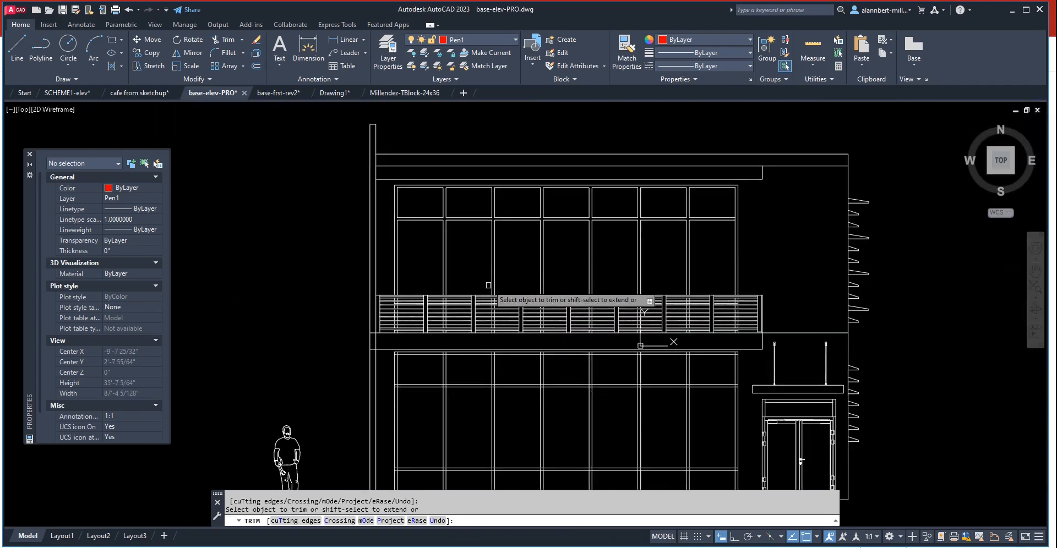
key(Escape)
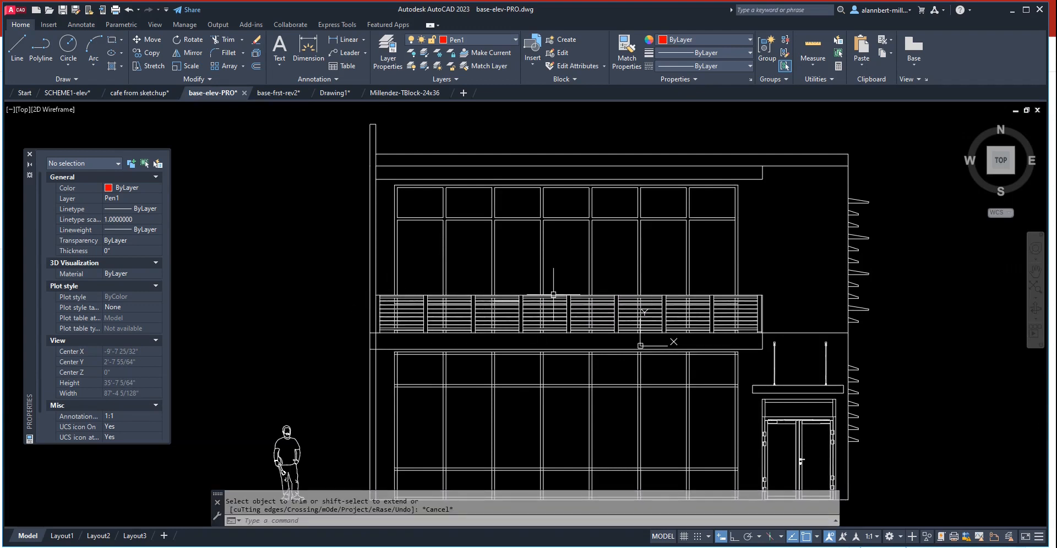
scroll(382, 323, up, 4)
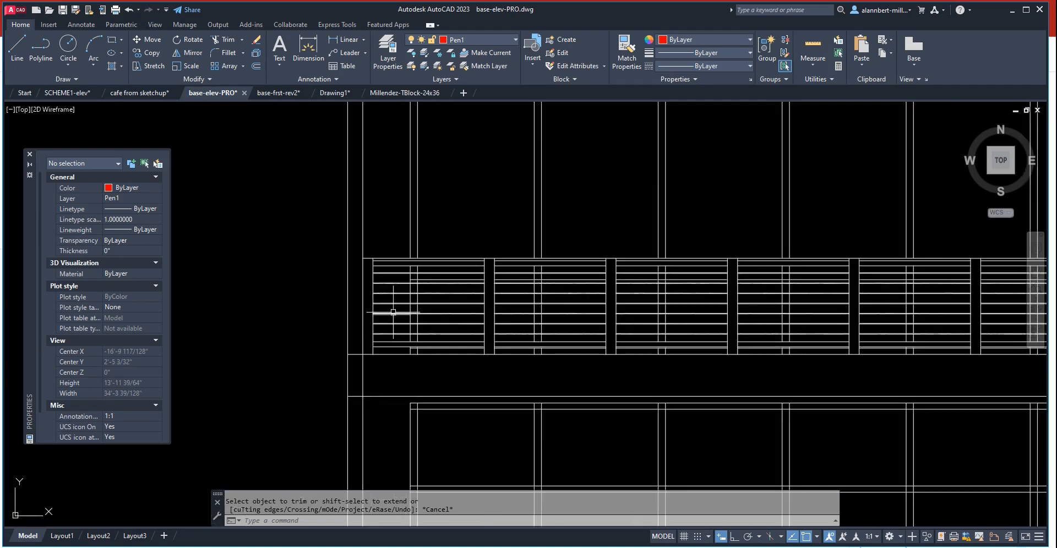
scroll(562, 286, up, 2)
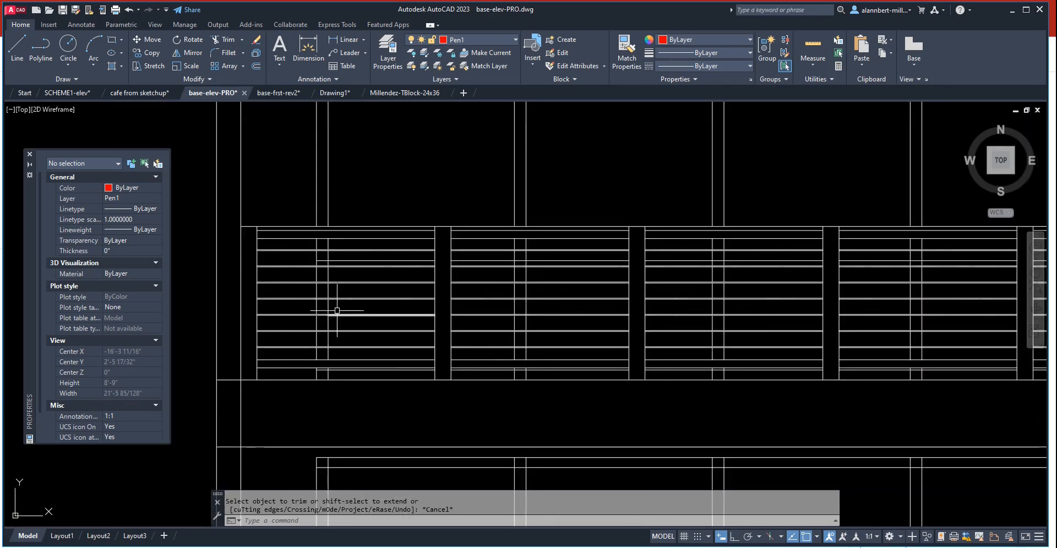
scroll(336, 310, down, 4)
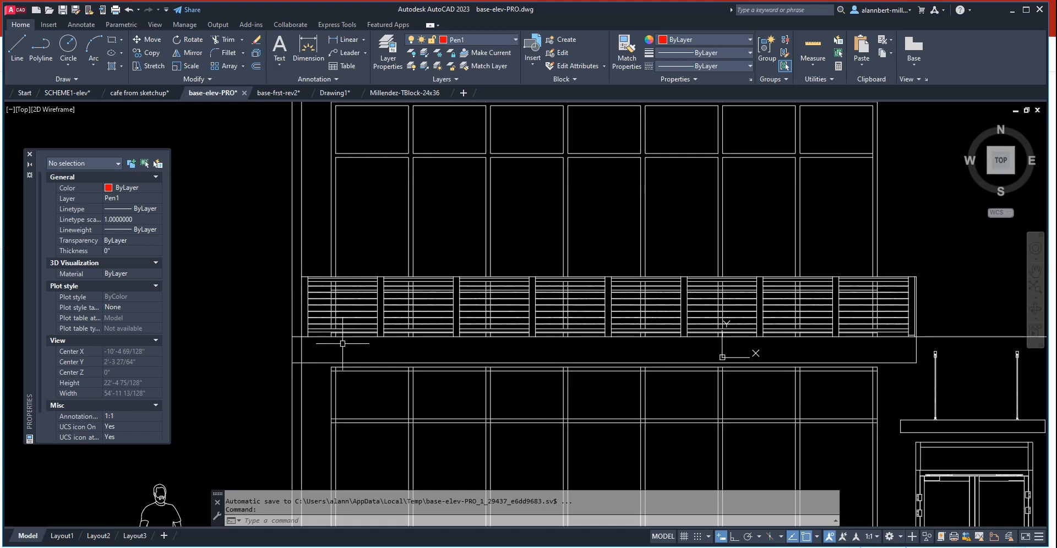
scroll(342, 344, up, 2)
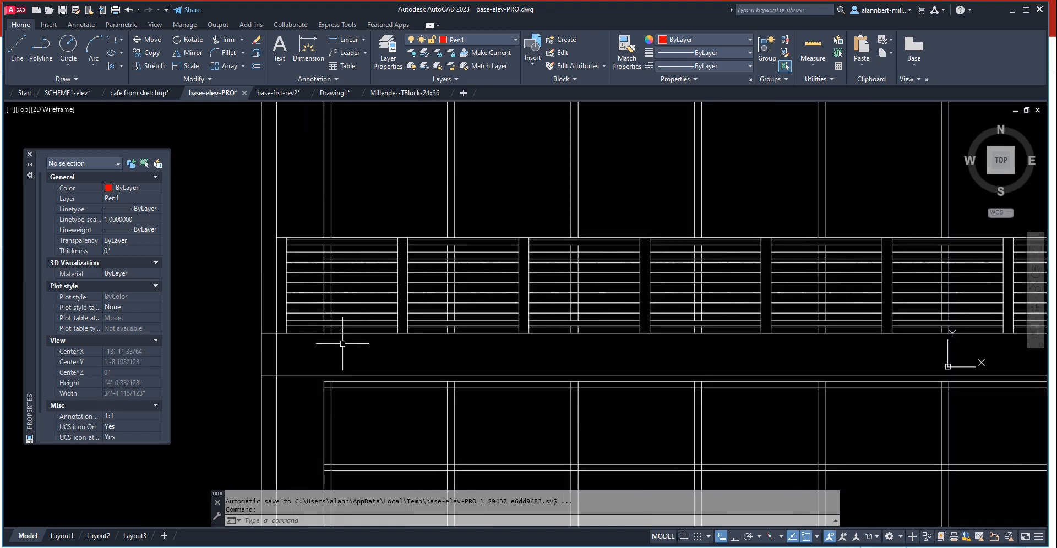
- Try to erase the window frame lines behind the first railing panel
click(316, 228)
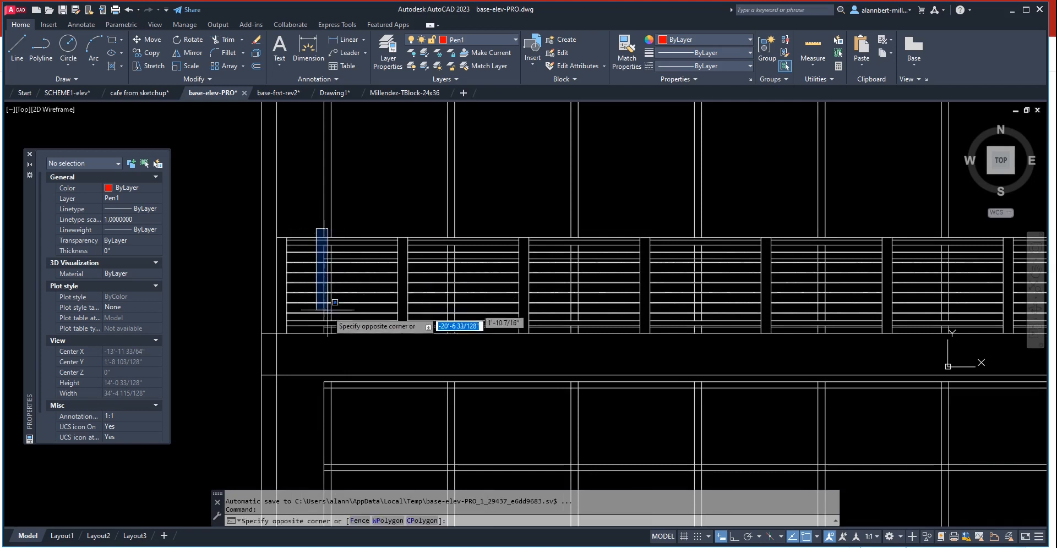
click(345, 346)
key(Delete)
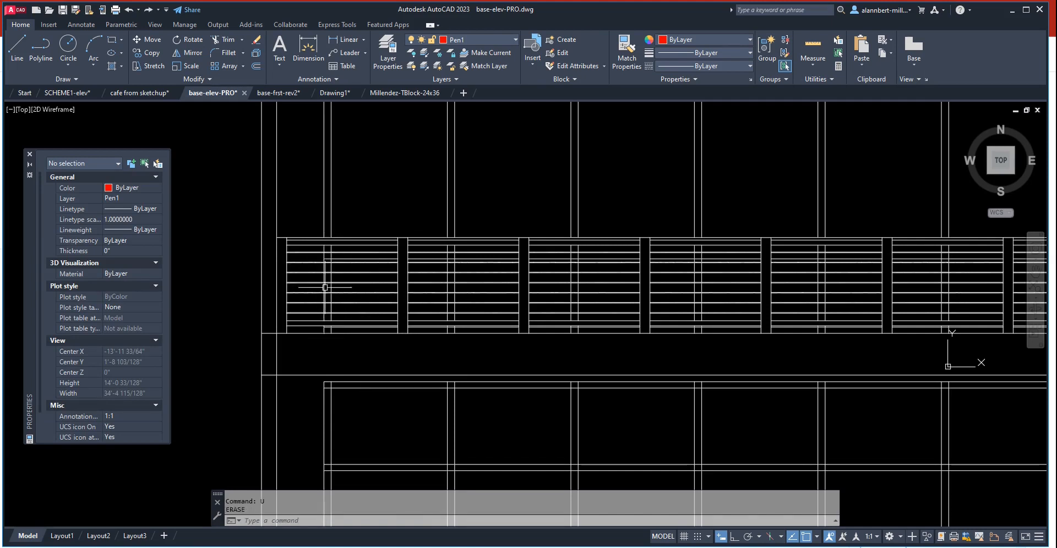
- Inspect the lines behind the first railing panel and review the pen layers and their colours in the layer list
scroll(325, 287, up, 6)
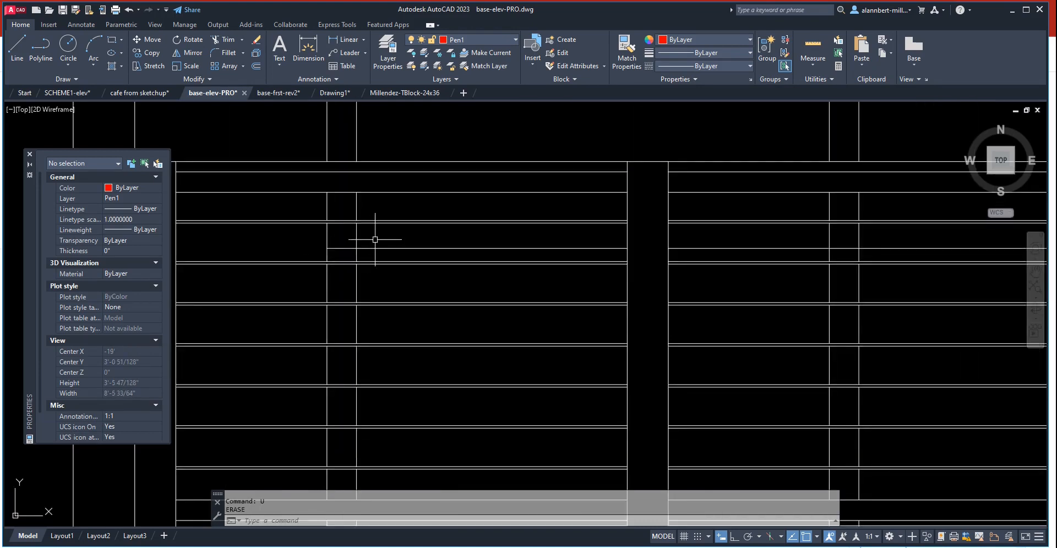
scroll(375, 240, down, 4)
middle_drag(395, 257, 349, 316)
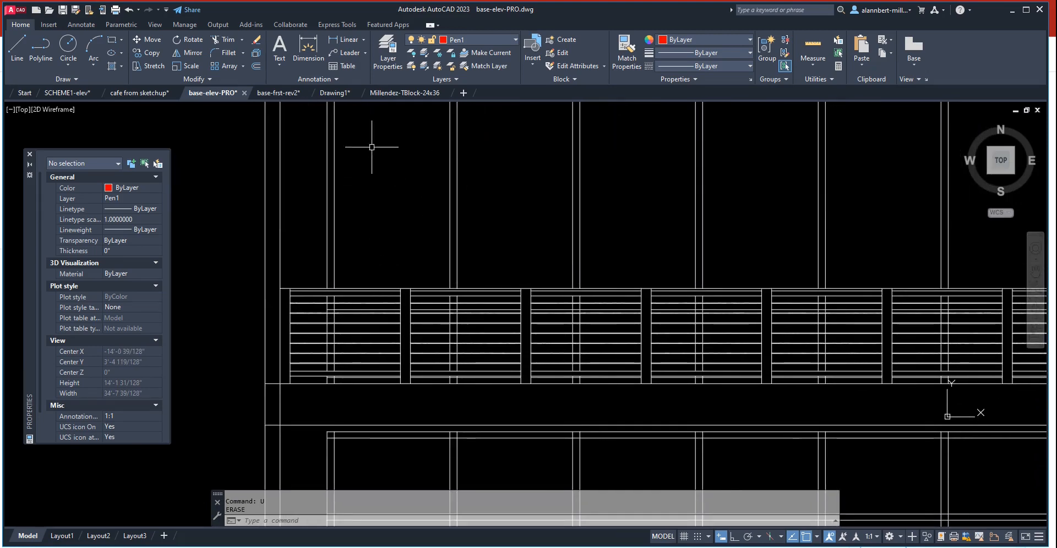
click(389, 51)
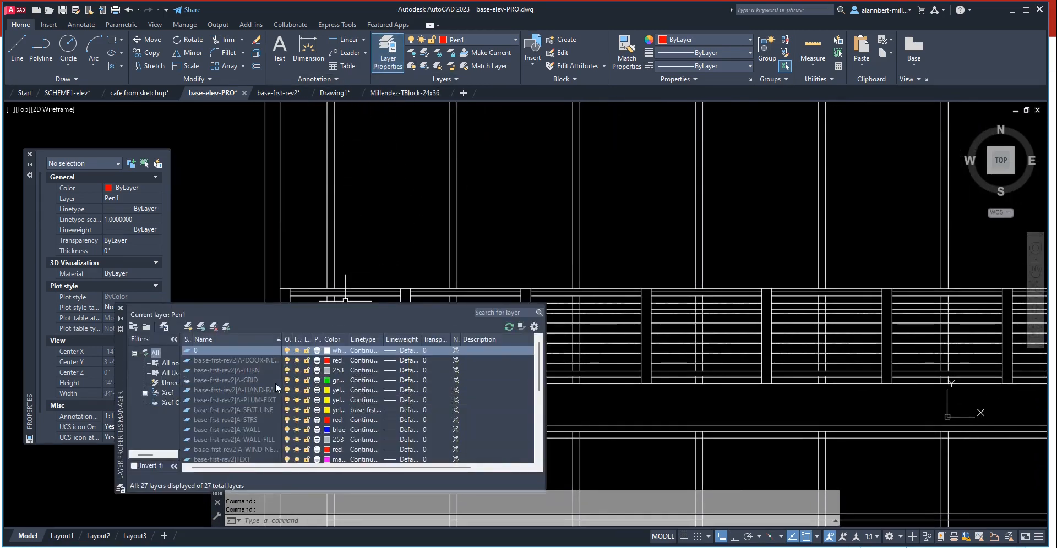
scroll(275, 382, down, 5)
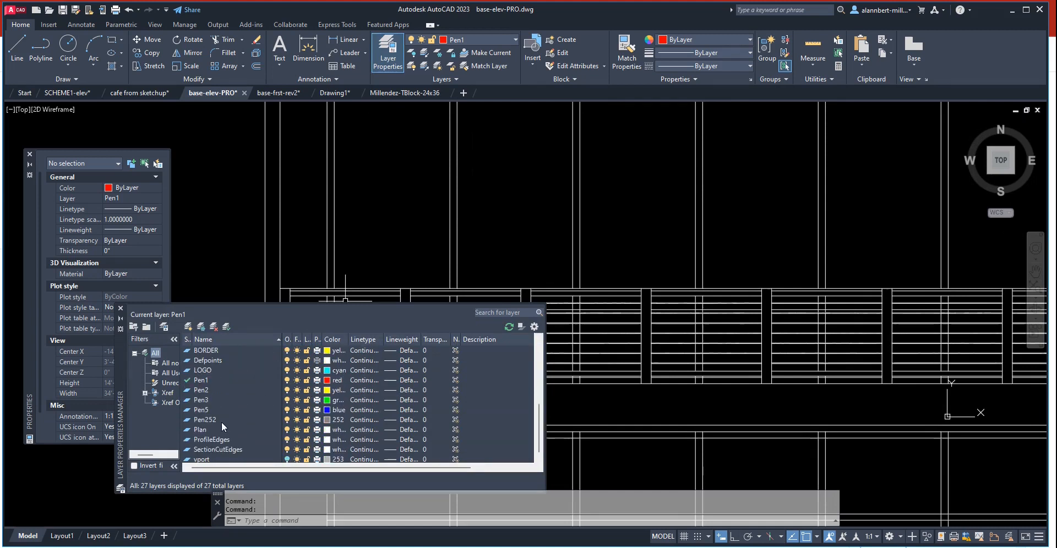
click(121, 309)
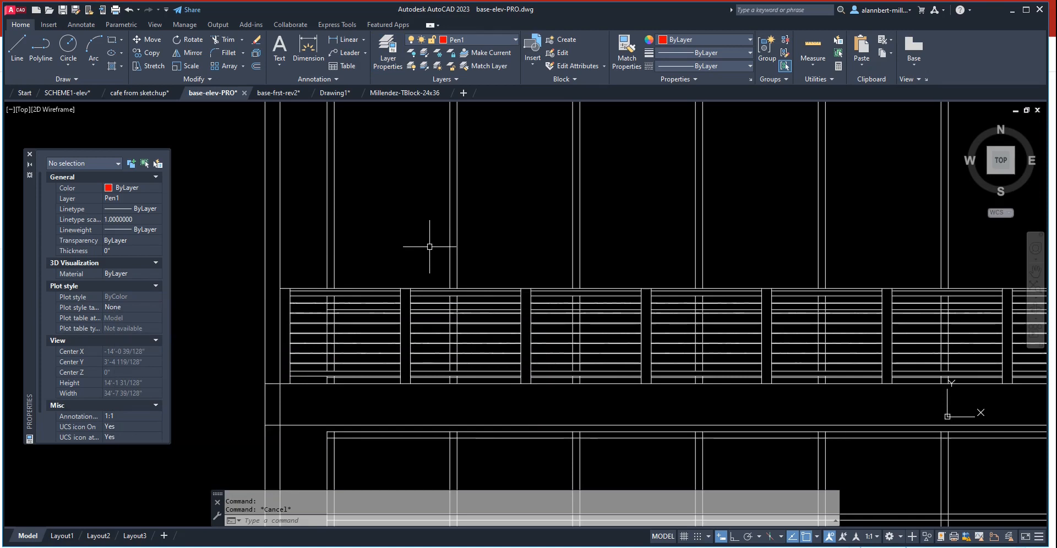
- Assign the acad.ctb plot style table to the Model page setup
text(pagesetu)
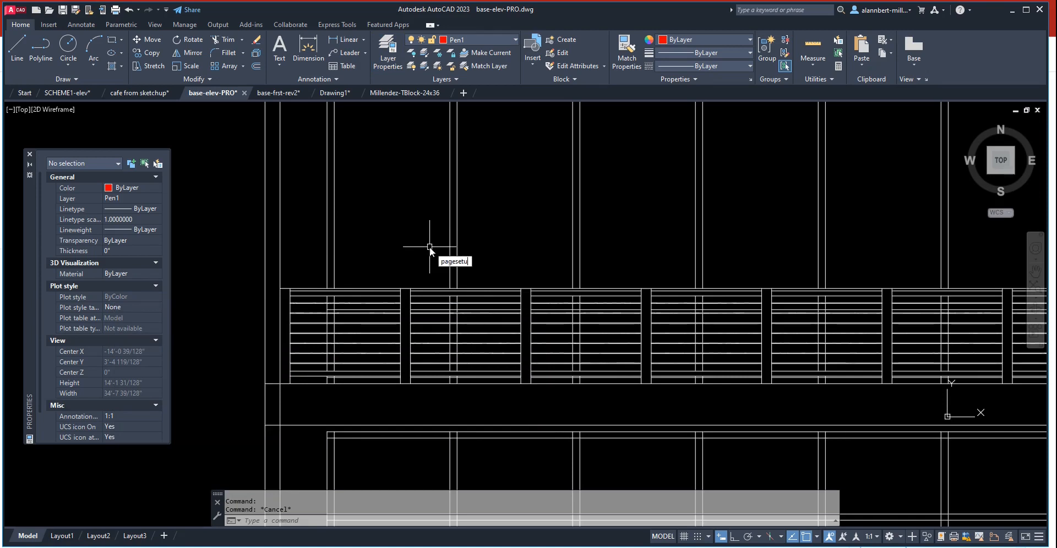
text(p)
key(Return)
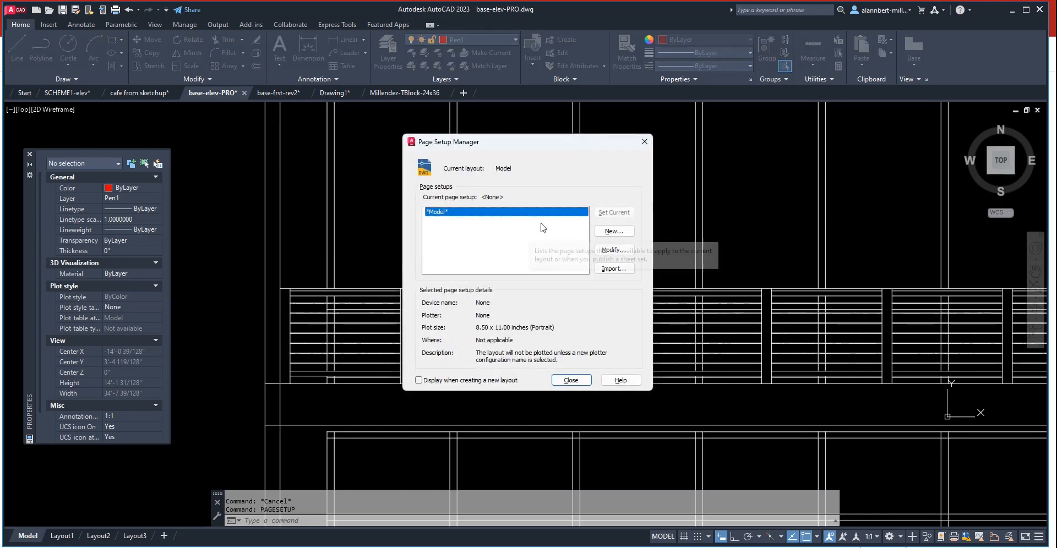
click(610, 250)
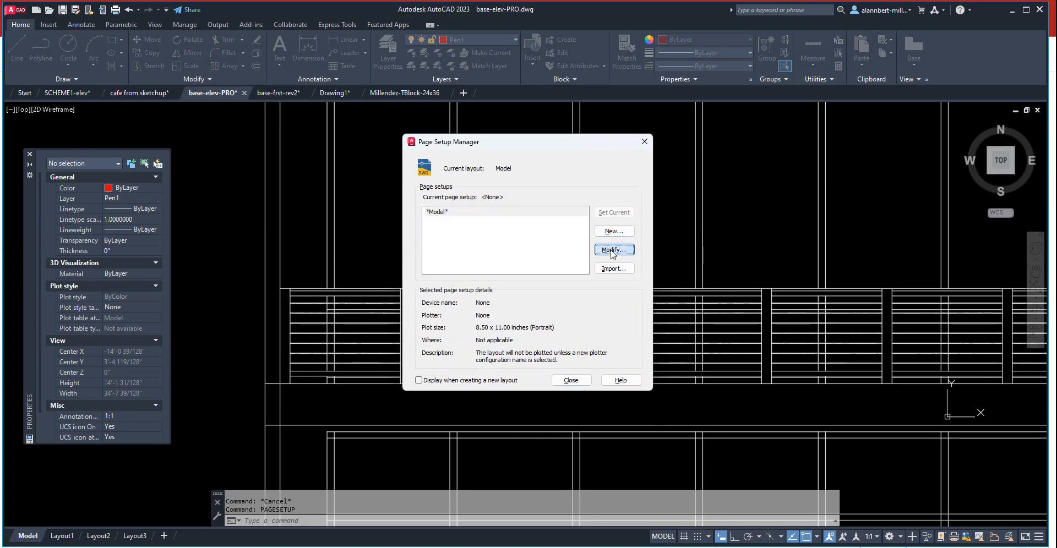
click(671, 155)
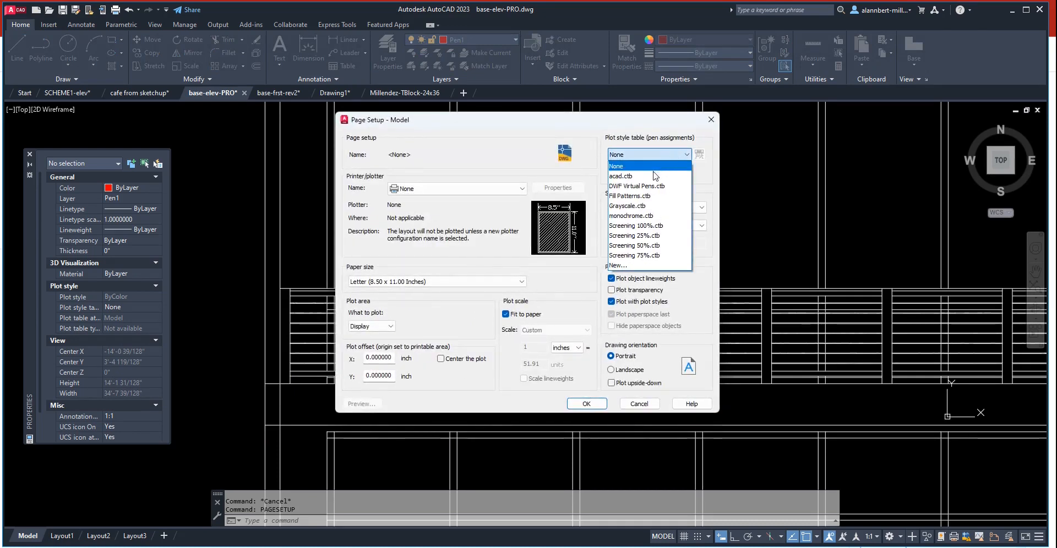
click(627, 175)
click(549, 292)
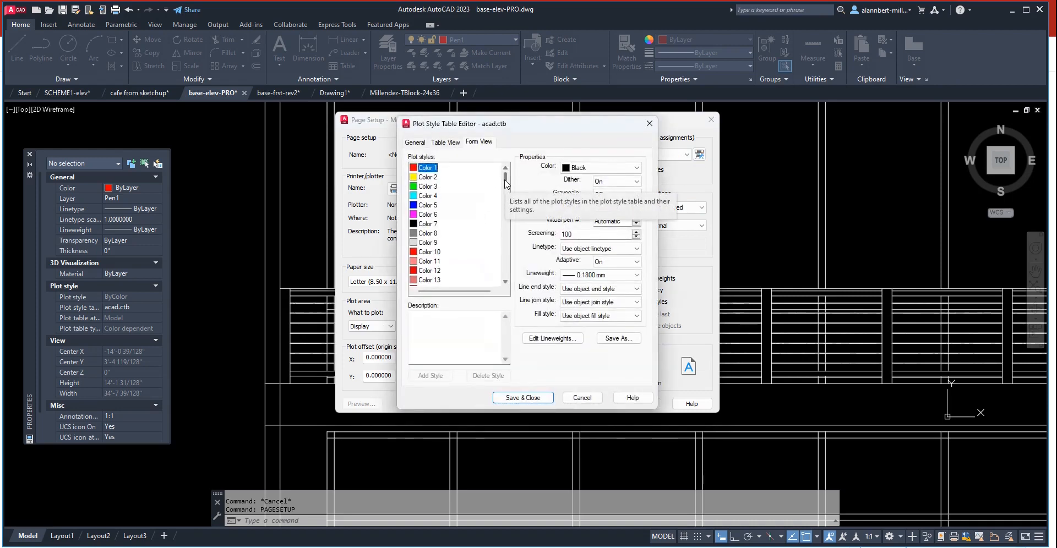
- Set the plot lineweight of Color 252 to 0.2500 mm in acad.ctb, and save the table and page setup
drag(506, 183, 498, 282)
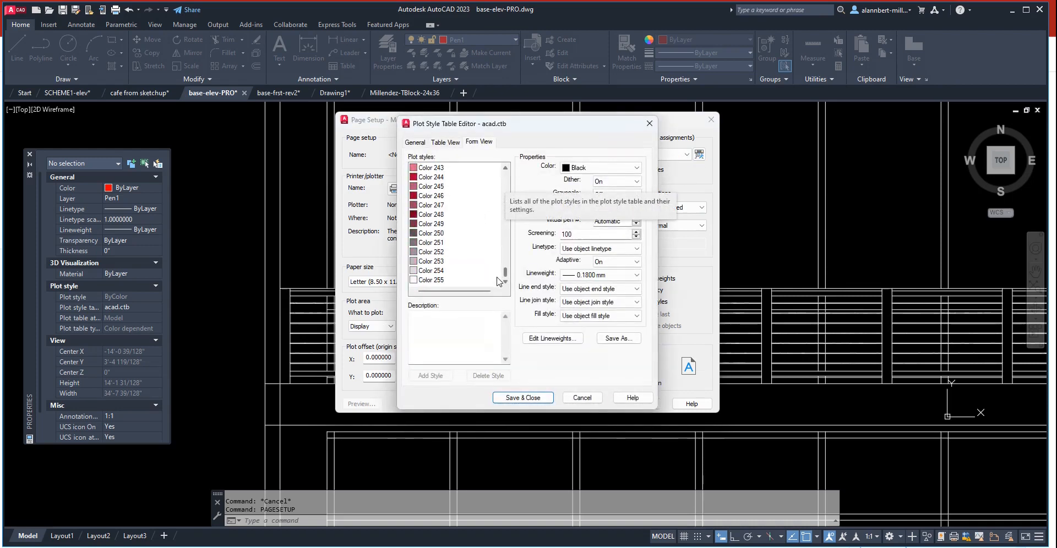
click(439, 253)
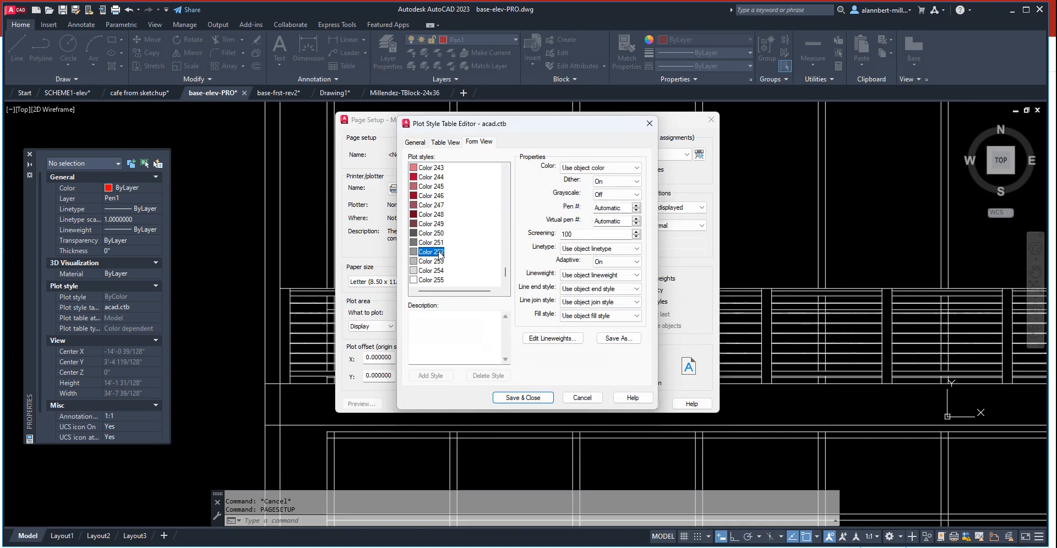
click(637, 275)
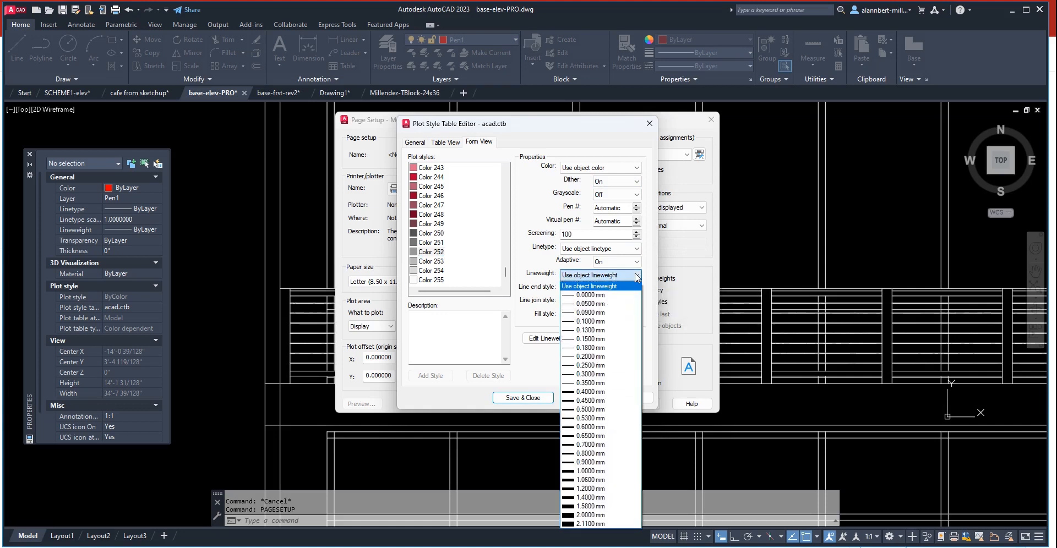
click(601, 366)
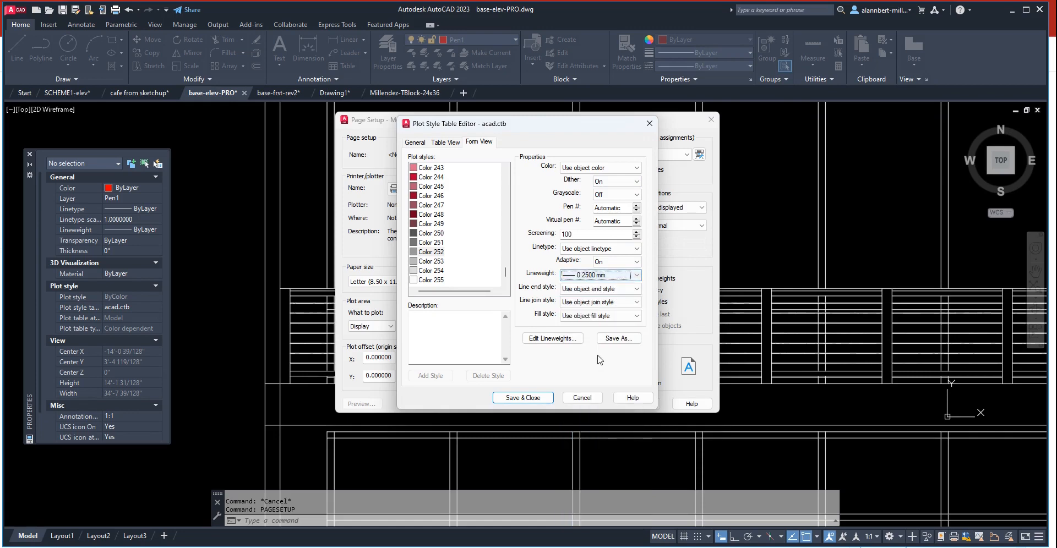
click(522, 397)
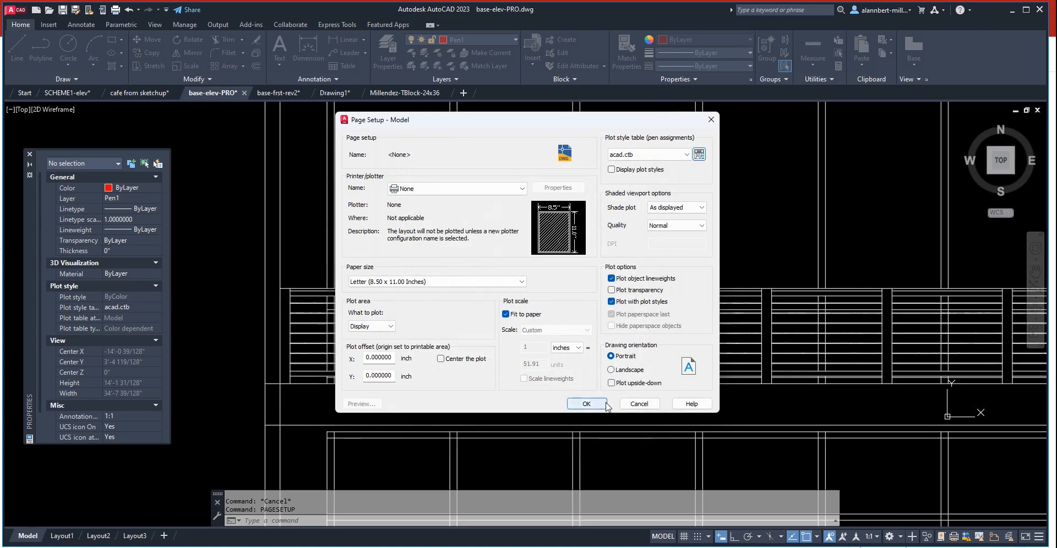
click(587, 404)
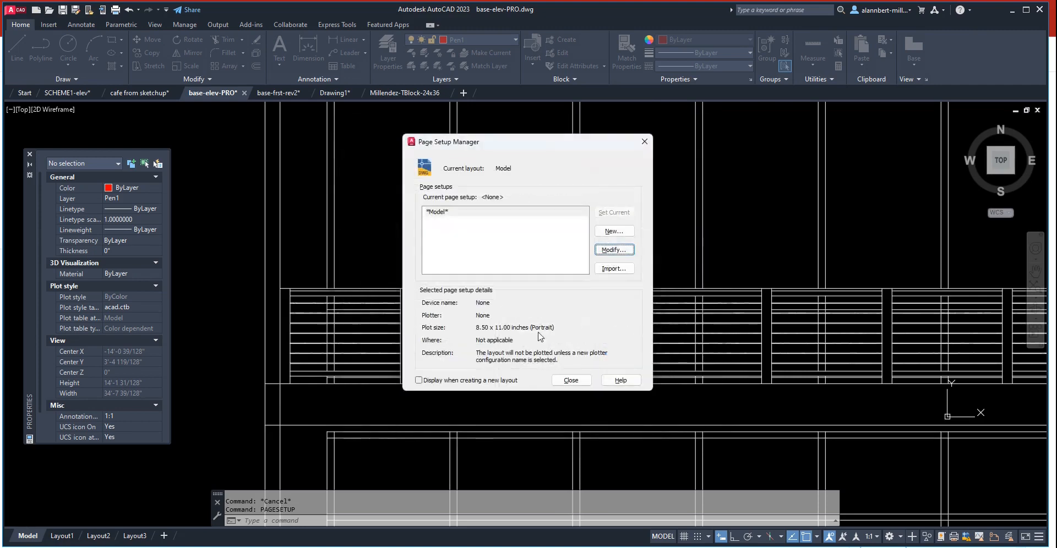
click(570, 380)
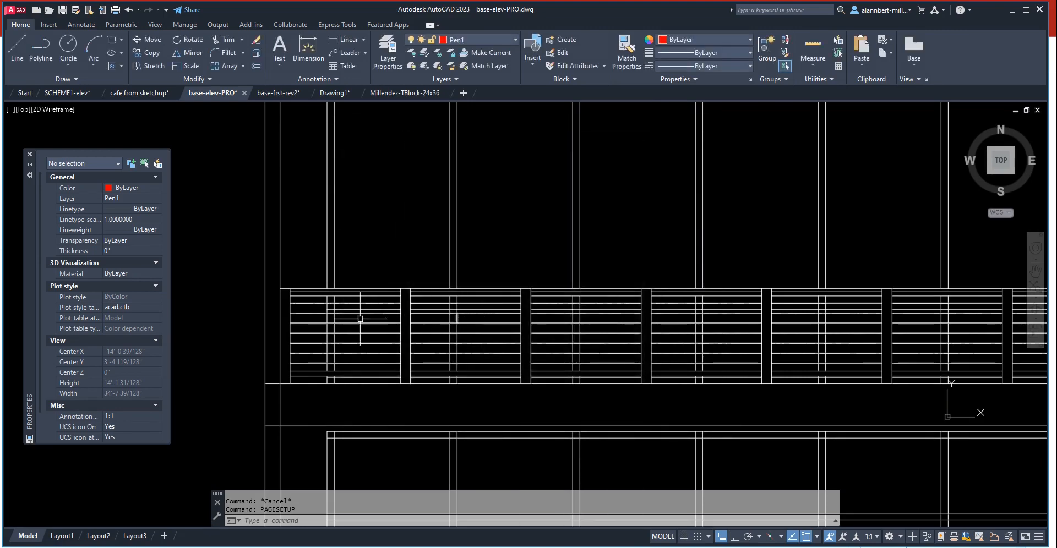
- Select all the window frame line segments behind the first railing panel and move them to layer Pen252
scroll(333, 304, up, 2)
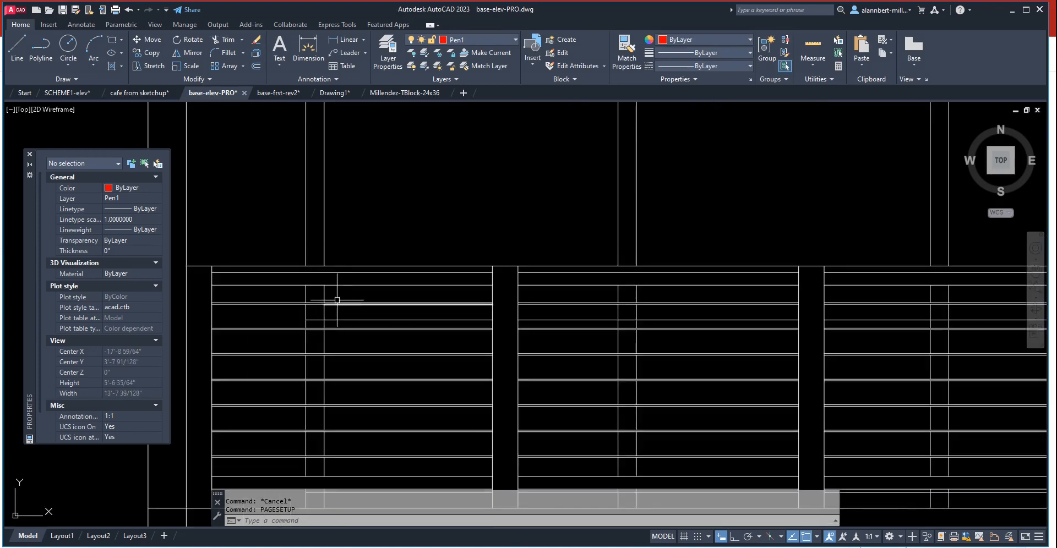
click(331, 295)
click(300, 288)
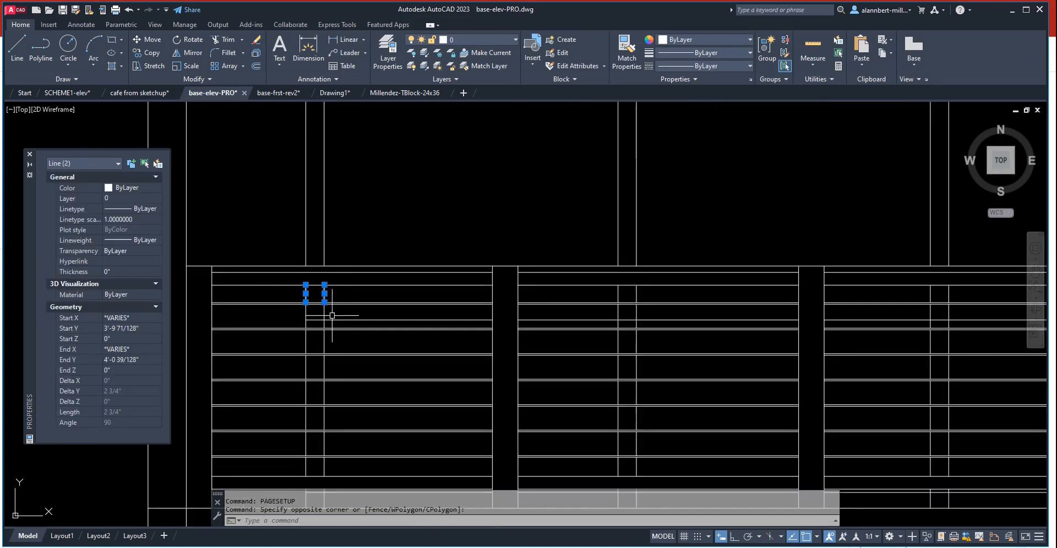
click(332, 315)
click(304, 331)
click(328, 339)
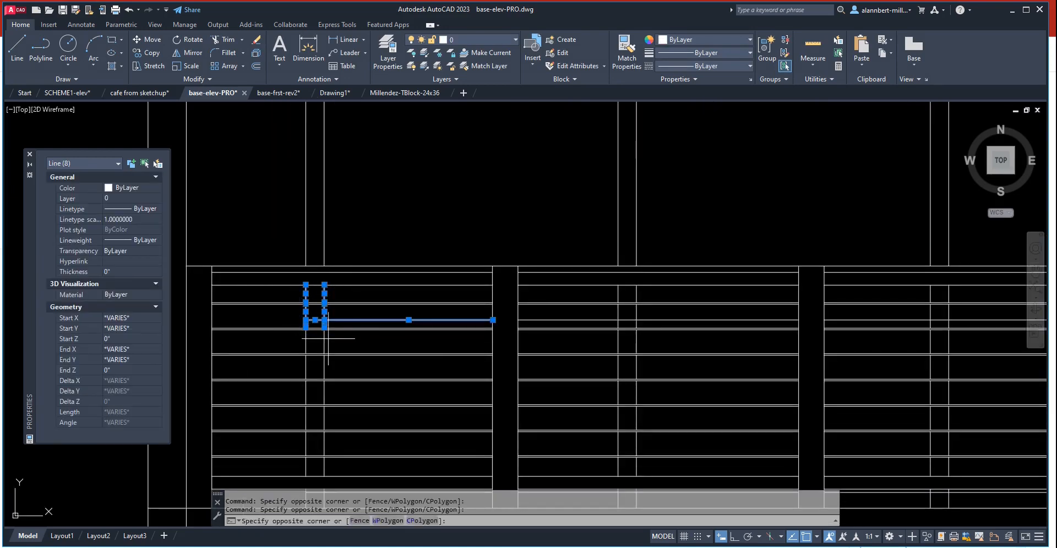
click(302, 338)
click(303, 364)
click(329, 393)
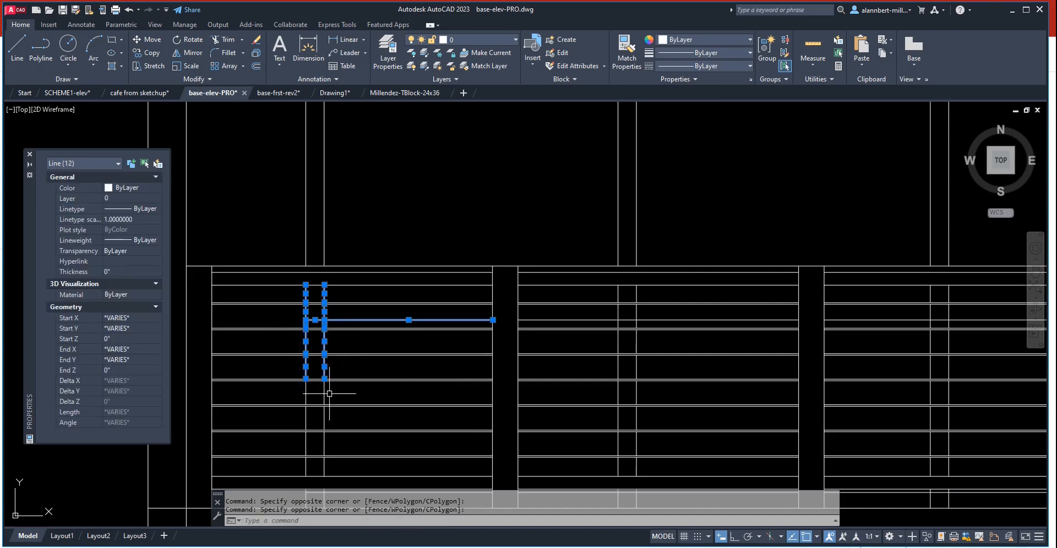
click(329, 393)
click(304, 410)
middle_drag(335, 411, 368, 294)
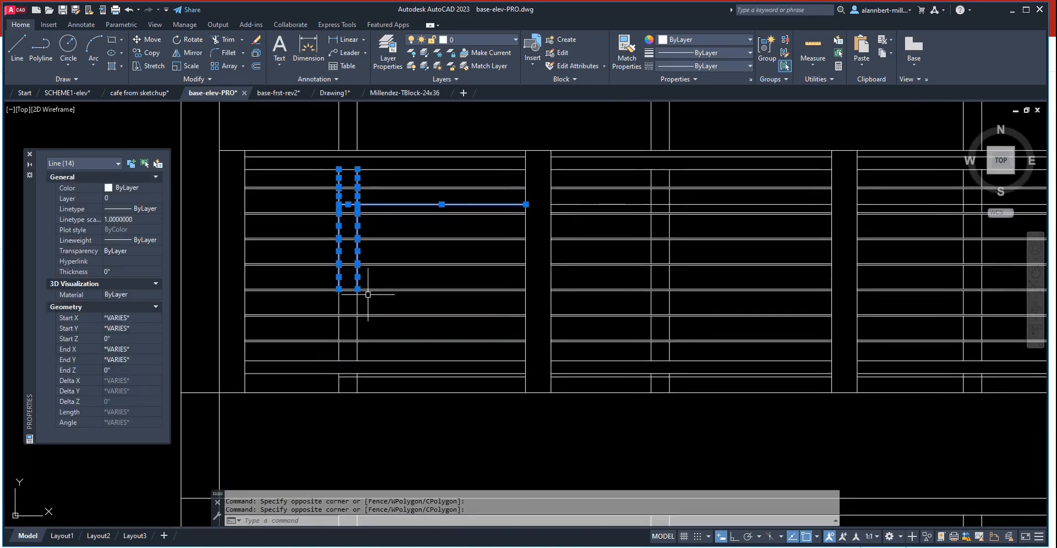
click(365, 298)
click(335, 308)
click(368, 325)
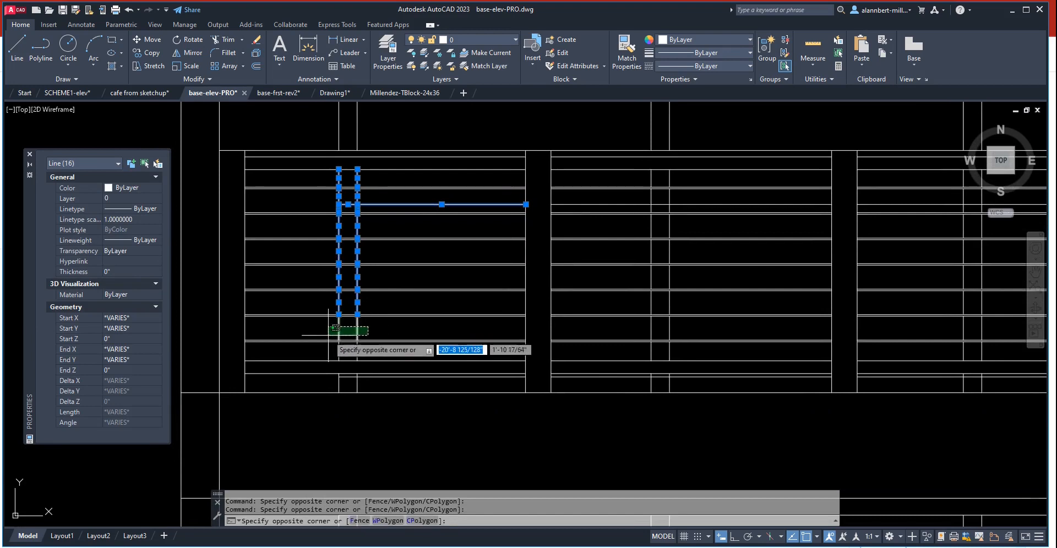
click(327, 335)
click(368, 355)
click(330, 366)
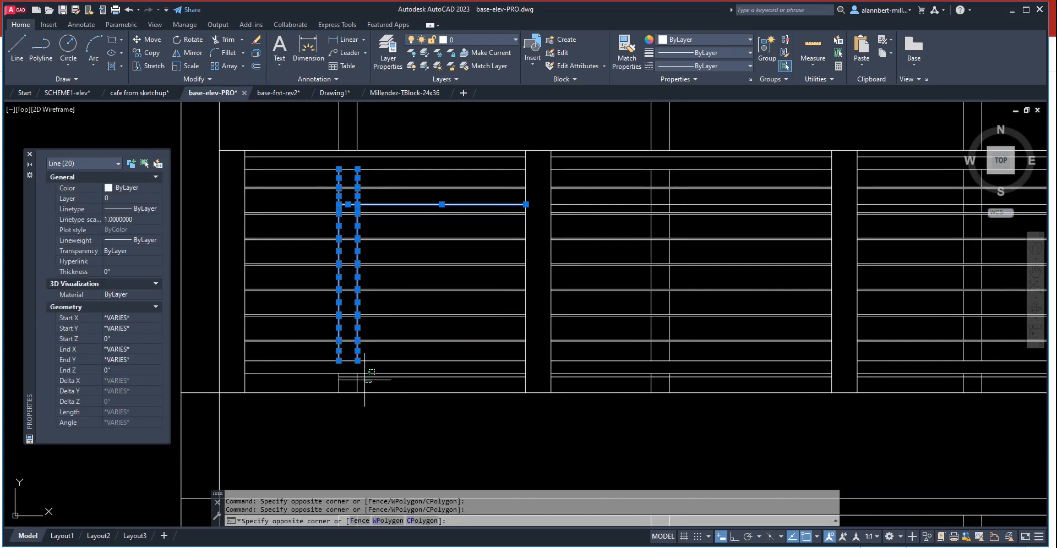
click(372, 376)
click(336, 380)
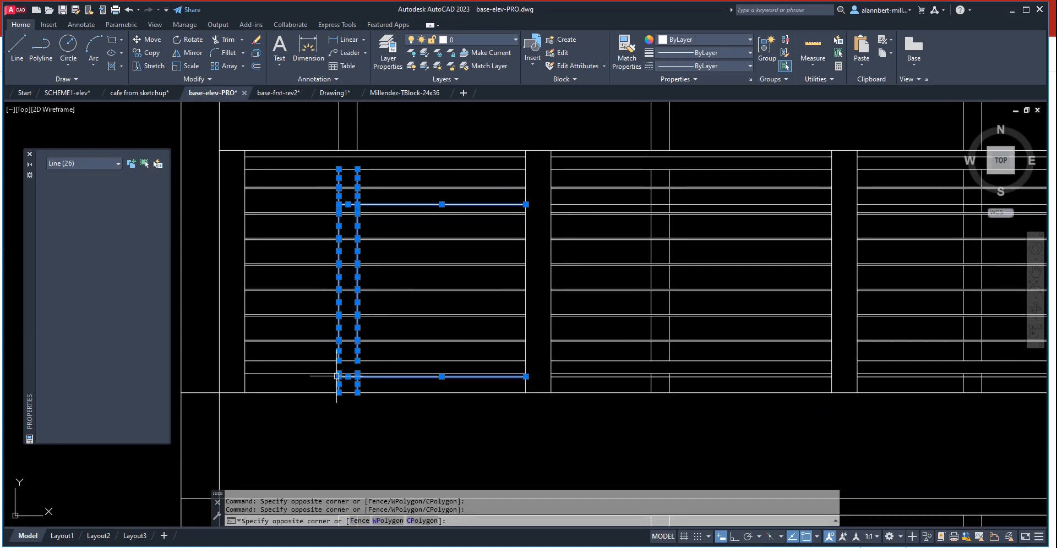
click(496, 41)
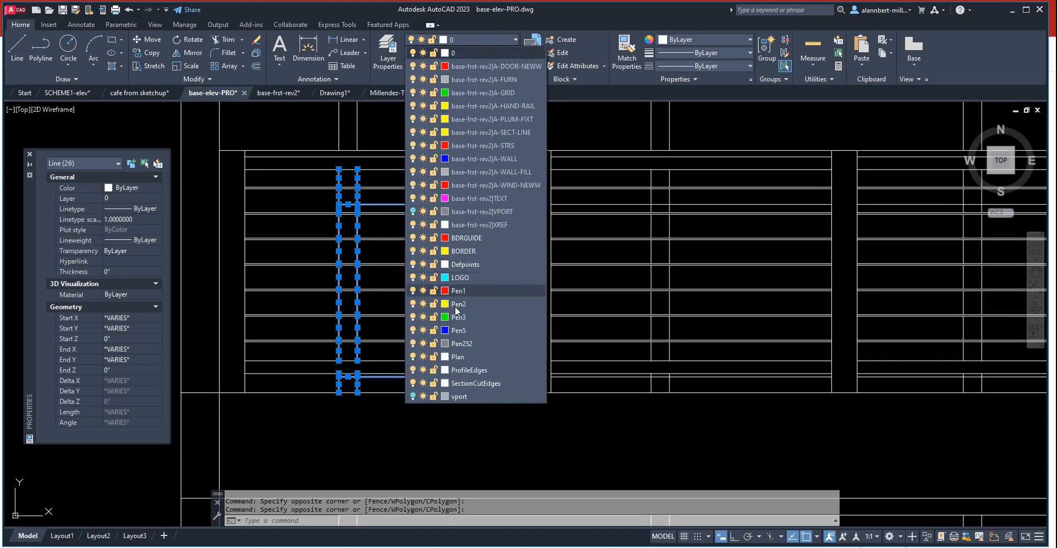
click(463, 344)
key(Escape)
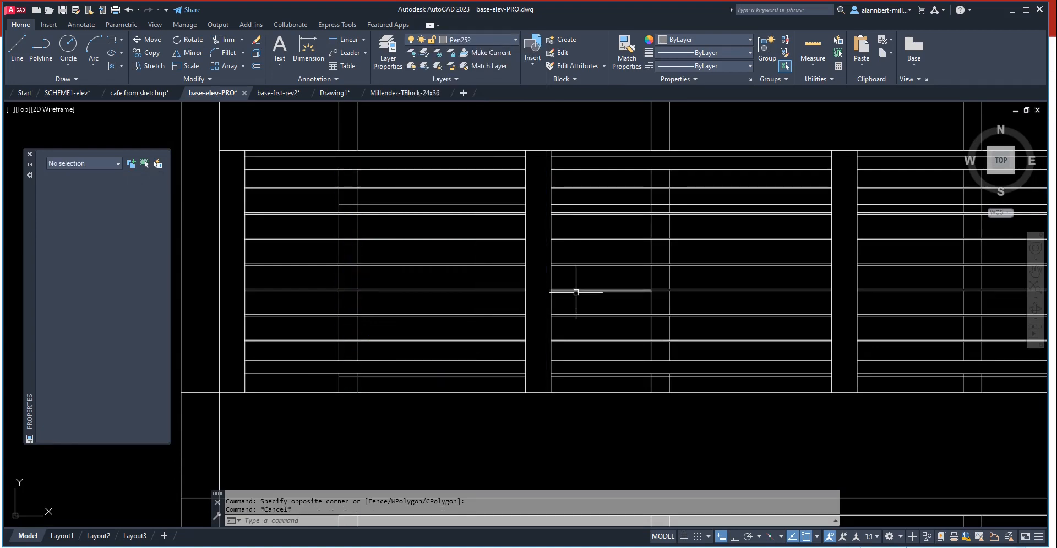
- Select the window frame lines behind the second railing panel, excluding the bottom rail line, and move them to layer Pen252
middle_drag(503, 231, 410, 276)
click(567, 220)
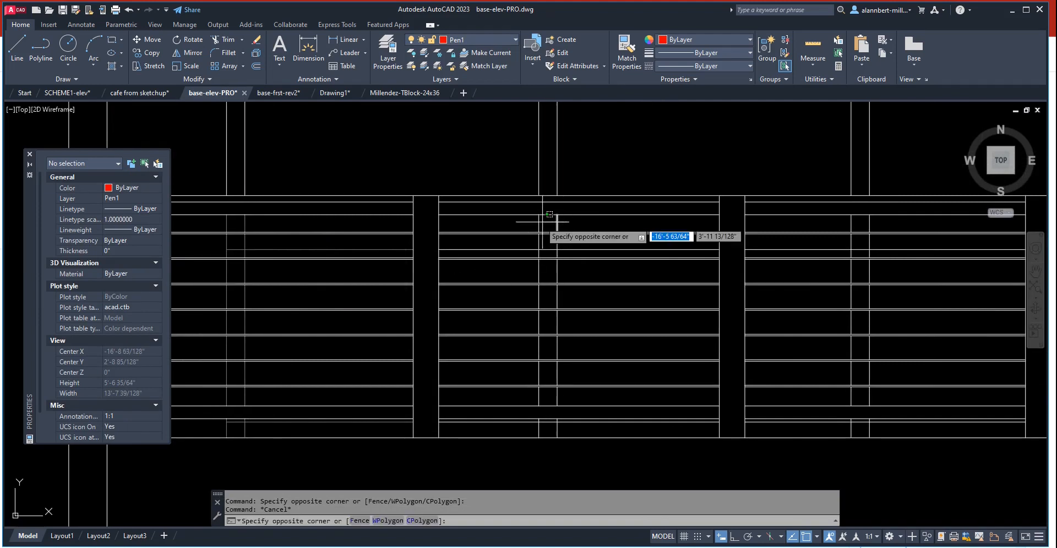
click(531, 230)
click(558, 237)
click(534, 251)
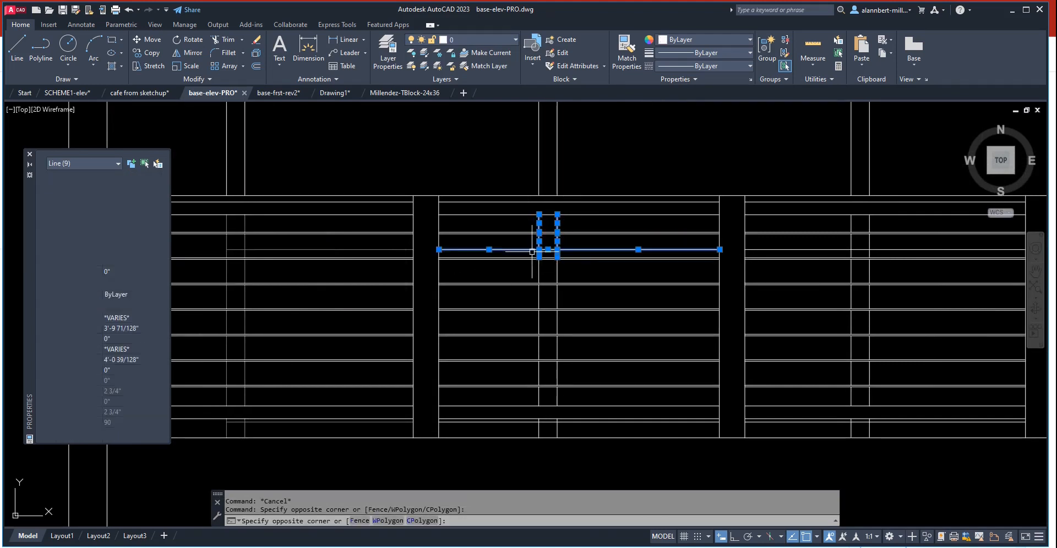
click(568, 272)
click(537, 274)
click(569, 298)
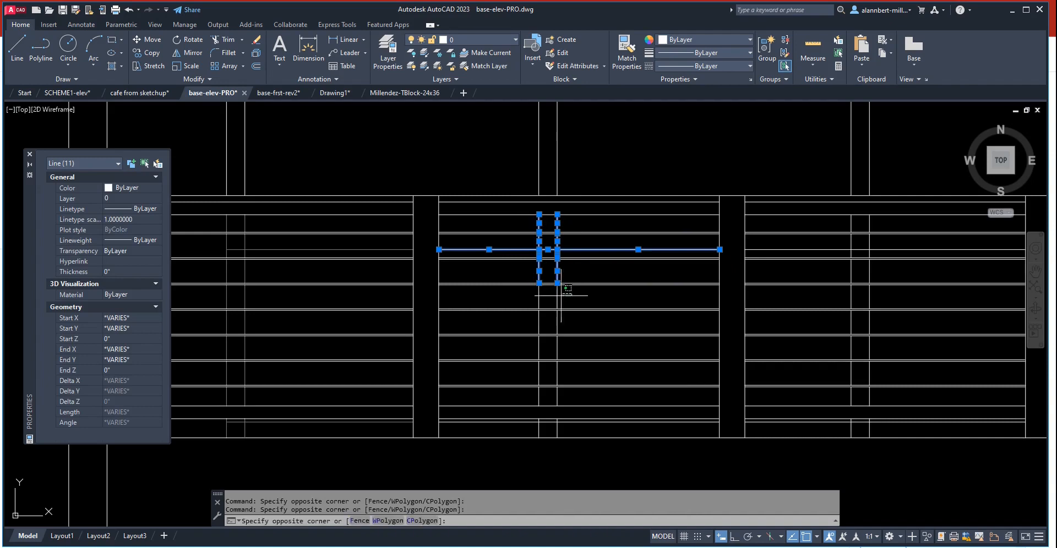
click(528, 303)
click(565, 321)
click(528, 331)
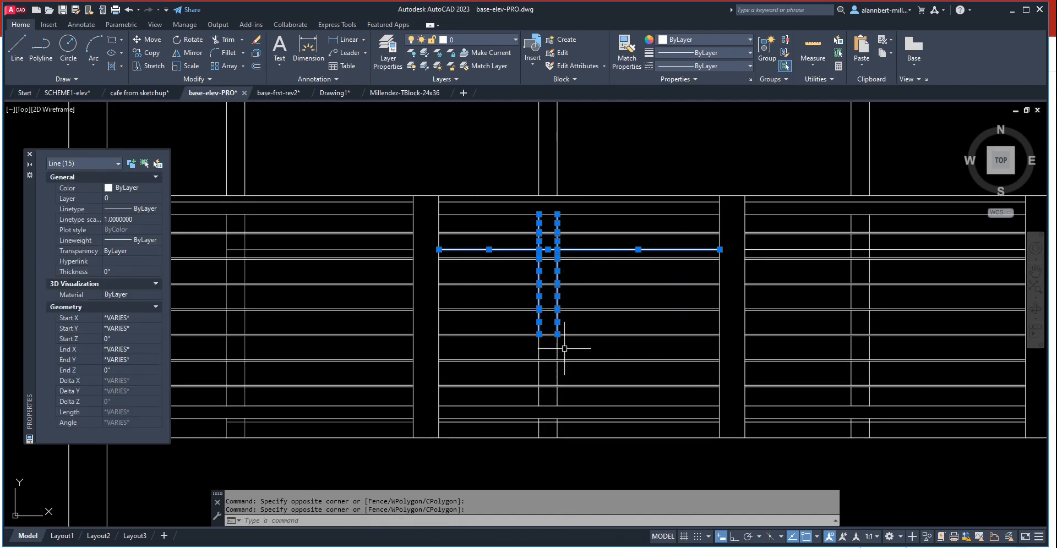
click(566, 345)
click(534, 353)
click(565, 368)
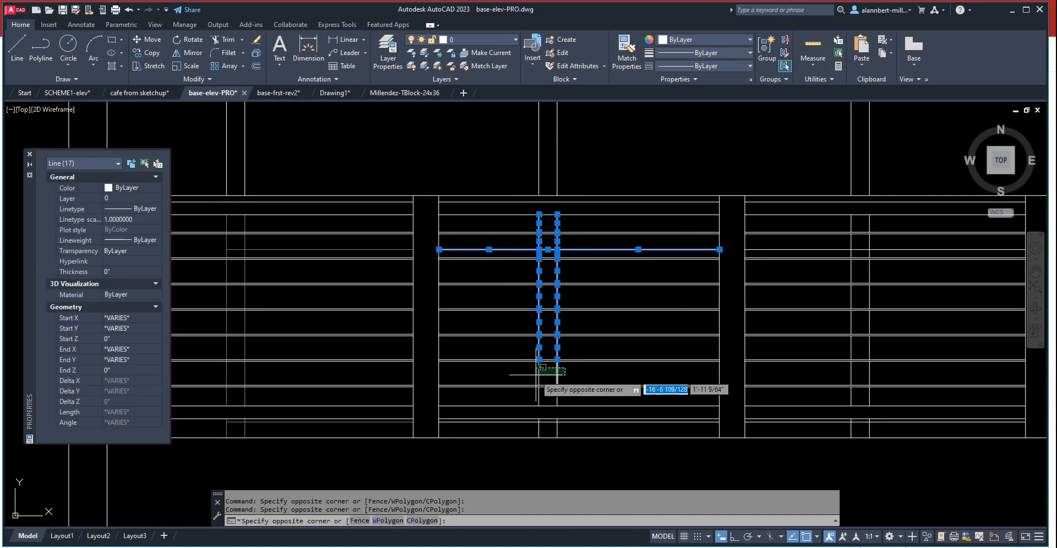
click(534, 374)
click(565, 398)
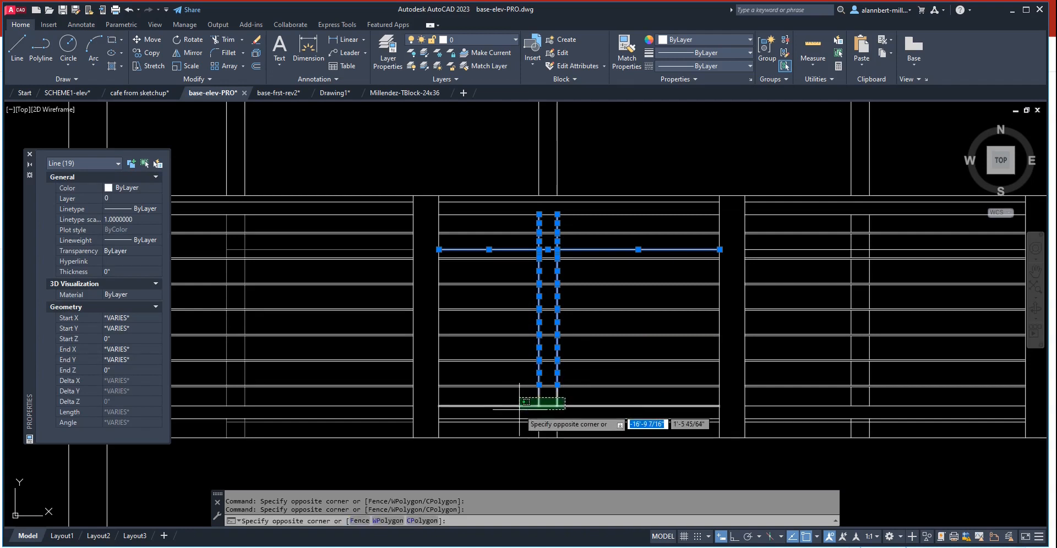
click(537, 417)
click(567, 429)
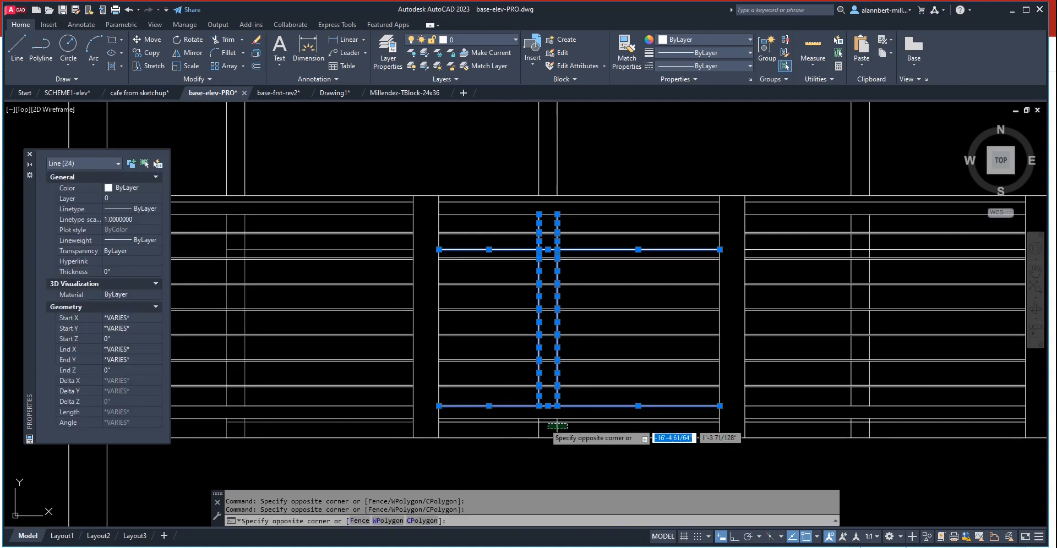
click(532, 421)
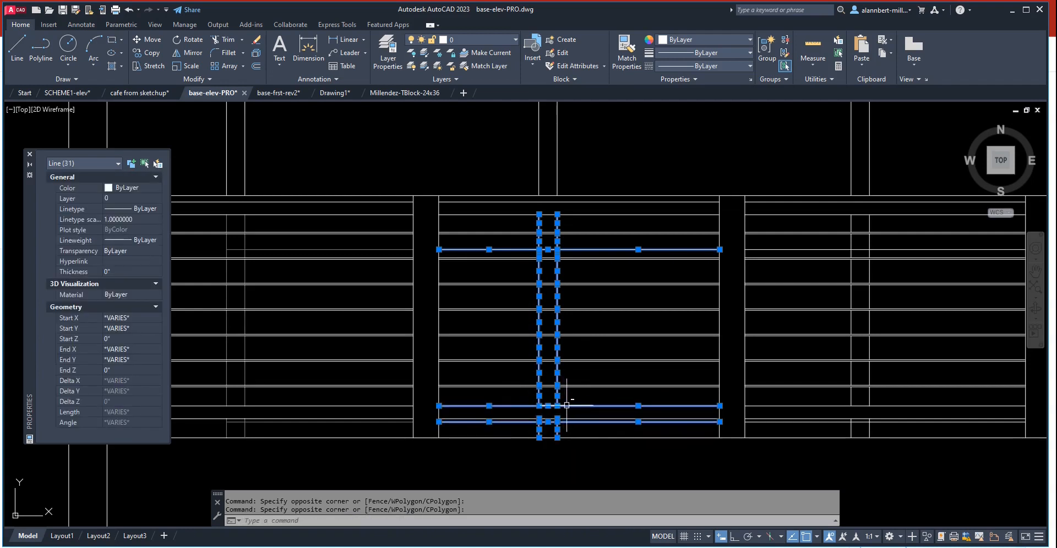
shift+click(566, 405)
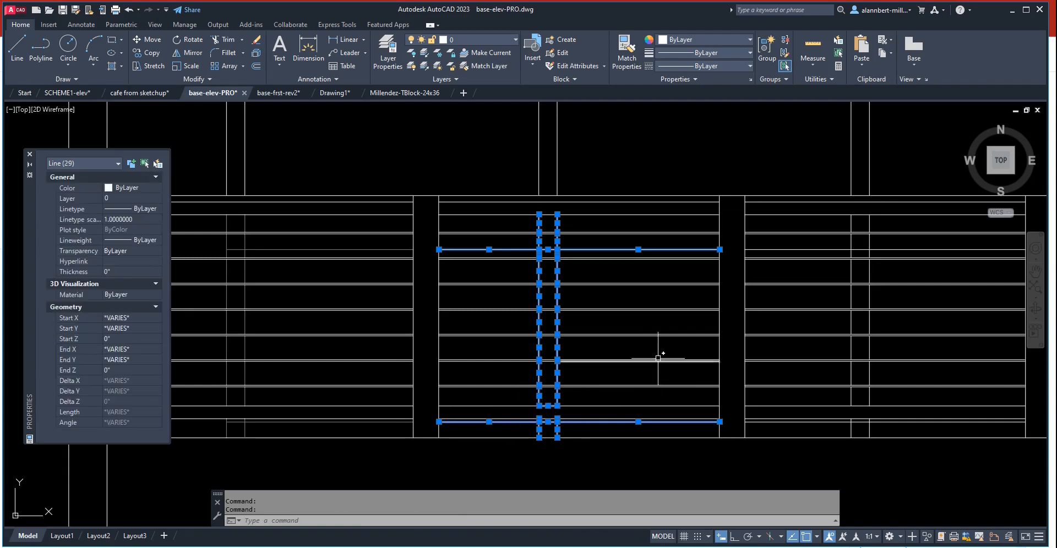
scroll(658, 359, up, 6)
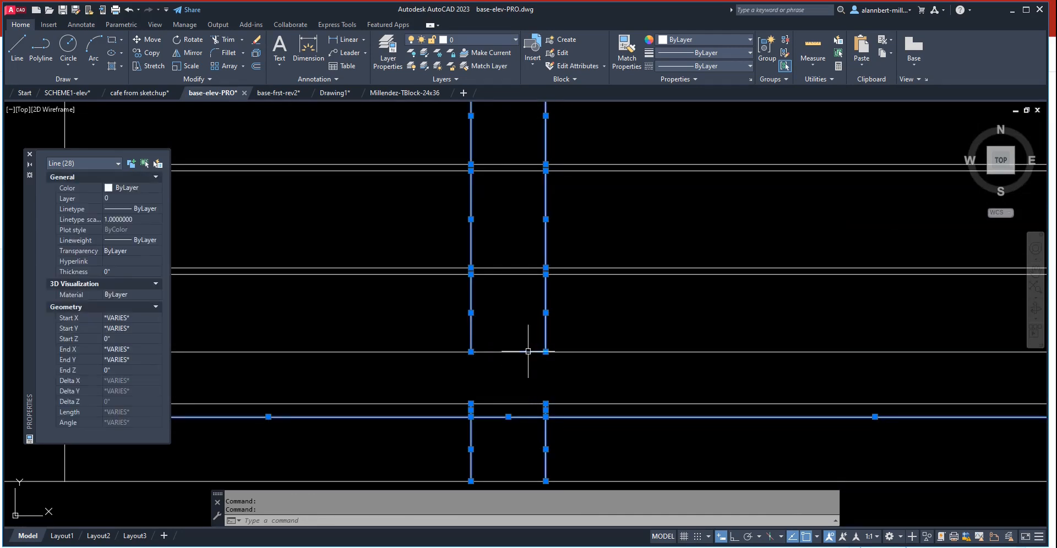
scroll(578, 385, down, 8)
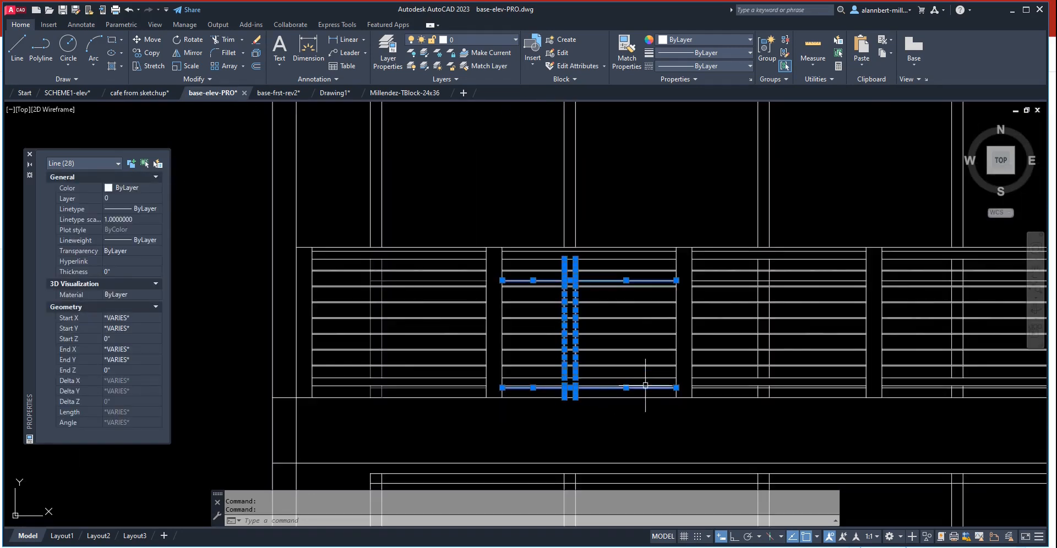
click(478, 36)
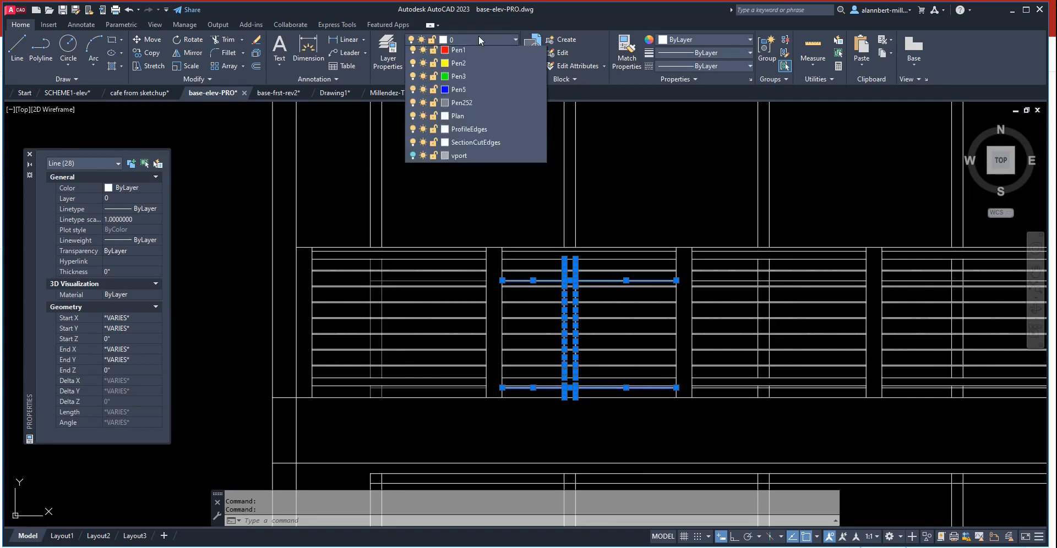
click(475, 344)
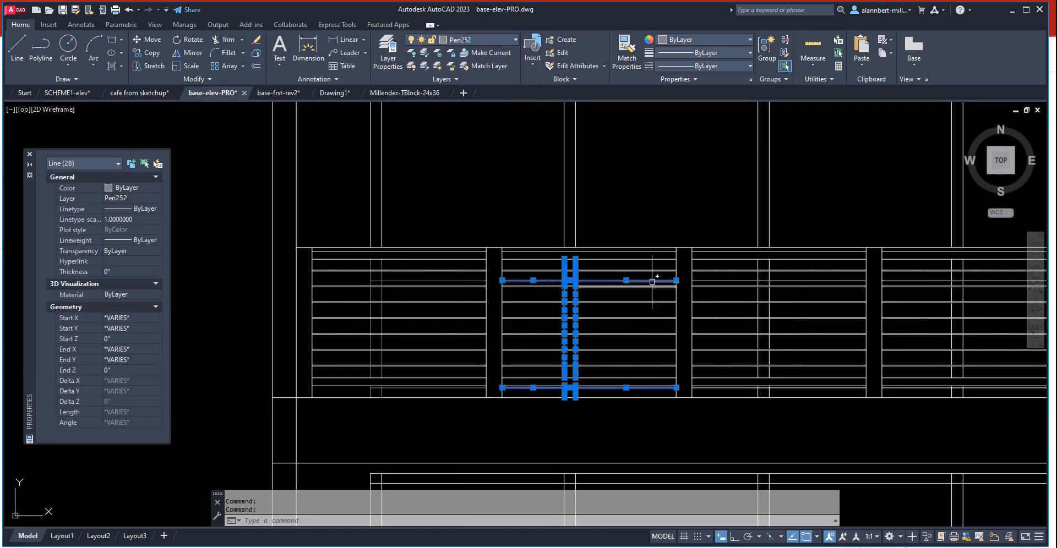
key(Escape)
key(Escape)
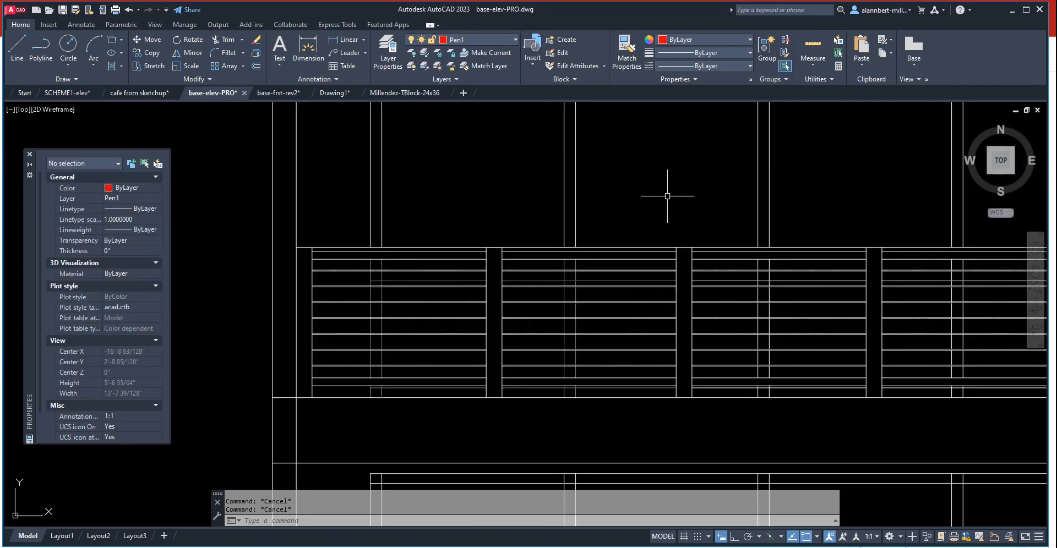
- Turn off layer Pen252 to hide the window frame lines already reassigned to it
click(462, 36)
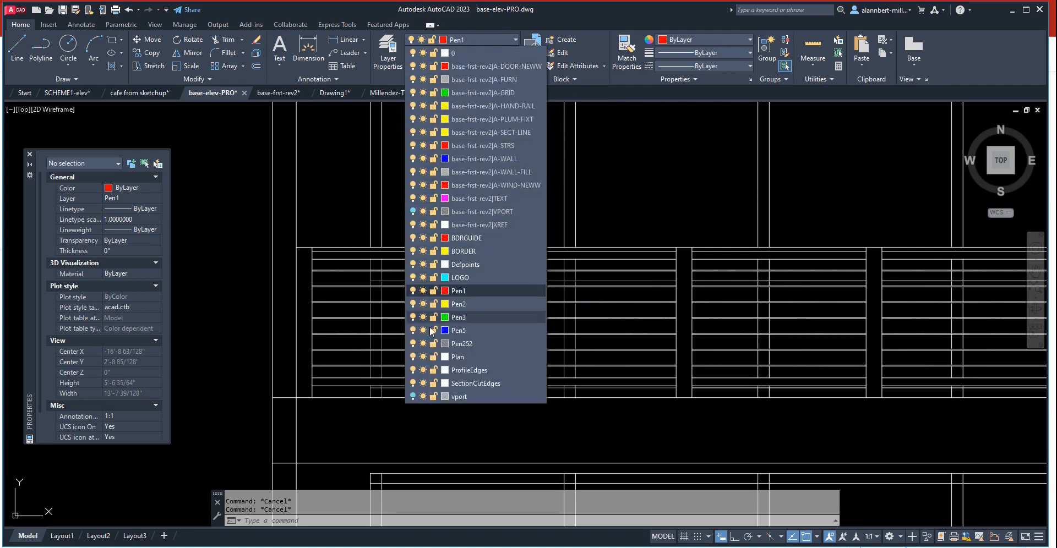
click(413, 343)
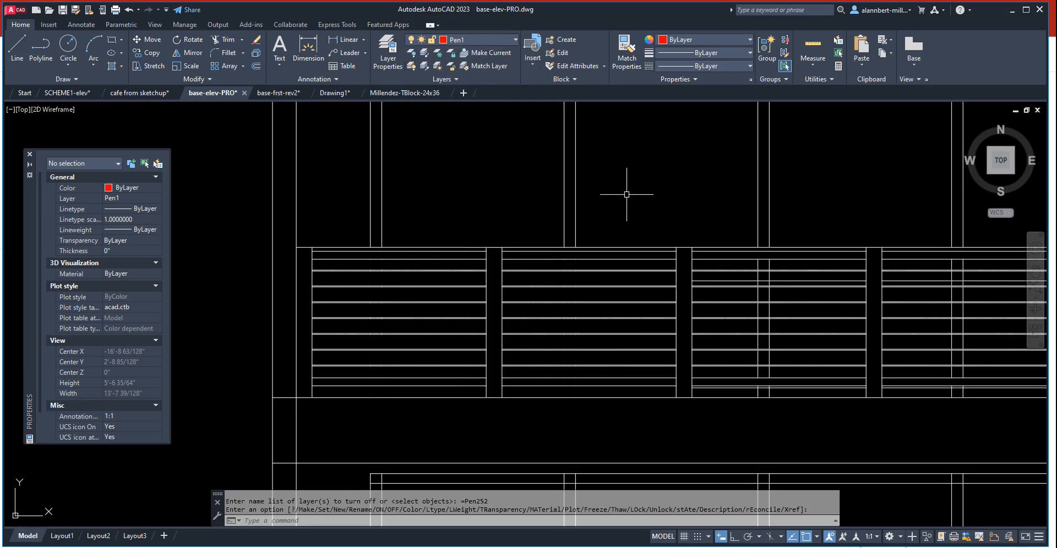
scroll(523, 334, down, 4)
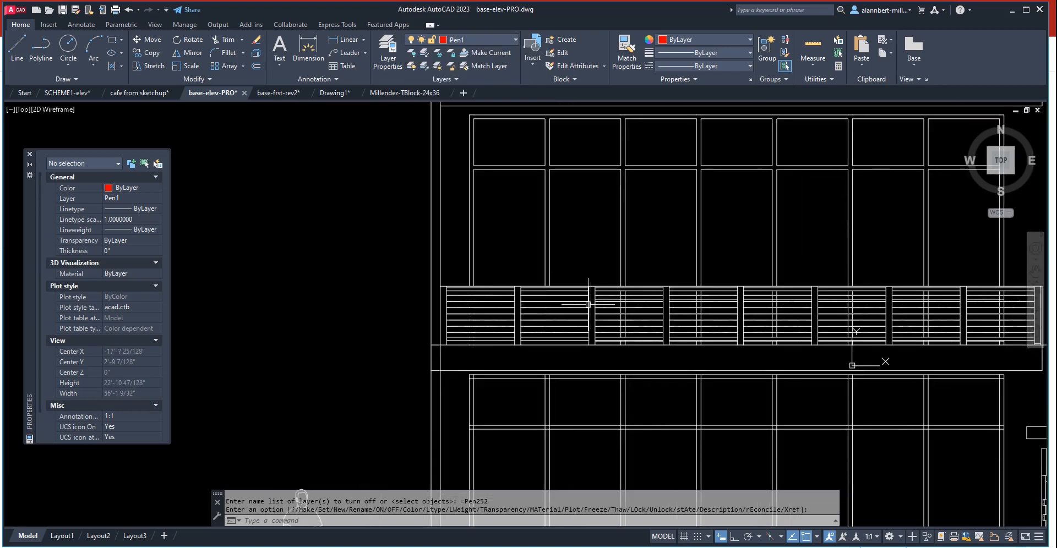
- Select the upper and lowest window frame line segments behind the third railing panel
mouse_move(588, 304)
middle_down()
mouse_move(481, 271)
mouse_move(445, 273)
middle_up()
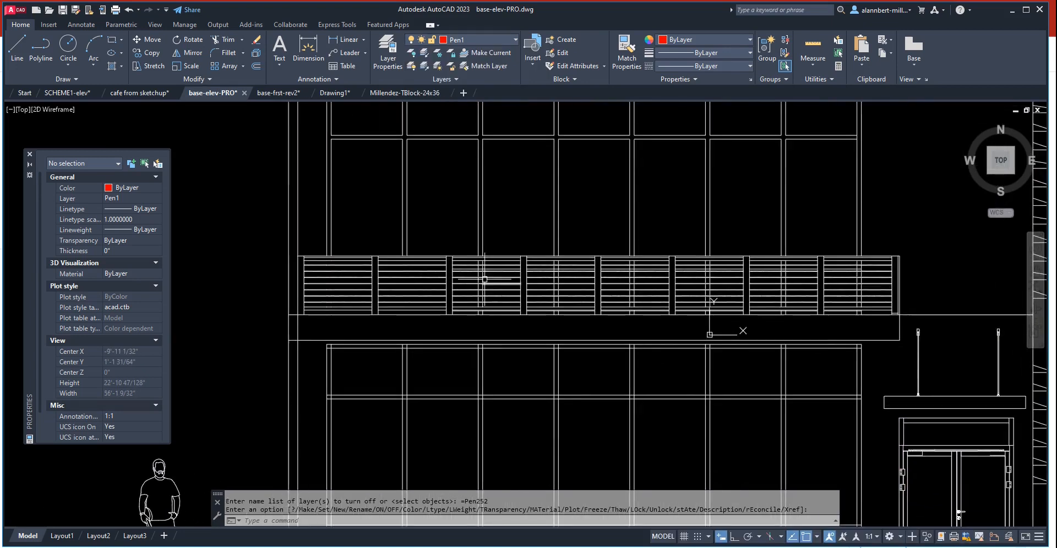
scroll(484, 279, up, 6)
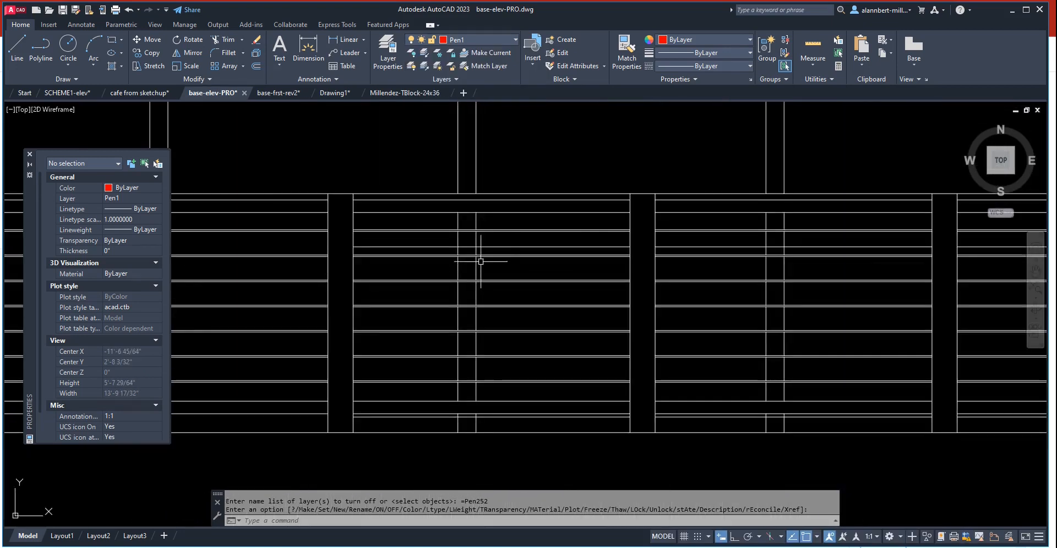
click(448, 225)
click(469, 249)
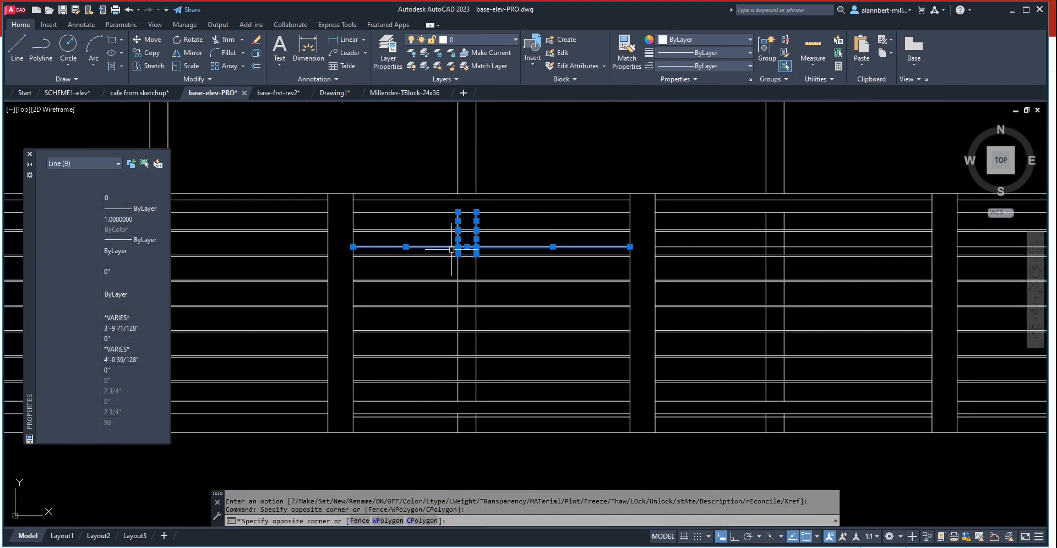
click(490, 428)
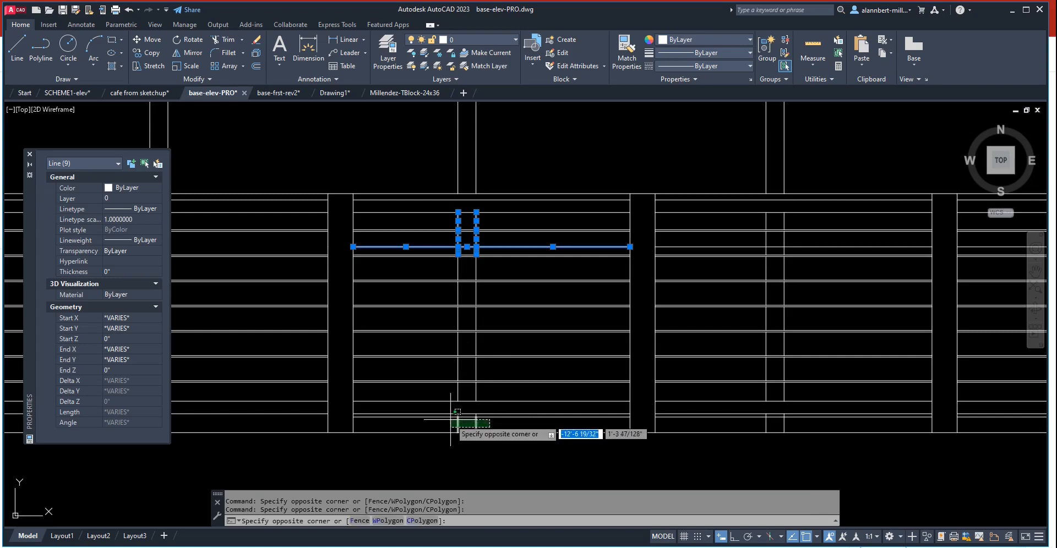
click(453, 415)
- Add the upper window frame line segments behind the fourth railing panel, including the full-width horizontal line, to the selection
middle_drag(680, 335, 552, 338)
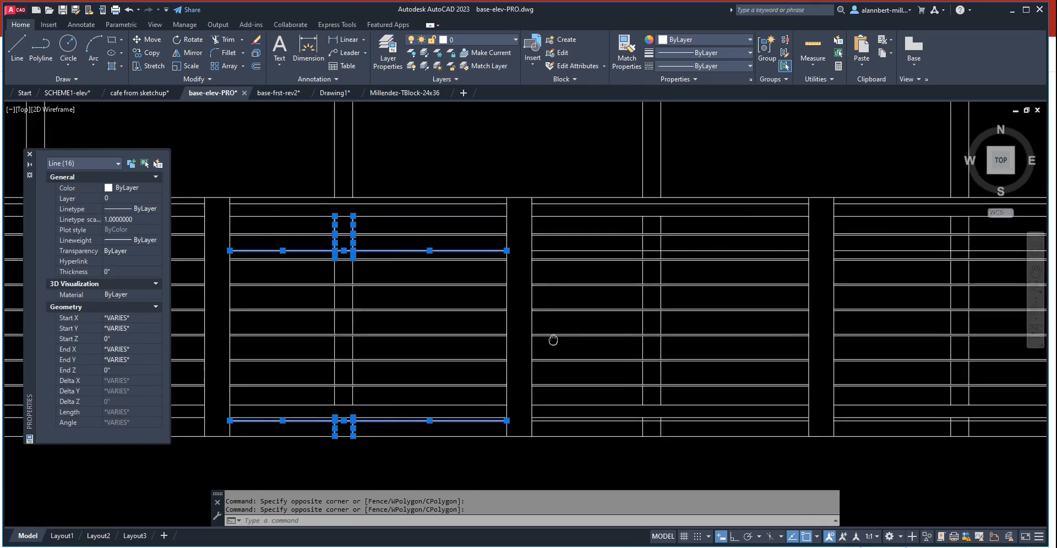
scroll(523, 306, up, 2)
click(654, 171)
click(605, 181)
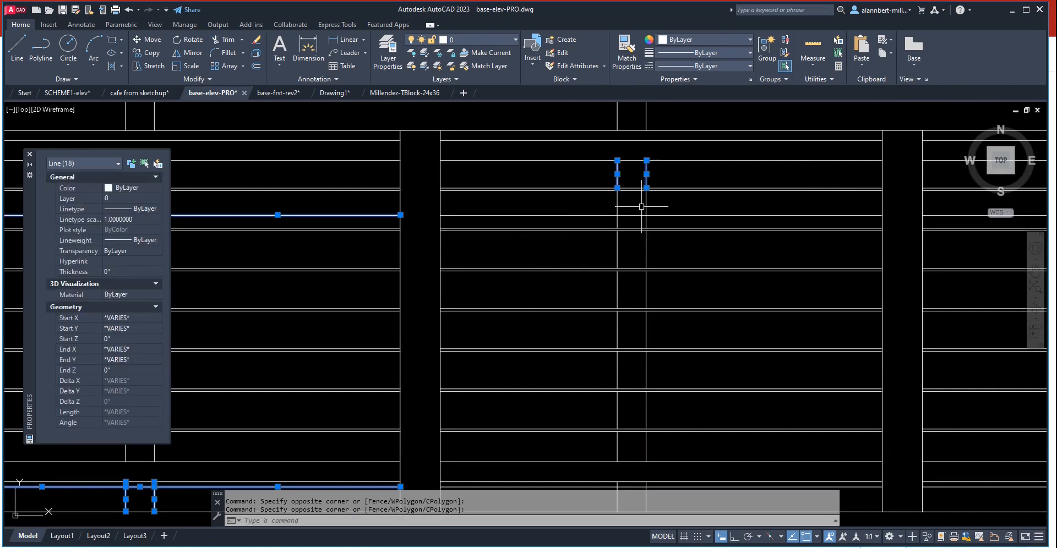
click(616, 216)
click(655, 242)
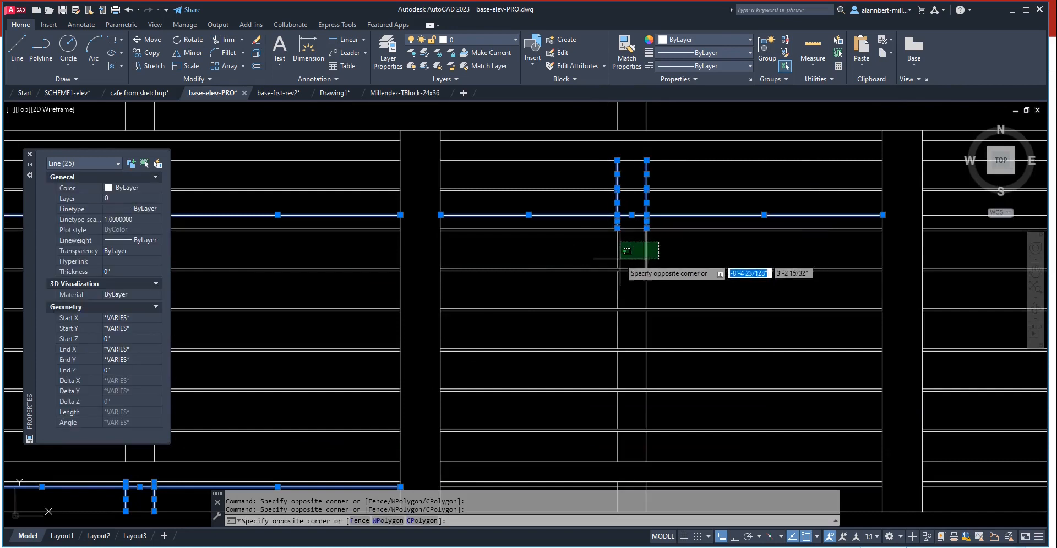
click(609, 259)
- Add the lower window frame segments and lowest horizontal frame line behind the fourth railing panel, and move the whole selection to layer Pen252
click(599, 300)
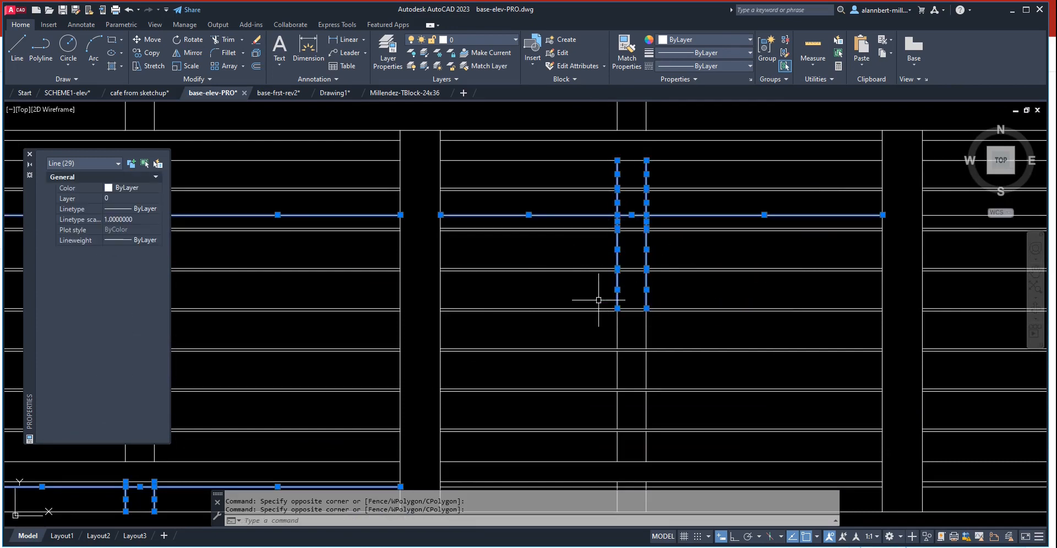
click(666, 328)
click(601, 338)
click(655, 368)
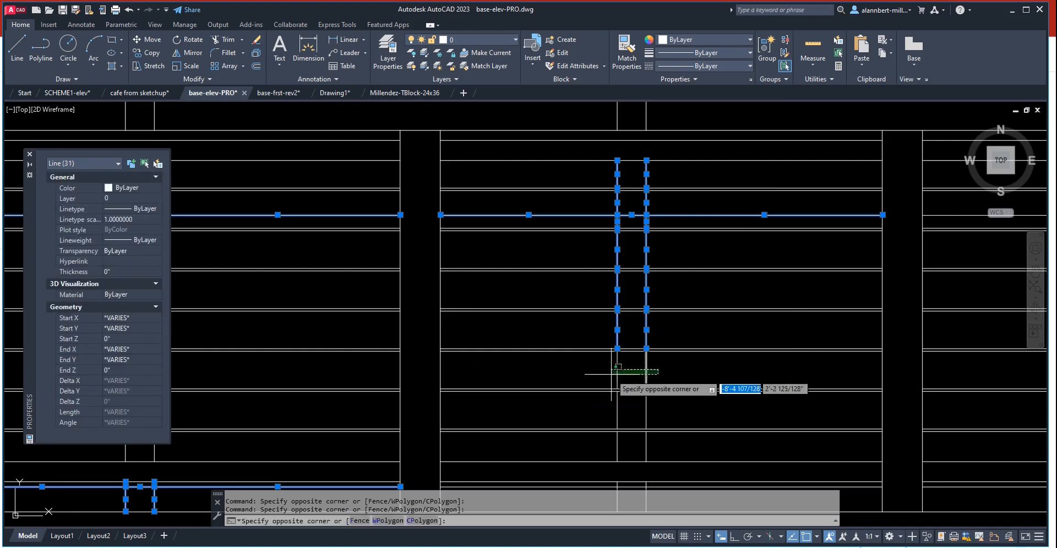
click(605, 386)
click(604, 415)
middle_drag(617, 411, 609, 313)
click(651, 349)
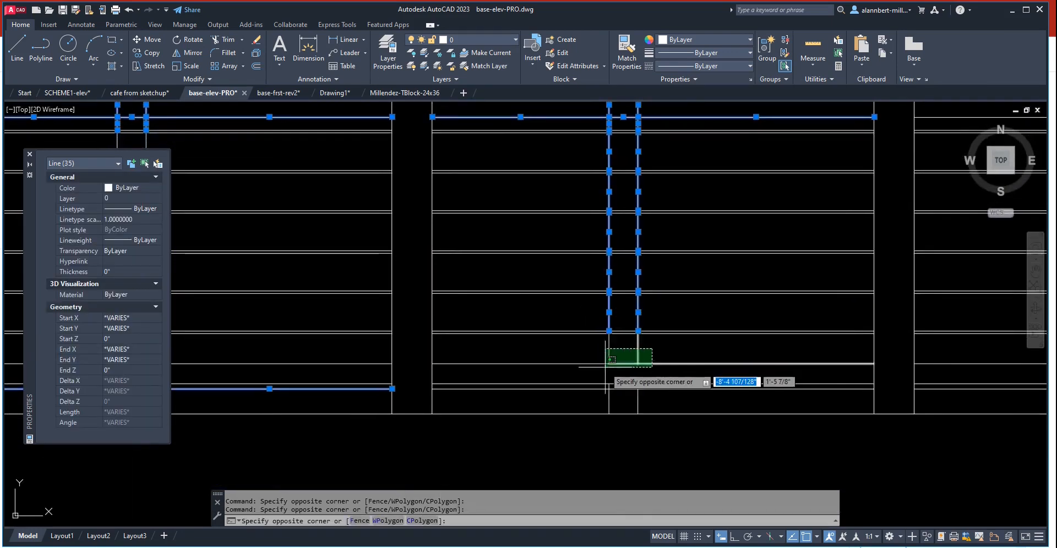
click(606, 362)
click(634, 395)
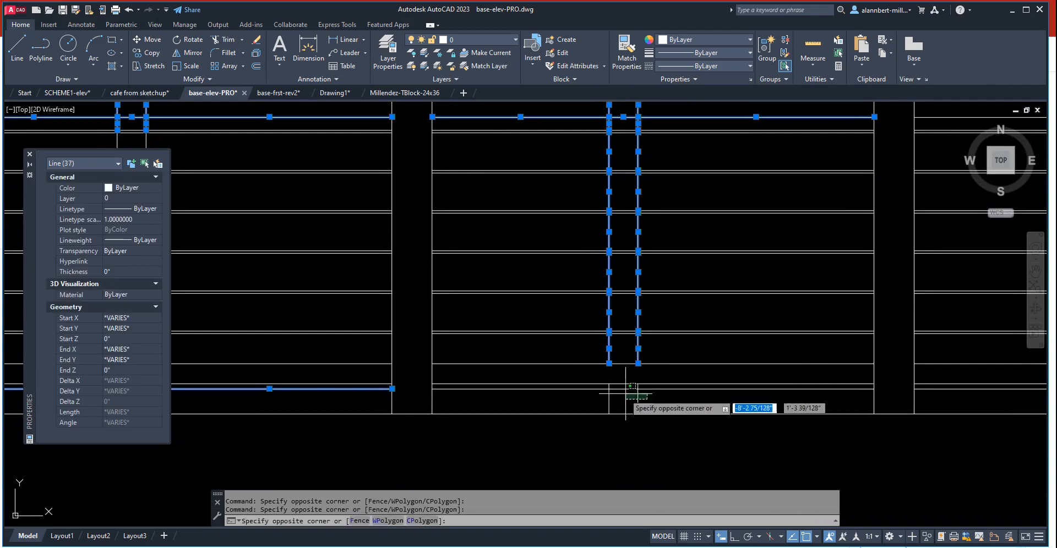
click(606, 392)
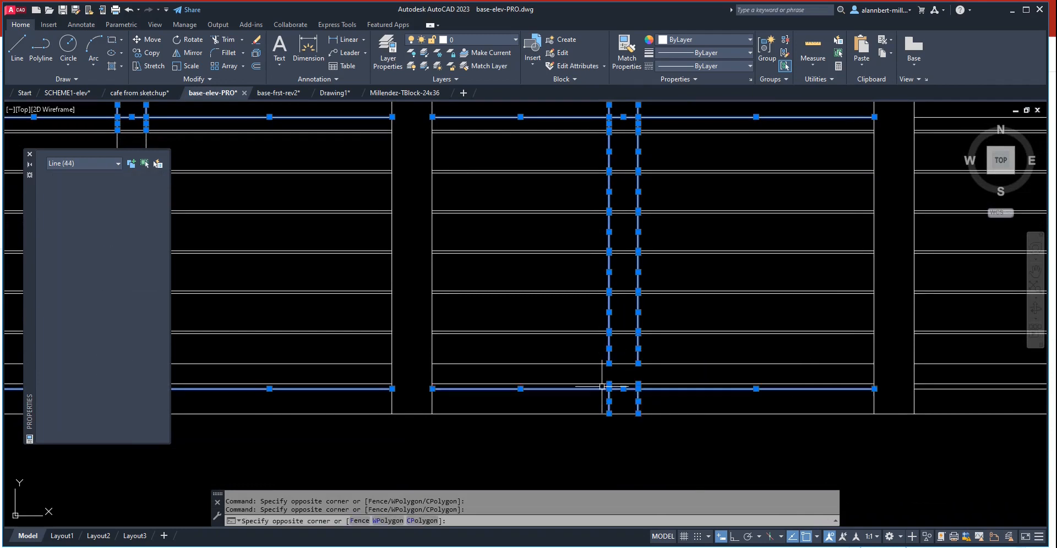
click(486, 38)
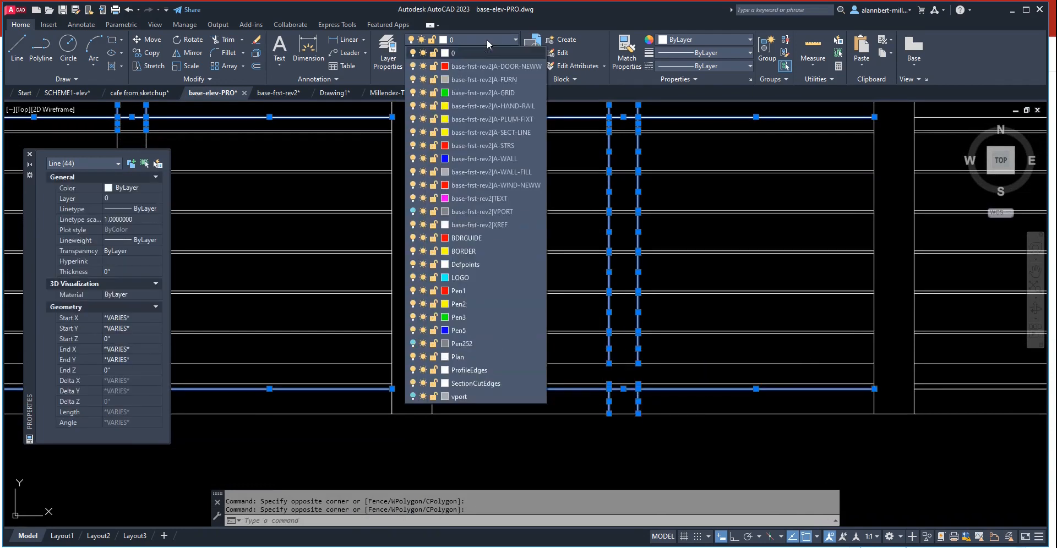
click(464, 342)
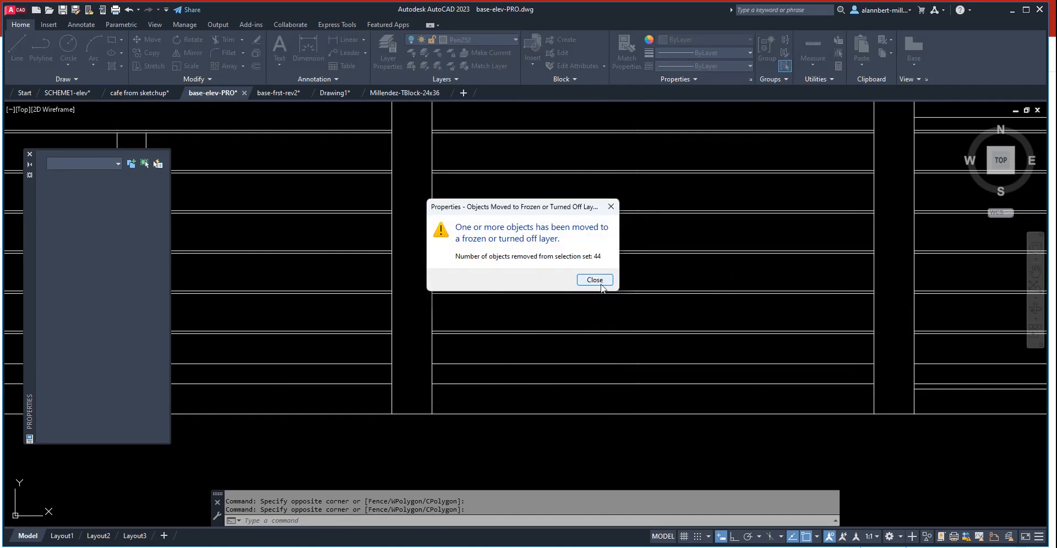
click(594, 280)
scroll(617, 268, down, 3)
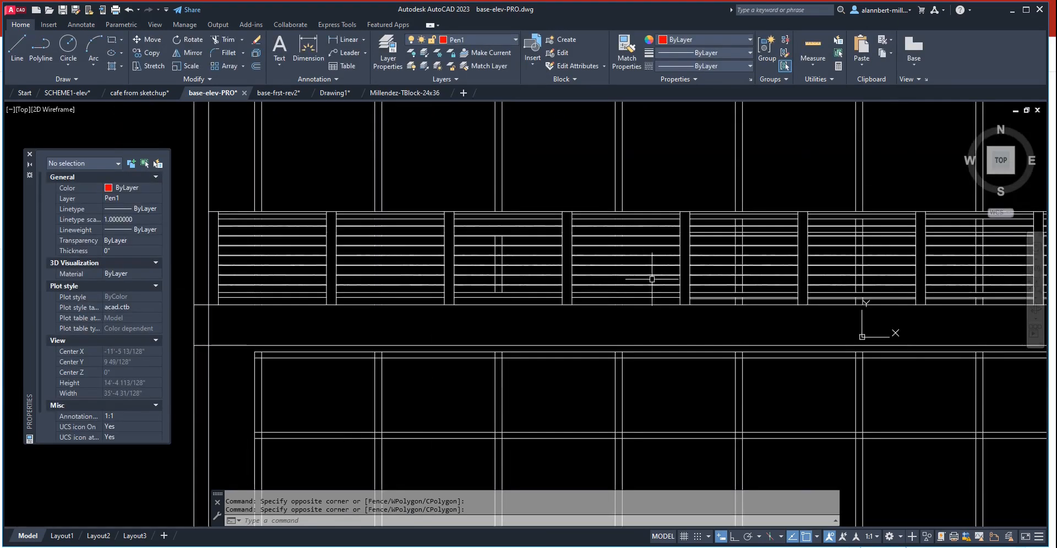
scroll(504, 286, up, 2)
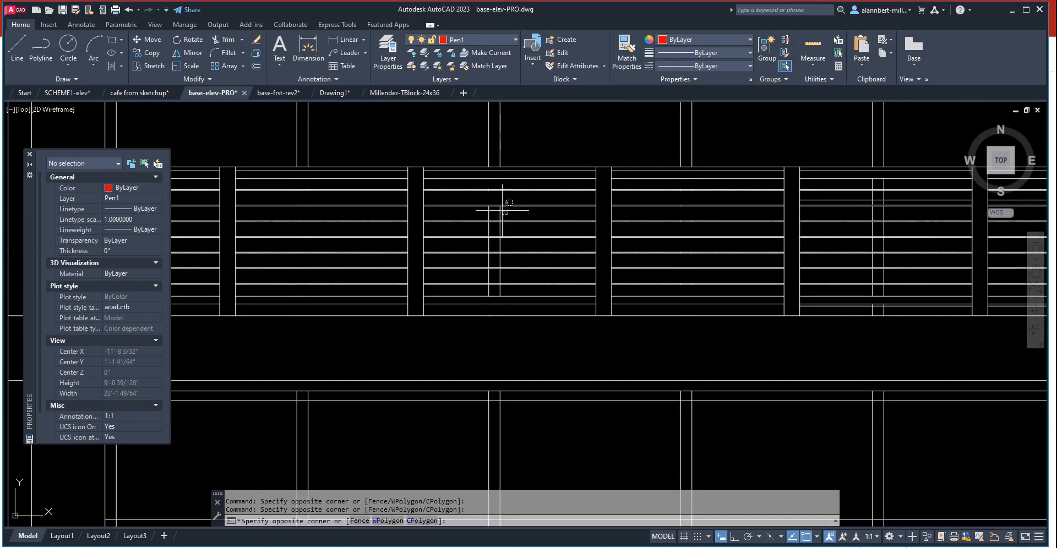
click(505, 209)
key(Escape)
key(Escape)
scroll(508, 237, up, 2)
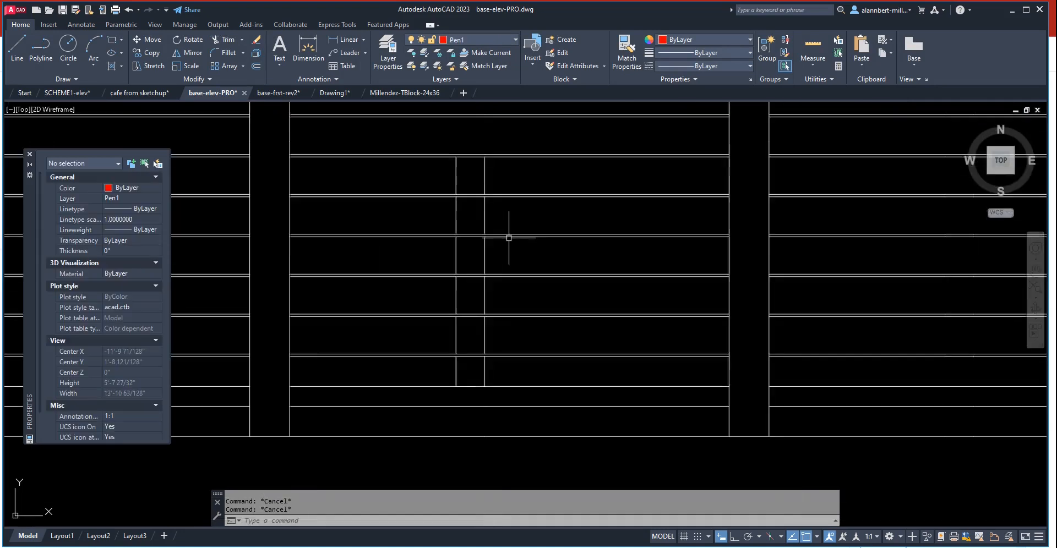
scroll(507, 237, down, 6)
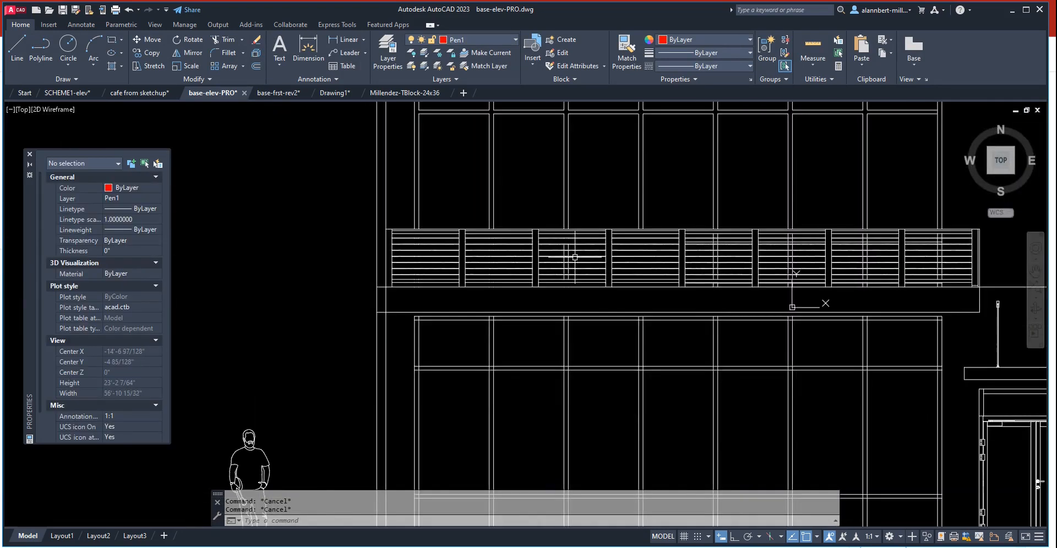
- Select the remaining vertical window frame segments in the middle of the third railing panel and move them to layer Pen252
scroll(575, 257, up, 4)
click(544, 258)
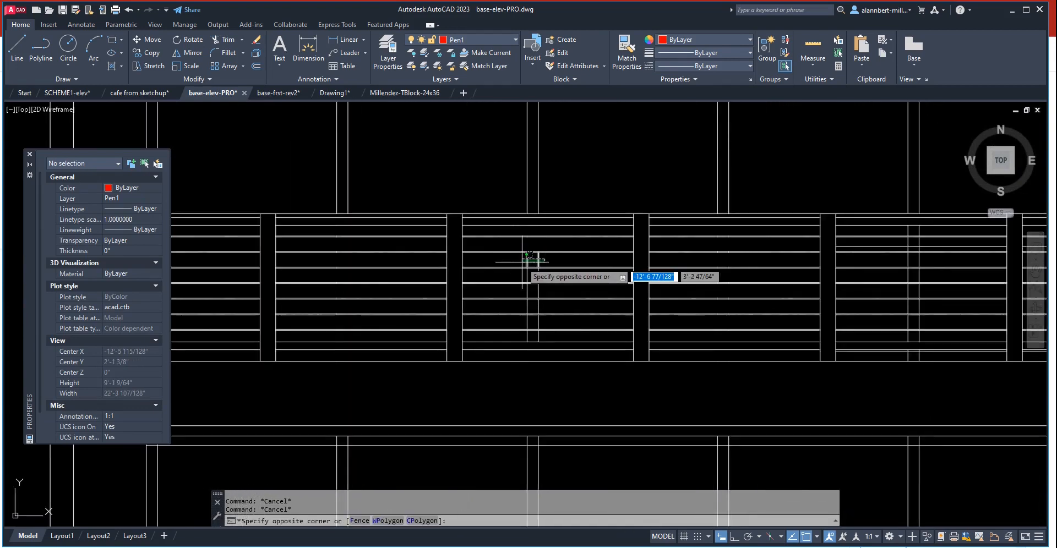
click(516, 261)
click(547, 274)
click(521, 277)
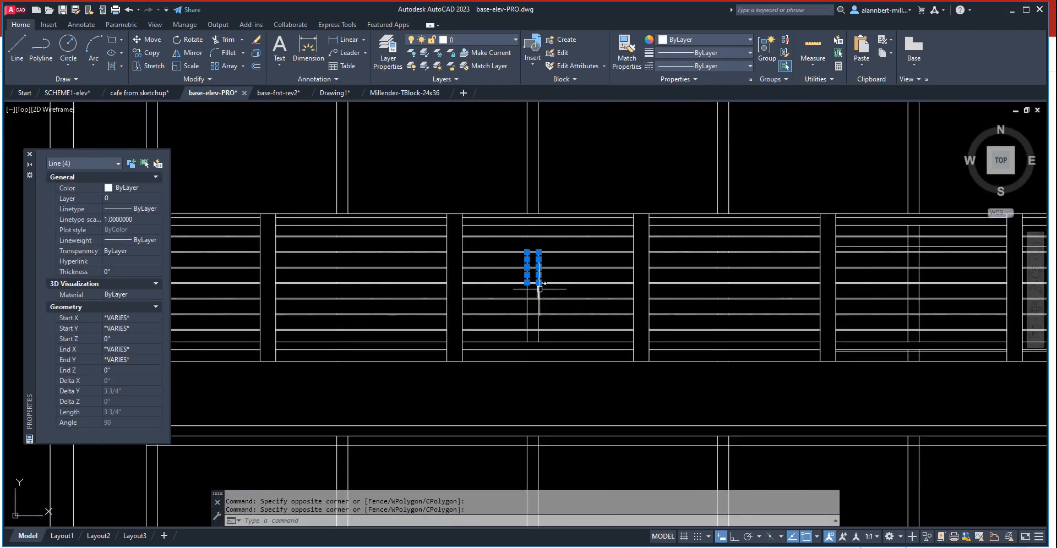
click(518, 293)
click(546, 308)
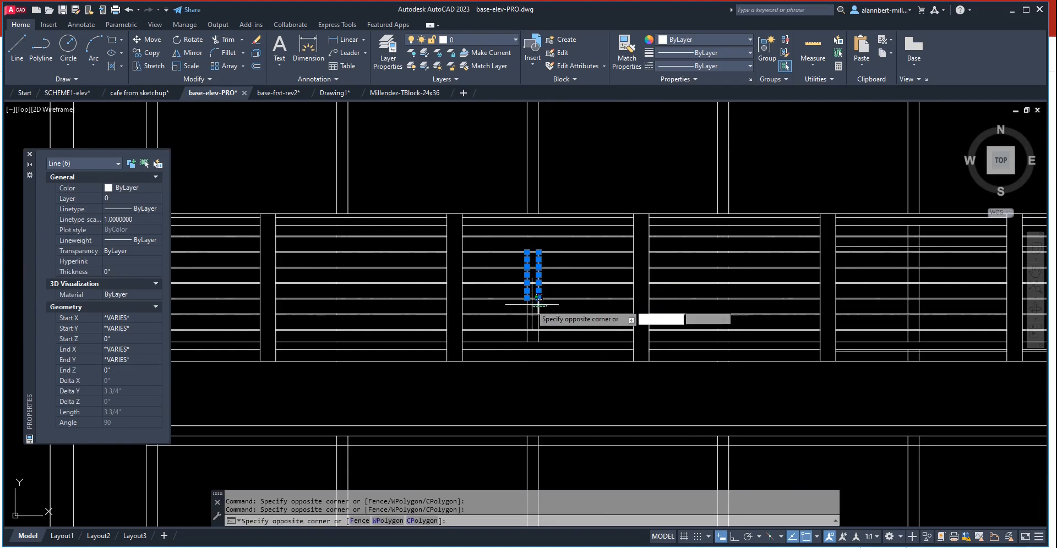
click(521, 303)
click(547, 321)
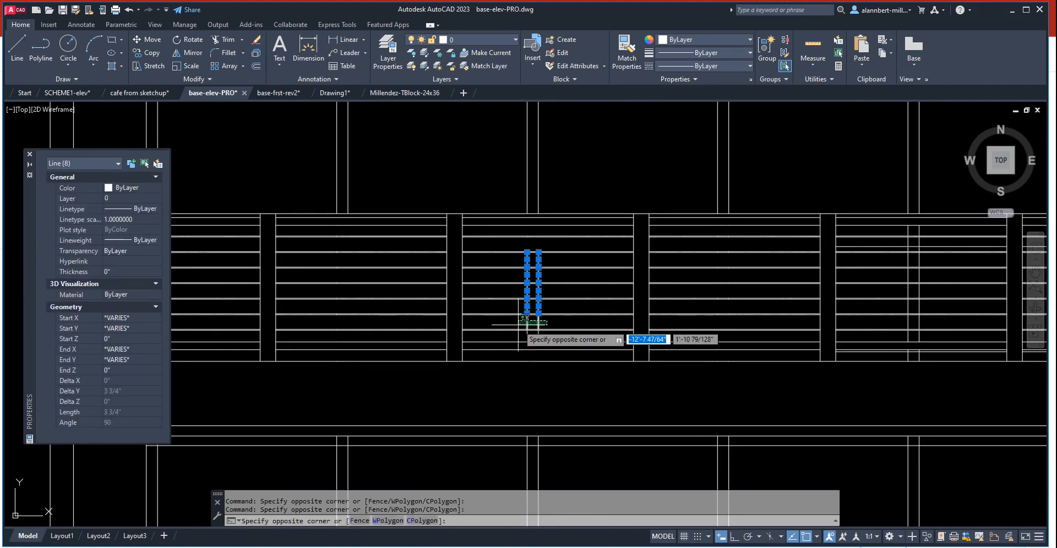
click(520, 333)
click(546, 336)
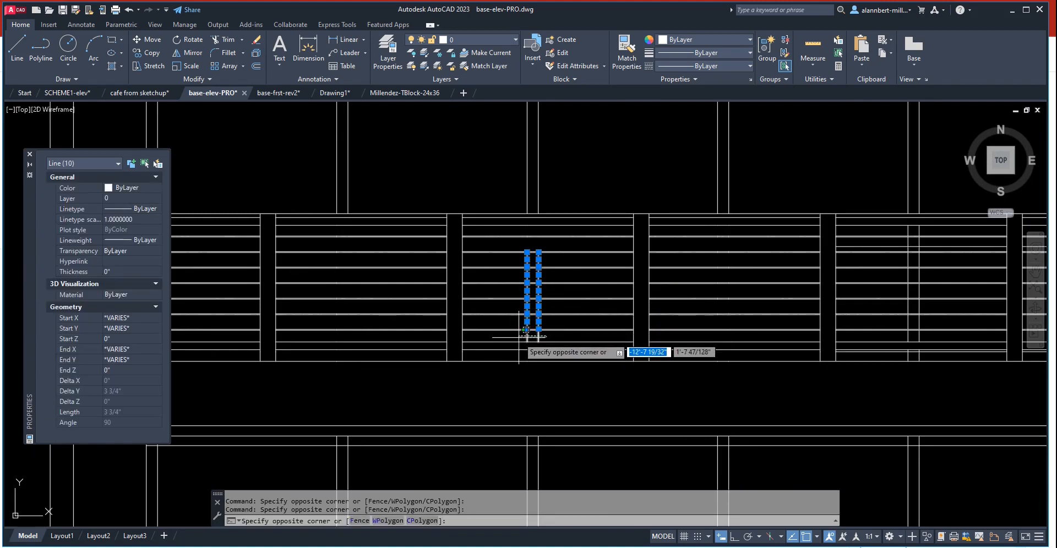
click(519, 338)
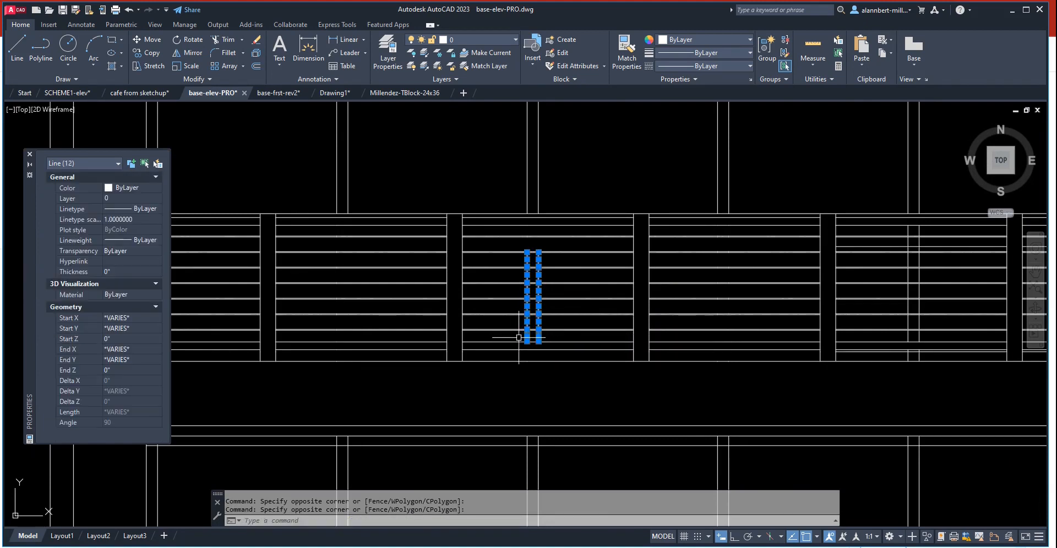
click(513, 39)
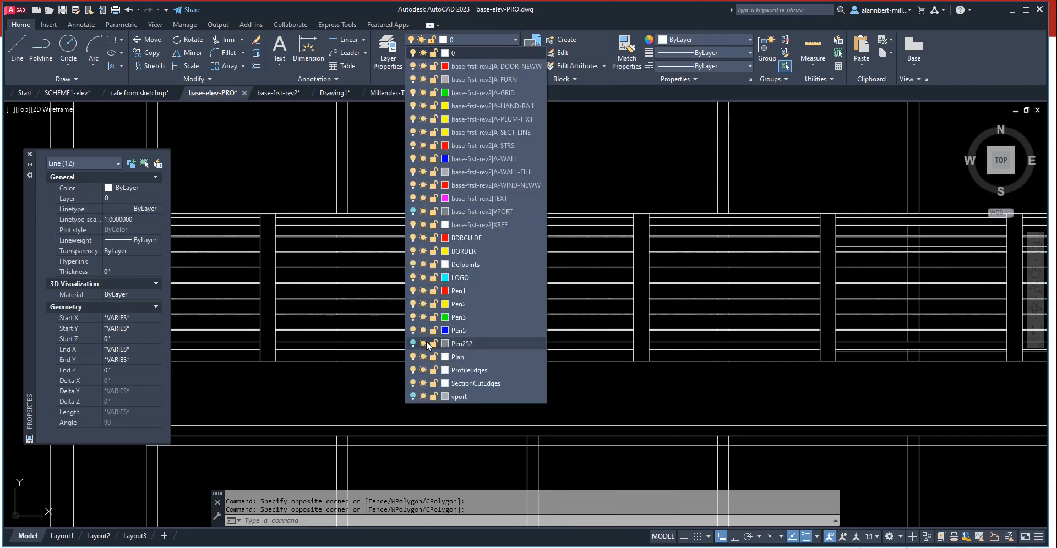
click(455, 344)
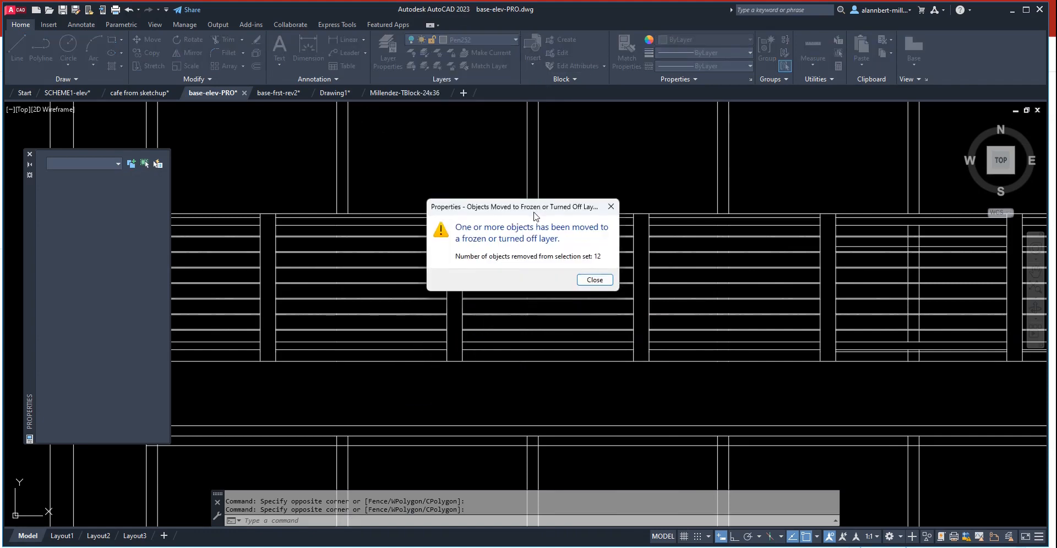
click(594, 281)
- Examine the balcony railing panels across the elevation for leftover window frame lines
scroll(566, 177, down, 5)
middle_drag(551, 183, 545, 186)
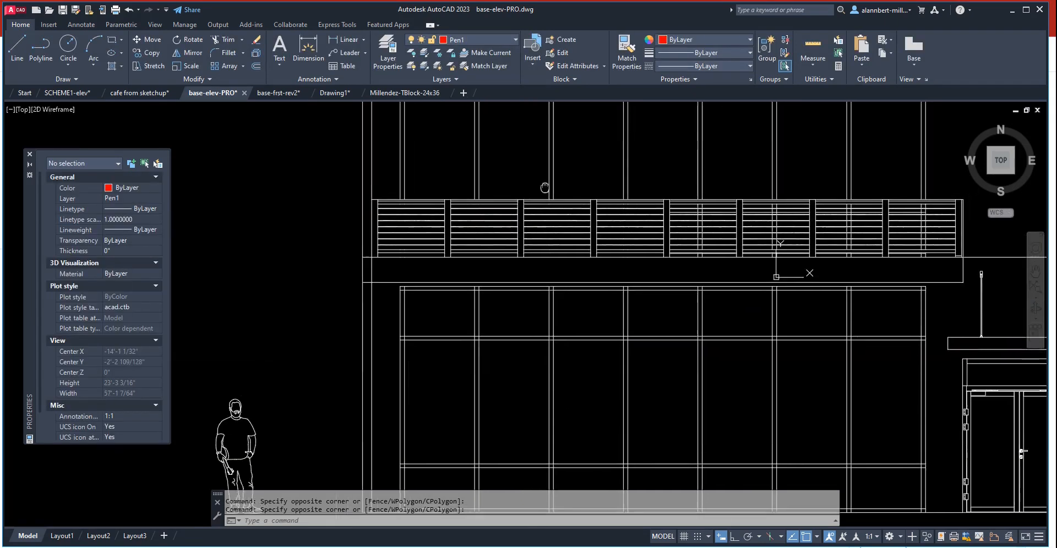
middle_drag(545, 186, 474, 271)
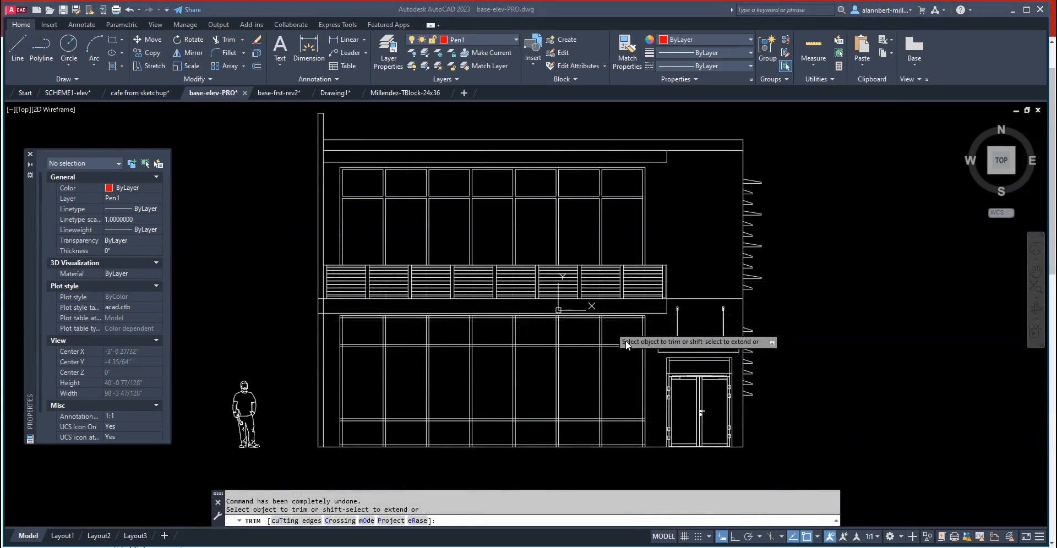
scroll(357, 278, up, 4)
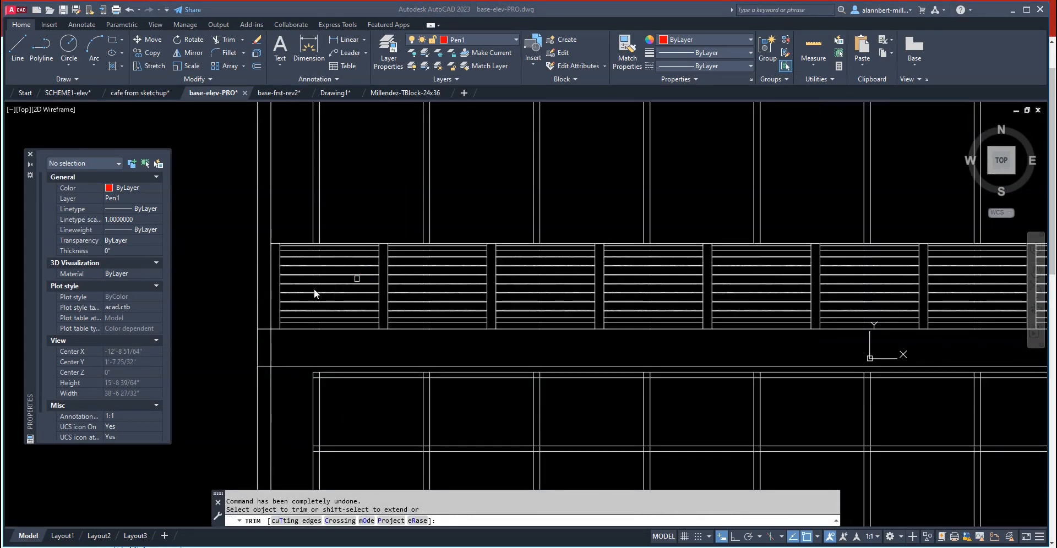
scroll(314, 290, up, 2)
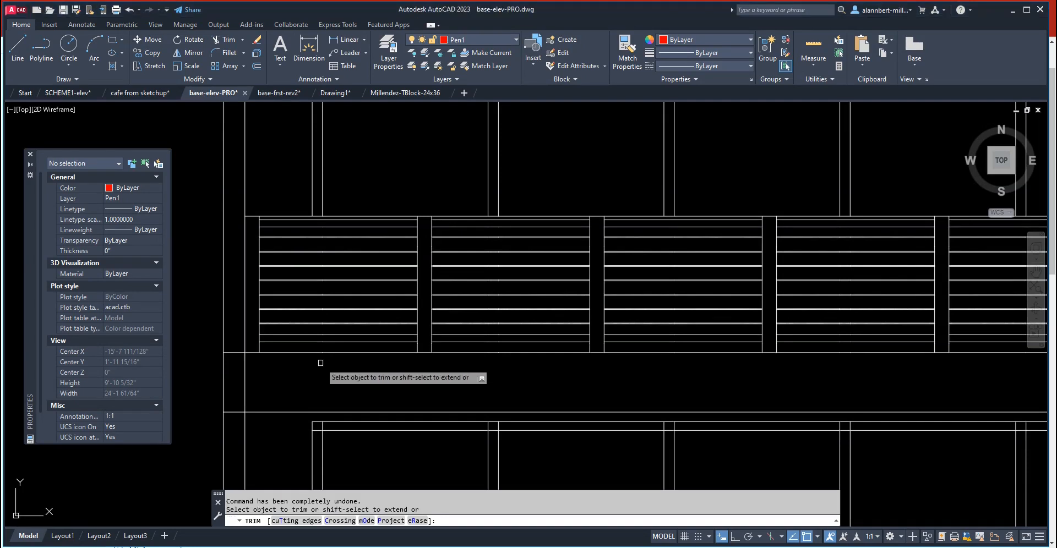
key(Escape)
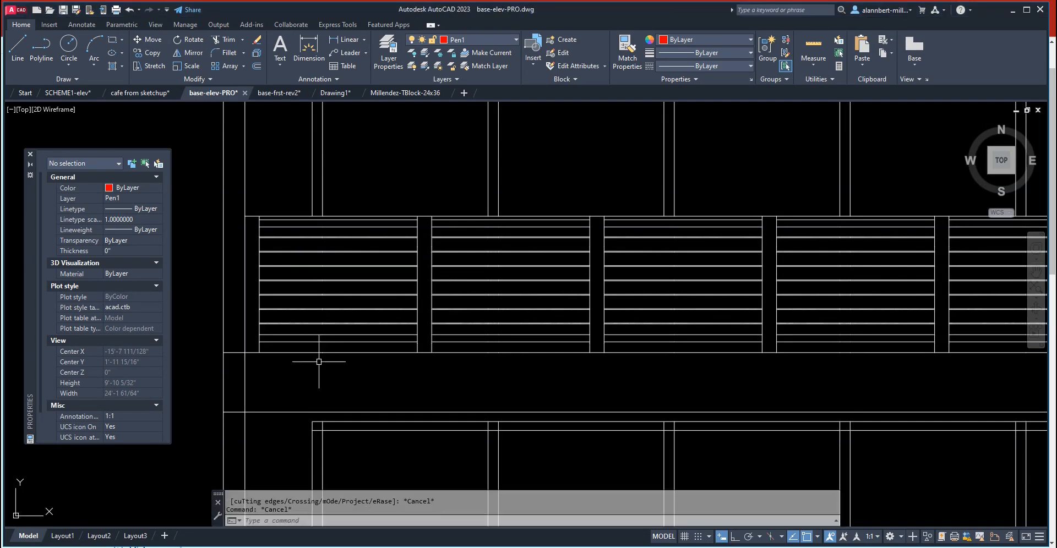
scroll(324, 300, up, 3)
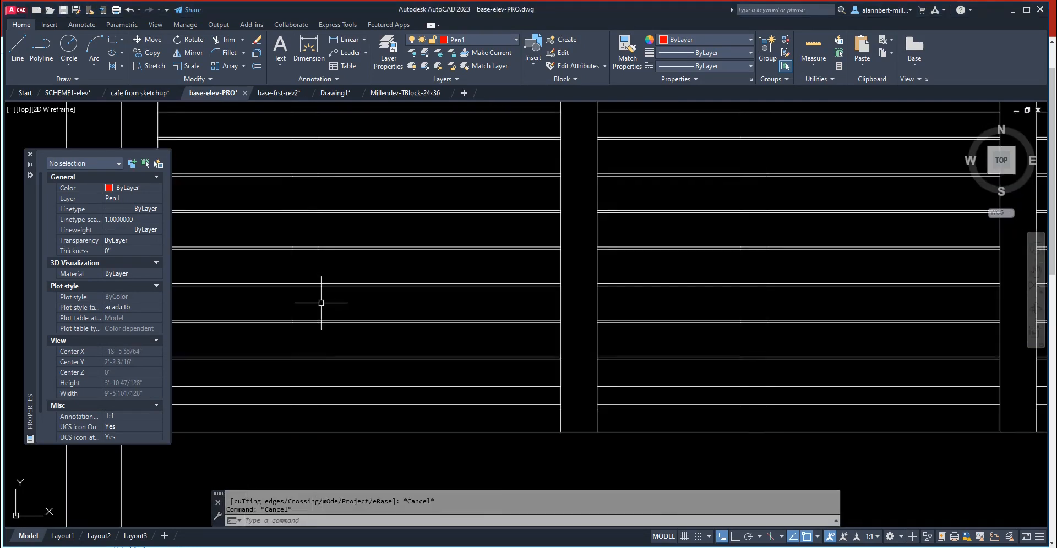
- Try to erase the short leftover line segment along a middle slat of the first railing panel
click(307, 286)
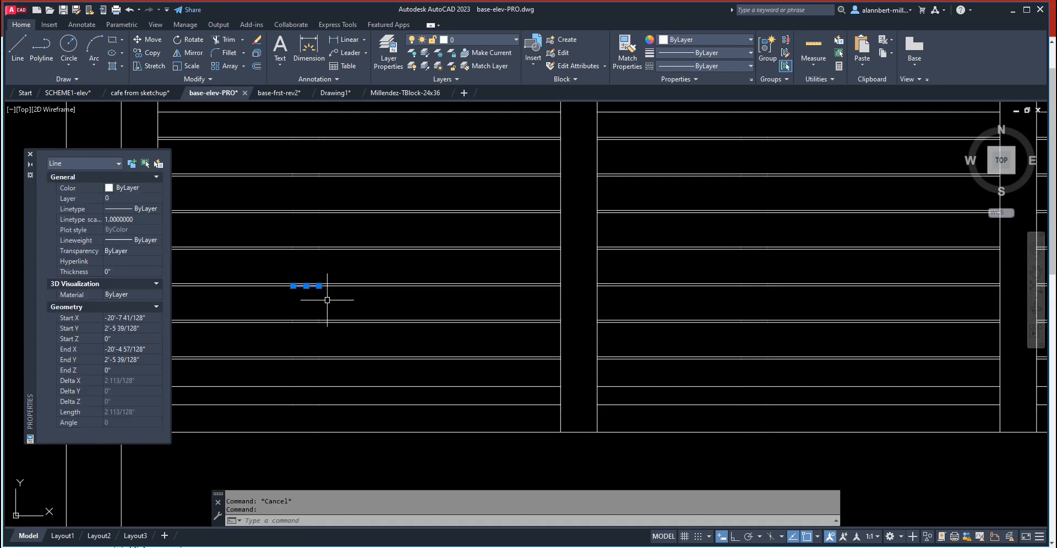
key(Escape)
text(e)
key(Return)
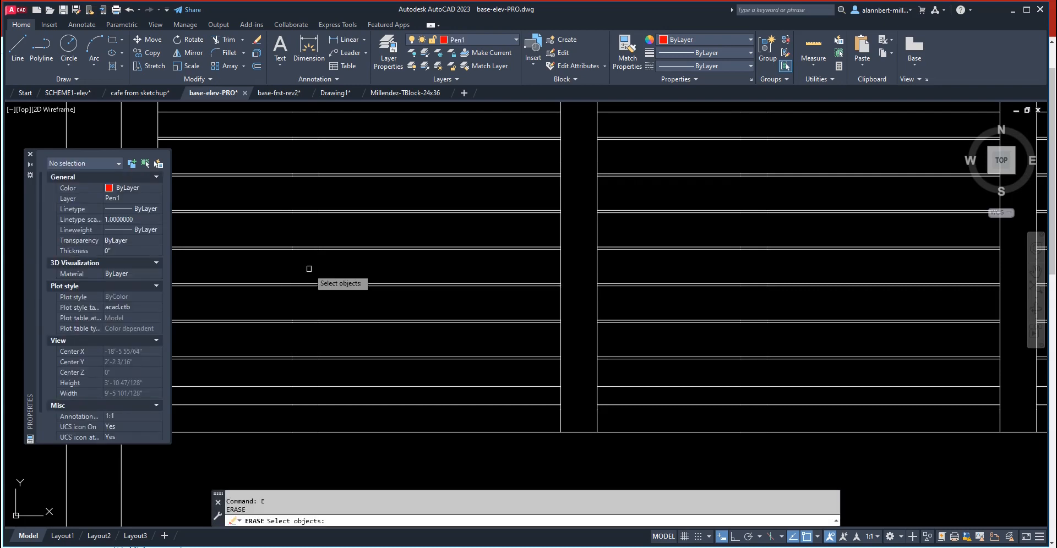
click(328, 301)
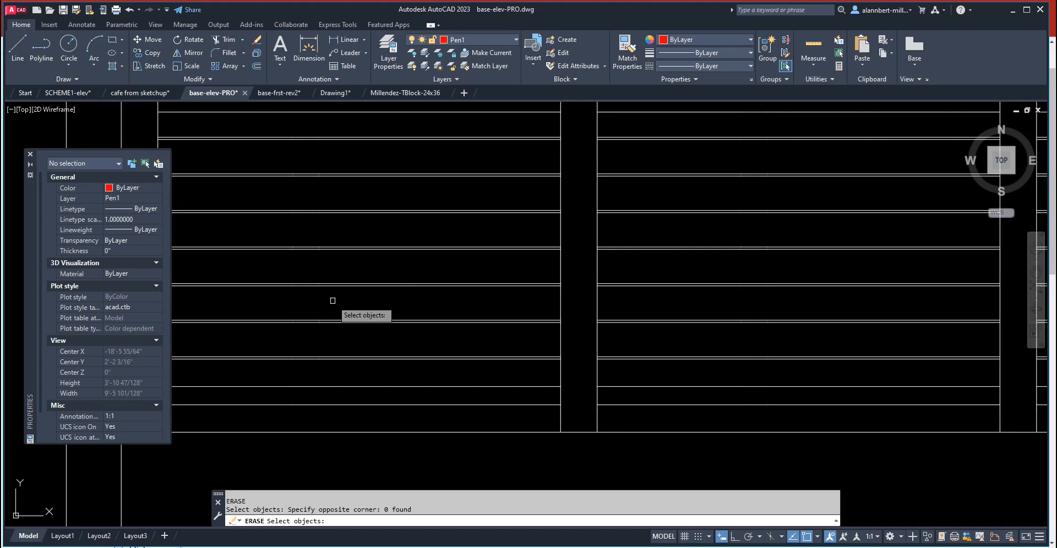
click(325, 290)
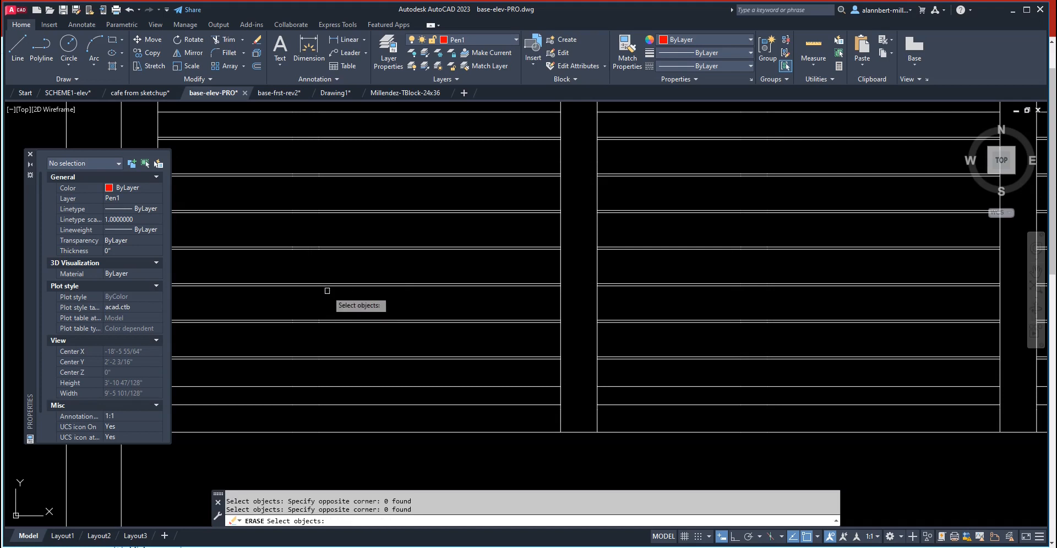
key(Escape)
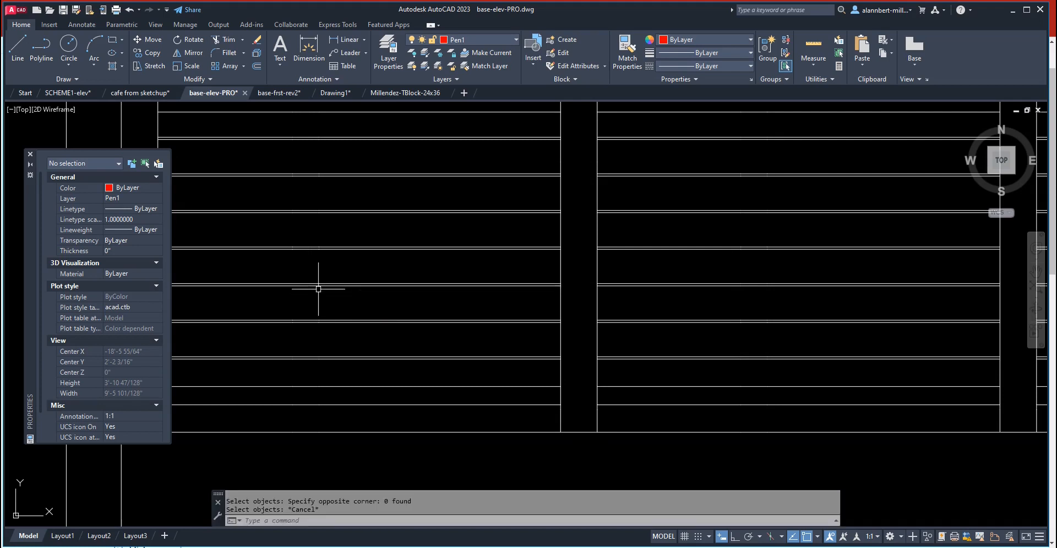
scroll(311, 345, down, 2)
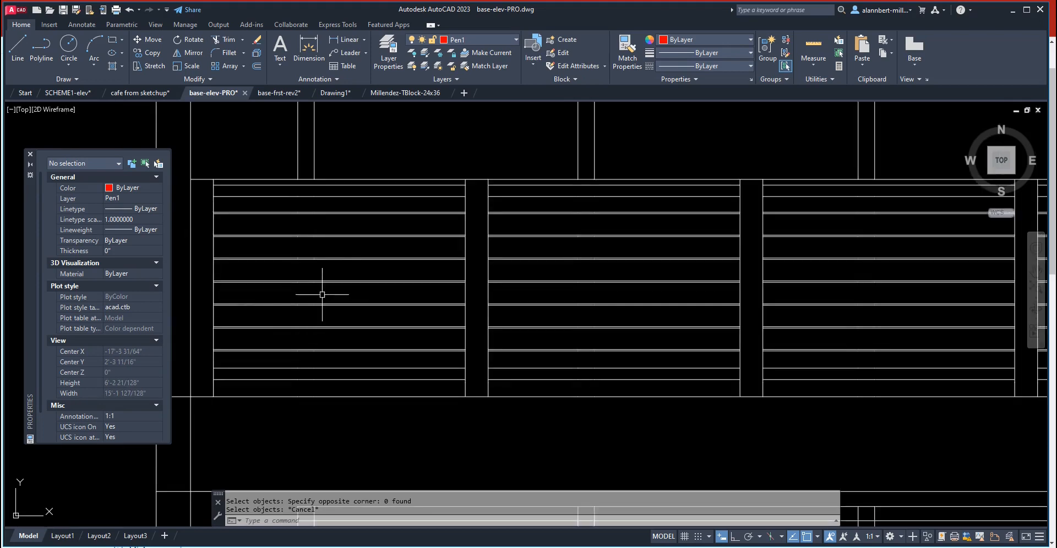
scroll(307, 343, down, 2)
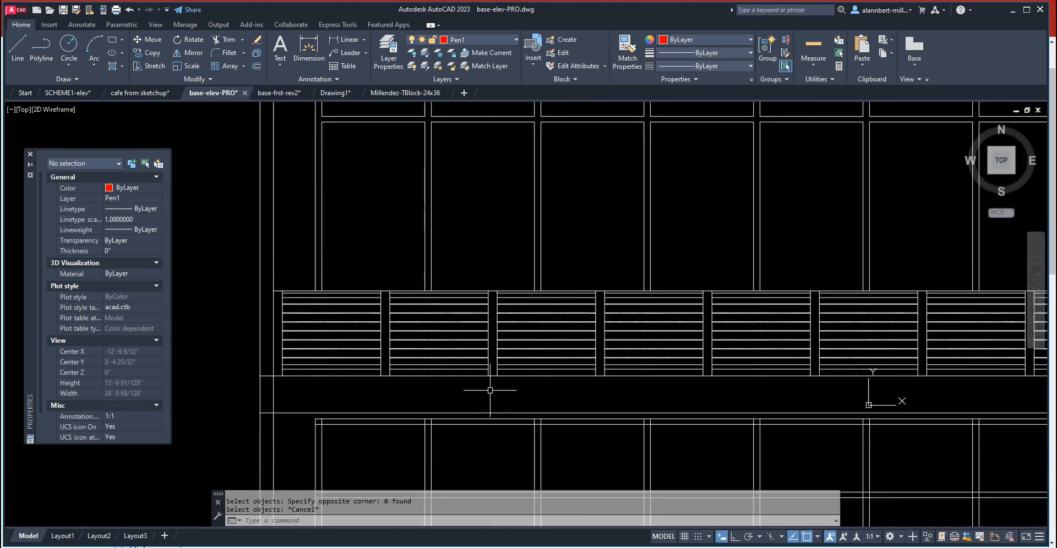
- Start a fence trim on the ground-floor window and run the fence inside the top frame from the left corner to the right corner
scroll(581, 394, down, 2)
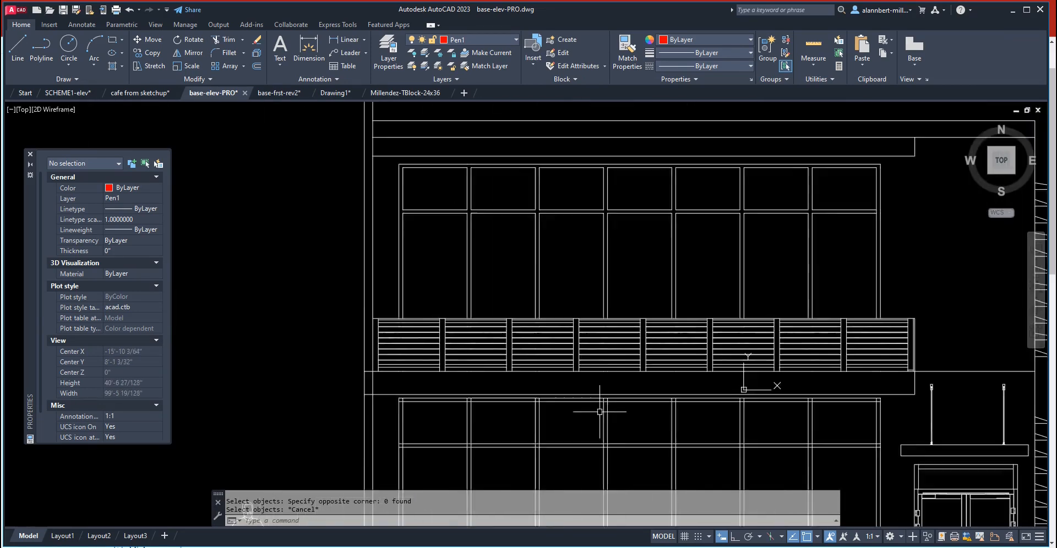
middle_drag(601, 413, 450, 215)
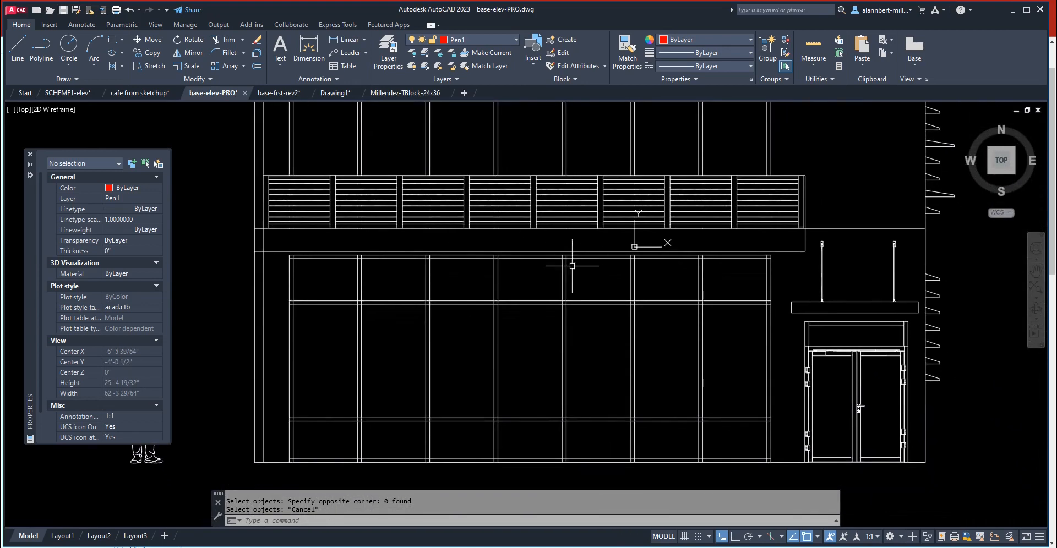
scroll(292, 268, up, 2)
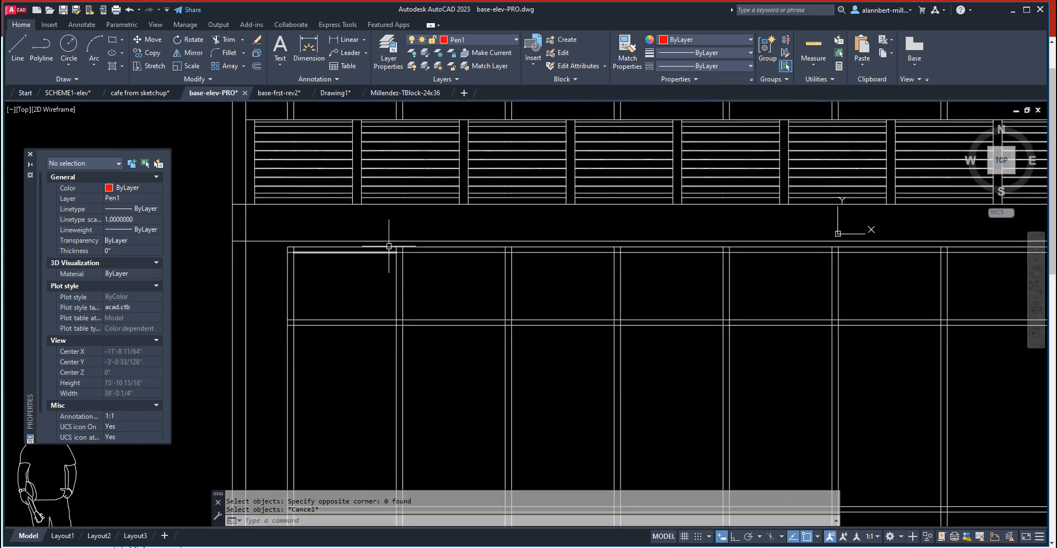
middle_drag(365, 268, 317, 280)
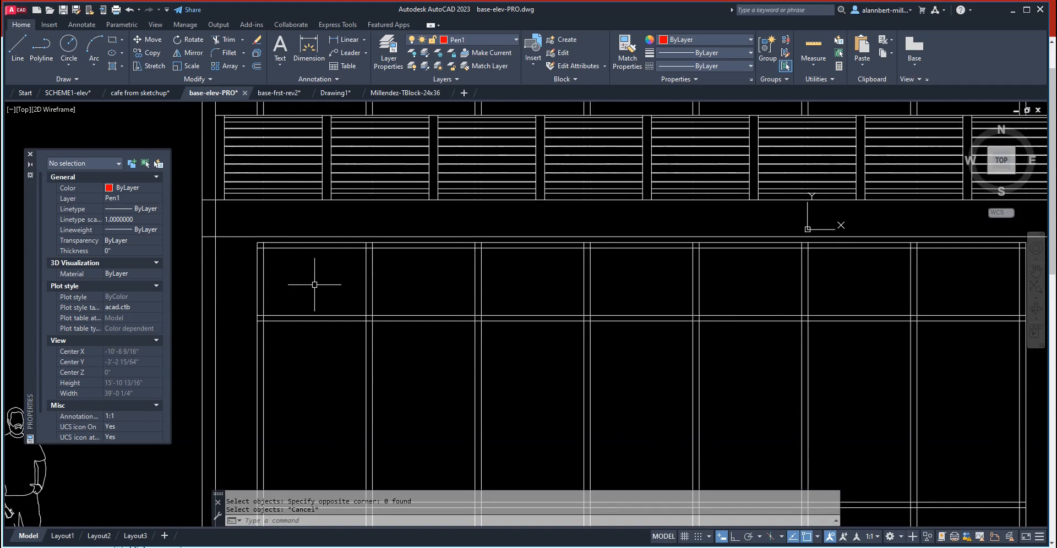
key(Return)
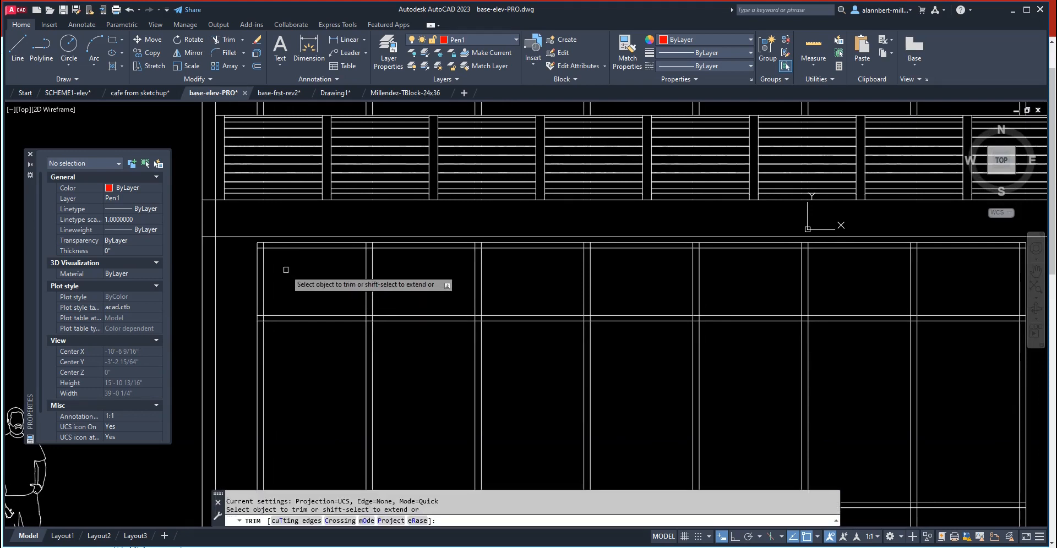
key(Return)
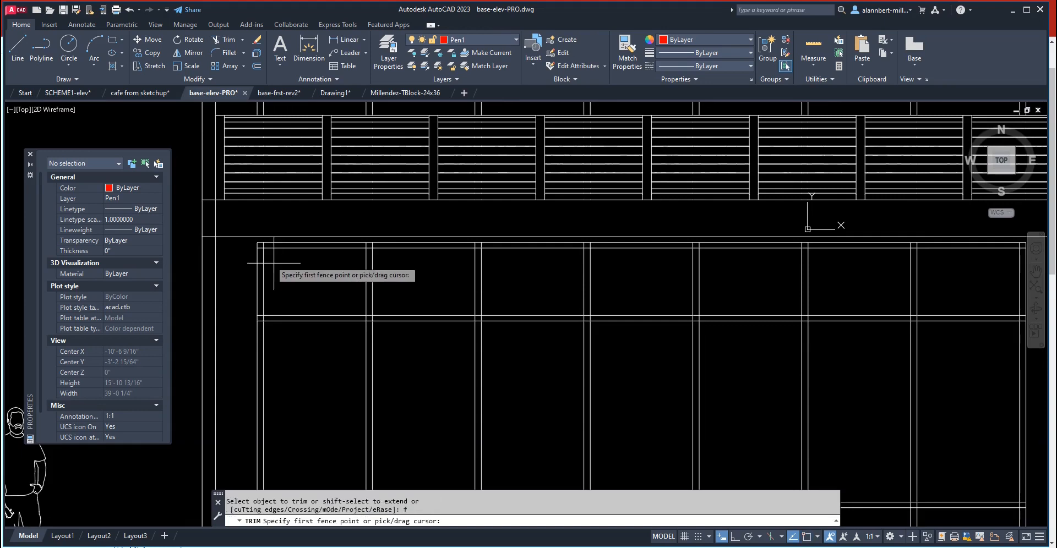
scroll(264, 242, up, 2)
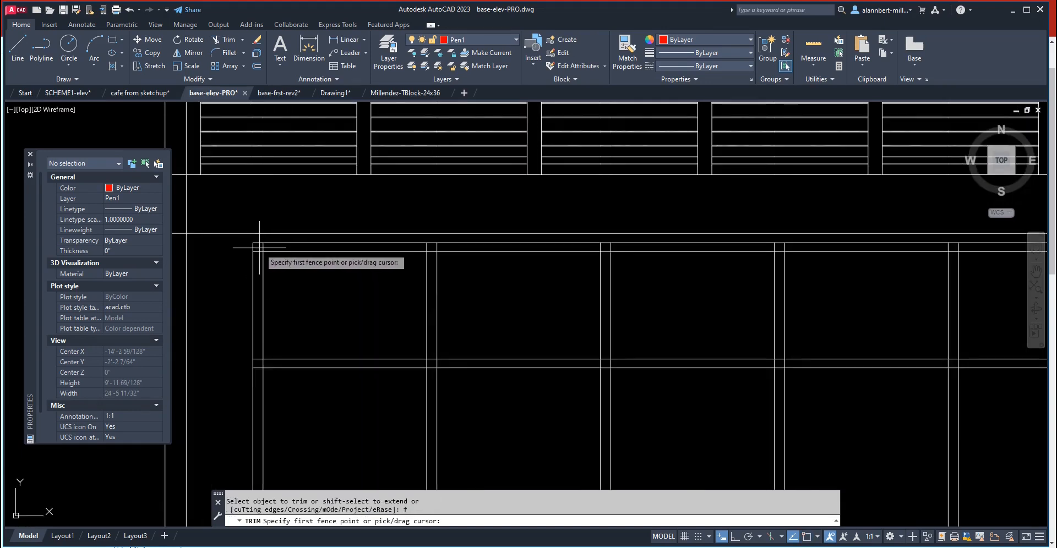
click(259, 247)
scroll(718, 415, down, 5)
scroll(718, 418, up, 2)
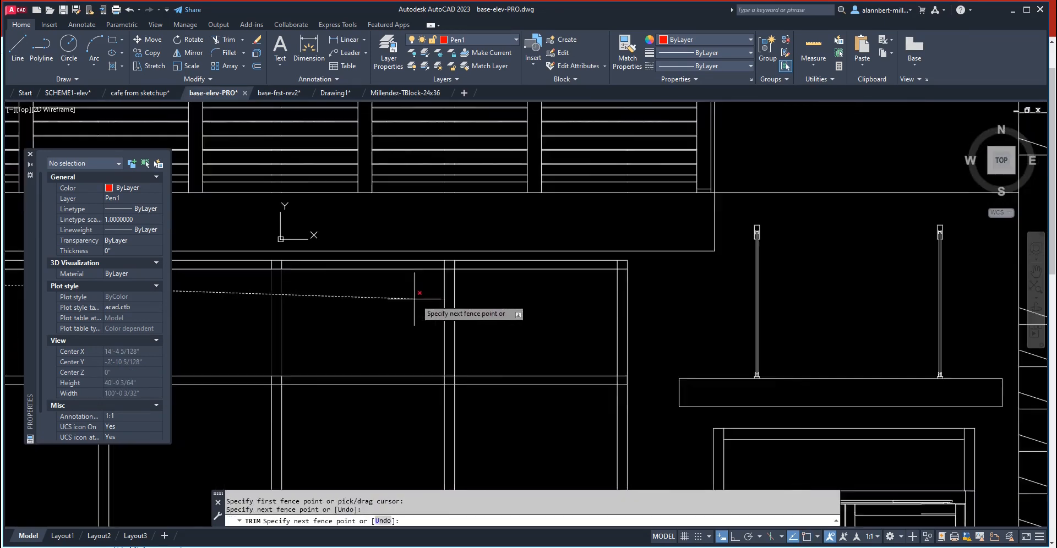
scroll(414, 299, up, 2)
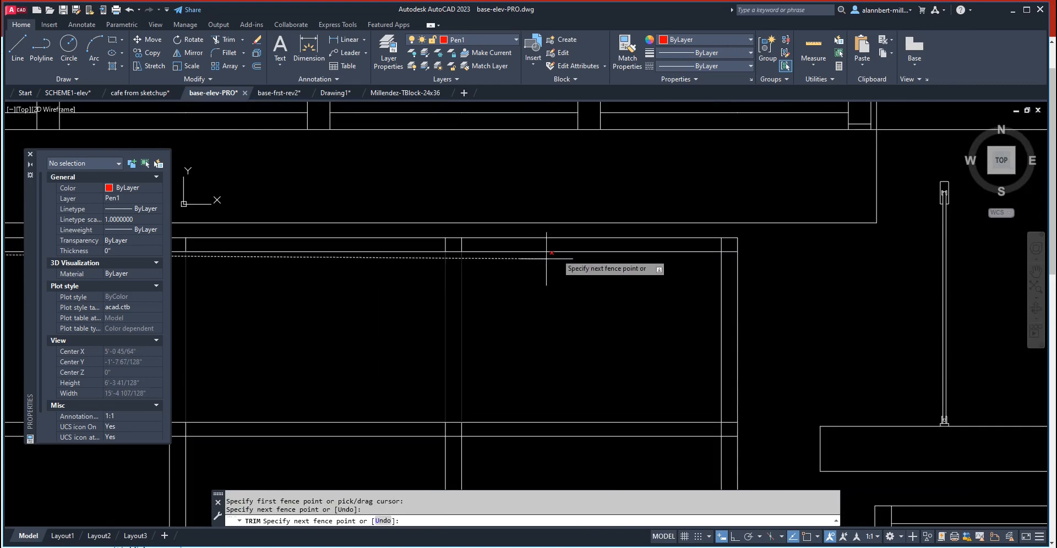
click(727, 245)
- Continue the trim fence down inside the right jamb and back along the bottom frame to the window's left corner
scroll(732, 380, down, 8)
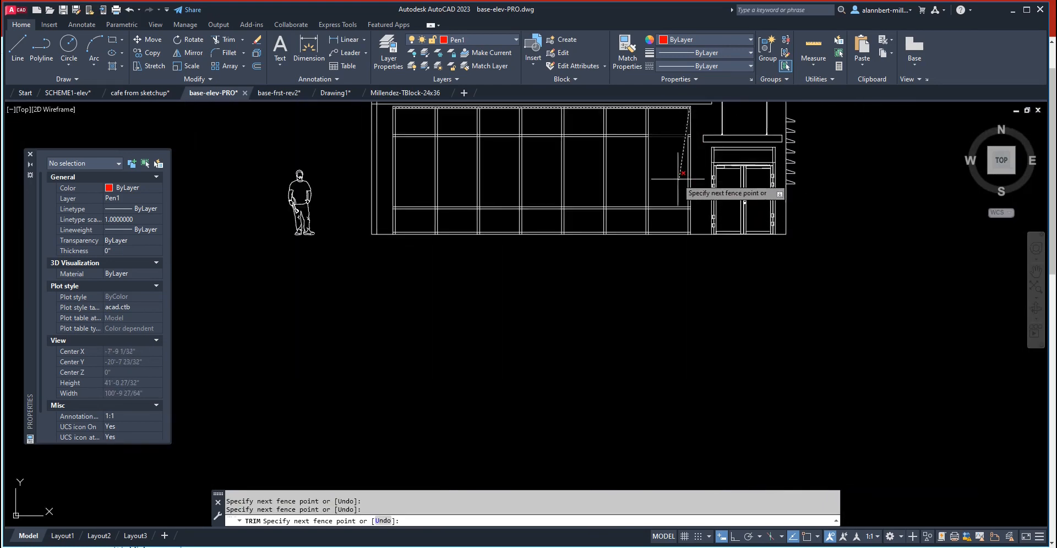
scroll(678, 179, up, 2)
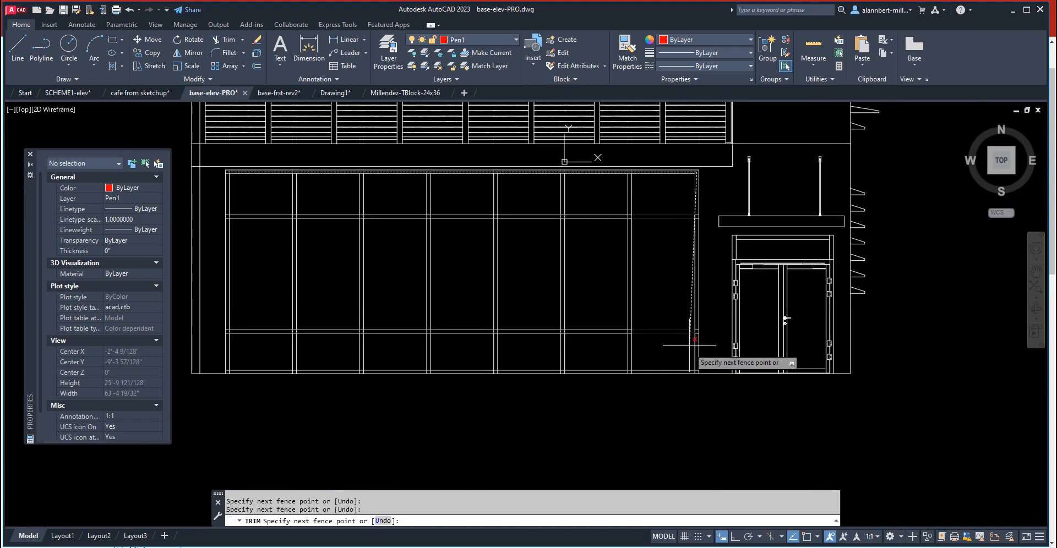
scroll(689, 345, up, 4)
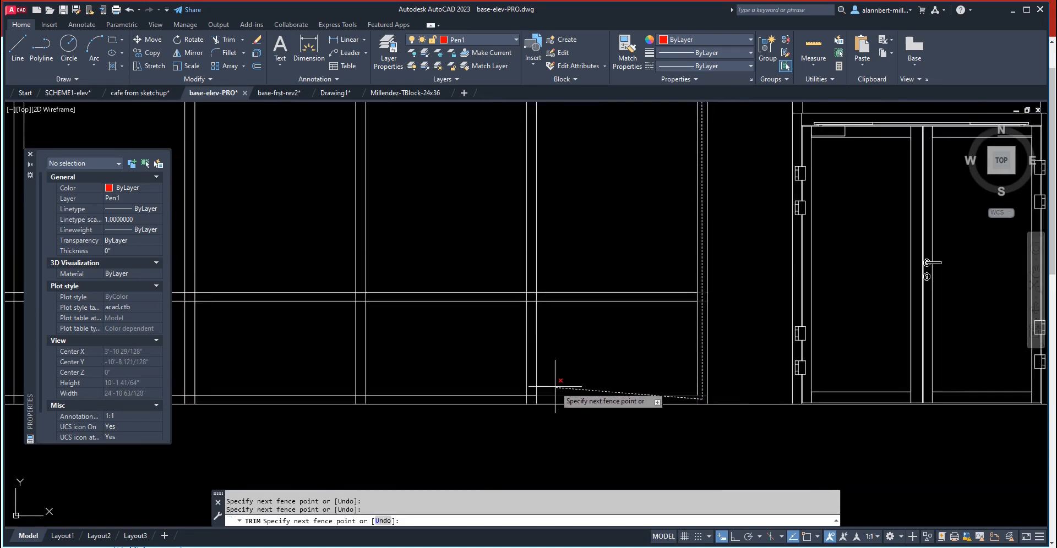
middle_drag(536, 377, 1056, 248)
scroll(374, 308, up, 2)
middle_drag(373, 317, 814, 337)
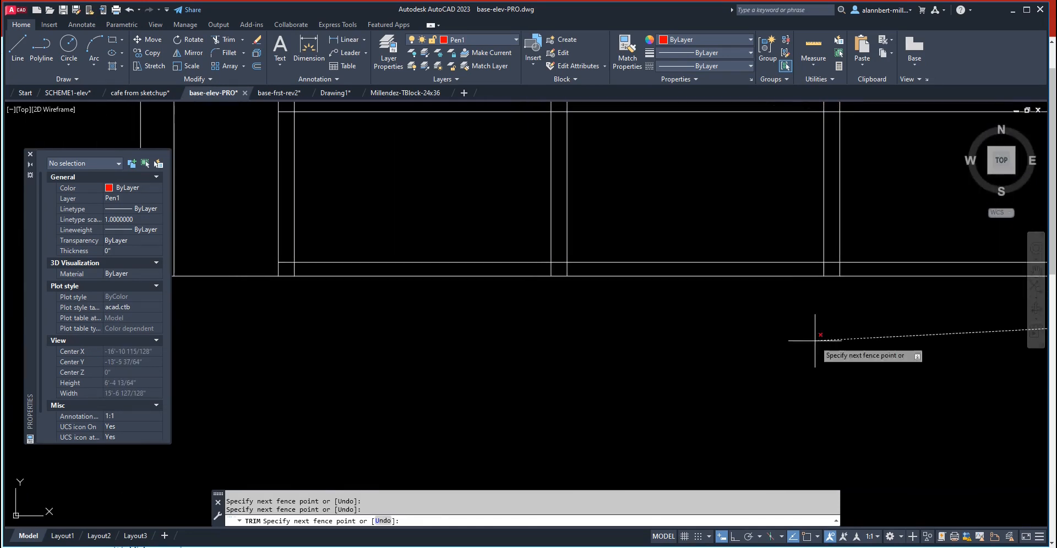
click(286, 271)
- Extend the trim fence up the left jamb to the upper transom and across inside that transom to the right jamb
scroll(293, 233, down, 3)
middle_drag(281, 238, 282, 395)
scroll(301, 253, up, 3)
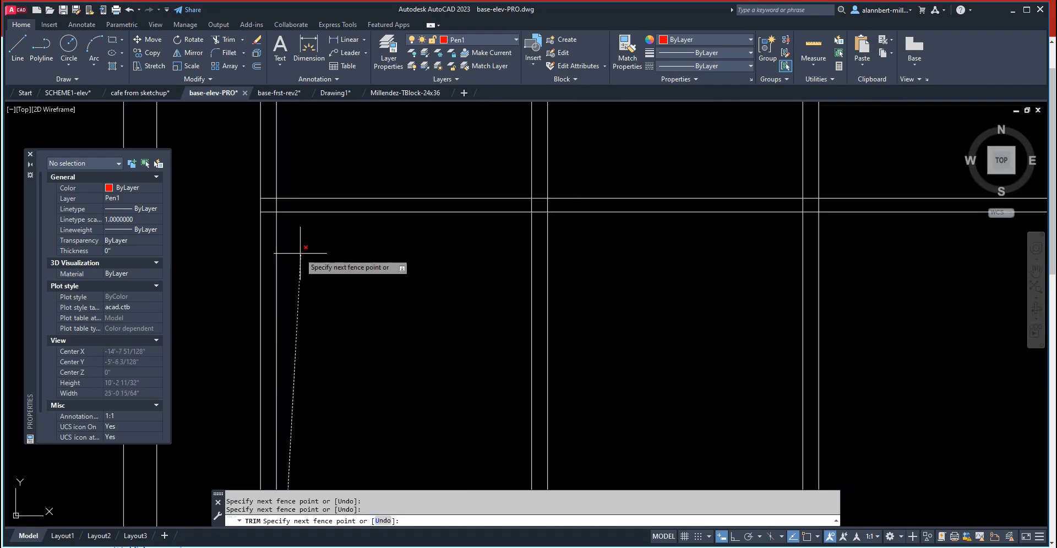
click(268, 190)
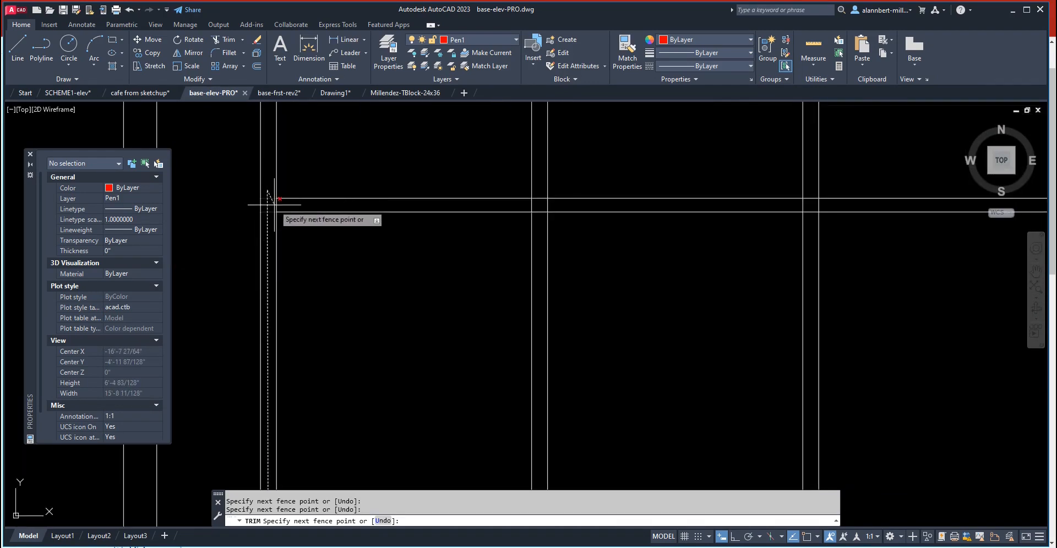
scroll(715, 214, down, 5)
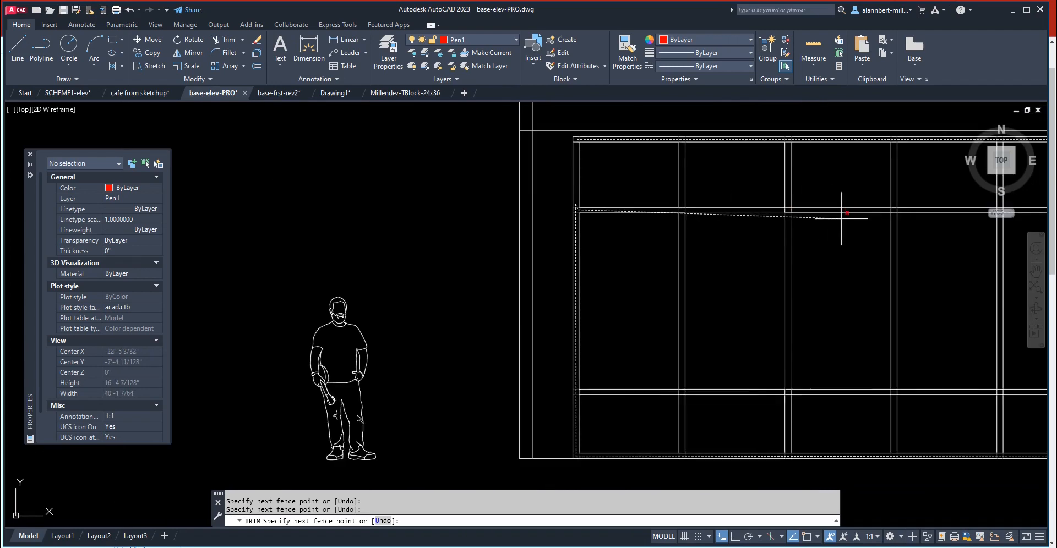
middle_drag(847, 214, 515, 225)
scroll(825, 222, up, 4)
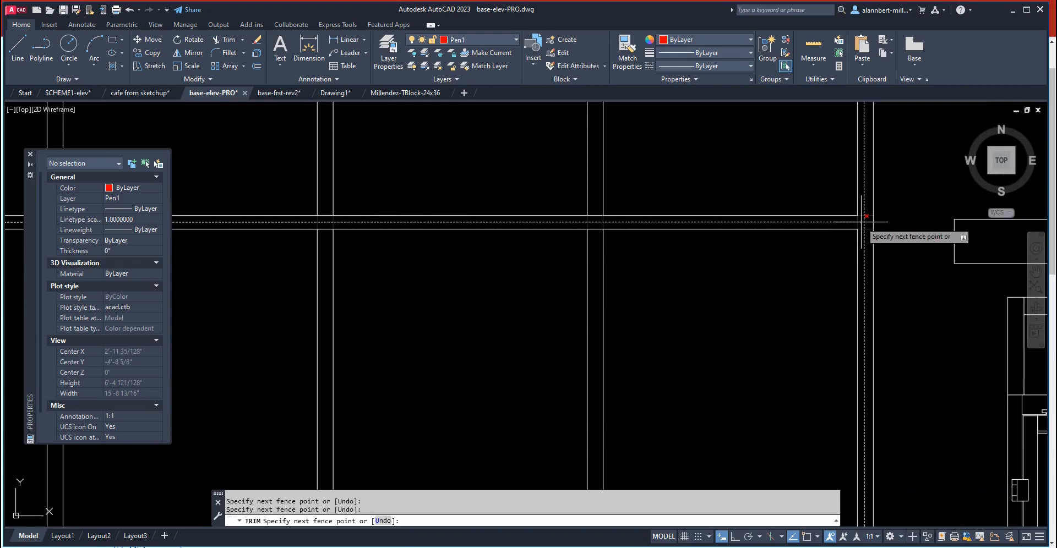
- Run the trim fence down to the lower transom and along it to the left jamb, and apply the trim
scroll(847, 287, down, 5)
scroll(823, 303, up, 5)
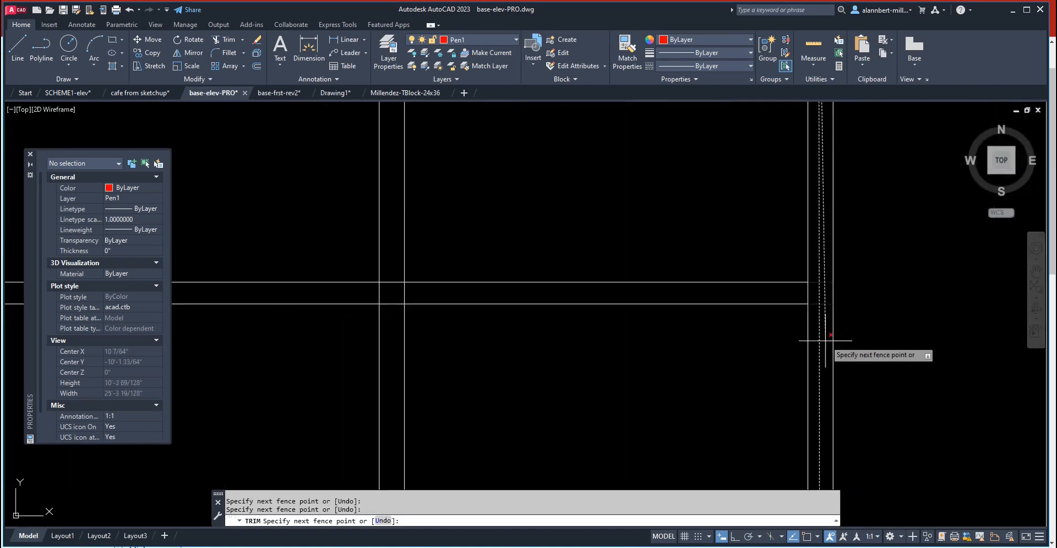
mouse_move(855, 300)
middle_down()
mouse_move(814, 298)
mouse_move(943, 284)
middle_up()
scroll(340, 263, down, 4)
middle_drag(223, 278, 756, 299)
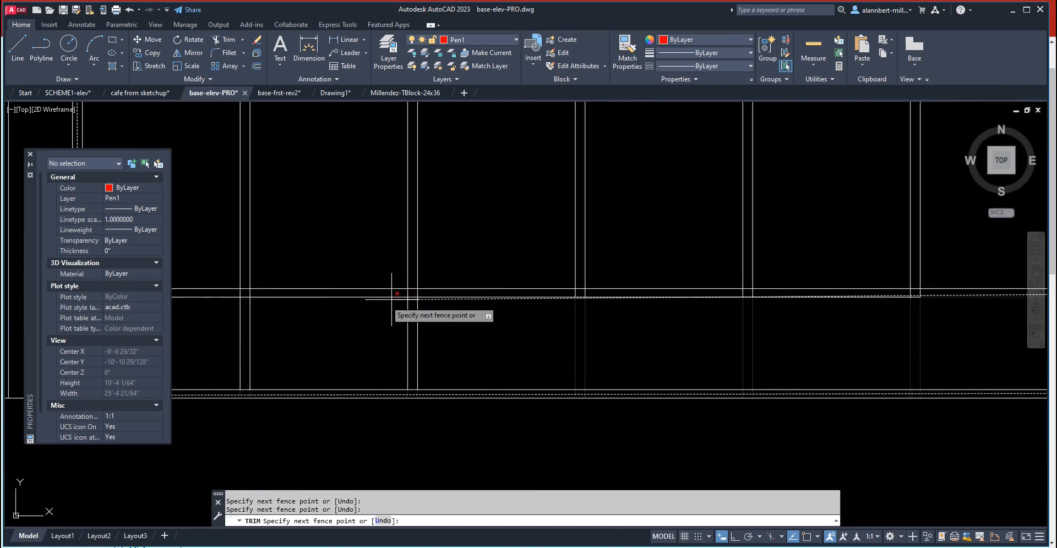
middle_drag(391, 300, 656, 300)
scroll(482, 302, up, 2)
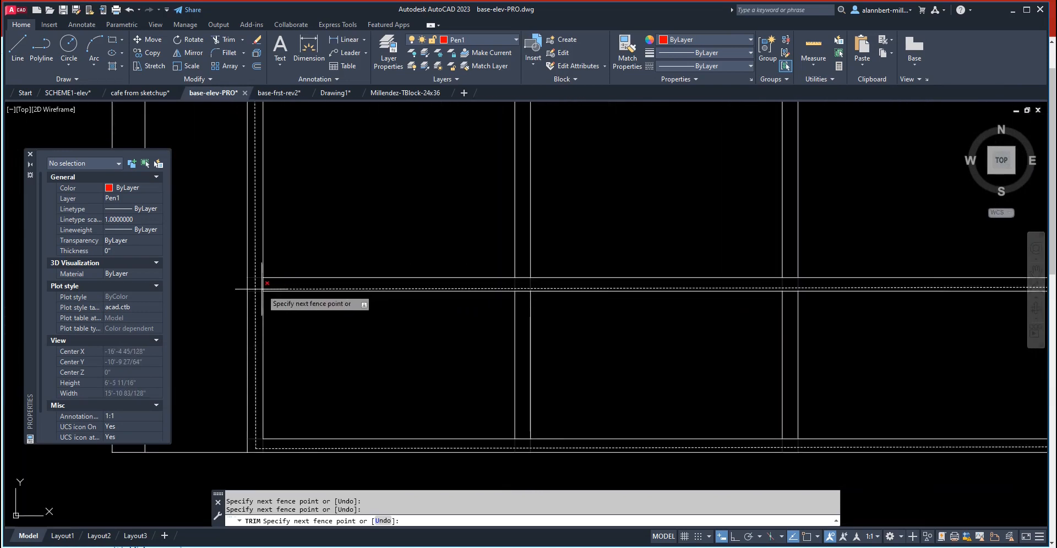
key(Return)
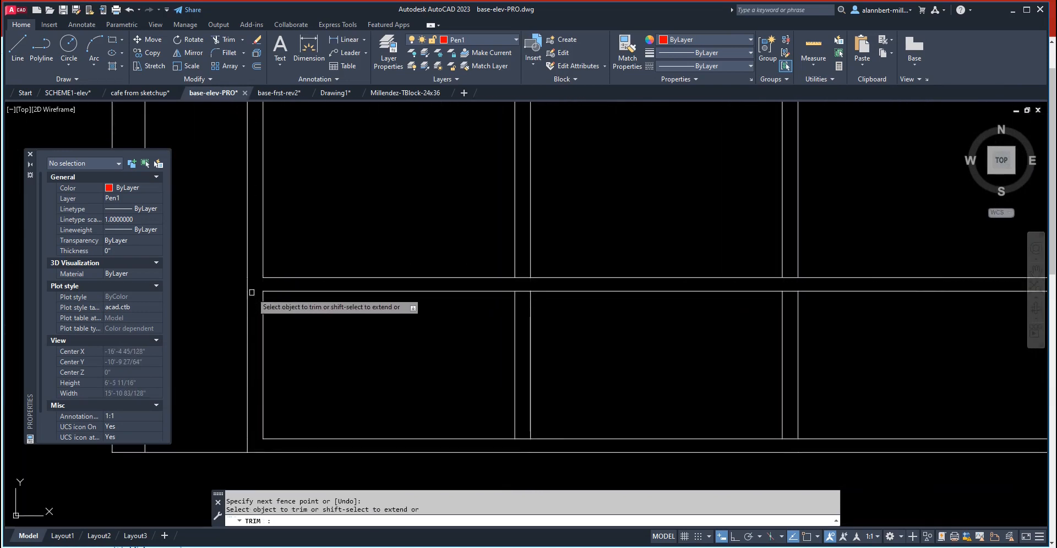
- Trim the leftover crossing line at the upper left corner of the ground-floor window frame
scroll(366, 362, down, 7)
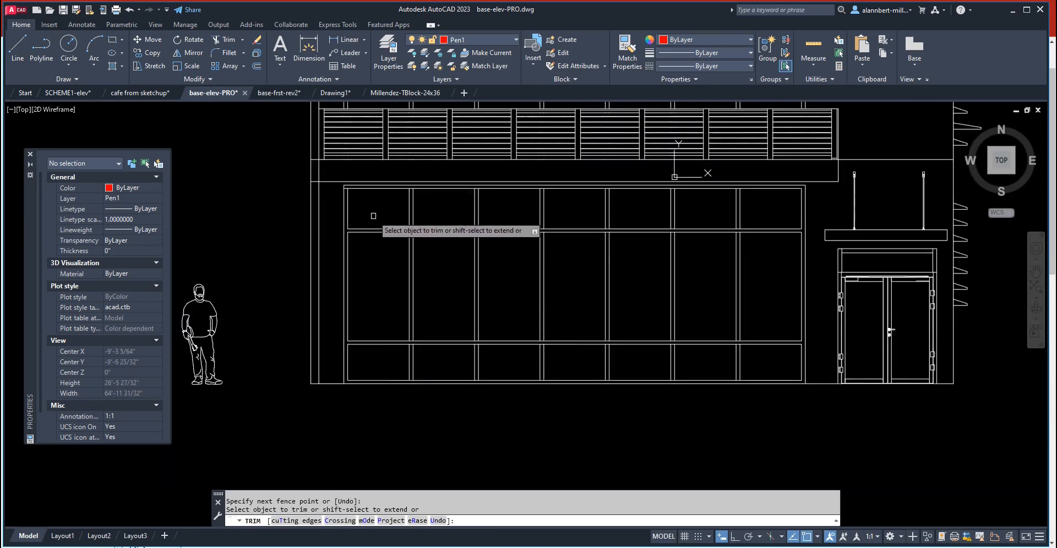
scroll(359, 199, up, 4)
click(311, 163)
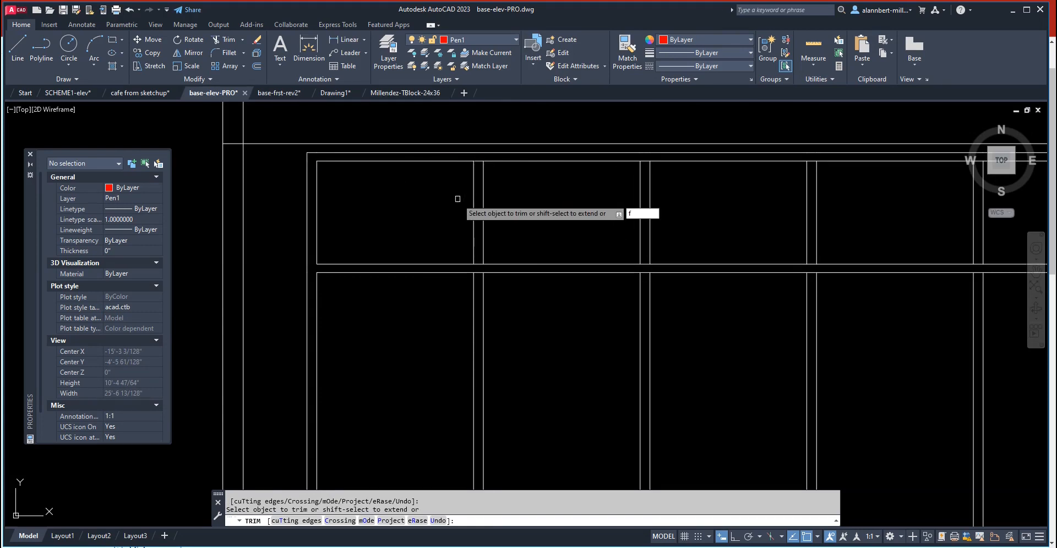
- Start another trim fence down the window's first mullion, across the bottom frame and up inside the second mullion
text(f)
key(Return)
scroll(479, 230, down, 5)
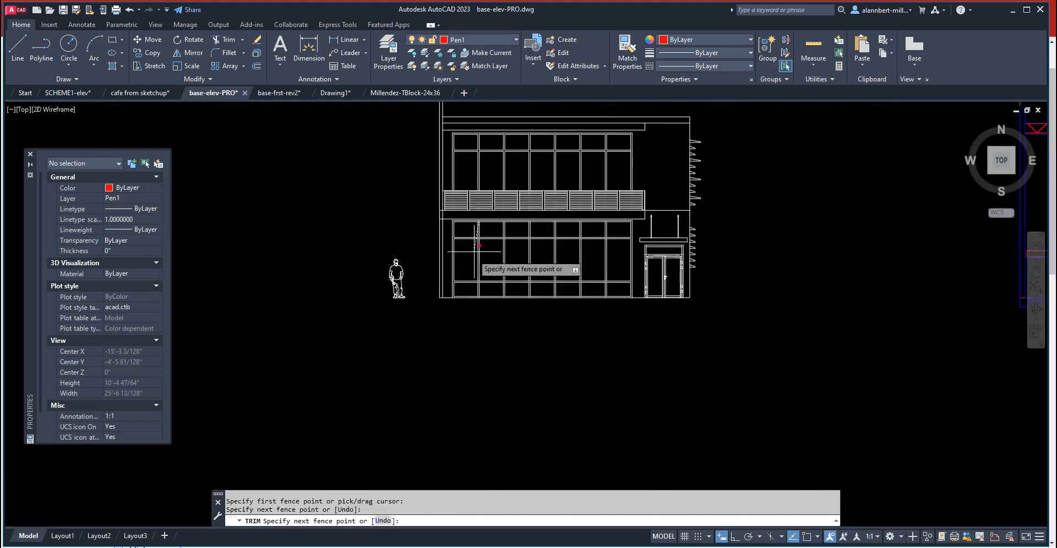
scroll(479, 291, up, 4)
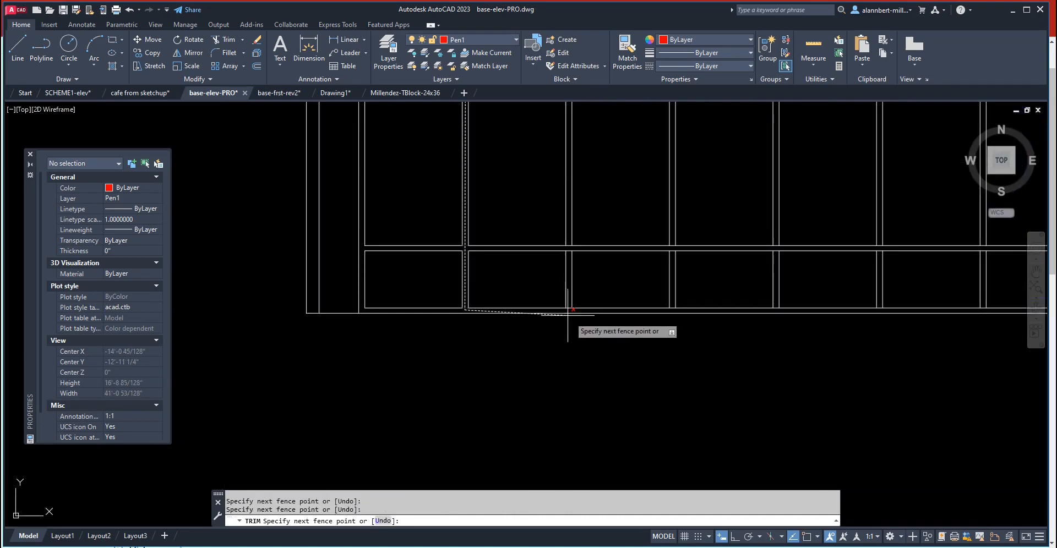
scroll(570, 215, down, 5)
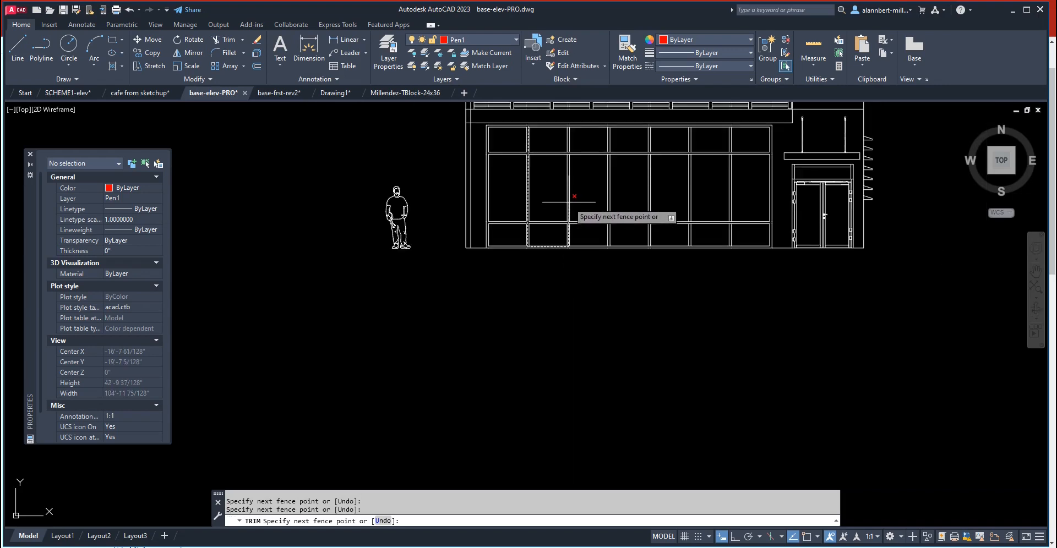
scroll(556, 231, up, 5)
scroll(551, 238, up, 6)
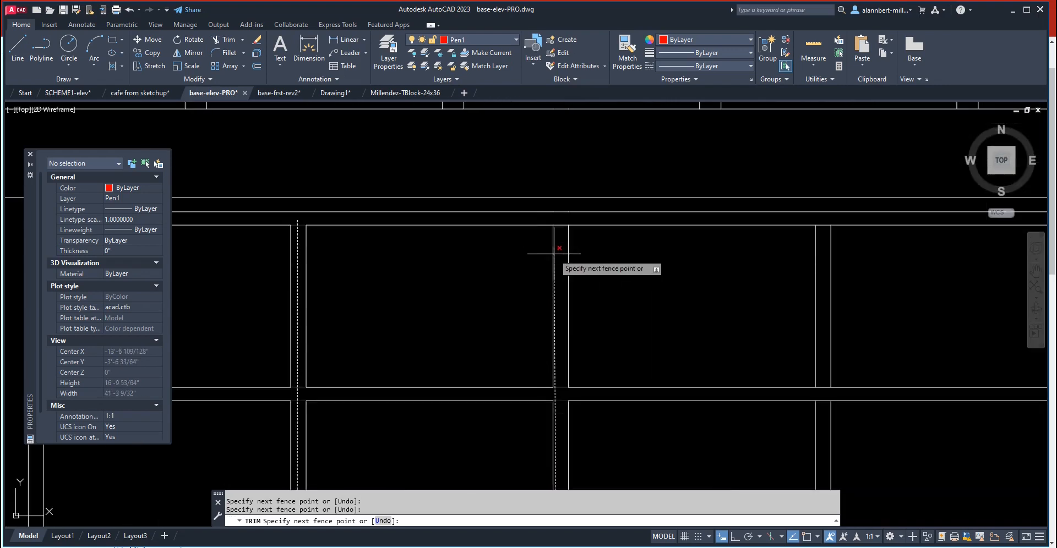
- Continue the trim fence across the top frame from the second to the third mullion, down that mullion and along the bottom frame
click(561, 220)
click(823, 220)
scroll(811, 347, down, 5)
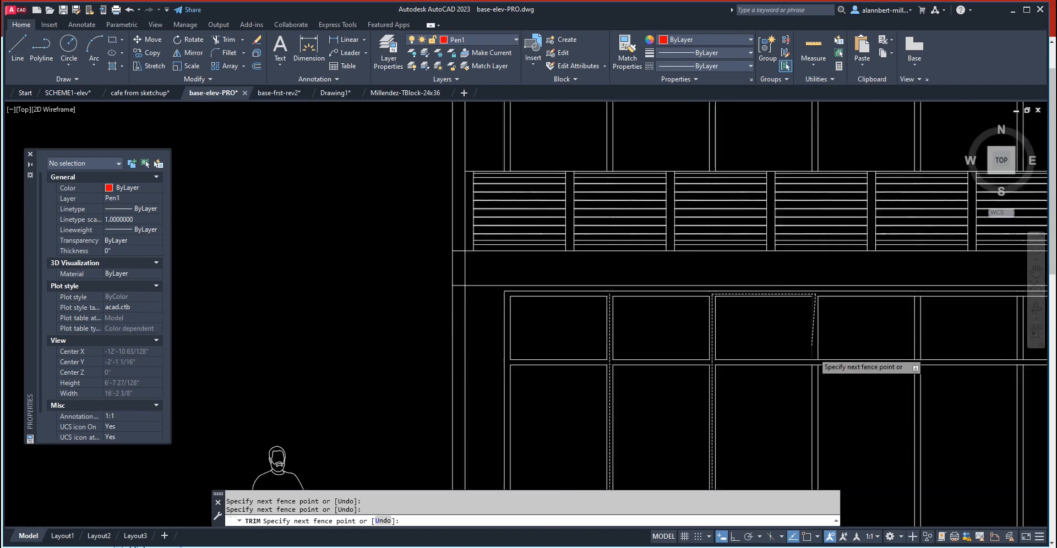
middle_drag(815, 385, 723, 248)
scroll(720, 294, up, 2)
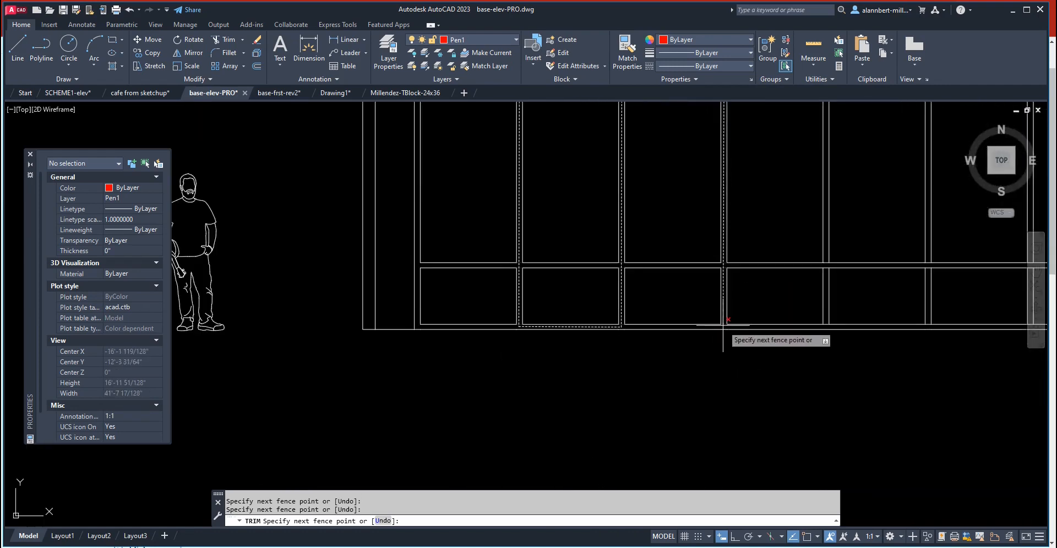
scroll(723, 325, up, 3)
click(723, 330)
middle_drag(805, 312, 389, 290)
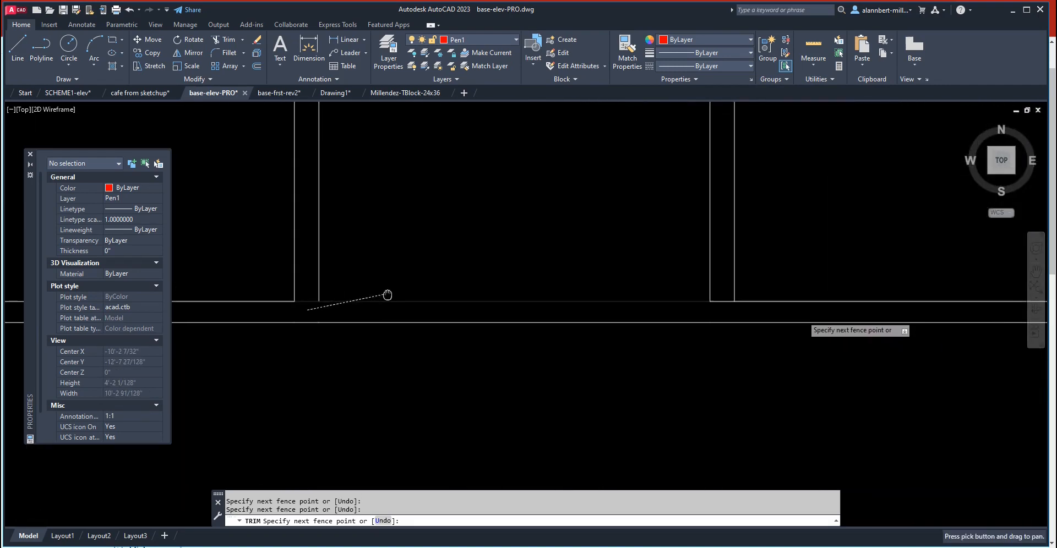
- Continue the trim fence up inside the fourth mullion and across the top frame to the fifth mullion
scroll(722, 231, down, 4)
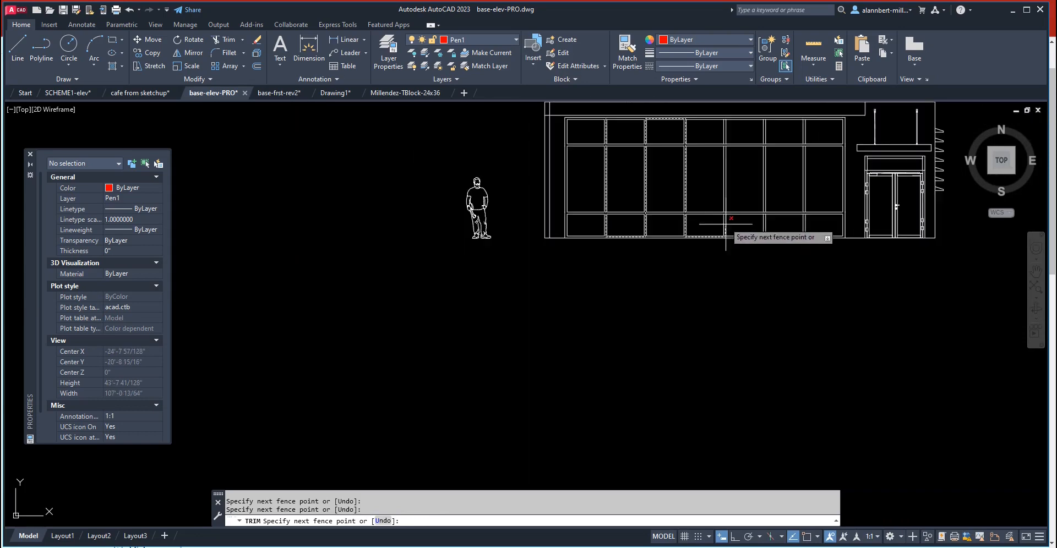
scroll(731, 204, up, 1)
scroll(716, 308, down, 1)
scroll(697, 379, up, 5)
scroll(689, 454, up, 2)
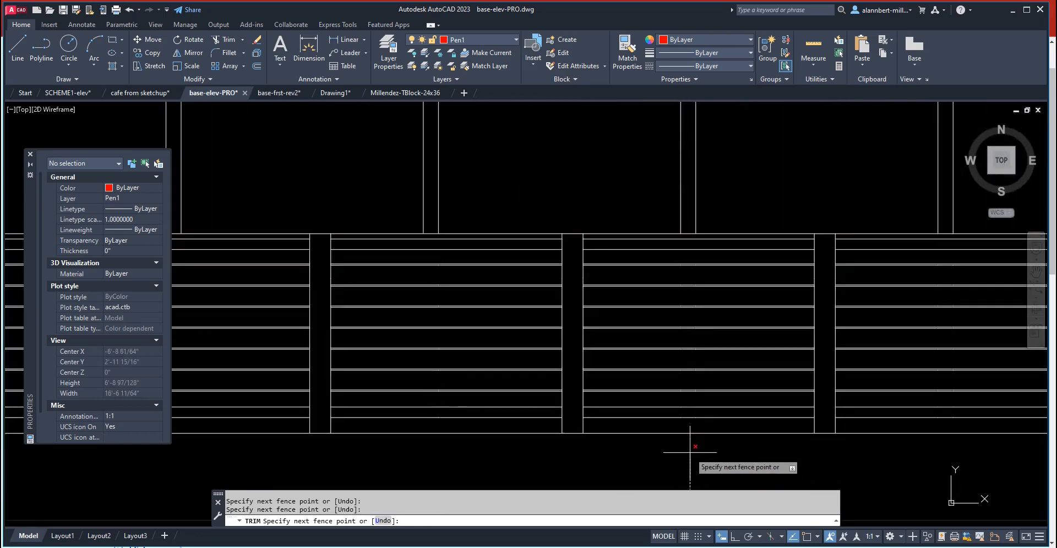
middle_drag(689, 453, 626, 124)
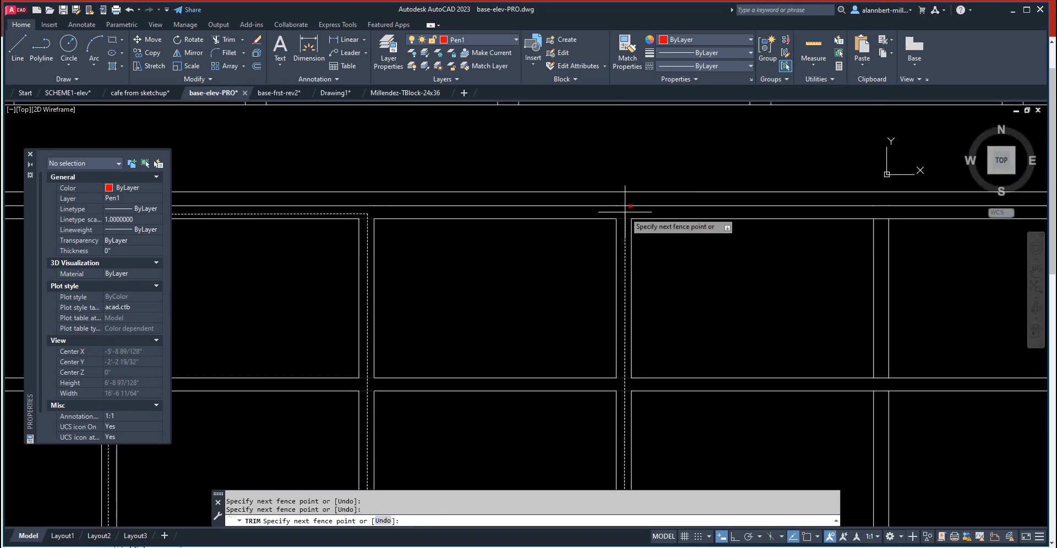
scroll(881, 253, down, 5)
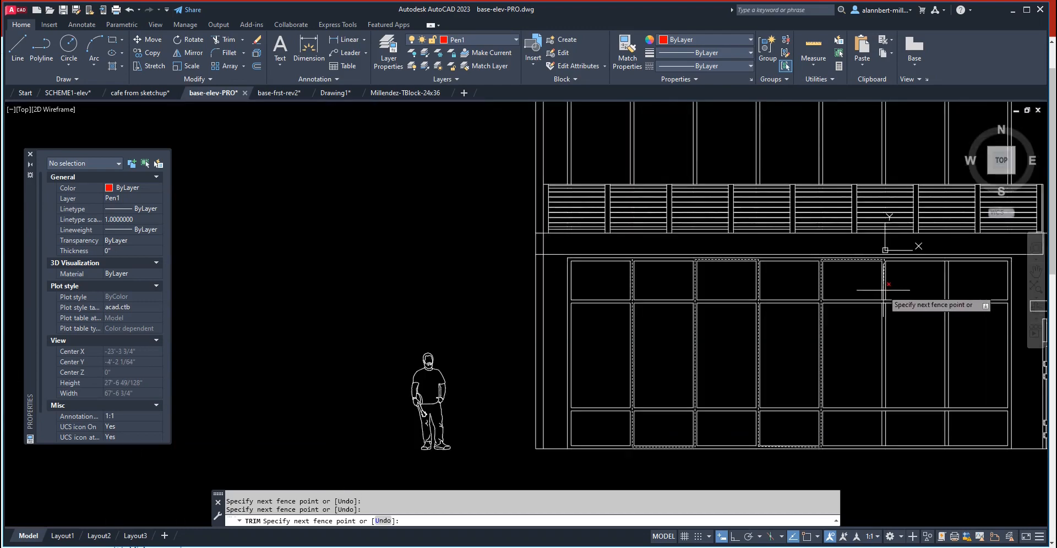
- Run the trim fence down the fifth mullion and along the bottom frame to the sixth mullion
middle_drag(883, 290, 802, 203)
scroll(805, 286, up, 5)
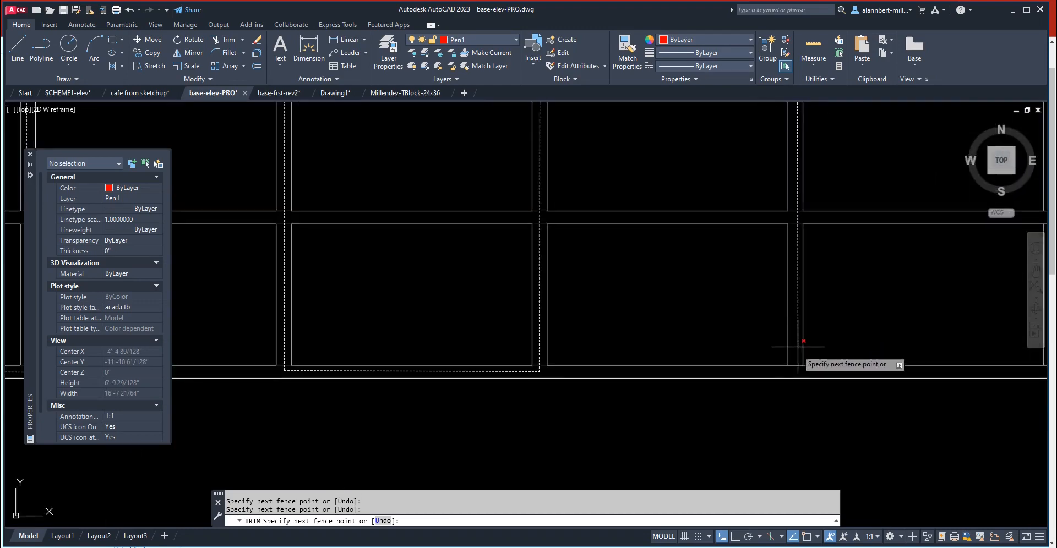
middle_drag(880, 338, 500, 289)
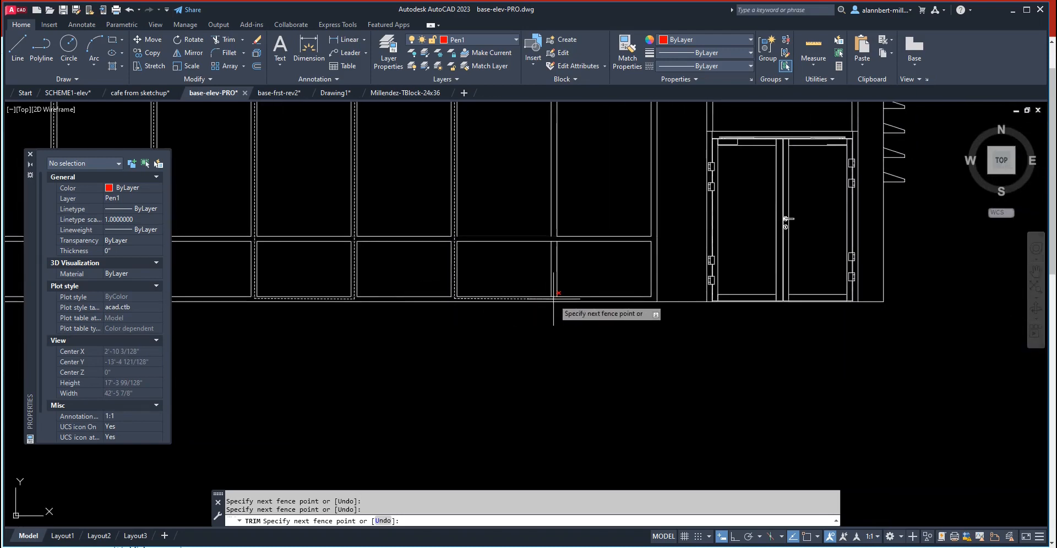
- Finish the trim fence up the sixth mullion to the window's top frame and apply the trim
scroll(553, 298, down, 6)
scroll(529, 290, up, 6)
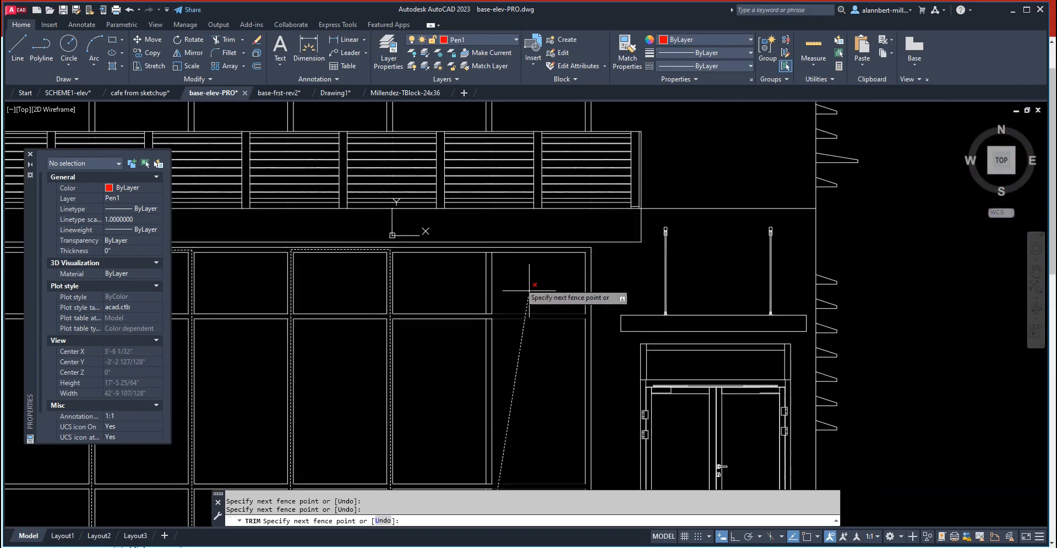
scroll(490, 249, up, 4)
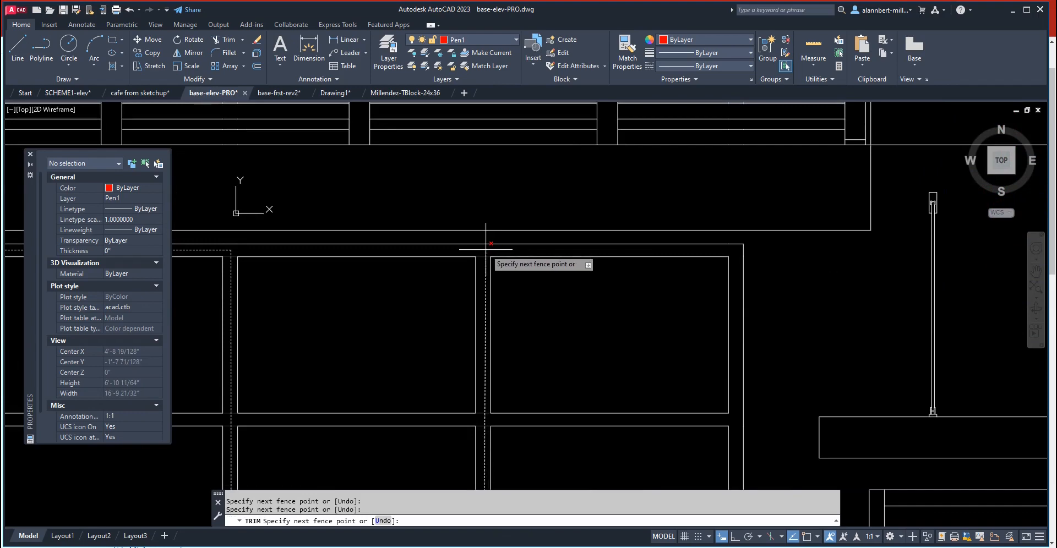
click(485, 249)
key(Return)
- Examine the ground-floor window, balcony edge and entrance door for leftover crossing lines, and end the Trim command
scroll(473, 330, down, 10)
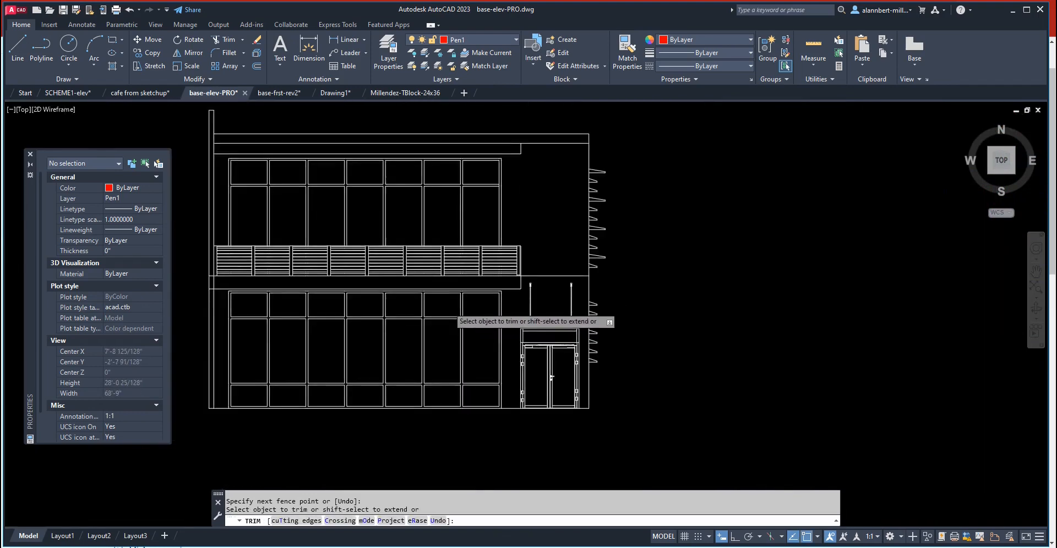
scroll(524, 305, up, 5)
middle_drag(524, 304, 673, 286)
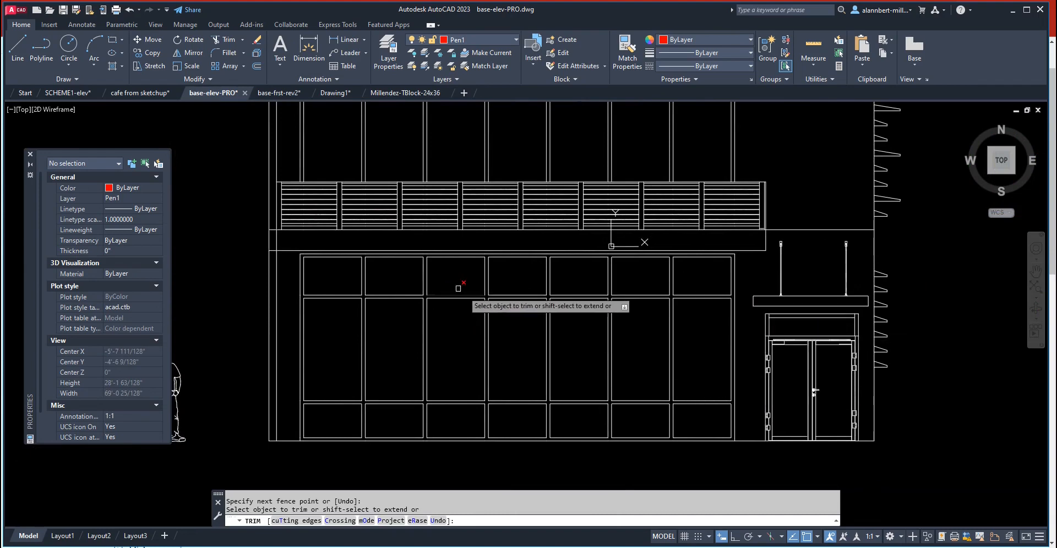
scroll(472, 300, down, 2)
scroll(357, 270, up, 5)
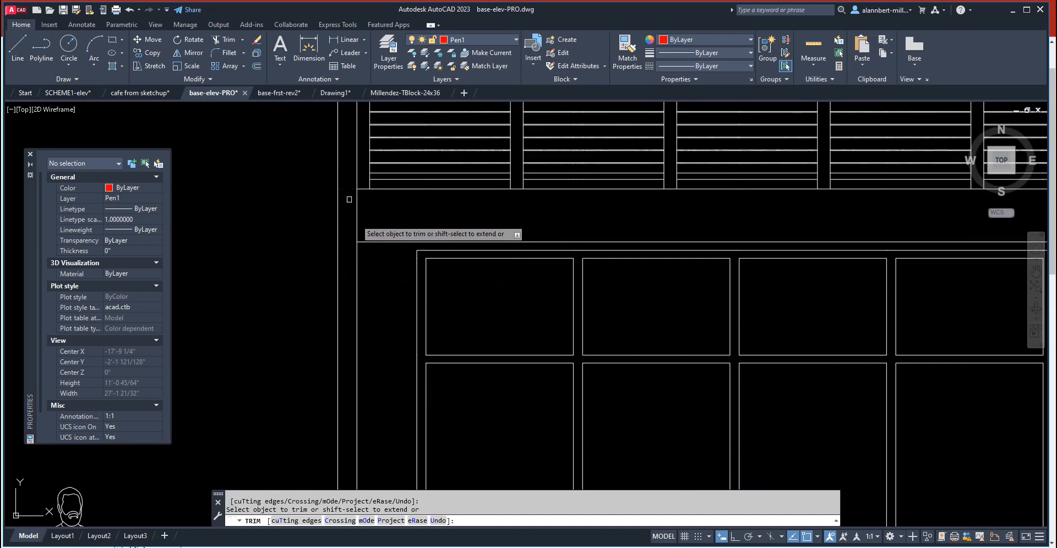
scroll(475, 273, down, 5)
middle_drag(613, 331, 396, 313)
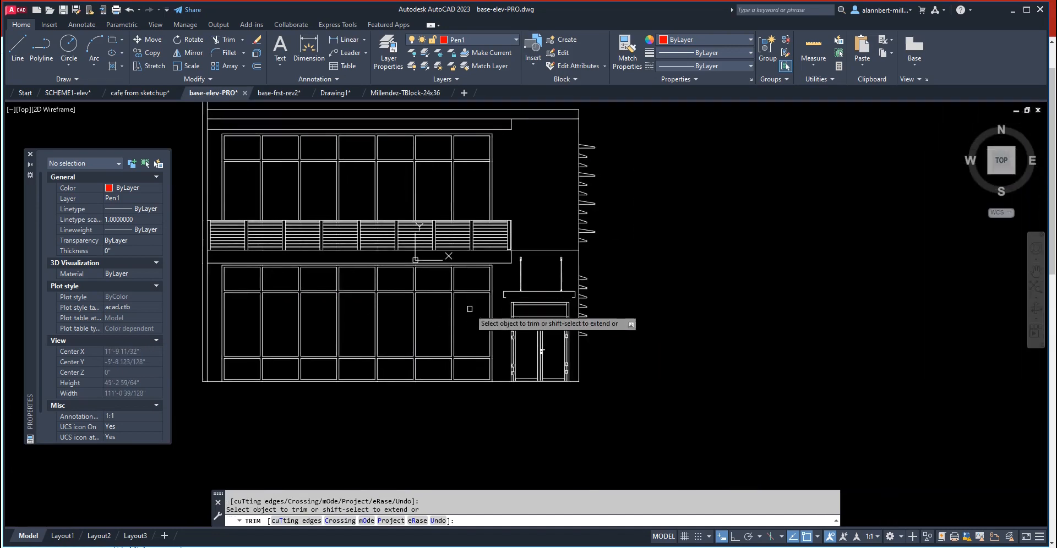
scroll(573, 298, up, 7)
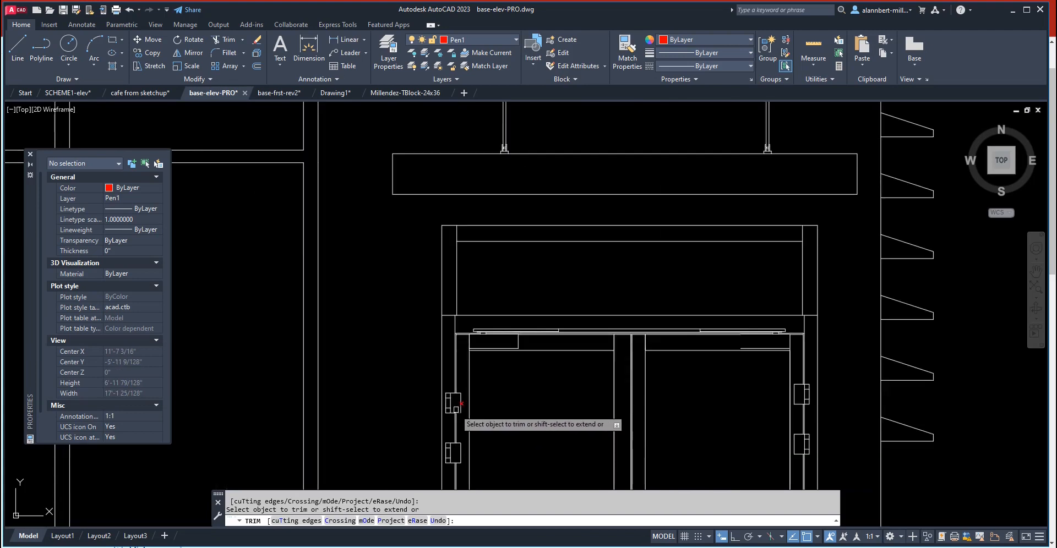
scroll(475, 422, up, 4)
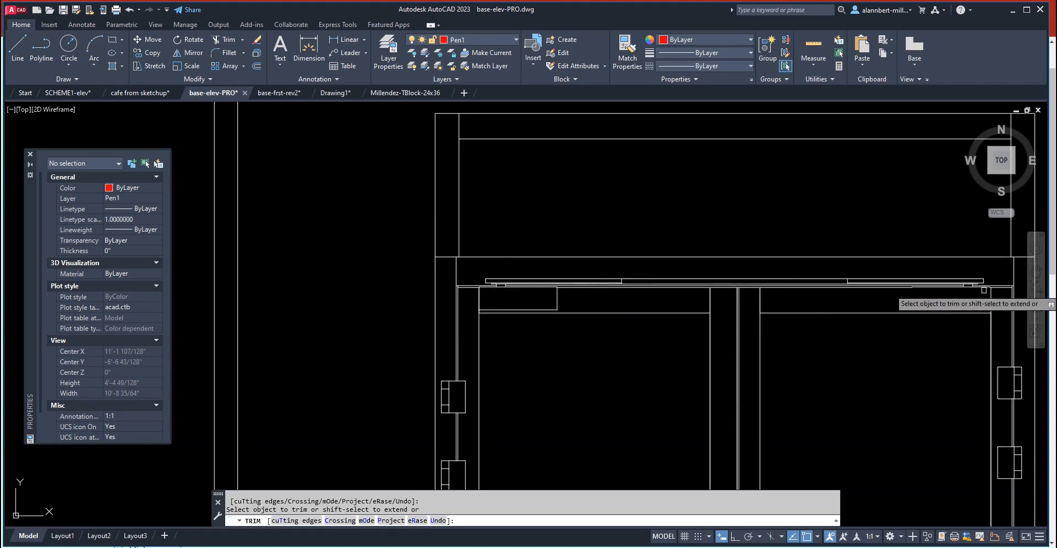
scroll(752, 316, down, 7)
scroll(674, 401, down, 4)
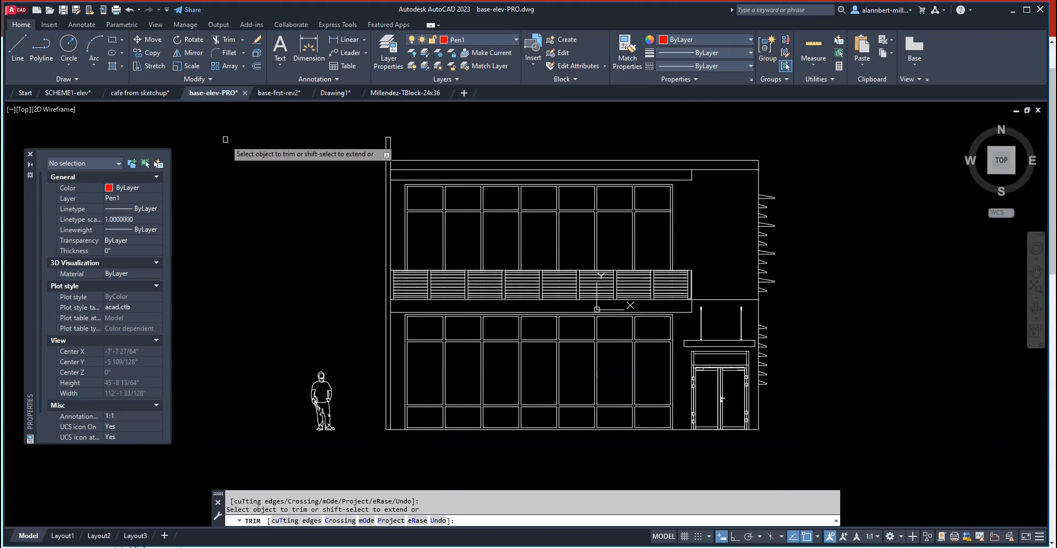
key(Escape)
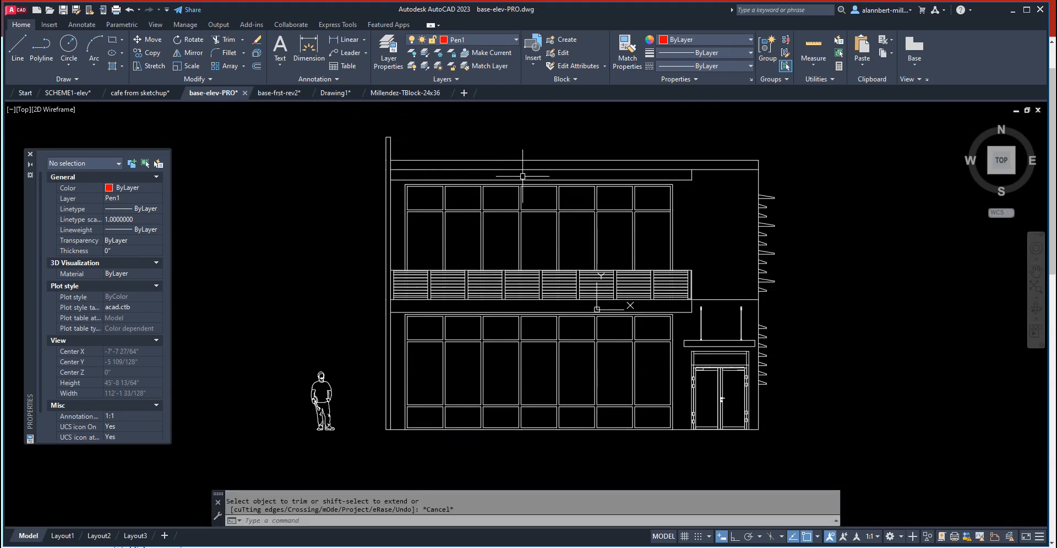
- Turn on the Pen252 layer and examine the window lines behind the balcony railing
click(484, 38)
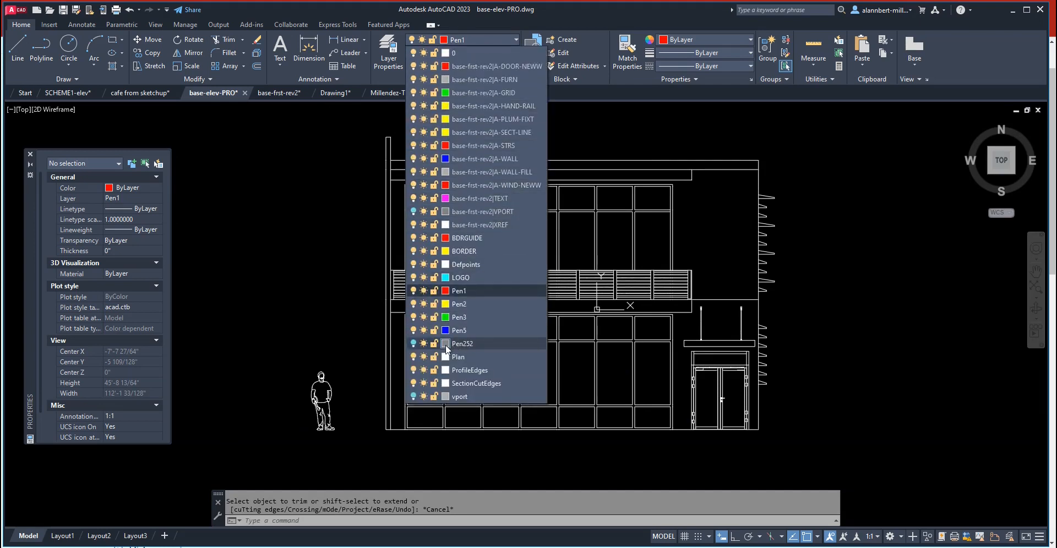
click(413, 344)
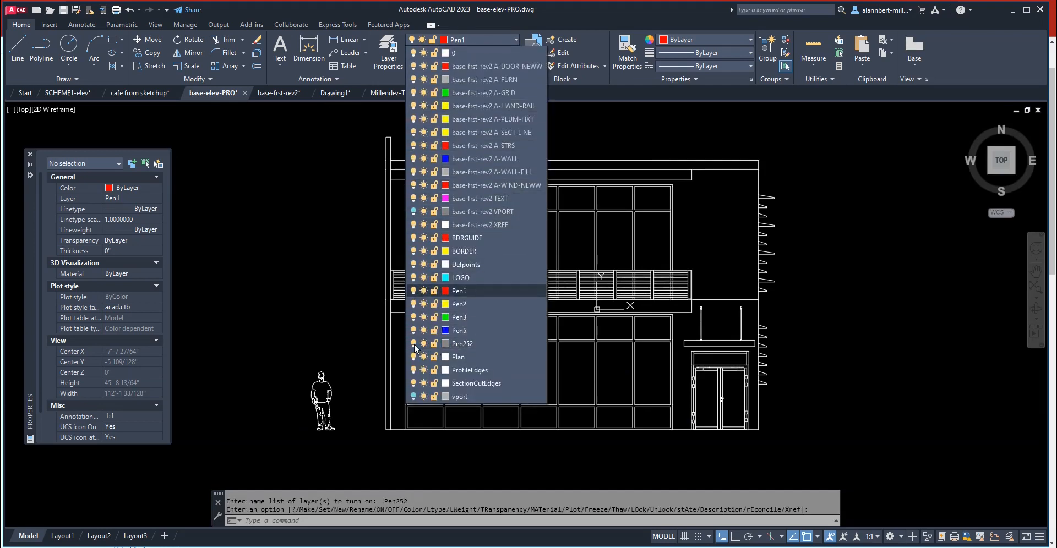
click(368, 336)
scroll(427, 279, up, 6)
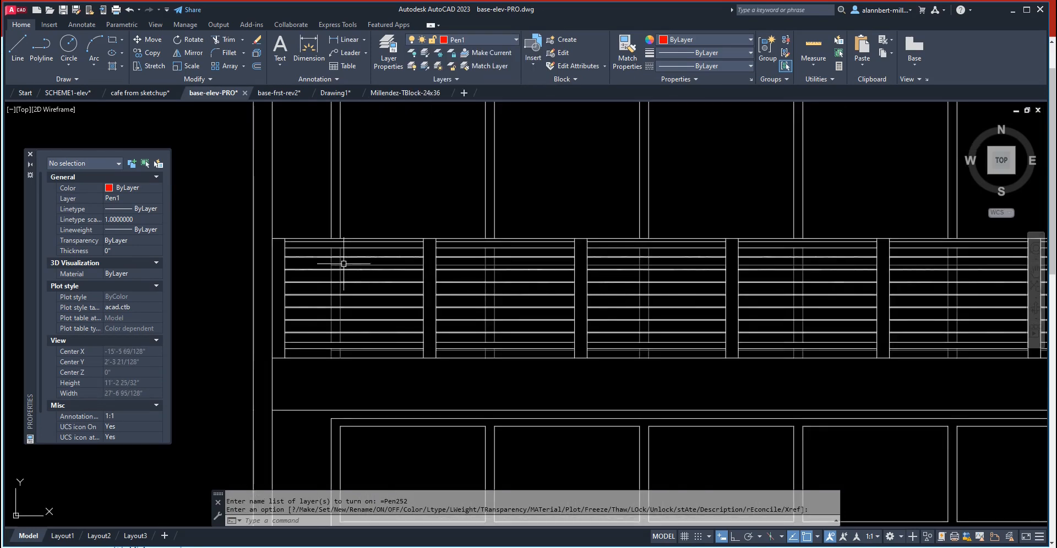
- Turn off and freeze the Pen252 layer
click(494, 41)
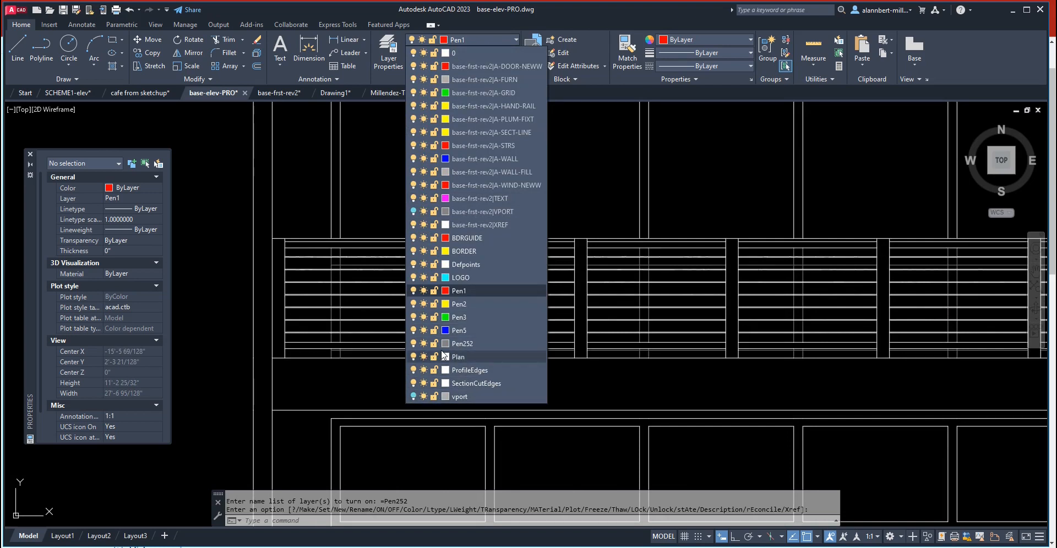
click(413, 344)
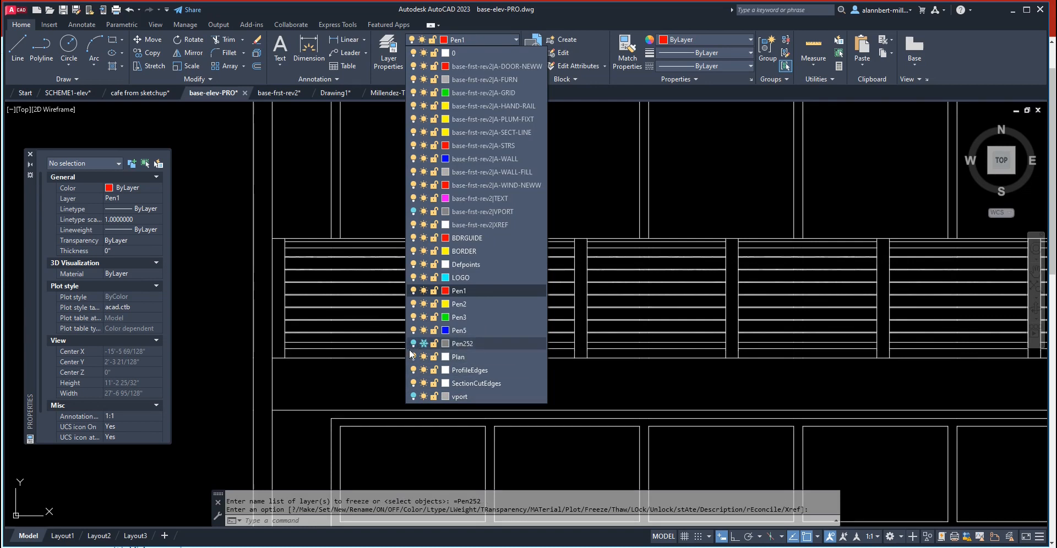
click(303, 223)
scroll(343, 220, down, 8)
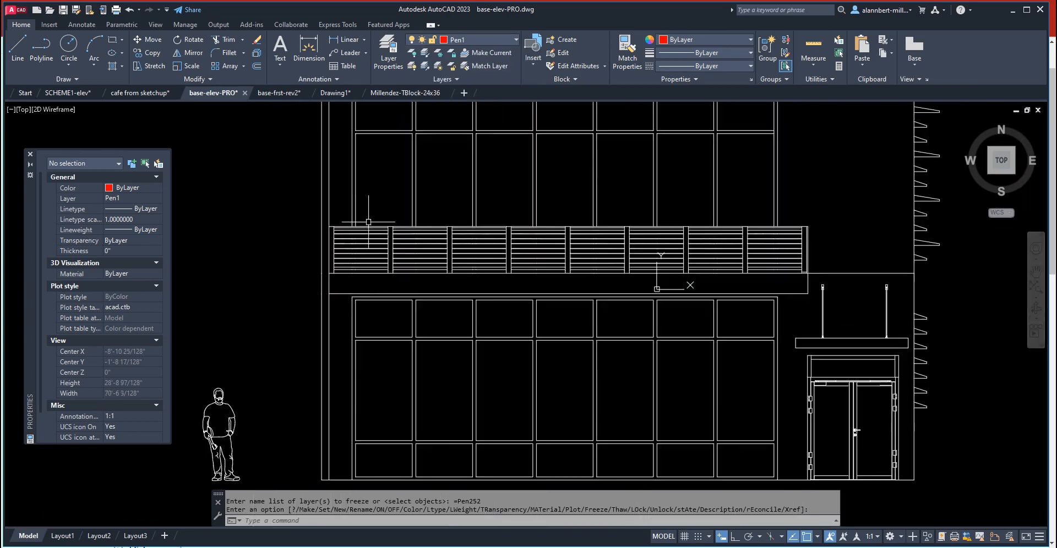
scroll(374, 172, up, 2)
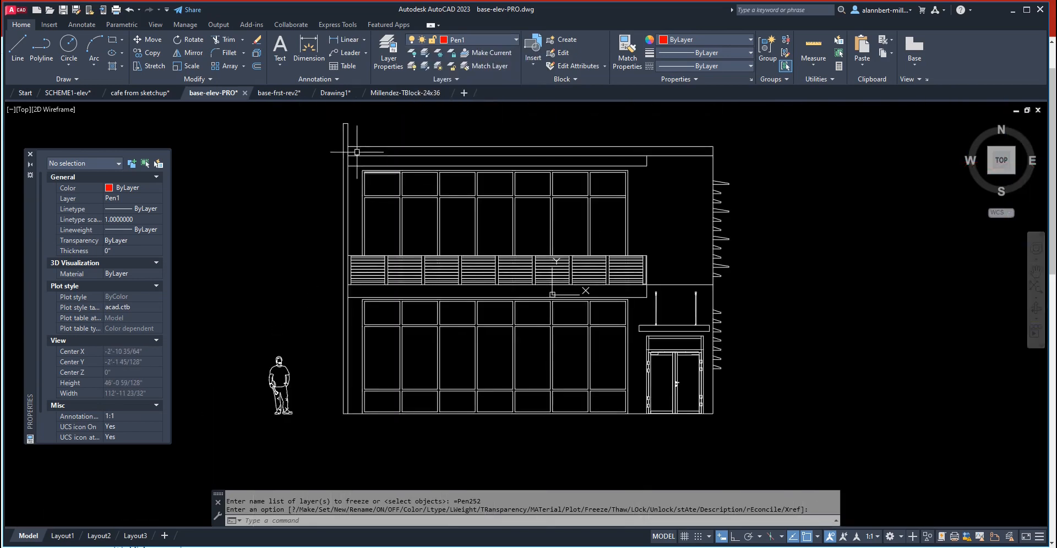
- Put all the lines of the building elevation, without the human figure, on the Pen1 layer
click(336, 118)
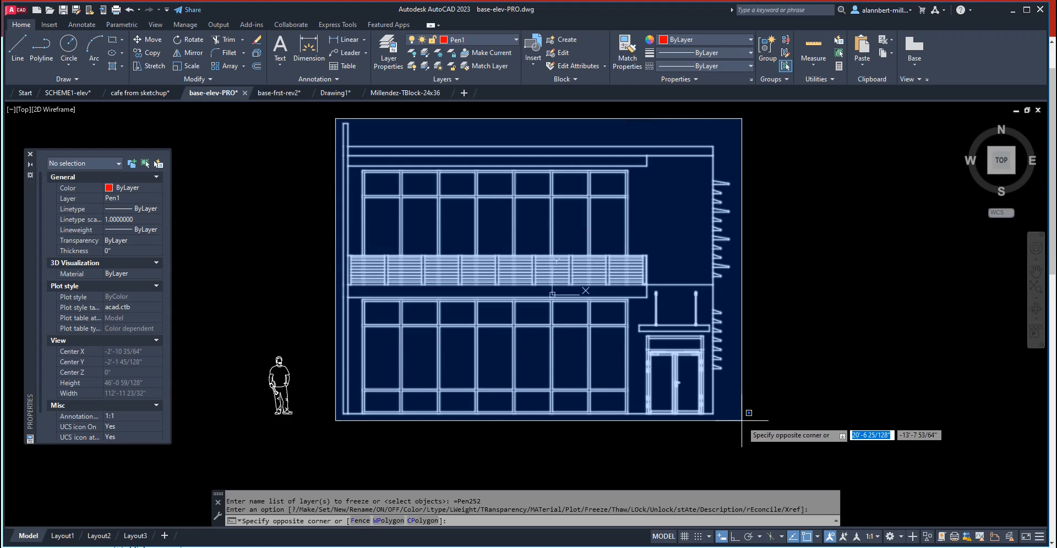
click(742, 420)
click(487, 39)
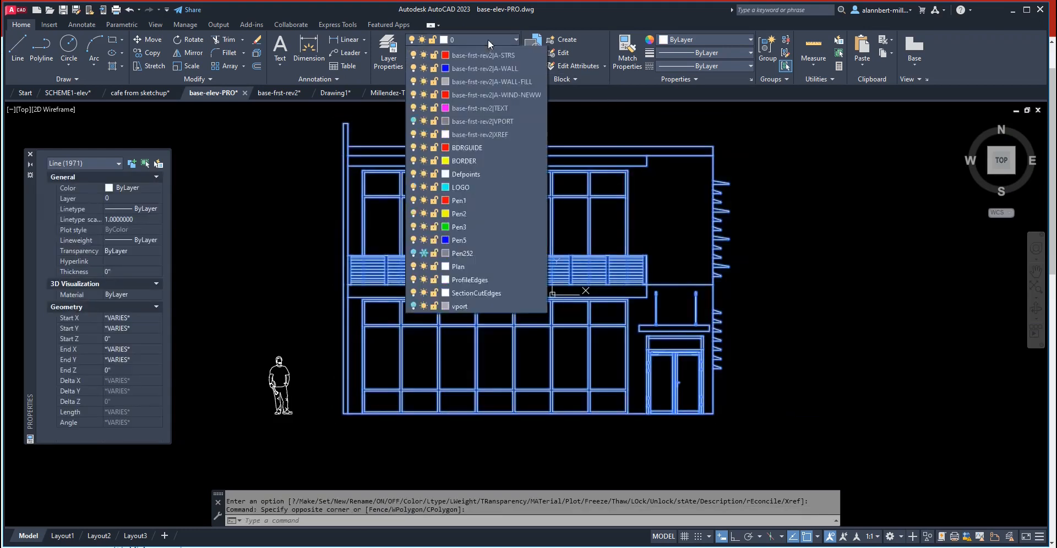
click(461, 290)
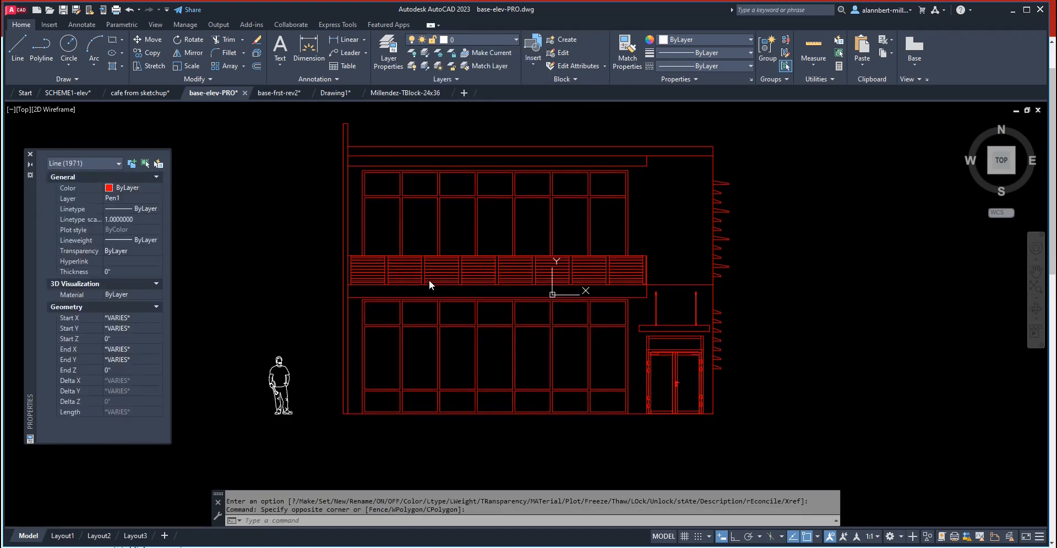
key(Escape)
- Thaw and turn on the Pen252 layer, and check the window lines behind the balcony railing
scroll(455, 184, up, 6)
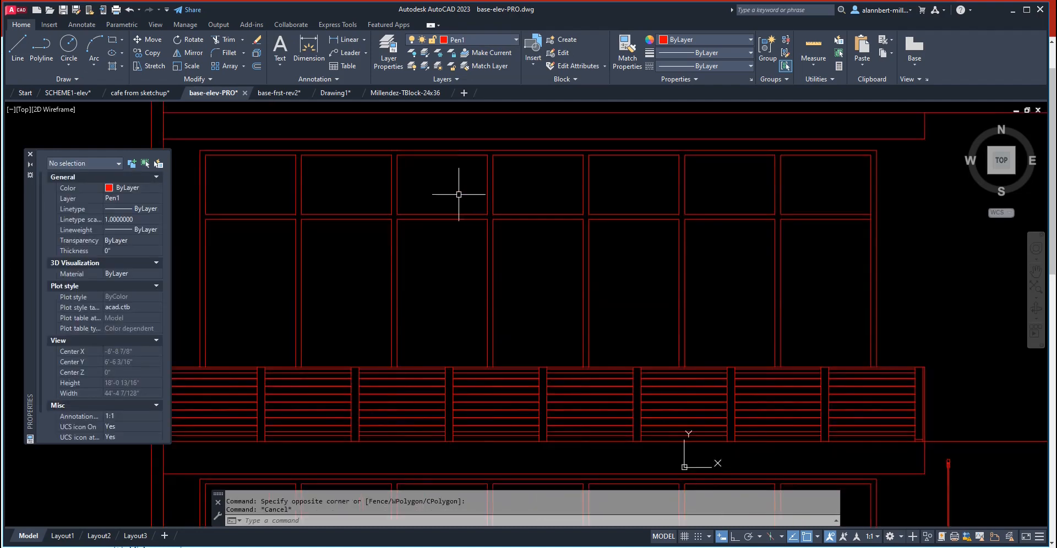
scroll(457, 182, down, 4)
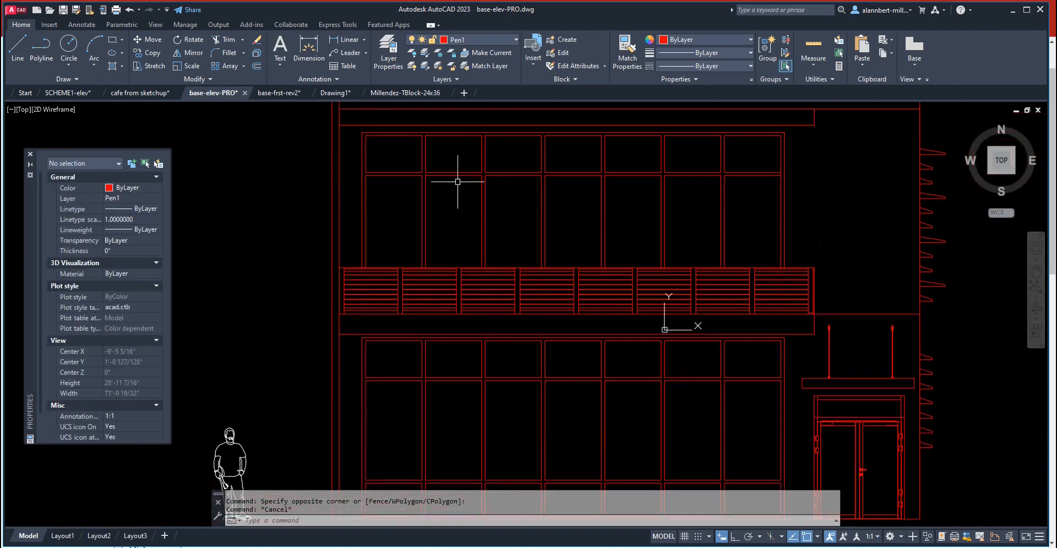
click(484, 42)
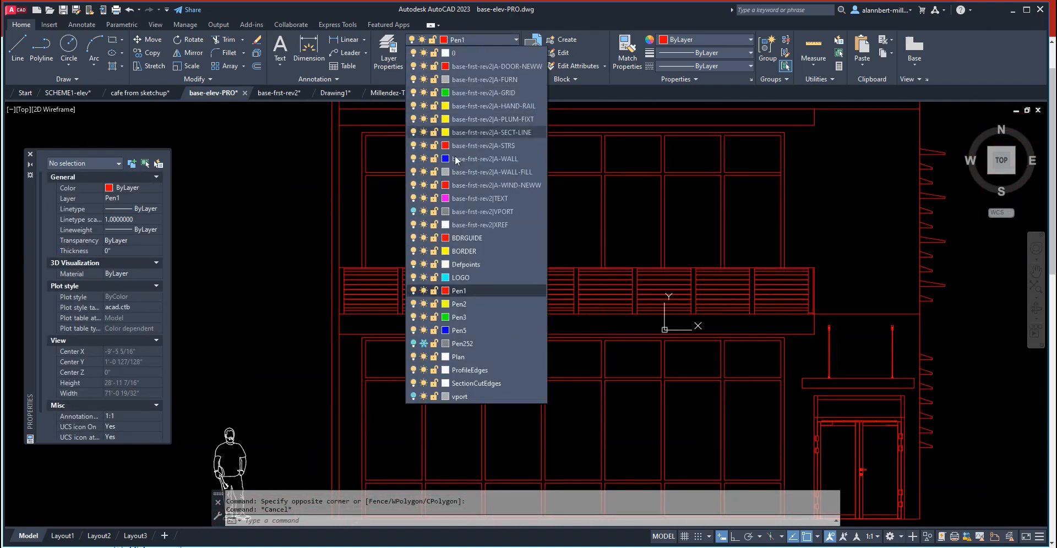
click(414, 344)
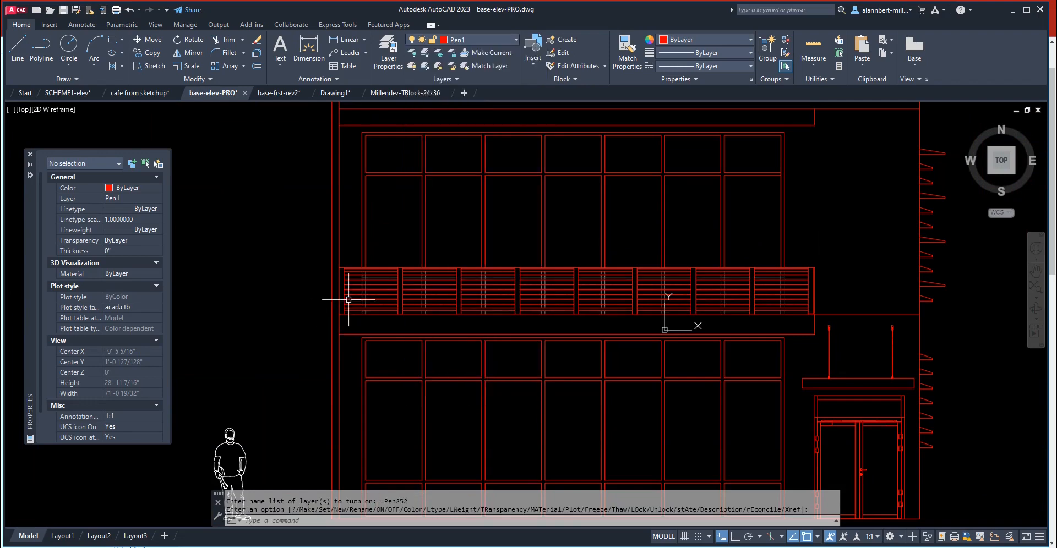
scroll(349, 300, up, 6)
scroll(403, 279, down, 4)
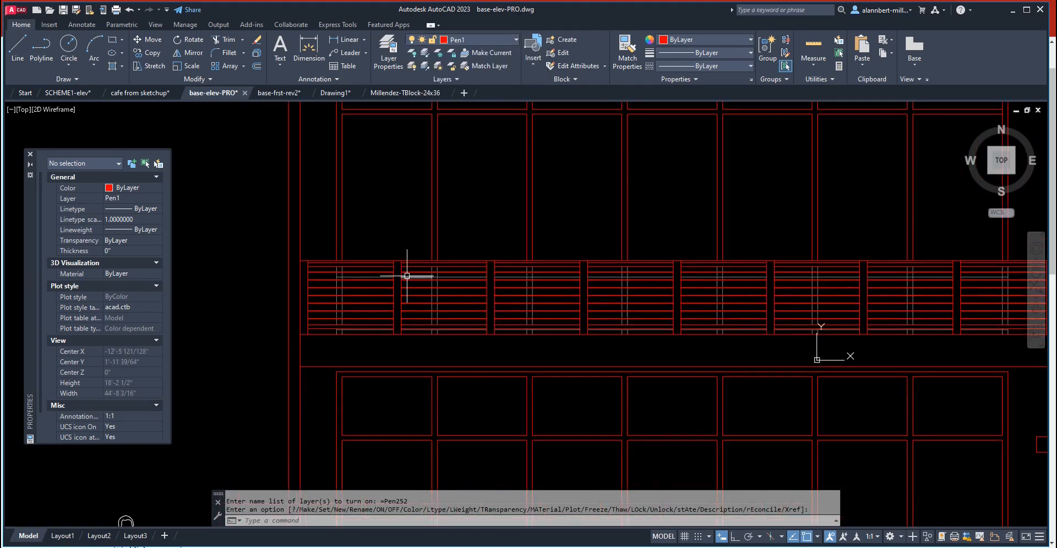
- Put the lines of the tall, narrow wall at the elevation's left end on the Pen5 layer
scroll(407, 276, down, 5)
click(356, 133)
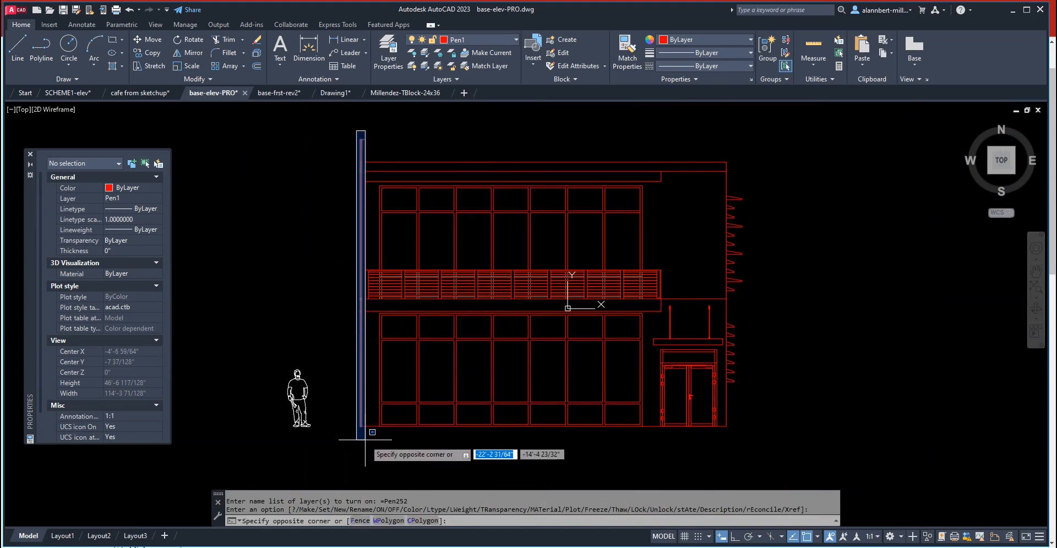
scroll(368, 440, up, 2)
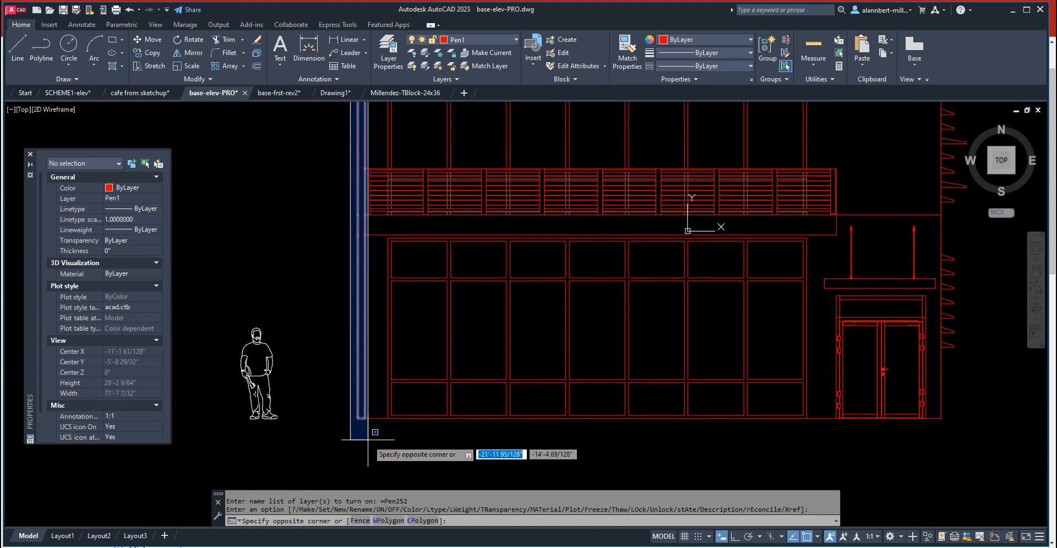
click(368, 439)
click(474, 38)
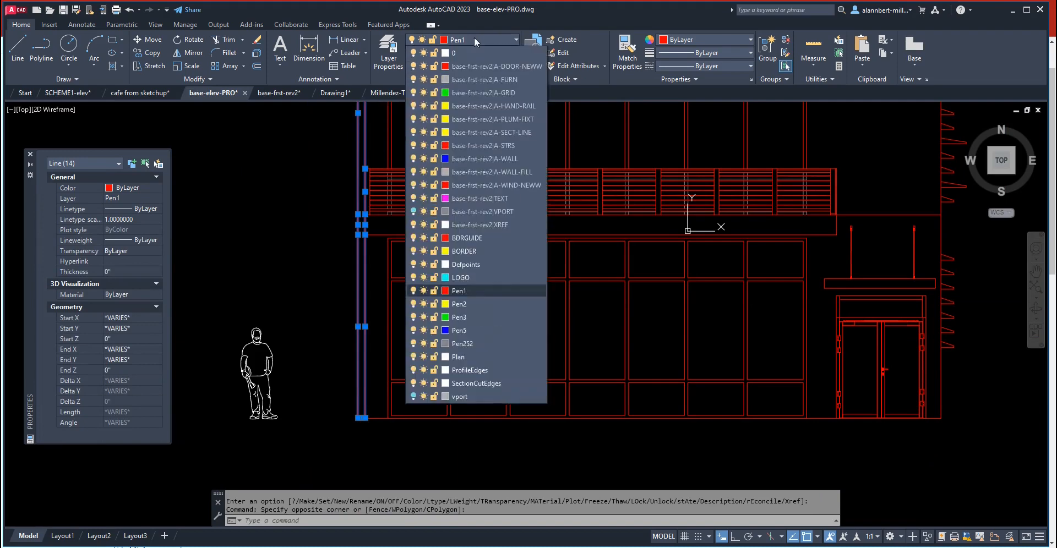
click(459, 330)
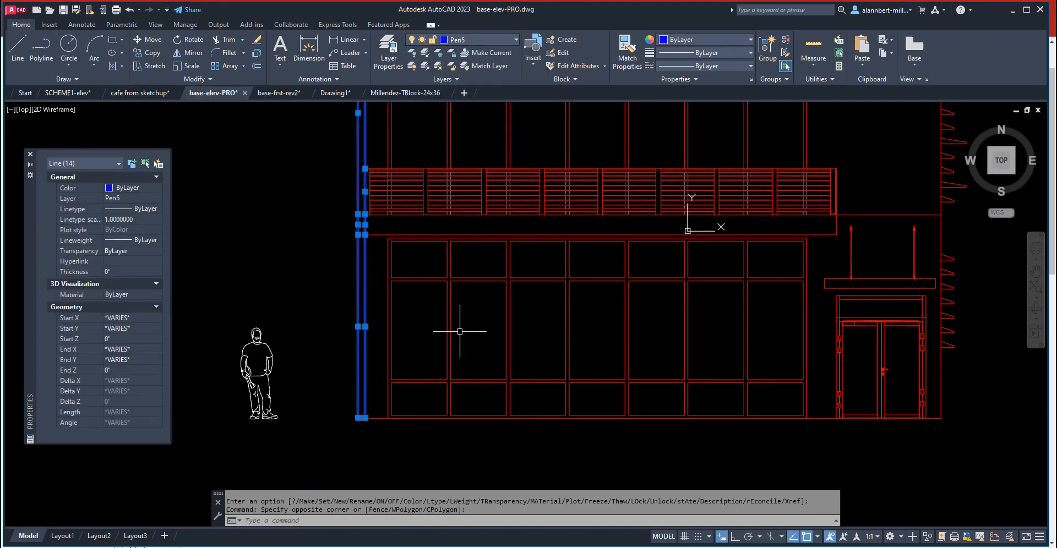
- Stretch the left end of the ground line outward beyond the tall wall, making that segment about 1'-5" long
key(Escape)
scroll(385, 397, down, 2)
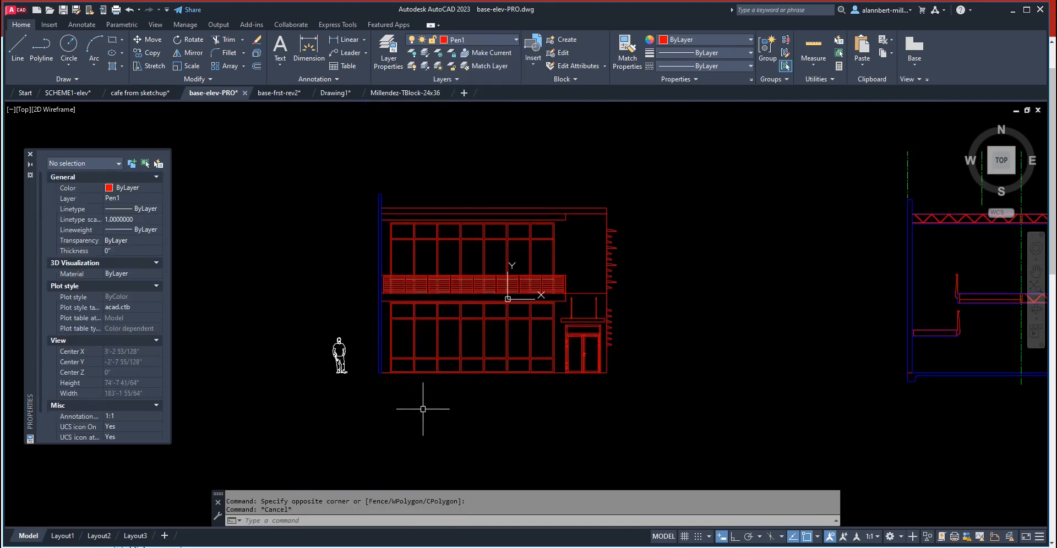
scroll(409, 390, up, 2)
click(348, 345)
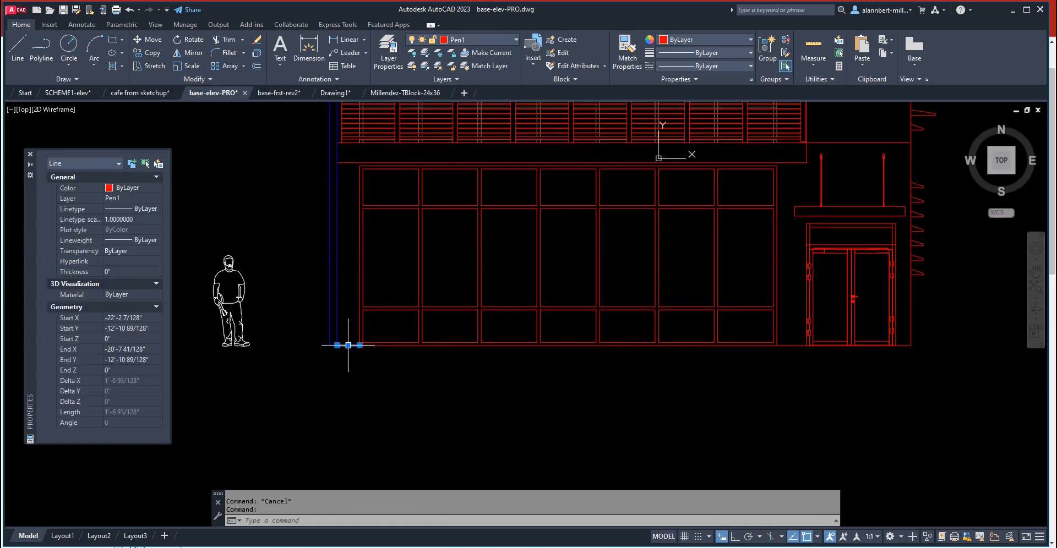
key(Escape)
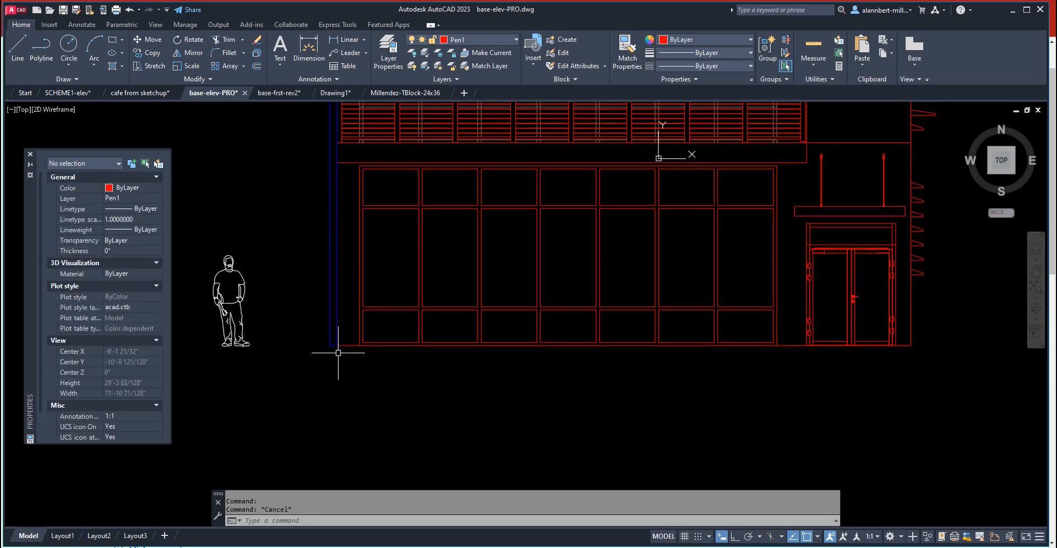
scroll(333, 347, up, 4)
click(331, 337)
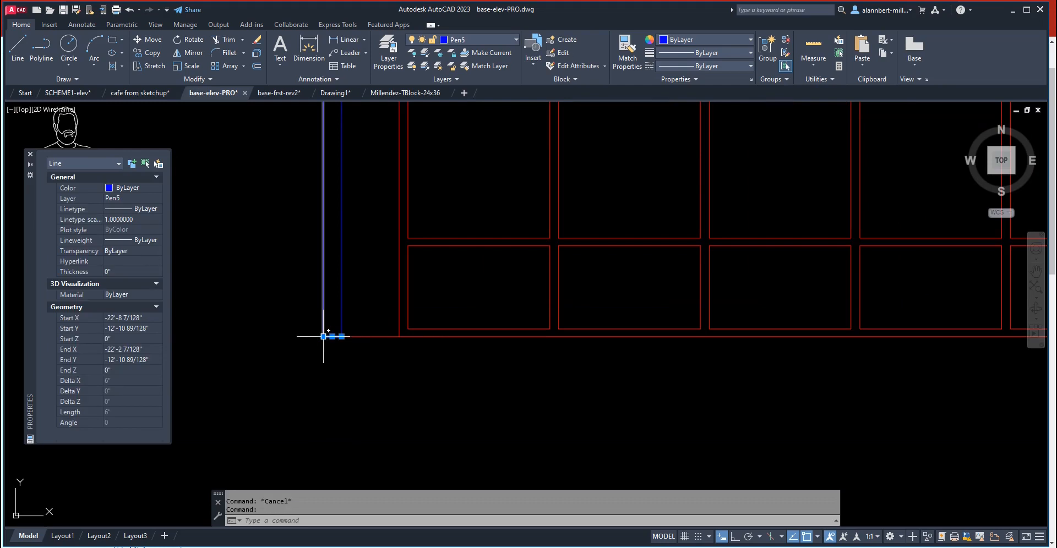
click(324, 336)
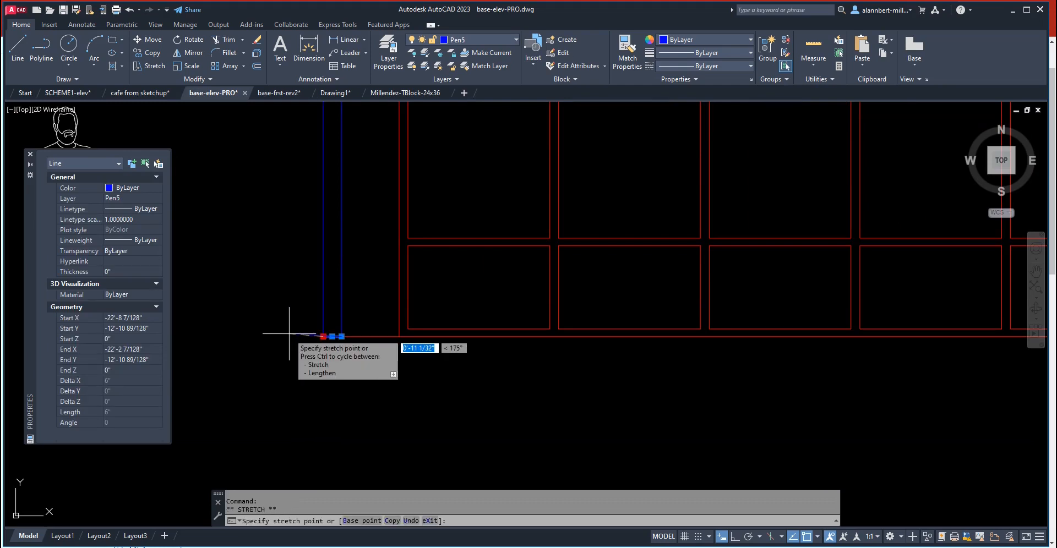
click(289, 319)
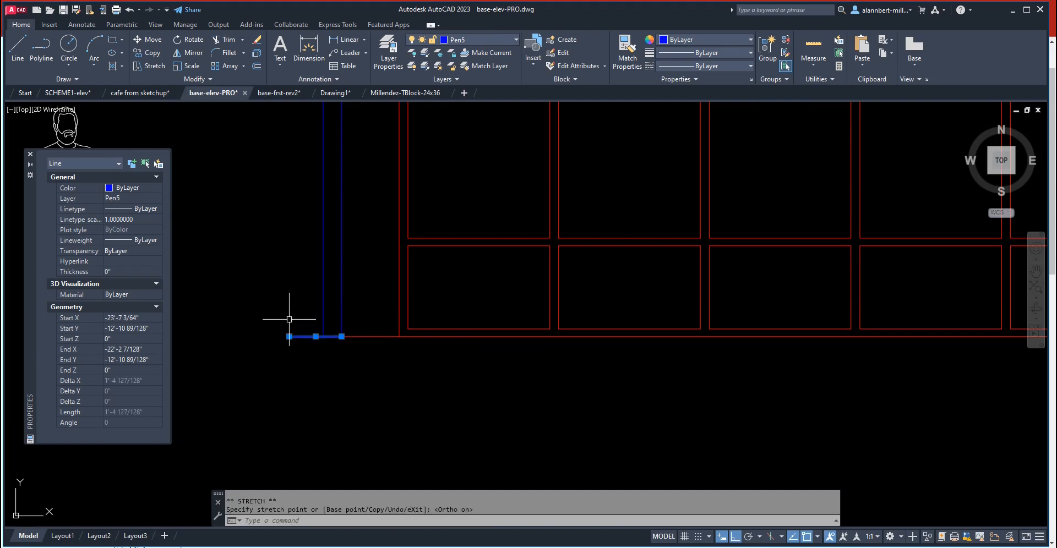
key(Escape)
- Stretch the right end of the ground line outward past the building's right edge, making that segment about 2'-11" long
scroll(488, 377, down, 4)
middle_drag(631, 377, 389, 375)
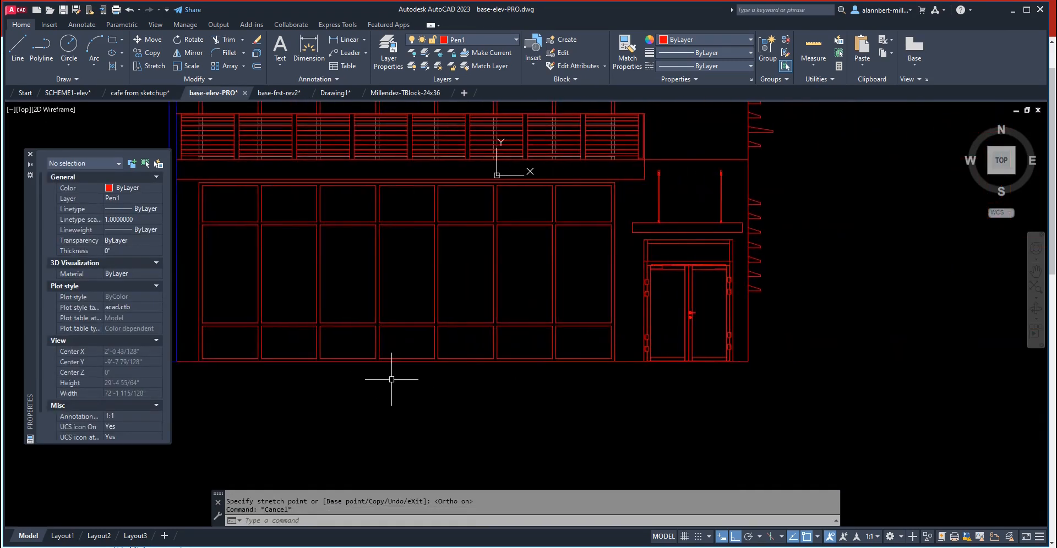
scroll(759, 444, up, 5)
click(733, 334)
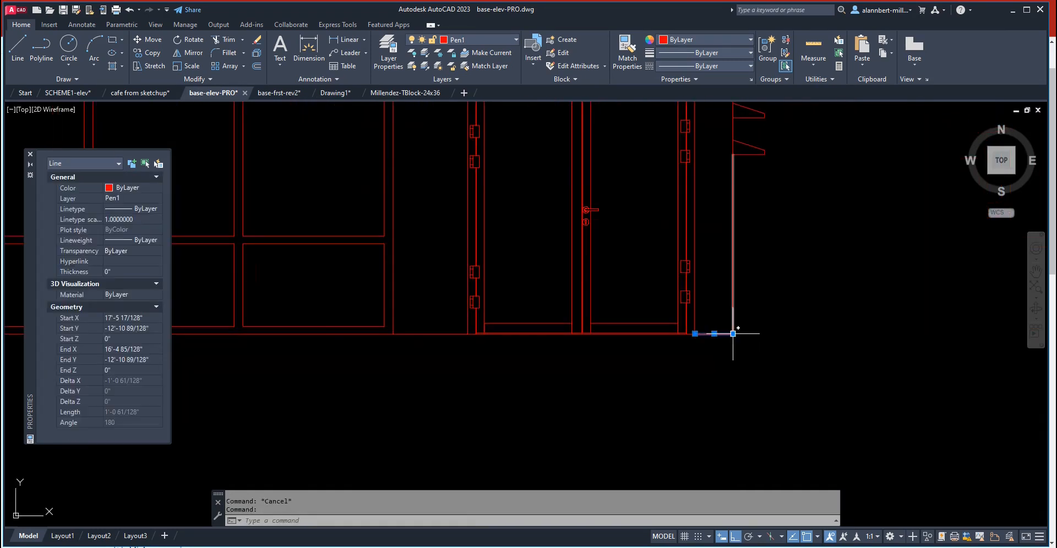
click(732, 334)
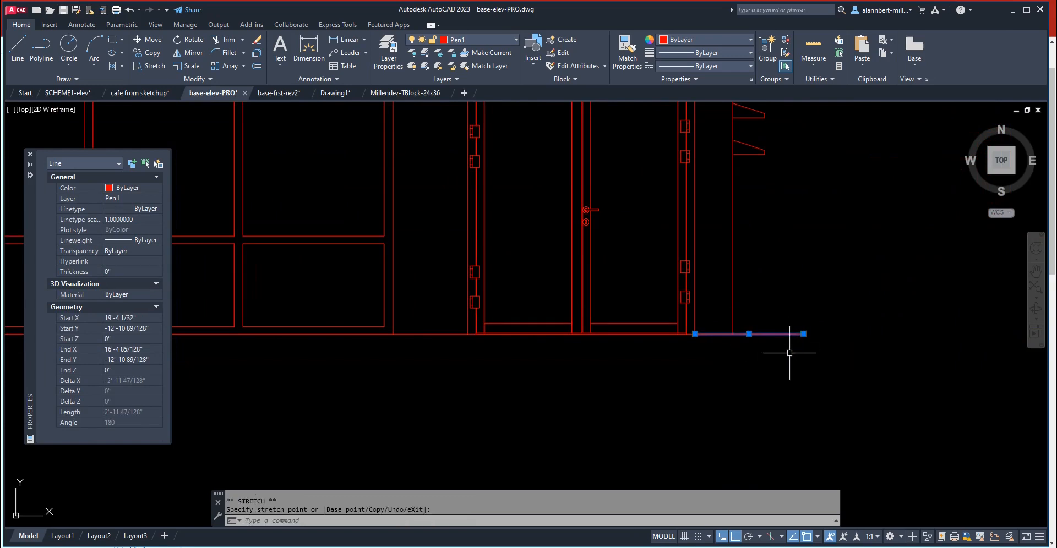
key(Escape)
scroll(787, 361, down, 1)
key(Escape)
scroll(738, 377, down, 2)
scroll(659, 431, up, 1)
scroll(442, 360, up, 3)
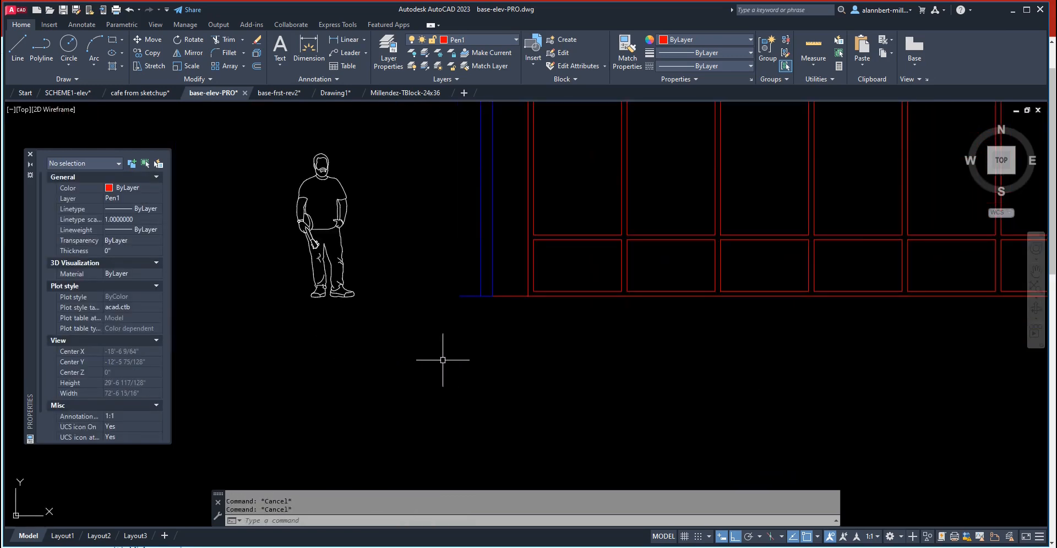
click(454, 295)
scroll(762, 343, down, 2)
middle_drag(819, 356, 292, 373)
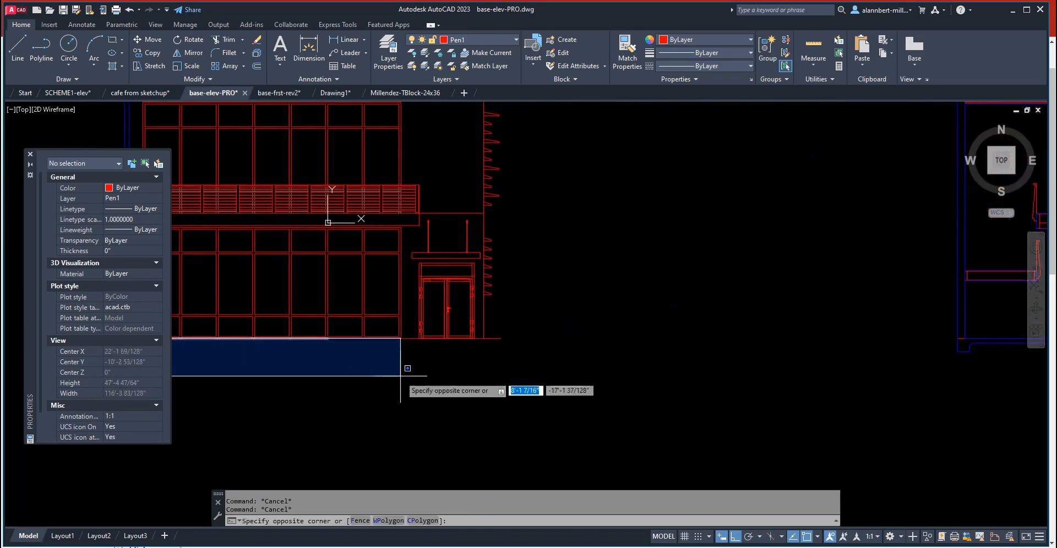
click(505, 363)
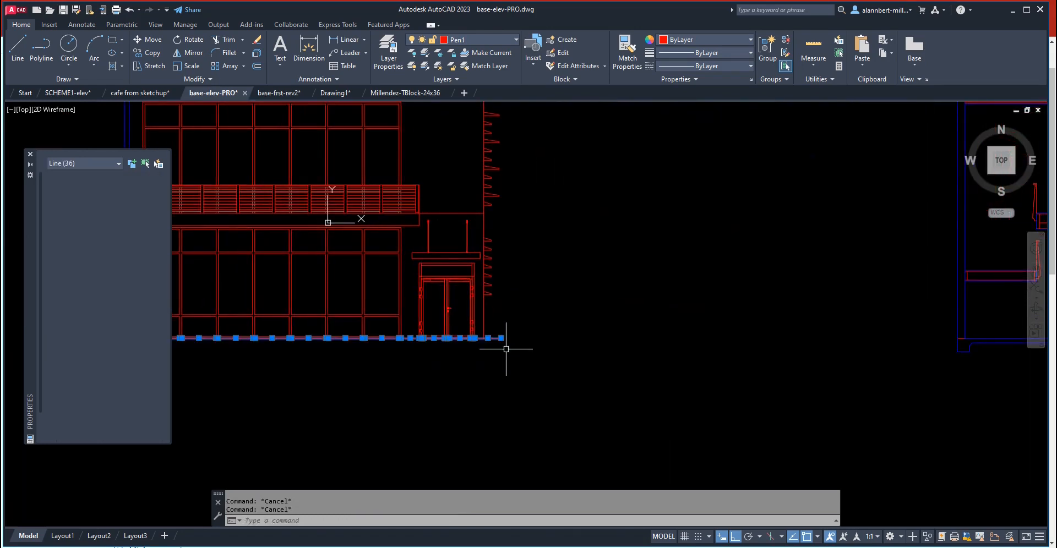
- Create a new layer named pen6 and set its color to magenta, index color 6
click(396, 60)
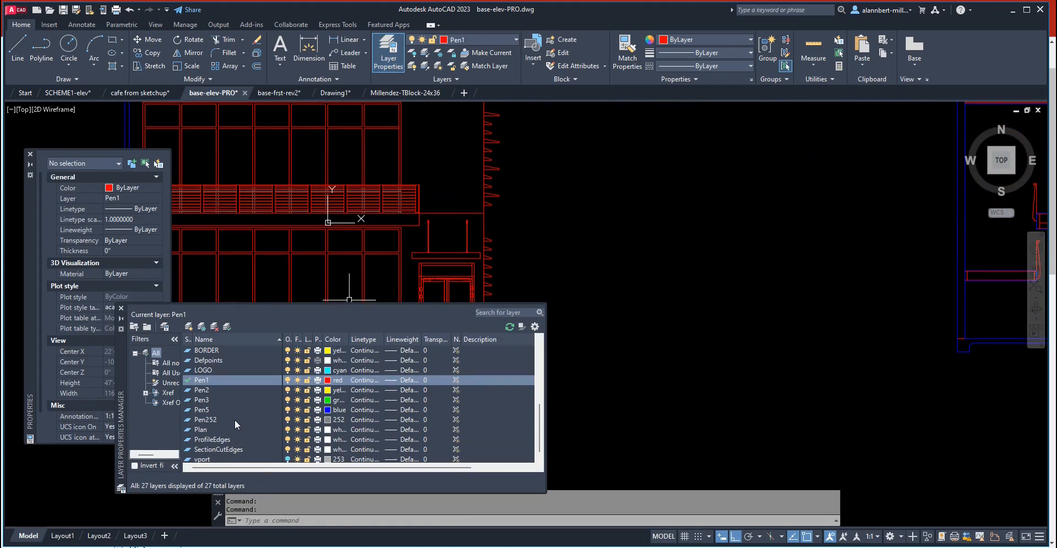
scroll(235, 419, up, 3)
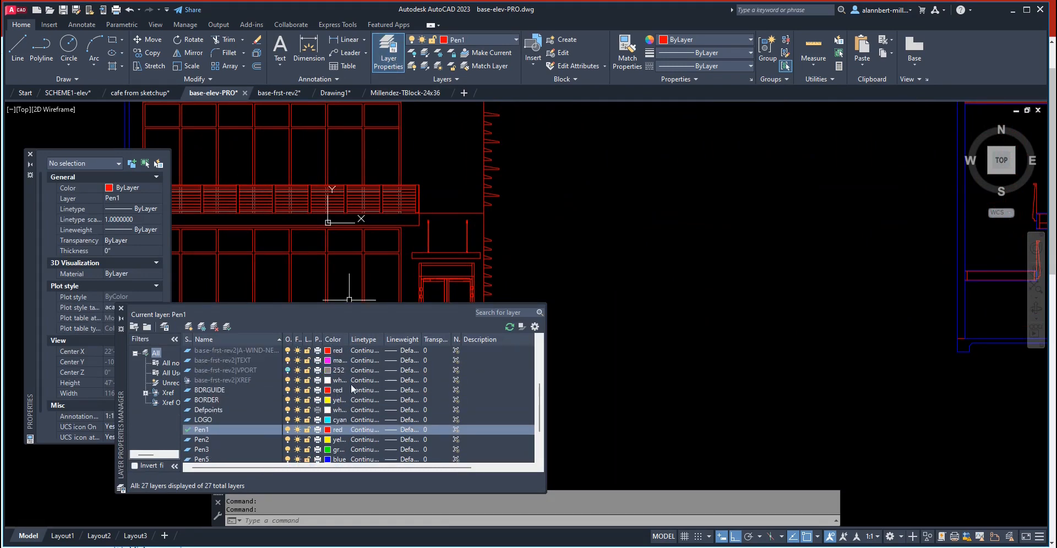
click(189, 327)
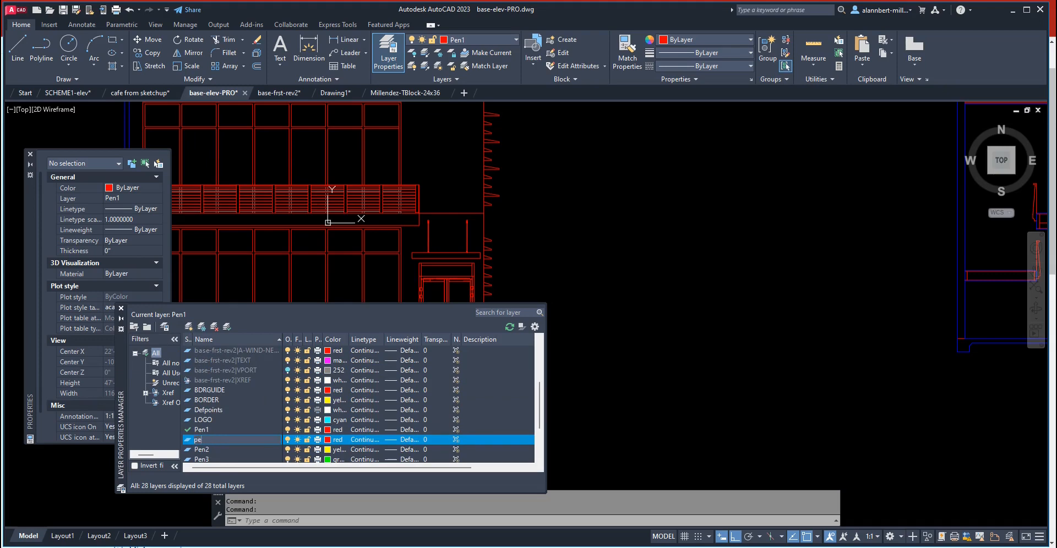
click(327, 440)
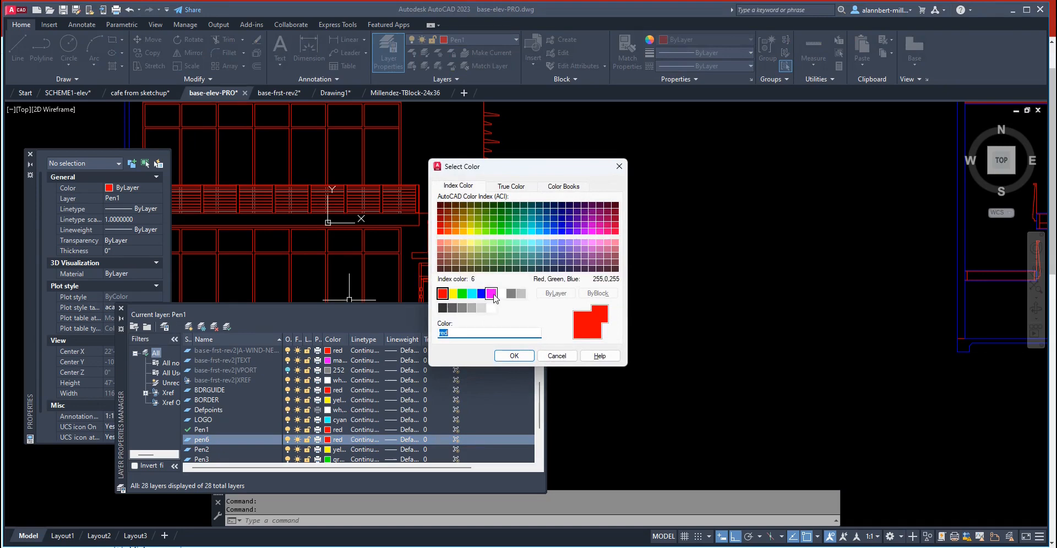
click(515, 356)
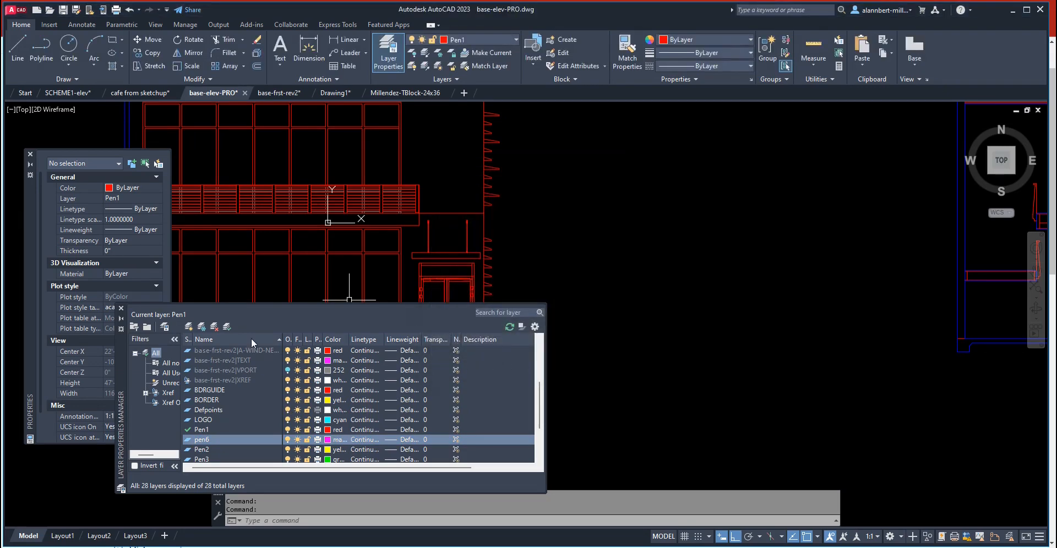
click(121, 310)
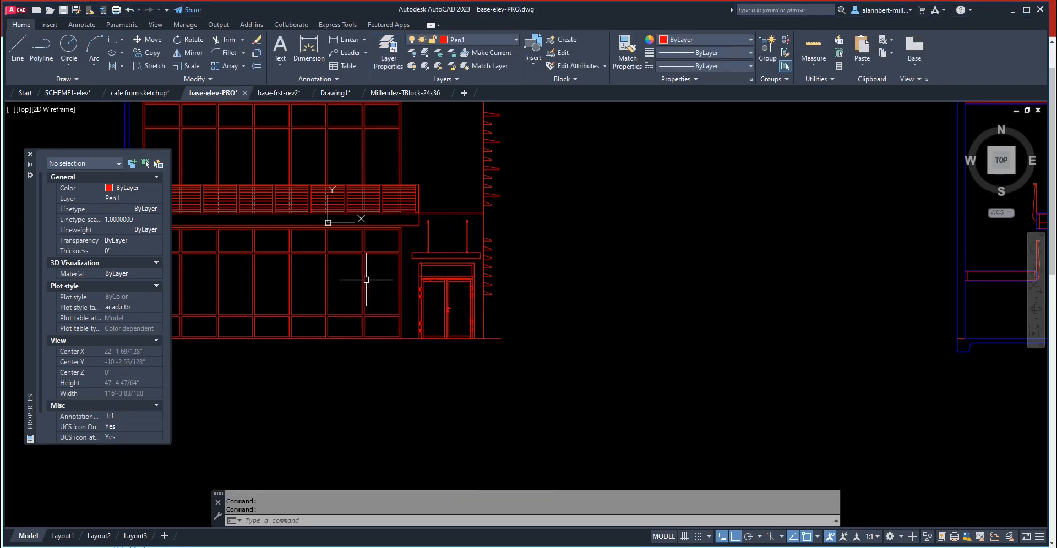
- Put all the ground line segments along the base of the elevation on the pen6 layer
middle_drag(509, 217, 649, 196)
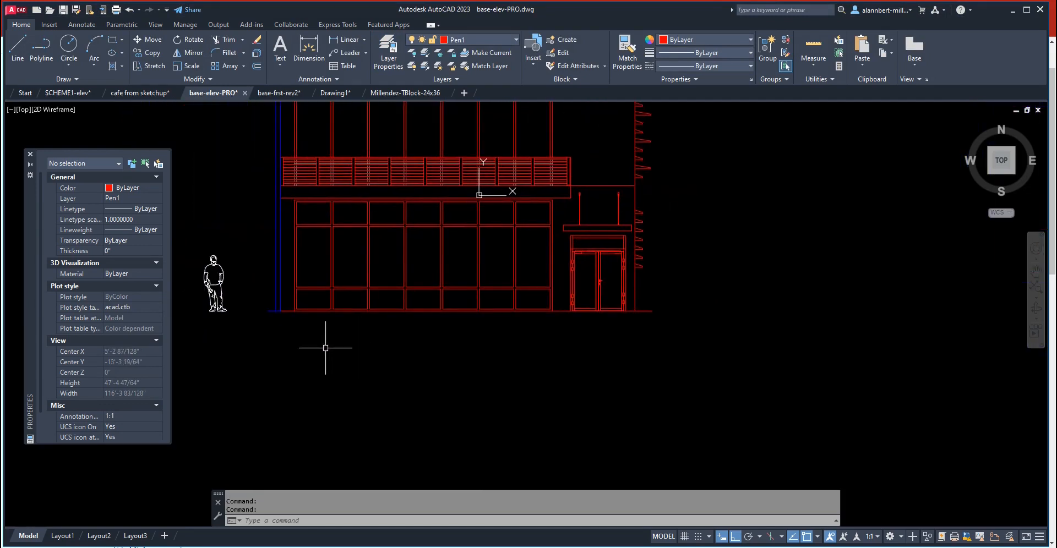
scroll(323, 349, up, 3)
click(232, 312)
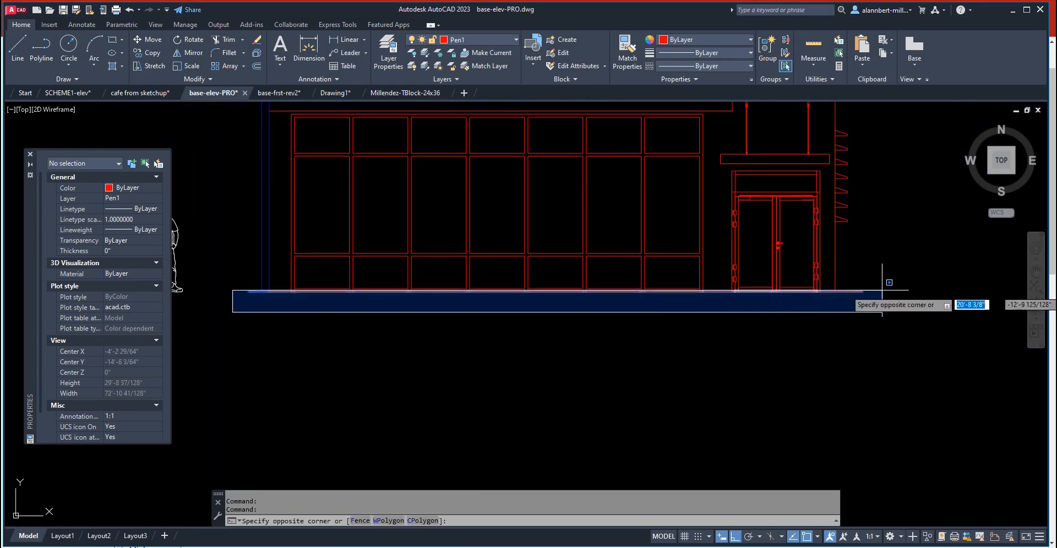
click(884, 290)
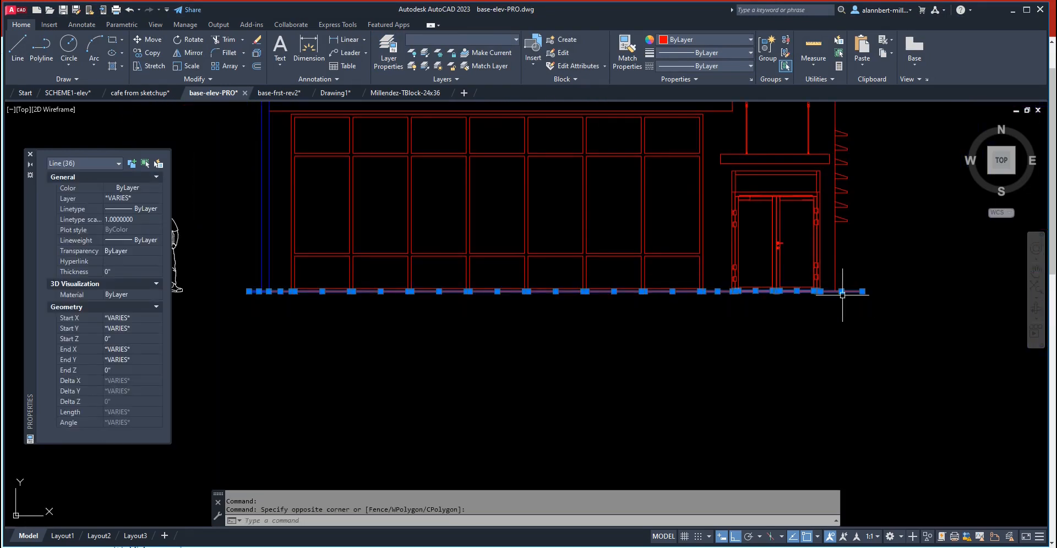
click(475, 39)
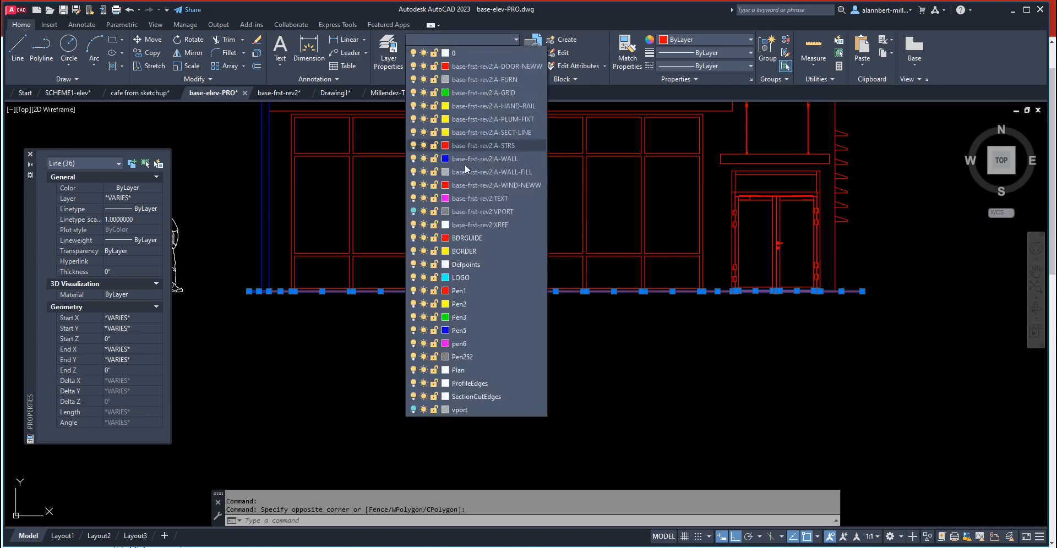
click(468, 342)
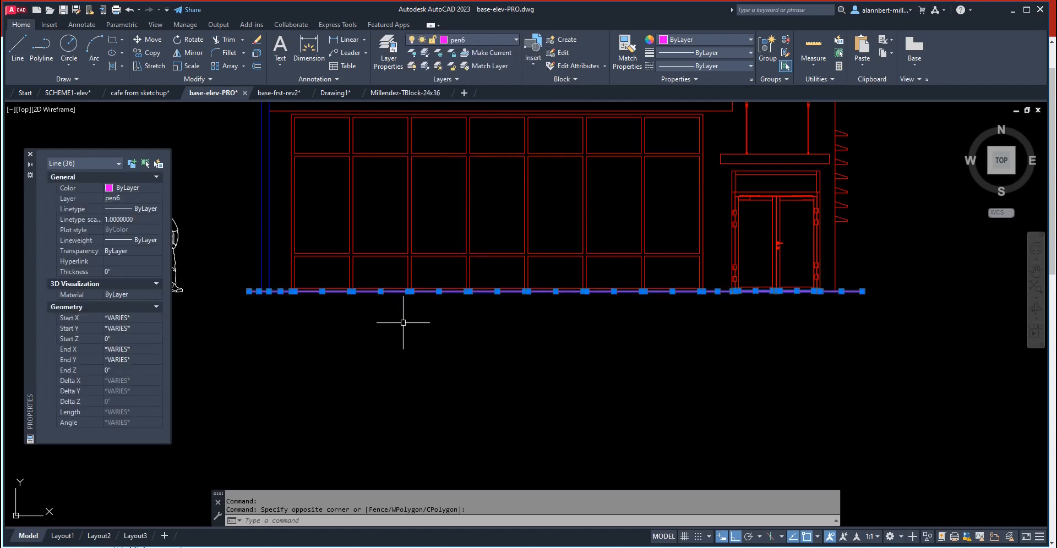
key(Escape)
- Put the top, bottom and right-end lines of the balcony slab band below the railing on the Pen5 layer
scroll(494, 286, down, 2)
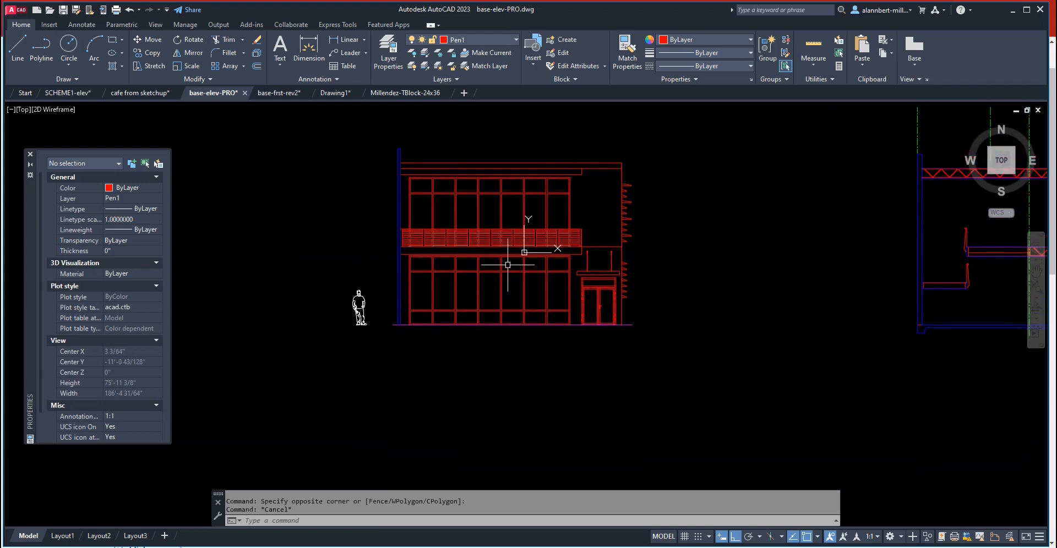
scroll(416, 245, up, 2)
scroll(399, 252, up, 4)
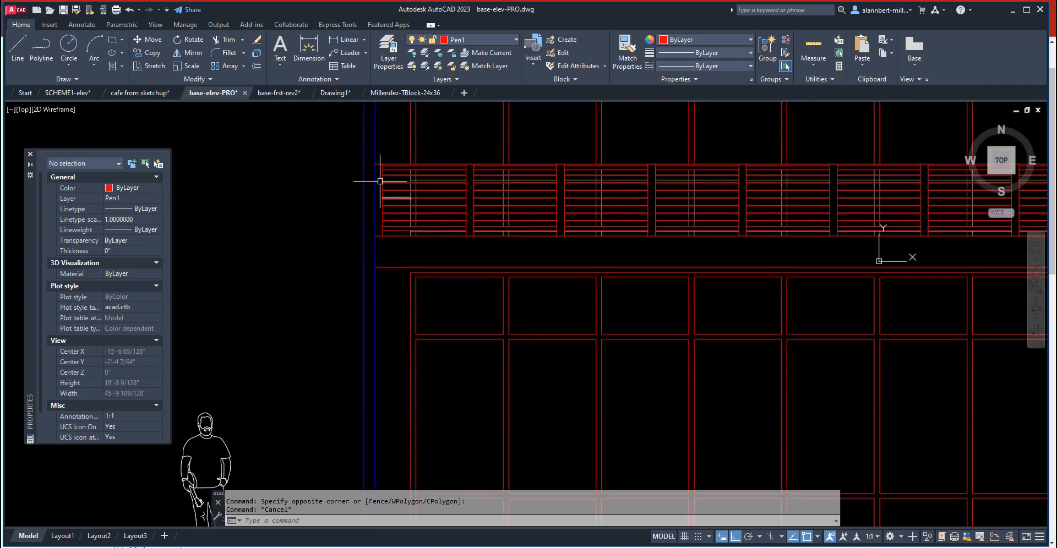
click(371, 234)
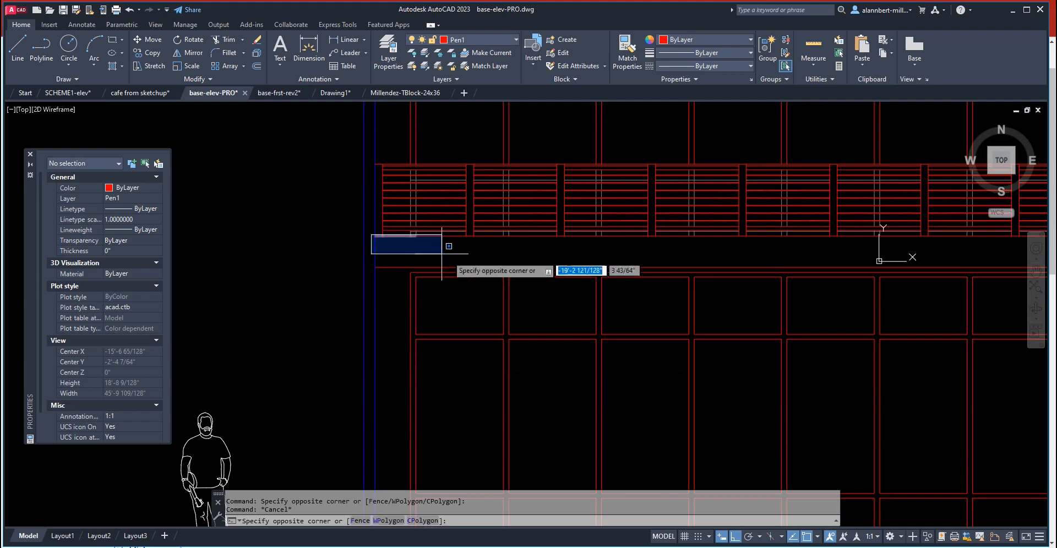
scroll(749, 276, down, 6)
scroll(848, 270, up, 8)
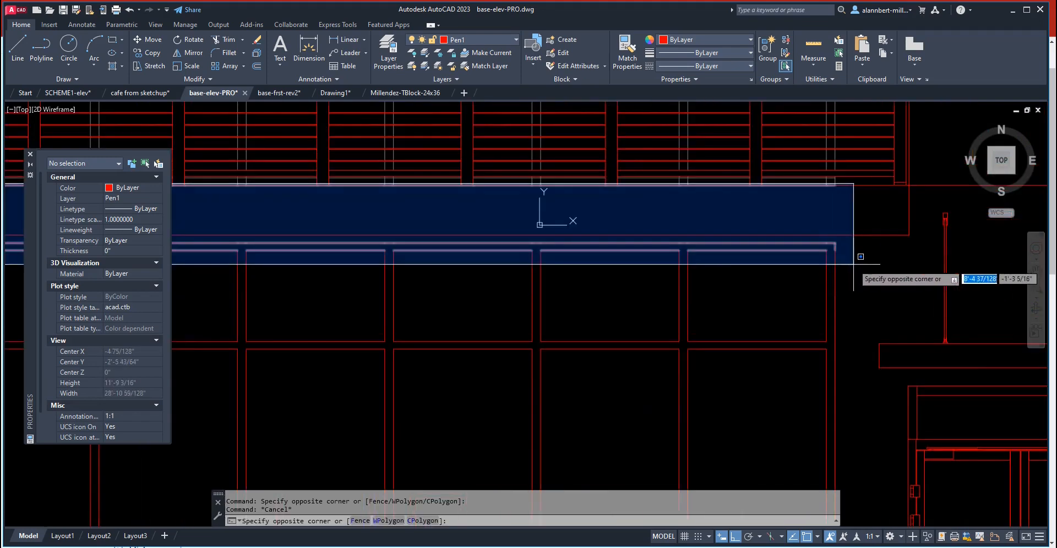
click(918, 238)
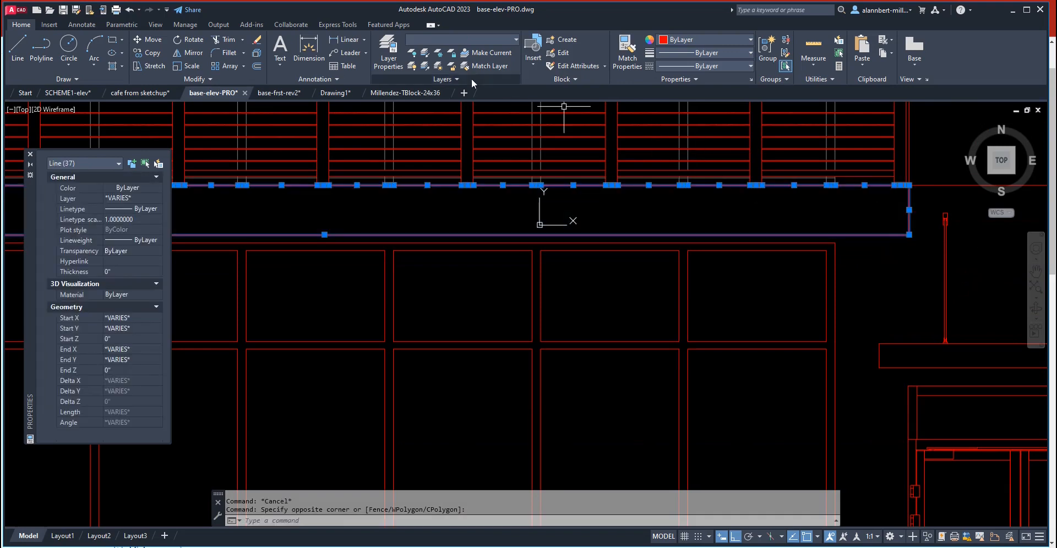
click(468, 35)
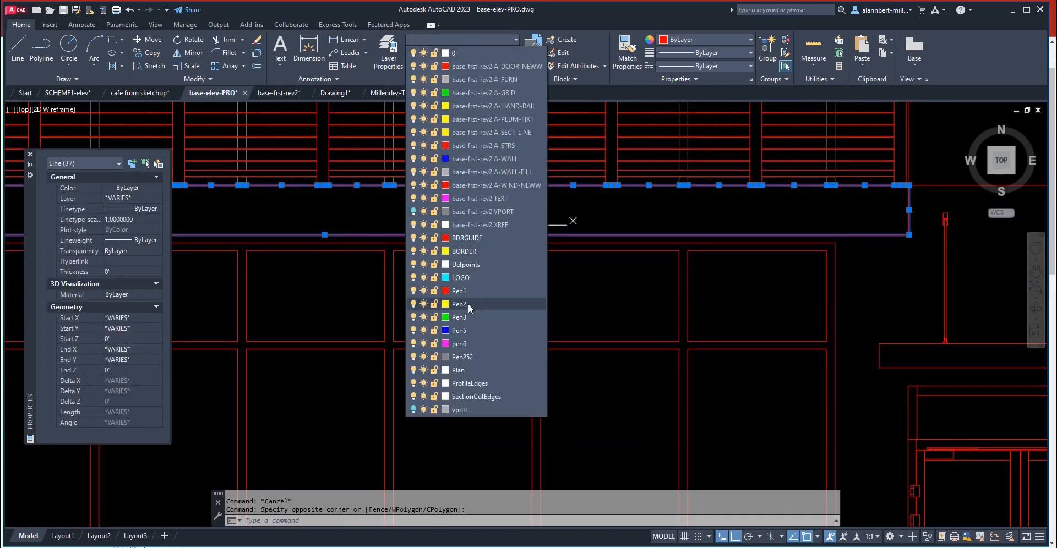
click(471, 328)
key(Escape)
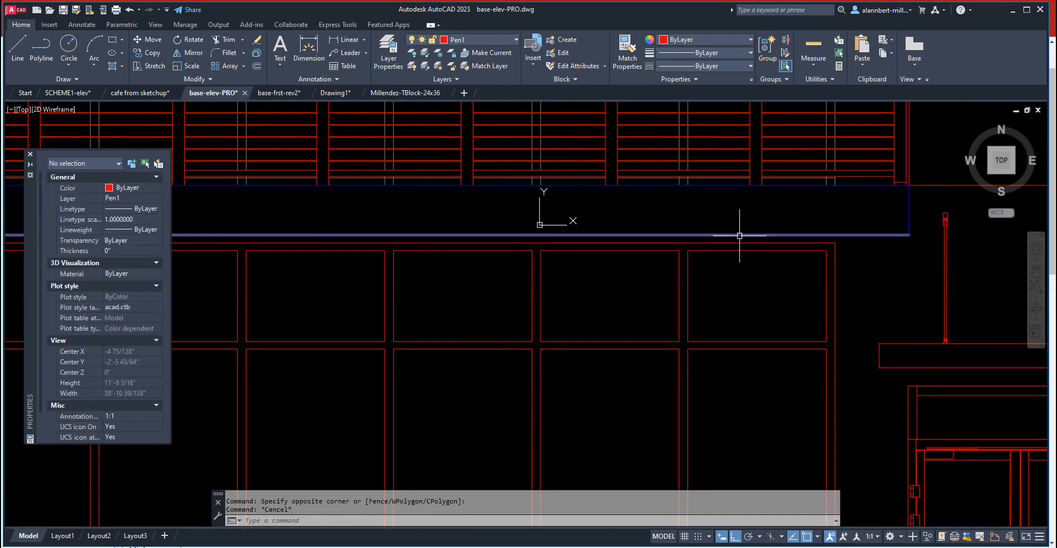
- Put the balcony railing's right-end vertical line and all the line segments along its top edge on the Pen5 layer
scroll(743, 231, down, 2)
middle_drag(830, 205, 900, 207)
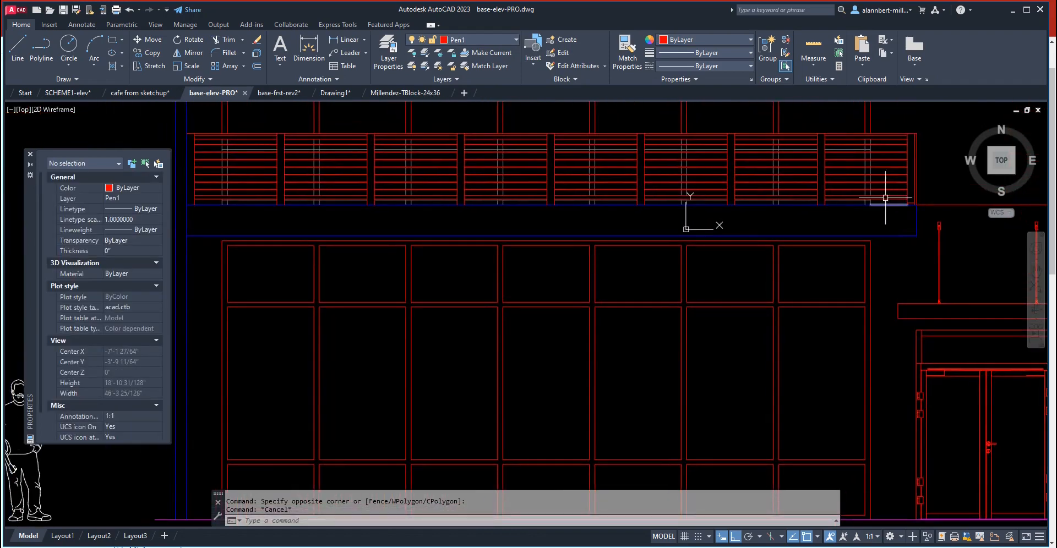
scroll(743, 220, up, 6)
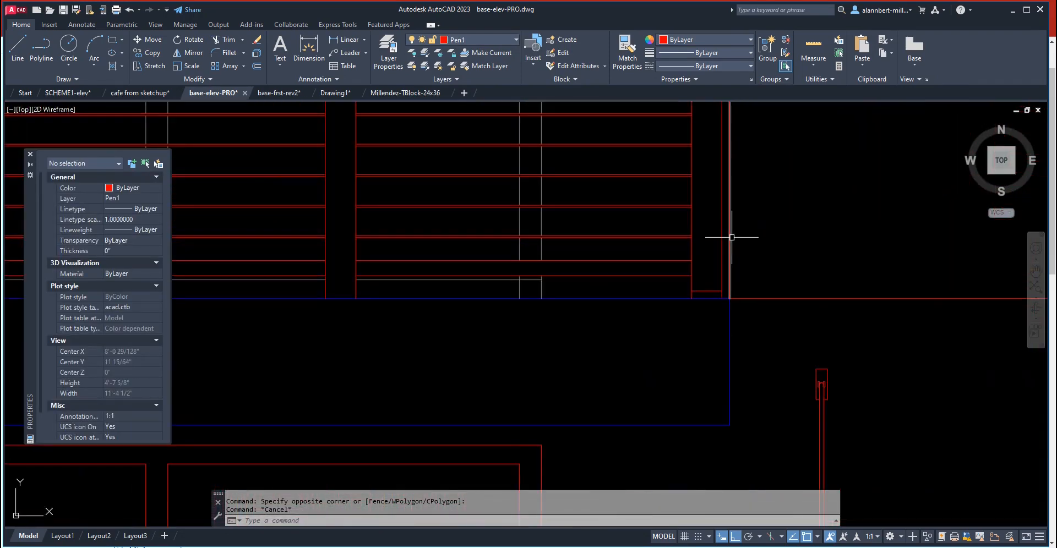
click(731, 239)
scroll(727, 234, down, 4)
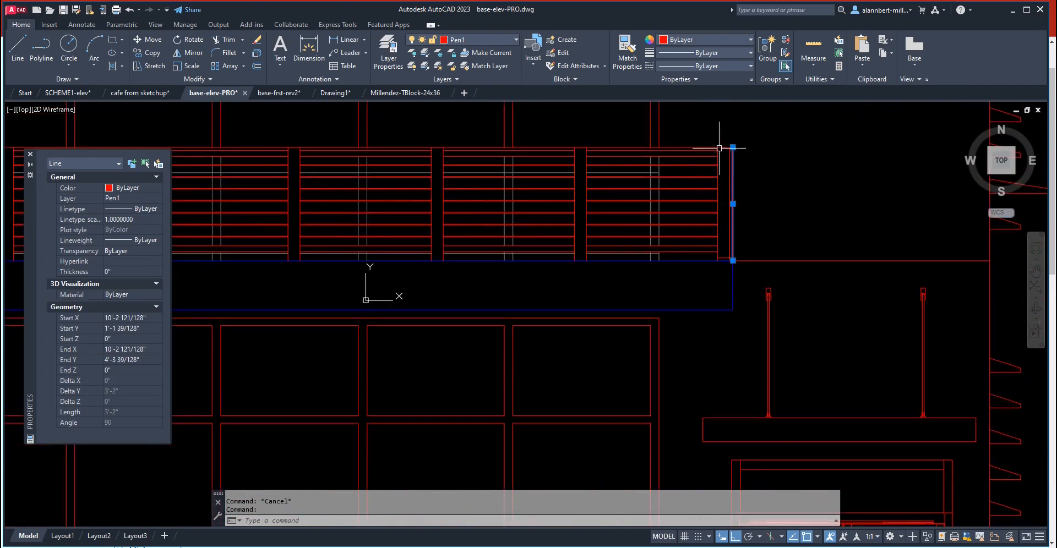
scroll(718, 148, up, 4)
scroll(683, 176, down, 6)
middle_drag(521, 213, 829, 224)
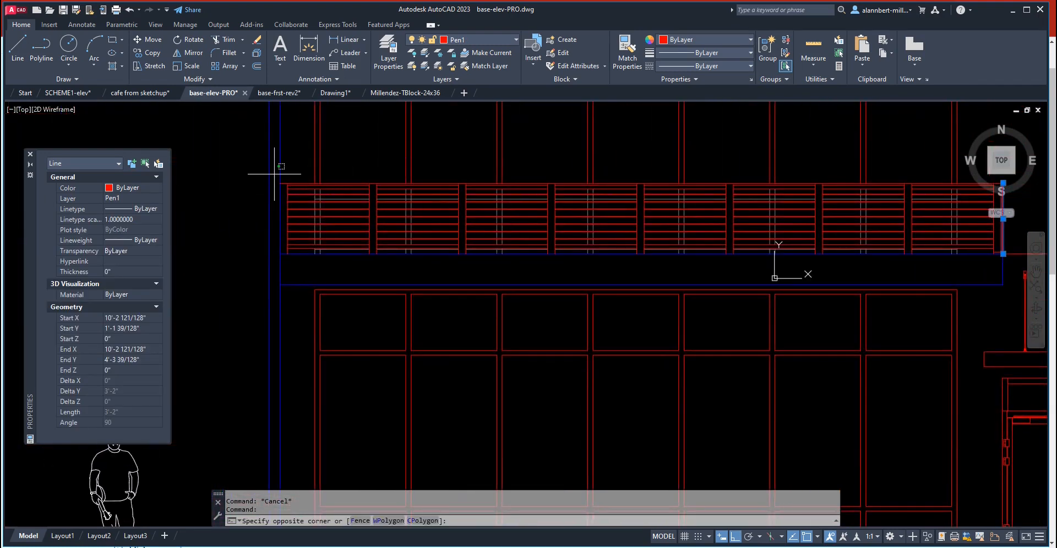
scroll(781, 171, down, 2)
scroll(545, 207, up, 6)
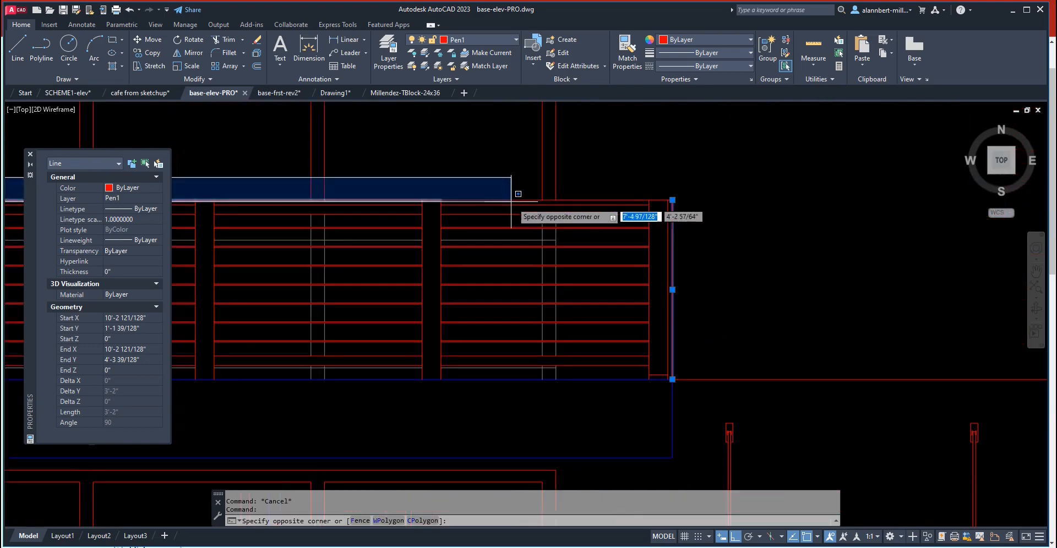
click(683, 201)
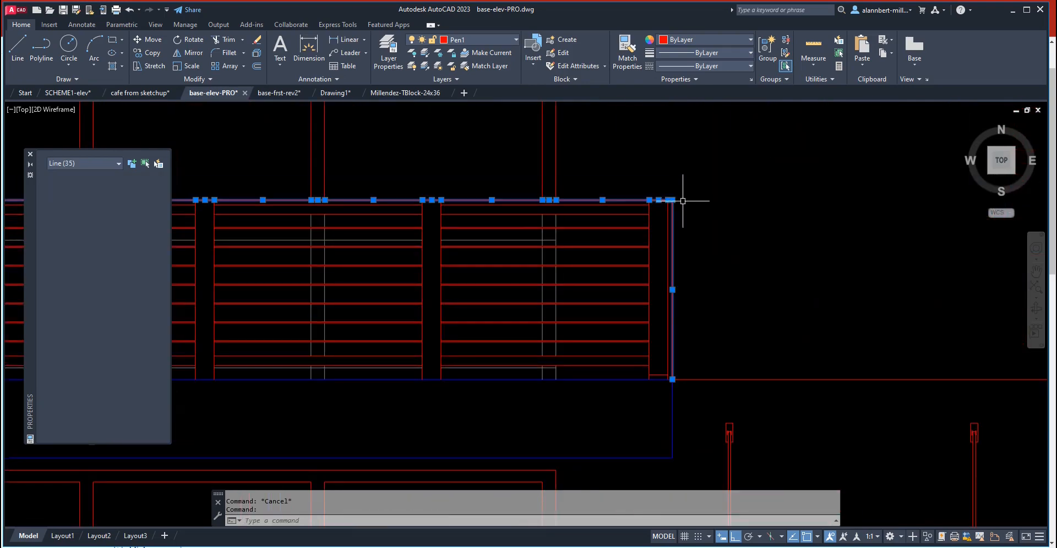
click(488, 41)
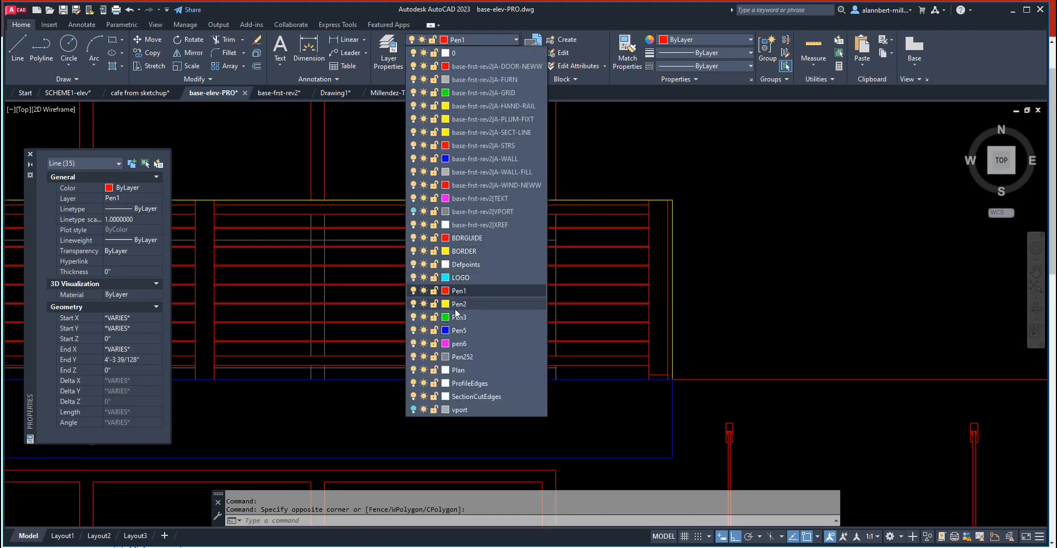
click(461, 331)
key(Escape)
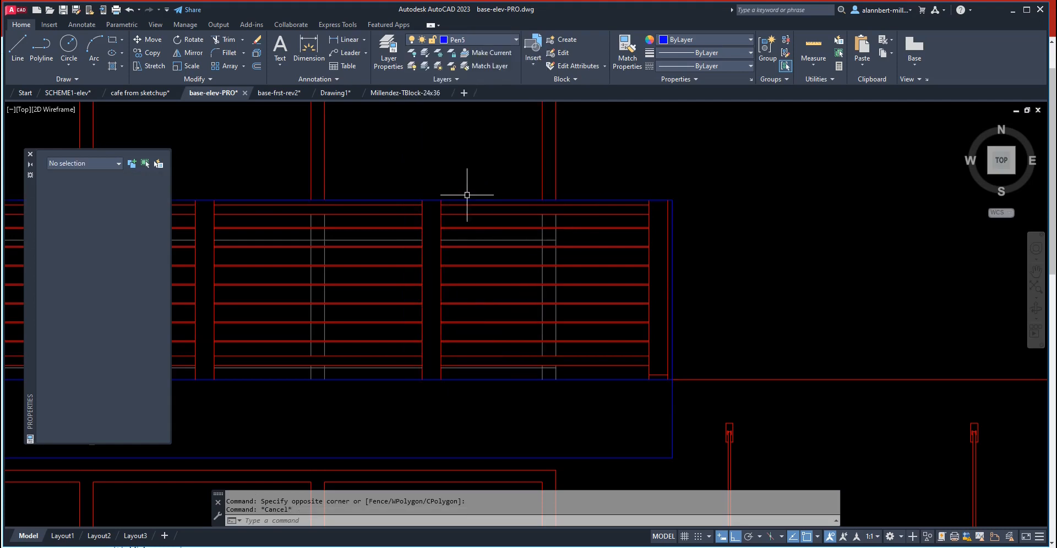
- Put the lines outlining the narrow fascia band above the upper-floor windows on the Pen5 layer
scroll(451, 181, down, 2)
middle_drag(397, 175, 442, 181)
scroll(531, 174, down, 3)
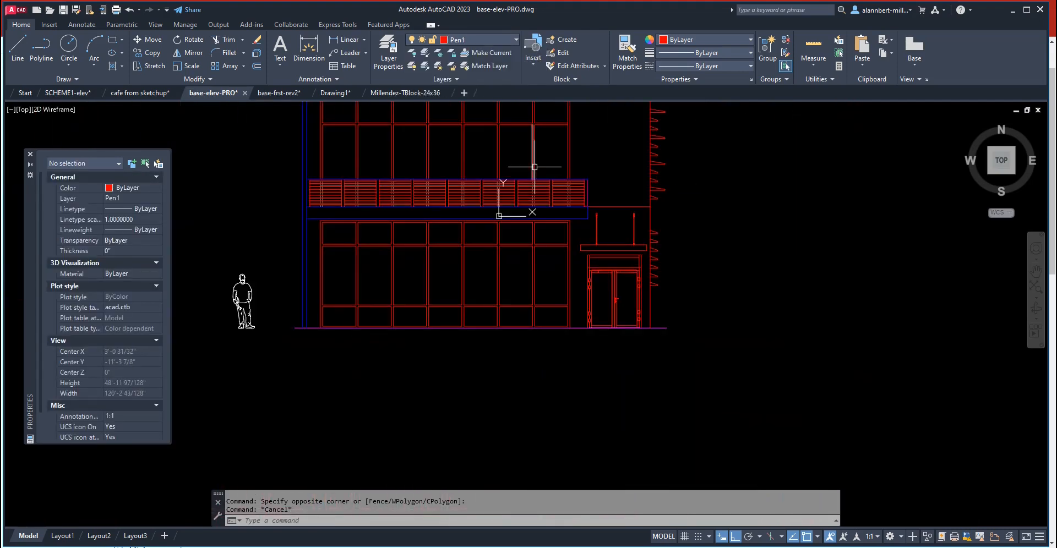
middle_drag(535, 167, 546, 237)
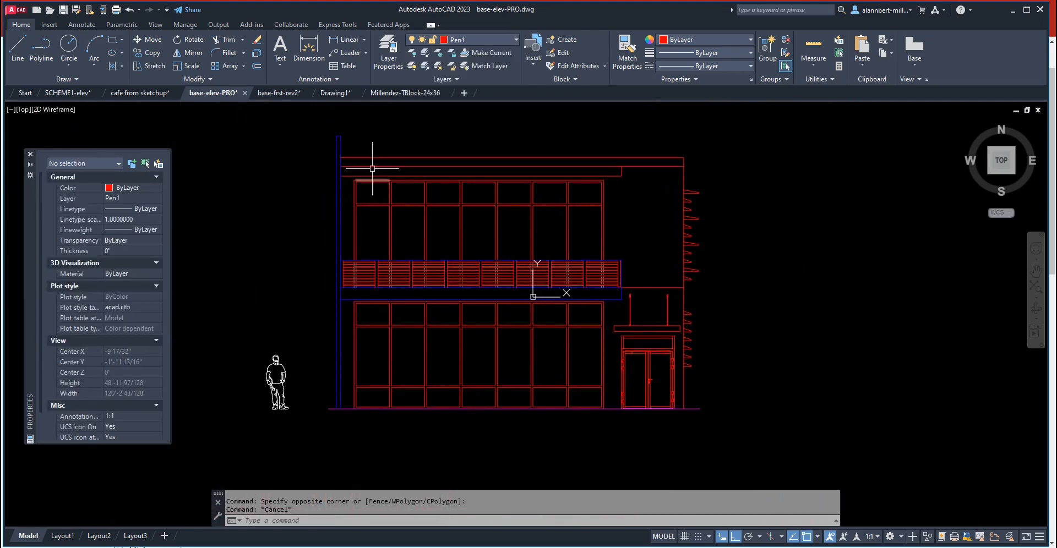
click(329, 163)
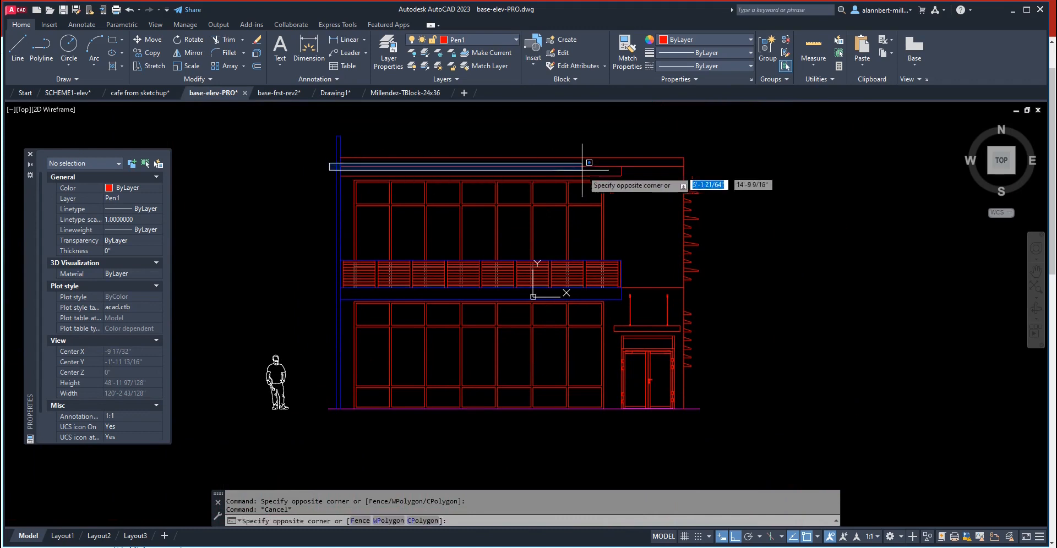
click(625, 177)
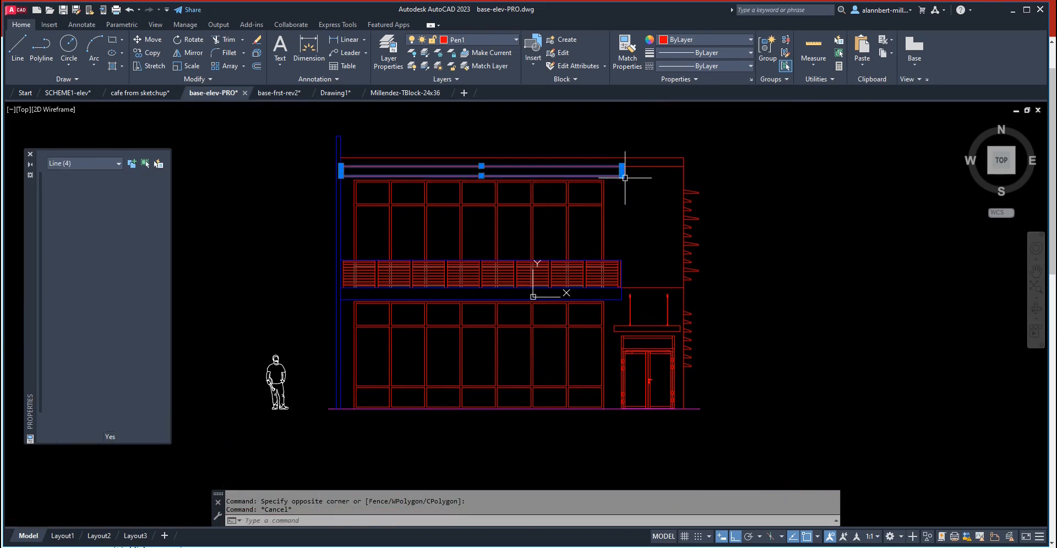
click(486, 38)
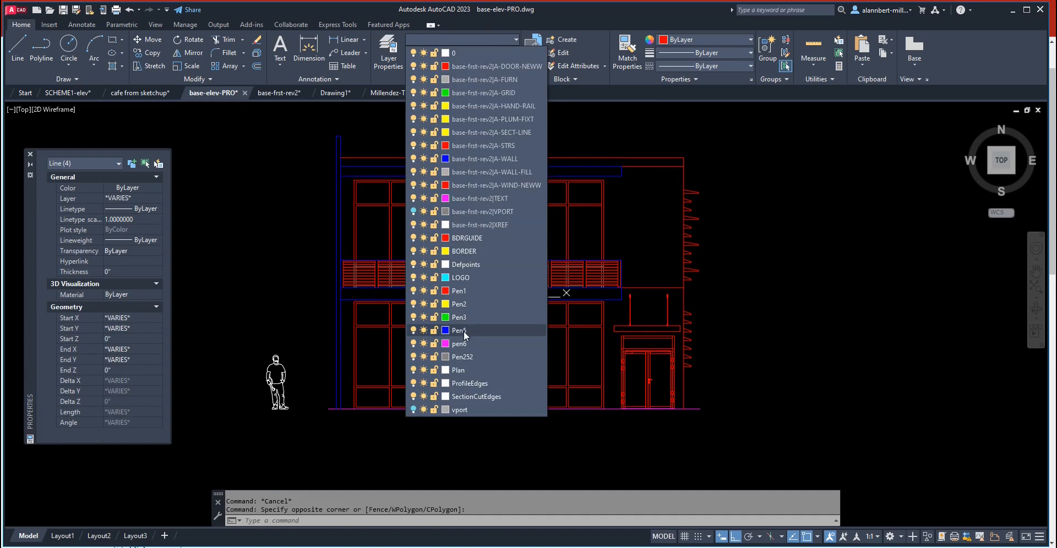
click(463, 331)
key(Escape)
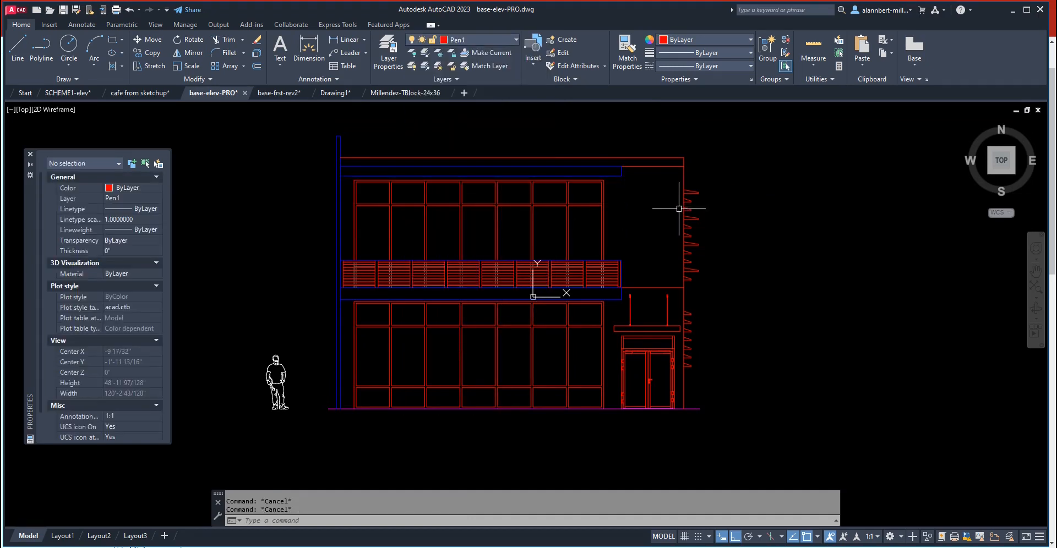
- Put the building's top roof line and all the right wall edge segments down to the ground on the Pen5 layer
click(385, 158)
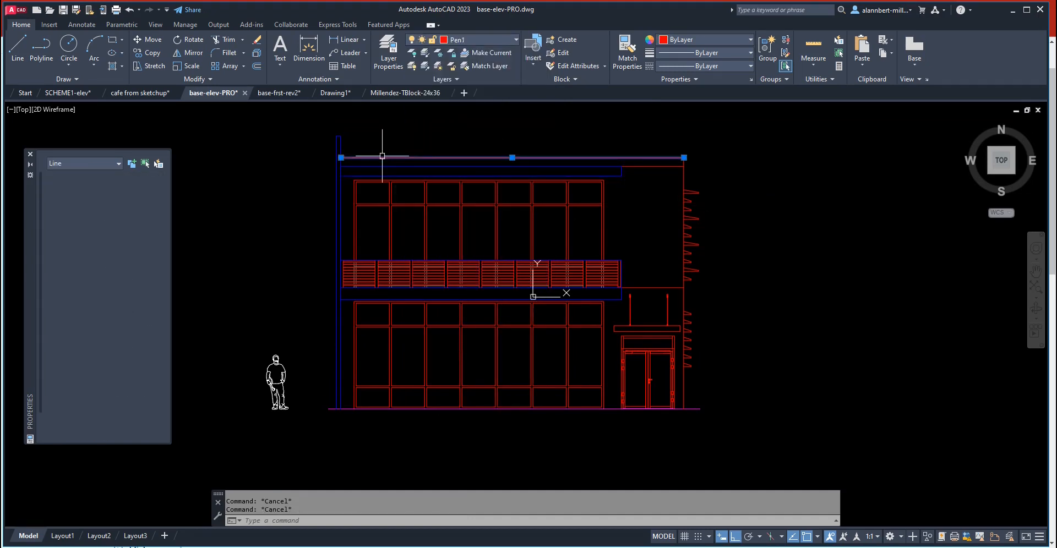
click(677, 149)
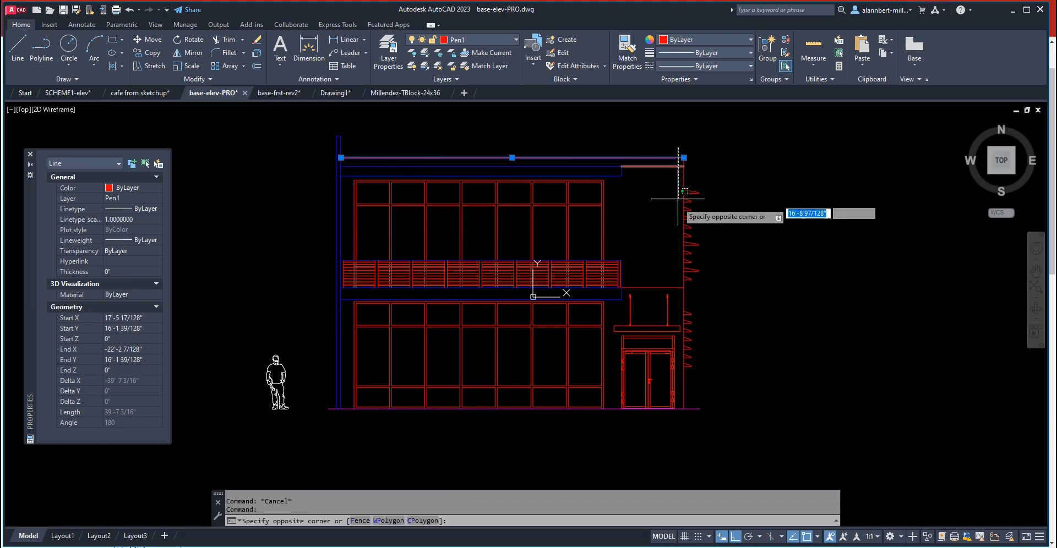
click(685, 296)
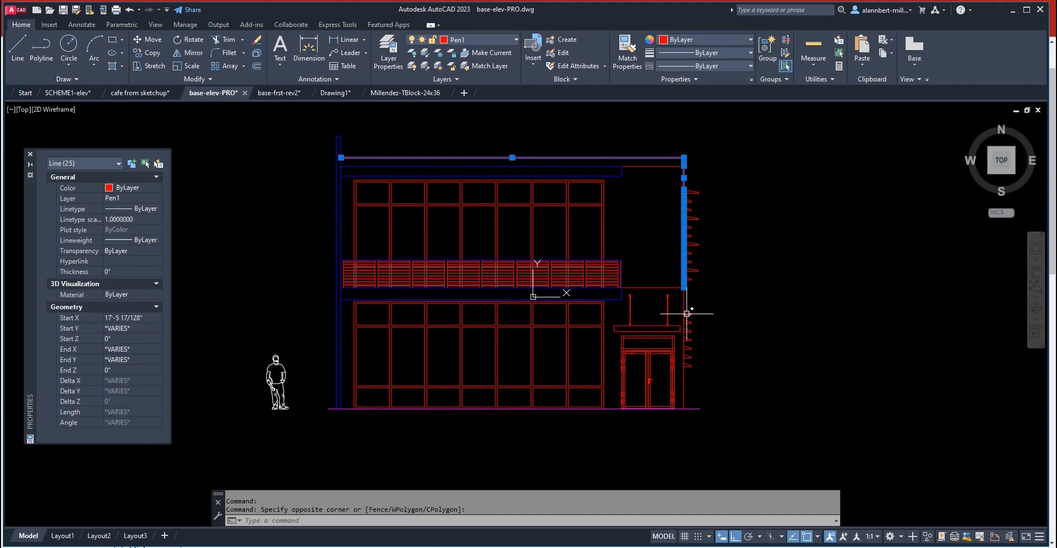
click(681, 423)
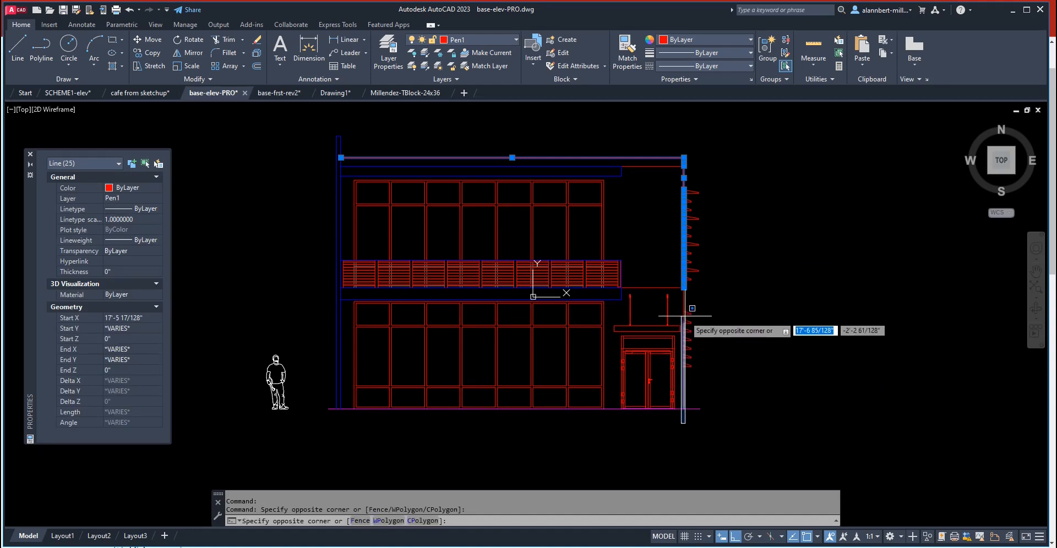
click(684, 288)
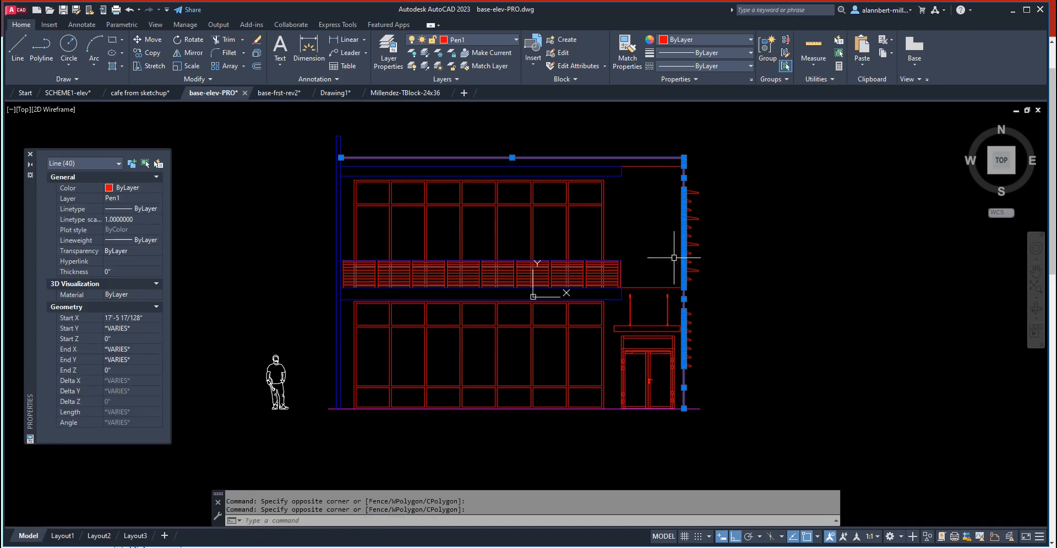
click(464, 41)
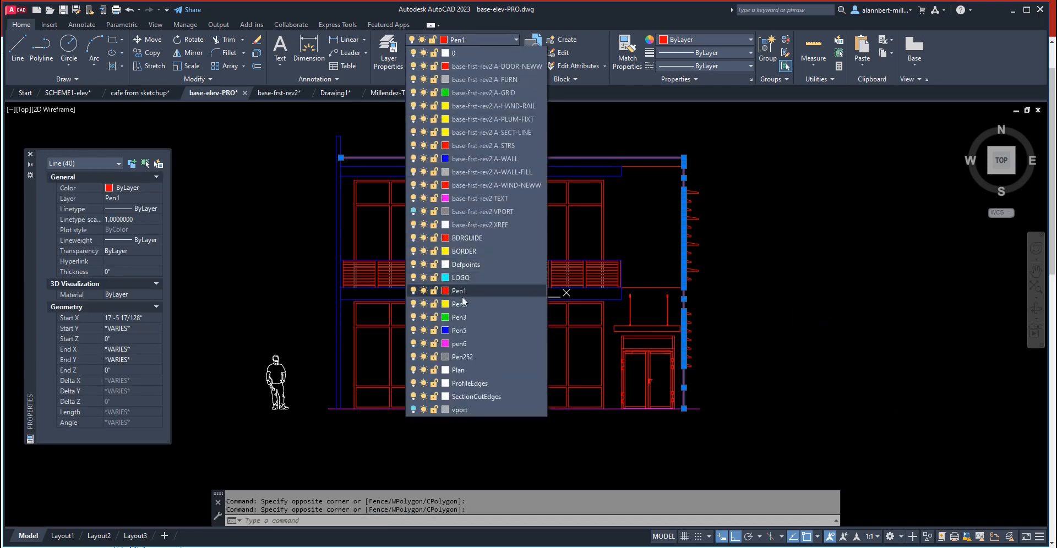
key(Escape)
key(Escape)
key(Escape)
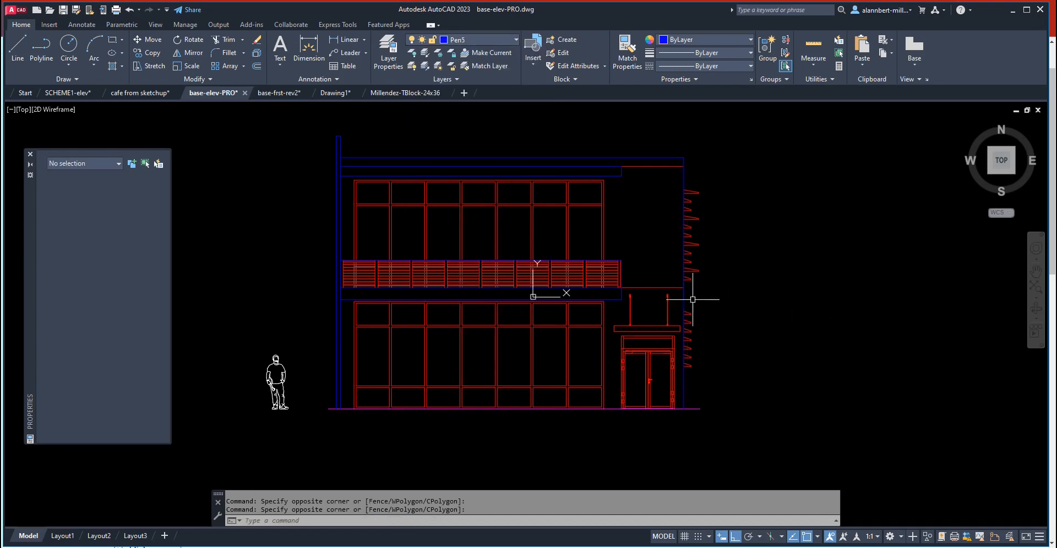
- Put all the outline segments of the canopy above the entrance door on the Pen5 layer and save the drawing
scroll(641, 334, up, 2)
scroll(641, 334, up, 2)
scroll(579, 325, up, 2)
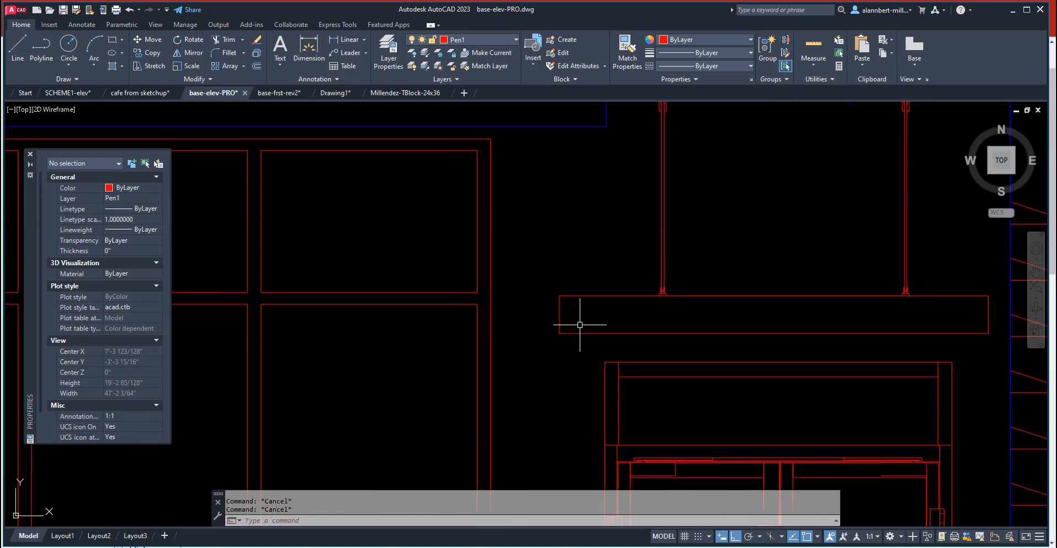
click(576, 289)
click(556, 344)
click(771, 296)
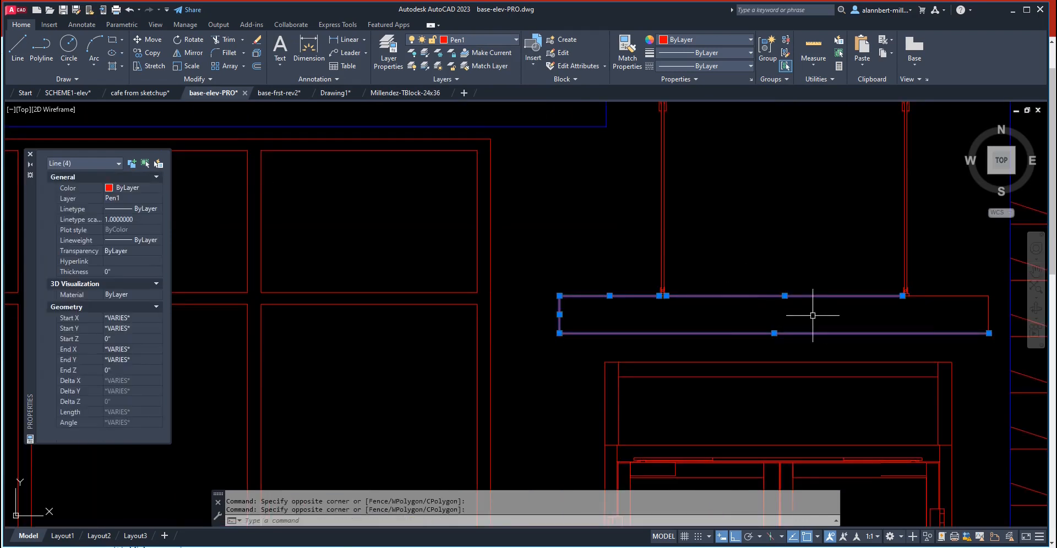
click(641, 312)
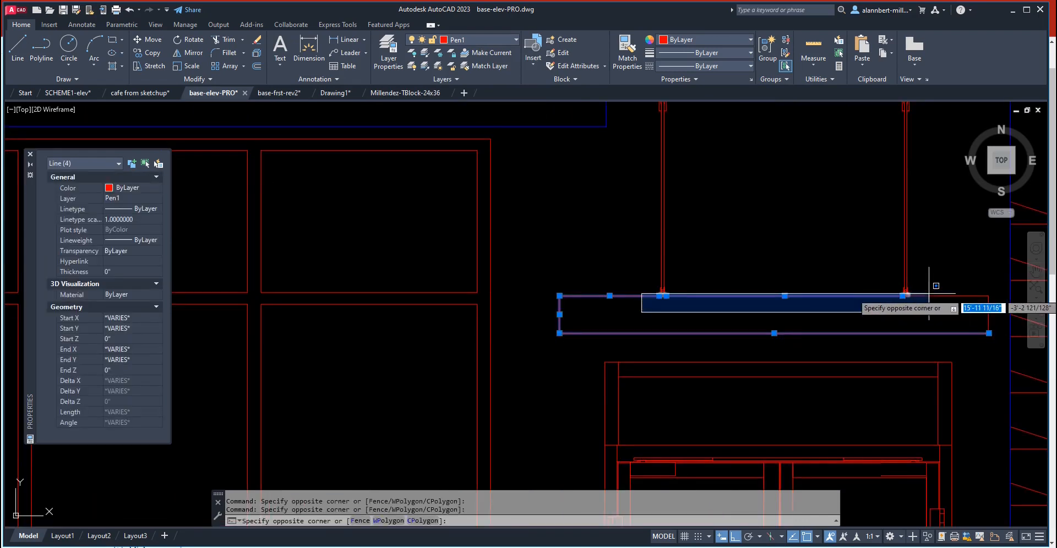
scroll(922, 297, up, 5)
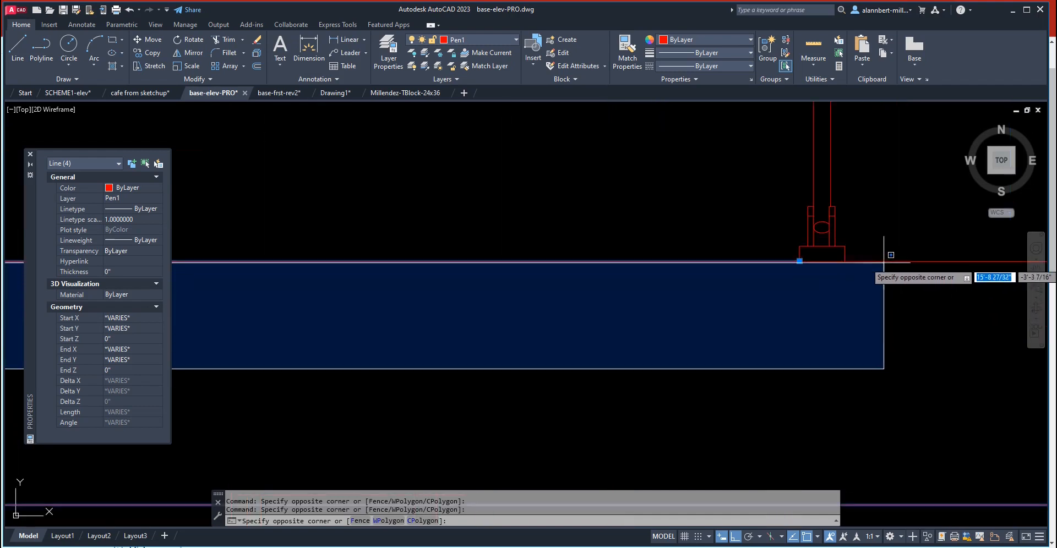
click(886, 256)
scroll(855, 273, down, 5)
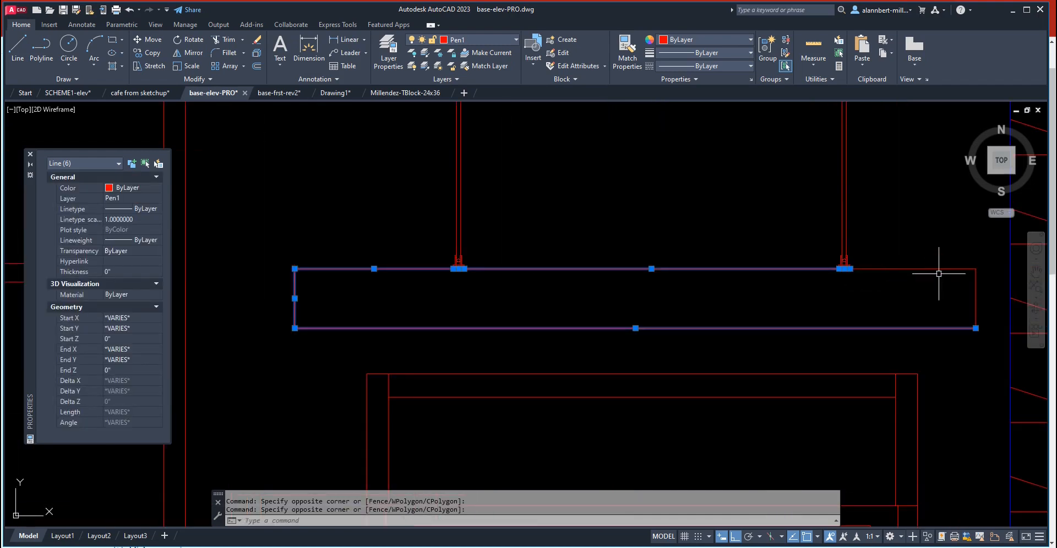
click(855, 366)
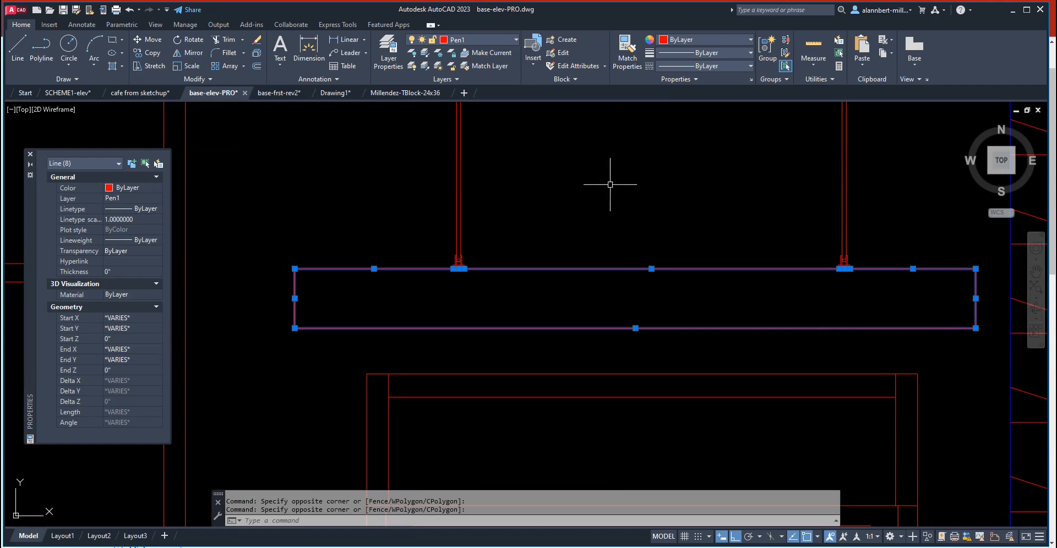
click(501, 40)
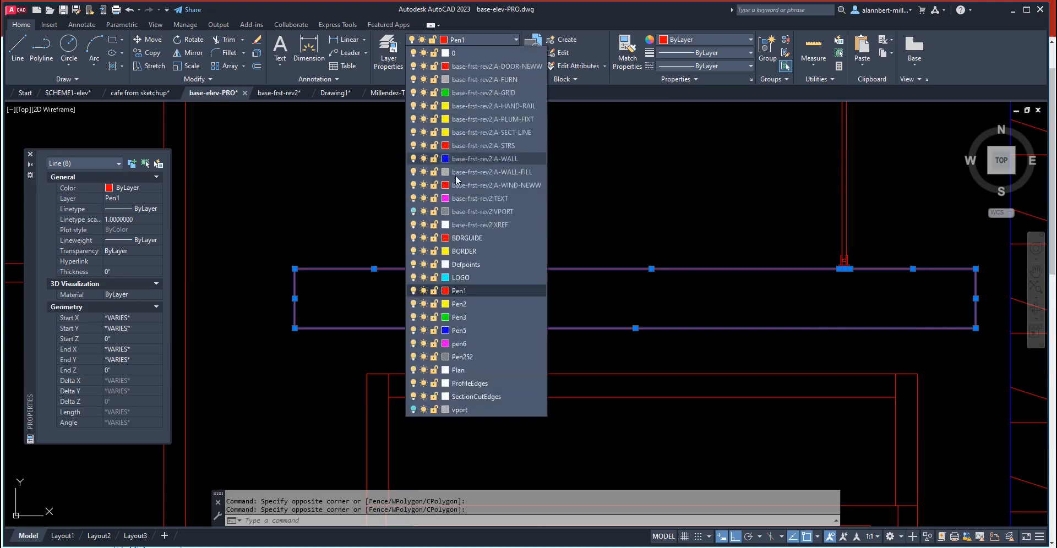
click(474, 329)
scroll(550, 217, down, 10)
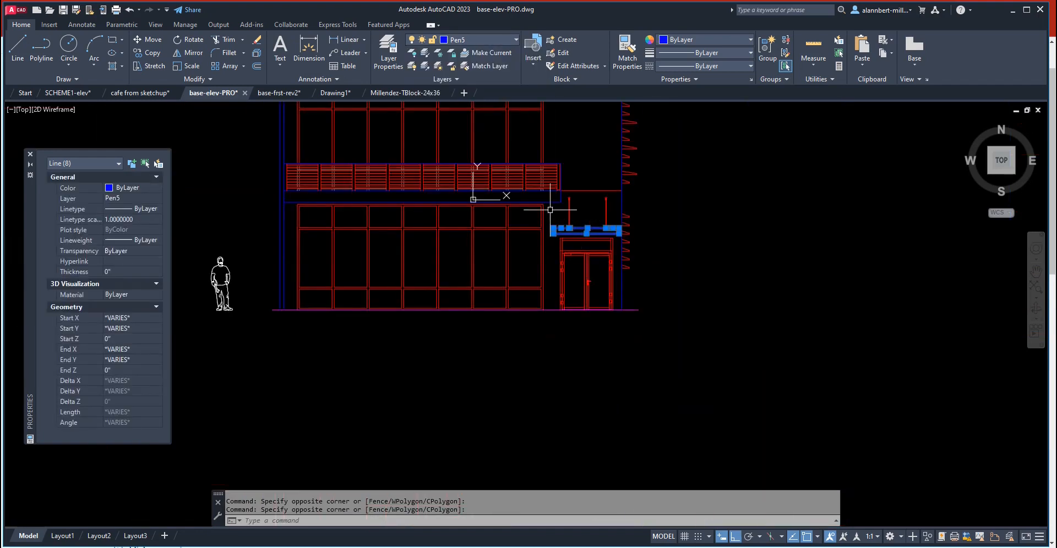
middle_drag(671, 193, 740, 292)
key(Escape)
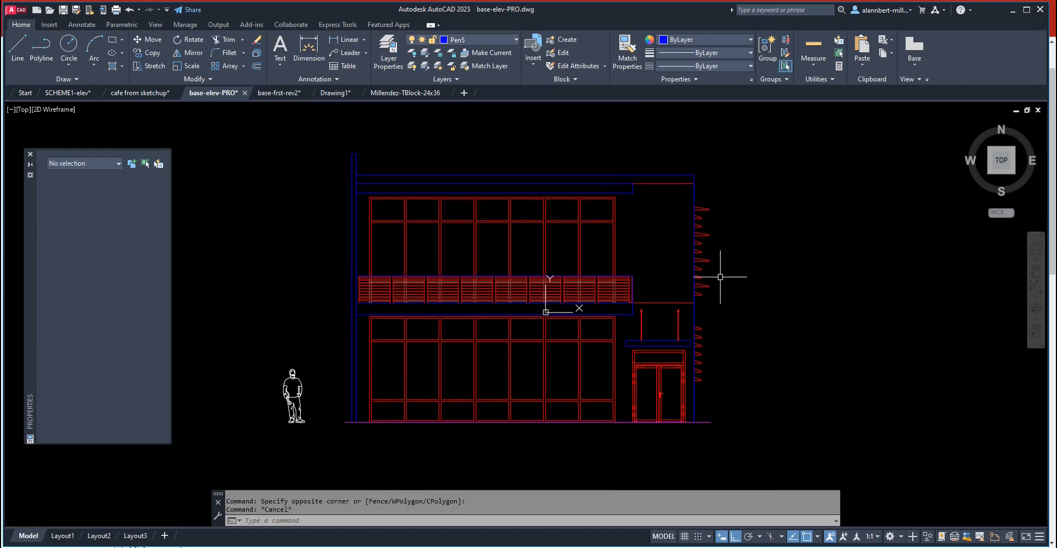
click(63, 10)
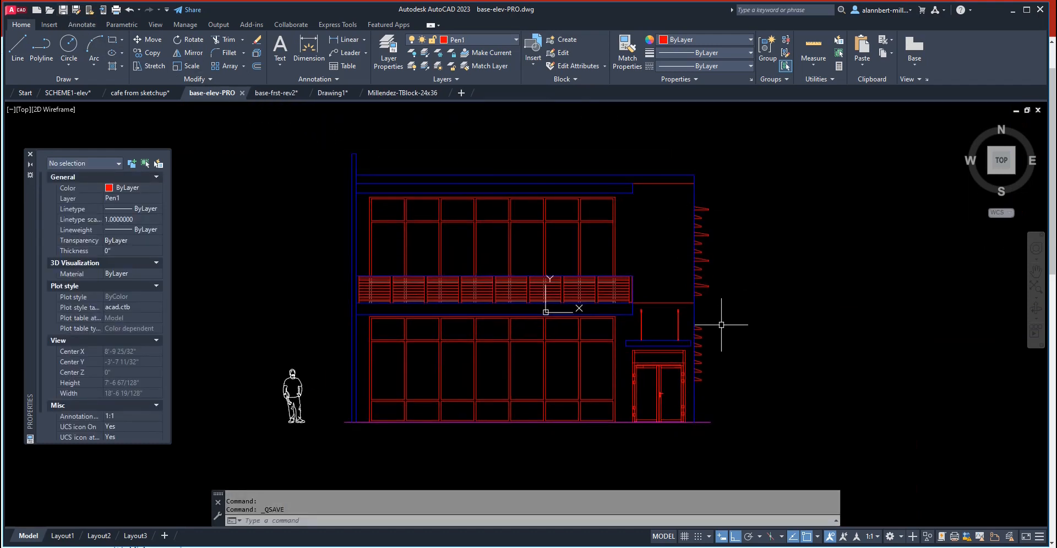
- Erase the horizontal line running from the balcony slab's right end to the right wall edge above the canopy
scroll(691, 306, up, 4)
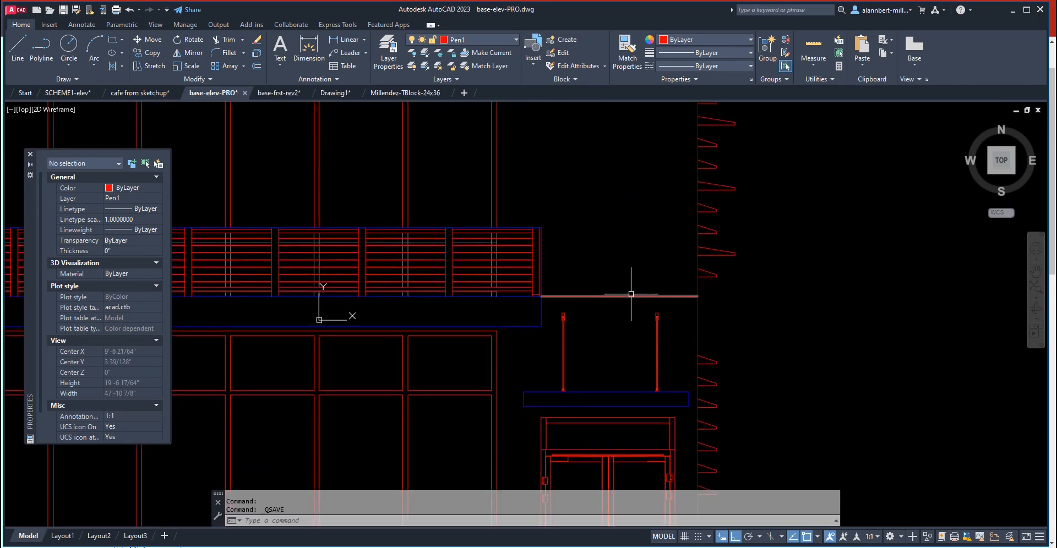
text(e)
key(space)
click(634, 289)
click(626, 303)
scroll(628, 298, down, 6)
key(space)
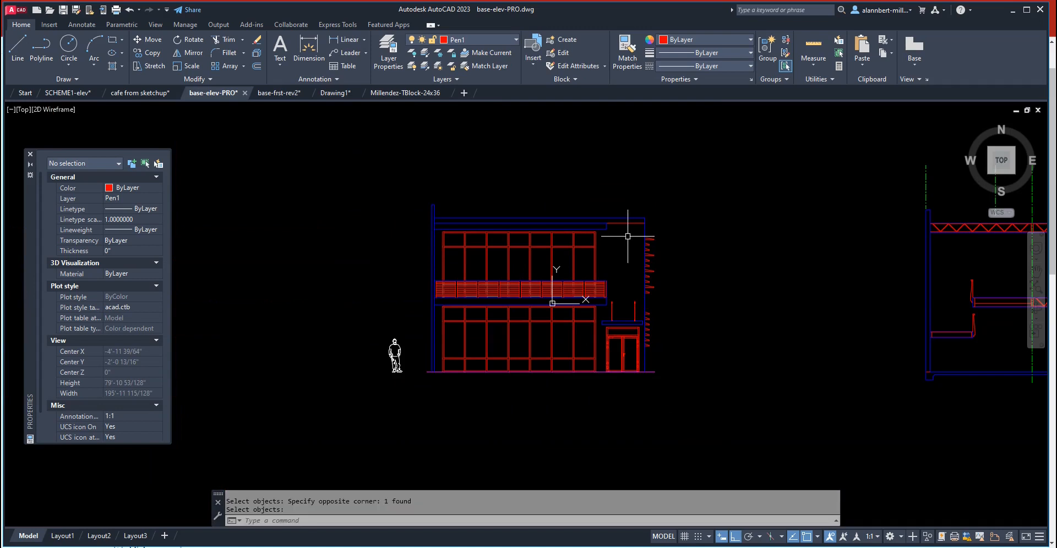
- Erase the short horizontal line below the roof between the fascia band's right end and the right wall edge
text(e)
key(space)
click(631, 224)
key(space)
scroll(763, 271, down, 5)
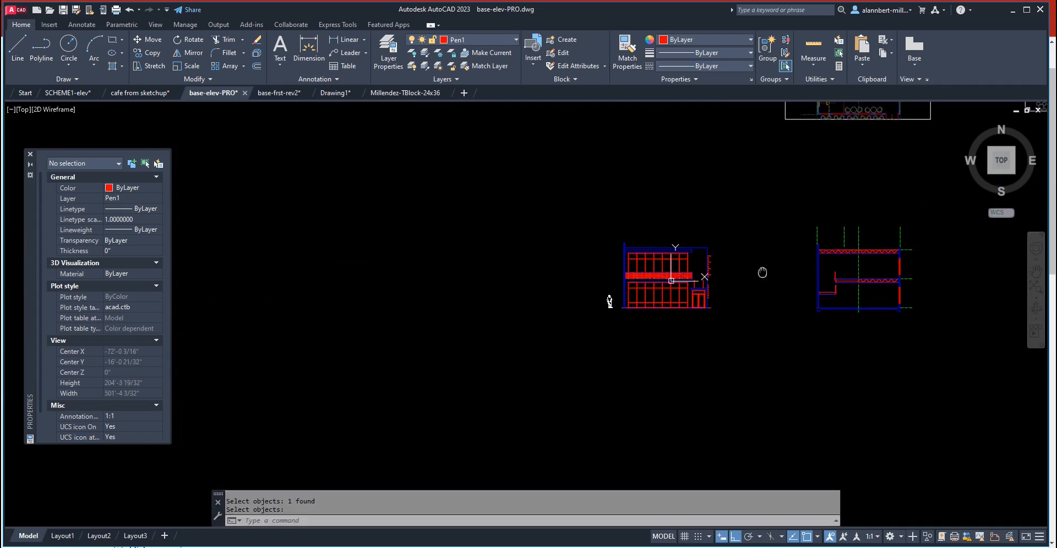
scroll(803, 300, up, 5)
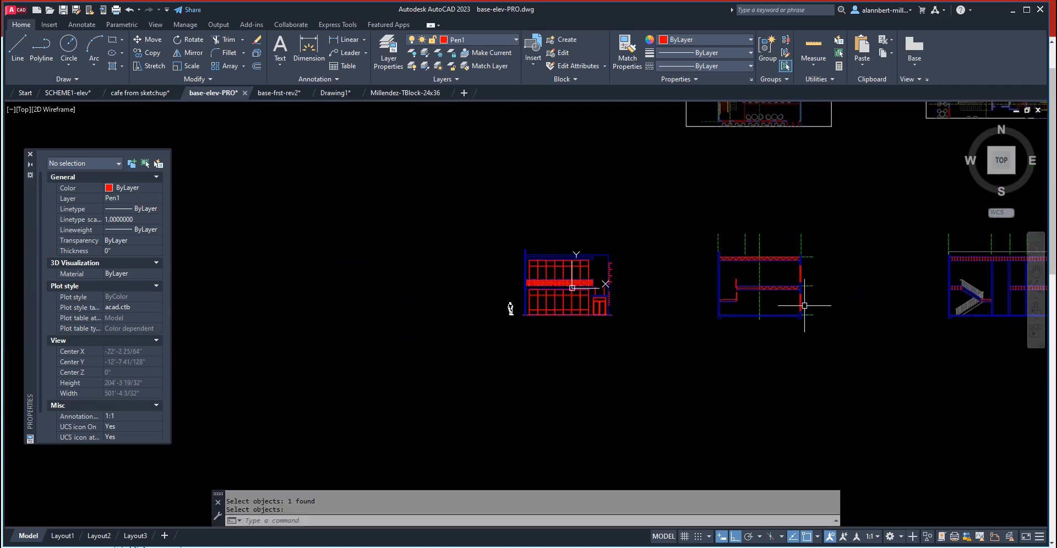
- Copy the section's three horizontal green level lines straight across to the right side of the front elevation
text(cp)
key(space)
click(837, 346)
click(818, 168)
key(space)
click(827, 363)
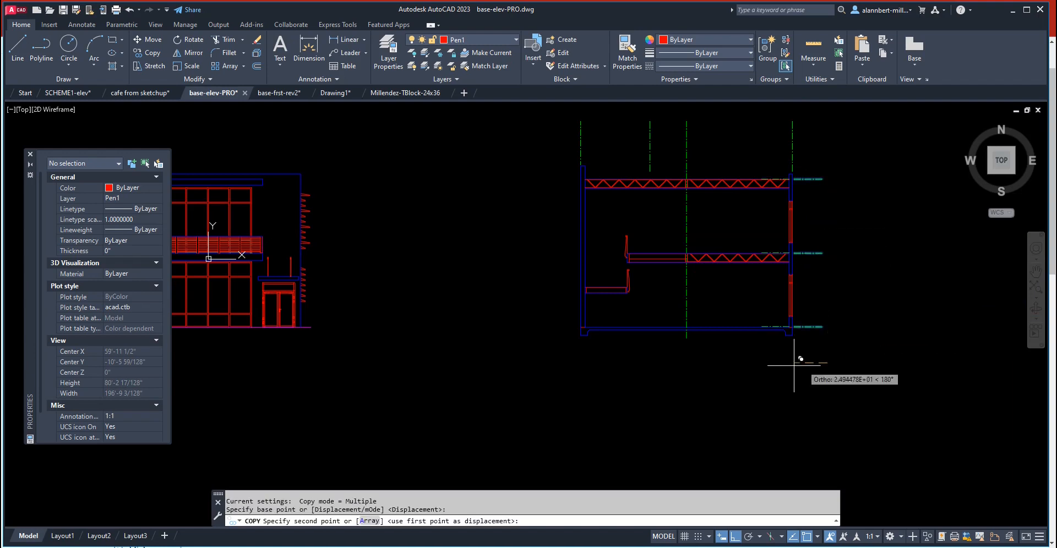
click(347, 363)
scroll(424, 362, up, 3)
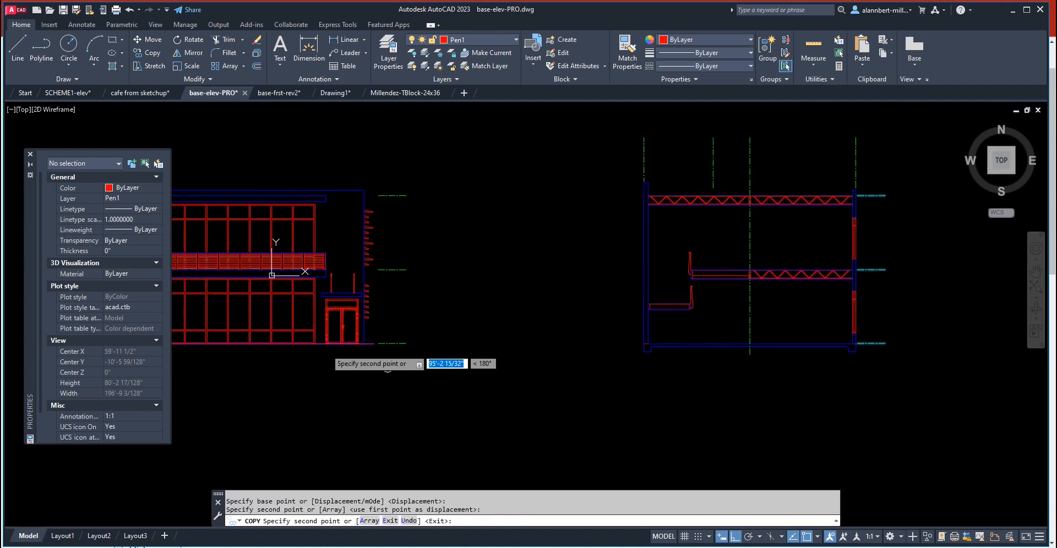
key(Escape)
scroll(482, 268, up, 2)
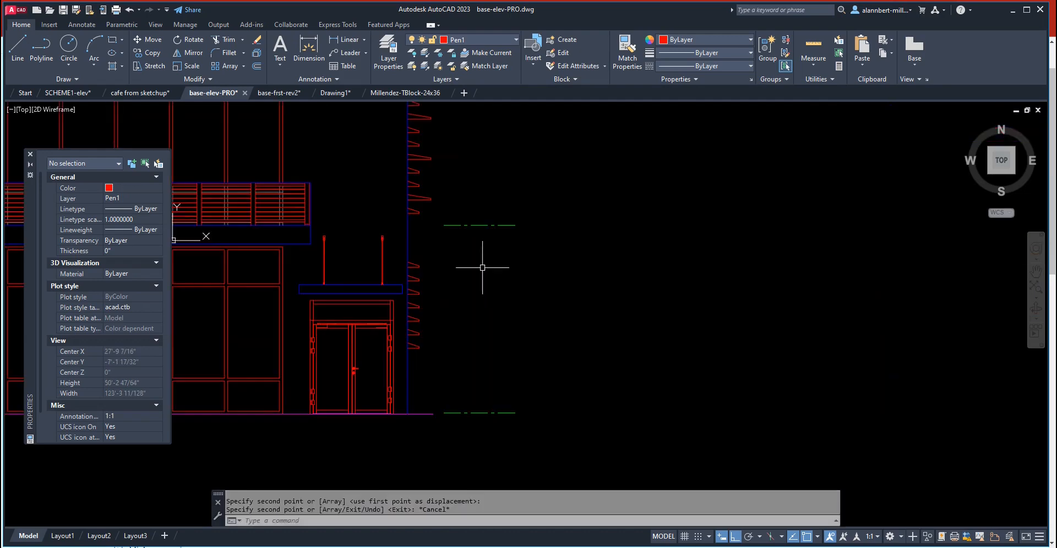
- Stretch the left end of the middle level line to just past the elevation's right wall edge
click(457, 222)
click(445, 230)
click(444, 225)
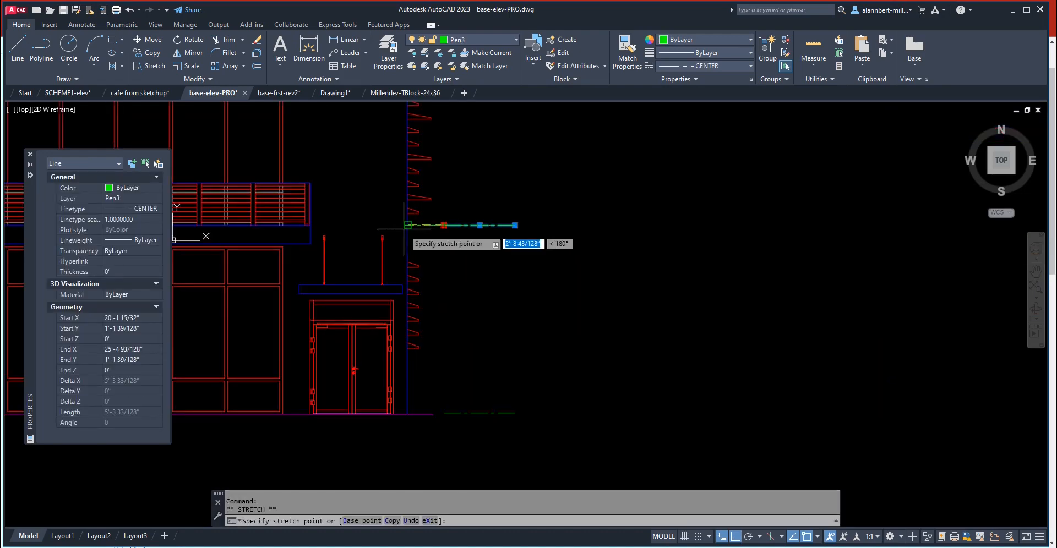
key(Escape)
key(Escape)
- Stretch the roof level line's left end until it aligns vertically with the middle level line's left end
scroll(420, 238, down, 2)
middle_drag(479, 276, 572, 278)
click(556, 178)
click(545, 190)
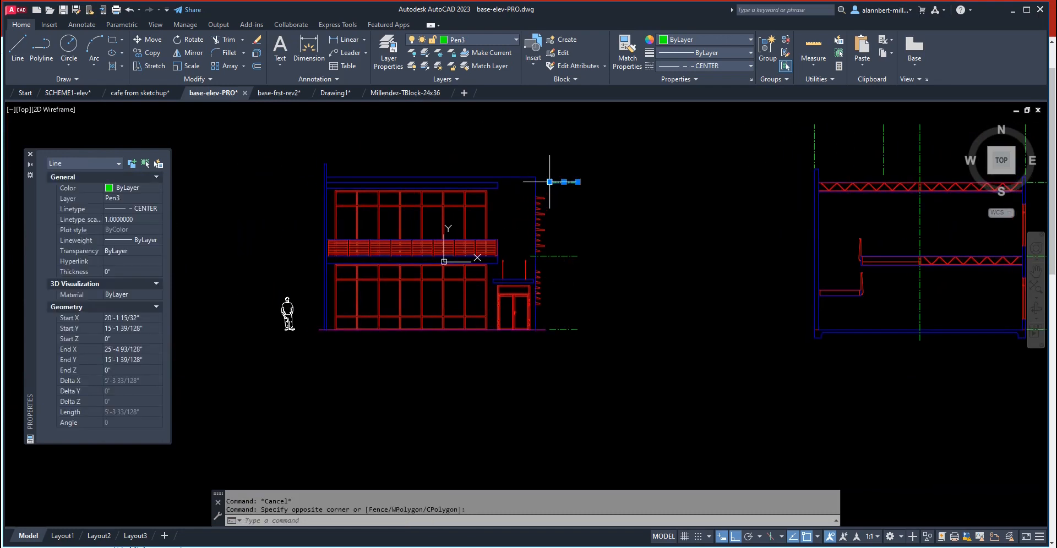
click(549, 181)
scroll(527, 190, up, 2)
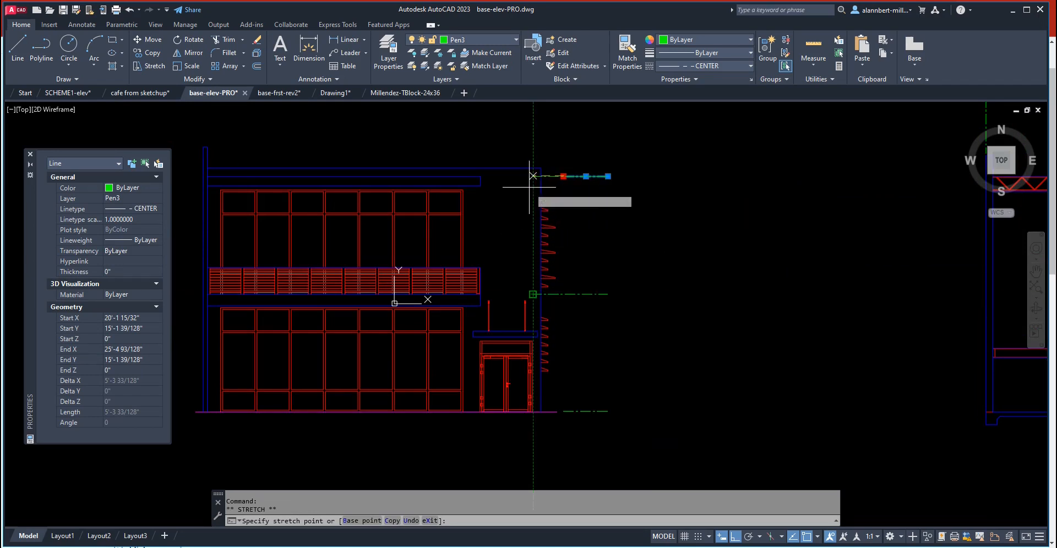
key(Escape)
scroll(482, 259, down, 3)
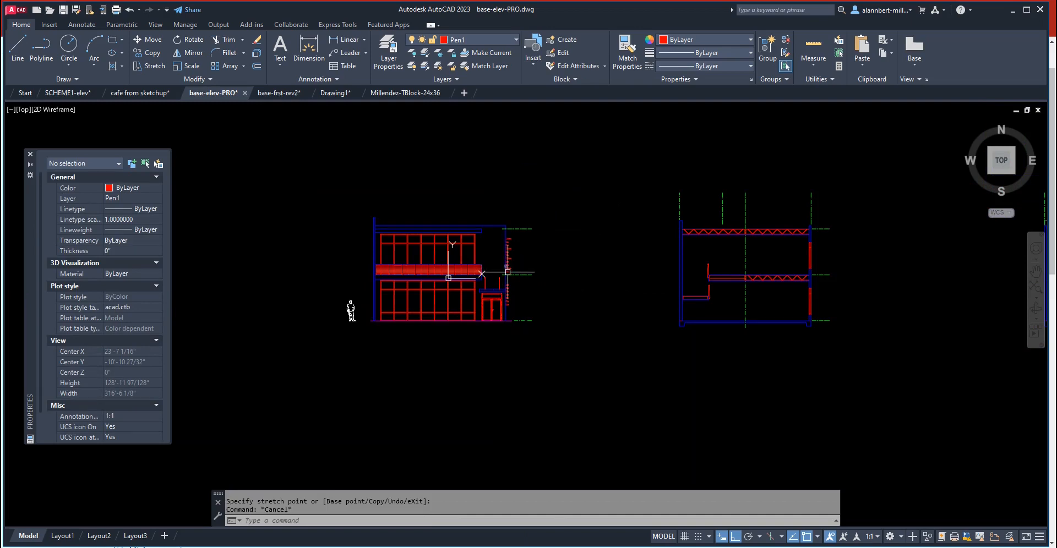
- Draw a V-shaped polyline on the left door leaf from the door's top centre, through the leaf's left-side midpoint, to the bottom centre
scroll(509, 272, up, 2)
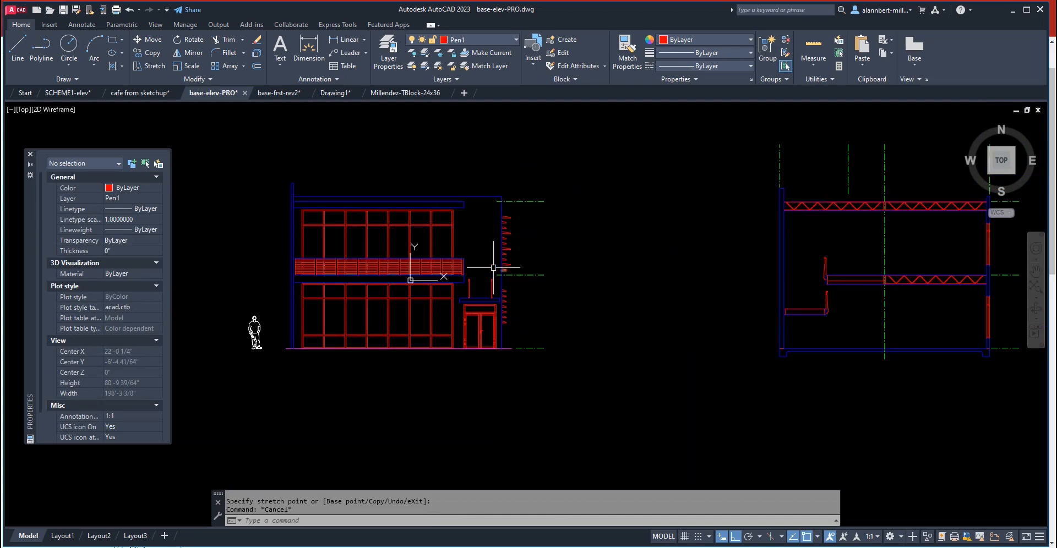
scroll(427, 320, up, 2)
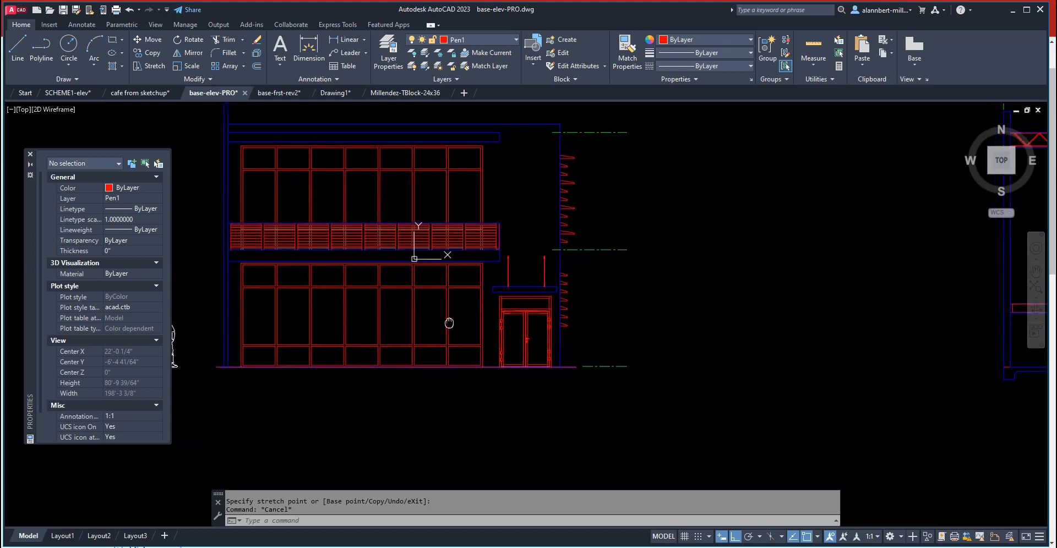
scroll(539, 324, up, 4)
middle_drag(539, 321, 505, 303)
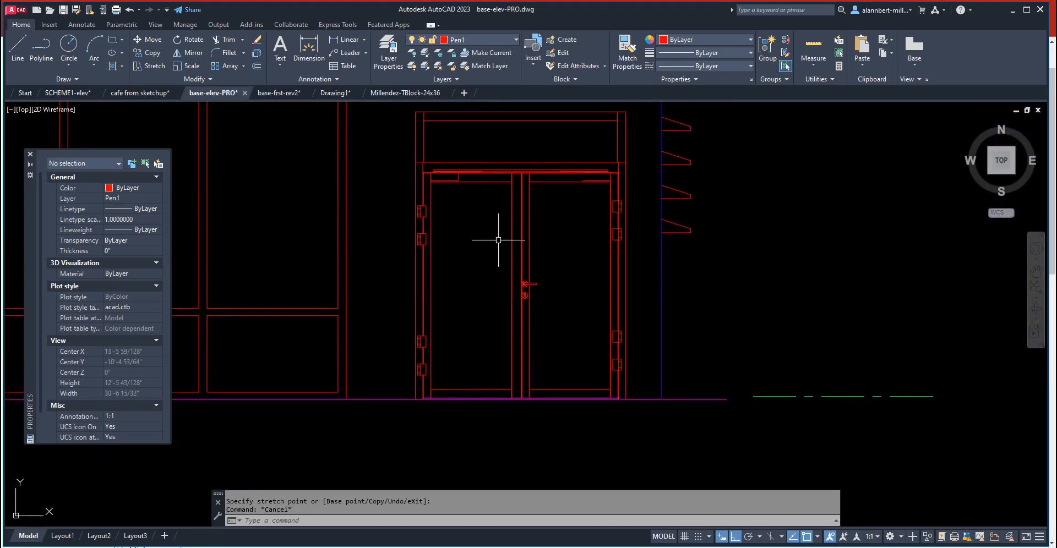
scroll(497, 230, up, 3)
text(l)
key(Return)
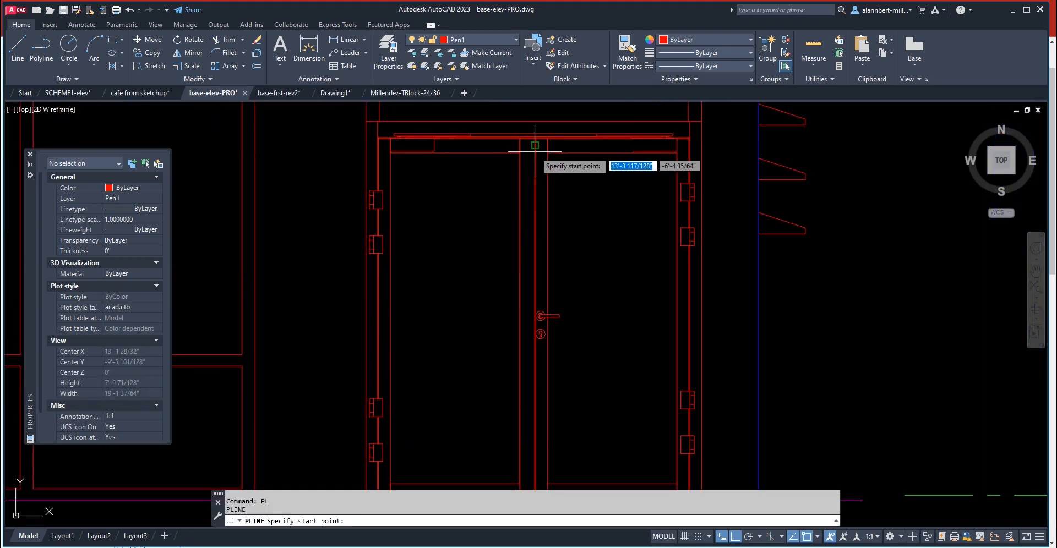
scroll(537, 160, up, 3)
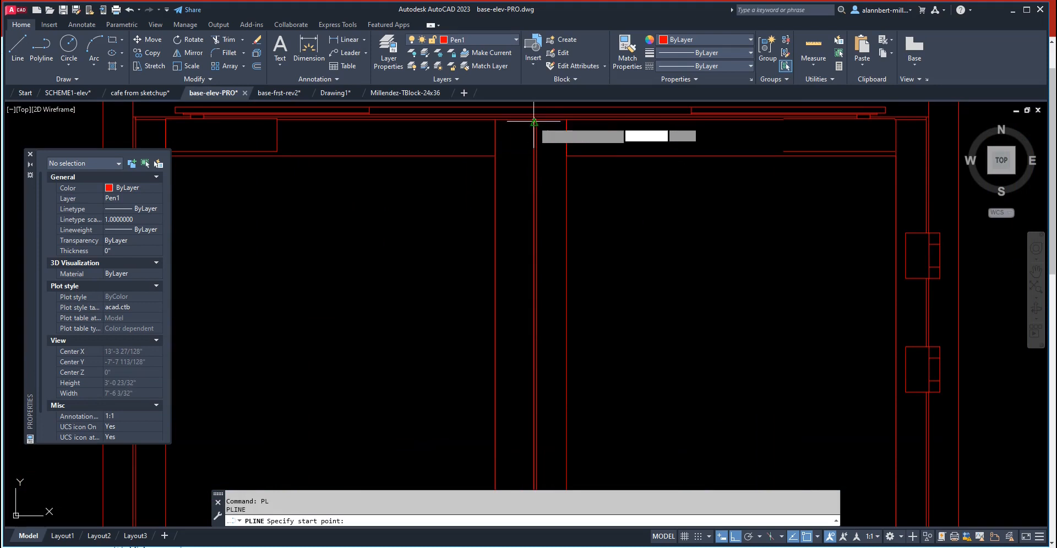
click(530, 120)
scroll(418, 275, down, 3)
middle_drag(394, 315, 448, 355)
scroll(435, 364, up, 4)
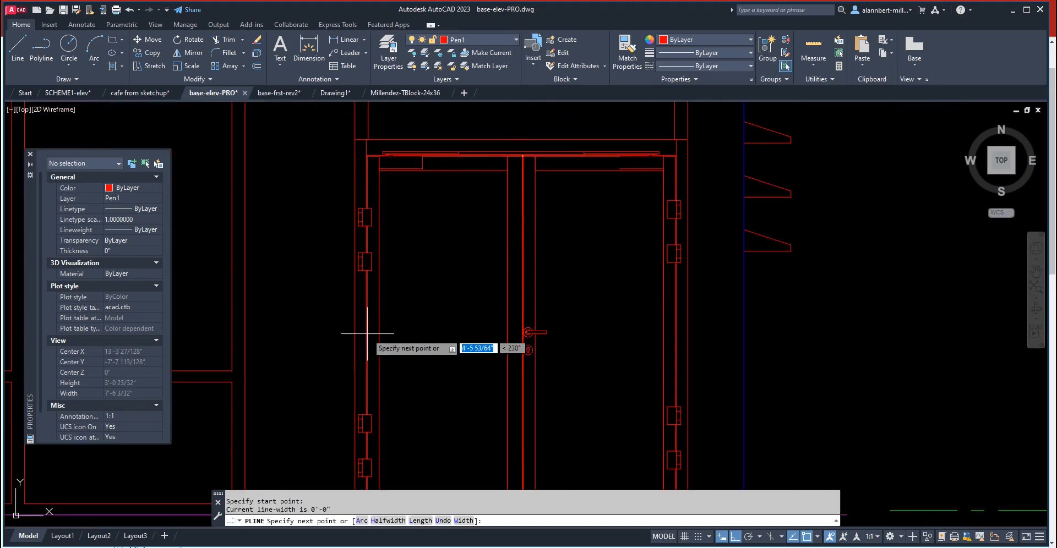
text(mid)
key(Return)
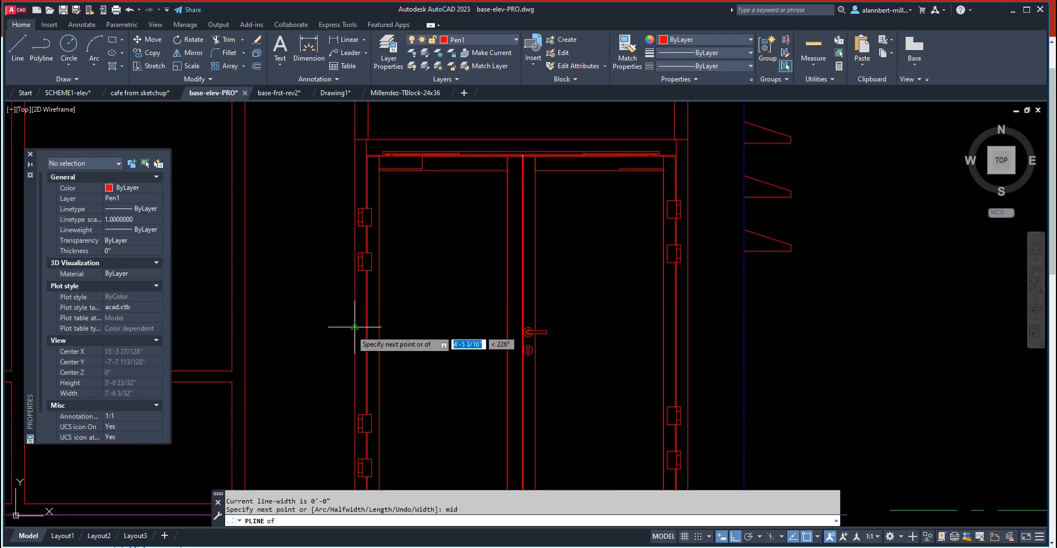
click(382, 322)
scroll(440, 364, down, 5)
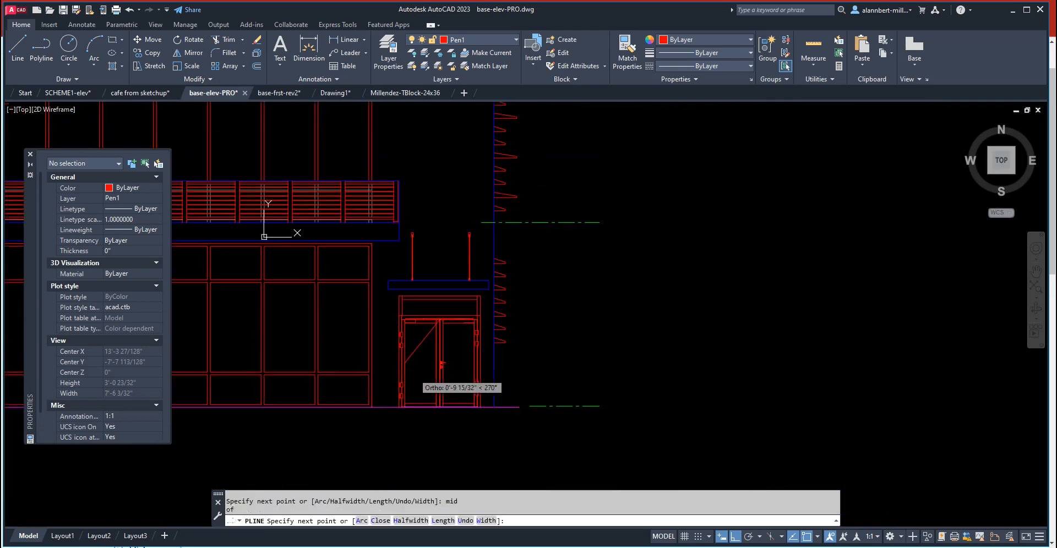
scroll(418, 387, up, 3)
scroll(448, 410, up, 3)
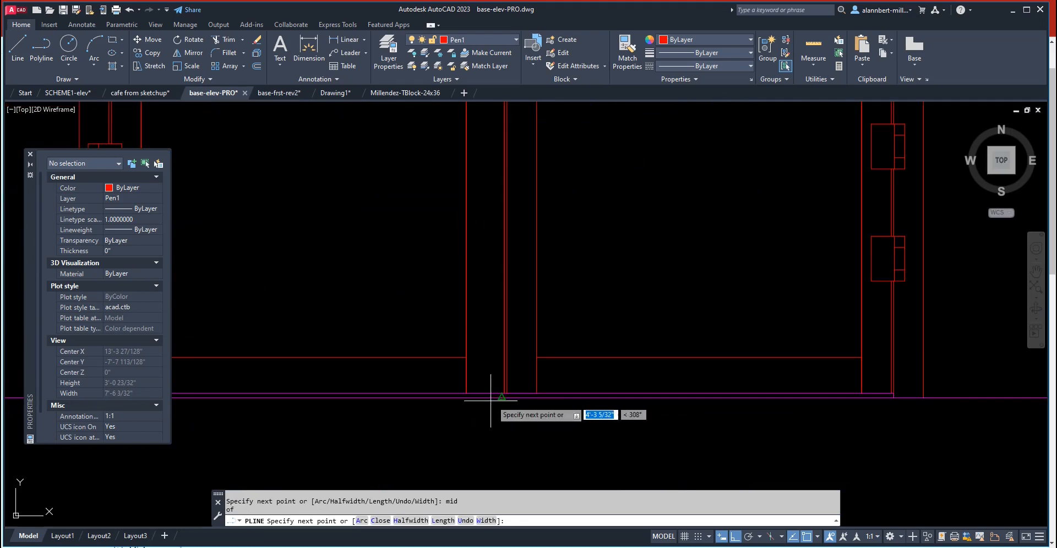
click(504, 392)
scroll(424, 314, down, 4)
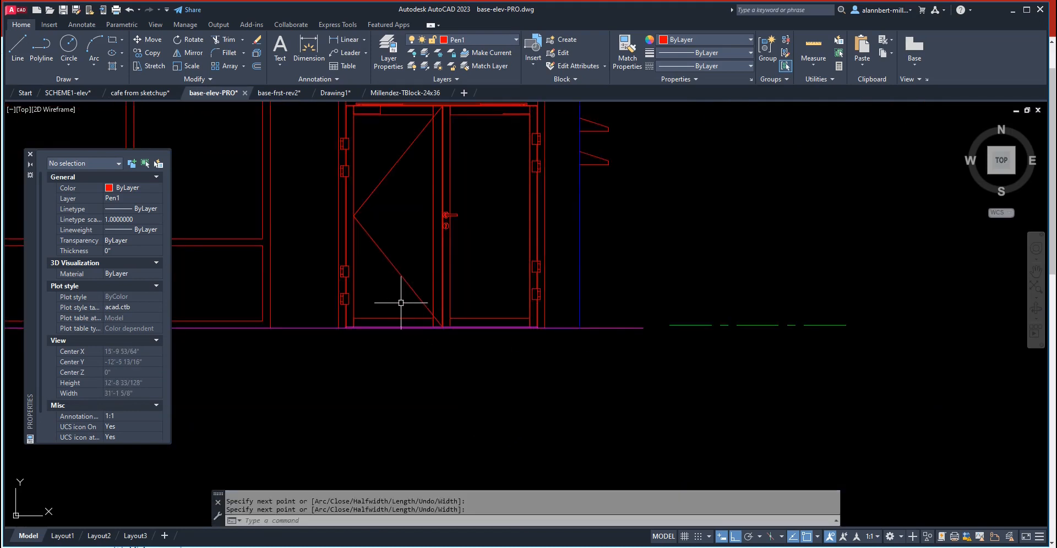
key(Return)
- Move the door swing polyline's middle vertex perpendicular onto the outer hinge-side edge of the left leaf
click(432, 238)
click(409, 267)
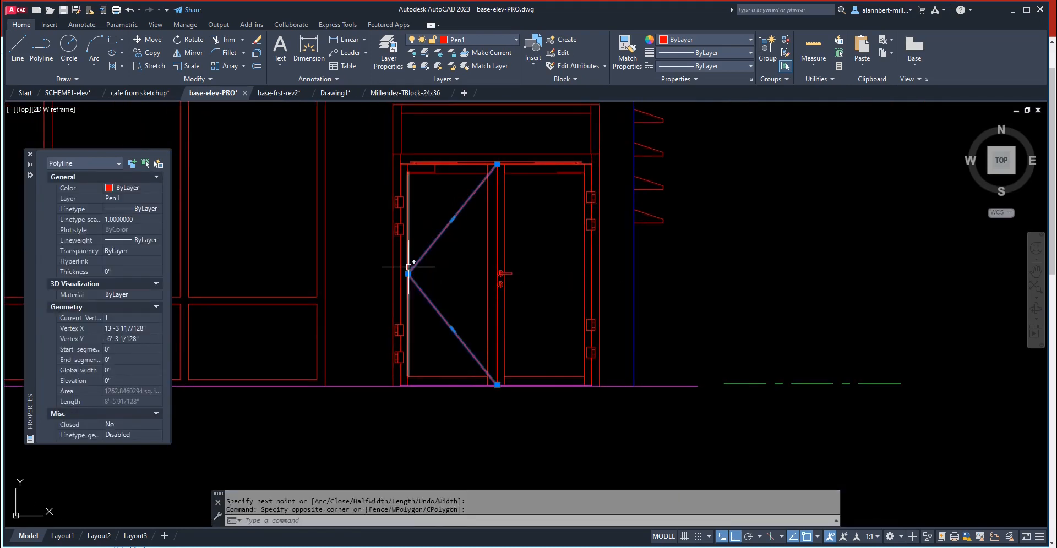
click(408, 273)
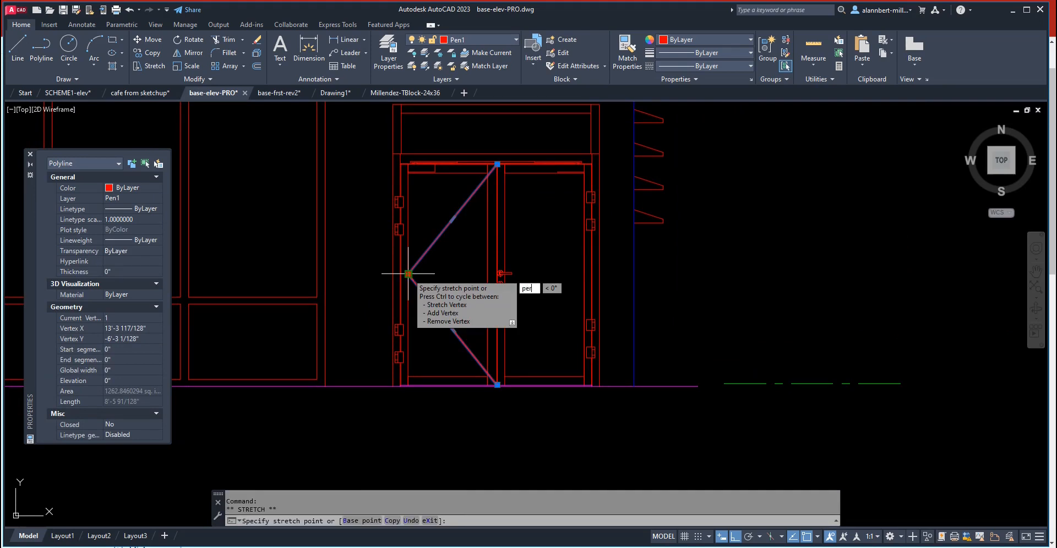
text(per)
key(Return)
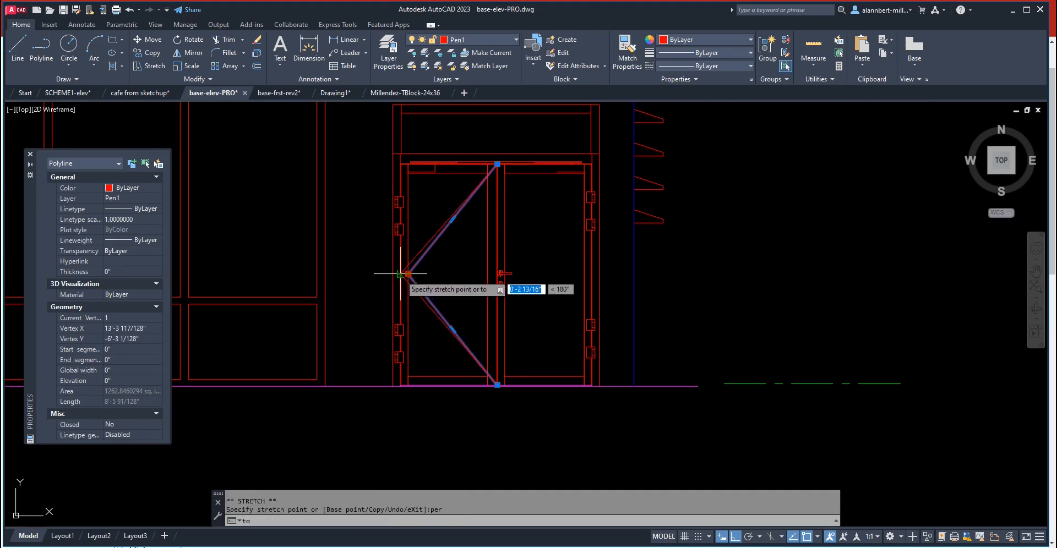
click(400, 273)
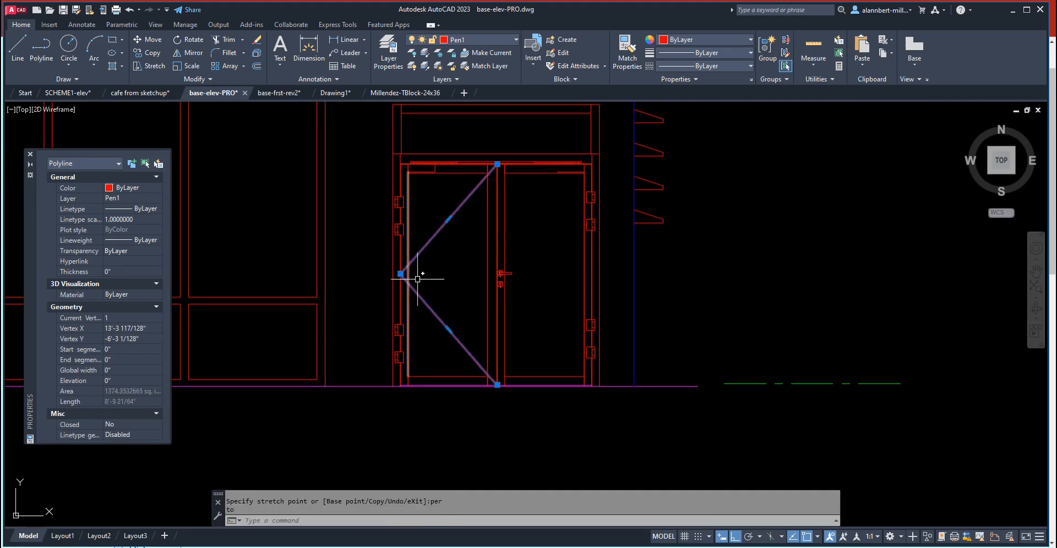
- Set the door swing polyline's linetype to HIDDEN and deselect it
click(681, 66)
click(692, 131)
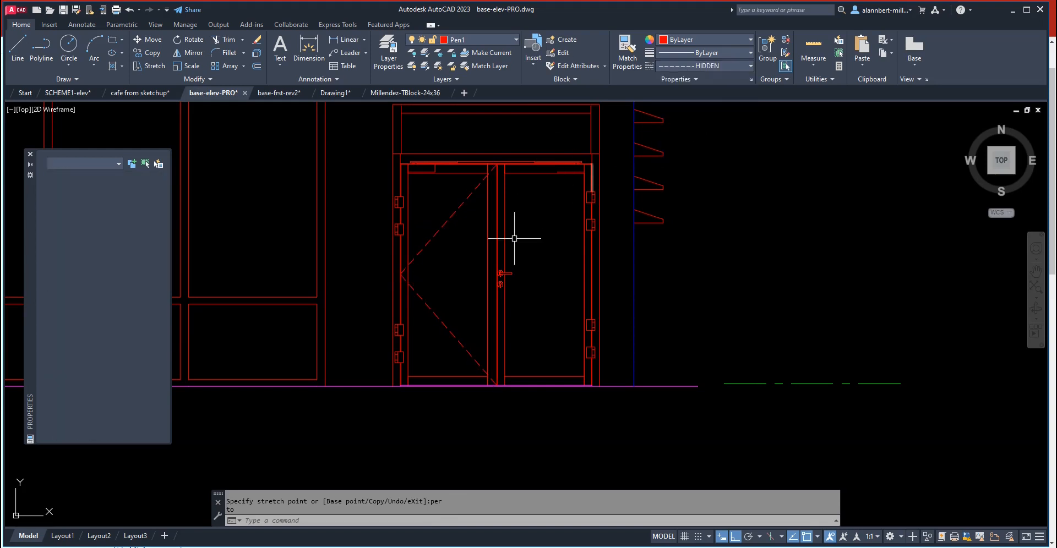
key(Escape)
key(Escape)
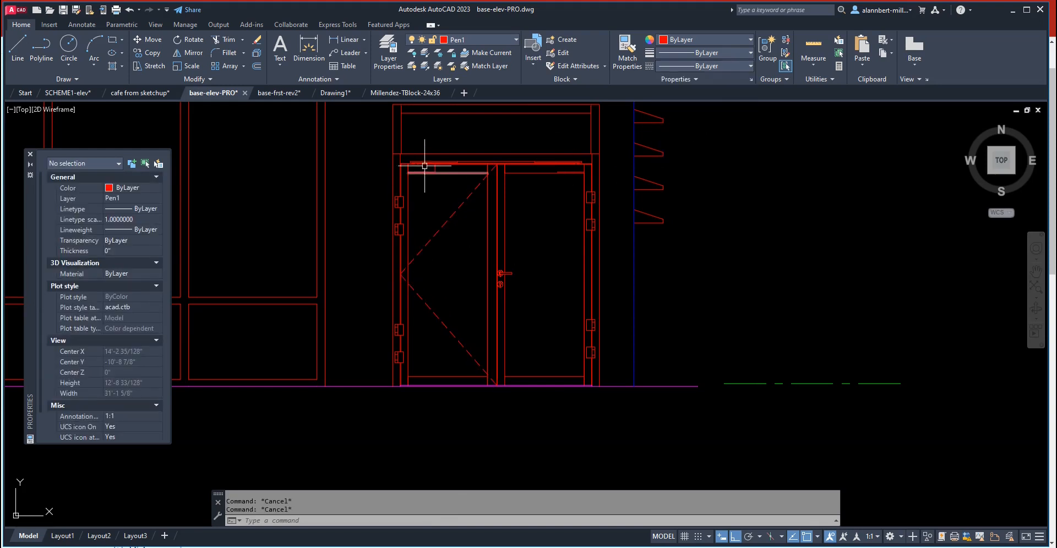
- Mirror the dashed swing polyline about the double door's vertical centre line onto the right leaf, keeping the original
scroll(425, 166, up, 8)
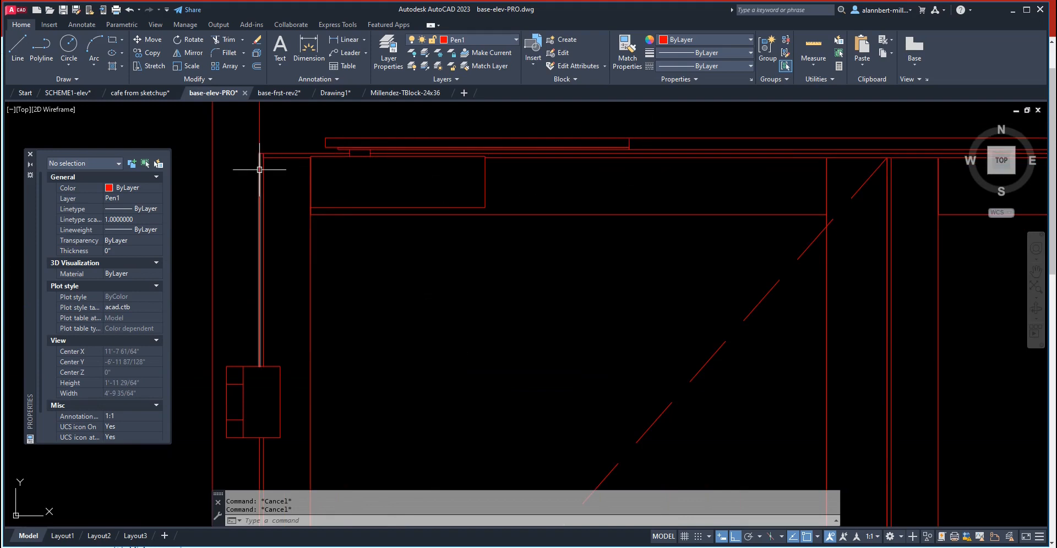
scroll(287, 209, down, 6)
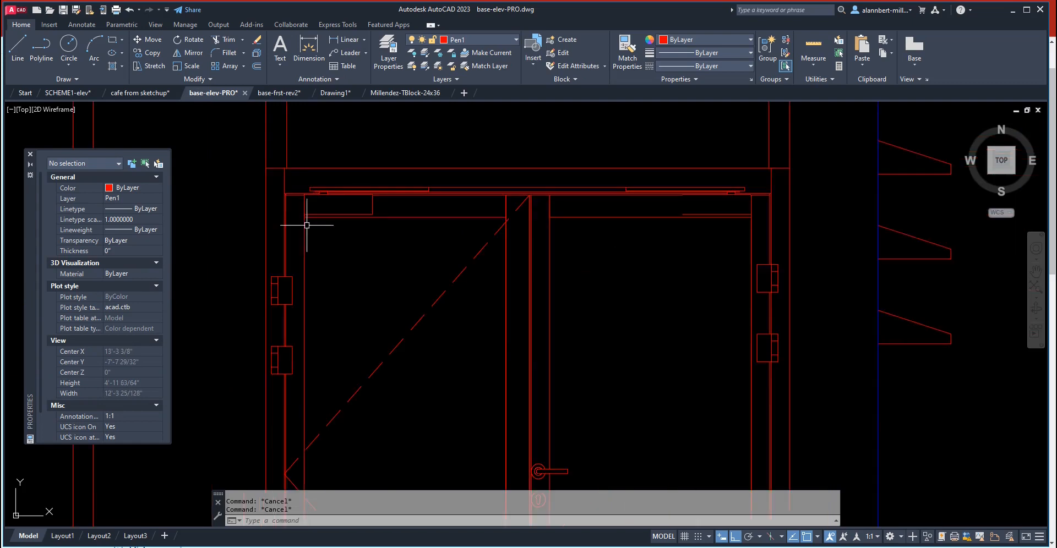
middle_drag(413, 367, 389, 302)
text(mi)
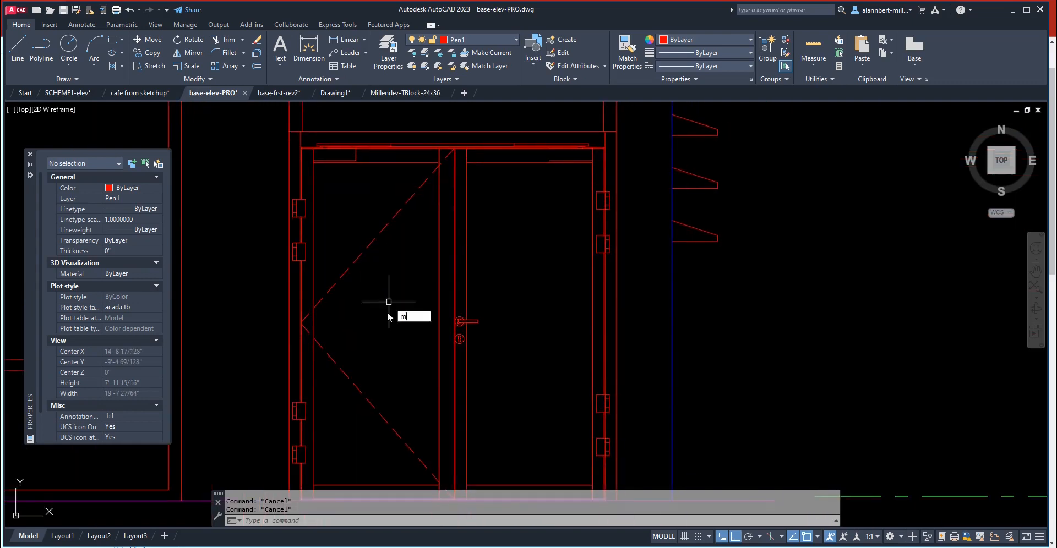
key(space)
click(355, 414)
click(334, 331)
key(space)
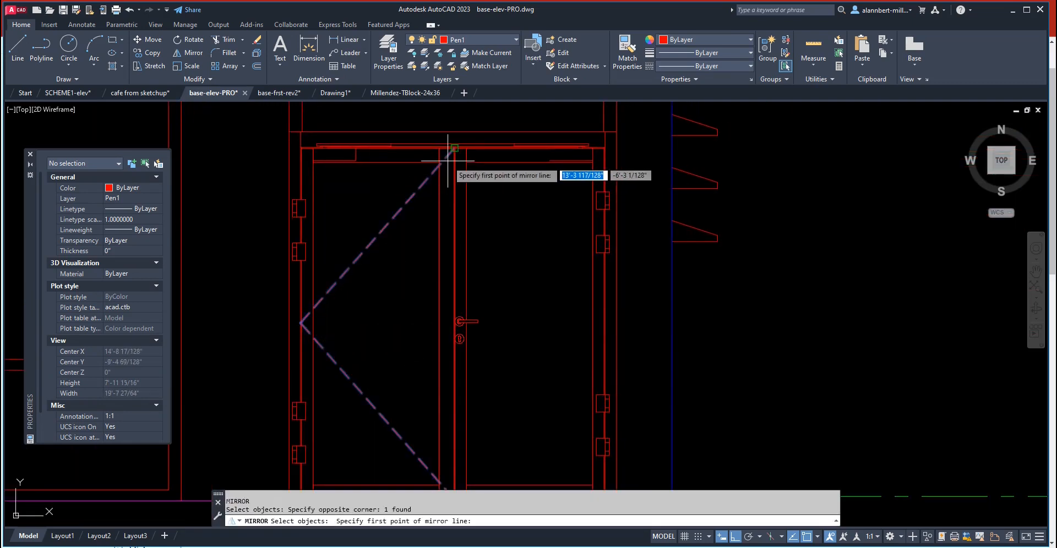
click(454, 149)
click(491, 292)
key(Return)
scroll(435, 320, down, 6)
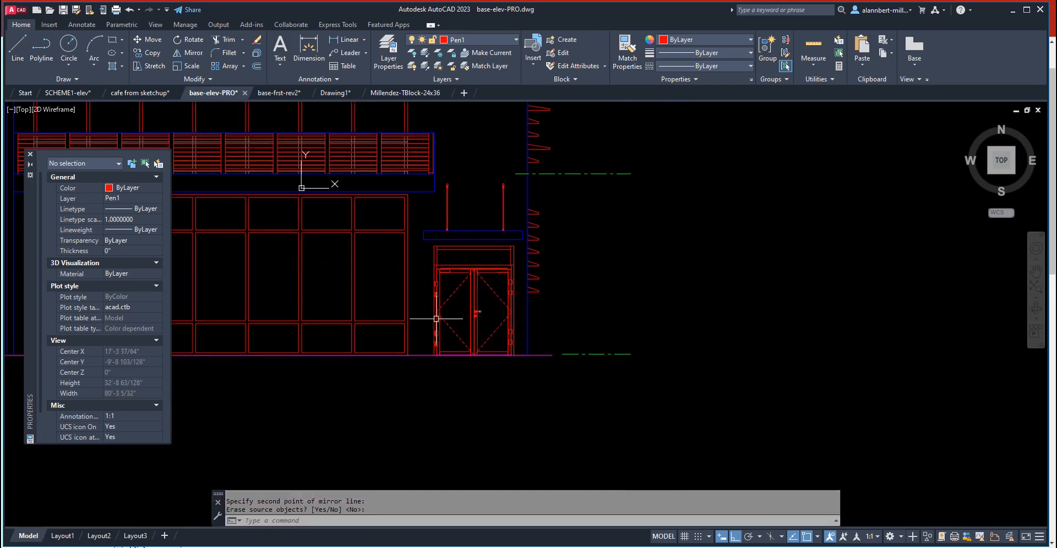
- Copy the diagonal glass mark from the other elevation's left door leaf into the large ground-floor pane of the front elevation's leftmost window bay
scroll(458, 300, down, 8)
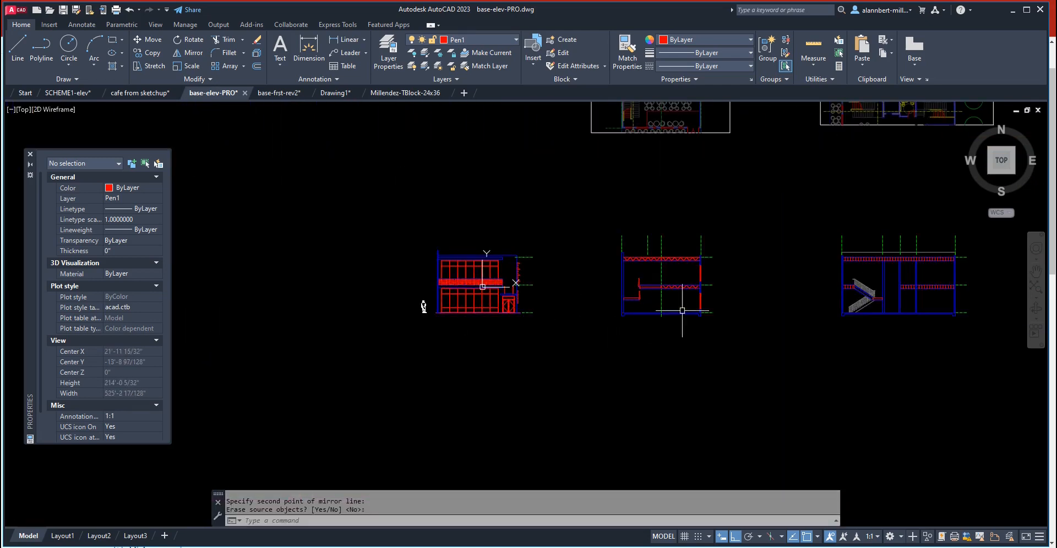
scroll(752, 292, up, 2)
middle_drag(735, 294, 365, 314)
scroll(657, 351, down, 6)
scroll(721, 351, up, 7)
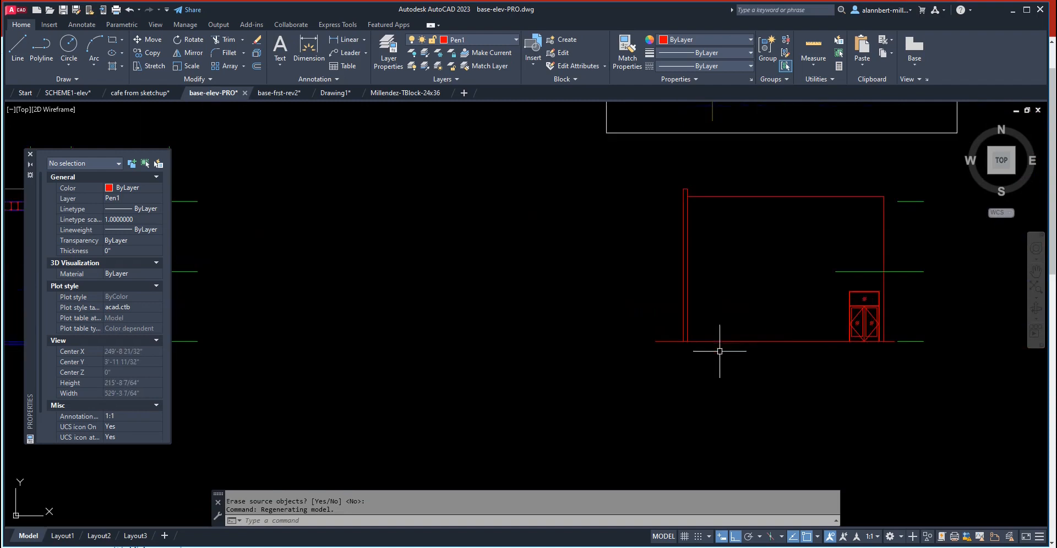
scroll(838, 320, up, 8)
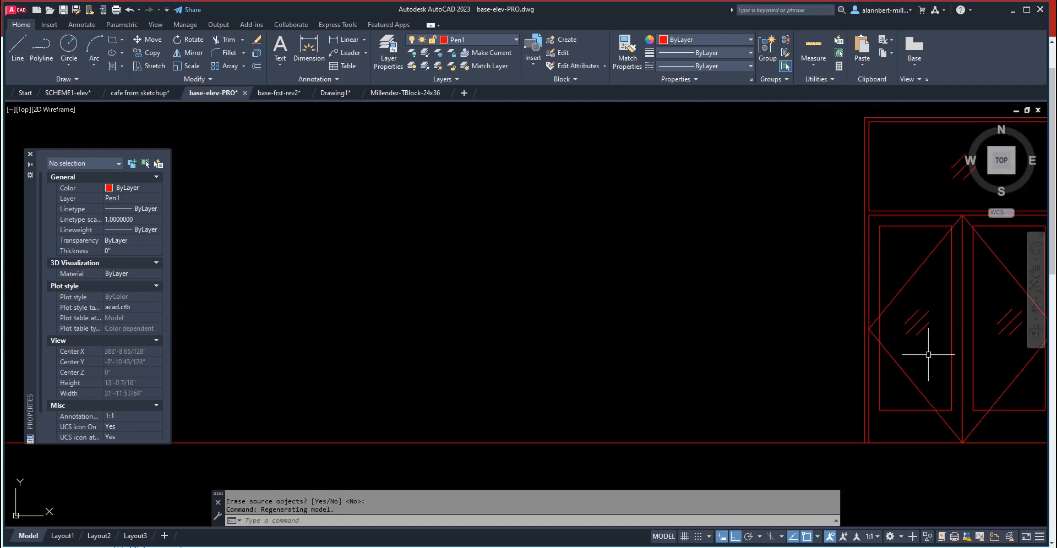
text(c)
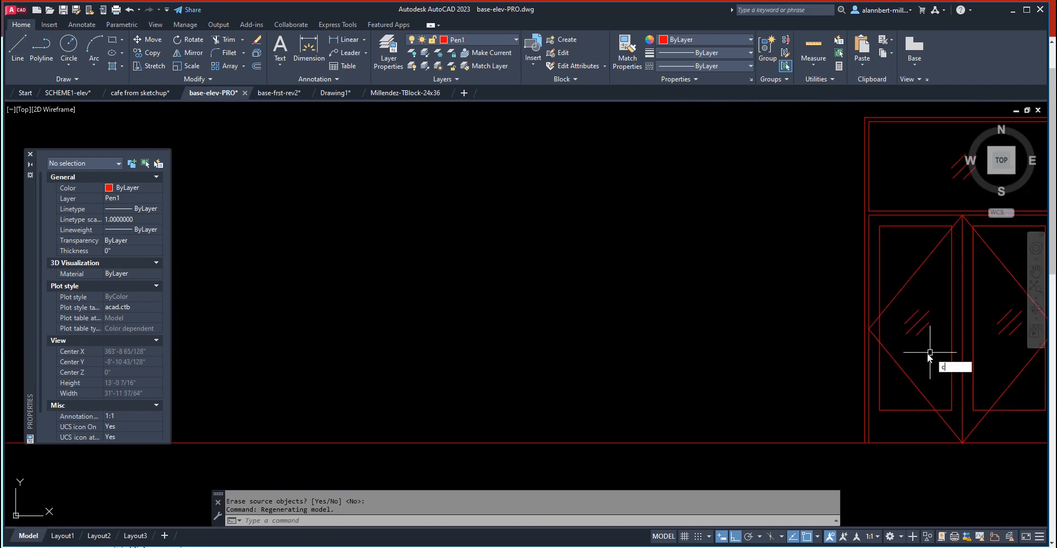
text(o)
key(Return)
click(926, 347)
click(903, 314)
key(Return)
click(917, 332)
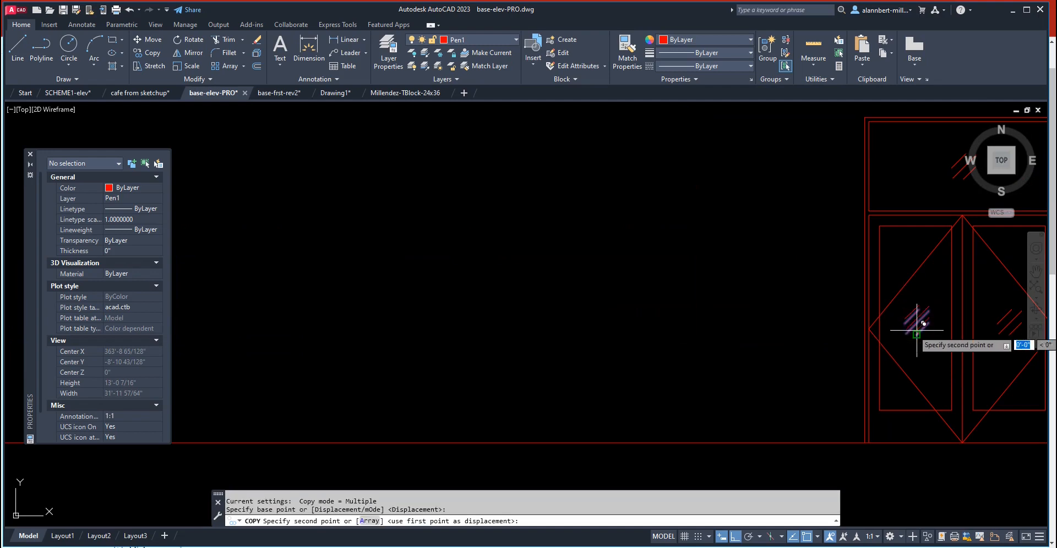
scroll(514, 349, down, 8)
middle_drag(283, 354, 797, 369)
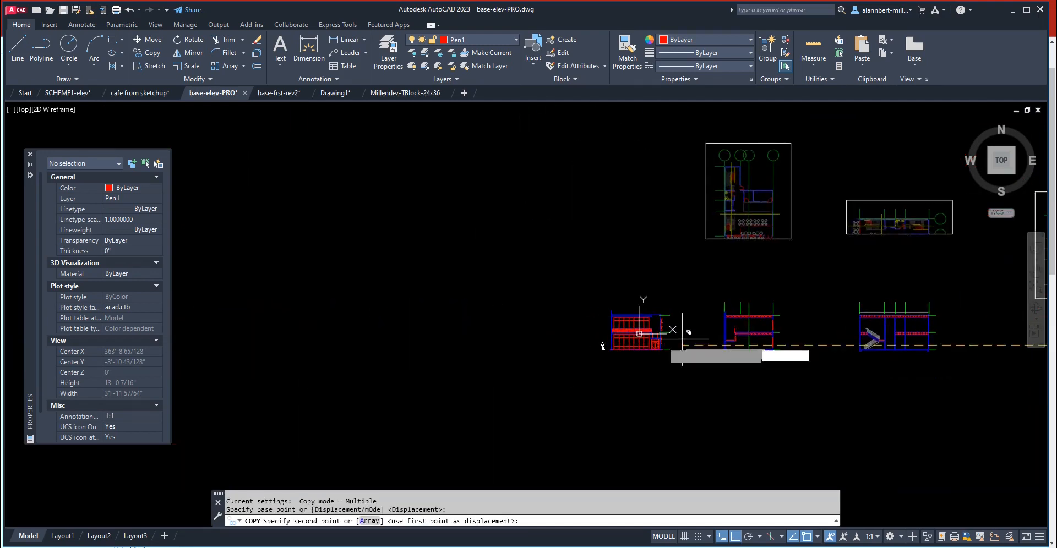
scroll(683, 331, up, 10)
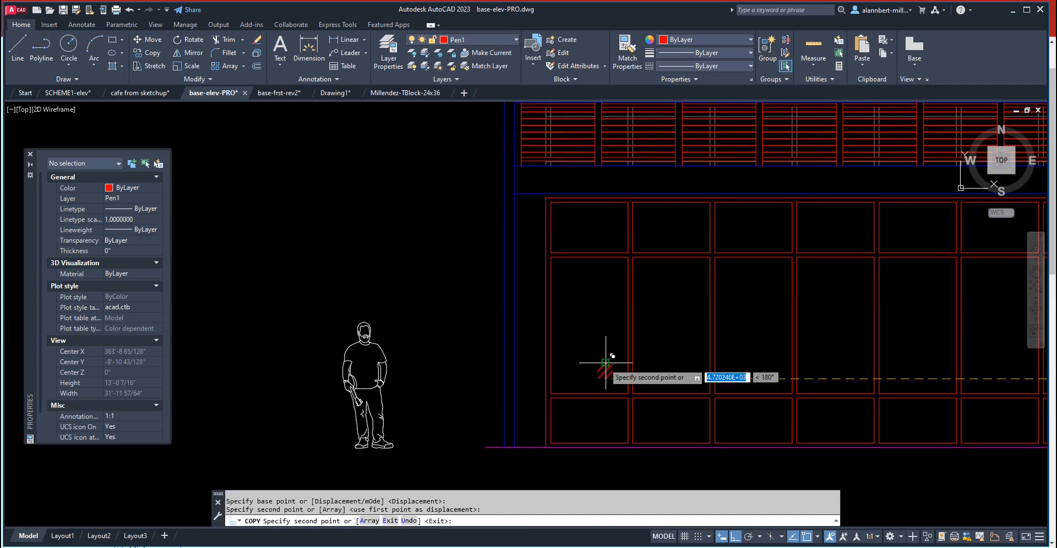
key(Escape)
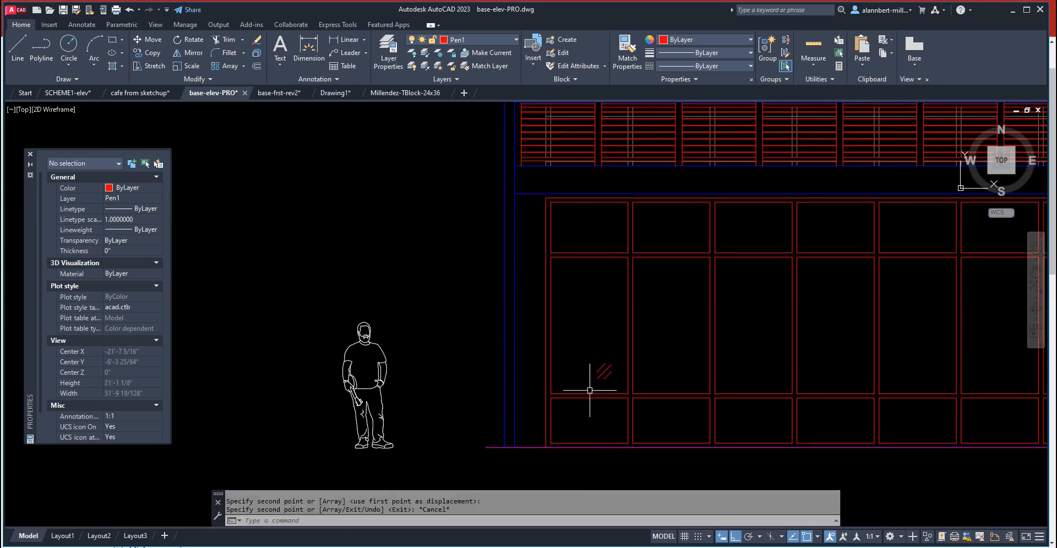
- Move the copied glass mark slightly straight down within the leftmost large ground-floor pane
text(m)
key(Return)
click(580, 354)
click(614, 382)
key(Return)
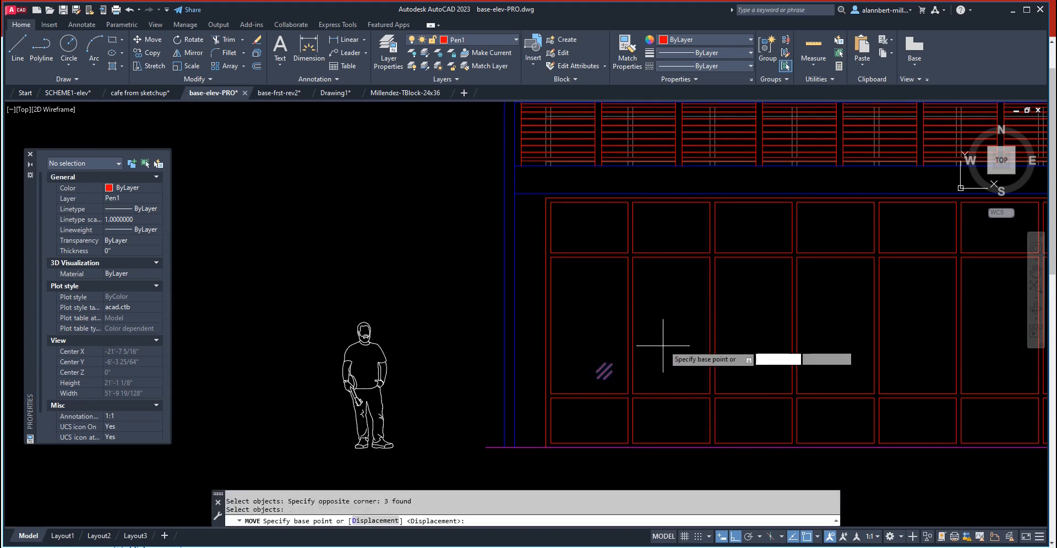
click(669, 334)
click(669, 337)
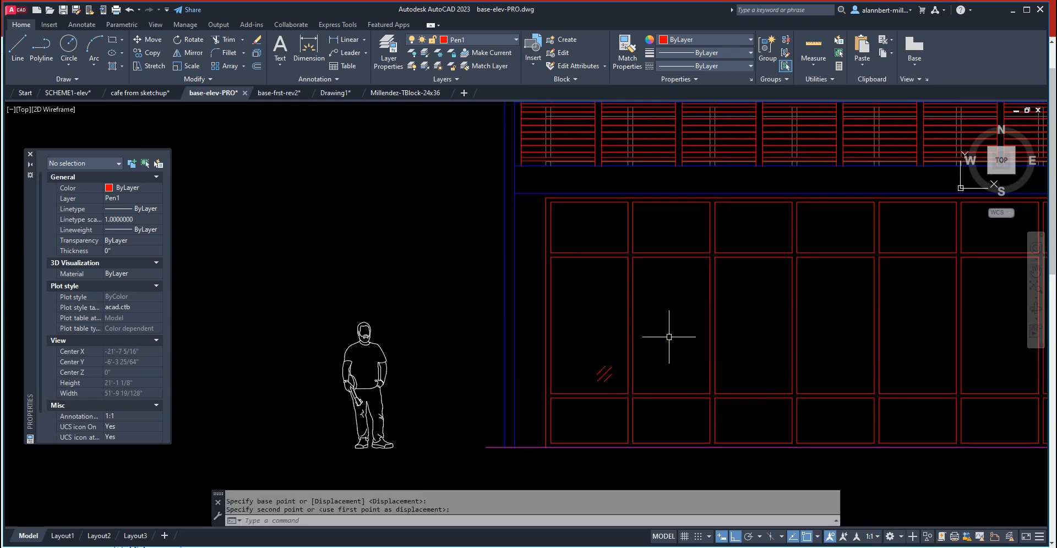
- Copy the glass mark vertically into the small panes below and above it in the leftmost ground-floor window bay
key(Return)
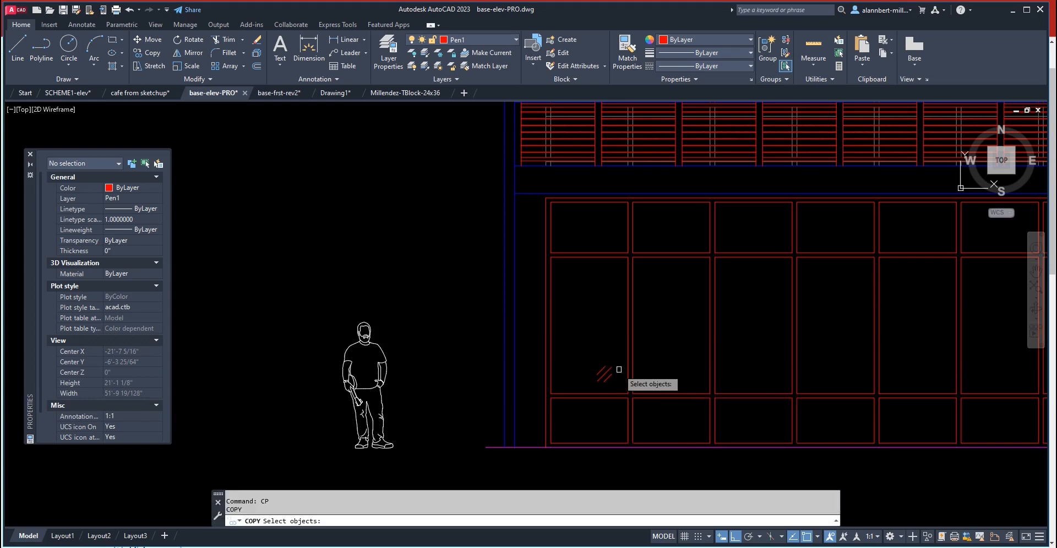
click(584, 358)
click(620, 387)
key(Return)
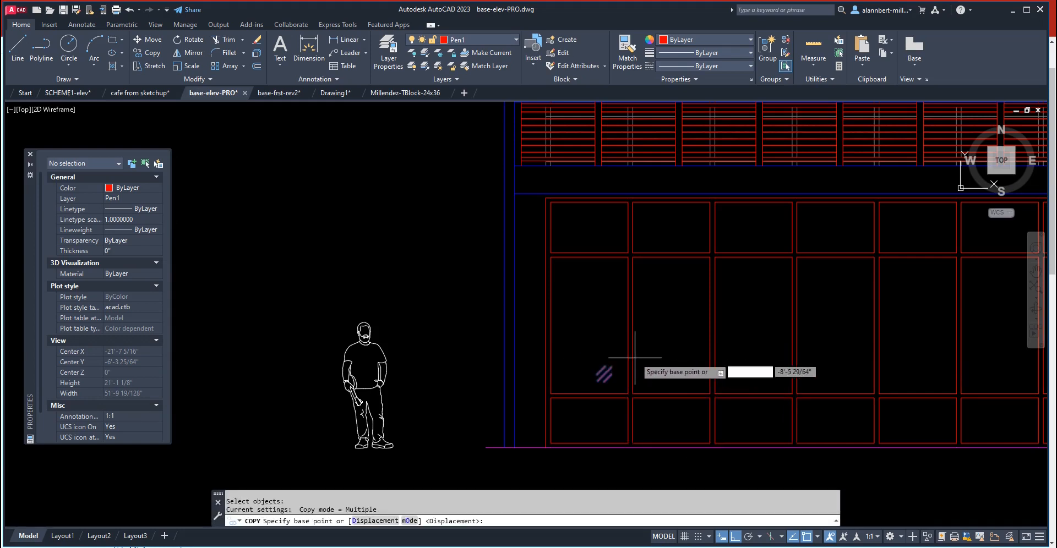
click(671, 329)
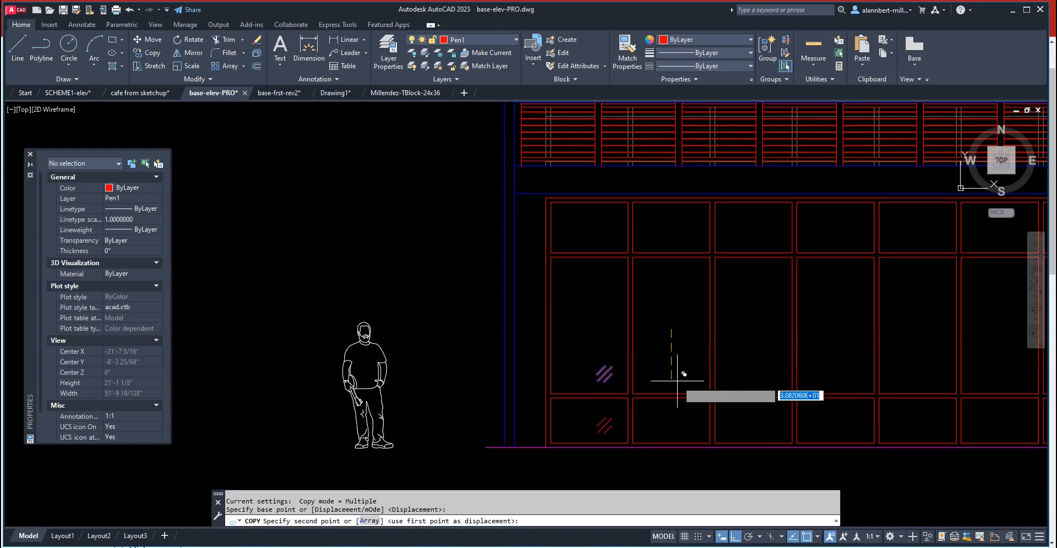
click(684, 374)
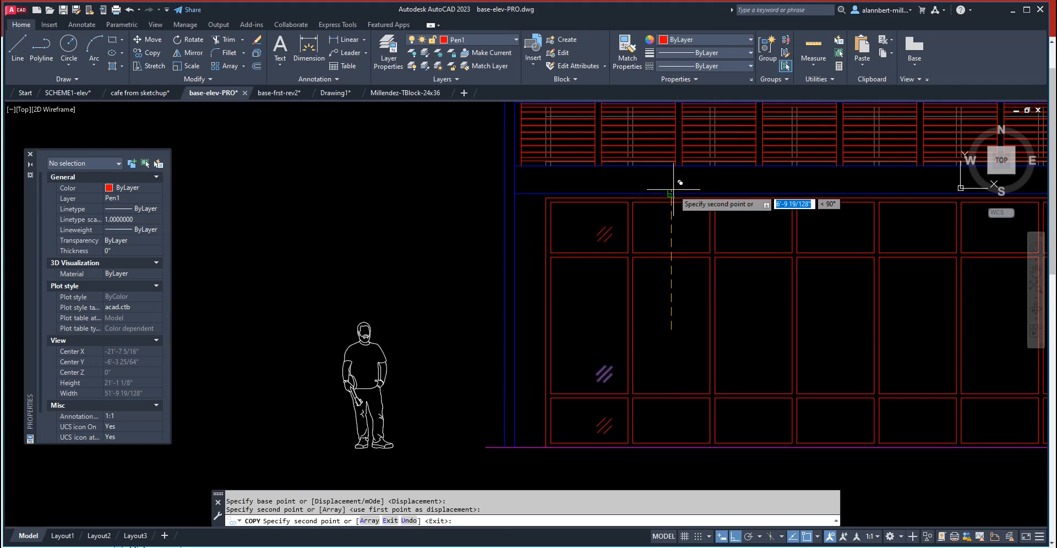
scroll(673, 189, up, 4)
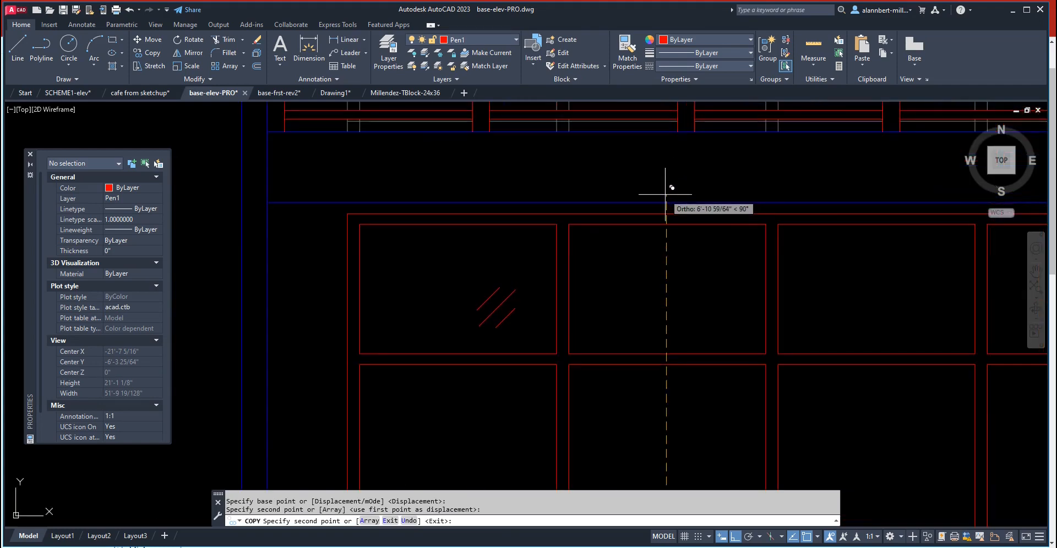
key(Escape)
- Move all three glass marks in the leftmost ground-floor bay horizontally to the right by about 4 inches
scroll(605, 289, down, 5)
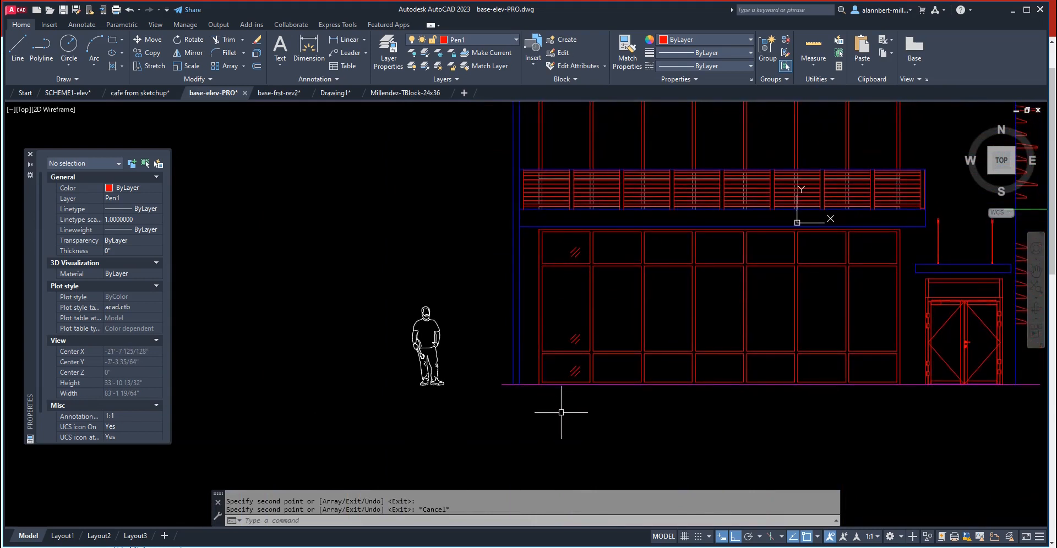
text(m)
key(space)
click(565, 408)
click(583, 266)
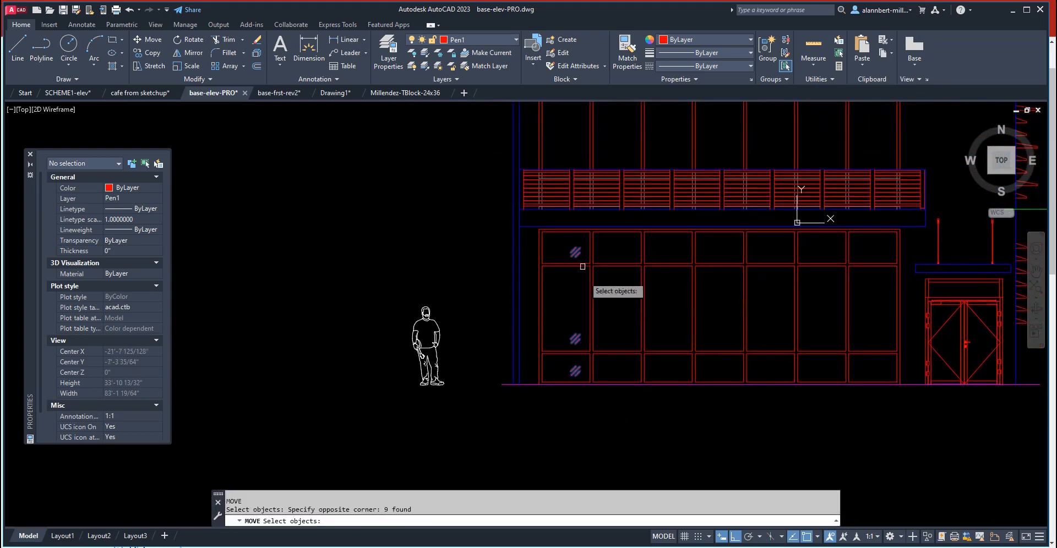
key(space)
click(575, 408)
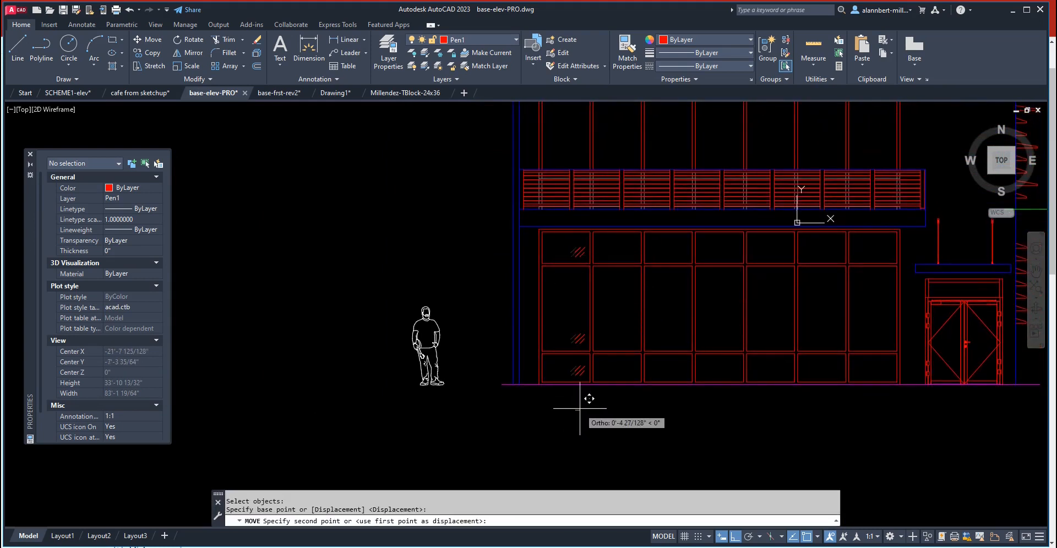
click(579, 409)
middle_drag(578, 397, 523, 411)
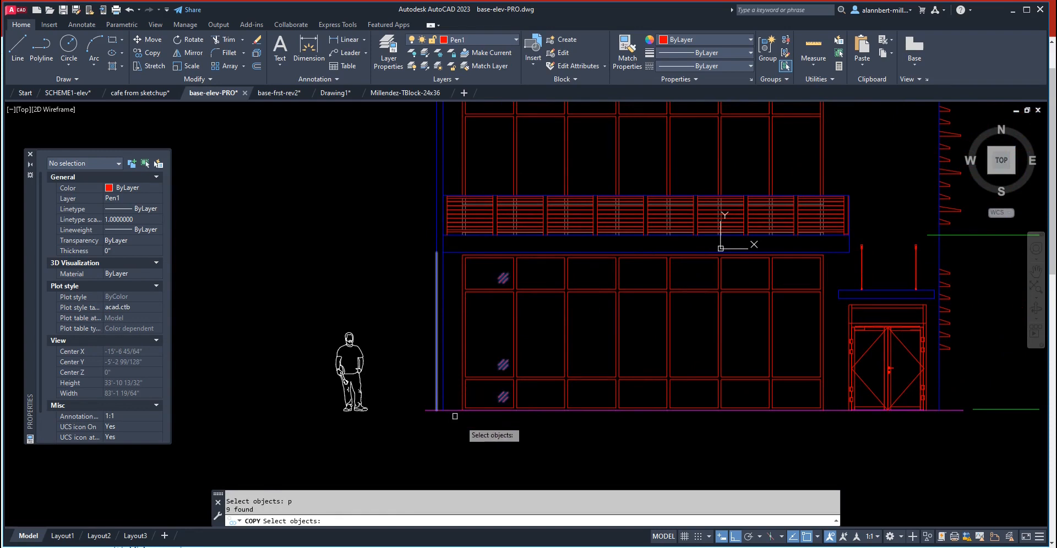
key(Return)
click(503, 452)
key(Escape)
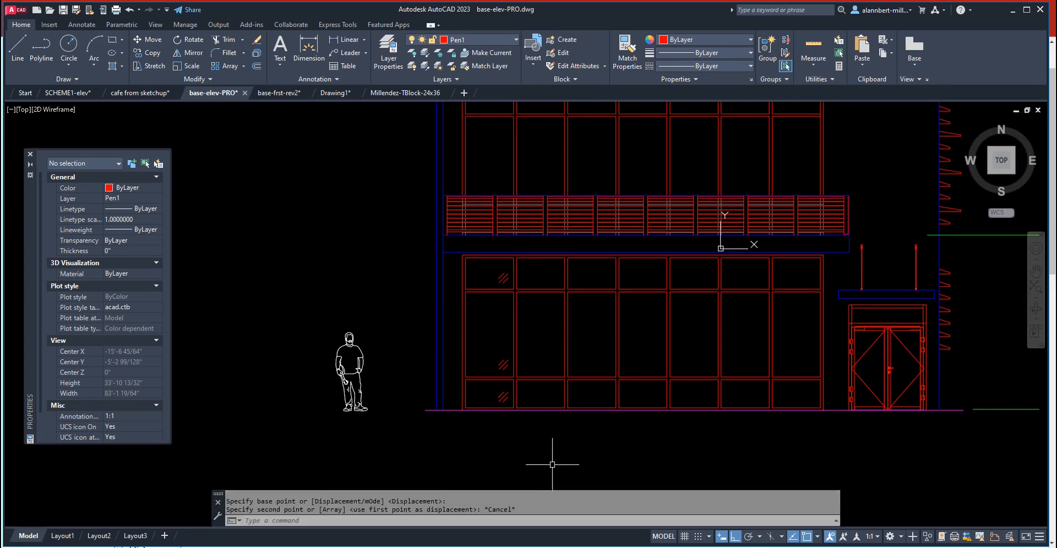
- Copy the leftmost bay's three glass marks into the other six ground-floor bays, using the lower-right pane corners as reference points
key(Return)
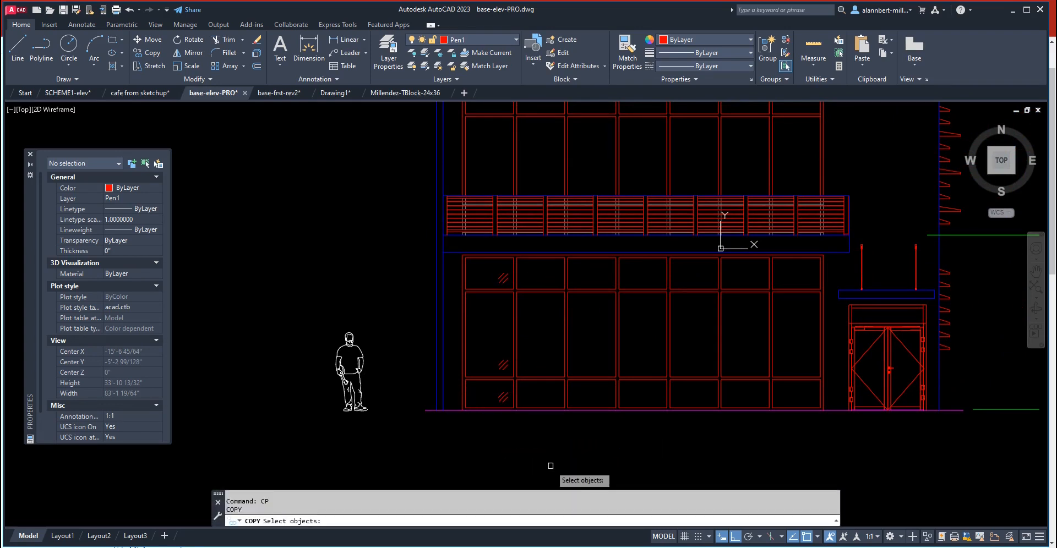
text(p)
key(Return)
key(Return)
scroll(515, 420, up, 4)
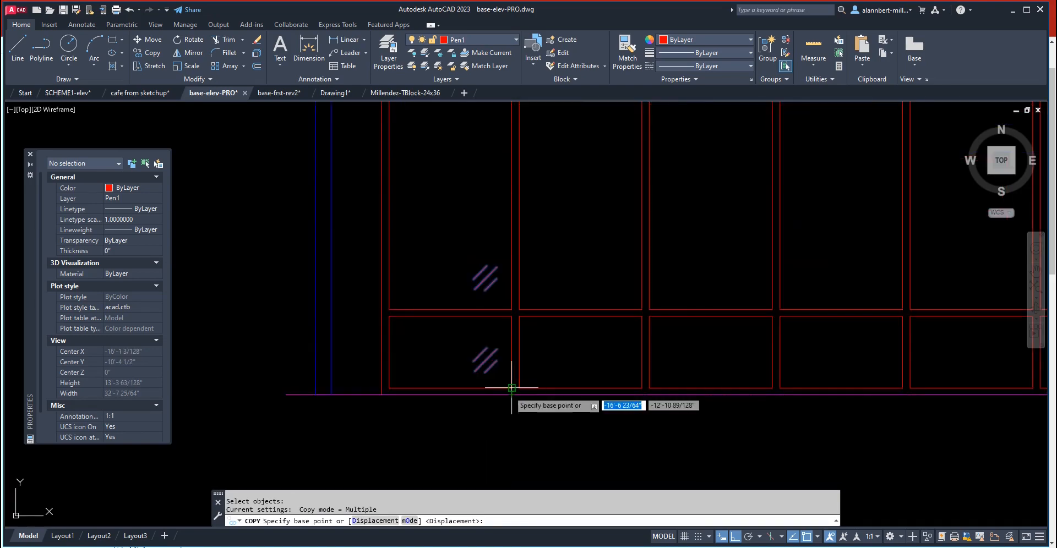
click(512, 388)
click(642, 388)
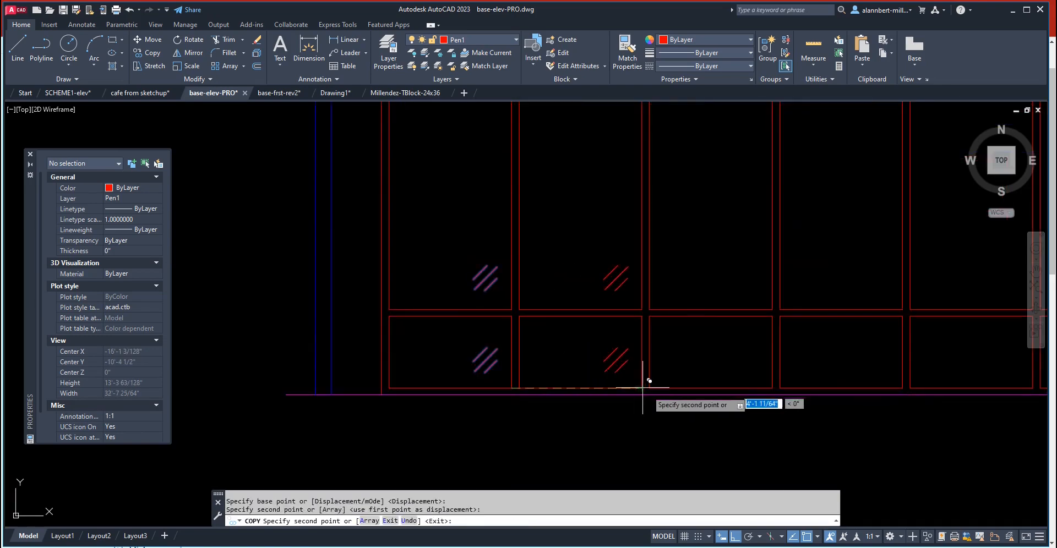
click(772, 388)
middle_drag(863, 418, 627, 389)
click(645, 388)
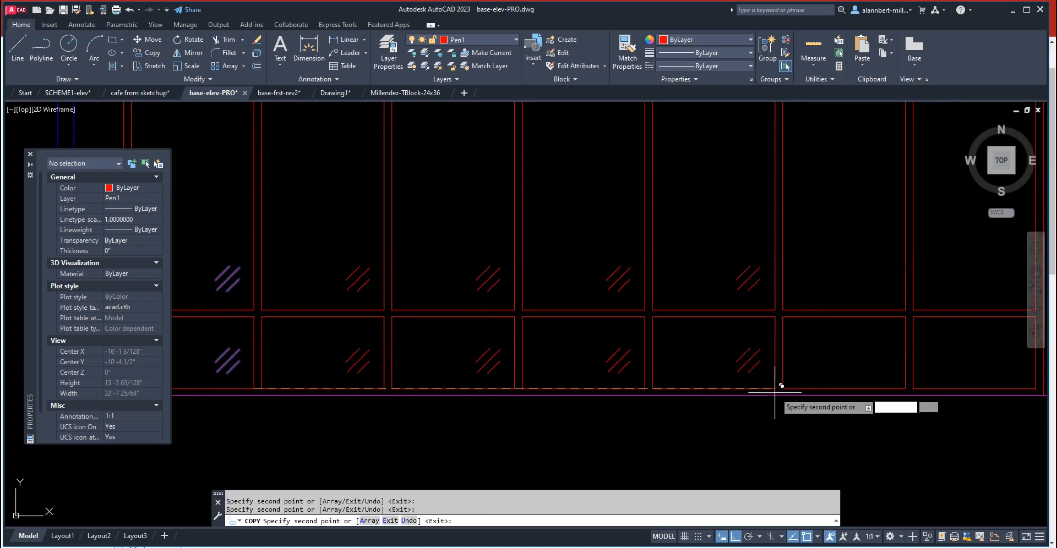
click(775, 388)
click(902, 388)
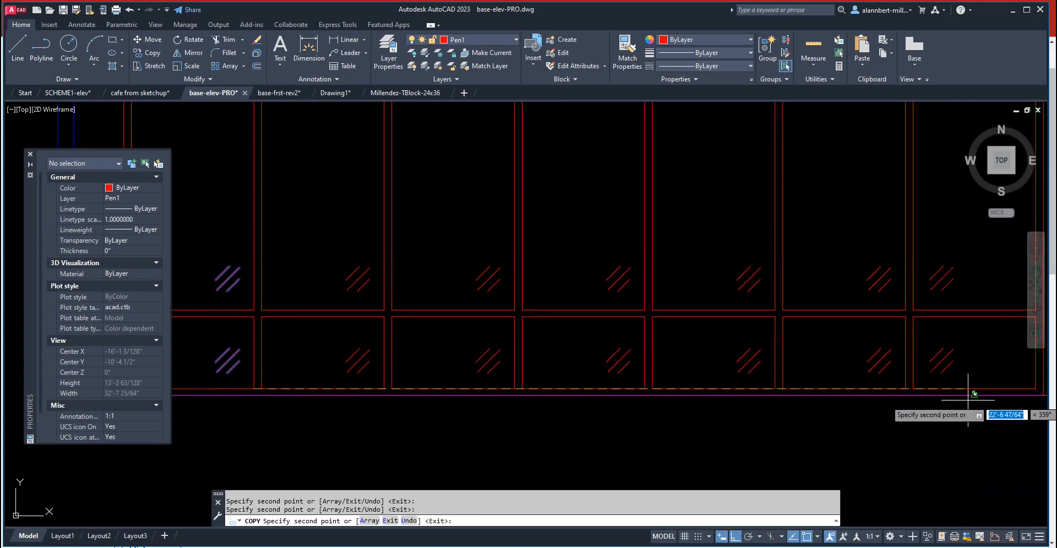
middle_drag(969, 399, 802, 413)
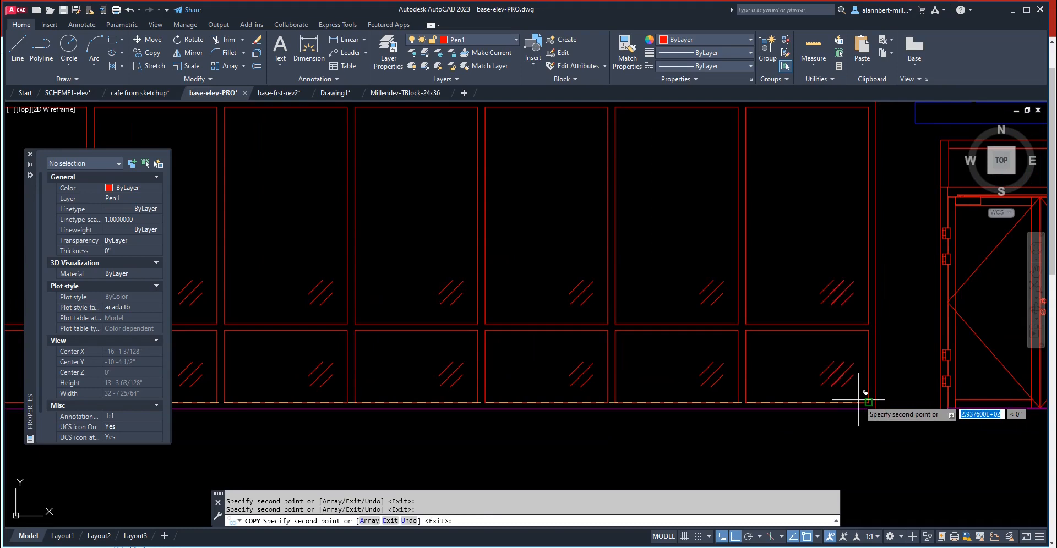
scroll(771, 421, down, 5)
key(Escape)
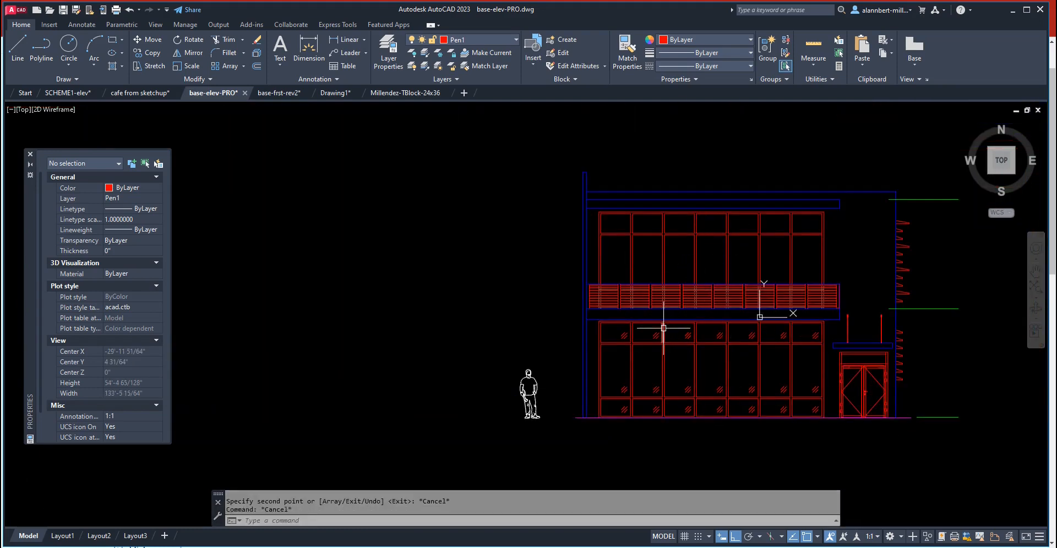
- Copy the ground floor's top row of glass marks straight up into the upper-floor windows' small top panes and the large panes below them
scroll(664, 328, up, 2)
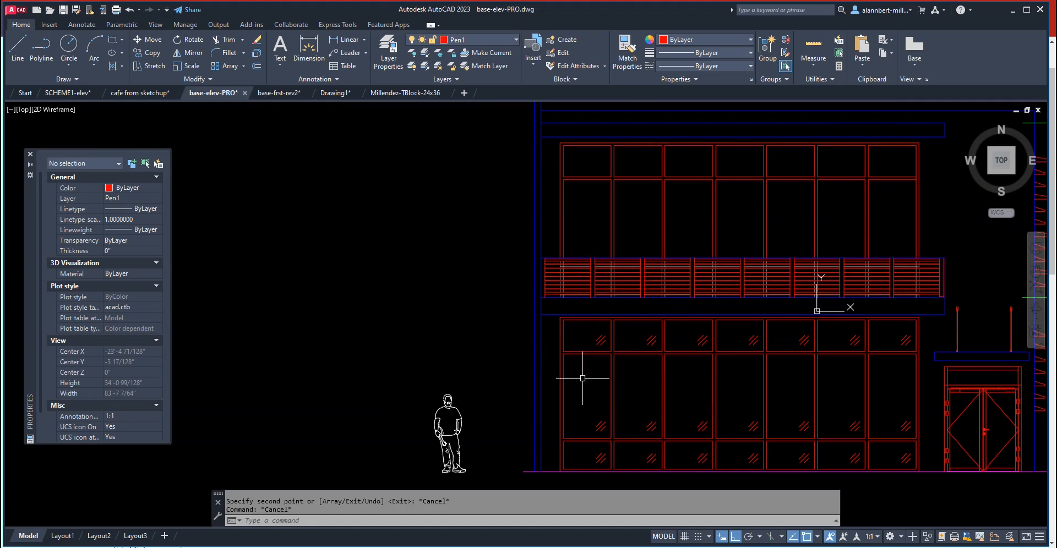
text(o)
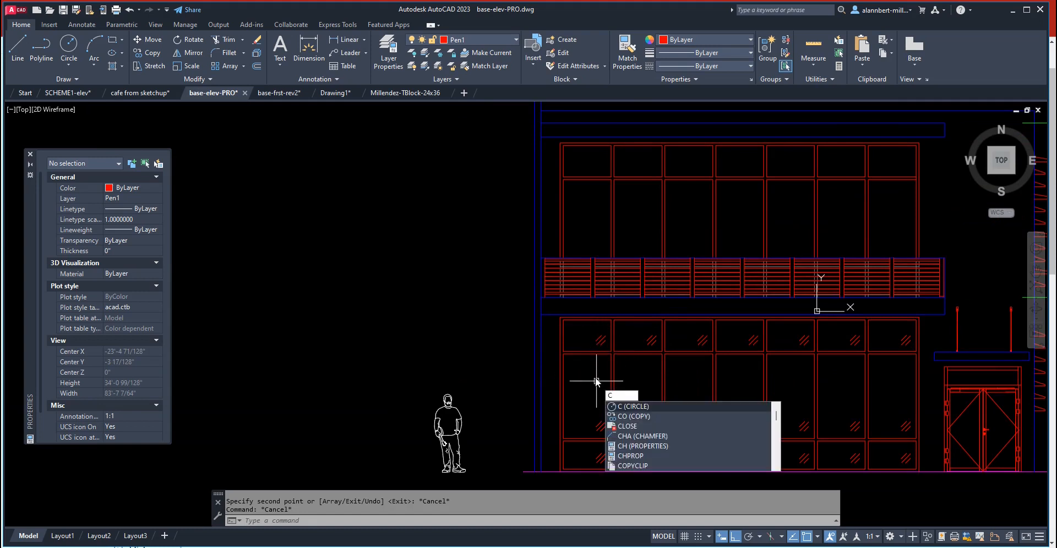
key(Return)
click(585, 327)
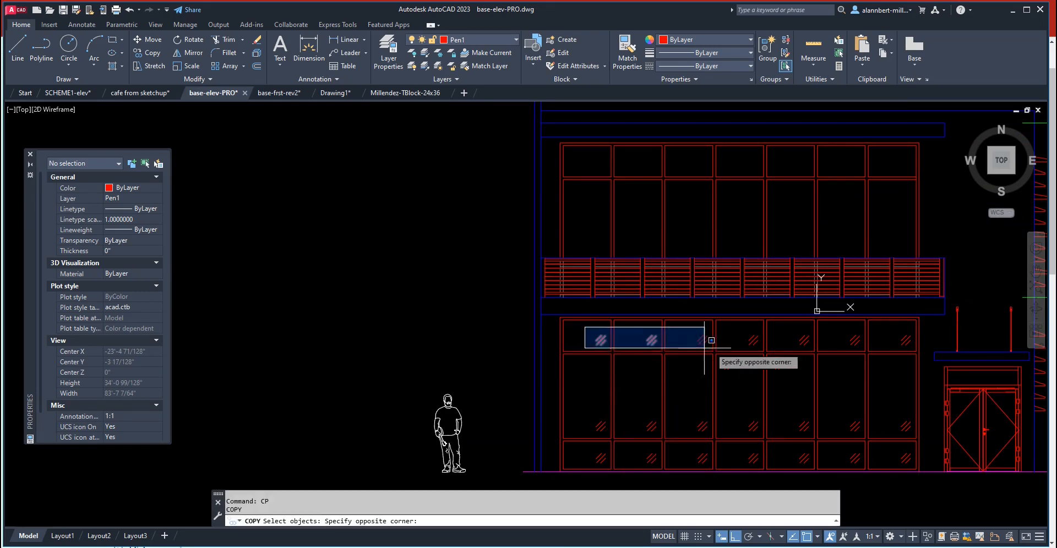
click(925, 347)
key(Return)
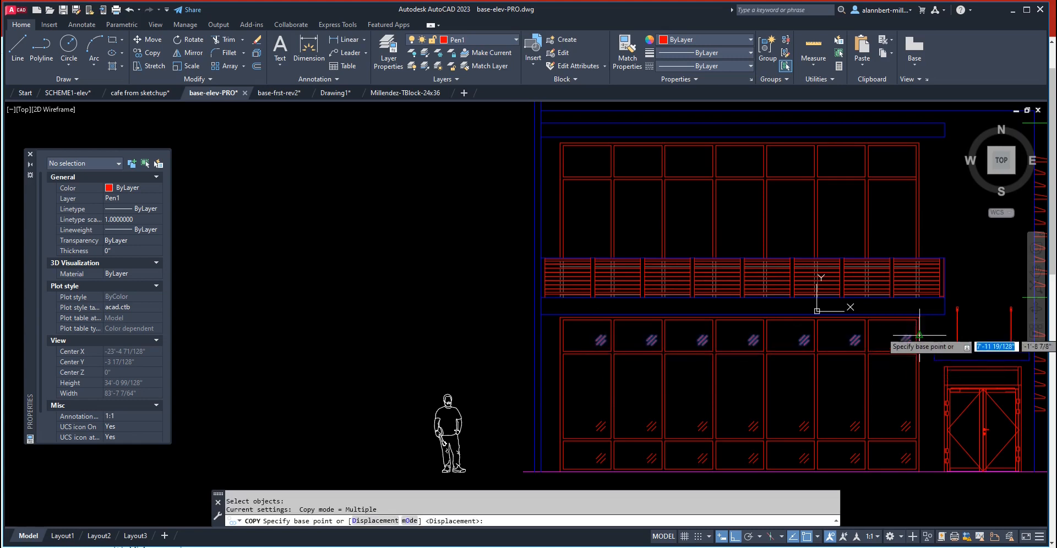
click(916, 319)
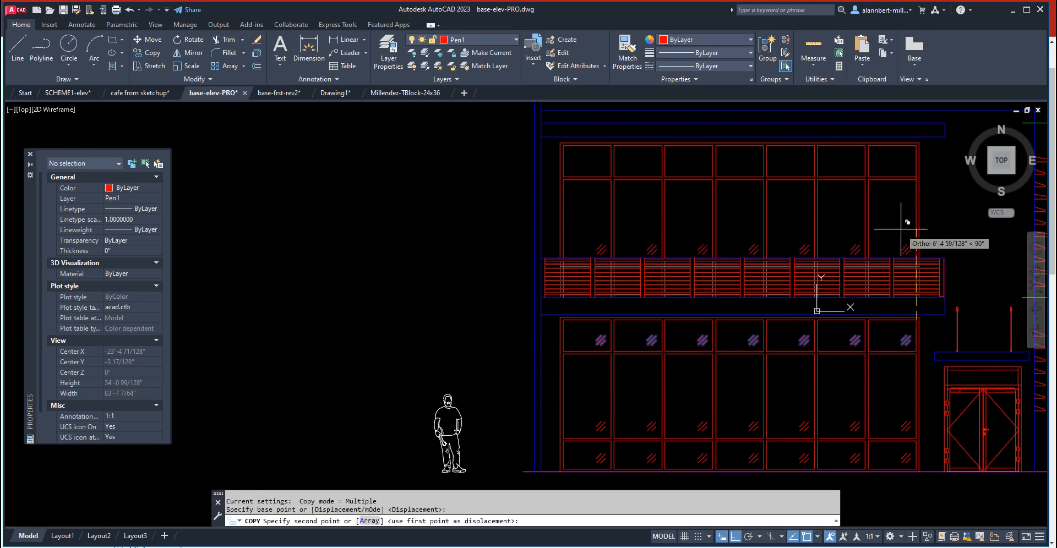
click(918, 161)
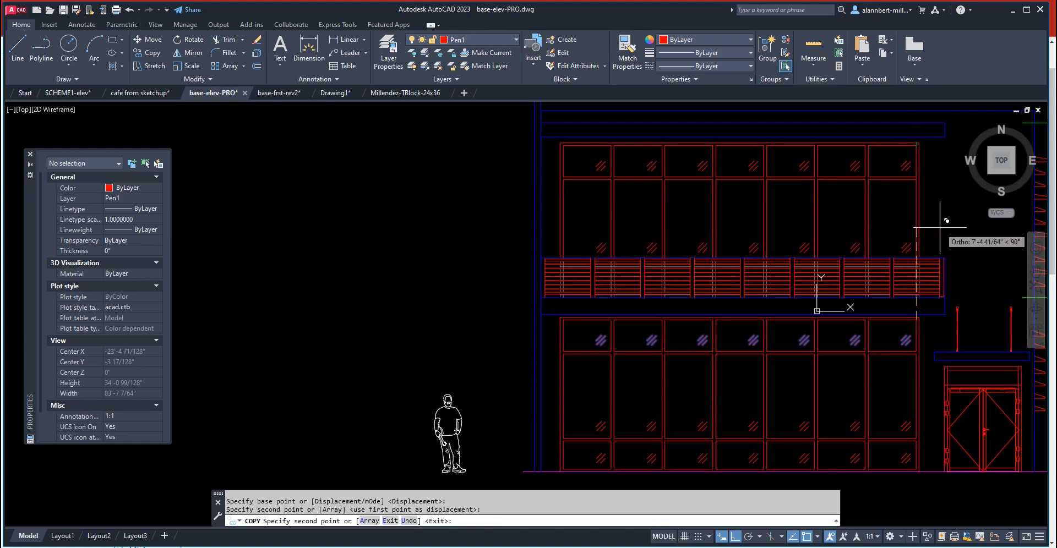
click(942, 163)
key(Return)
- Copy the glass mark from the rightmost large ground-floor pane horizontally onto the double door's left leaf
scroll(862, 222, down, 4)
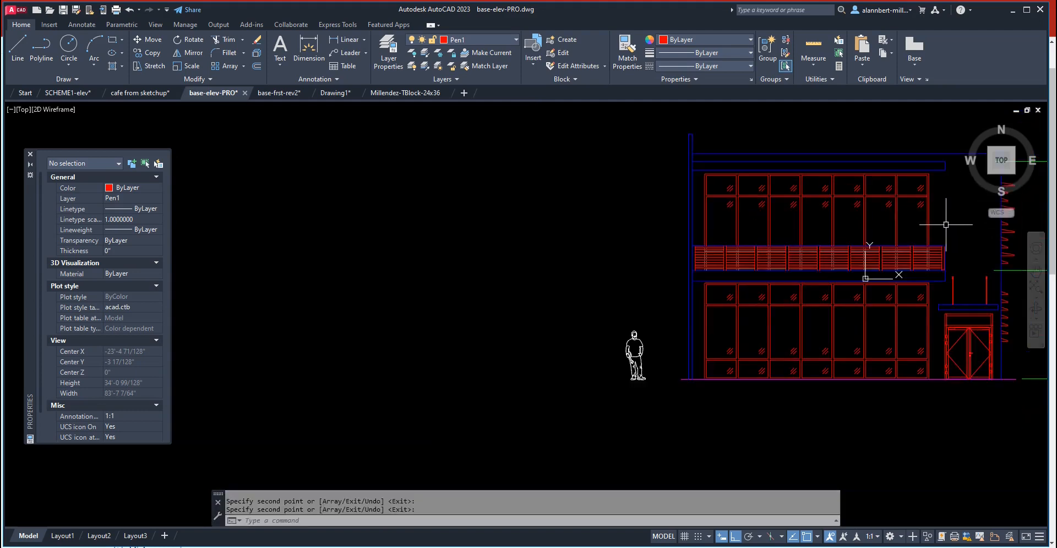
middle_drag(891, 225, 793, 231)
scroll(771, 338, up, 5)
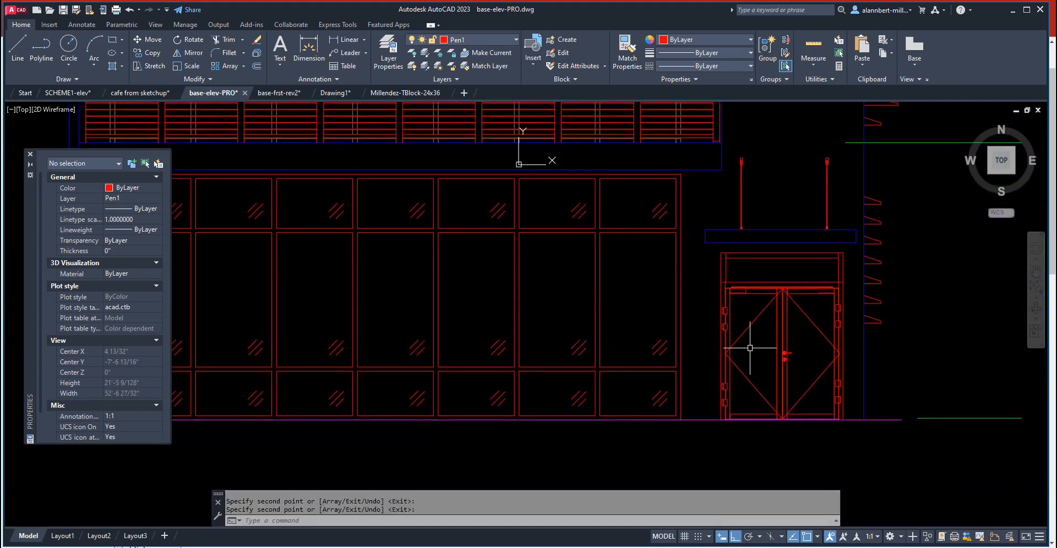
text(c)
key(Return)
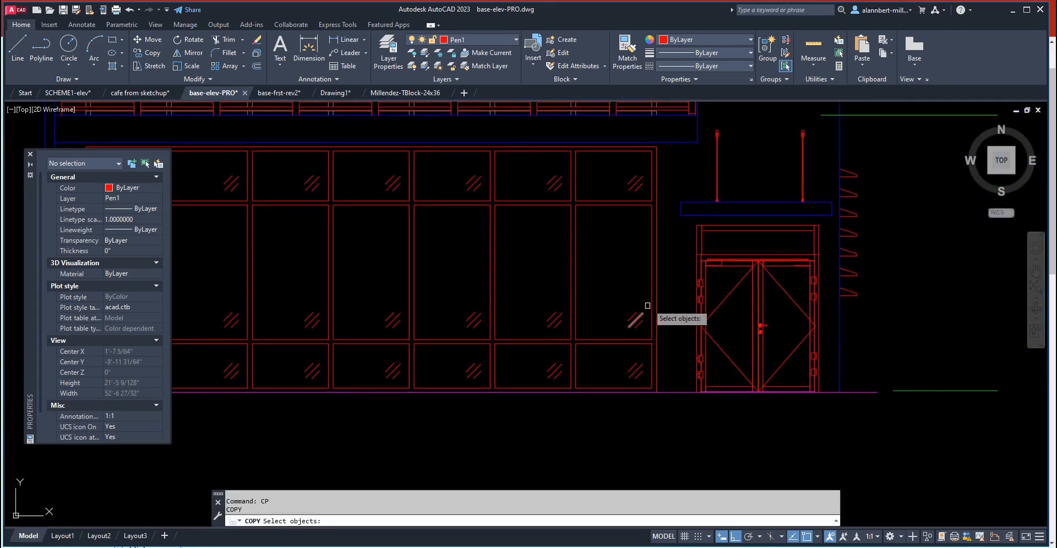
click(634, 320)
key(Return)
click(617, 427)
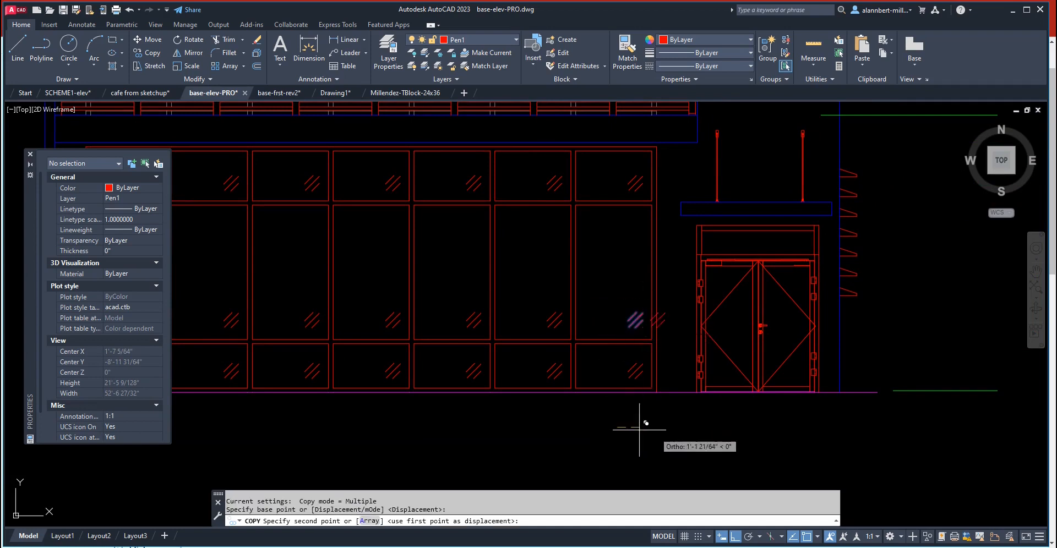
click(711, 429)
key(Escape)
- Move the glass mark on the left door leaf slightly straight down
text(m)
key(Return)
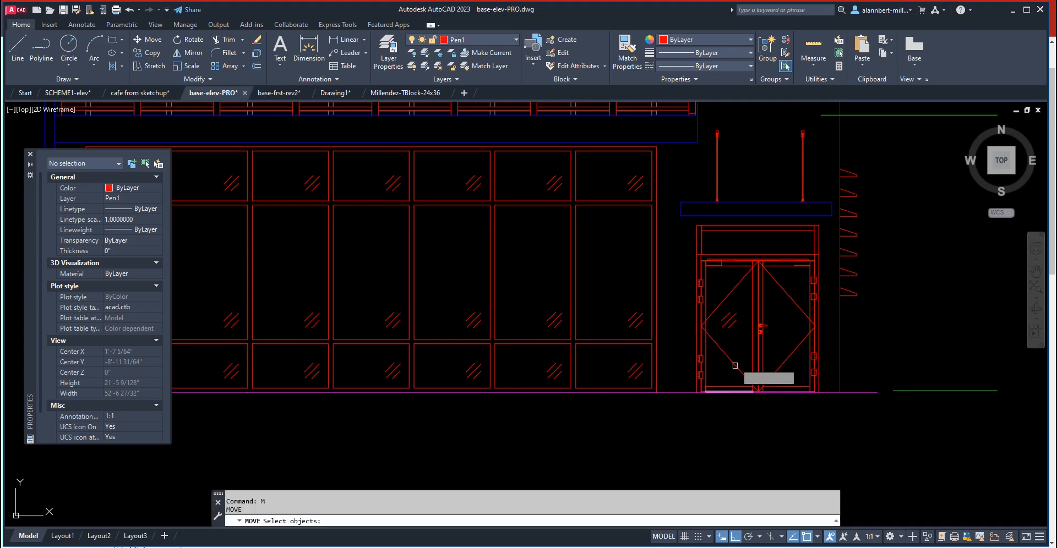
click(754, 333)
click(708, 303)
key(Return)
click(897, 332)
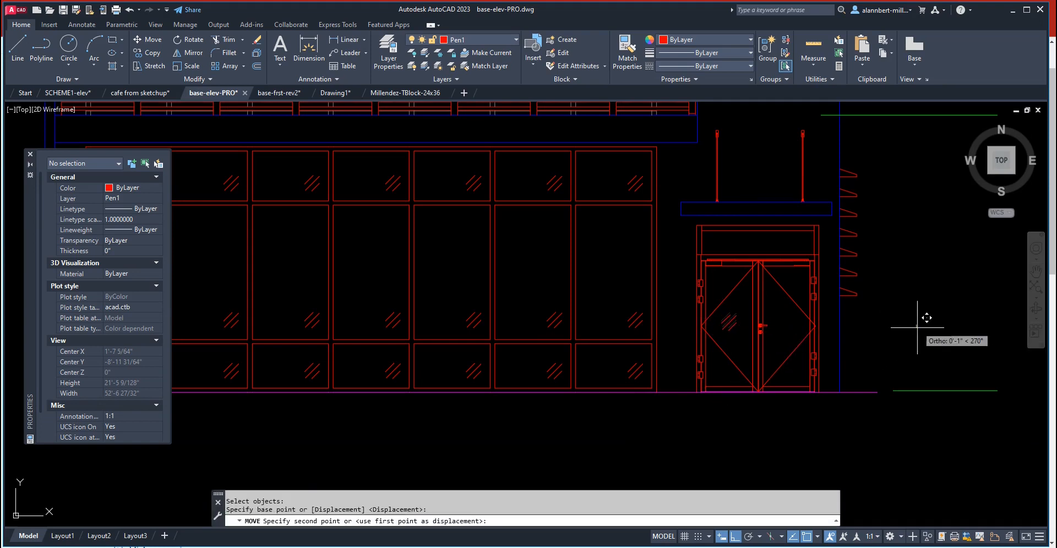
click(917, 332)
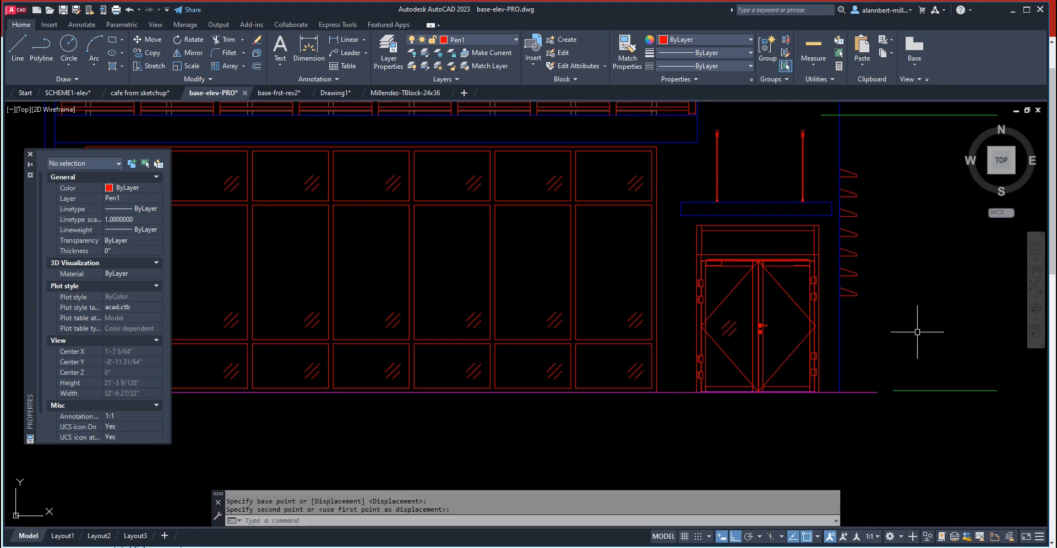
- Copy the three glass marks from the left door leaf about 2'-9" horizontally onto the right door leaf
text(co)
key(Return)
click(734, 339)
click(723, 322)
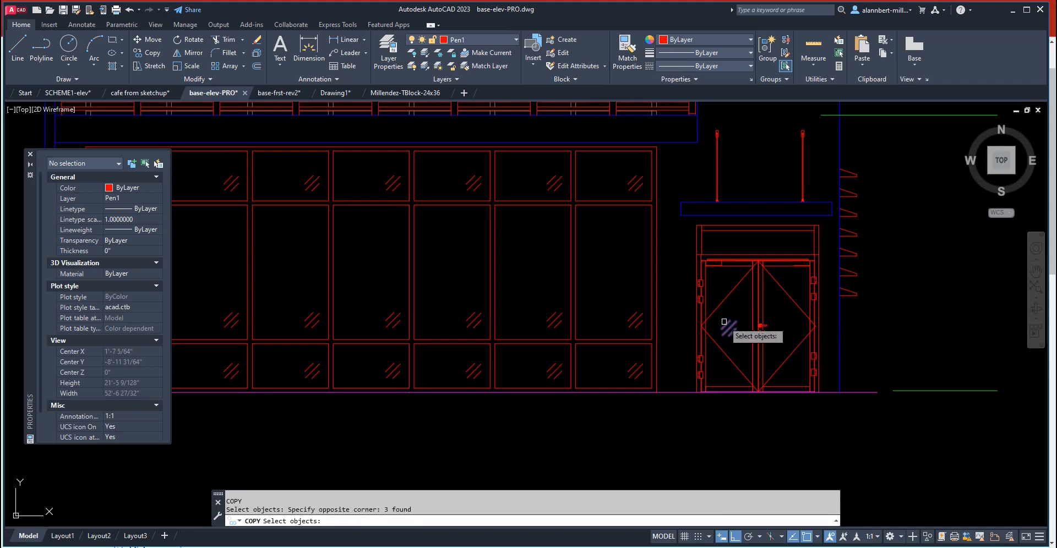
key(Return)
click(721, 415)
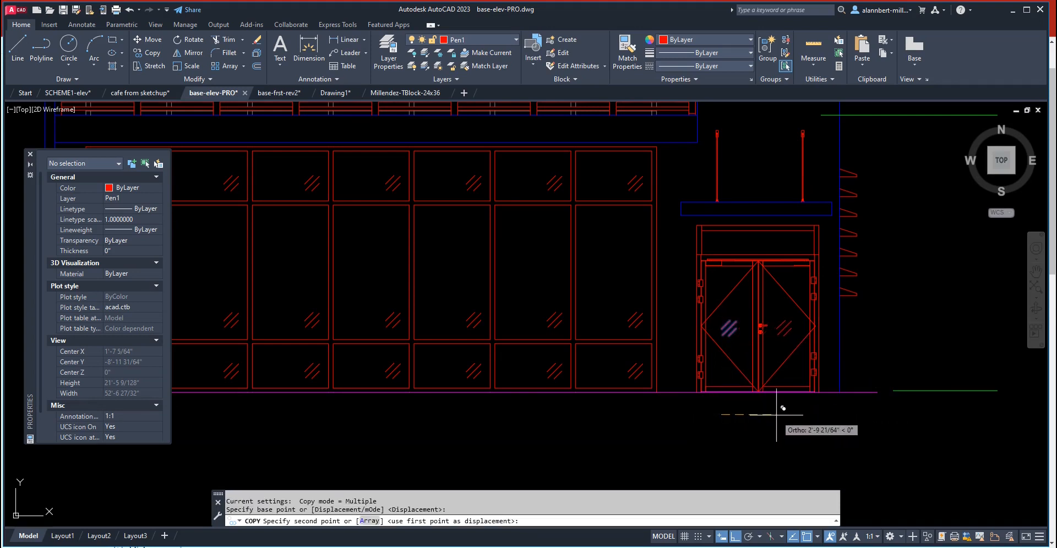
key(Escape)
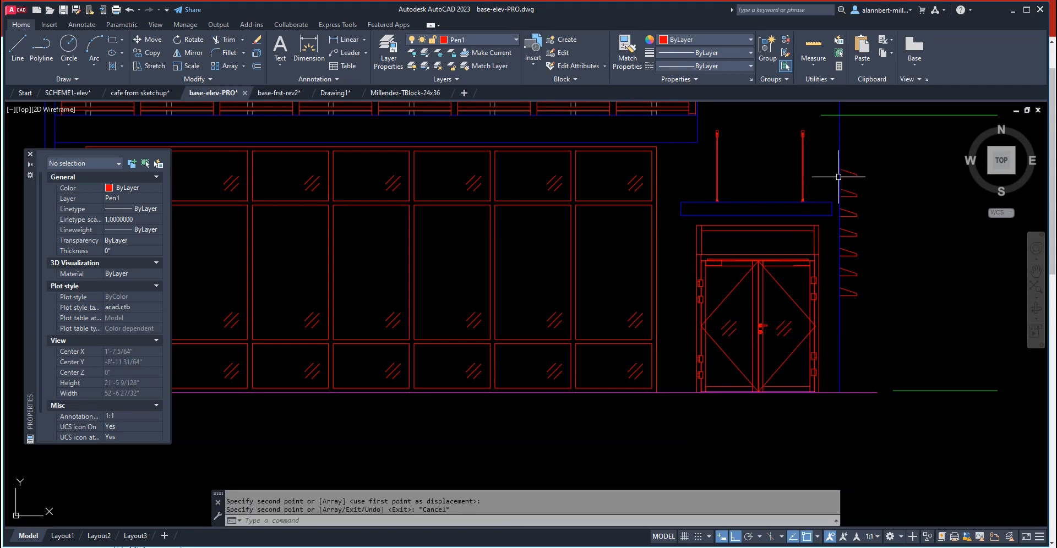
- Regenerate the drawing display
text(re)
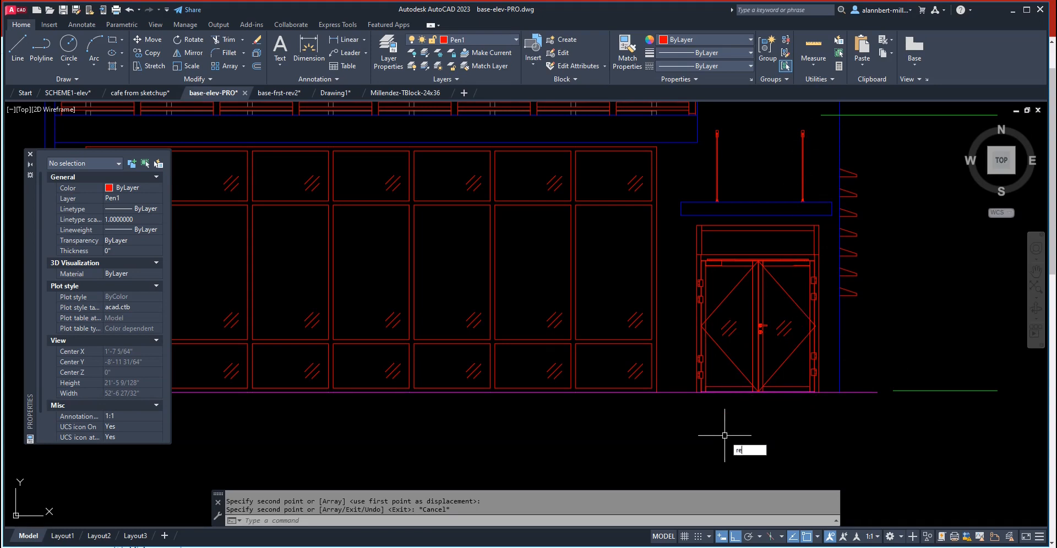
text(gen)
key(Return)
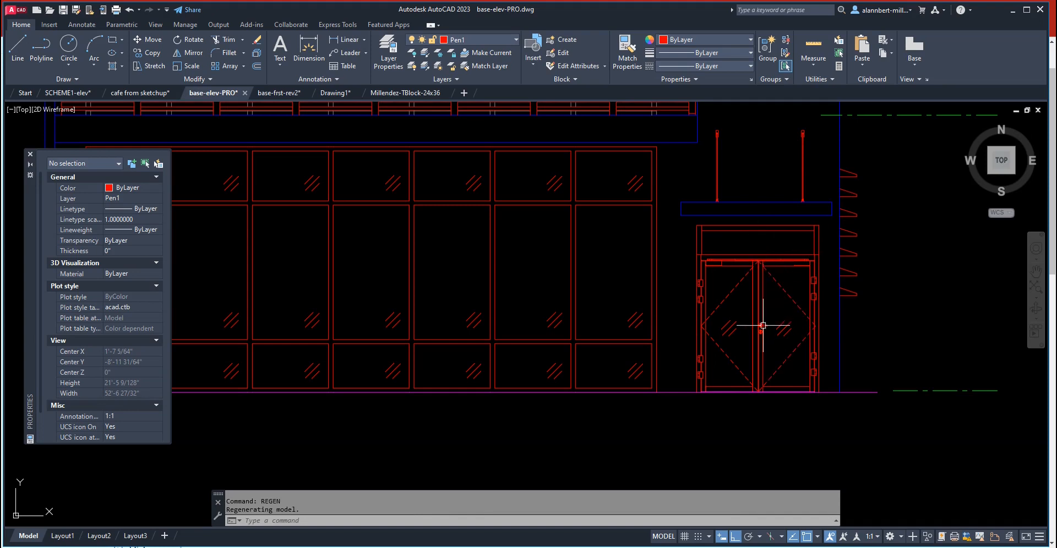
- Copy the left door leaf's glass marks about 4'-3" straight up into the transom above the double door
text(cp)
key(Return)
click(734, 342)
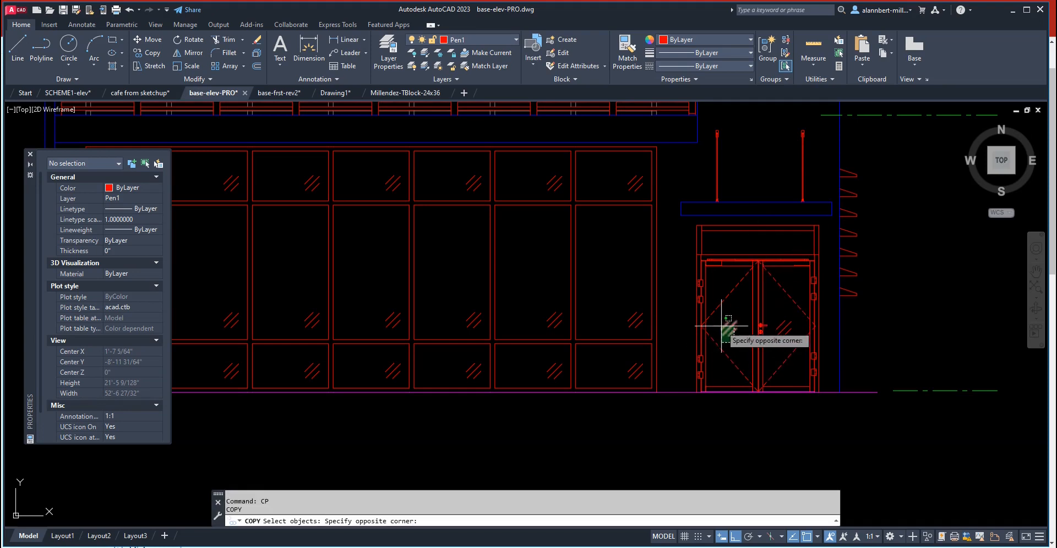
click(721, 326)
key(Return)
click(729, 329)
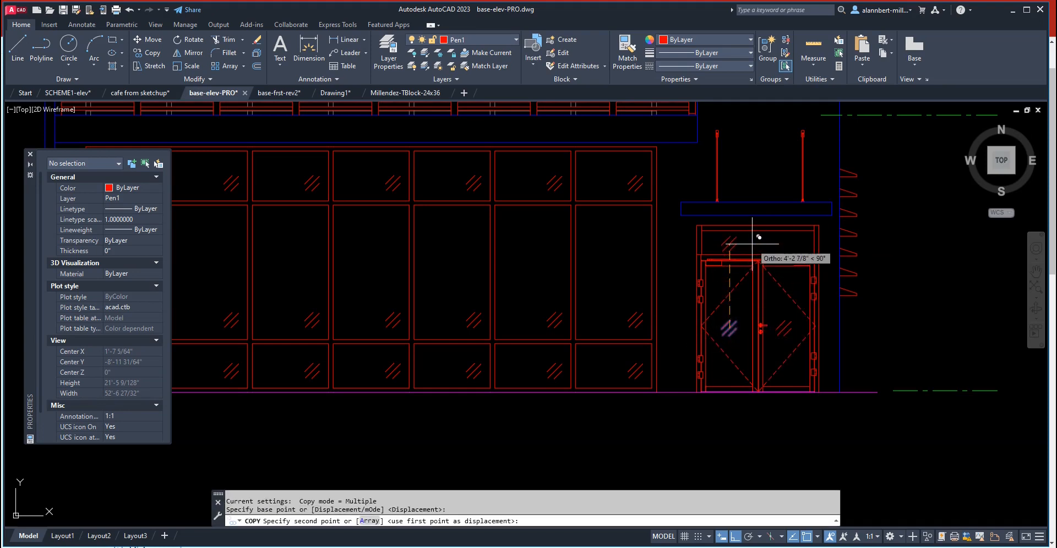
click(753, 242)
key(Escape)
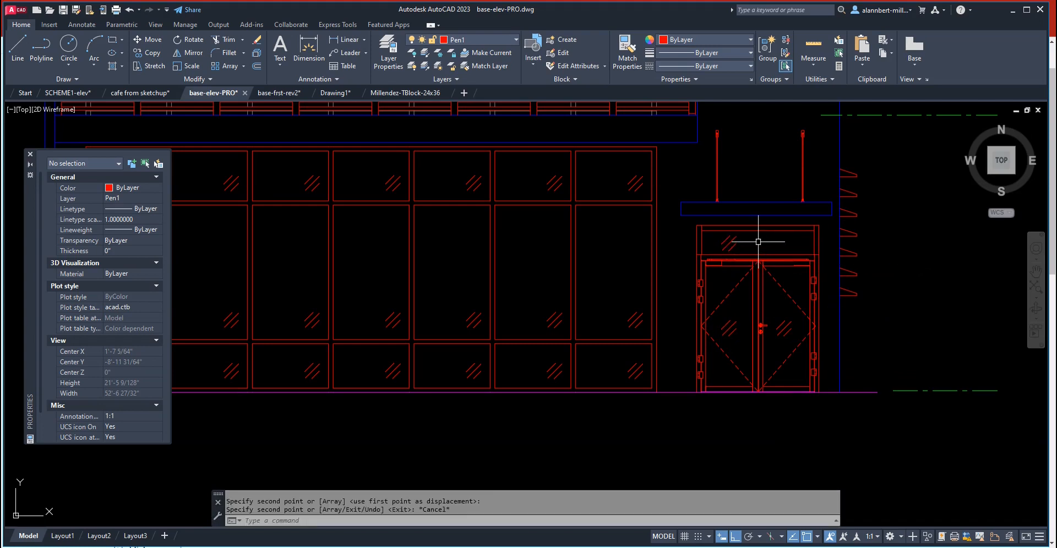
- Move the transom's glass marks about 1'-5" to the right, to the middle of the transom
text(m)
key(Return)
click(809, 267)
click(696, 212)
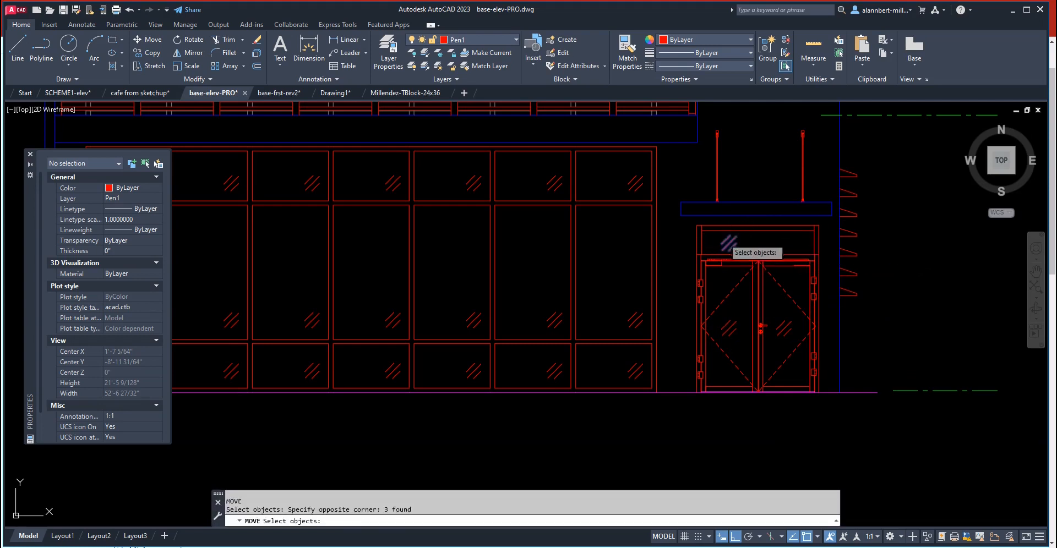
key(Return)
click(900, 293)
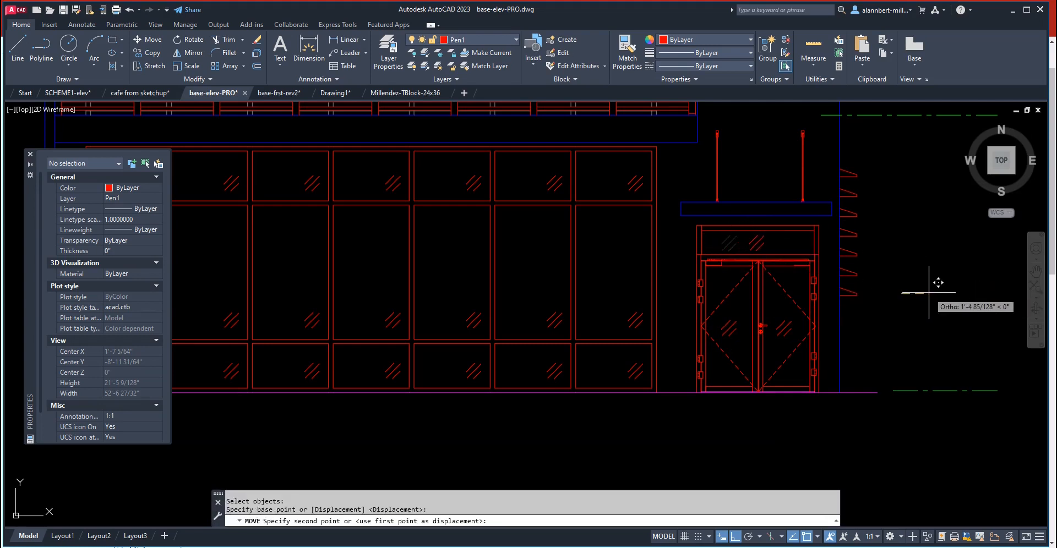
click(929, 292)
- Put all the lines of the standing human figure beside the building on layer Pen2
scroll(837, 290, down, 4)
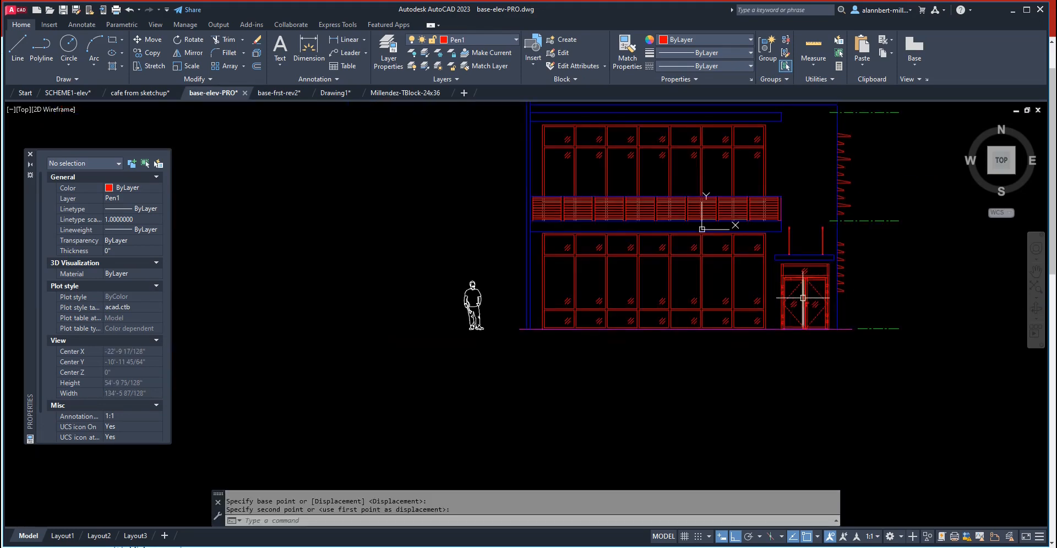
scroll(758, 231, down, 4)
middle_drag(755, 235, 678, 326)
scroll(575, 324, up, 4)
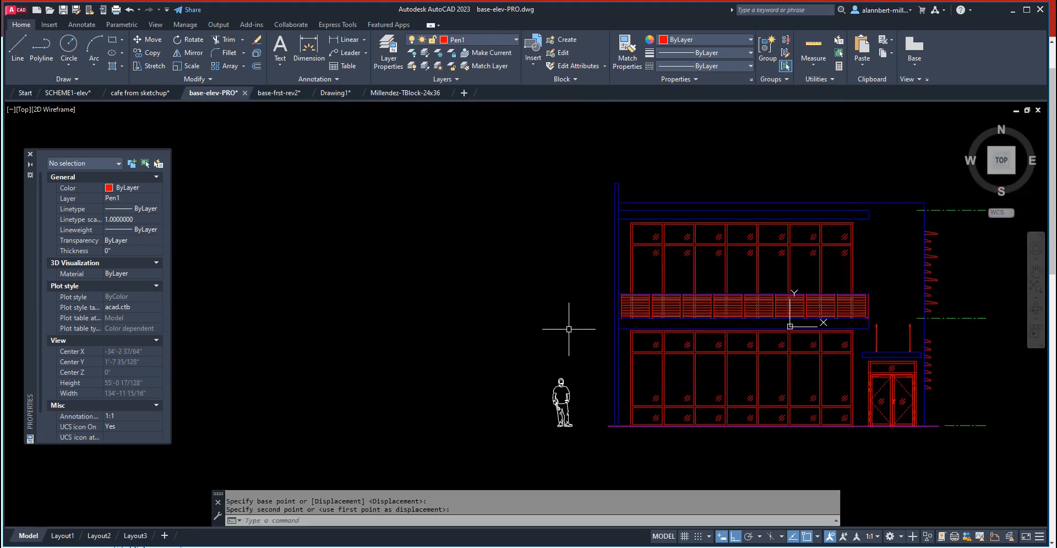
click(542, 370)
click(596, 445)
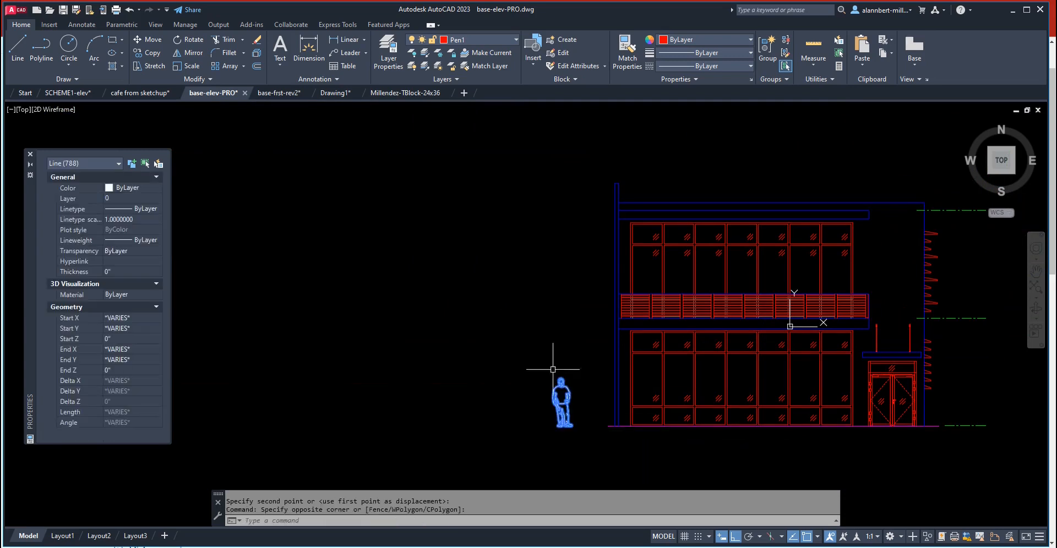
click(484, 40)
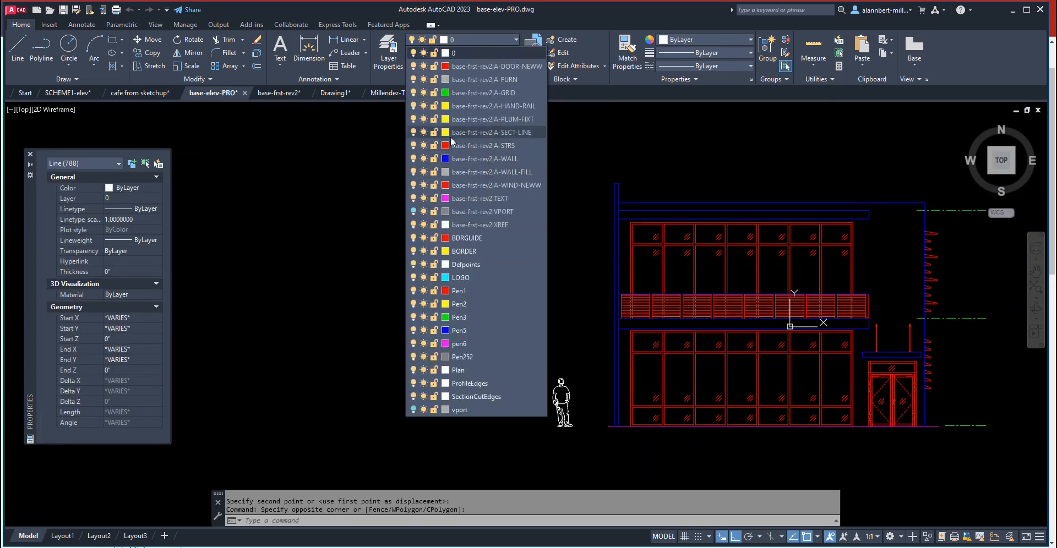
click(458, 304)
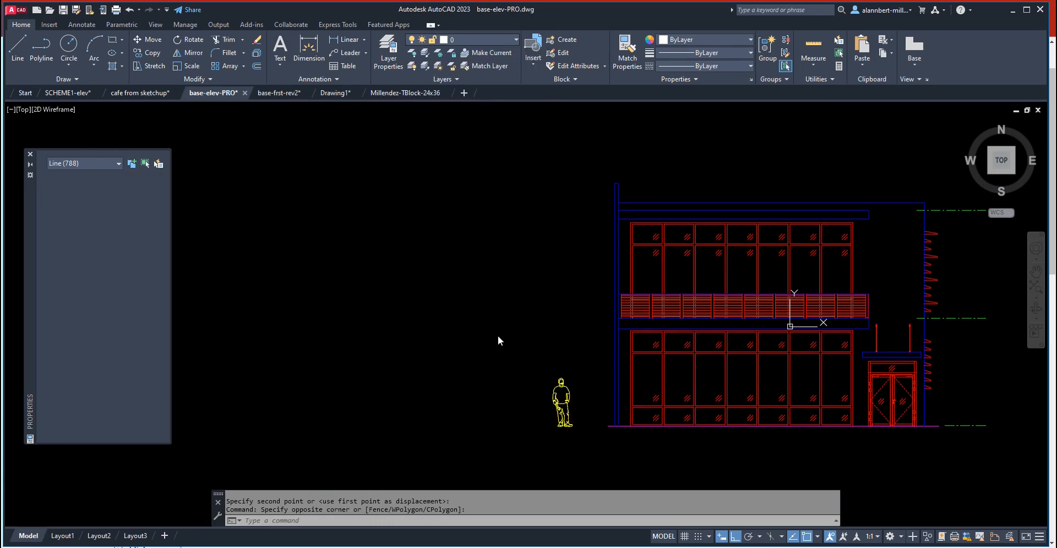
key(Escape)
key(Escape)
- Stretch the ground line's left end horizontally past the human figure and save the drawing
middle_drag(590, 450, 417, 400)
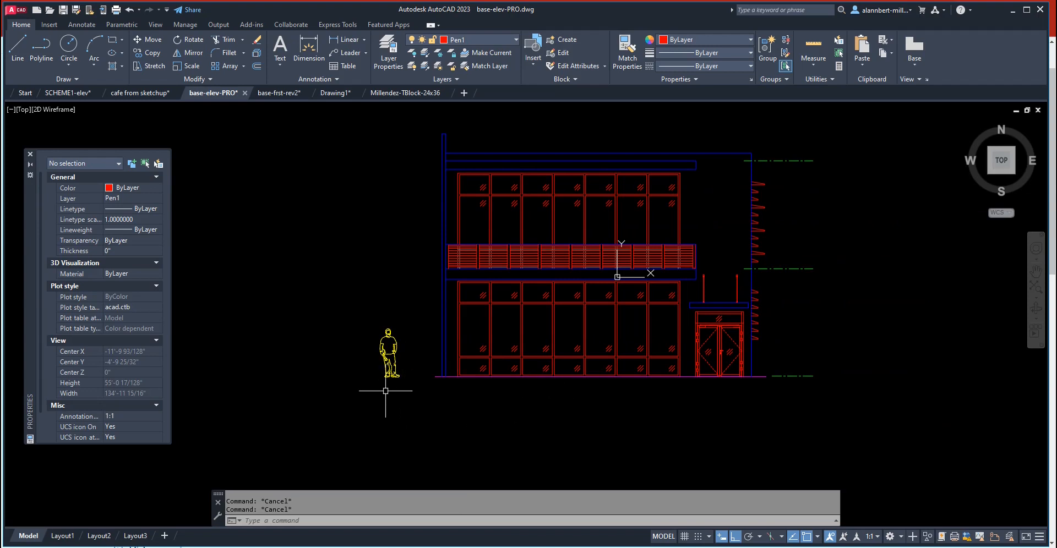
click(434, 380)
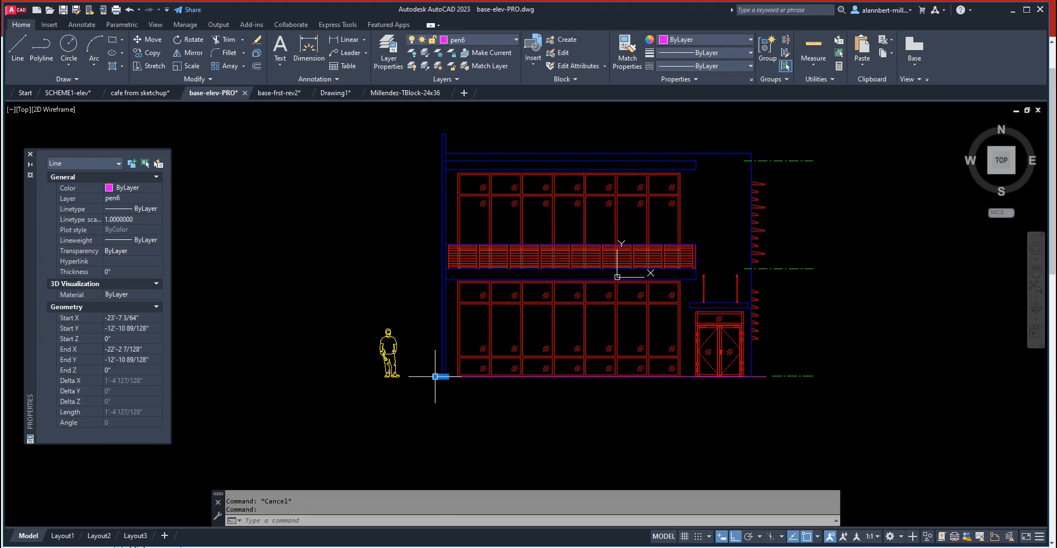
click(435, 376)
click(366, 382)
key(Escape)
key(Escape)
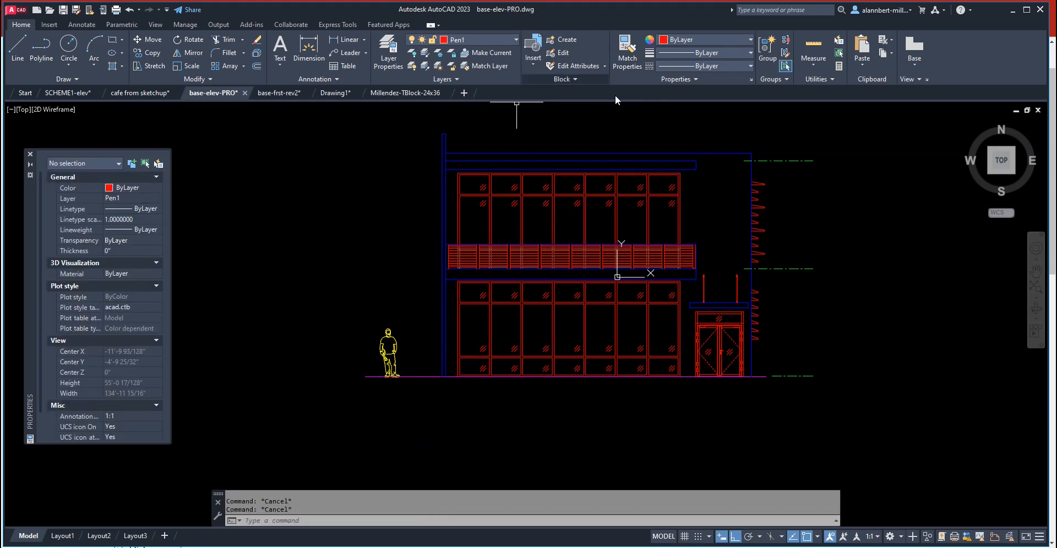
middle_drag(658, 214, 607, 254)
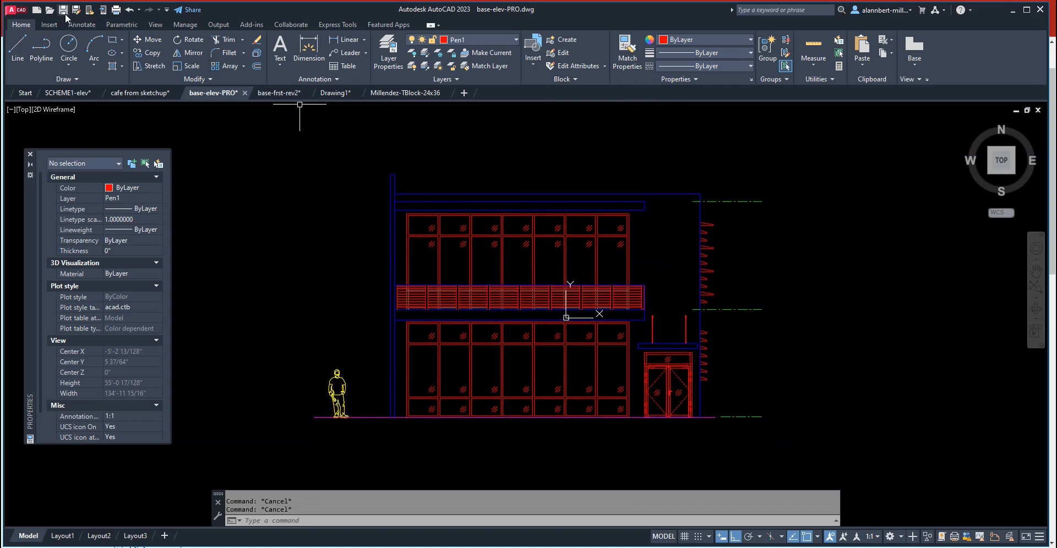
key(ctrl+s)
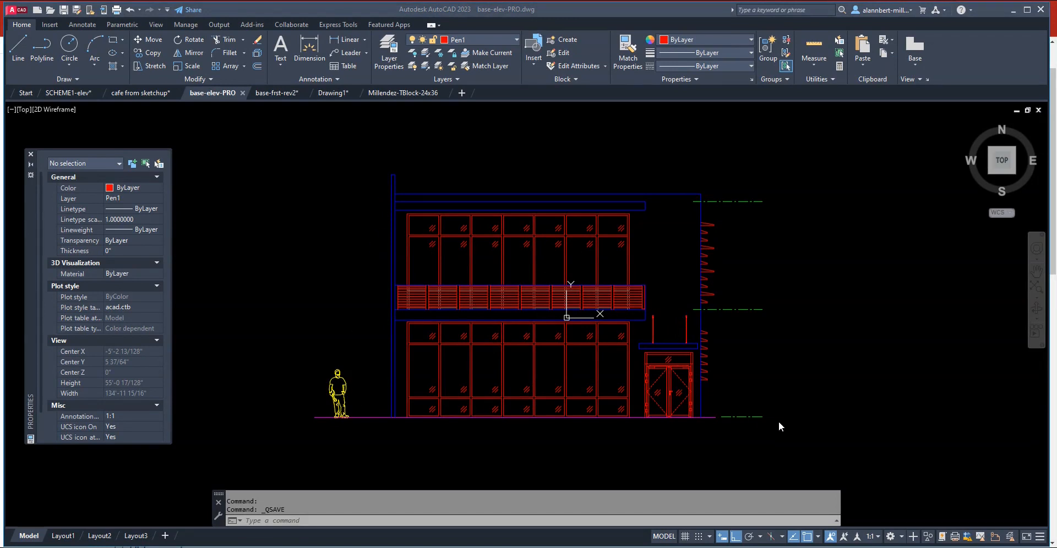
- Open Layout3 and make its viewport show the front elevation with the human figure, using Zoom Extents to find it
click(152, 535)
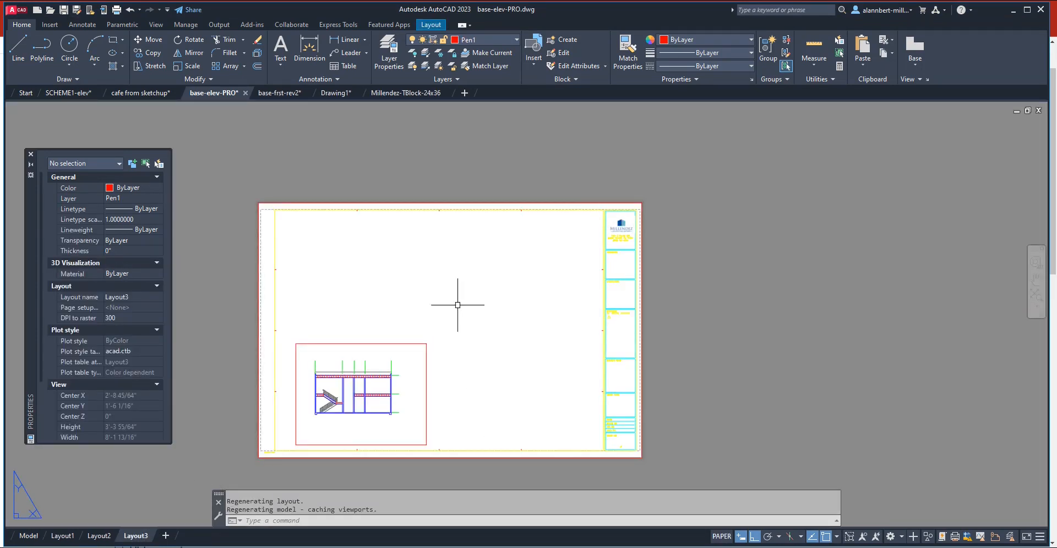
double_click(413, 349)
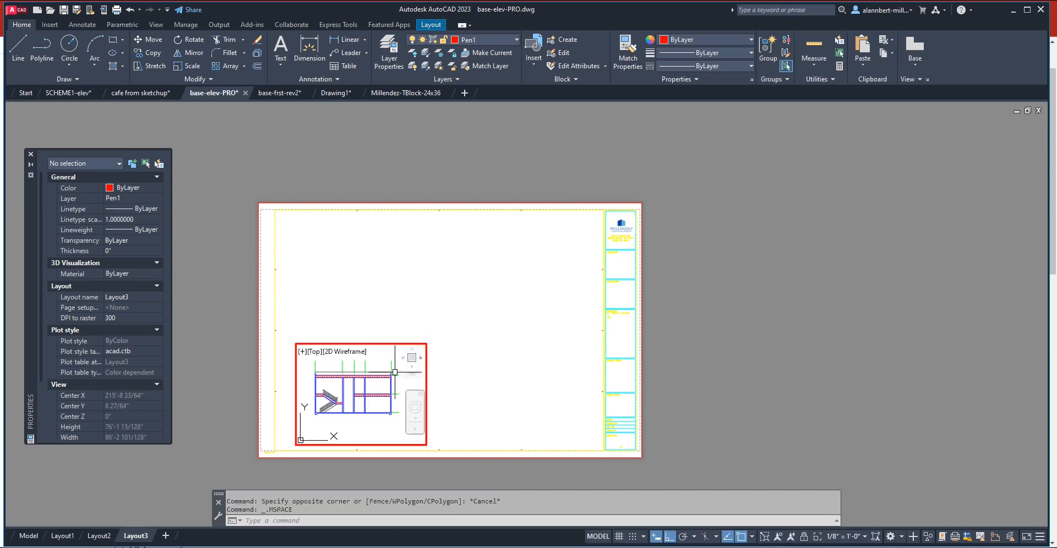
mouse_move(326, 394)
middle_down()
mouse_move(415, 392)
mouse_move(378, 384)
middle_up()
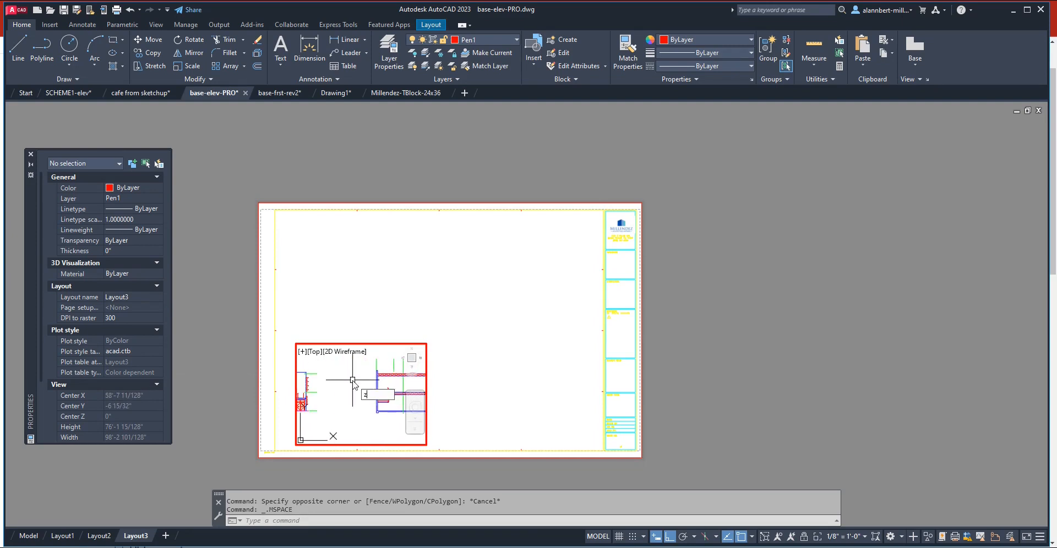
key(Return)
key(Escape)
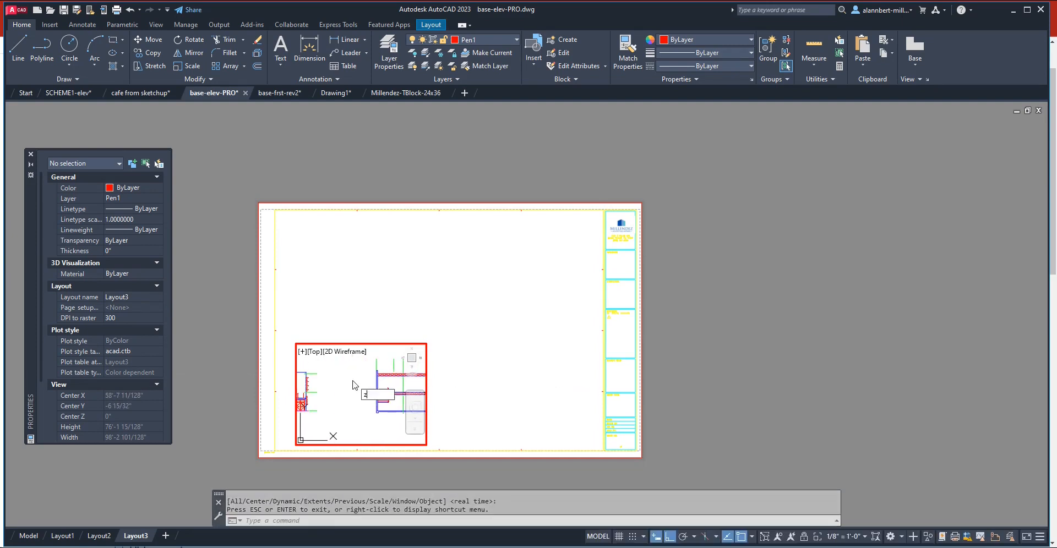
text(e)
key(Return)
scroll(308, 419, up, 6)
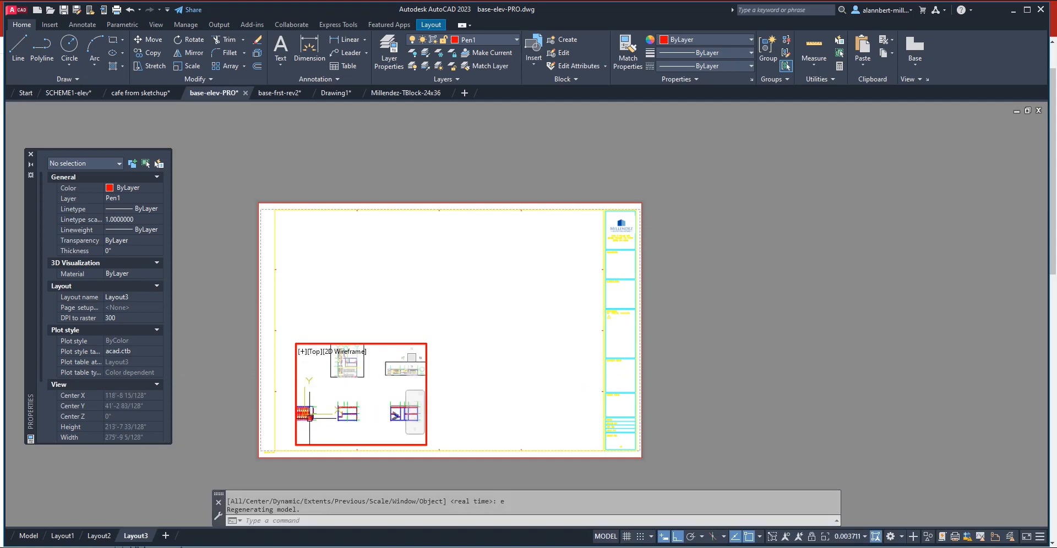
mouse_move(355, 419)
middle_down()
mouse_move(391, 405)
mouse_move(374, 402)
middle_up()
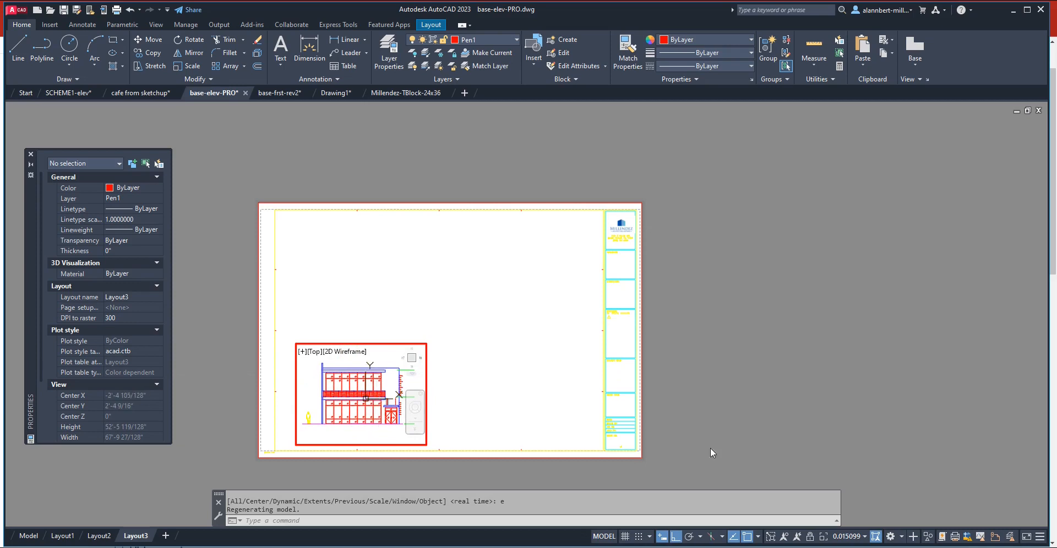
- Set the viewport scale to 1/8" = 1'-0" and return to paper space
click(861, 537)
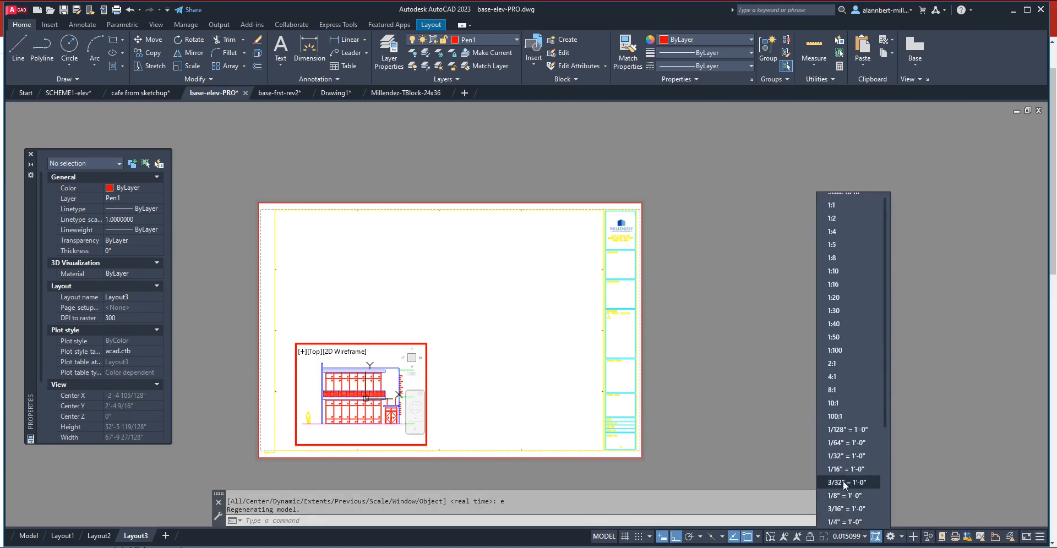
click(840, 495)
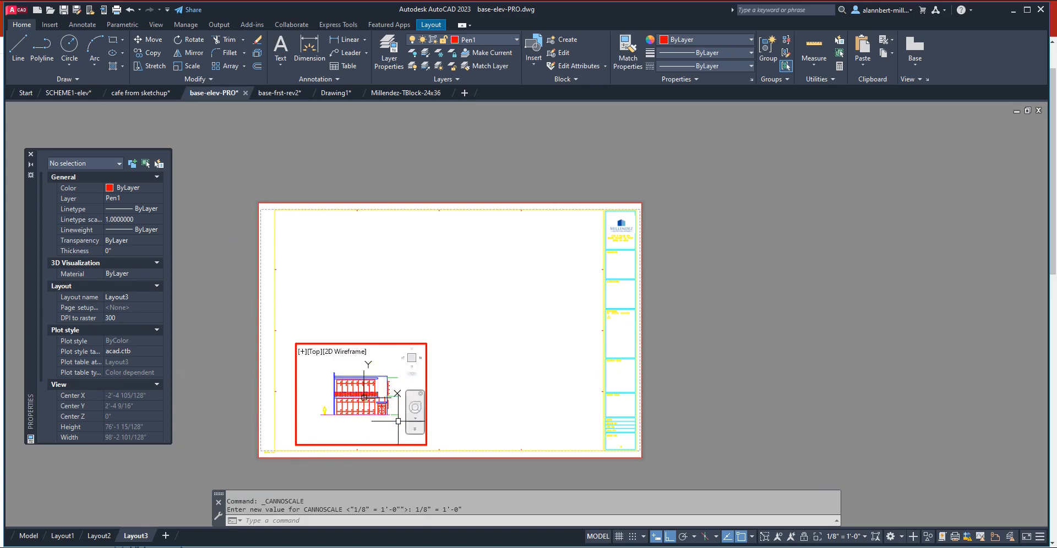
double_click(484, 406)
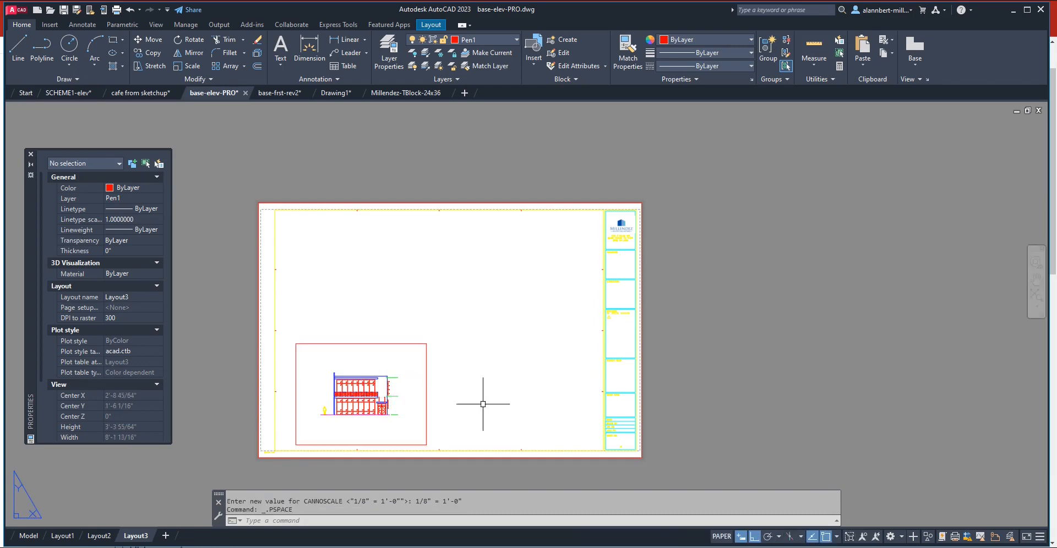
- Move the viewport frame to the turned-off vport layer and dismiss the warning
click(426, 393)
click(491, 44)
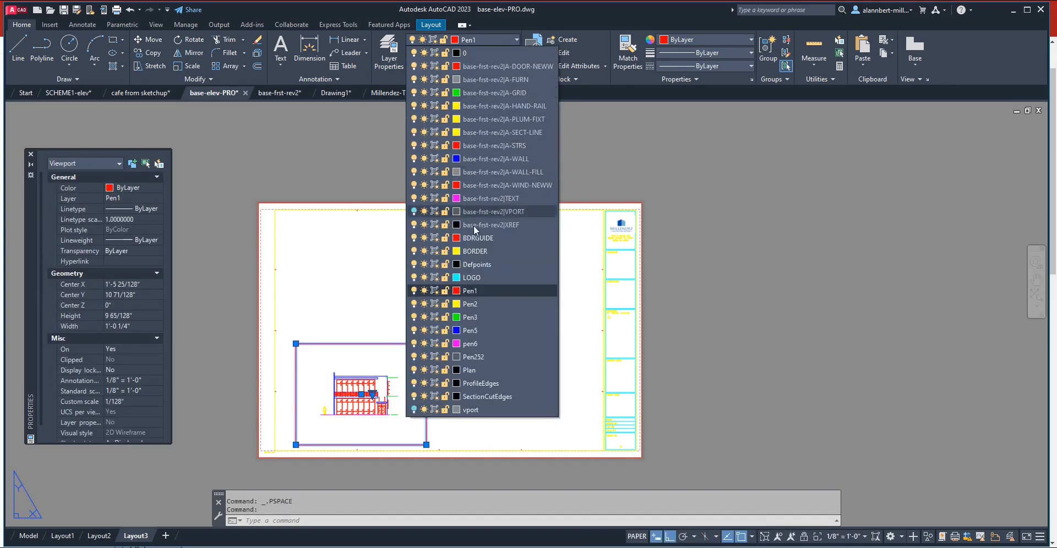
click(471, 410)
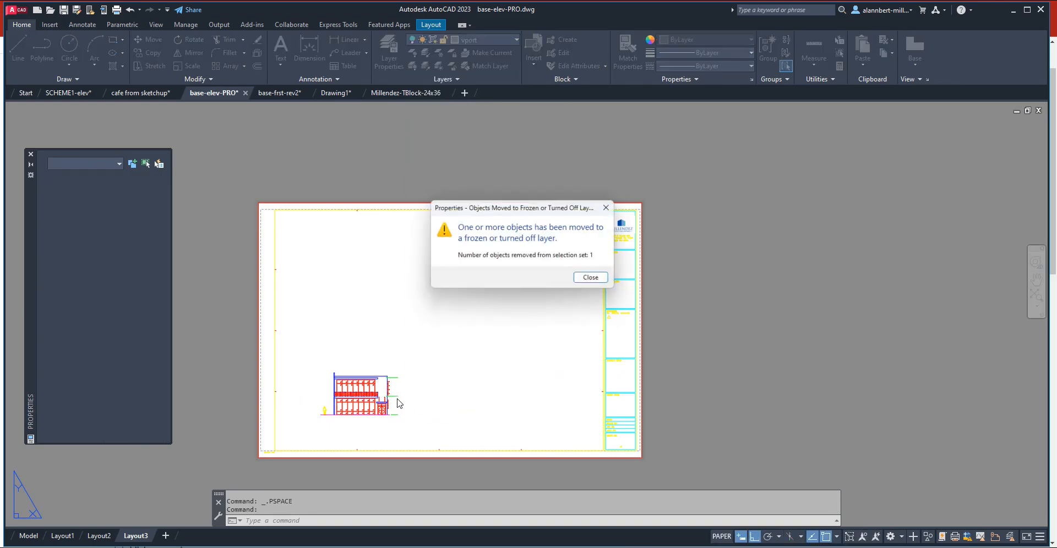
click(596, 280)
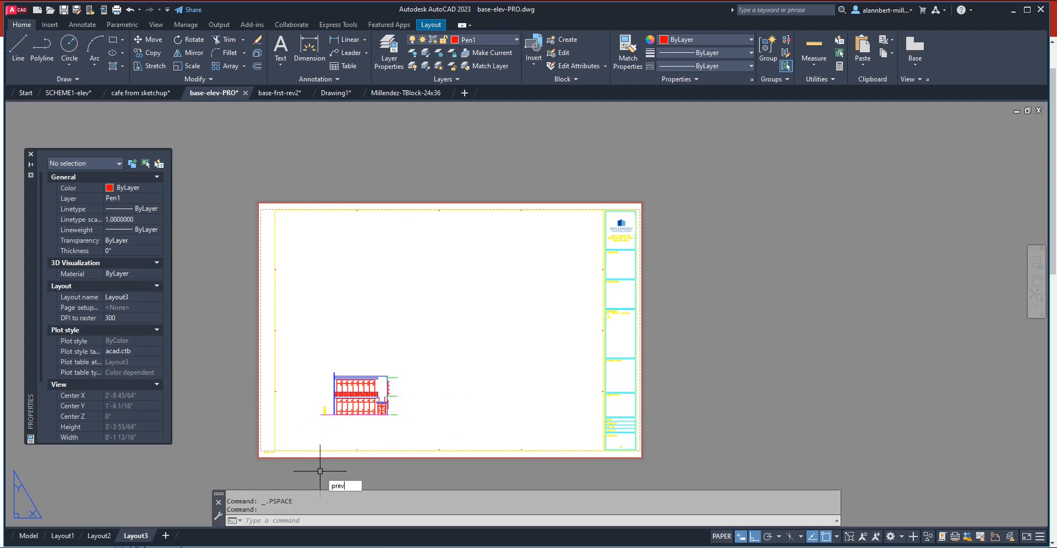
- Preview the Layout3 plot and examine the elevation's line weights up close around the entrance doors
key(Return)
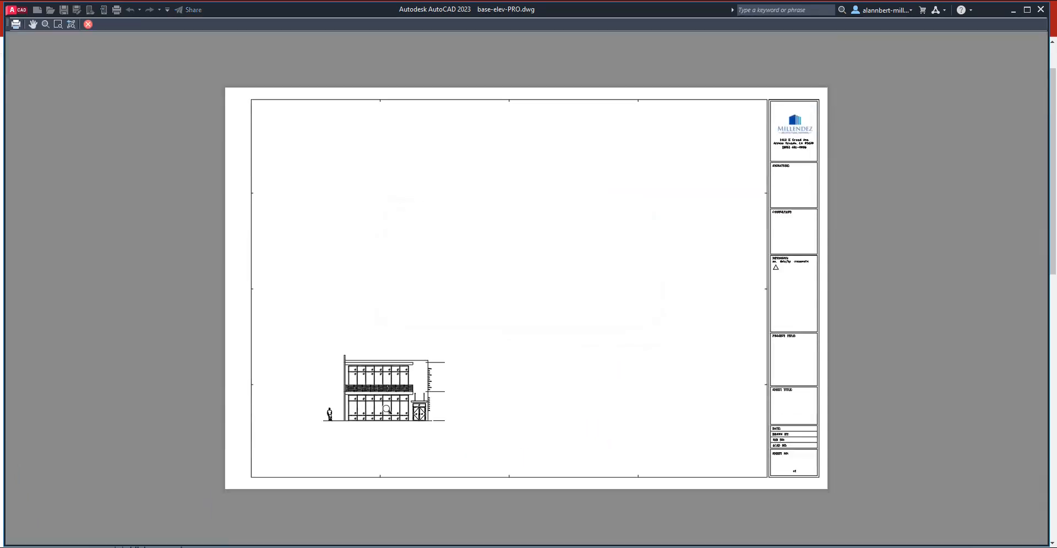
scroll(370, 414, up, 5)
scroll(370, 413, up, 4)
scroll(445, 410, down, 2)
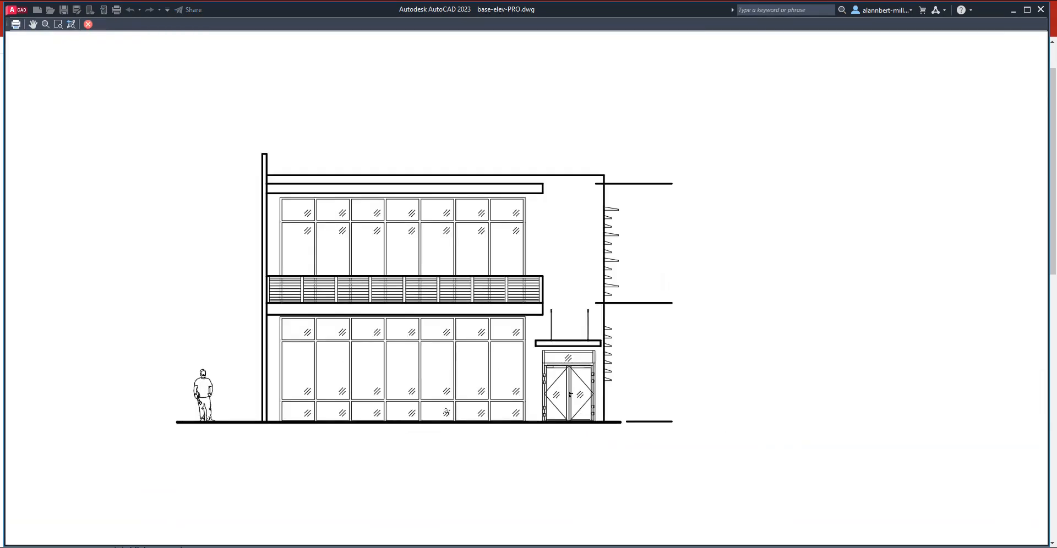
scroll(595, 378, up, 4)
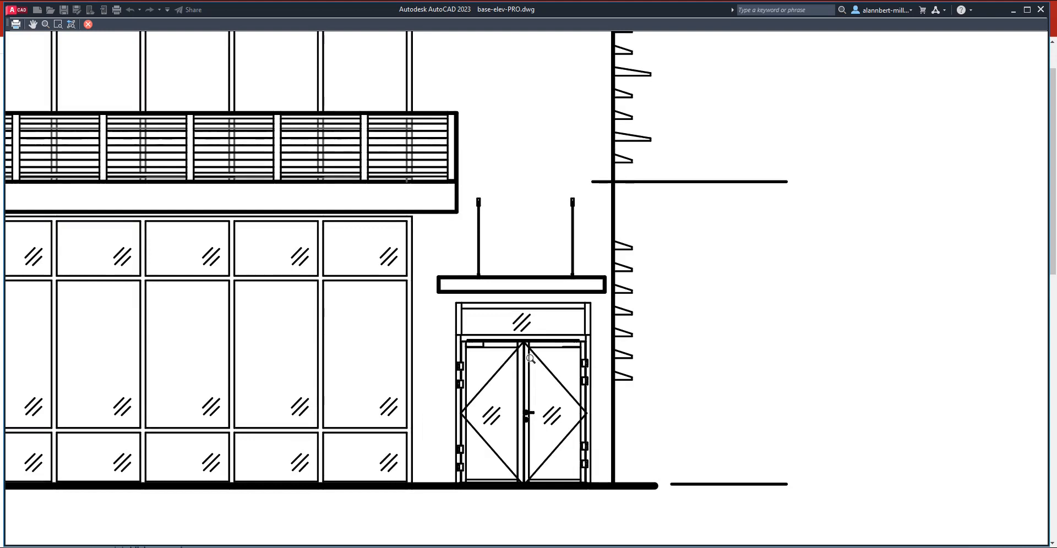
- Compare the previewed elevation's line weights close up and at full view, around the entrance canopy, doors, windows and balcony railing
scroll(530, 358, up, 2)
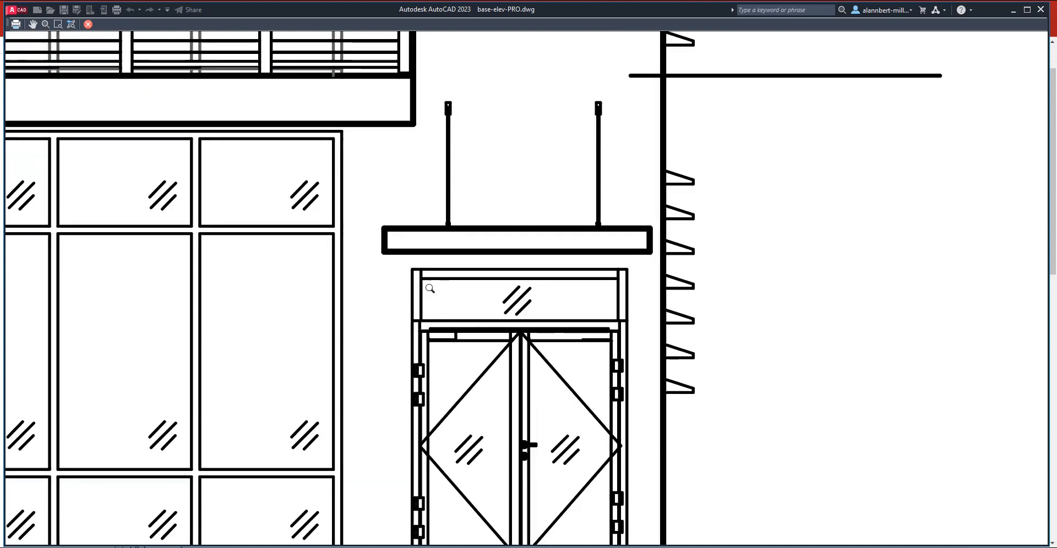
scroll(568, 308, down, 6)
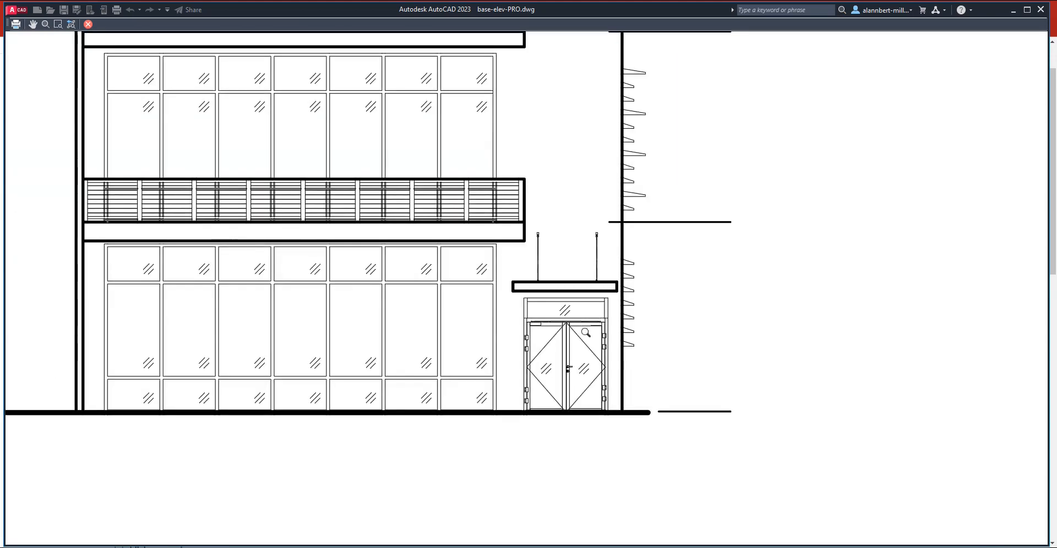
scroll(562, 336, up, 4)
scroll(533, 340, up, 2)
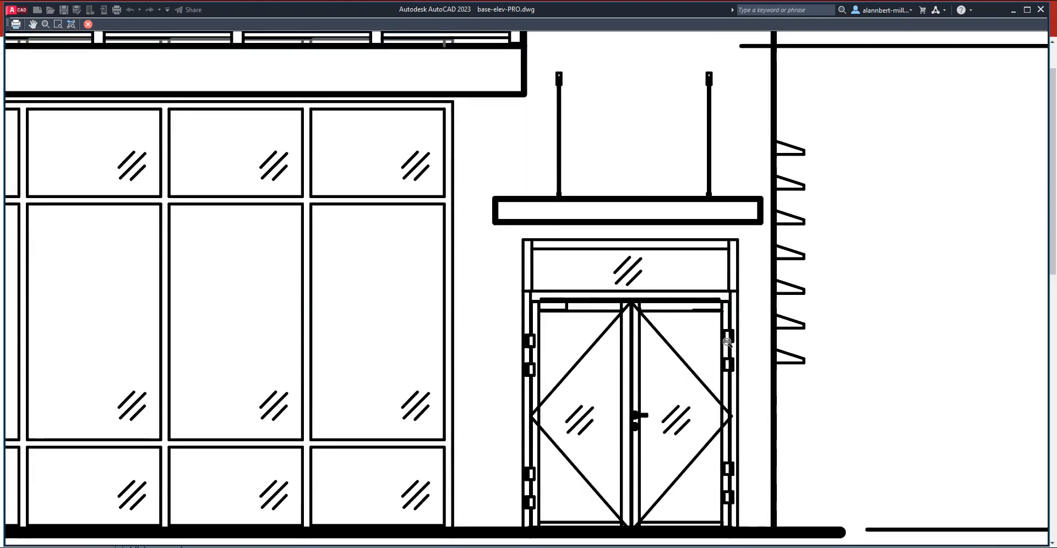
scroll(716, 370, down, 6)
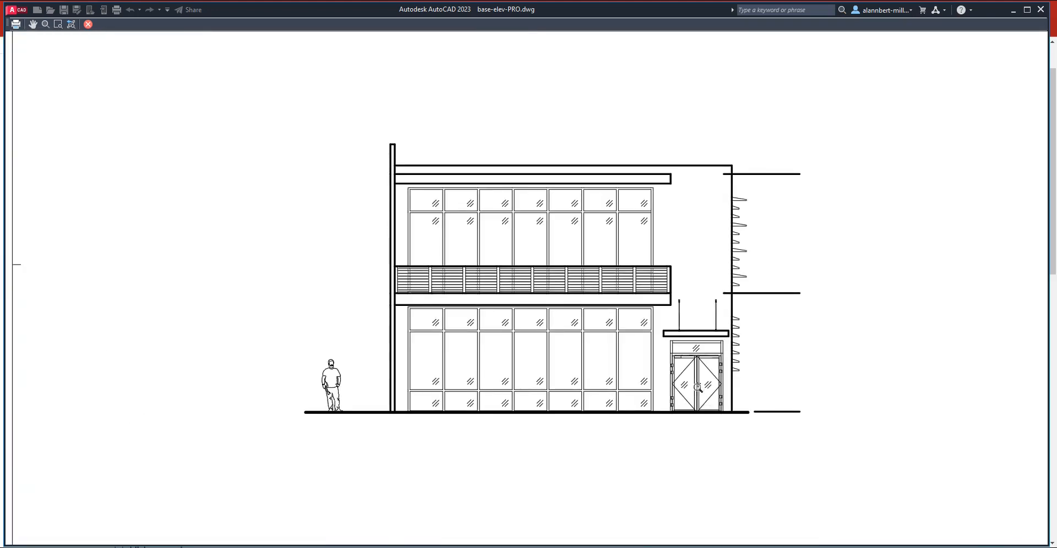
scroll(698, 388, up, 2)
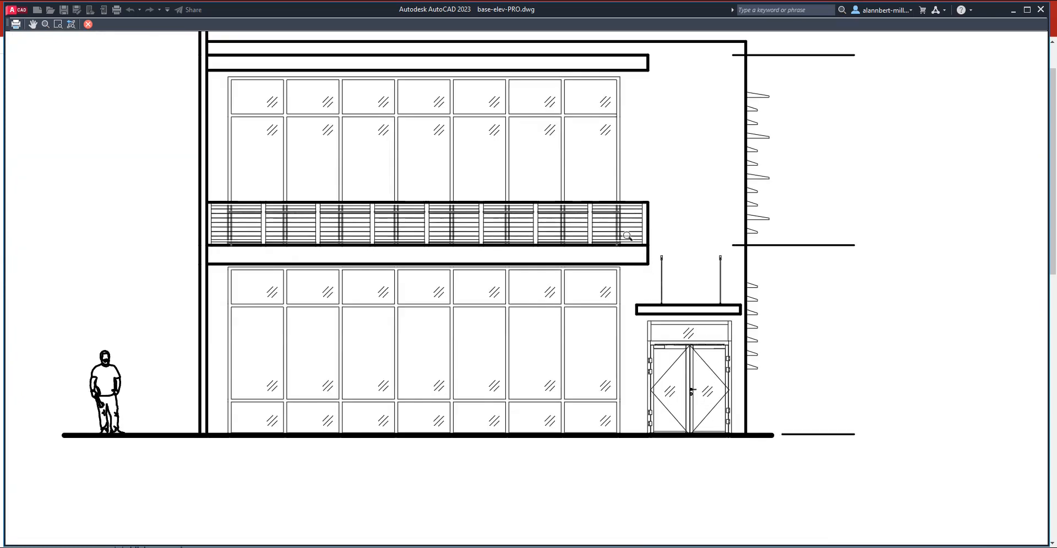
scroll(655, 265, down, 5)
scroll(655, 303, up, 9)
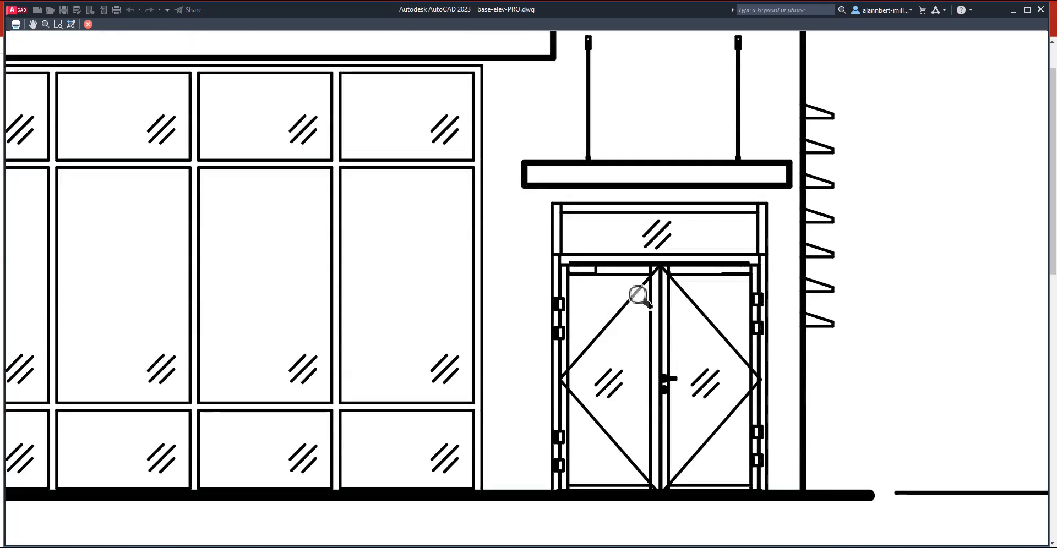
scroll(566, 268, down, 4)
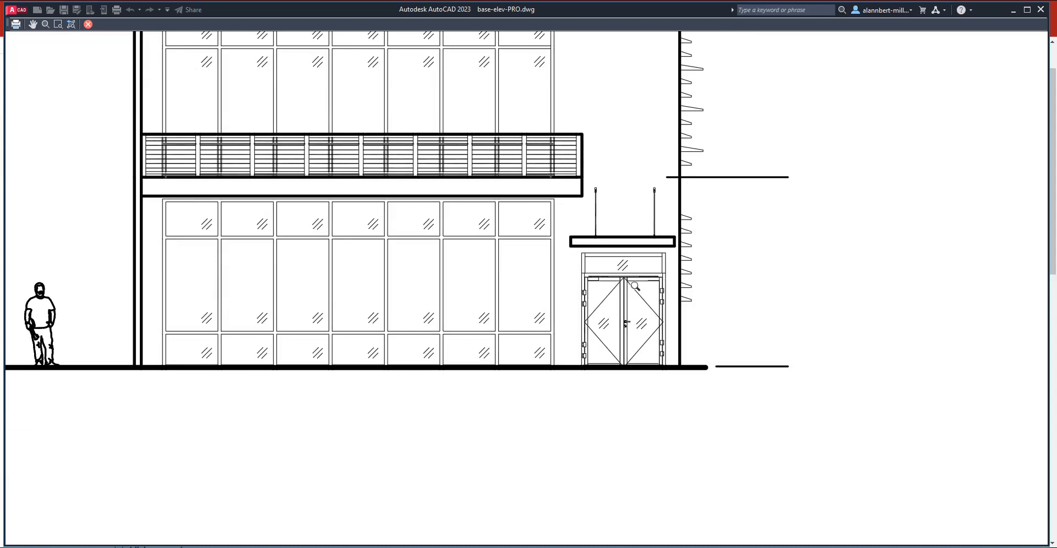
- Examine how the previewed elevation sits on the Layout3 sheet relative to the border and title block
scroll(622, 304, down, 4)
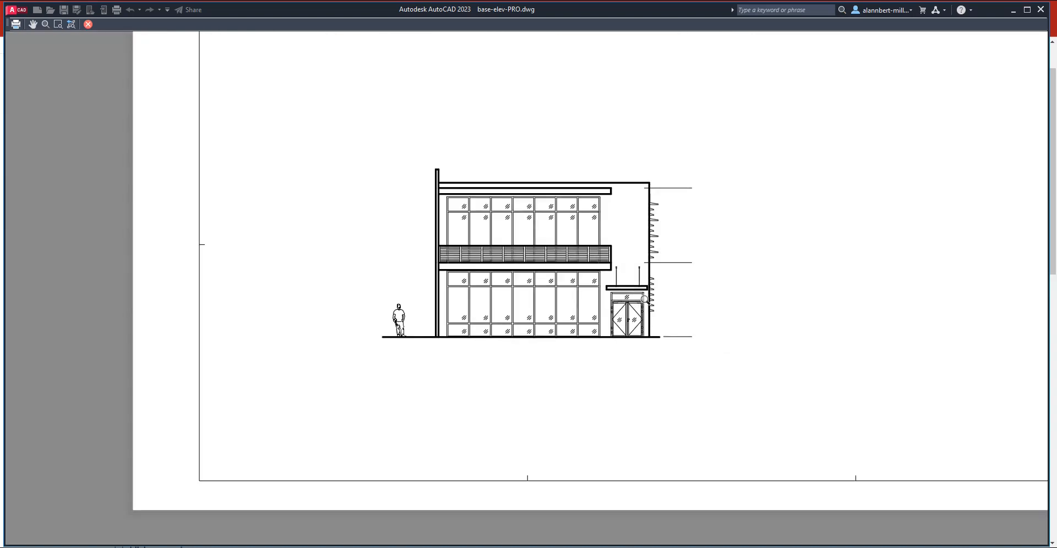
middle_drag(598, 308, 527, 359)
scroll(592, 319, up, 2)
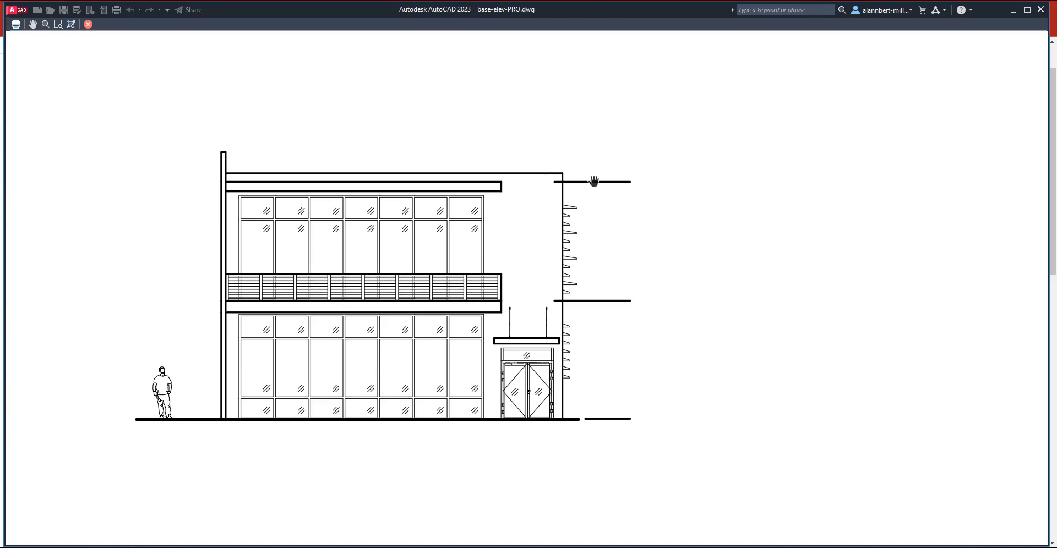
scroll(598, 207, down, 6)
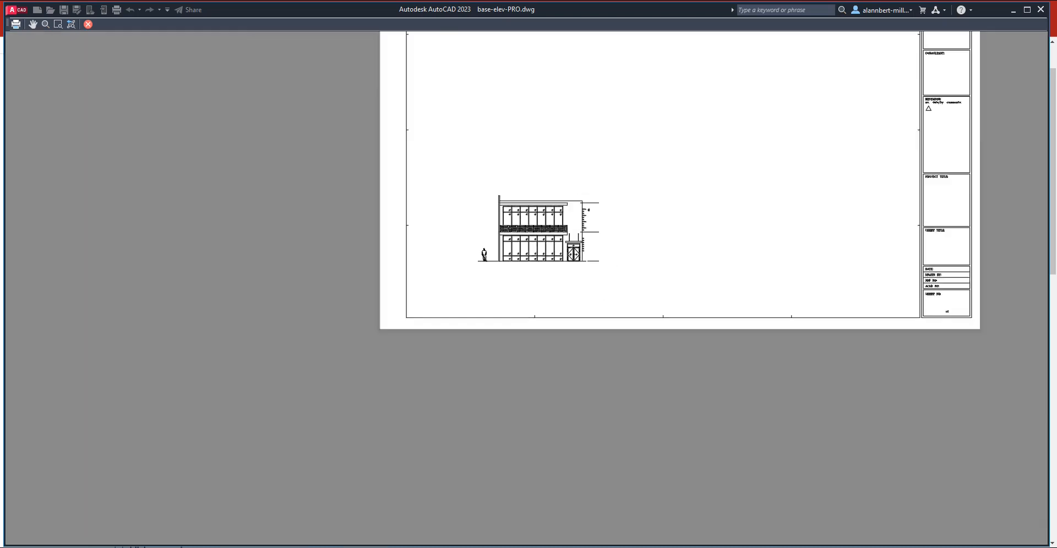
middle_drag(629, 219, 528, 318)
scroll(482, 300, up, 2)
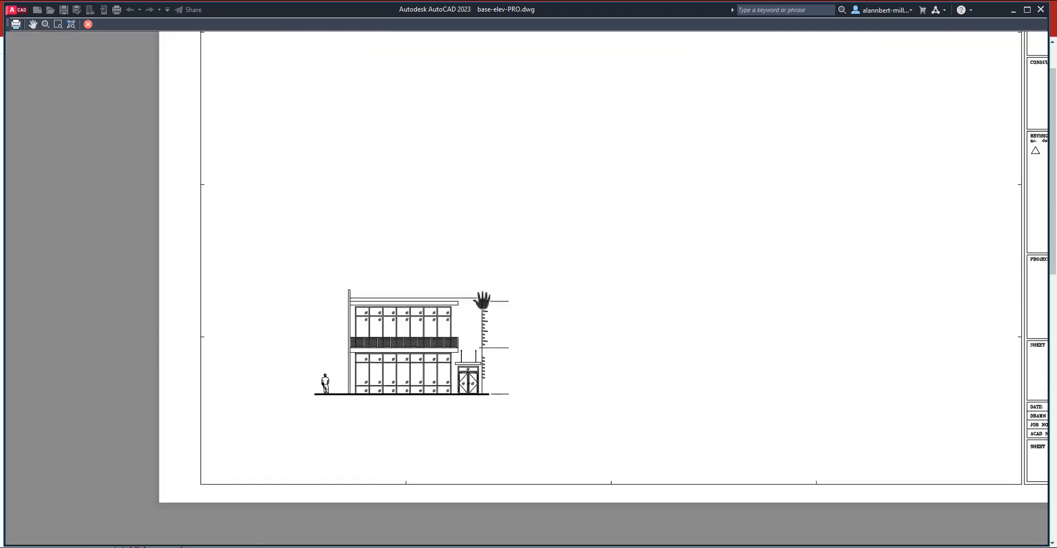
scroll(497, 319, up, 2)
scroll(496, 311, down, 2)
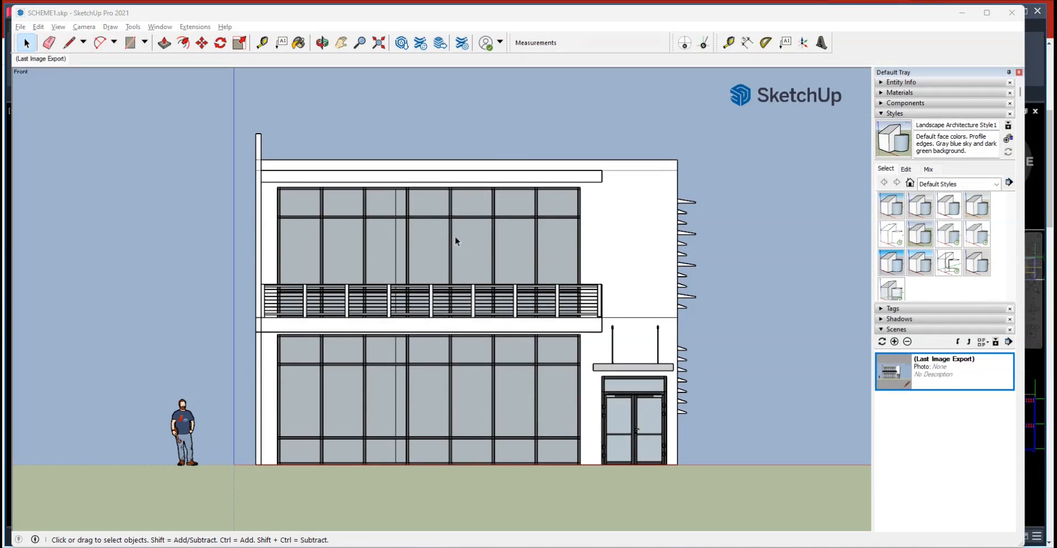
- Switch to SketchUp and view the building model from the Left and Right standard views, ending on Right
click(84, 26)
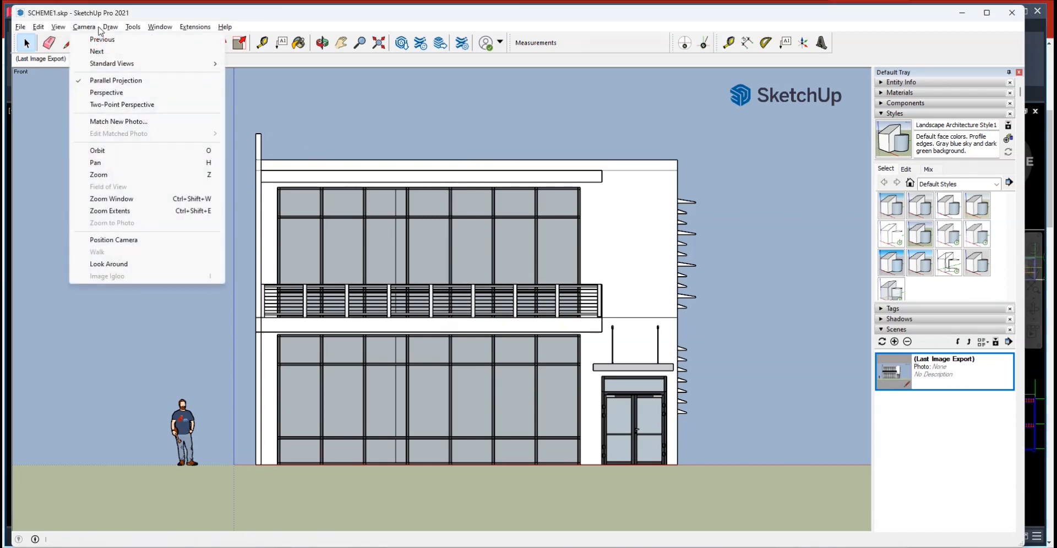
mouse_move(117, 63)
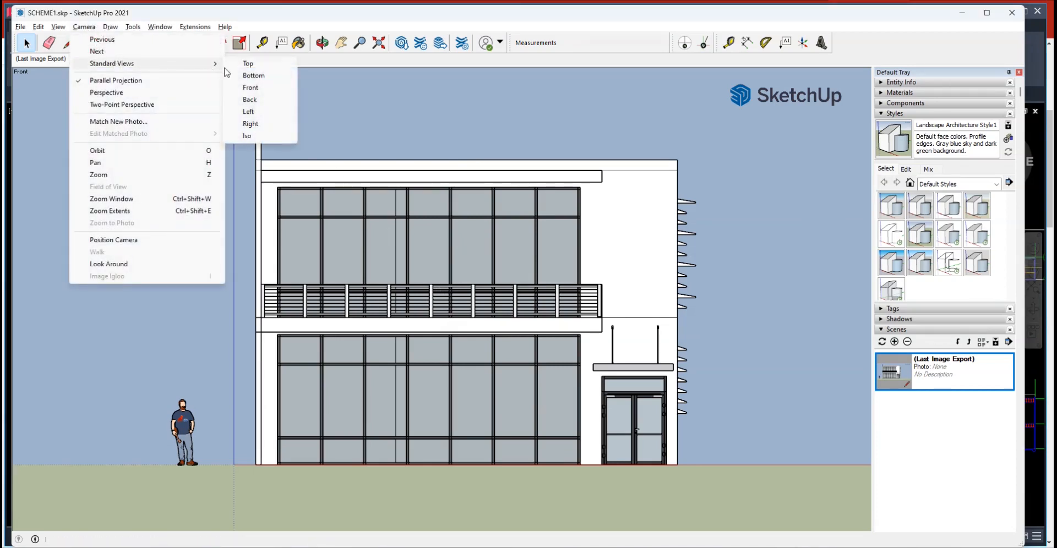
click(260, 111)
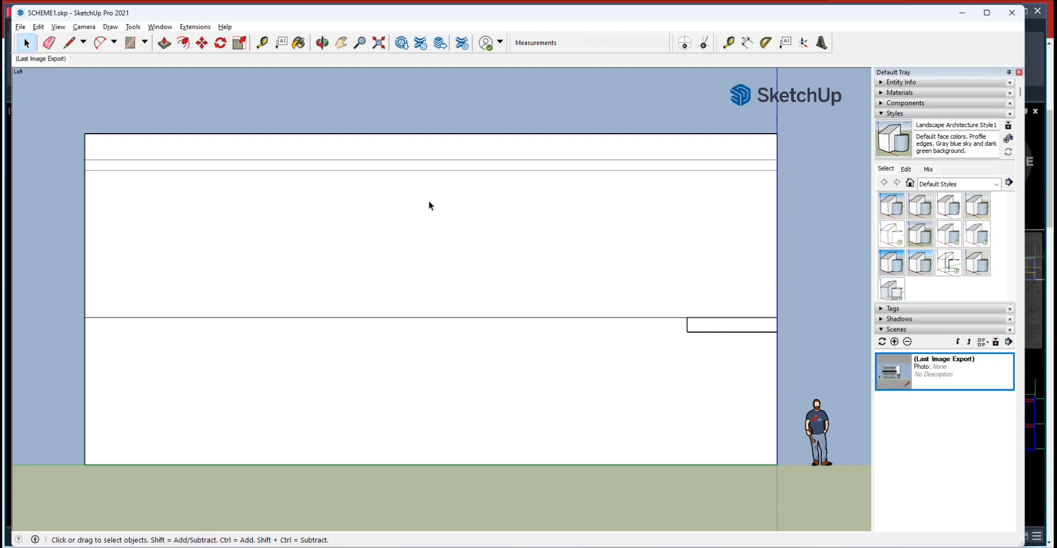
click(84, 27)
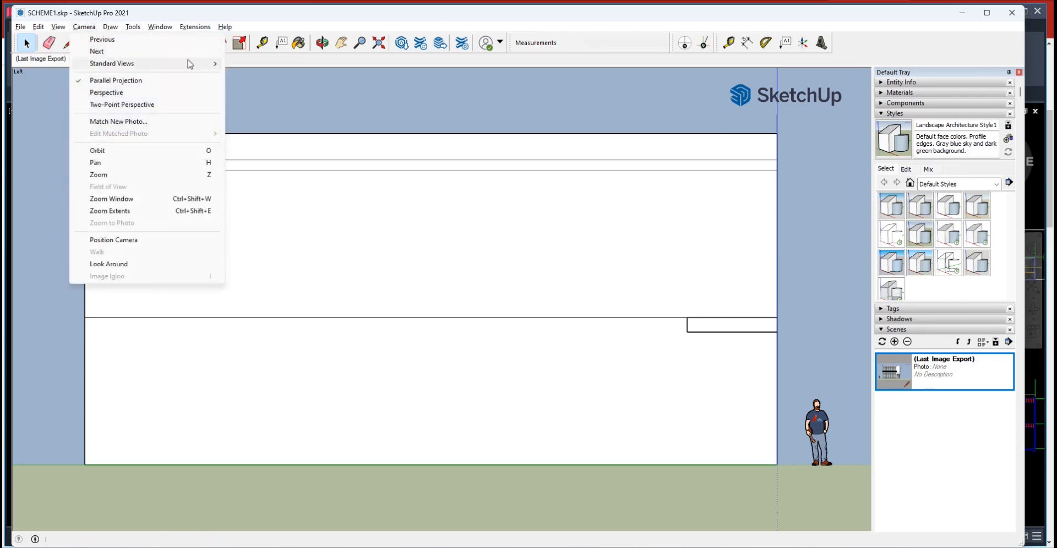
mouse_move(219, 65)
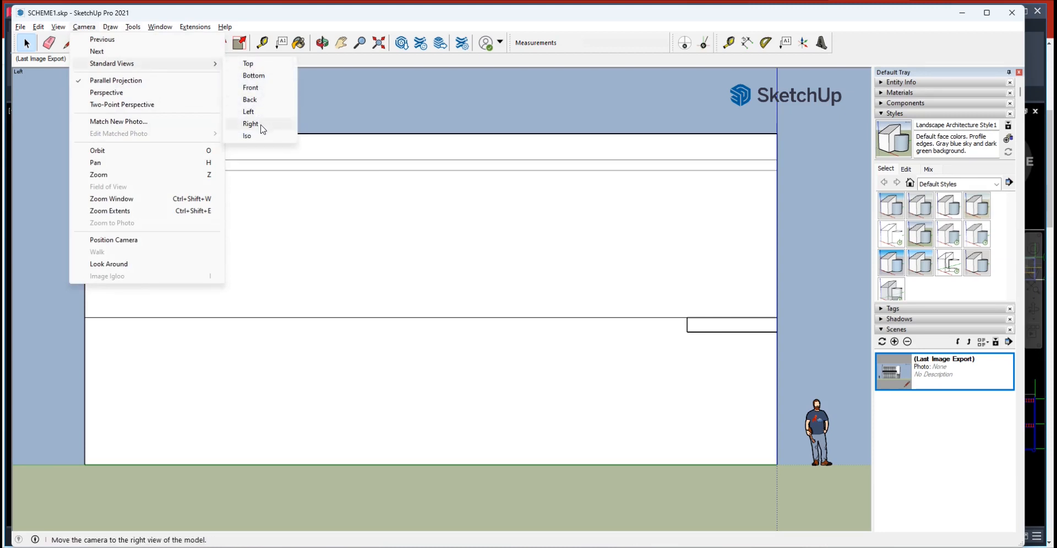
click(250, 124)
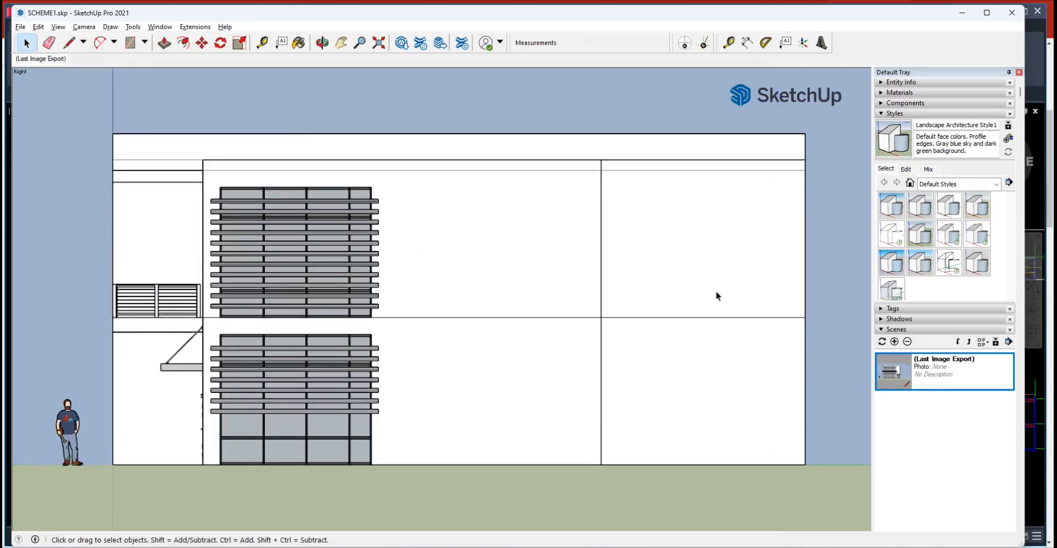
click(21, 27)
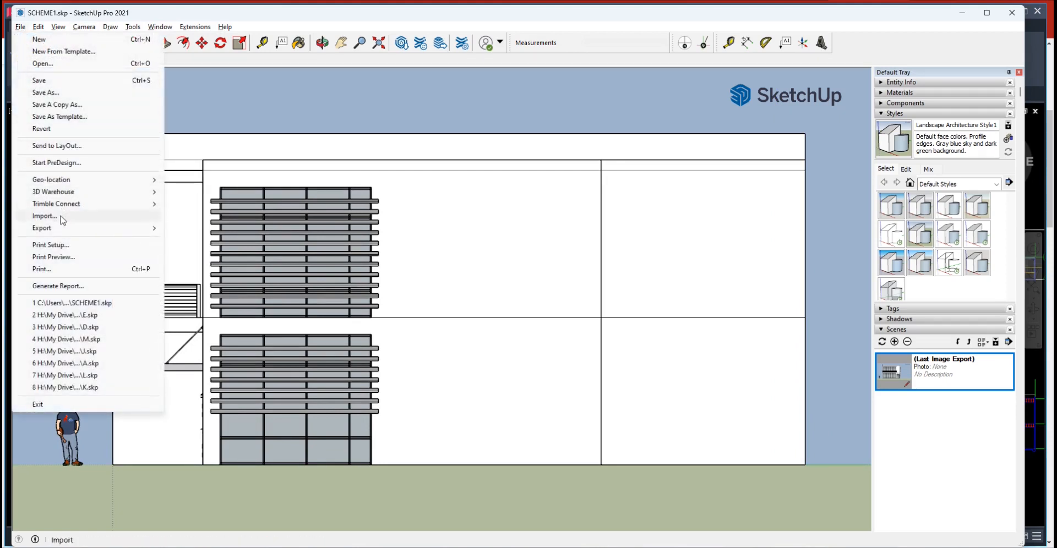
mouse_move(67, 229)
click(198, 240)
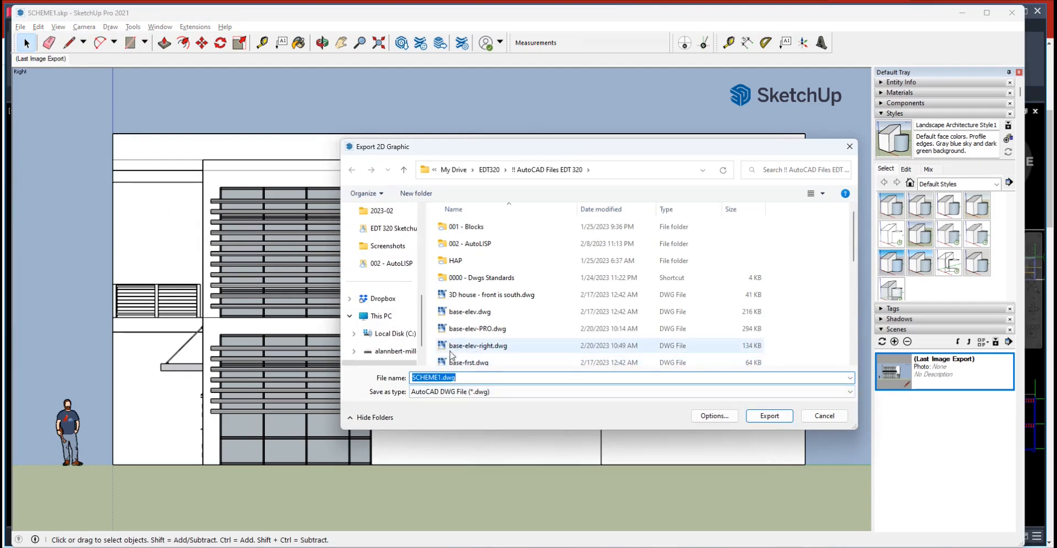
click(462, 345)
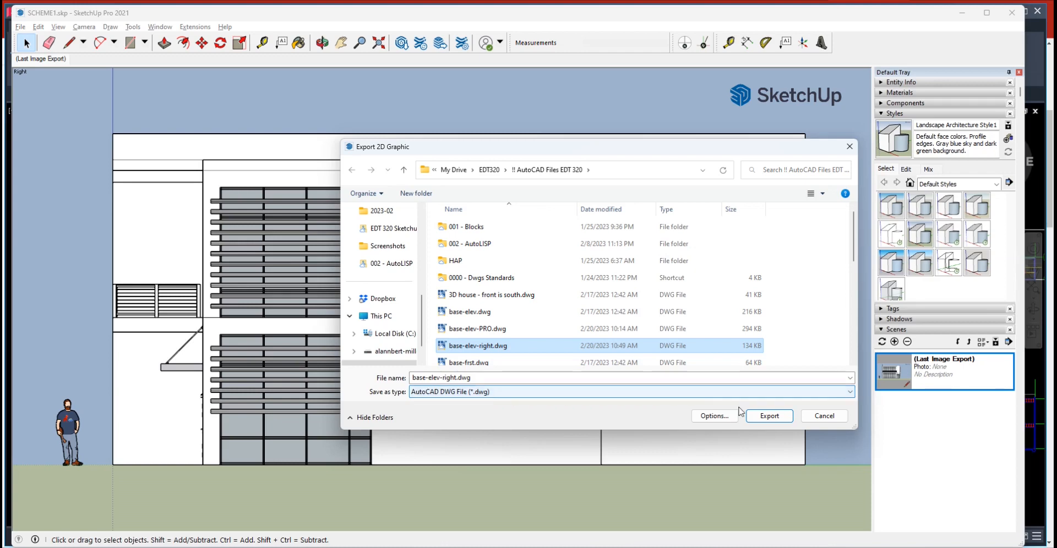
click(824, 415)
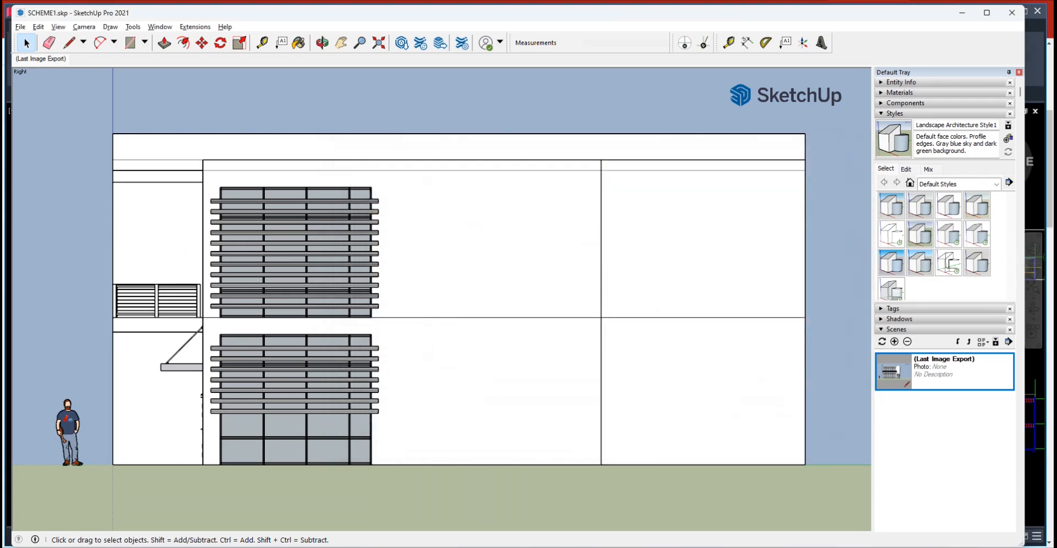
- Switch to AutoCAD and insert base-elev-right.dwg in the empty space above the existing right elevation
click(1032, 478)
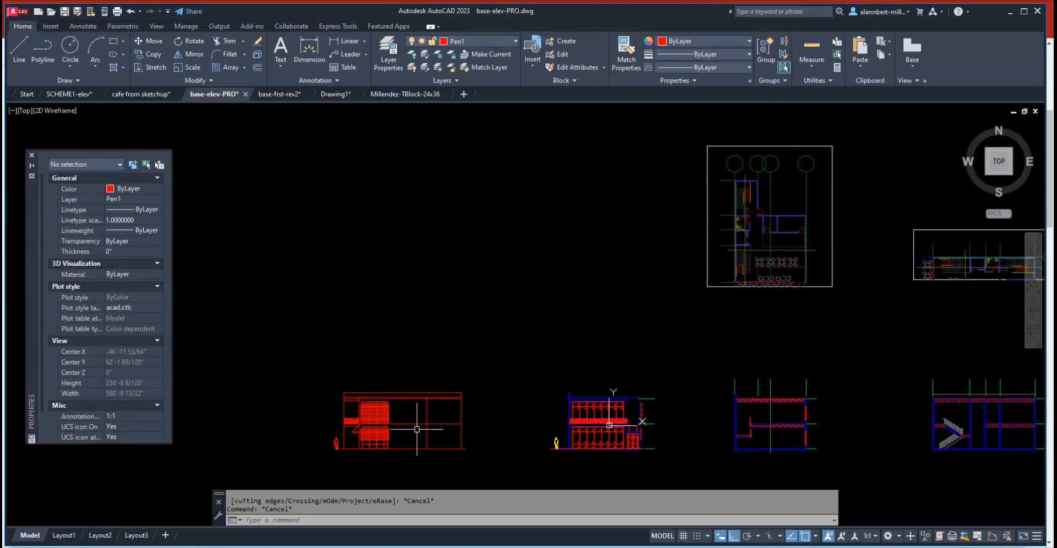
text(insert)
key(Return)
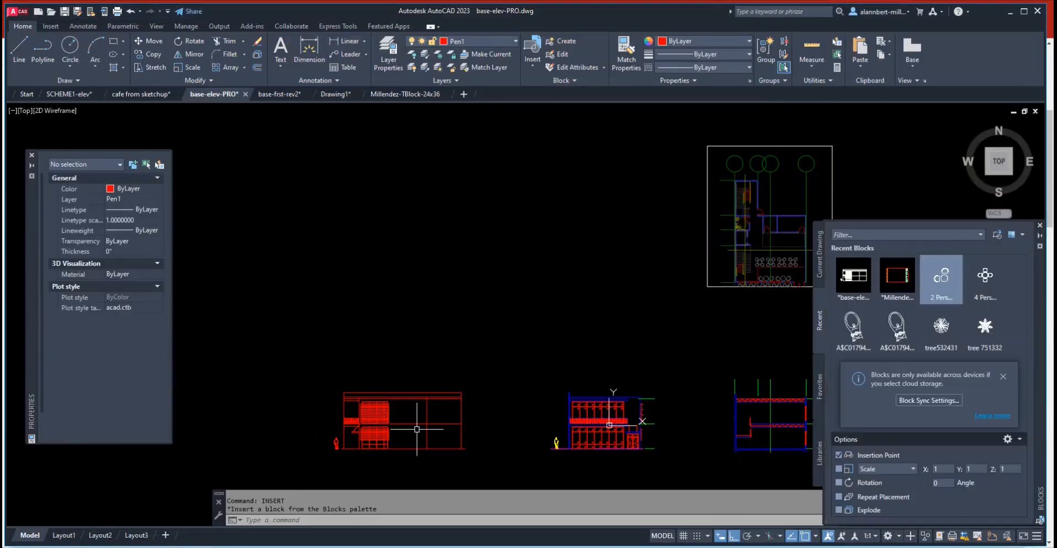
click(996, 235)
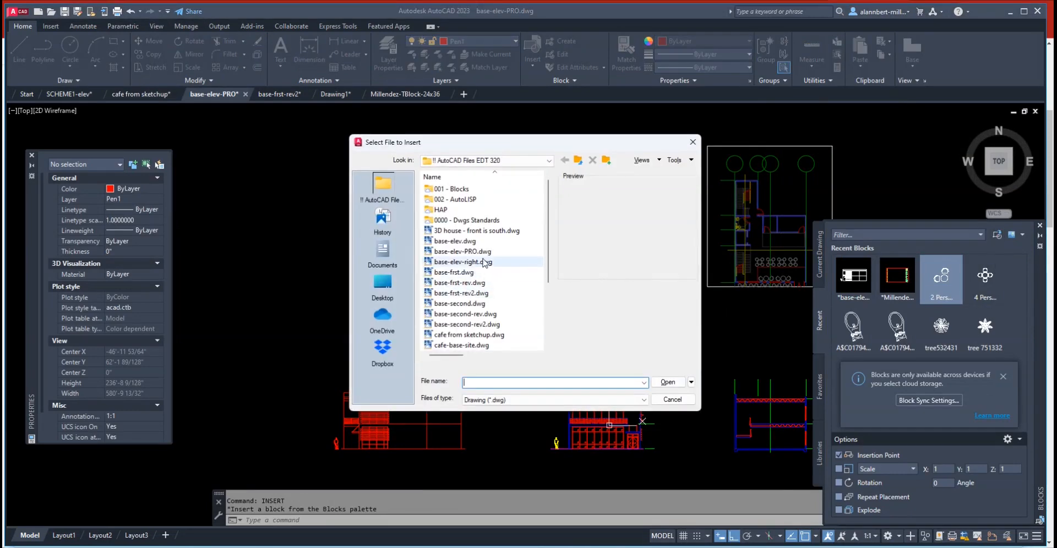
double_click(462, 262)
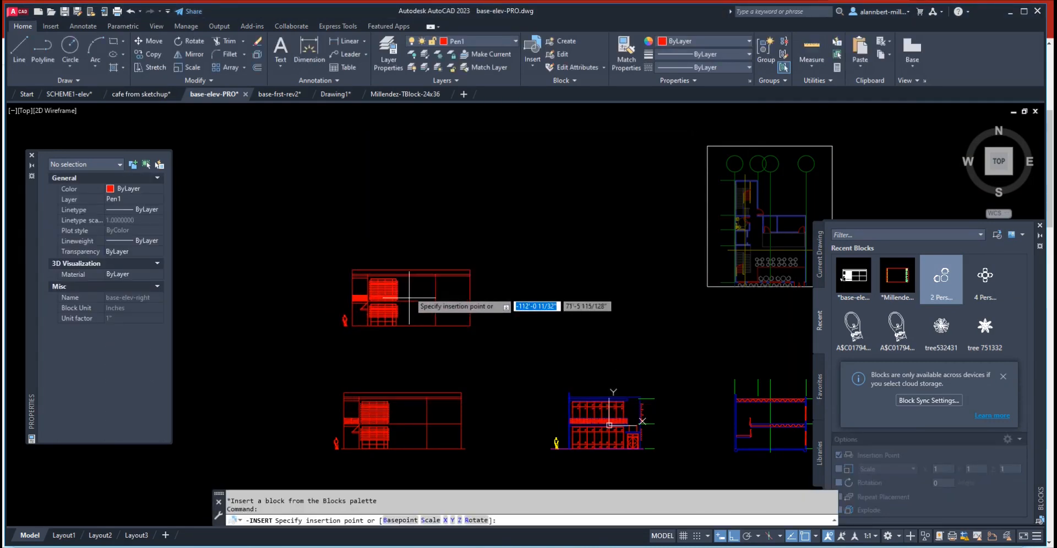
click(401, 273)
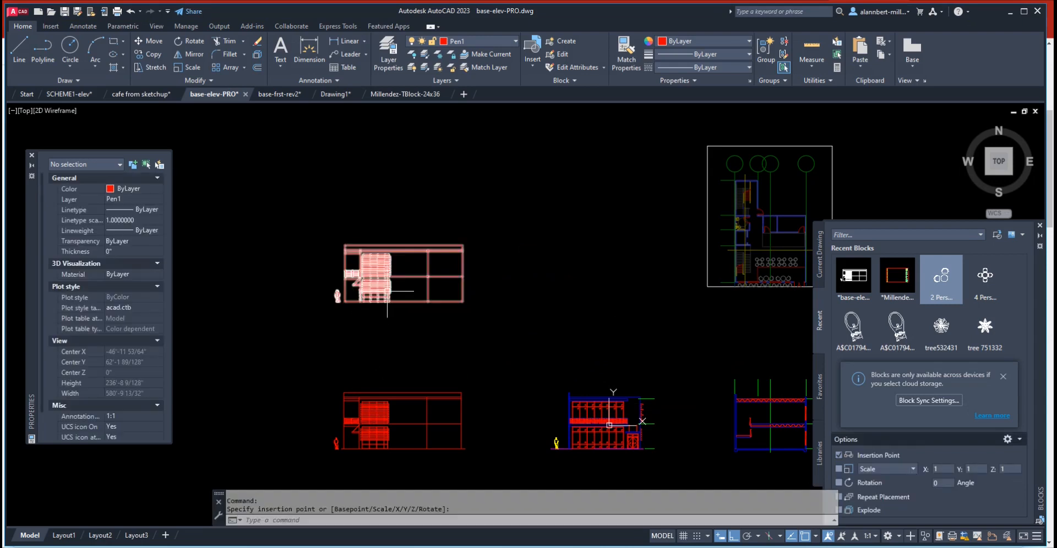
- Explode the inserted right elevation block into separate objects
click(387, 291)
key(Escape)
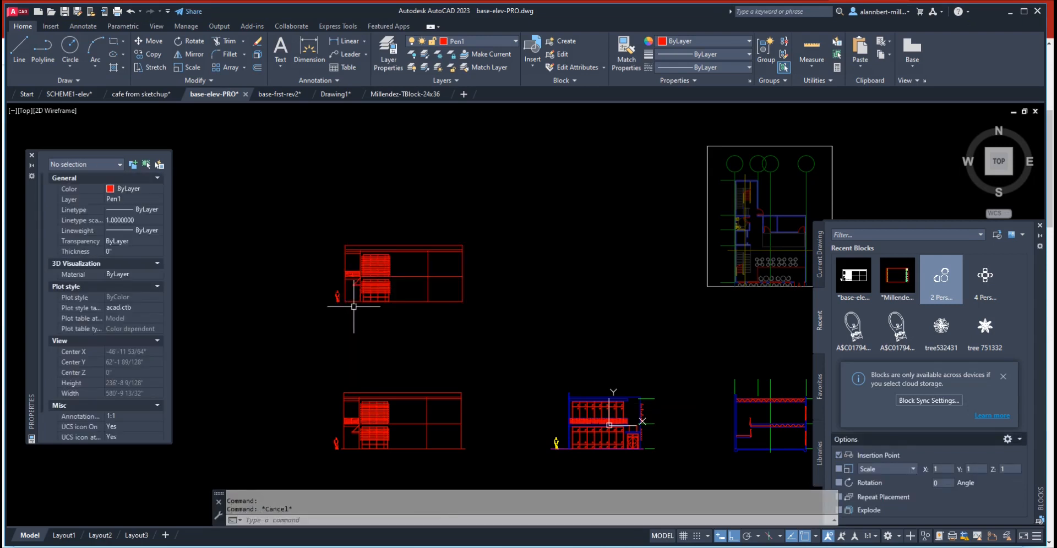
key(Return)
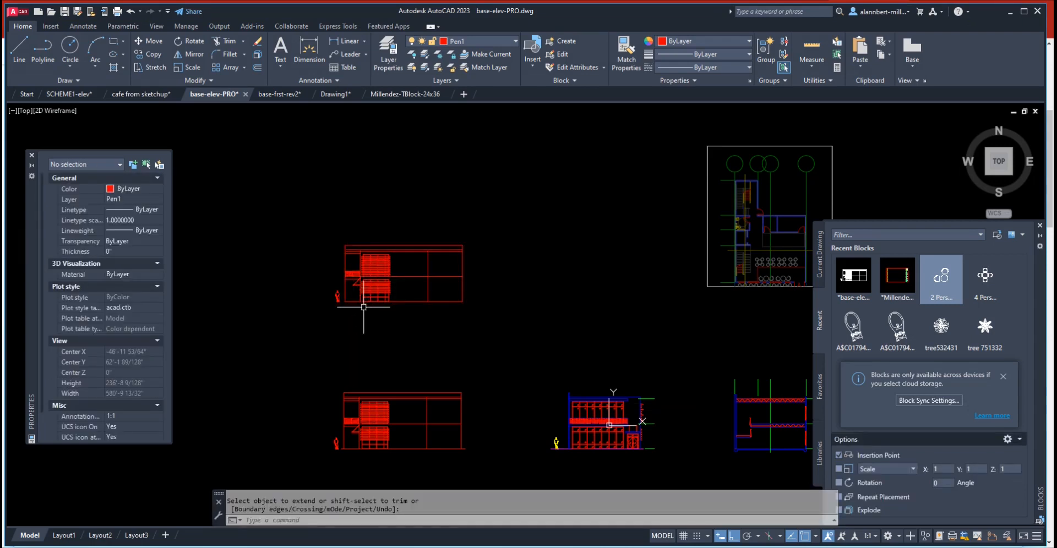
click(370, 306)
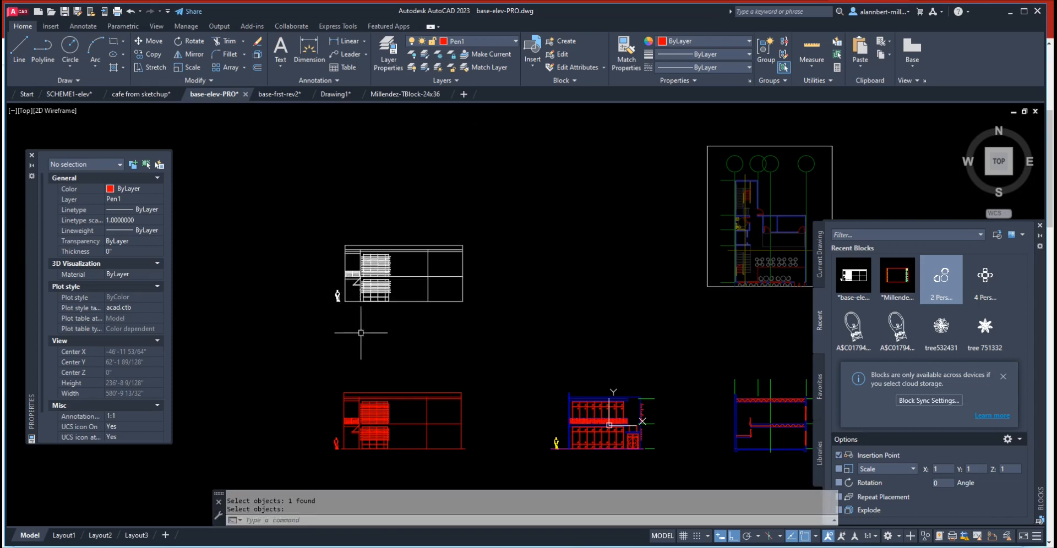
- Select all the lines of the exploded upper right elevation and erase them
click(329, 311)
click(494, 220)
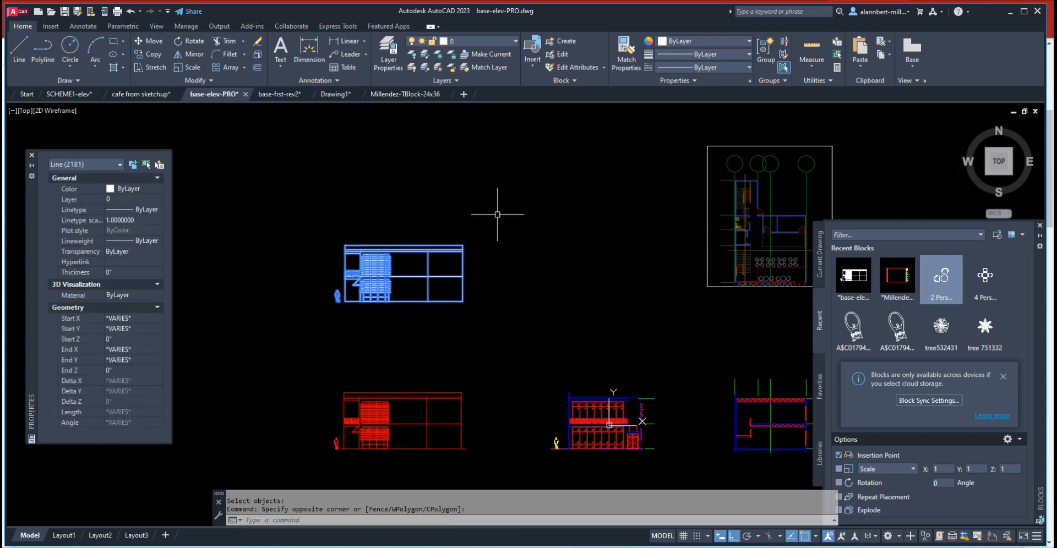
key(Delete)
- Examine the existing right elevation and the floor plan's rear rooms and doors, returning to the two elevations
scroll(418, 413, up, 4)
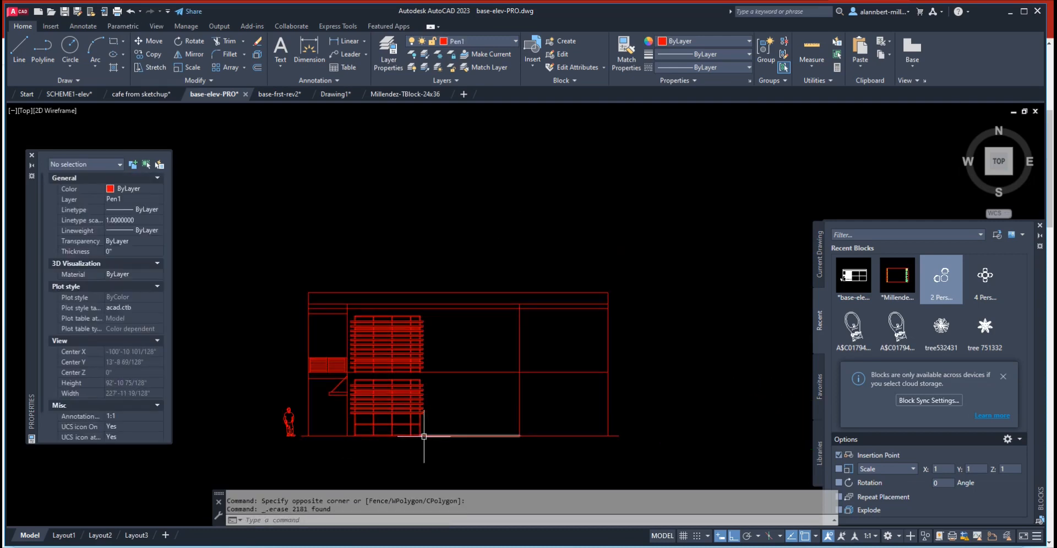
scroll(484, 369, down, 4)
middle_drag(577, 310, 340, 343)
scroll(597, 202, up, 5)
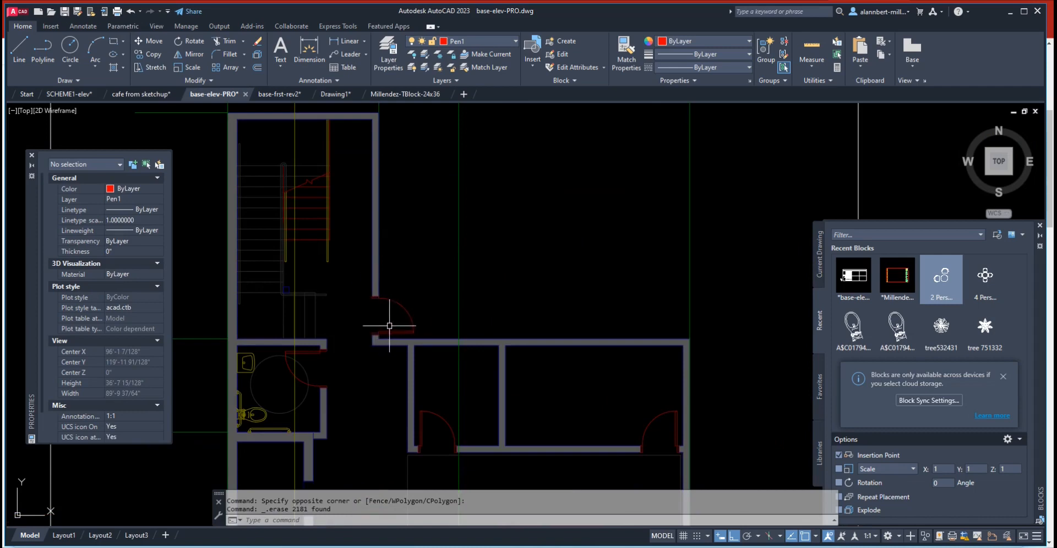
scroll(390, 326, down, 6)
middle_drag(335, 379, 633, 267)
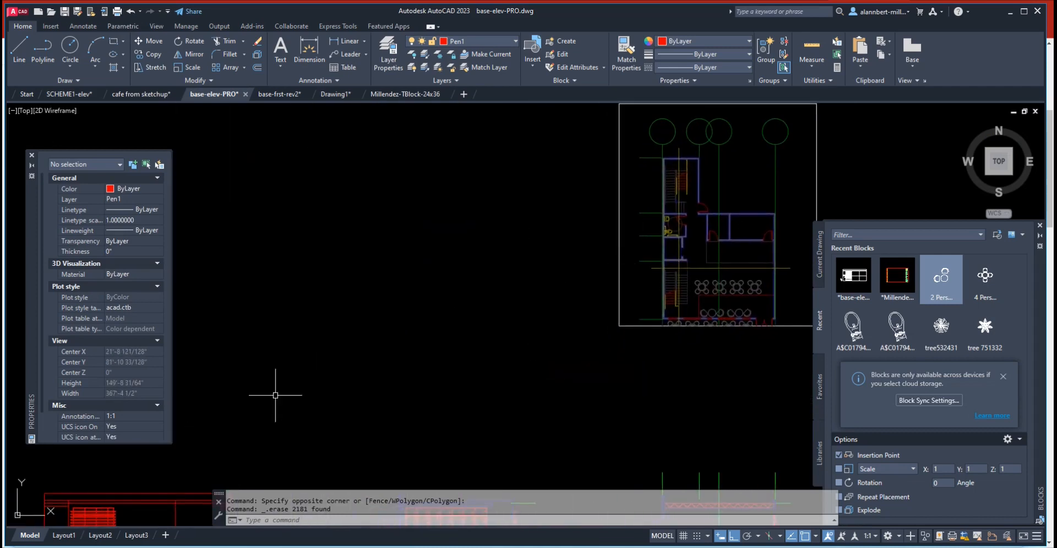
middle_drag(275, 395, 514, 217)
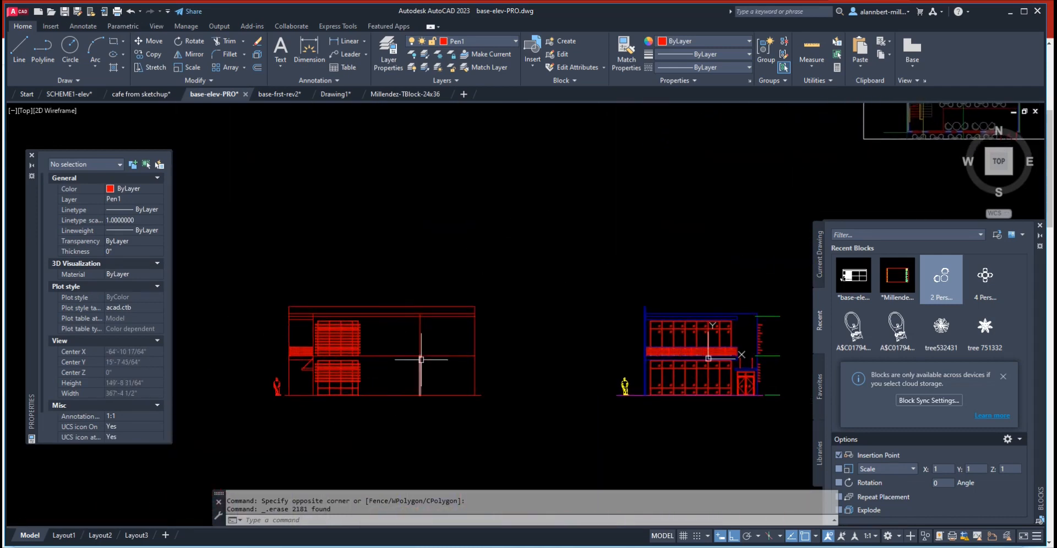
- Check the rear exterior door's location on the floor plan, returning to the red right elevation
scroll(586, 300, down, 6)
middle_drag(587, 300, 488, 350)
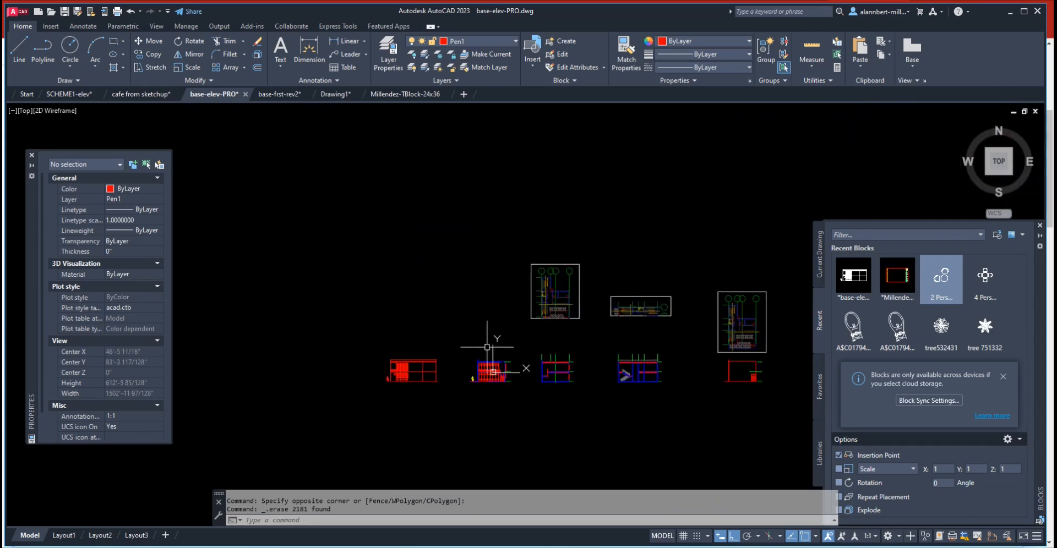
scroll(547, 289, up, 10)
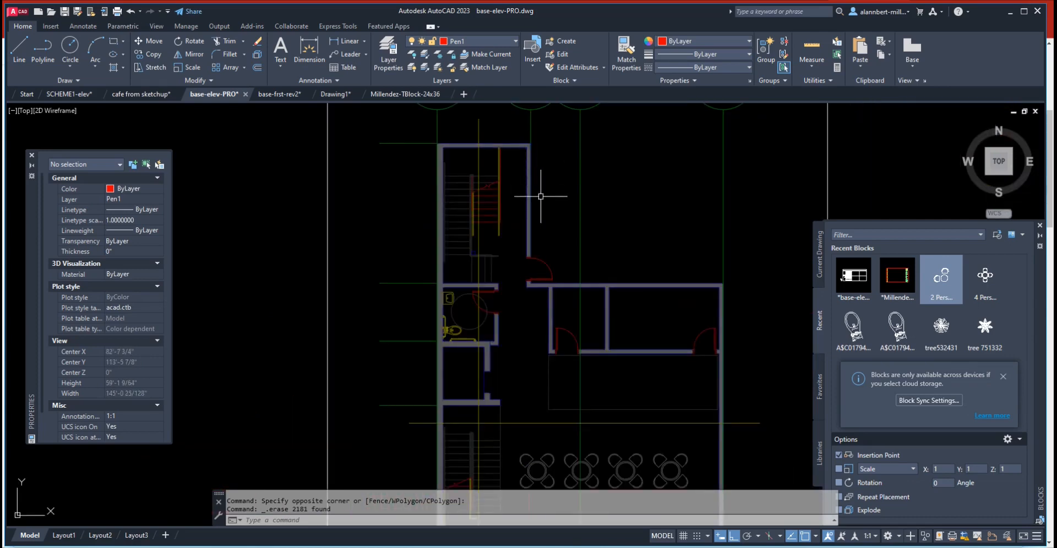
scroll(518, 334, down, 10)
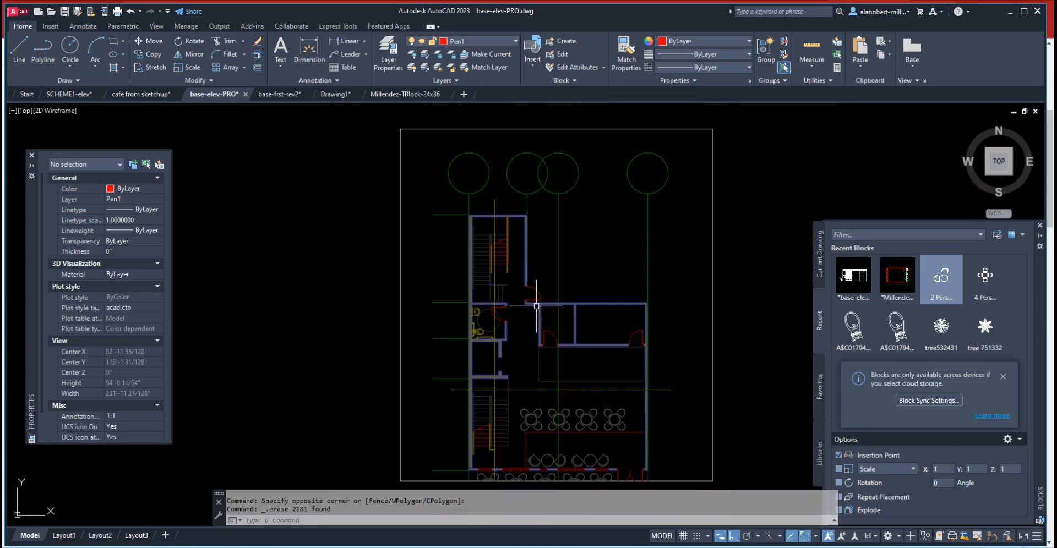
middle_drag(273, 360, 527, 307)
scroll(468, 355, up, 15)
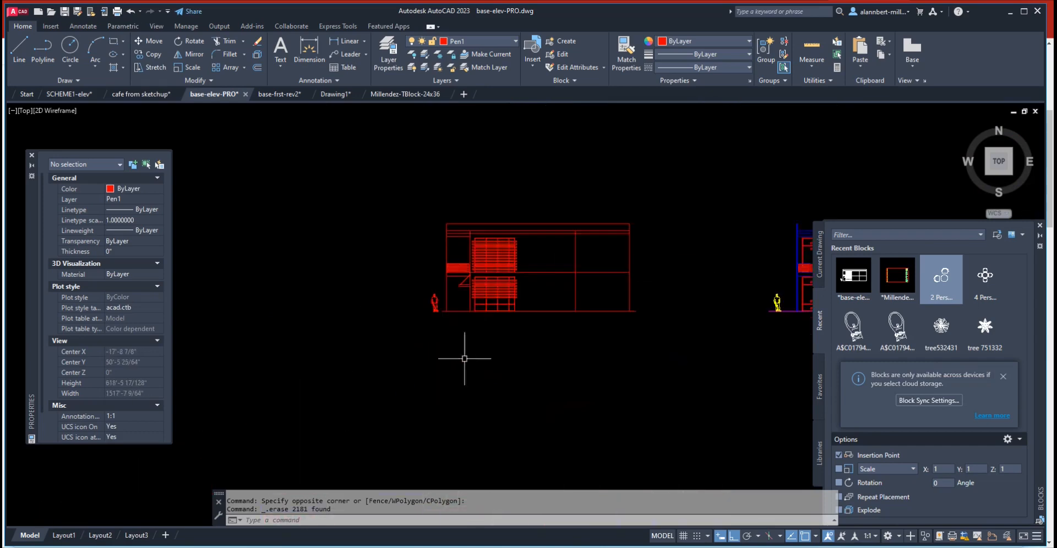
- Offset the ground-floor vertical line of the right elevation's rear bay 4 inches to the right to locate the door frame
scroll(495, 346, up, 3)
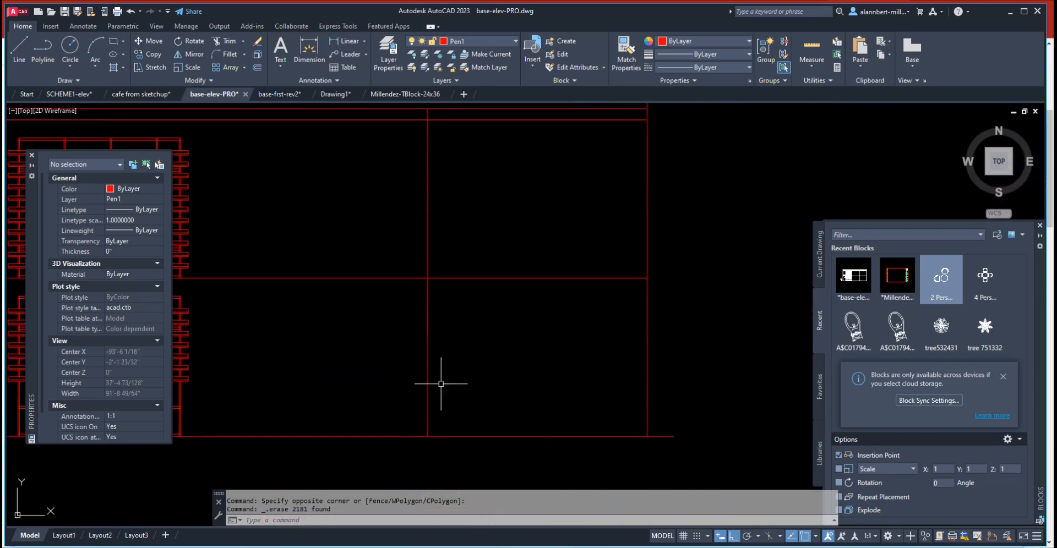
text(o)
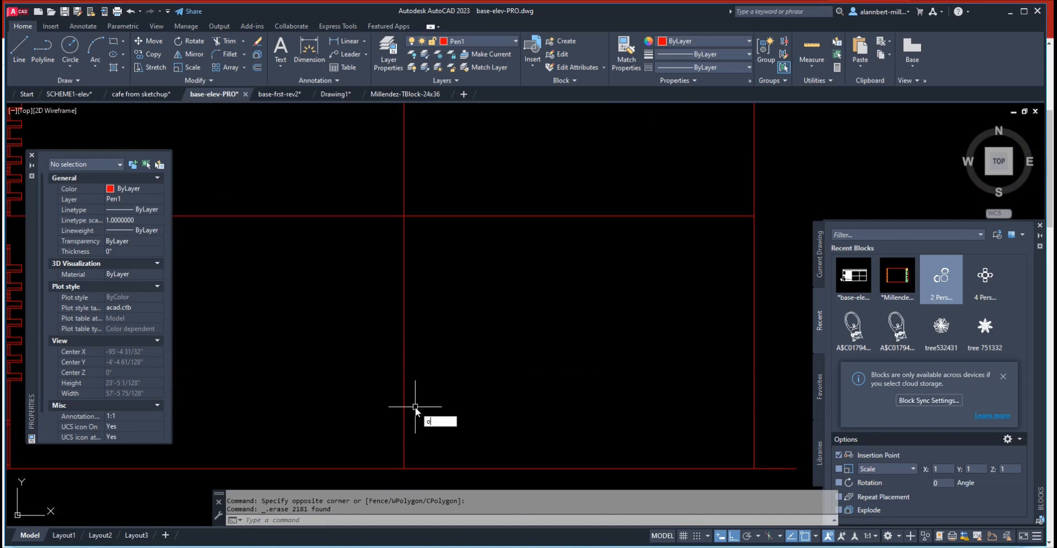
key(Return)
text(4)
key(Return)
click(404, 400)
click(425, 400)
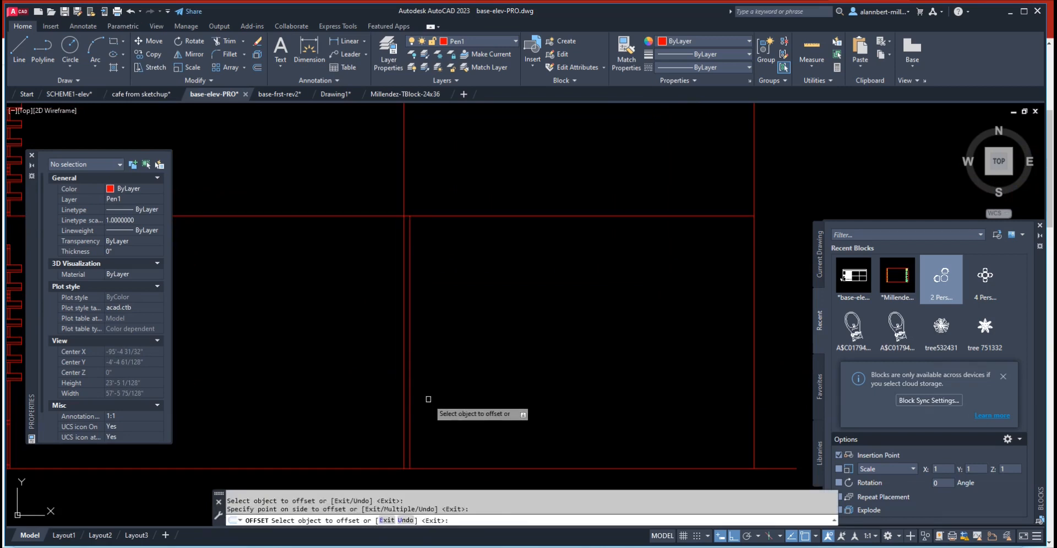
key(Return)
- Offset the ground line 7' upward in the rear bay to set the door head height
text(o)
key(Return)
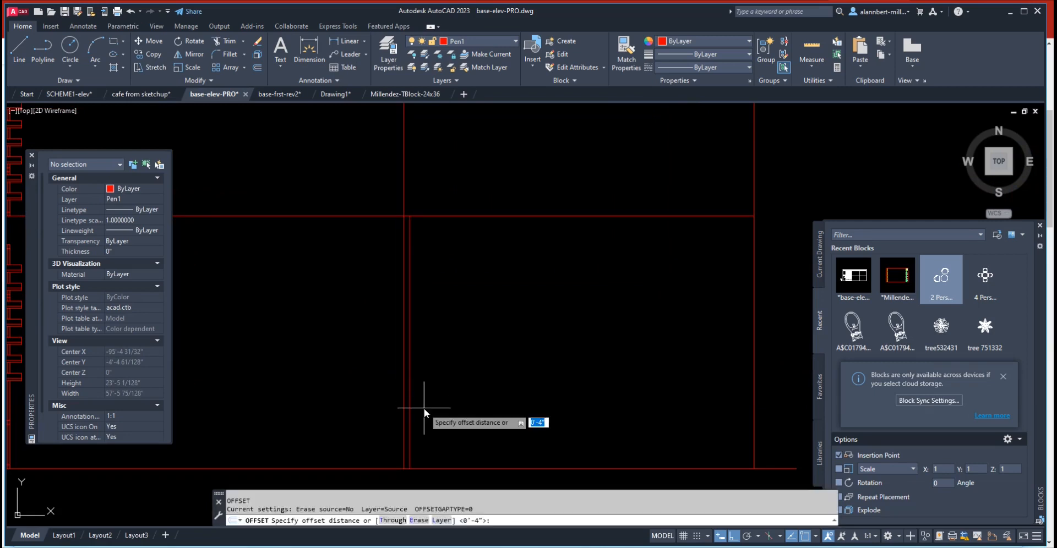
text(7')
key(Return)
click(444, 468)
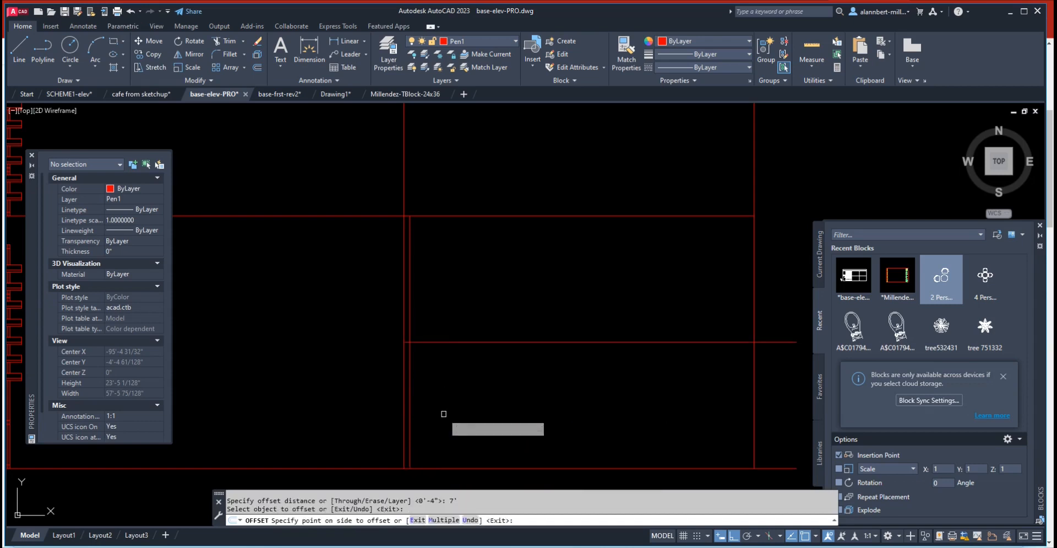
click(444, 421)
key(Return)
text(f)
key(Return)
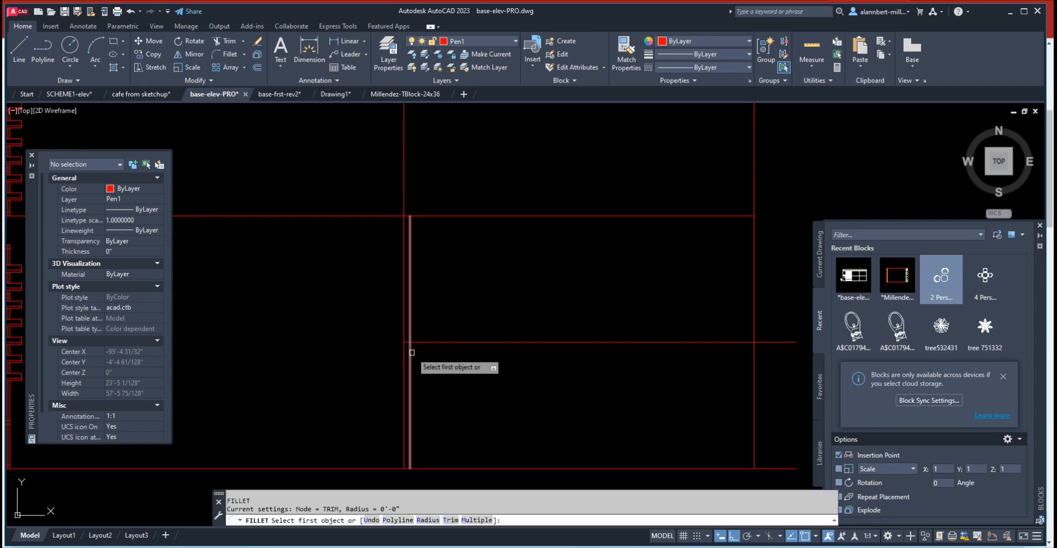
click(411, 354)
key(Escape)
- Offset the door frame's outer left line 1.5 inches to the right to form the jamb thickness
text(o)
key(Return)
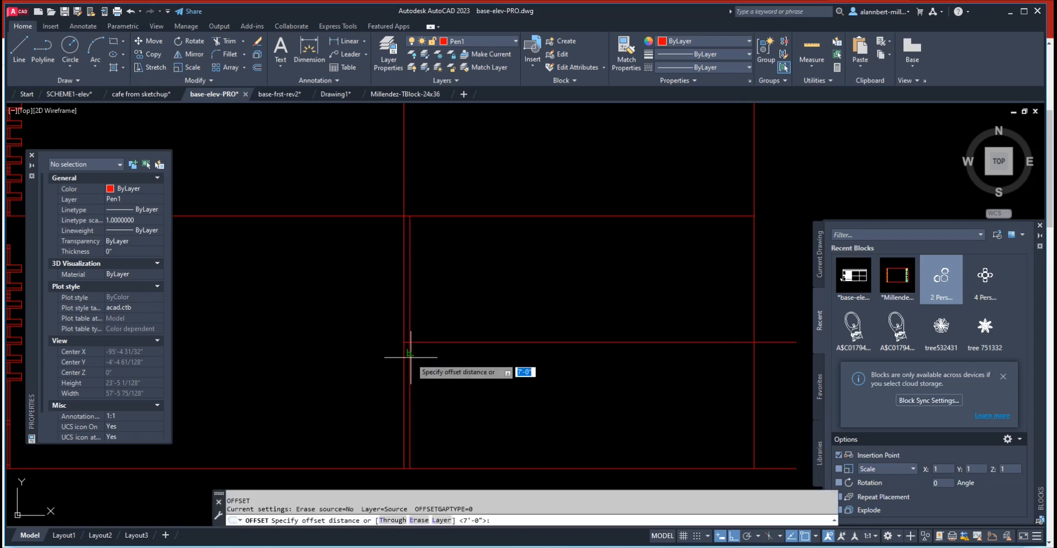
text(1.5)
key(Return)
click(410, 356)
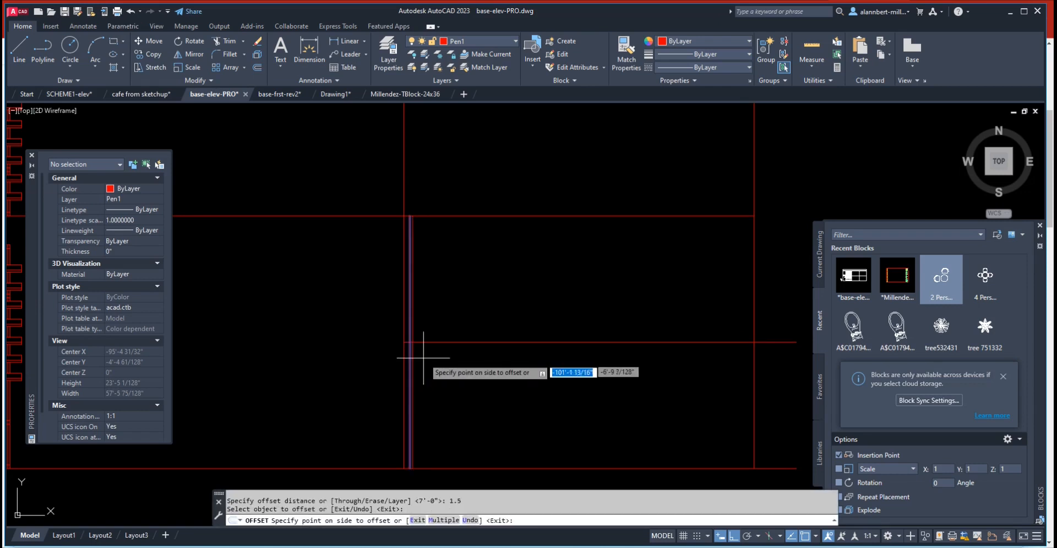
click(427, 359)
key(Return)
- Offset the inner left jamb line 36 inches to the right to set the door's width
key(Return)
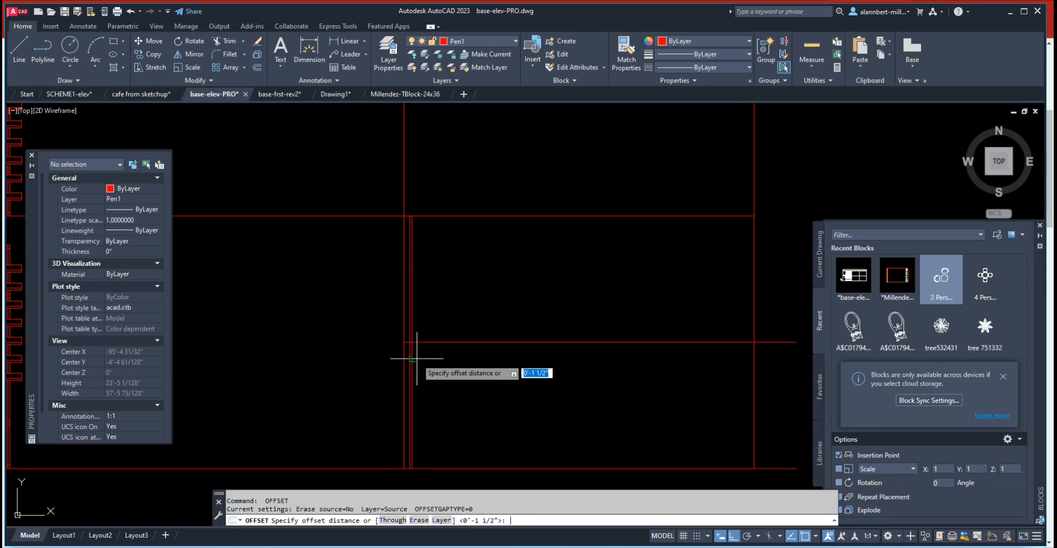
text(36)
key(Return)
click(411, 358)
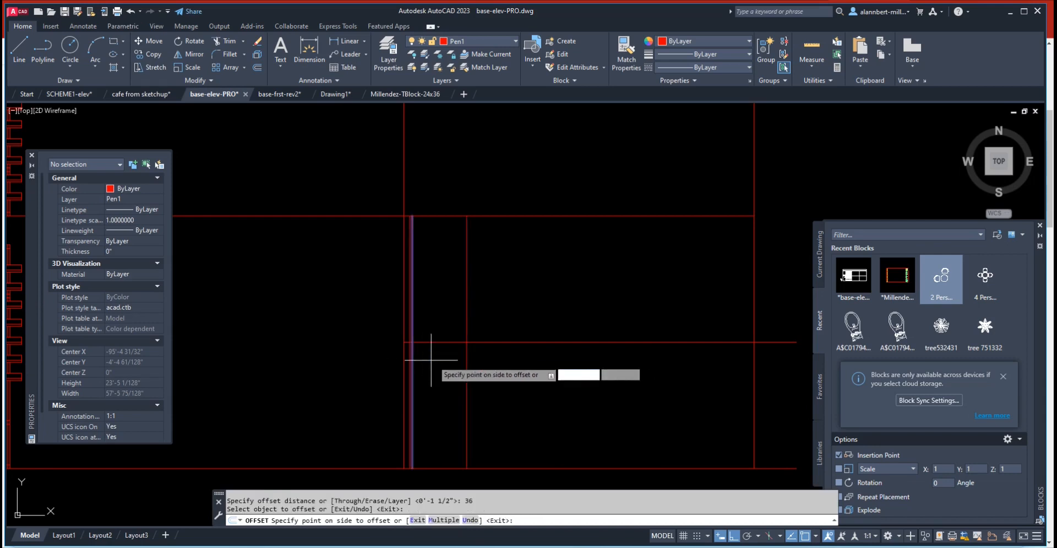
click(440, 361)
key(Return)
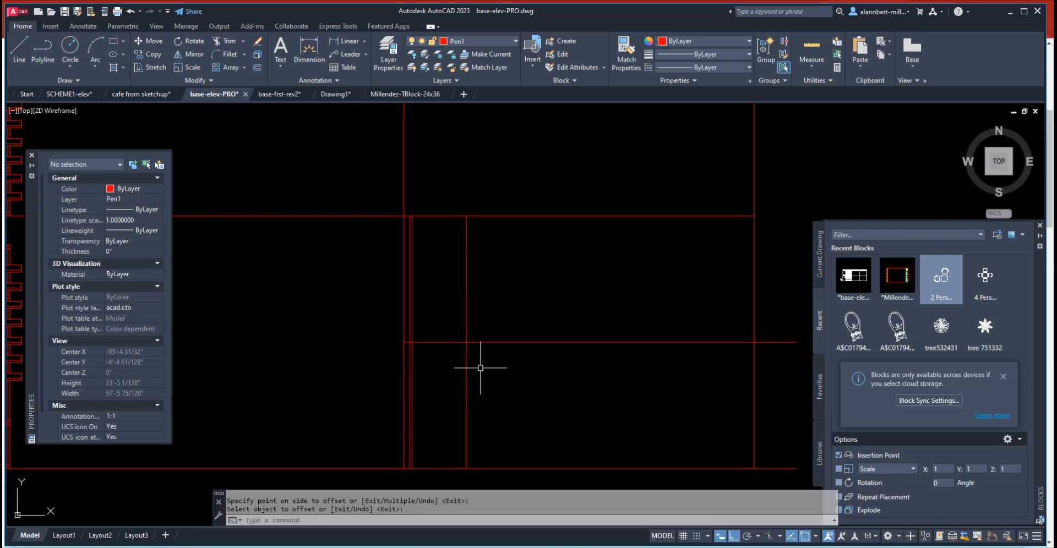
- Offset the inner right jamb line 1.5 inches to the right and the door head line 1.5 inches upward
text(o)
key(Return)
text(1.5)
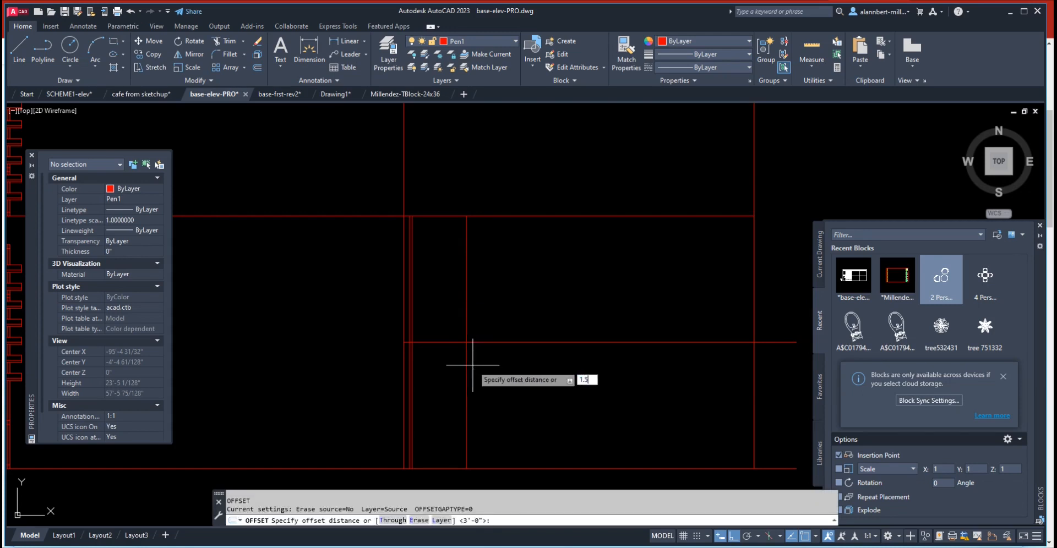
key(Return)
click(466, 364)
click(477, 352)
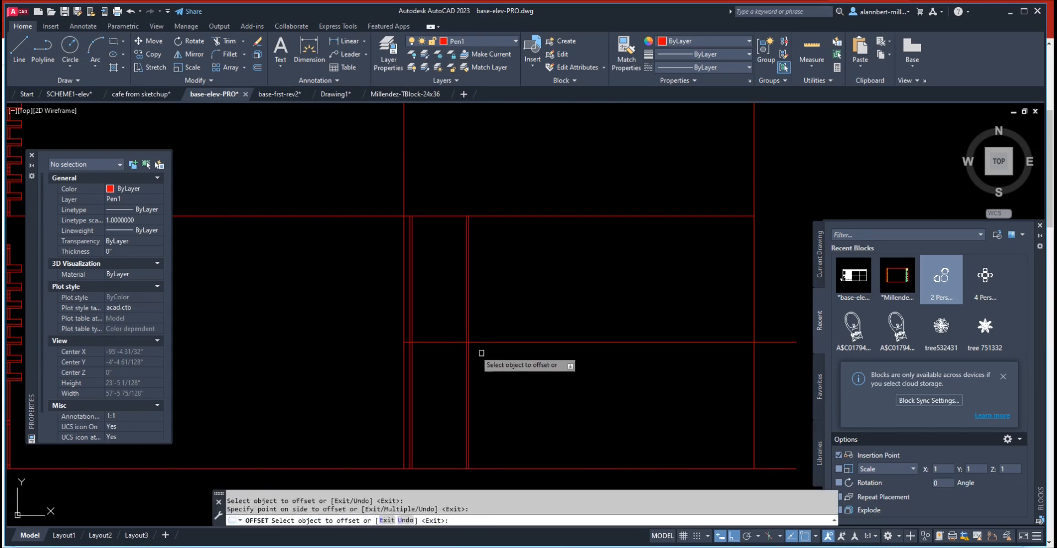
click(454, 343)
click(449, 319)
key(Return)
- Fillet the inner and outer upper left corners of the door frame with zero radius
scroll(427, 346, up, 4)
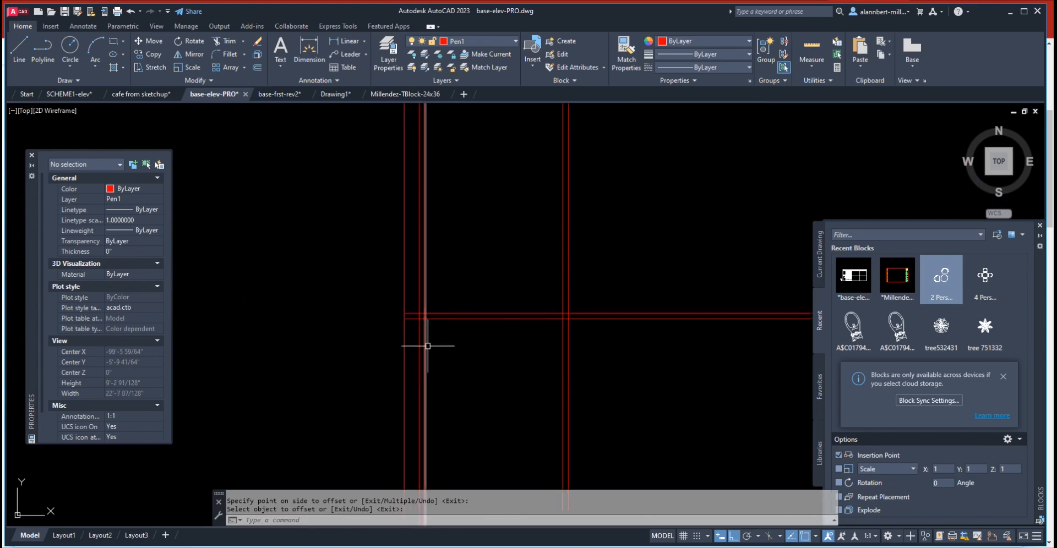
scroll(428, 346, up, 5)
text(f)
key(Return)
click(414, 292)
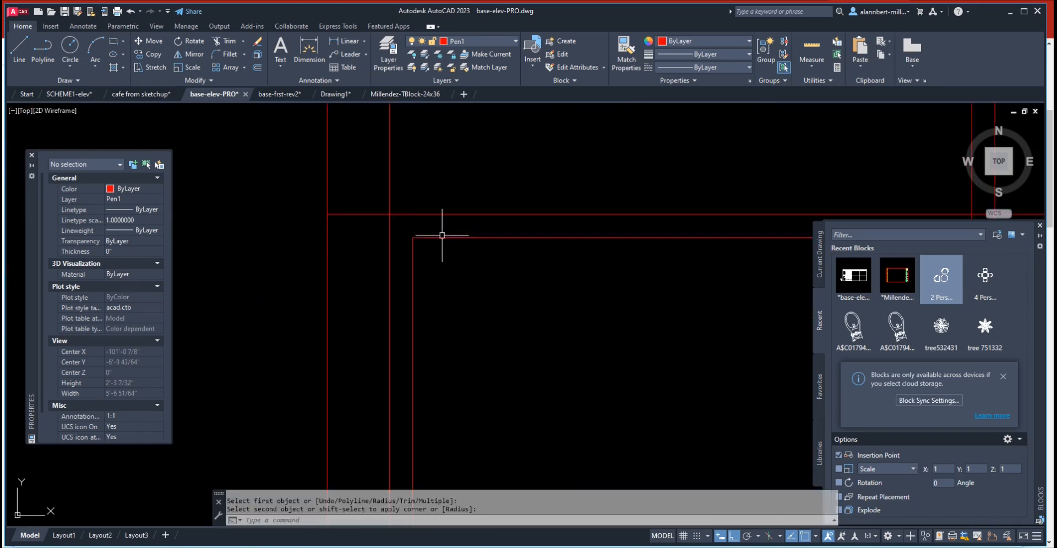
key(Return)
click(419, 214)
click(389, 234)
scroll(556, 287, down, 2)
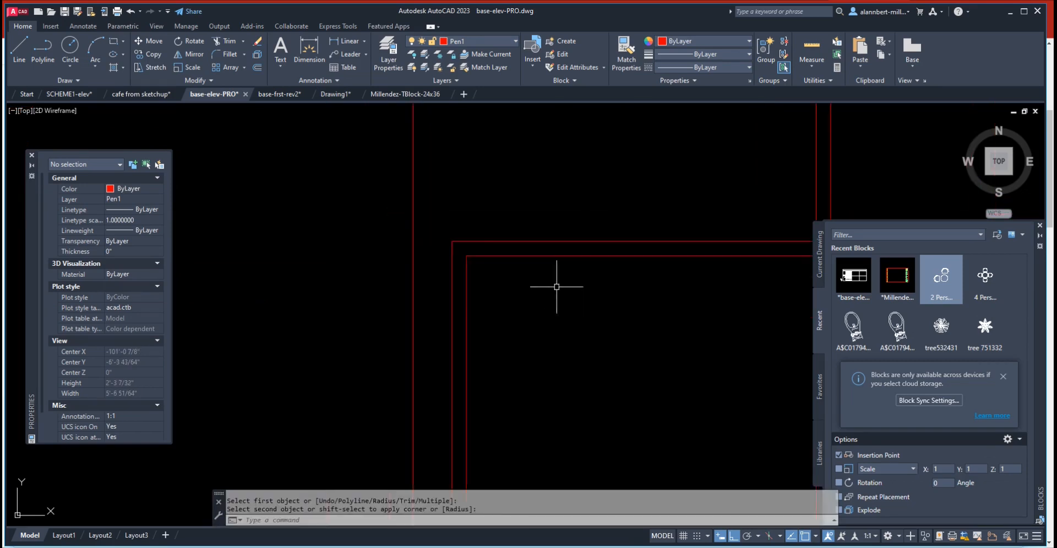
- Fillet the inner and outer upper right corners of the door frame with zero radius
scroll(557, 287, down, 5)
key(Return)
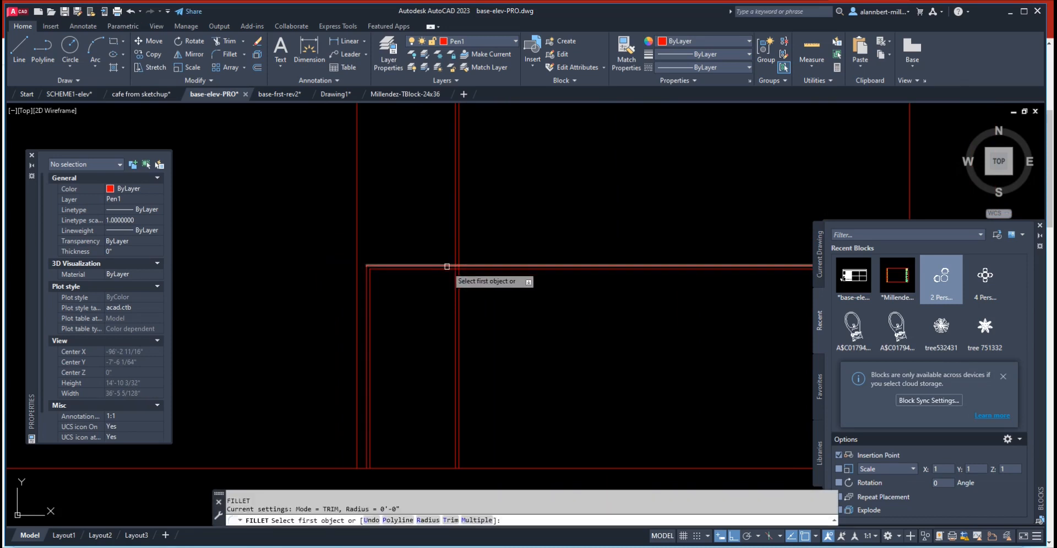
click(447, 268)
click(460, 275)
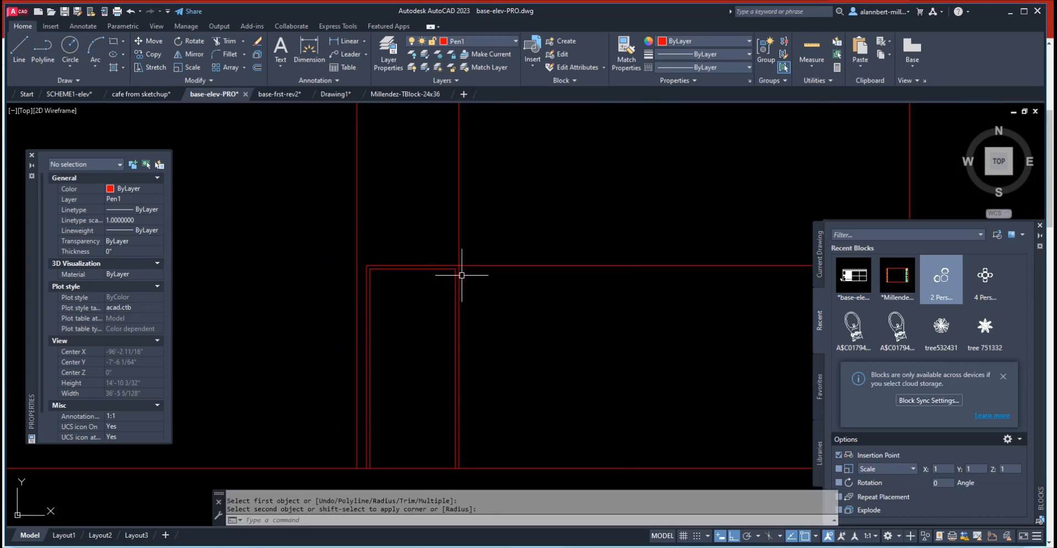
key(Return)
click(458, 273)
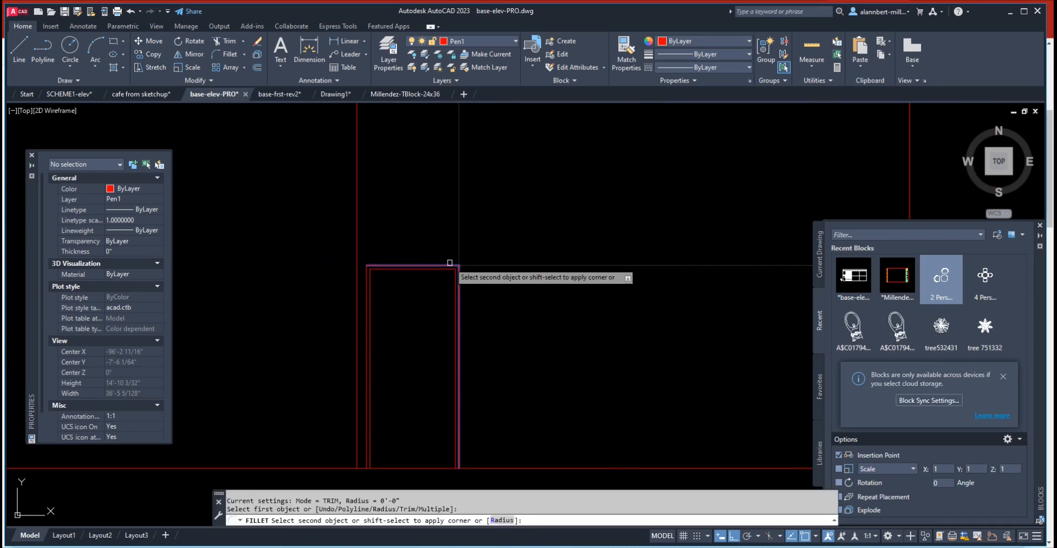
click(449, 266)
- Draw a polyline from the door's inner upper right corner to the left jamb's midpoint and down to the inner lower right corner
text(PL)
key(Return)
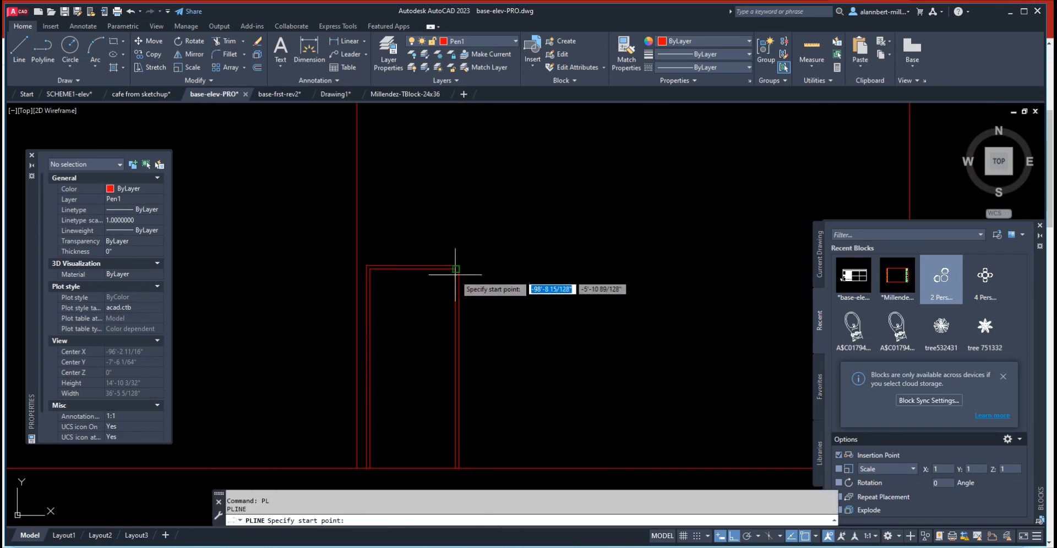
click(455, 269)
text(mid)
key(Return)
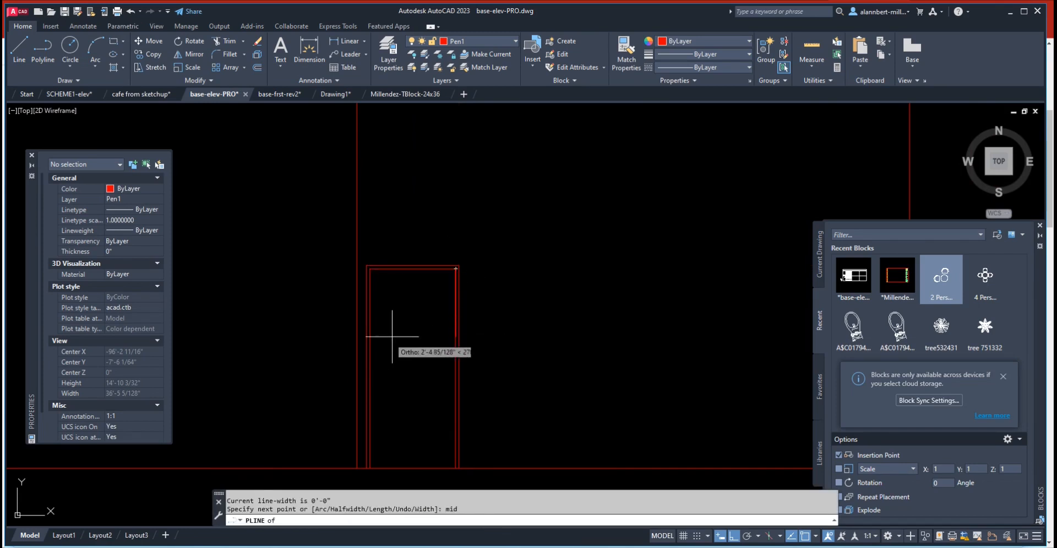
click(372, 366)
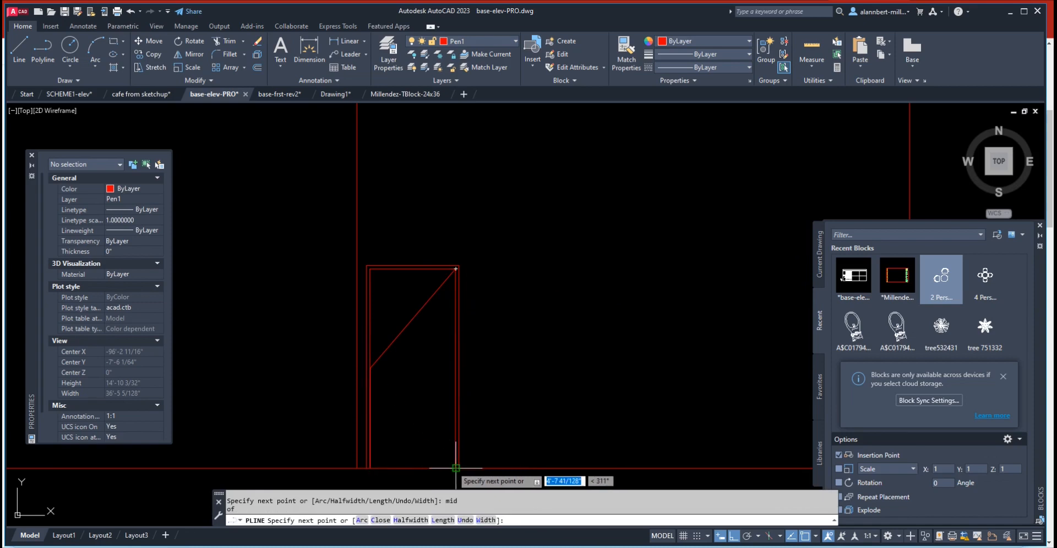
click(456, 469)
key(Return)
- Change the door-swing polyline's linetype to HIDDEN
click(412, 301)
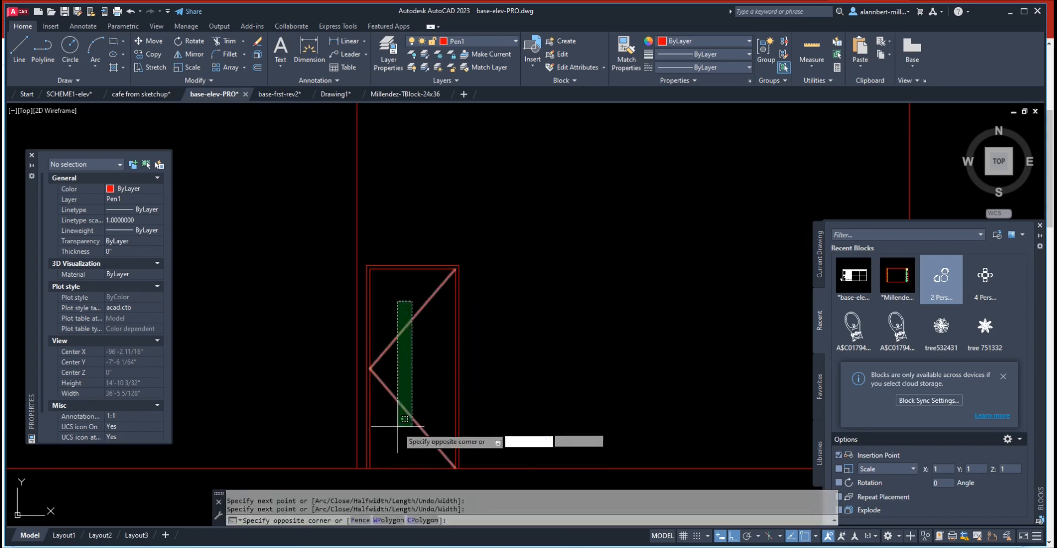
click(398, 427)
click(688, 68)
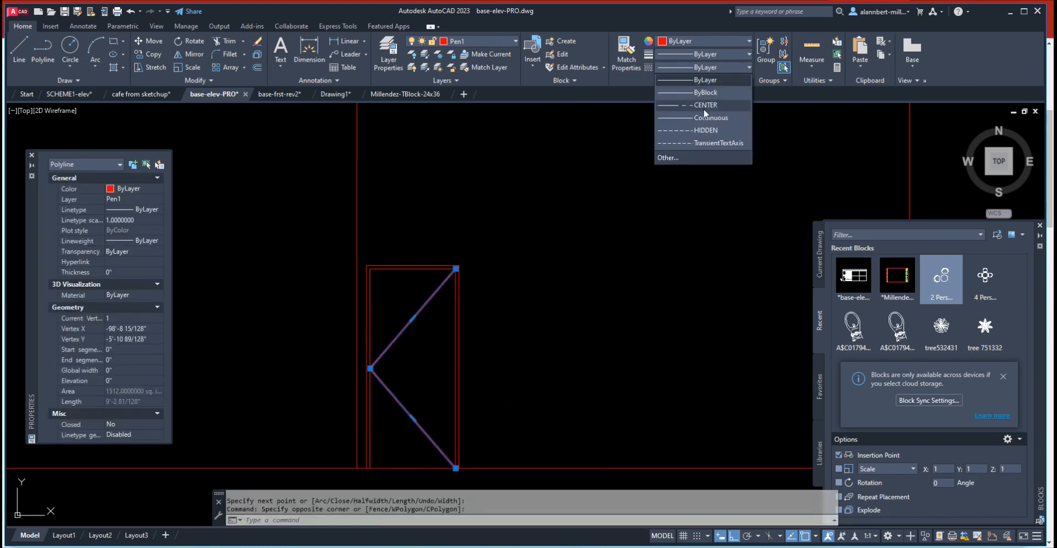
click(709, 128)
key(Escape)
key(Escape)
scroll(514, 338, down, 6)
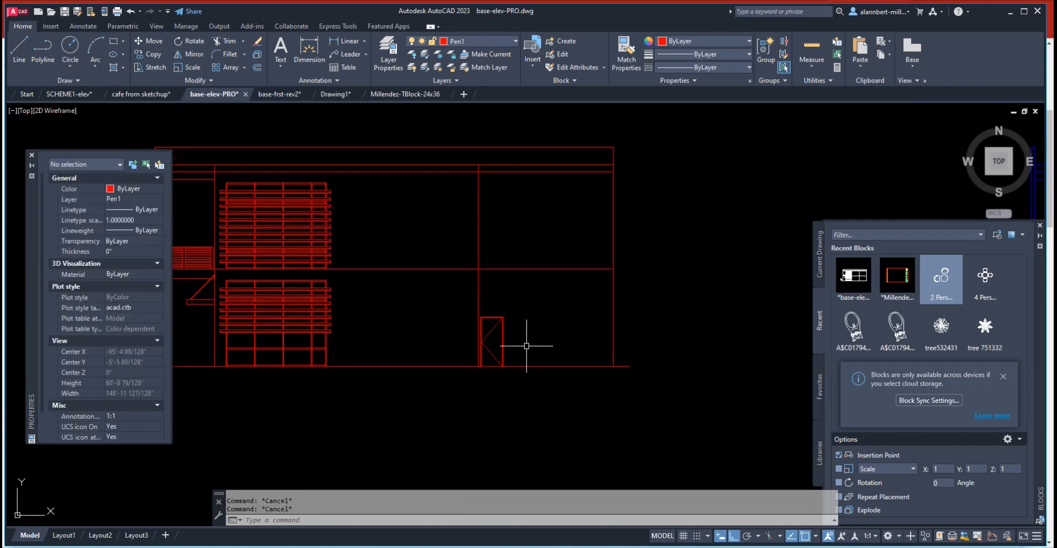
- Draw a circle of 1-inch radius as the doorknob near the right side of the door leaf
scroll(501, 337, up, 6)
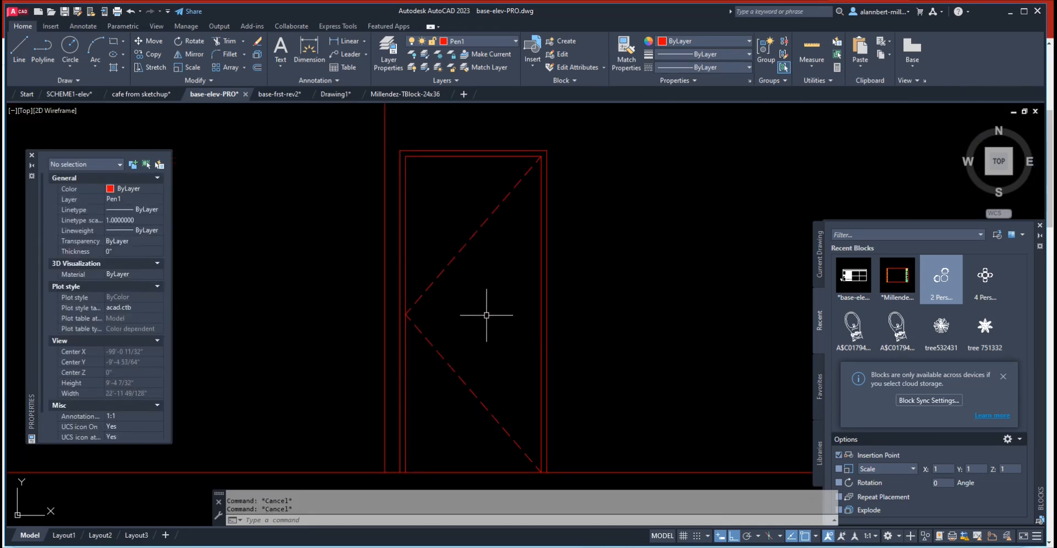
text(c)
key(Return)
click(510, 335)
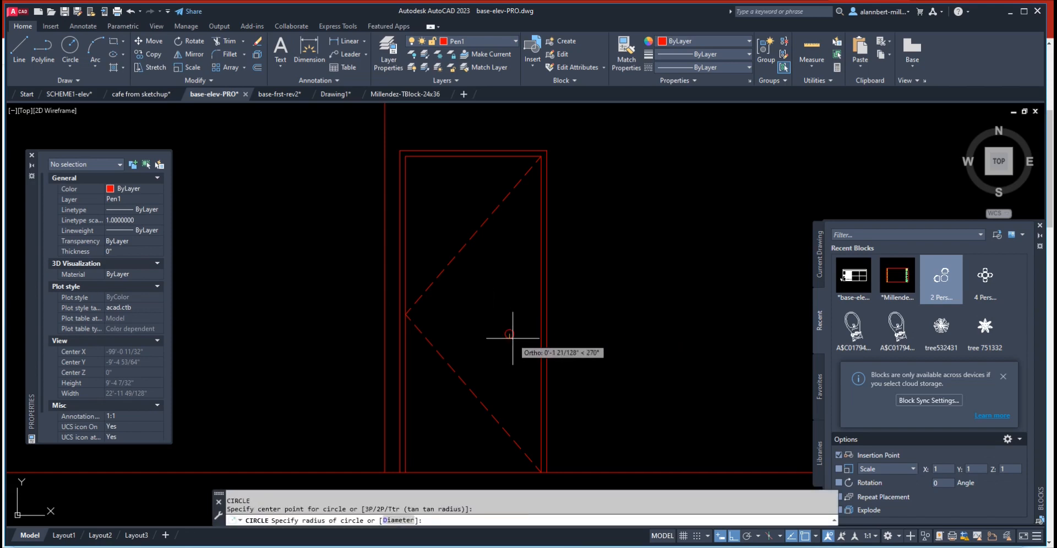
text(1)
key(Return)
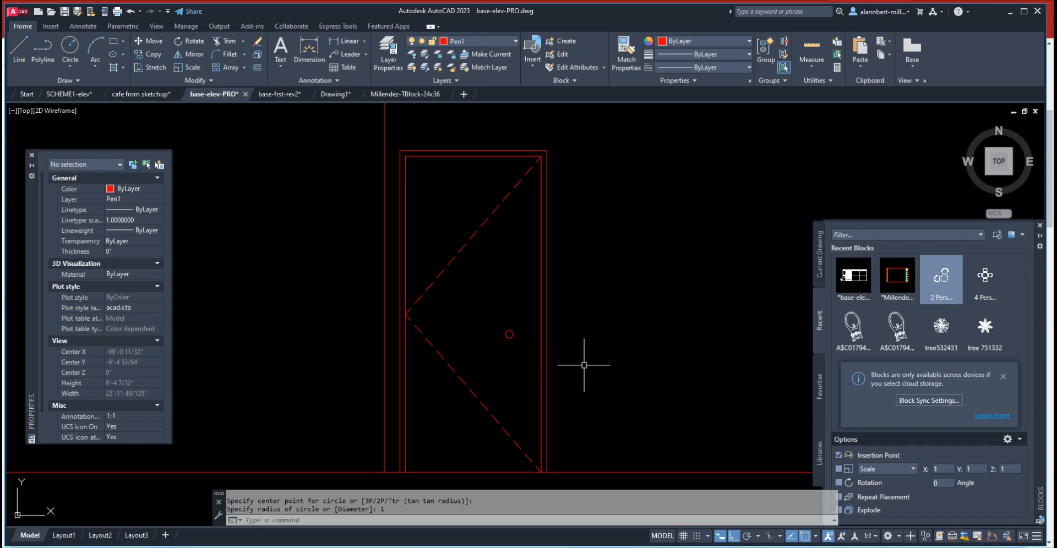
- Offset the ground line 40 inches upward as a height reference for the doorknob
text(o)
key(Return)
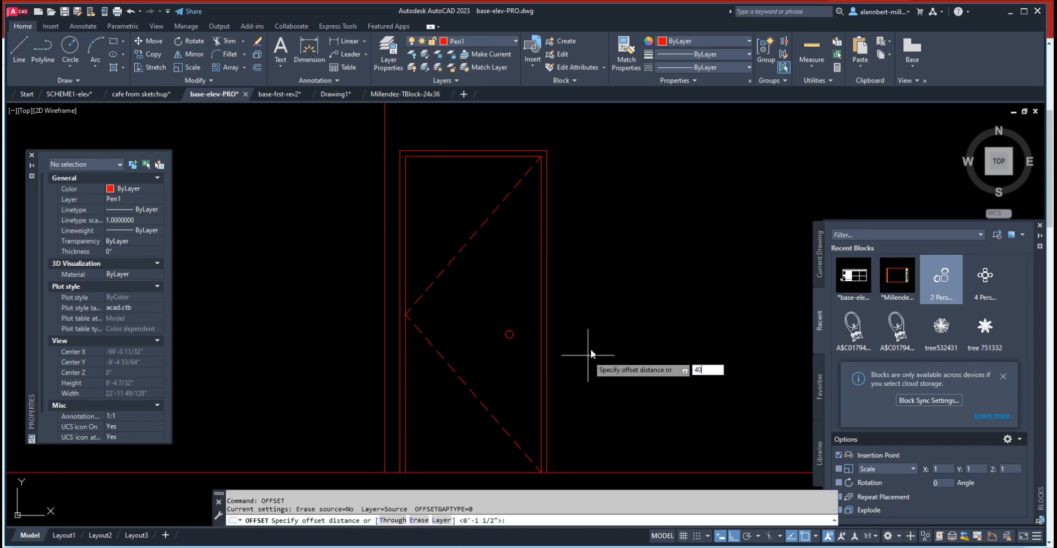
text(40)
key(Return)
click(589, 472)
click(592, 406)
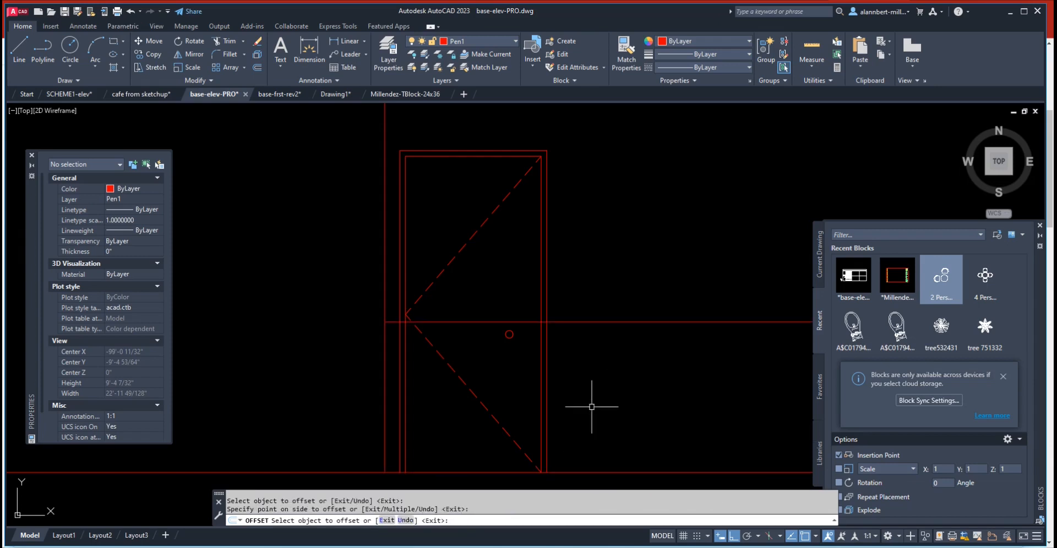
key(Return)
- Try to move the doorknob circle up to the height reference line, and undo that move
text(m)
key(Return)
click(524, 353)
click(501, 330)
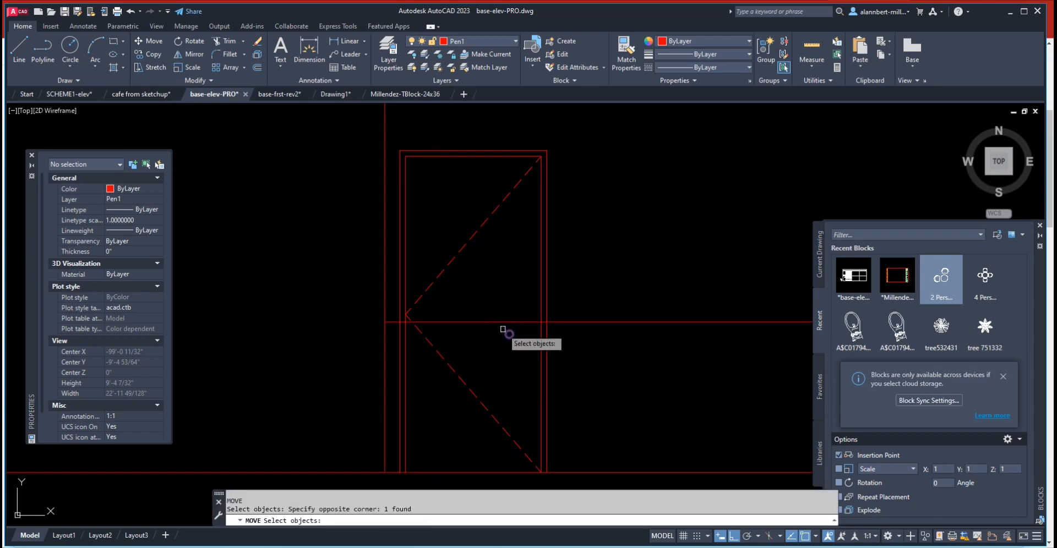
key(Return)
text(cenm)
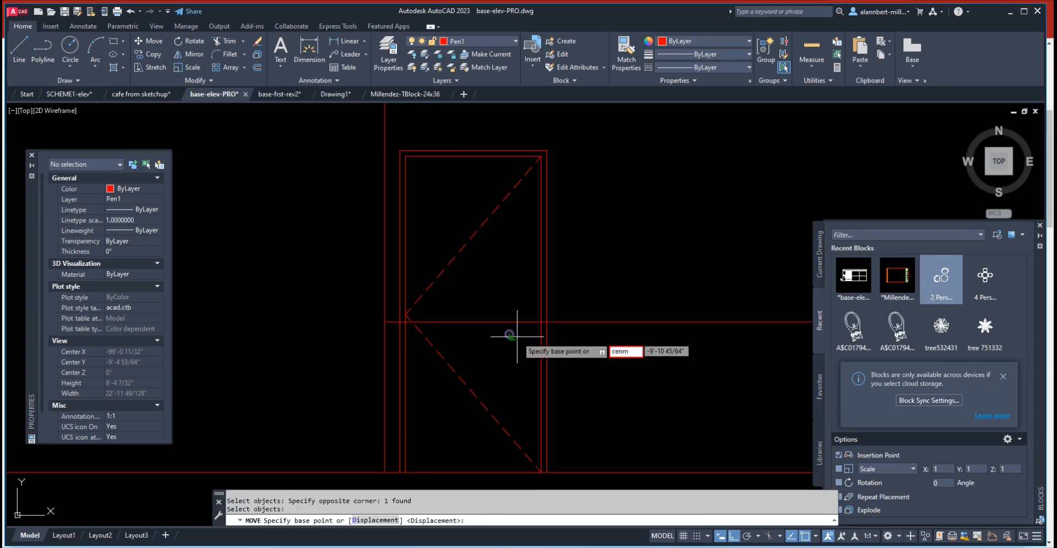
click(517, 336)
click(524, 321)
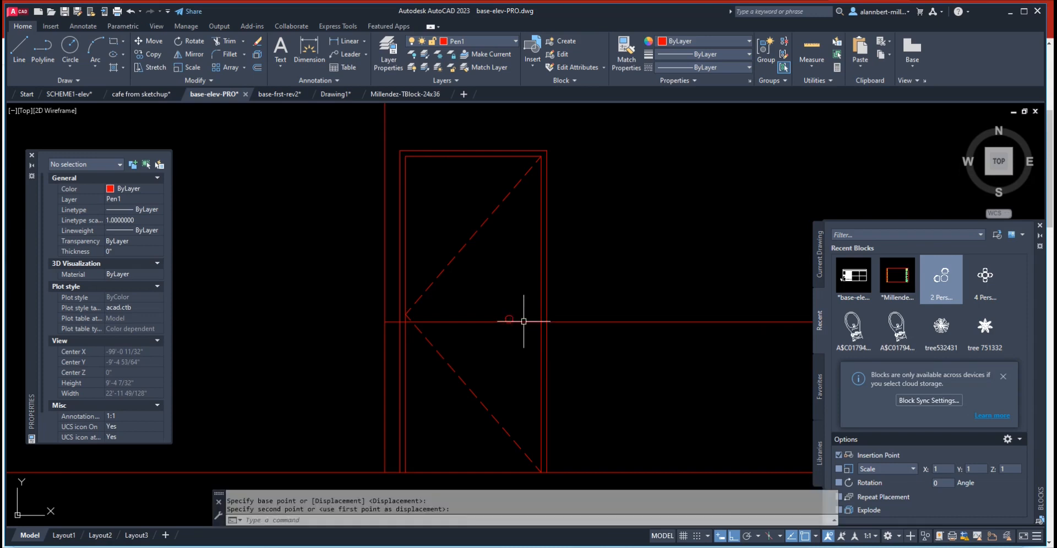
key(ctrl+z)
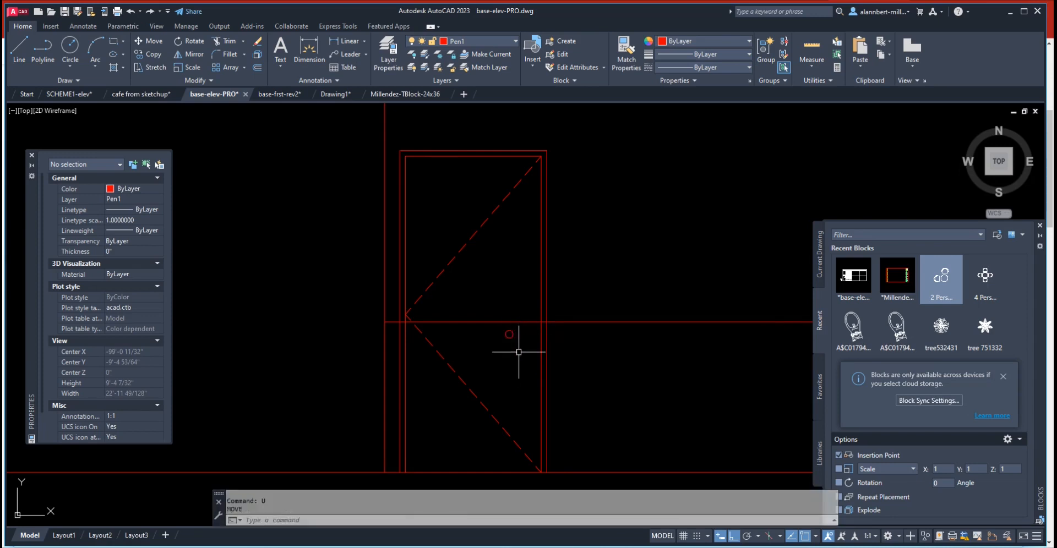
- Move the doorknob circle from its center perpendicularly onto the height reference line
text(m)
key(Return)
click(509, 337)
key(Return)
text(cen)
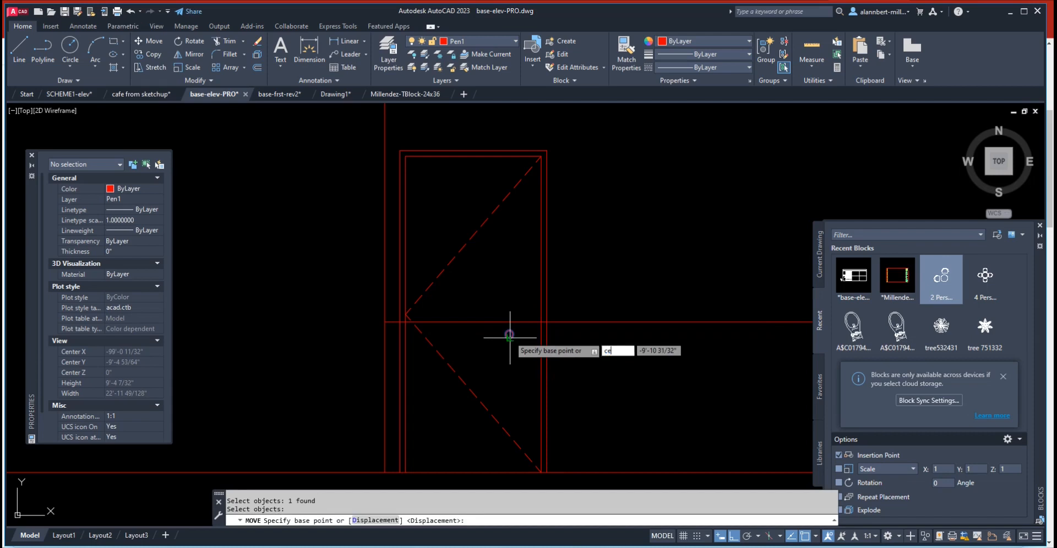
key(Return)
click(509, 335)
text(per)
key(Return)
click(511, 324)
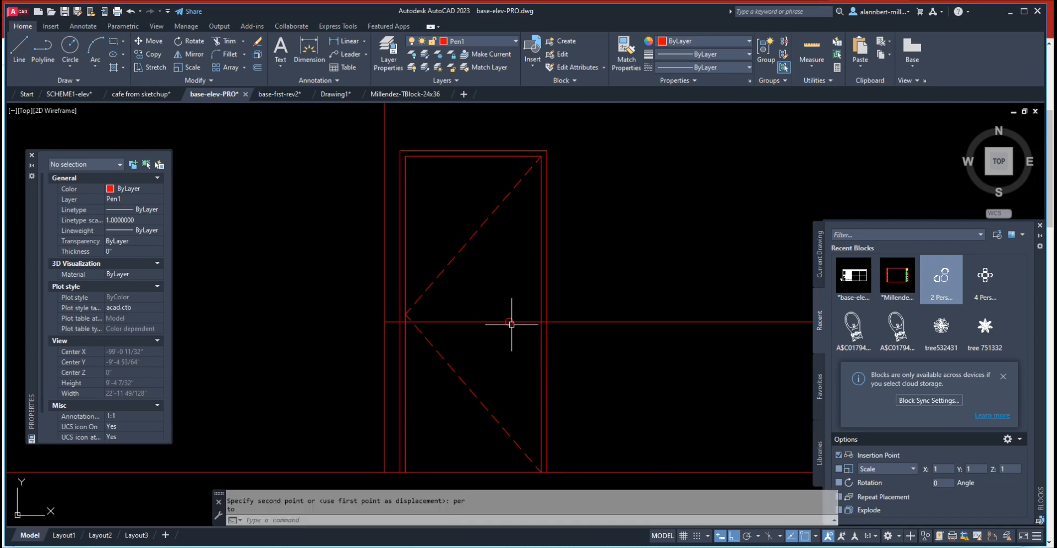
- Move the doorknob circle horizontally about 5 inches toward the right door jamb
text(m)
key(Return)
click(499, 336)
click(521, 312)
key(Return)
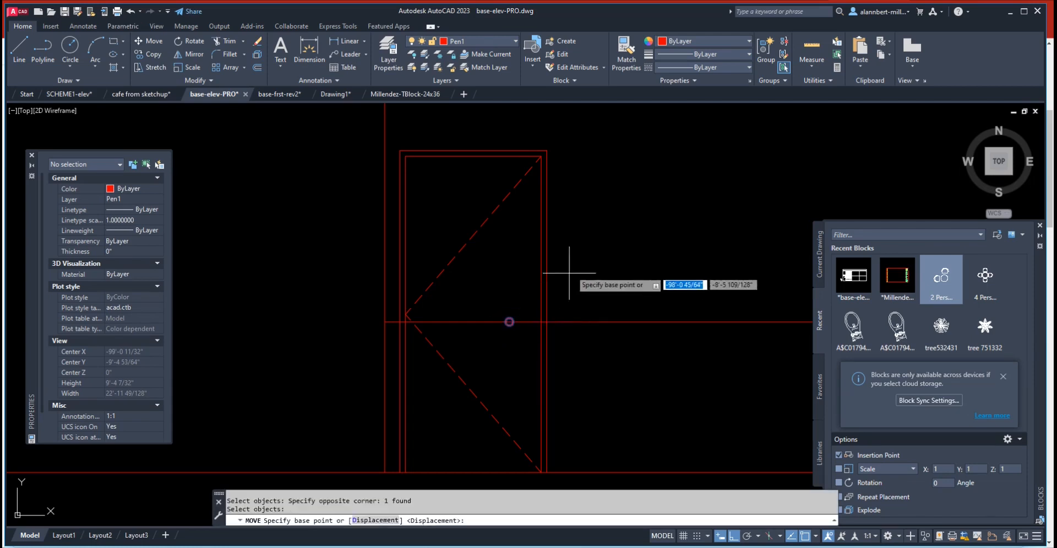
click(582, 260)
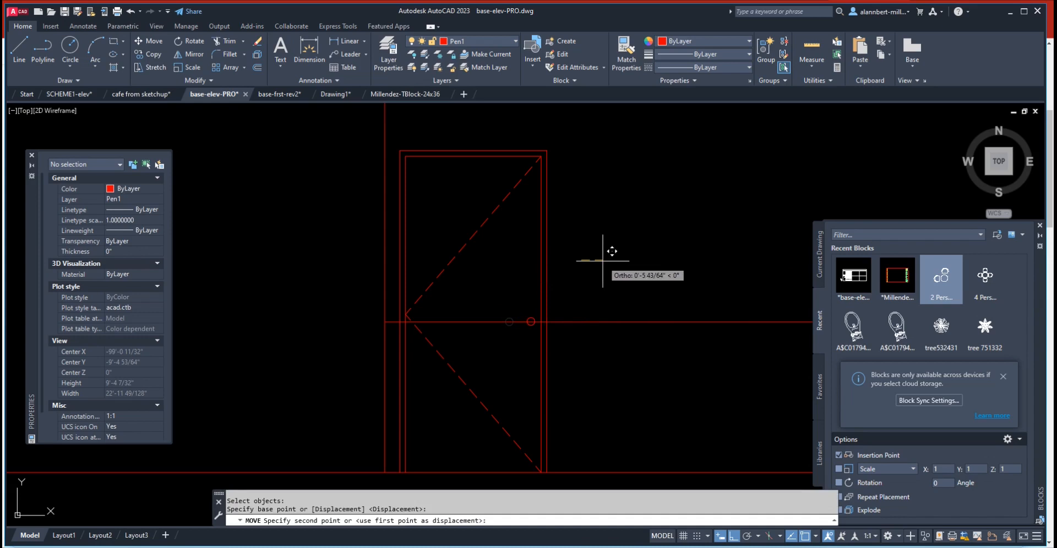
click(601, 261)
- Erase the horizontal reference line that marks the doorknob height
text(e)
key(Return)
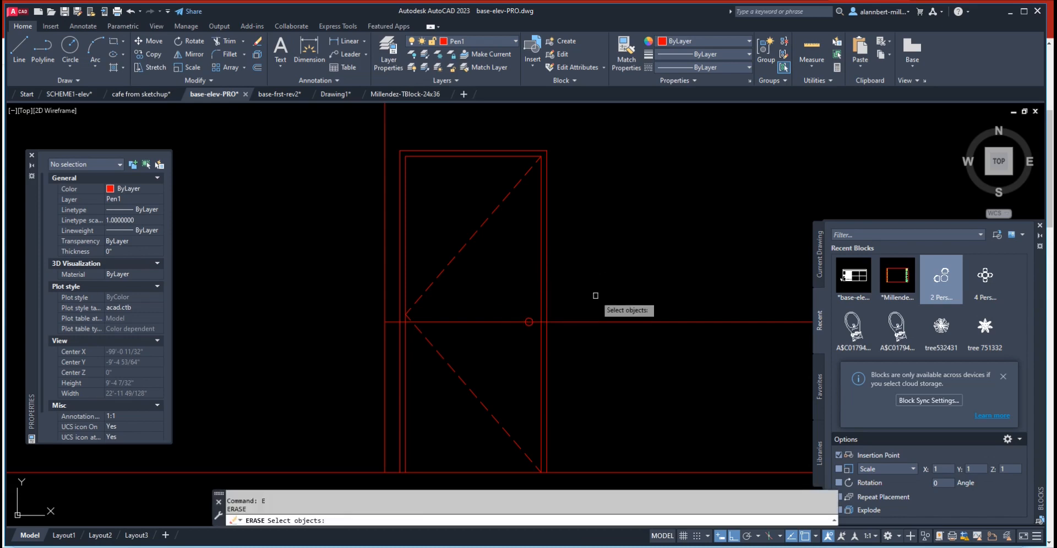
click(596, 296)
click(576, 337)
- Put all segments of the vertical wall line between the balcony and the louvered windows on layer Pen5
scroll(552, 324, down, 3)
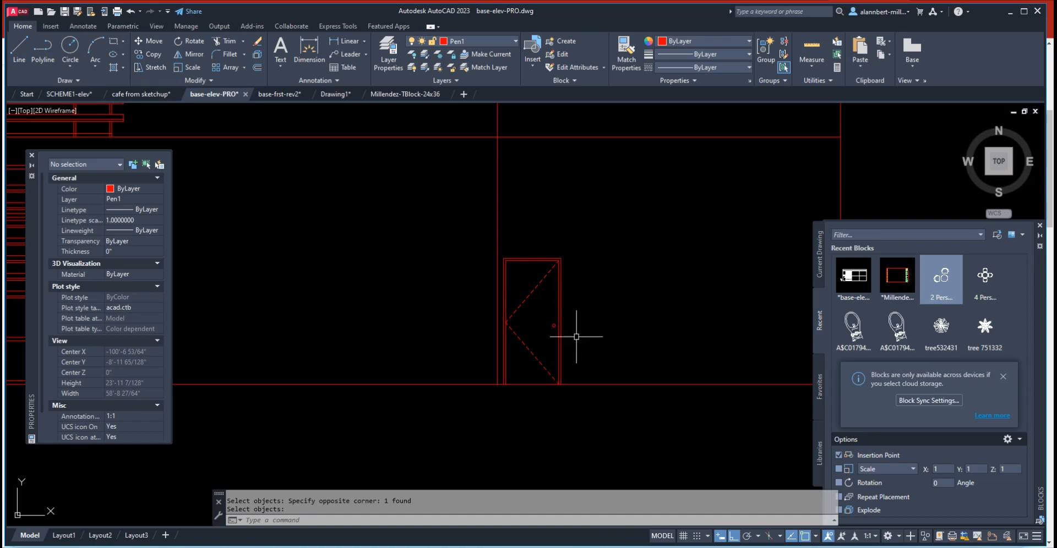
scroll(568, 311, down, 4)
scroll(568, 311, up, 2)
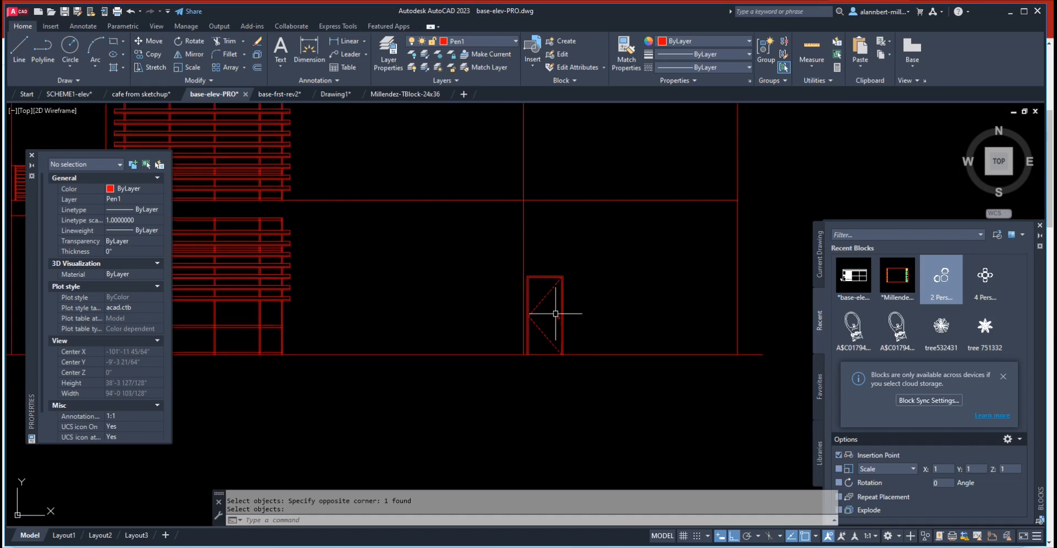
middle_drag(574, 312, 642, 308)
scroll(577, 275, down, 2)
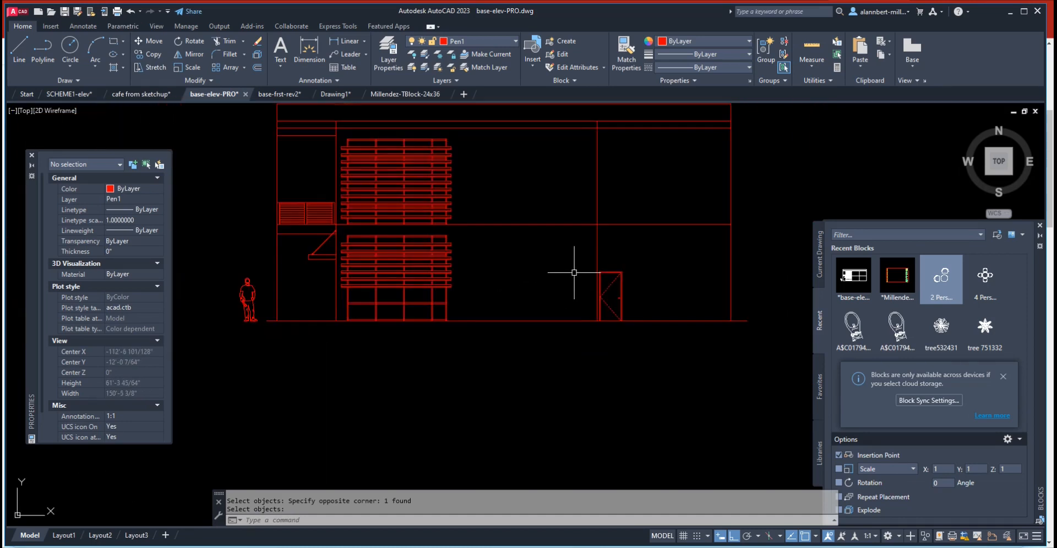
middle_drag(513, 257, 516, 305)
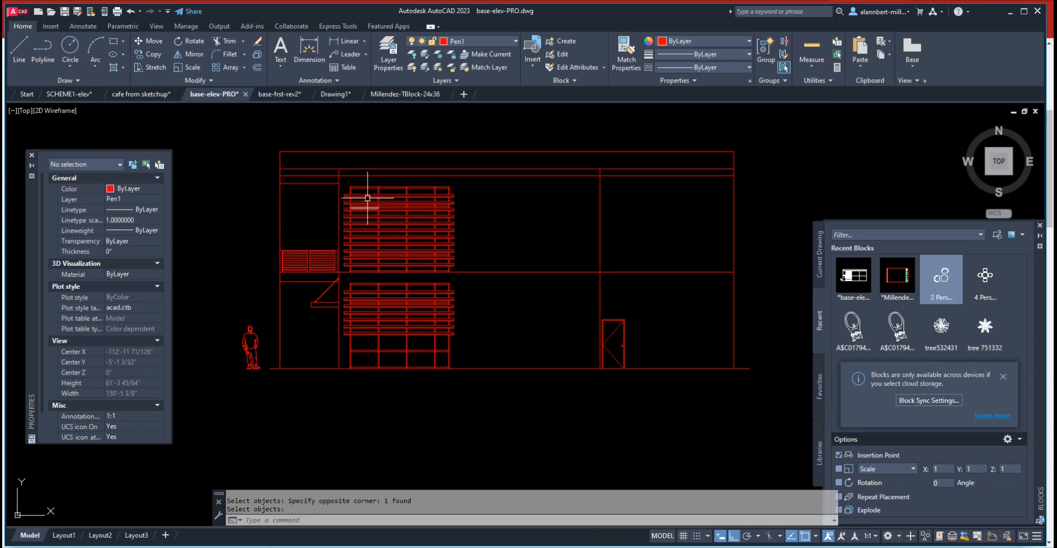
click(338, 253)
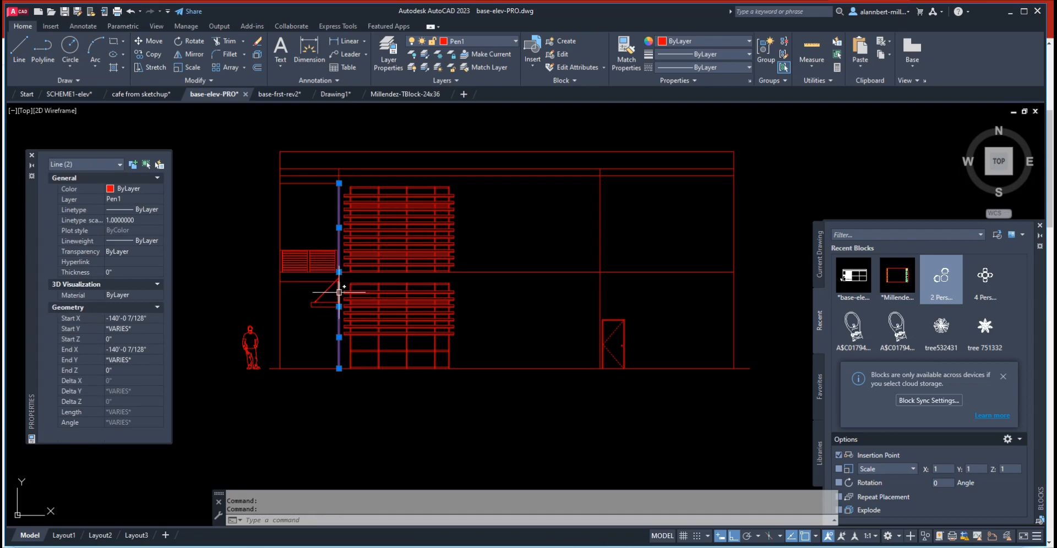
scroll(339, 292, up, 5)
click(339, 292)
click(338, 332)
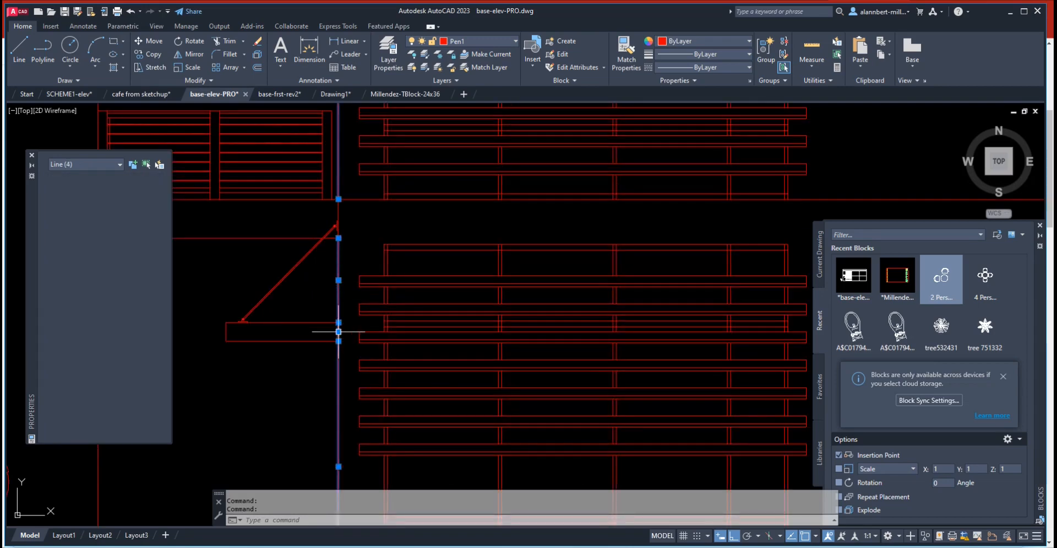
click(340, 213)
scroll(340, 215, up, 4)
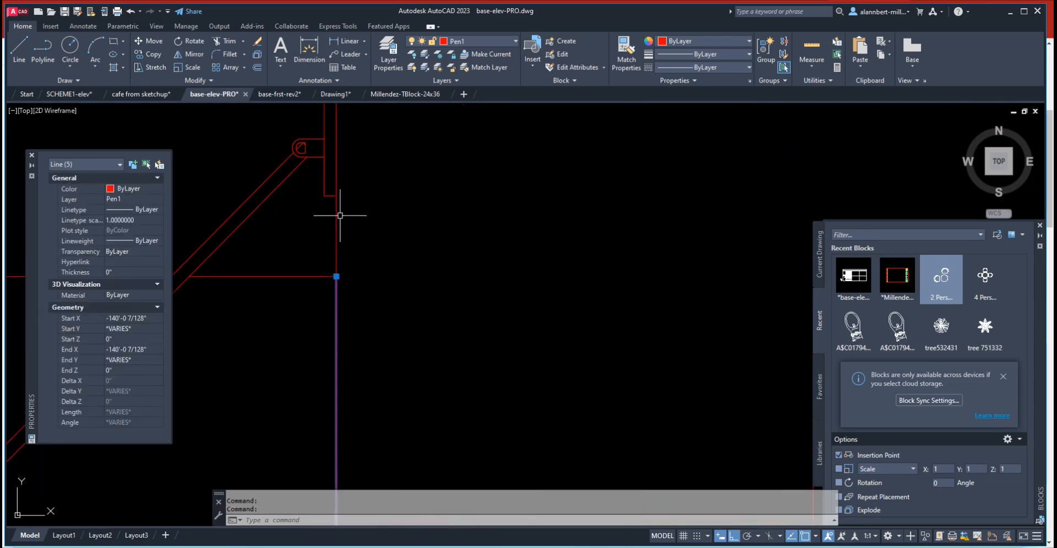
click(337, 220)
click(335, 178)
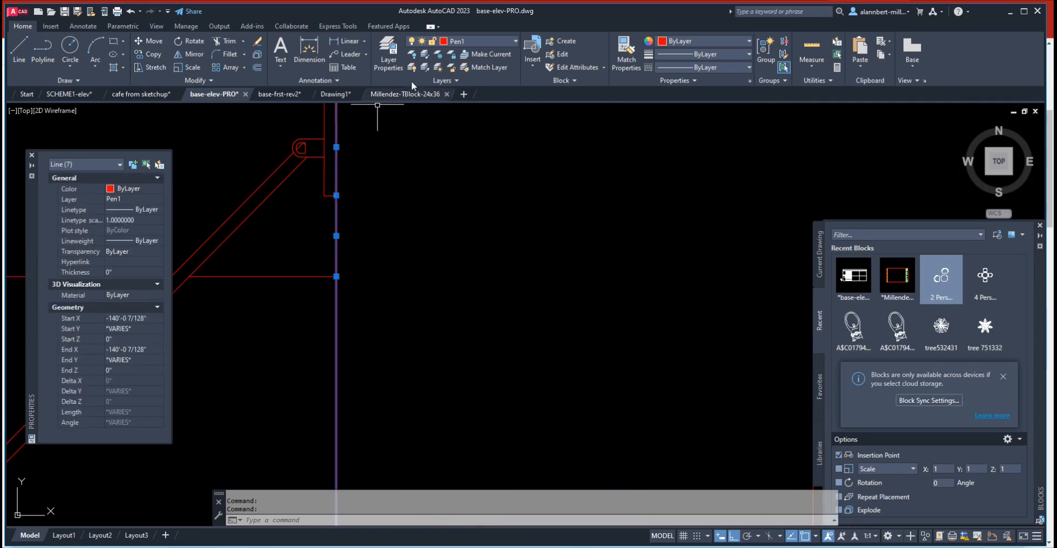
click(472, 39)
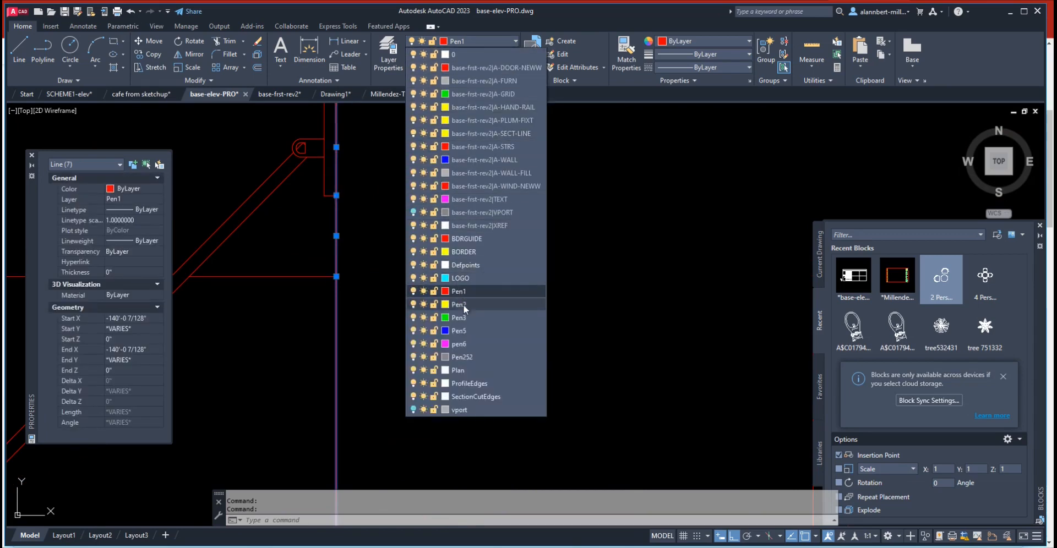
click(468, 329)
scroll(548, 279, down, 5)
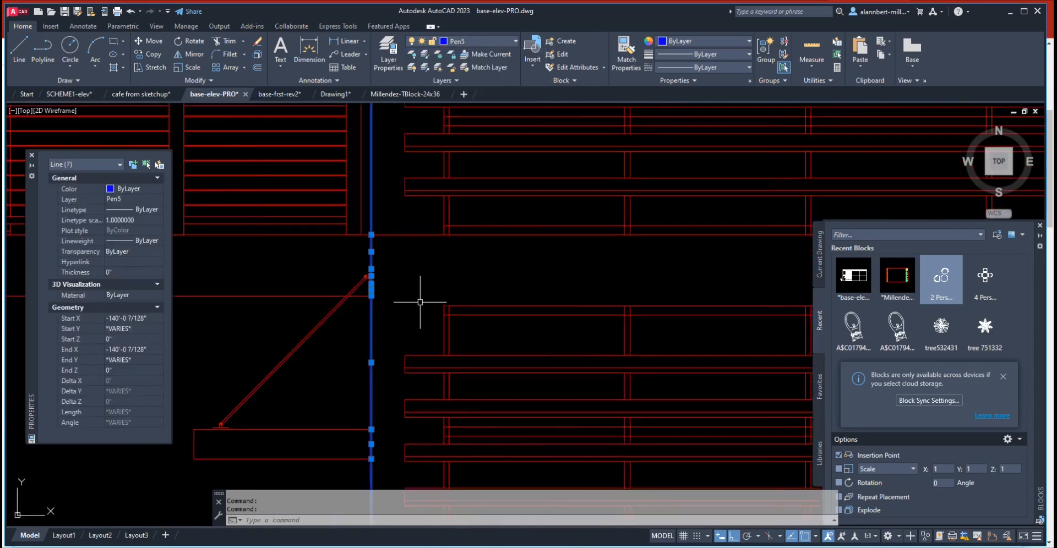
middle_drag(503, 284, 390, 329)
key(Escape)
key(Escape)
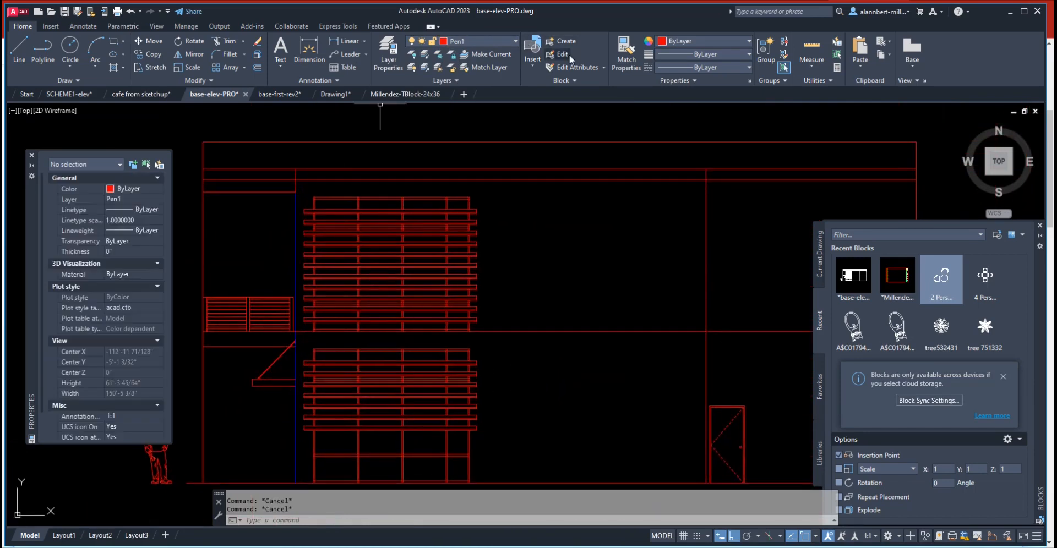
- Match the Pen5 wall line's properties onto its uppermost segment, the roof line between the walls, and the vertical wall line beside the door
click(626, 54)
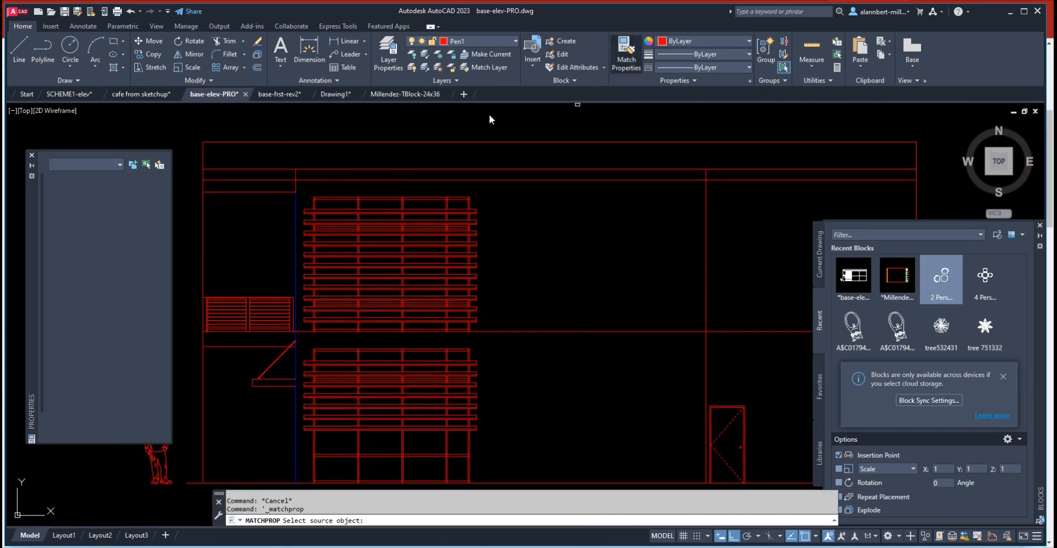
click(296, 213)
click(292, 162)
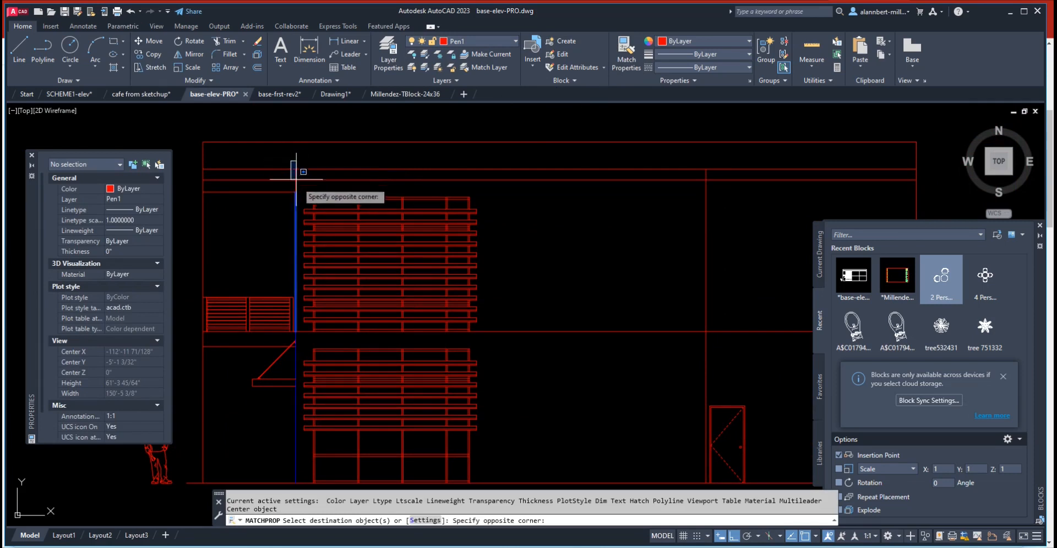
click(301, 199)
click(345, 167)
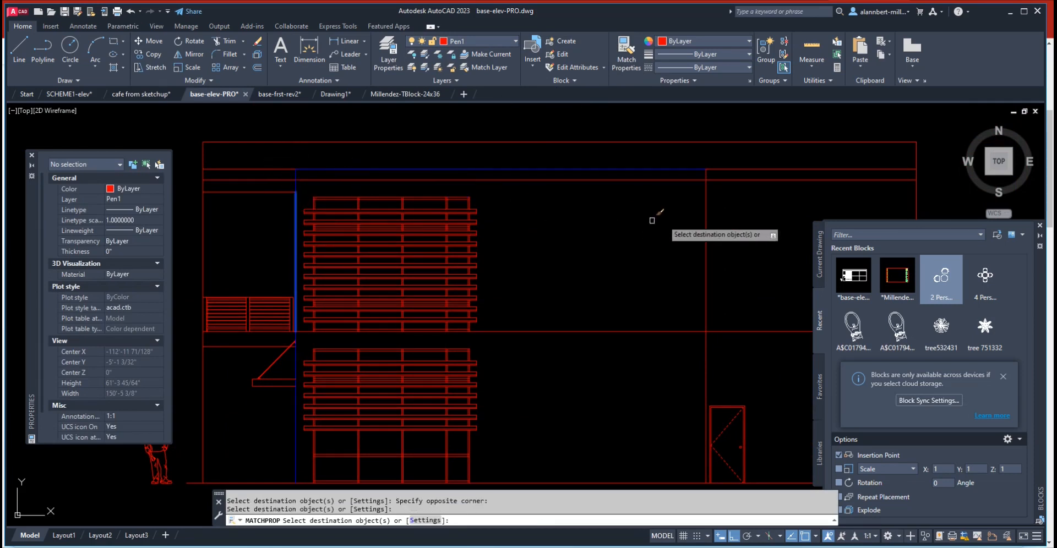
click(731, 212)
click(694, 239)
click(700, 160)
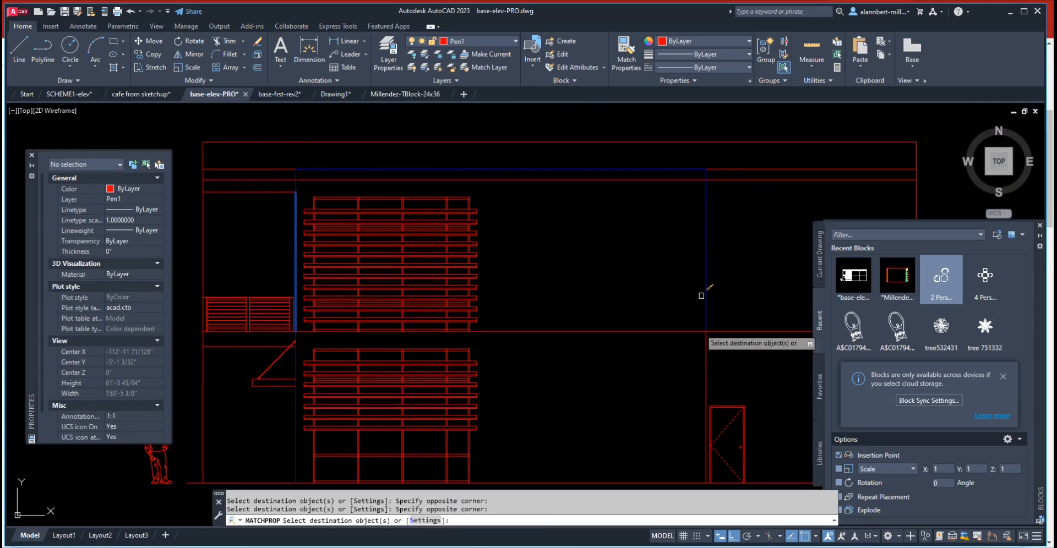
click(705, 373)
scroll(661, 380, down, 5)
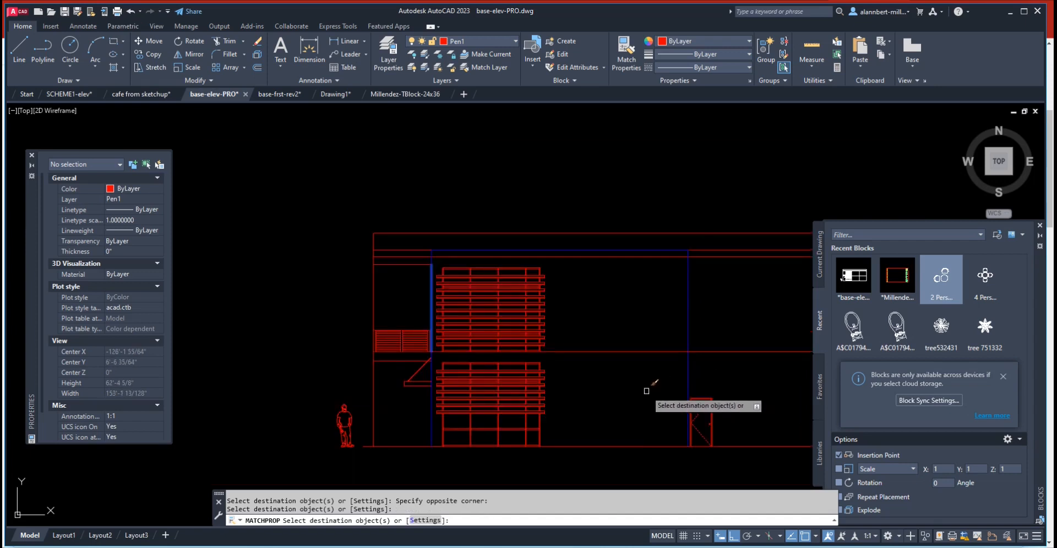
key(Escape)
- Match the properties of the neighboring elevation's ground line onto the right elevation's ground line
scroll(584, 276, down, 3)
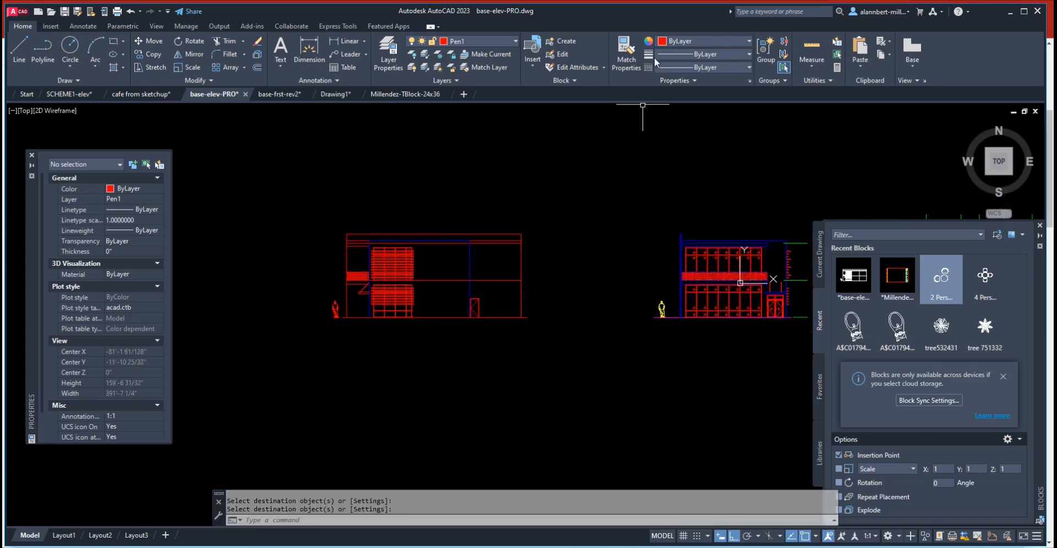
click(624, 52)
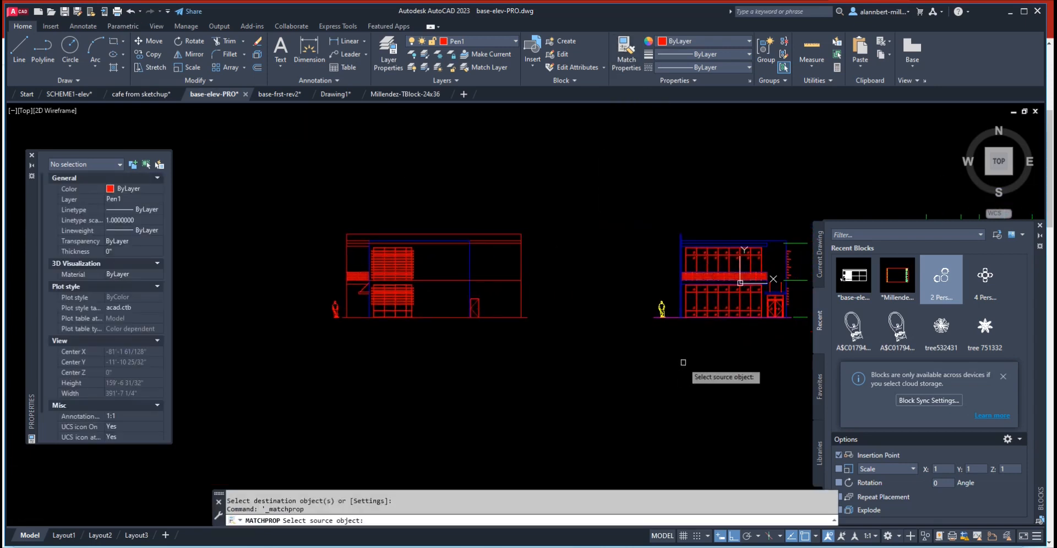
click(666, 318)
click(468, 317)
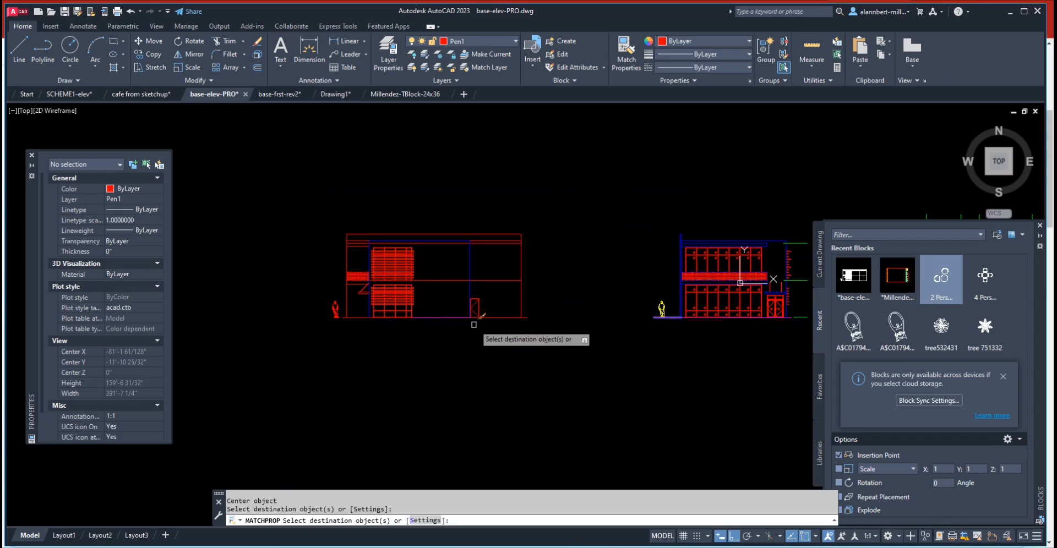
key(Return)
text(w)
key(Return)
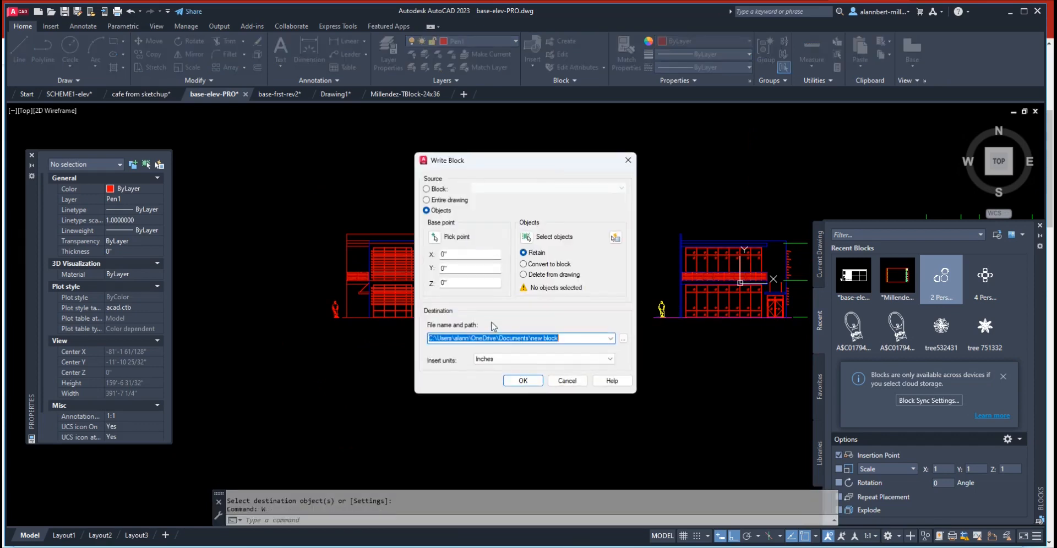
key(Escape)
- Erase the ground line segment behind the rear door of the right elevation
text(e)
key(Return)
click(505, 315)
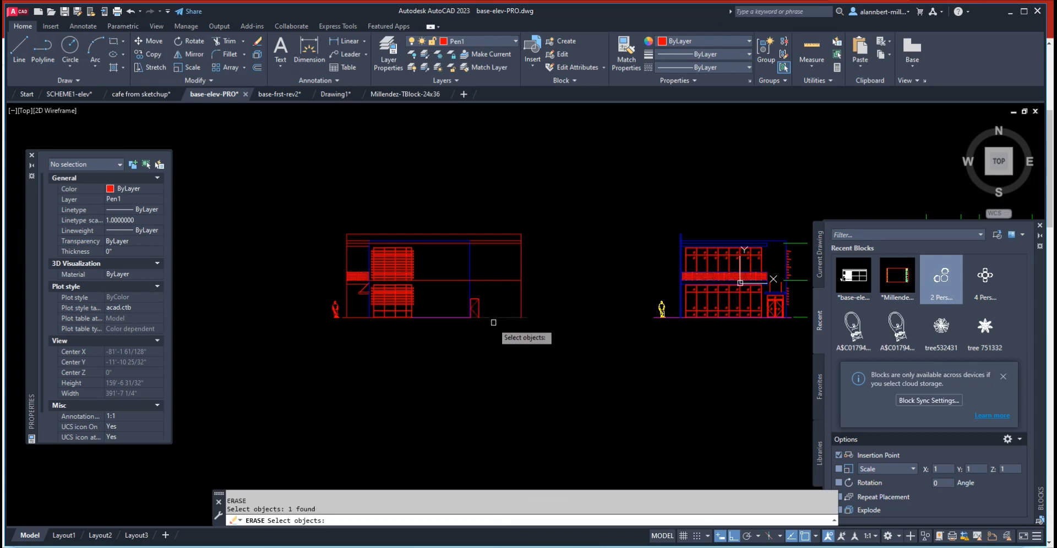
key(Return)
- Erase the short Pen1 ground line segment between the blue wall line and the lower louvered windows of the right elevation
scroll(359, 316, up, 5)
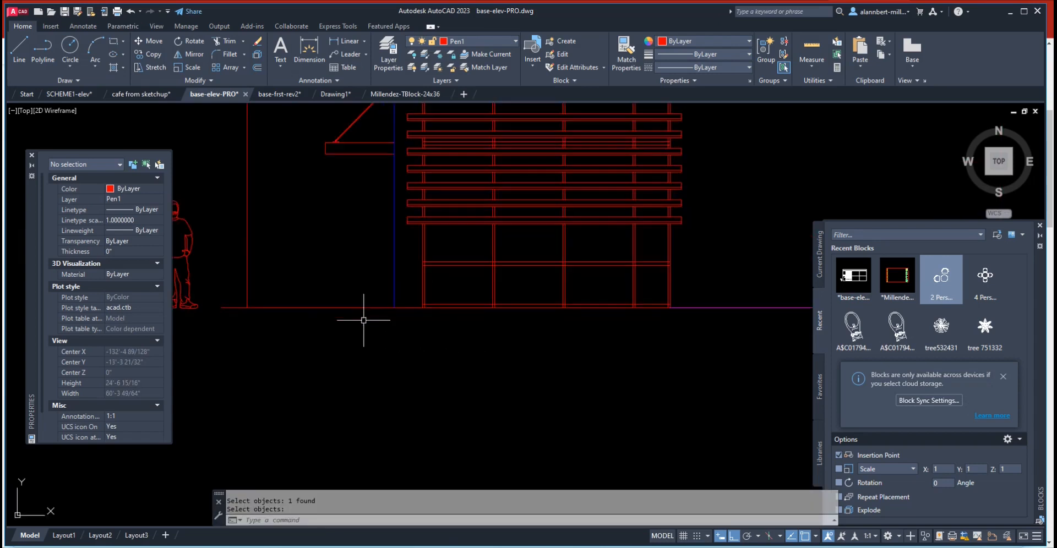
click(362, 308)
click(363, 318)
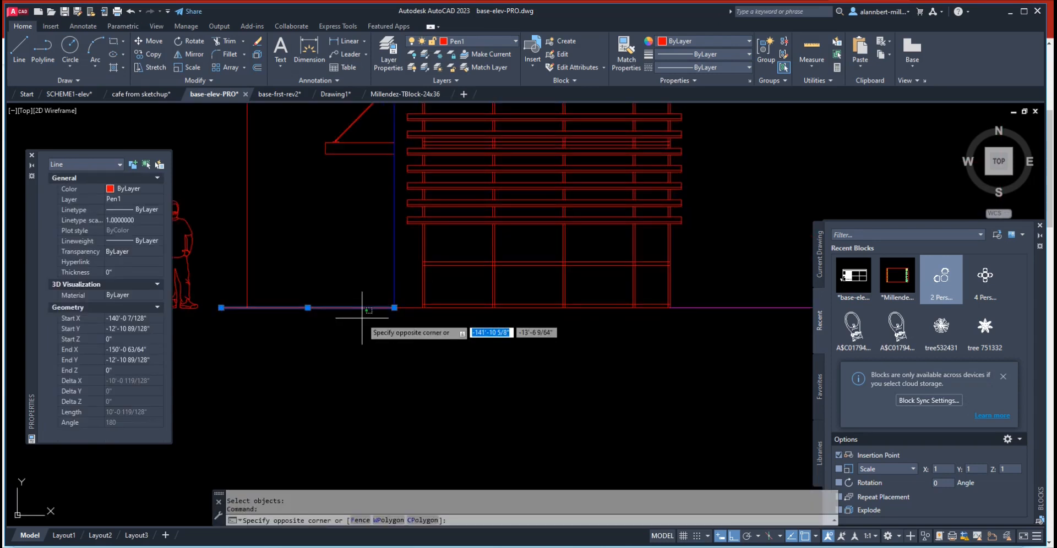
key(Escape)
key(Escape)
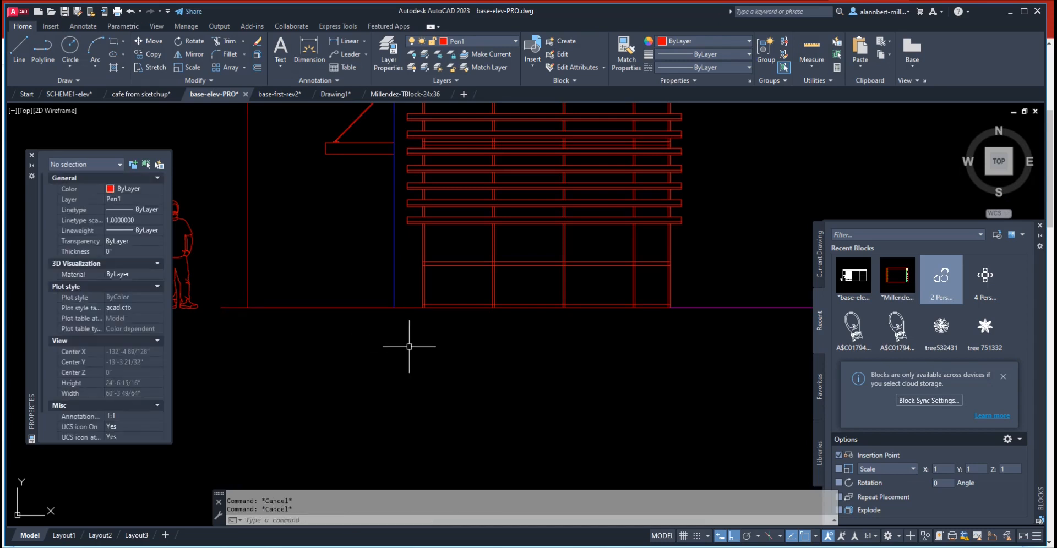
click(412, 313)
click(408, 300)
key(Delete)
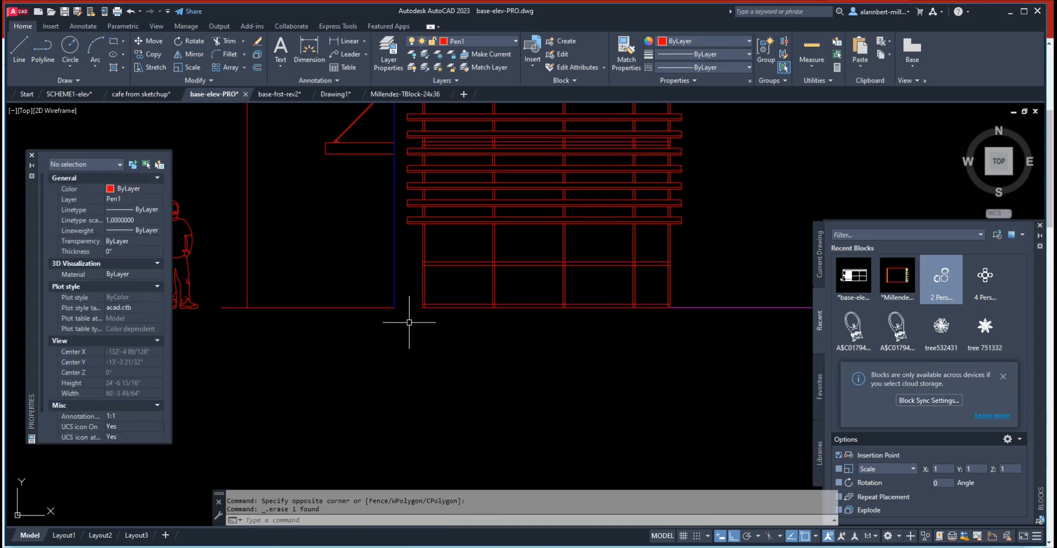
- Erase the remaining red ground line segments beneath the louvered windows and the balcony
click(475, 308)
key(Delete)
click(402, 328)
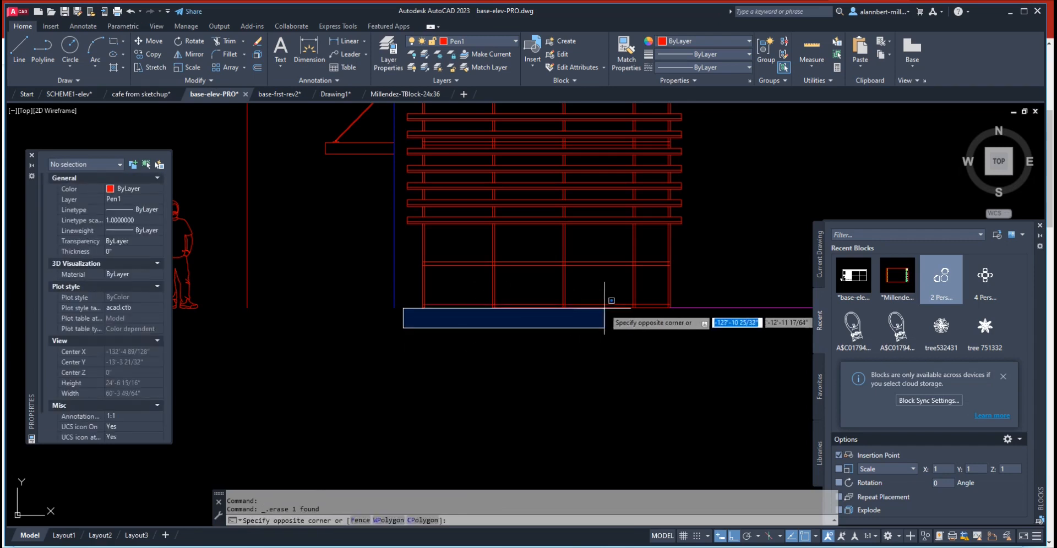
click(676, 304)
key(Delete)
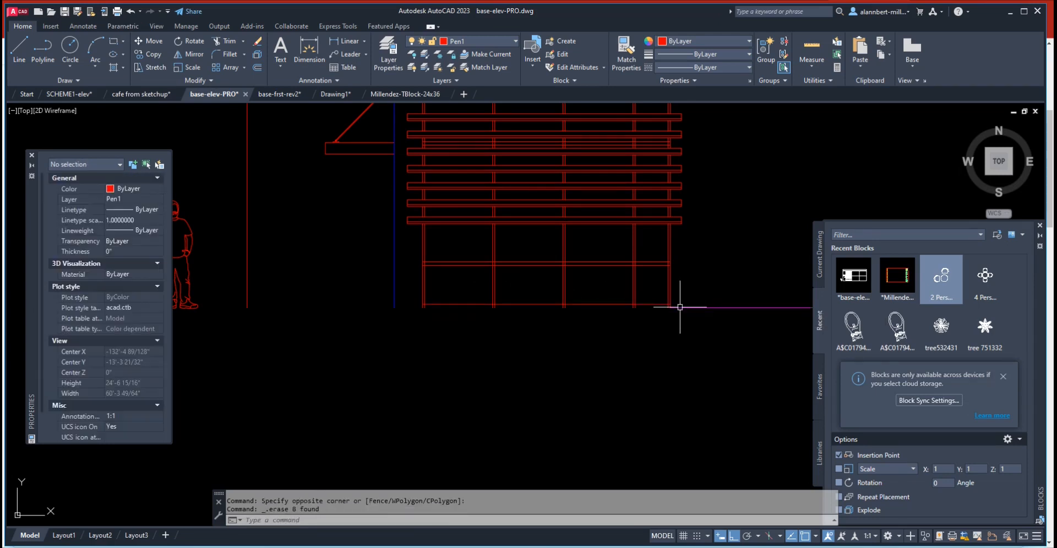
- Stretch the window-side end of the pen6 ground line to just past the balcony's outer vertical line
click(672, 309)
click(670, 307)
scroll(432, 333, down, 3)
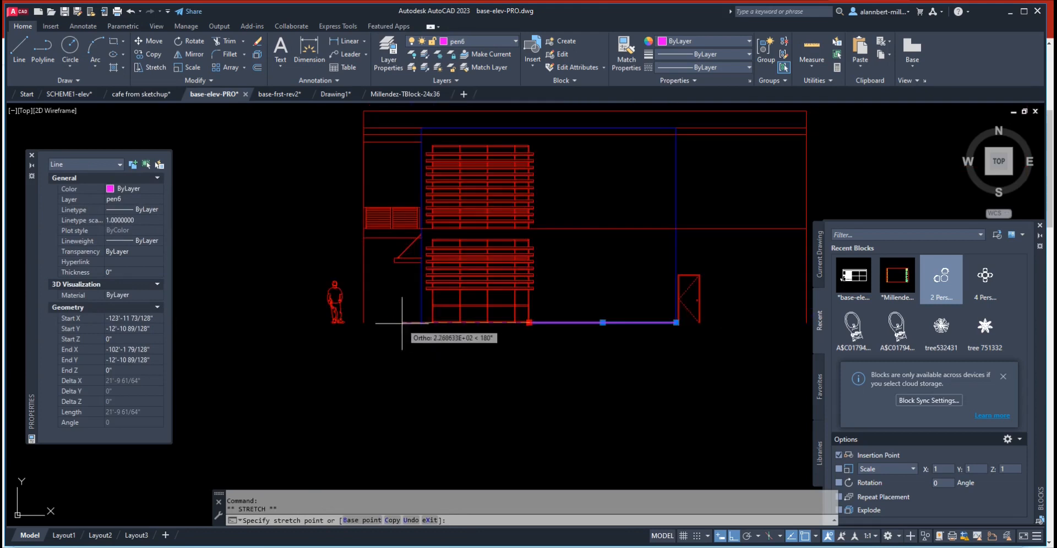
click(355, 332)
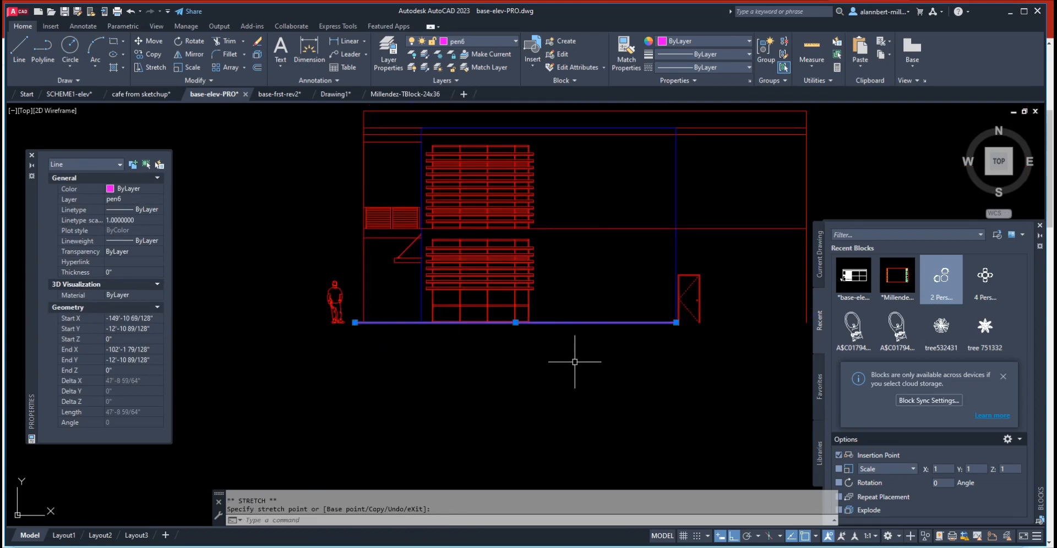
key(Escape)
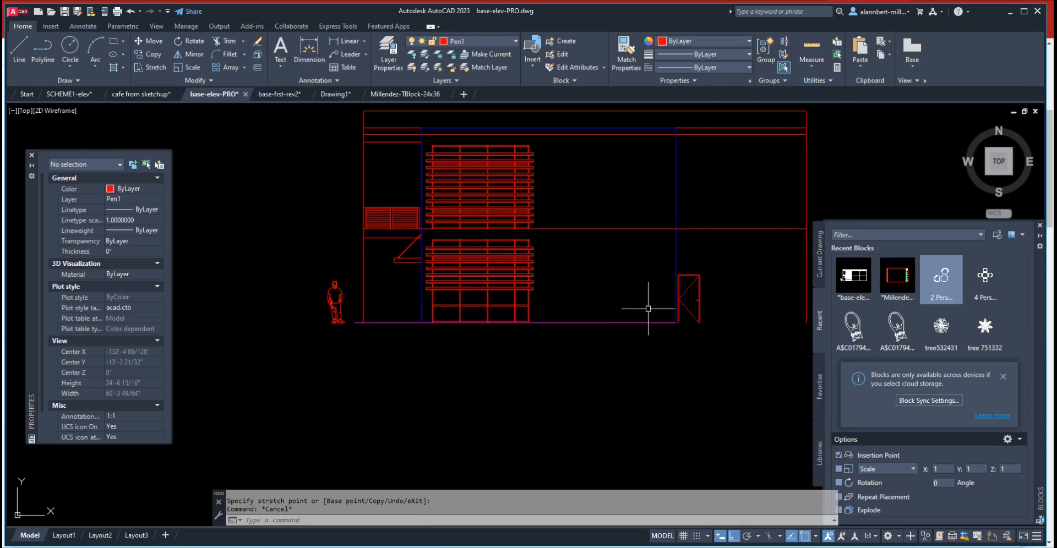
- Stretch the ground line's other end past the rear wall for an overall length of about 70'-5" and save the drawing
mouse_move(668, 323)
middle_down()
mouse_move(611, 387)
mouse_move(549, 370)
middle_up()
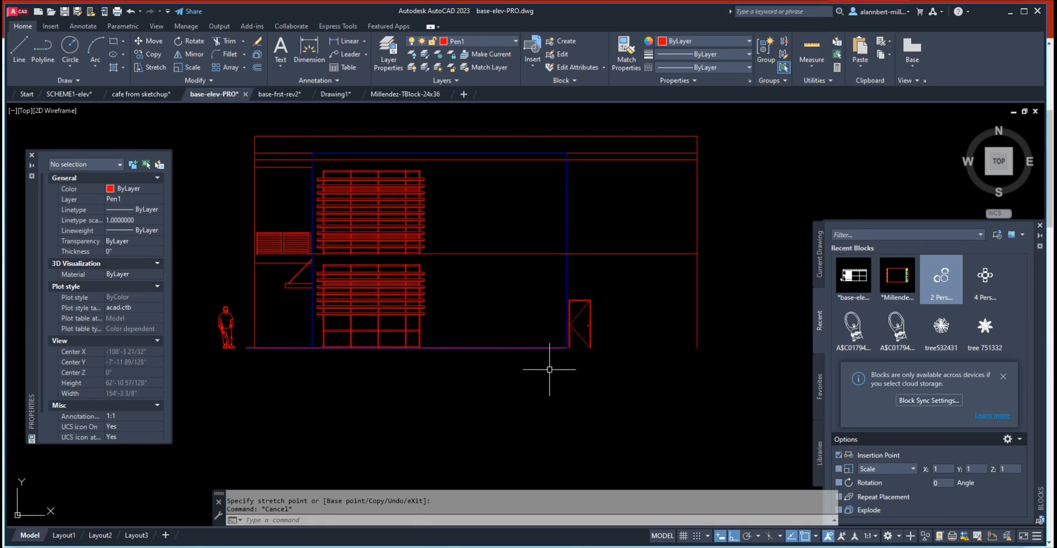
click(551, 348)
click(567, 348)
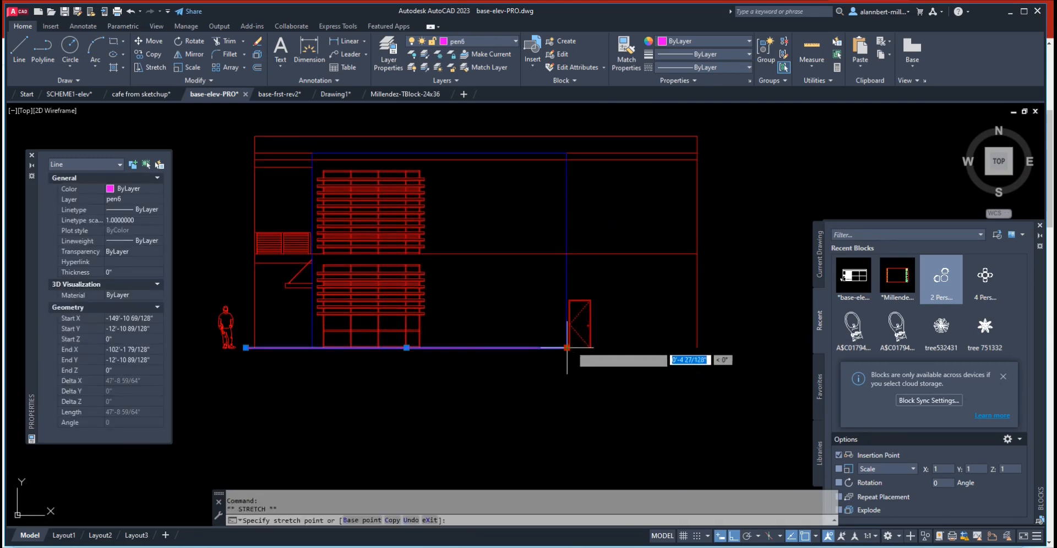
click(720, 348)
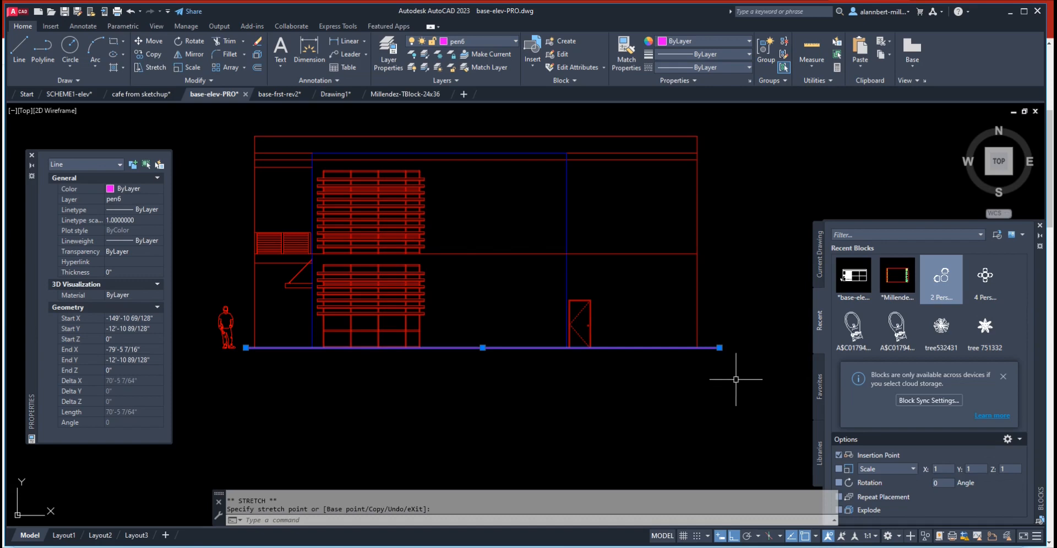
scroll(512, 401, down, 5)
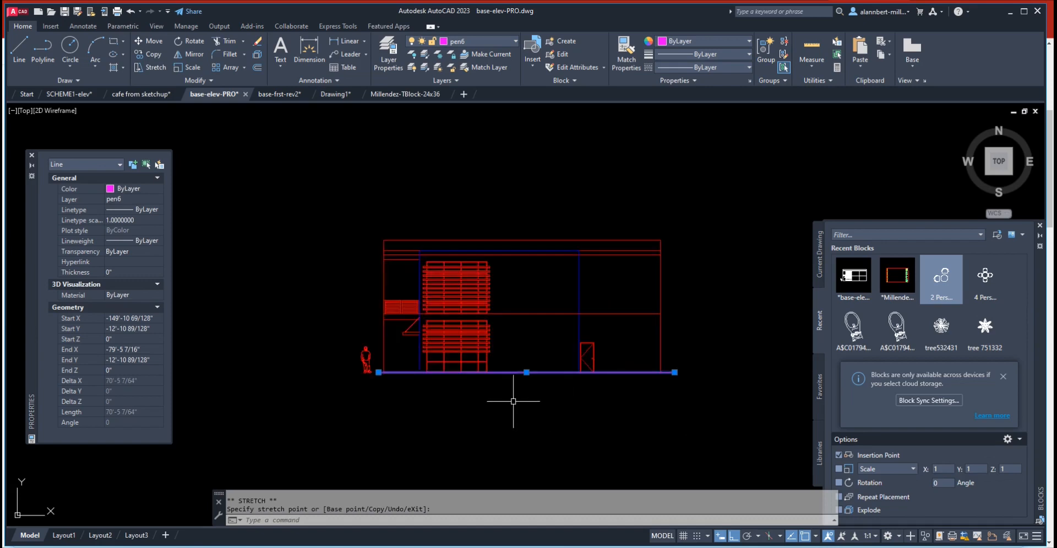
key(Escape)
key(Escape)
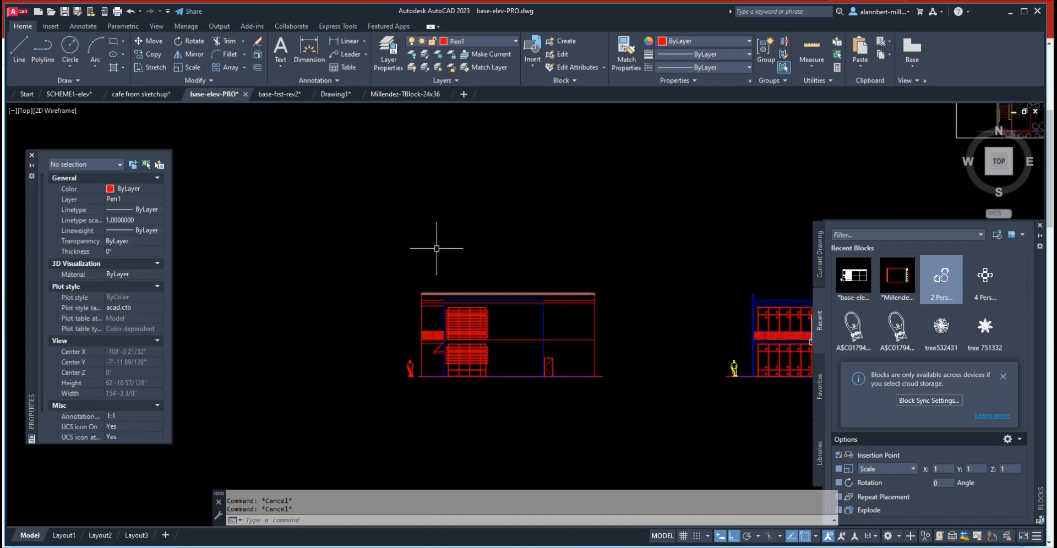
click(65, 11)
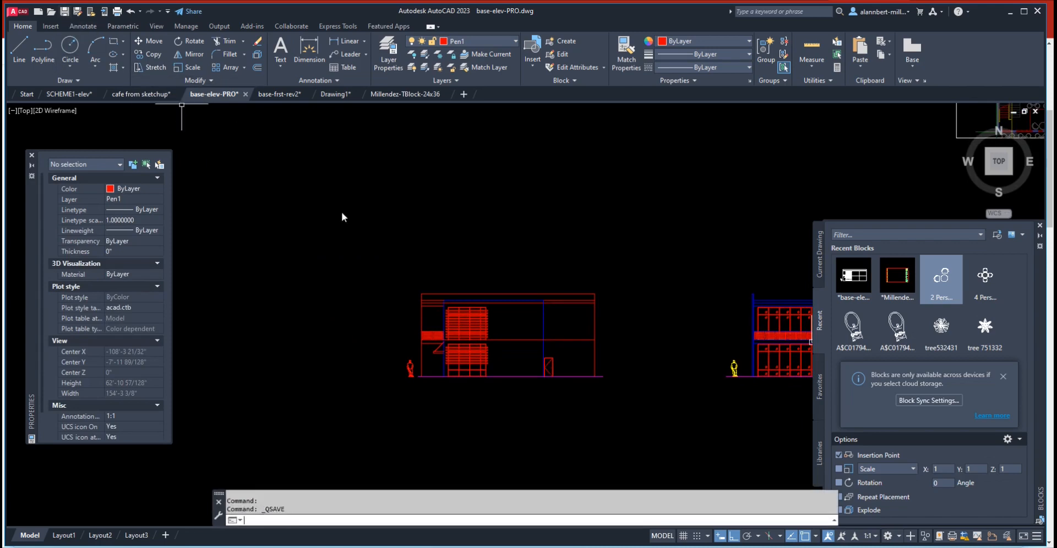
- Erase the mid-height floor line across the blank main wall and across the rear wall section above the door
scroll(554, 347, up, 4)
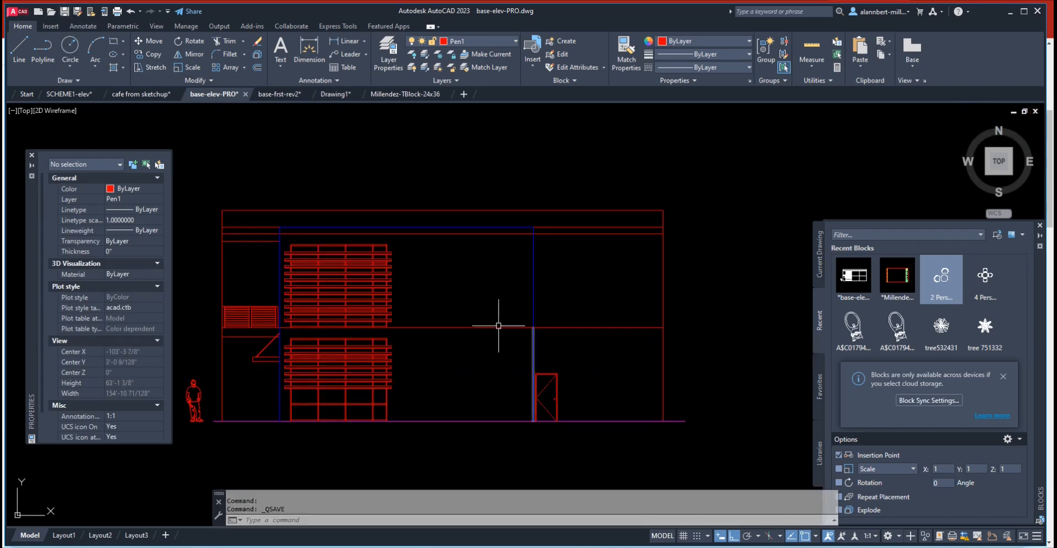
text(e)
key(Return)
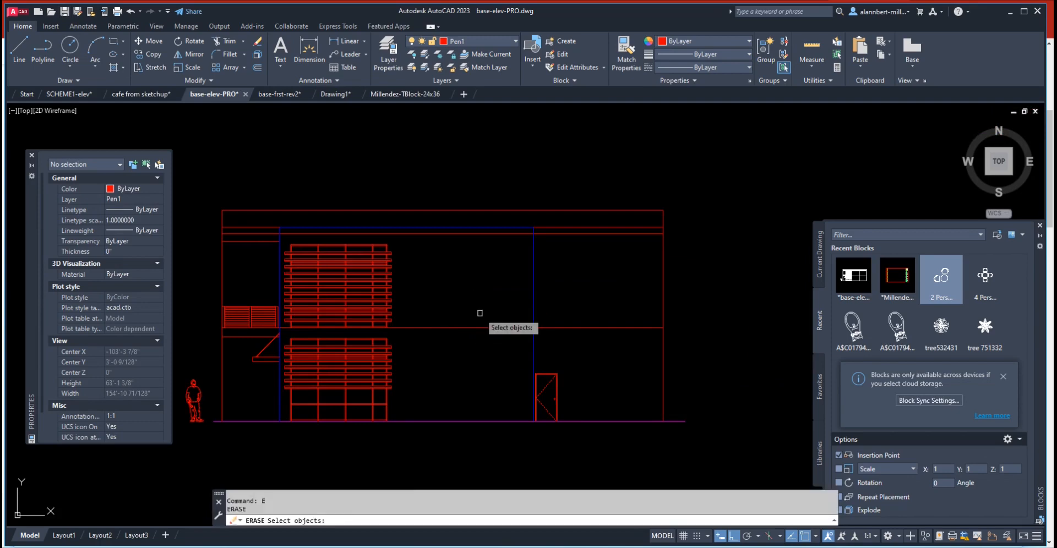
click(480, 312)
click(456, 334)
key(Return)
click(597, 303)
click(574, 339)
key(Return)
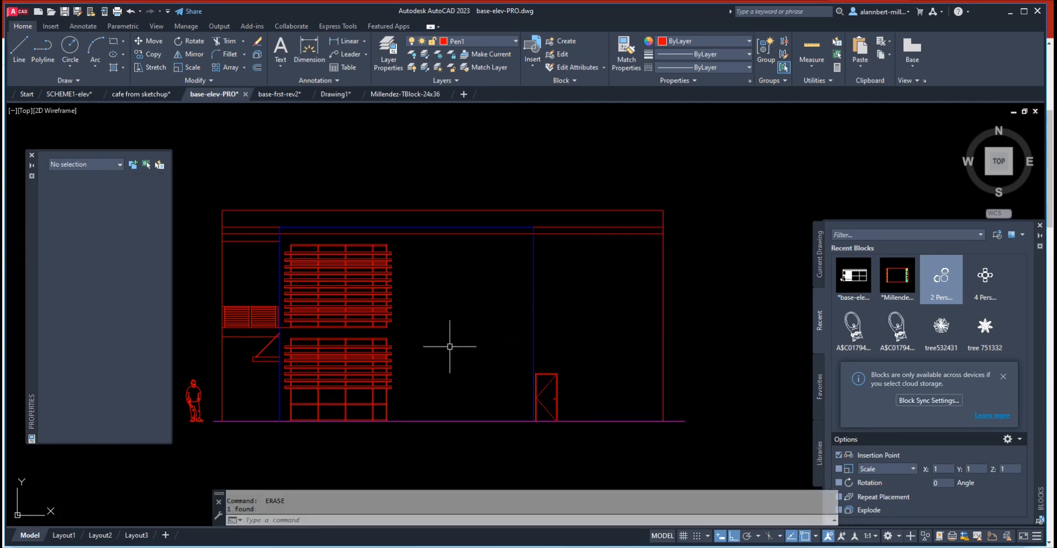
- Erase the short floor line segment between the blue wall line and the upper louvered windows
scroll(254, 339, up, 2)
click(256, 332)
key(Escape)
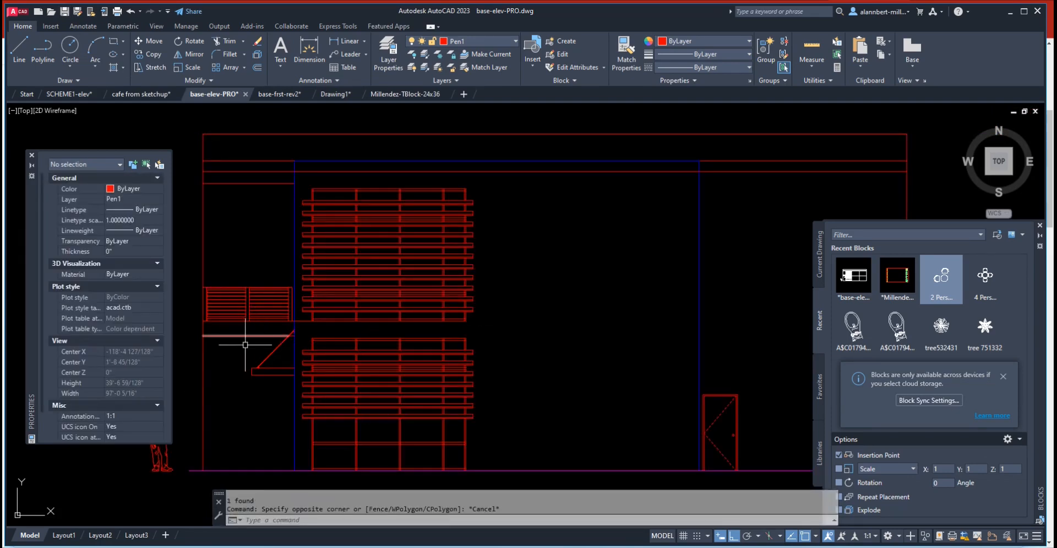
scroll(255, 336, up, 3)
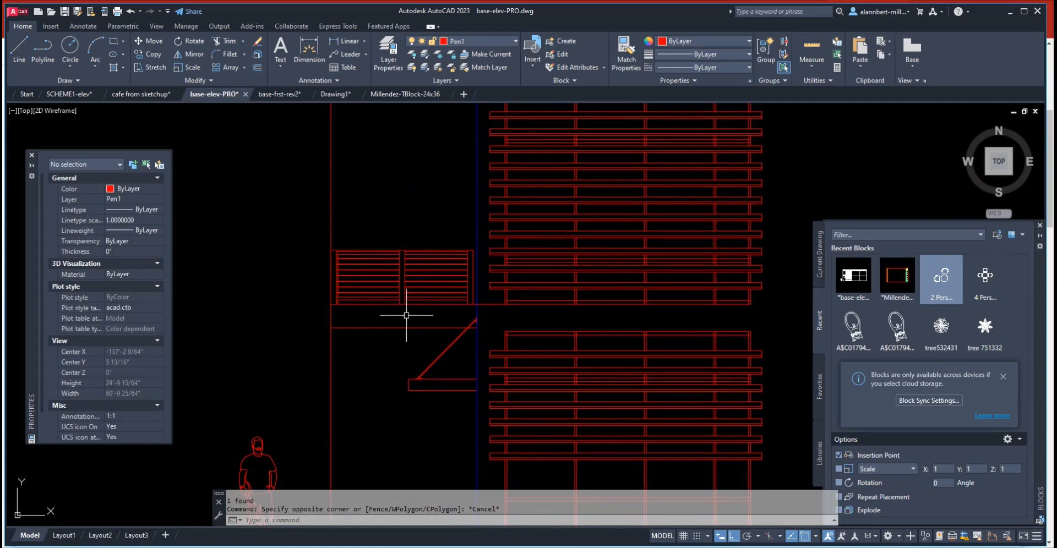
scroll(431, 310, up, 4)
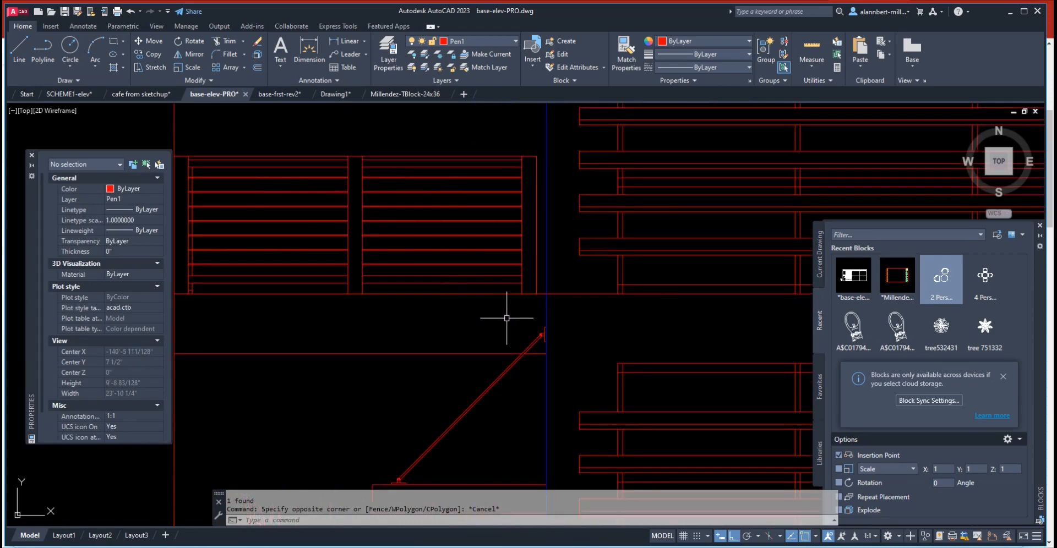
scroll(506, 318, down, 4)
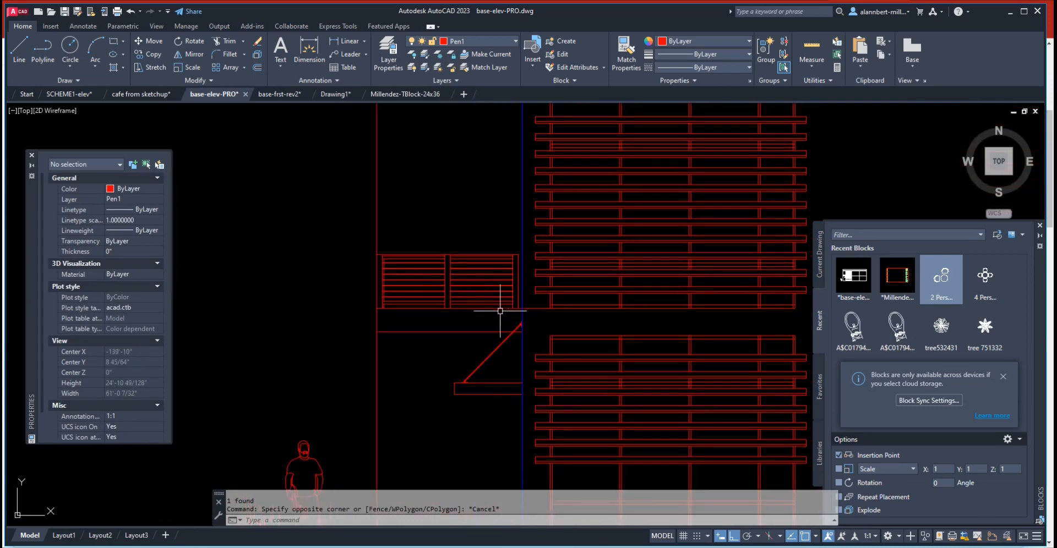
scroll(472, 337, down, 3)
scroll(479, 337, up, 7)
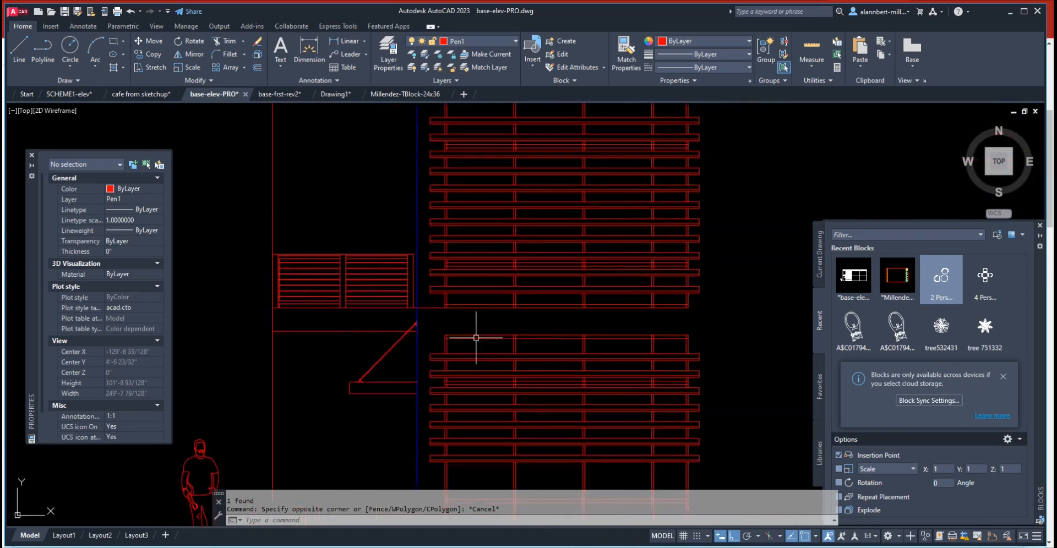
click(392, 255)
click(385, 276)
key(Delete)
scroll(447, 329, down, 8)
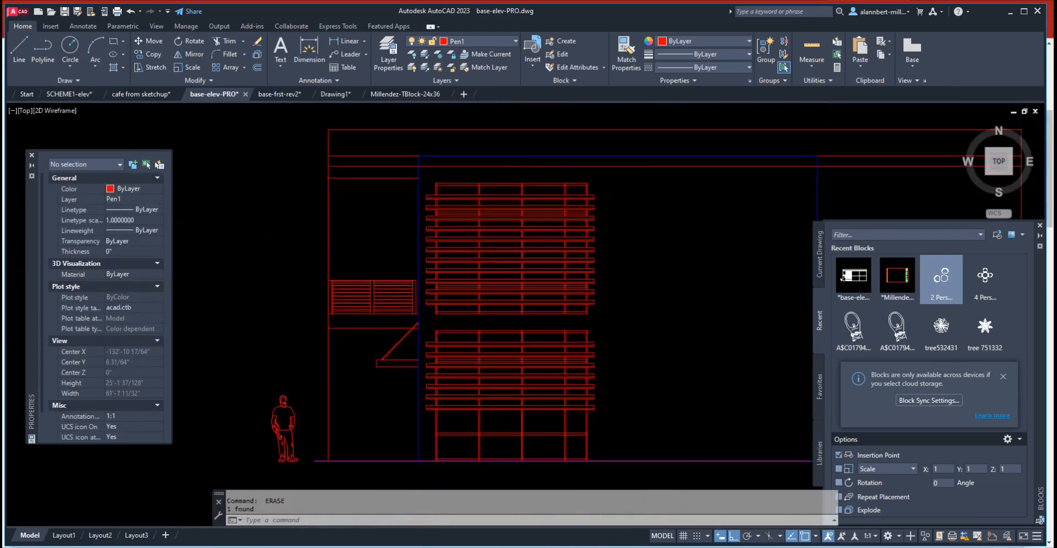
- Erase the lower horizontal roof line segments across the main wall and the rear wall section
middle_drag(552, 338, 469, 309)
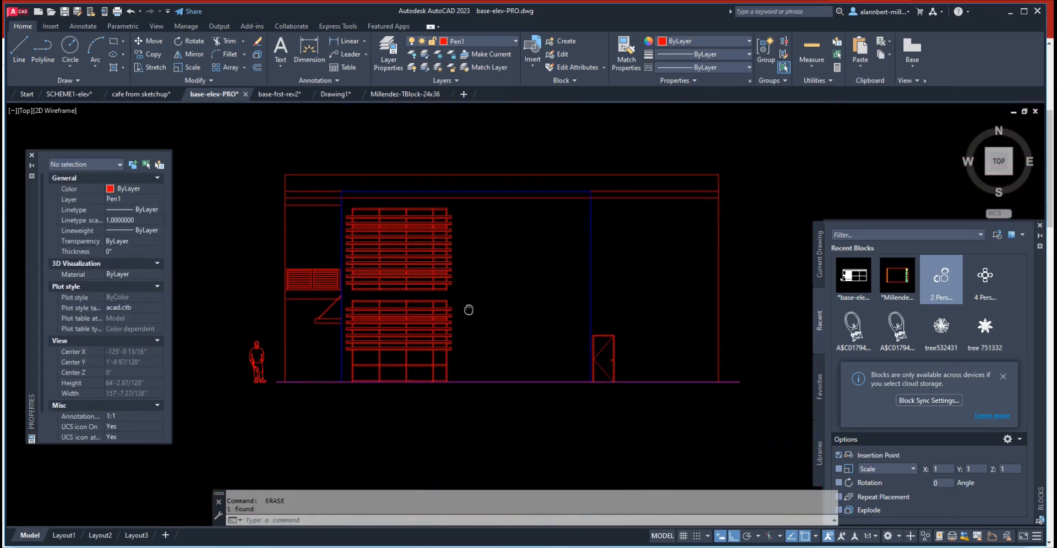
key(space)
click(668, 212)
click(654, 196)
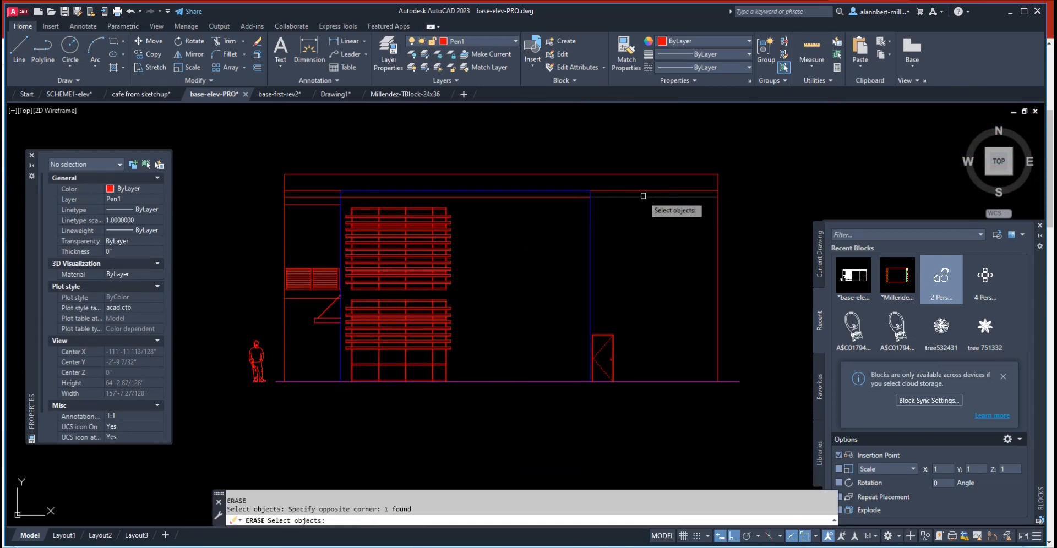
text(e)
key(space)
click(543, 207)
click(528, 193)
key(space)
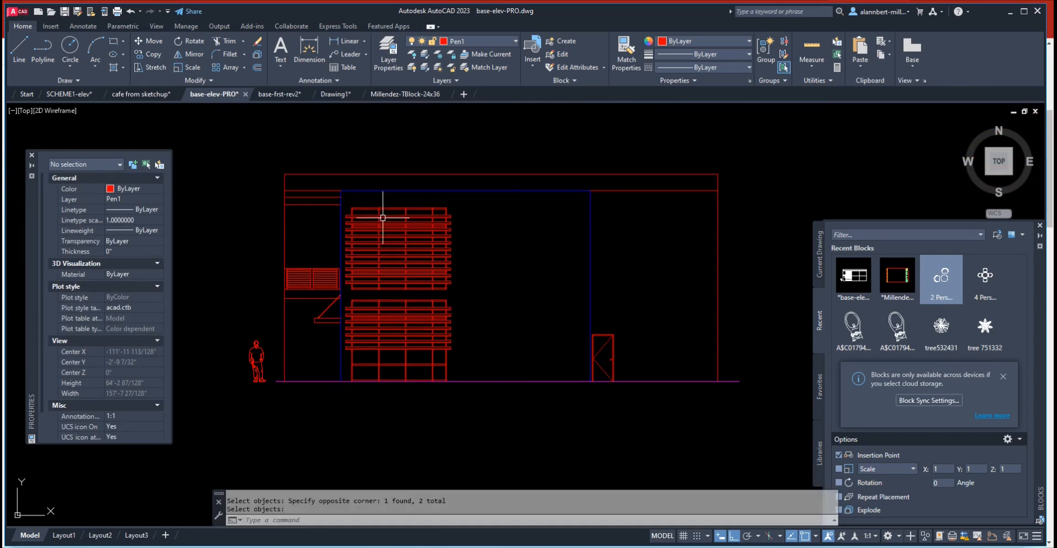
- Erase the red horizontal segment above the balcony that continues the blue roof line
click(320, 191)
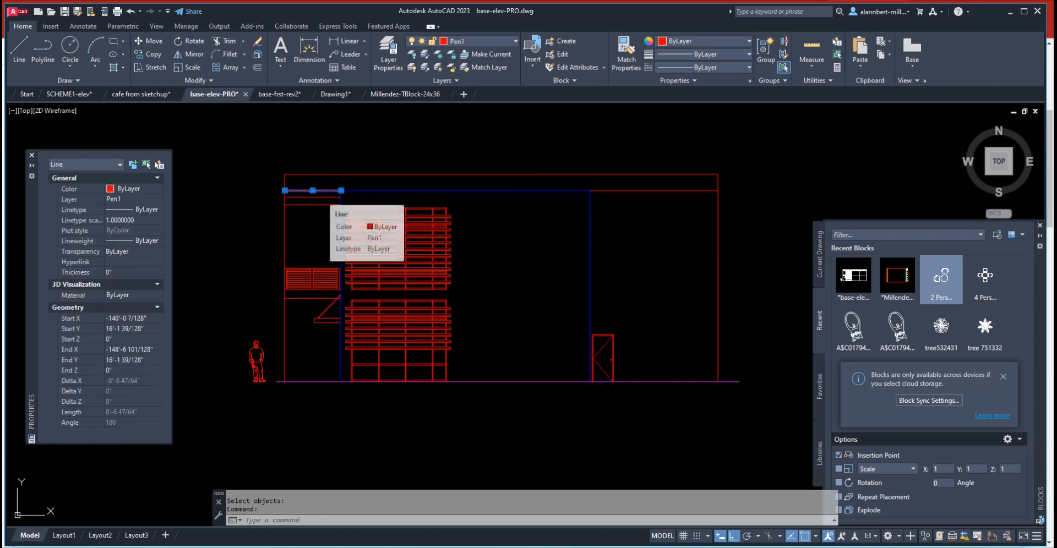
key(Delete)
scroll(334, 226, up, 2)
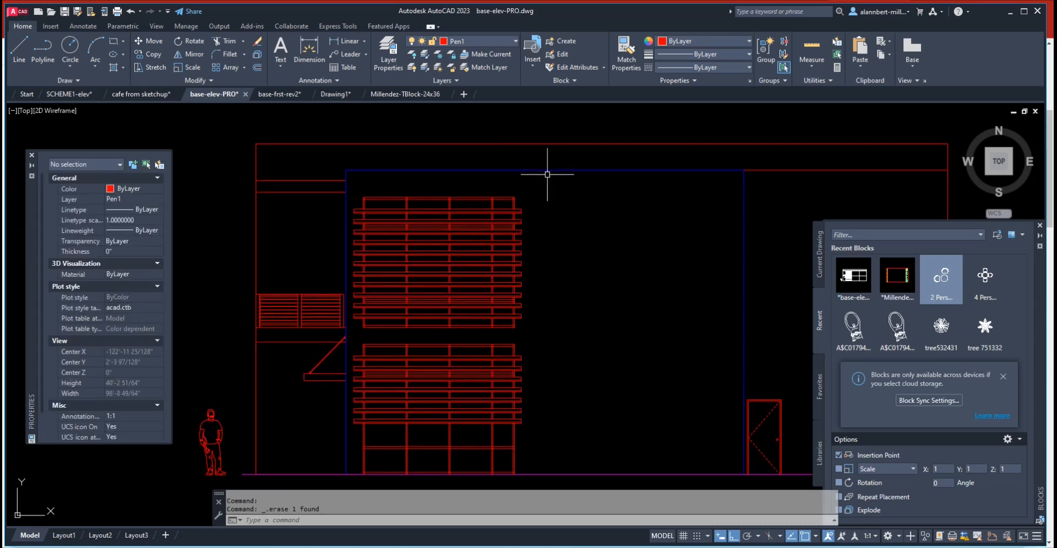
scroll(716, 178, down, 2)
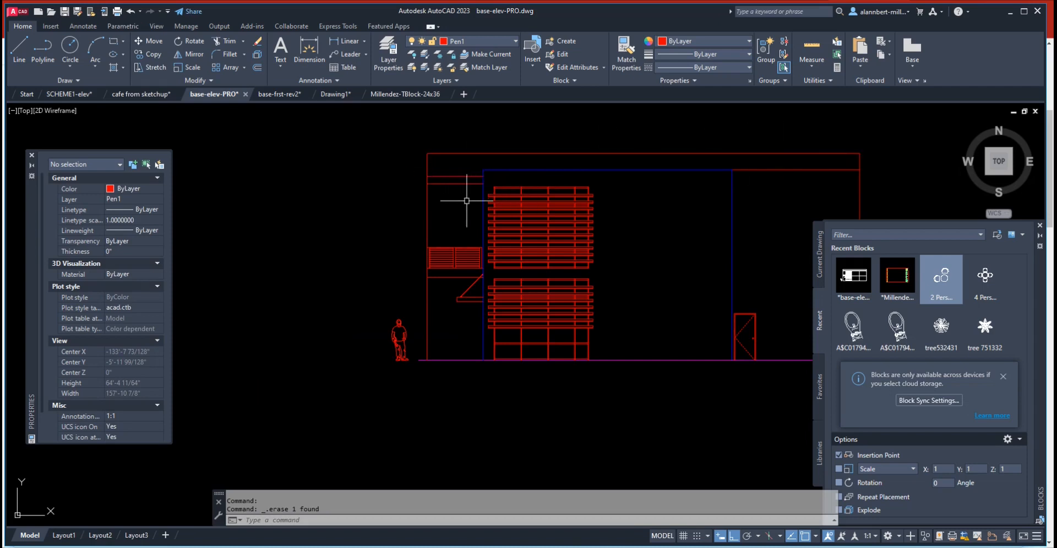
- Put the four lines of the narrow roof band above the balcony on layer Pen3
scroll(467, 201, up, 2)
click(387, 158)
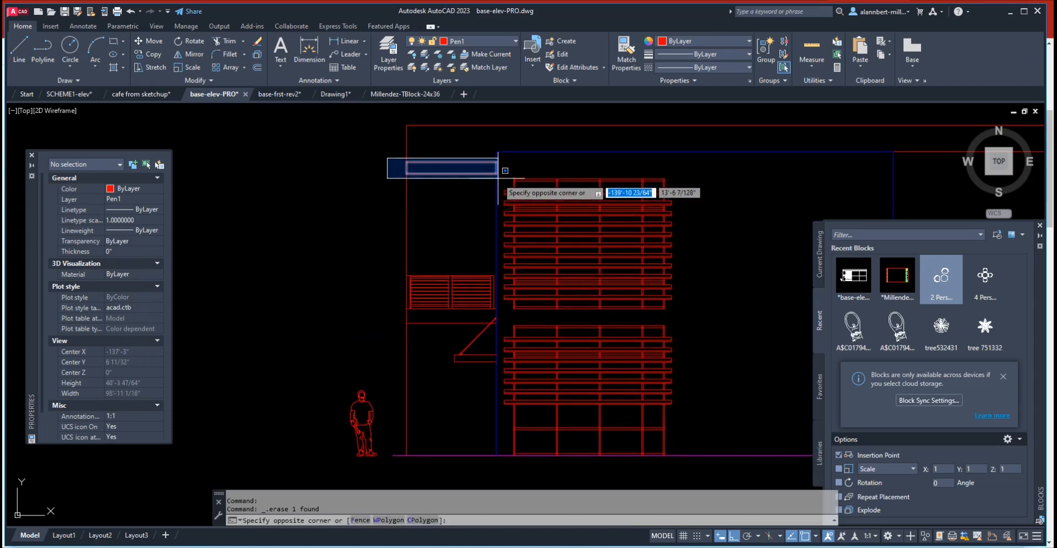
click(499, 177)
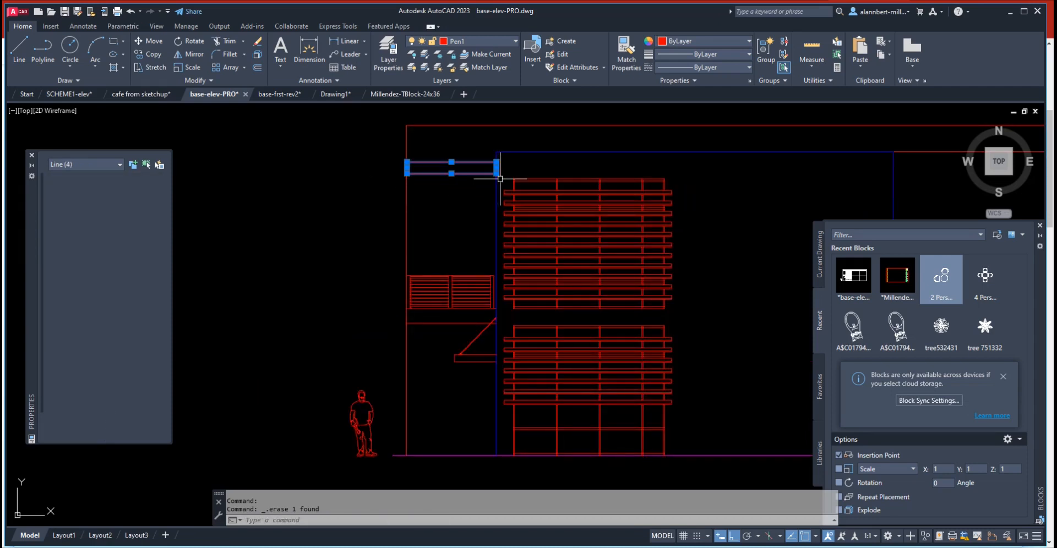
click(504, 39)
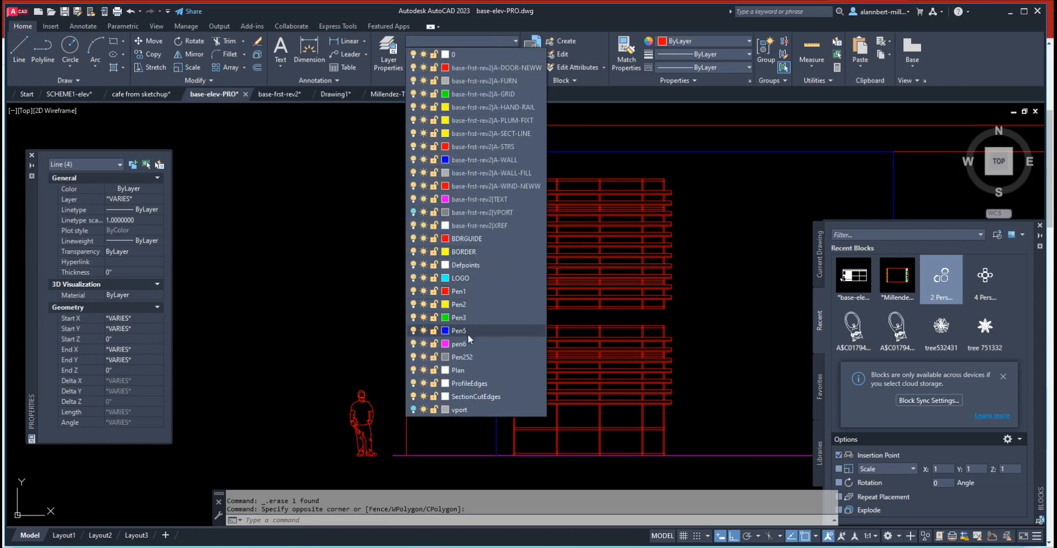
click(462, 318)
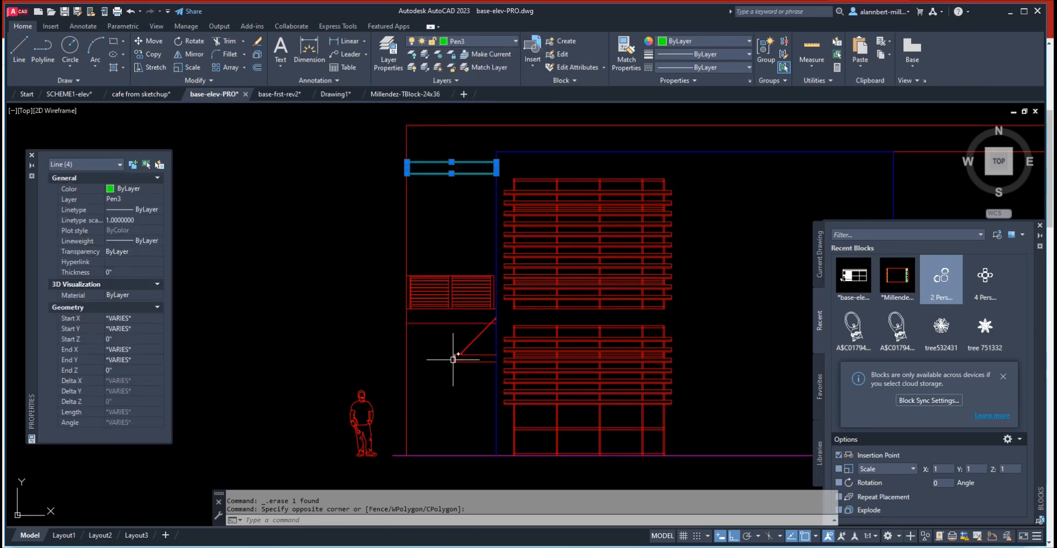
key(Escape)
key(Escape)
scroll(440, 347, up, 4)
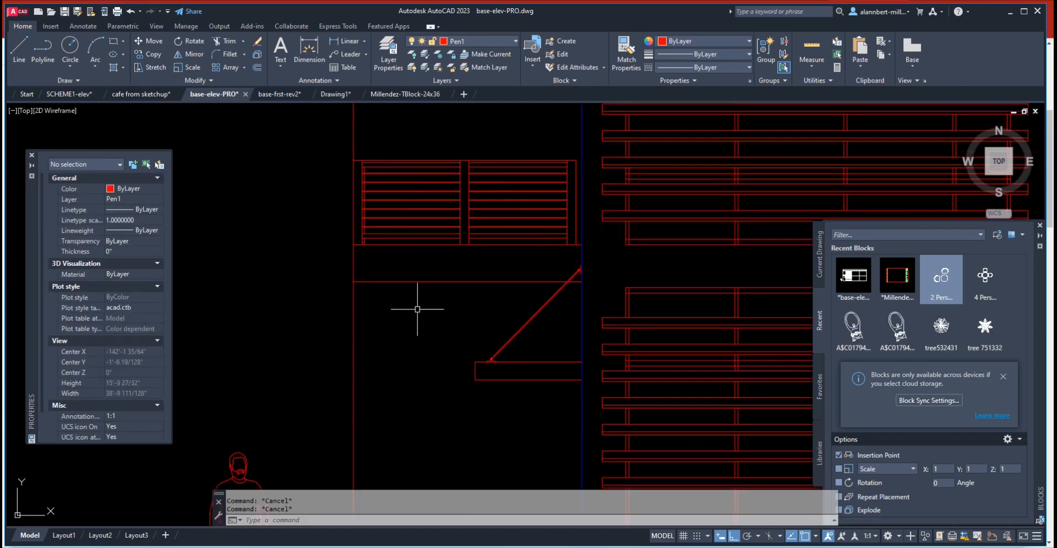
- Put the balcony's outer vertical edge, top edge and bottom edge lines on layer Pen3
click(346, 292)
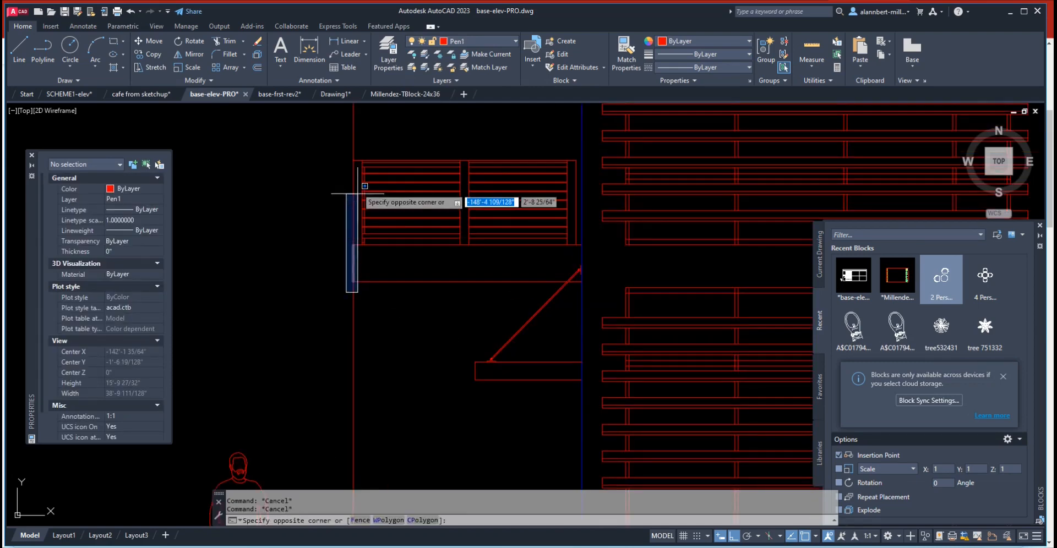
click(355, 154)
click(350, 157)
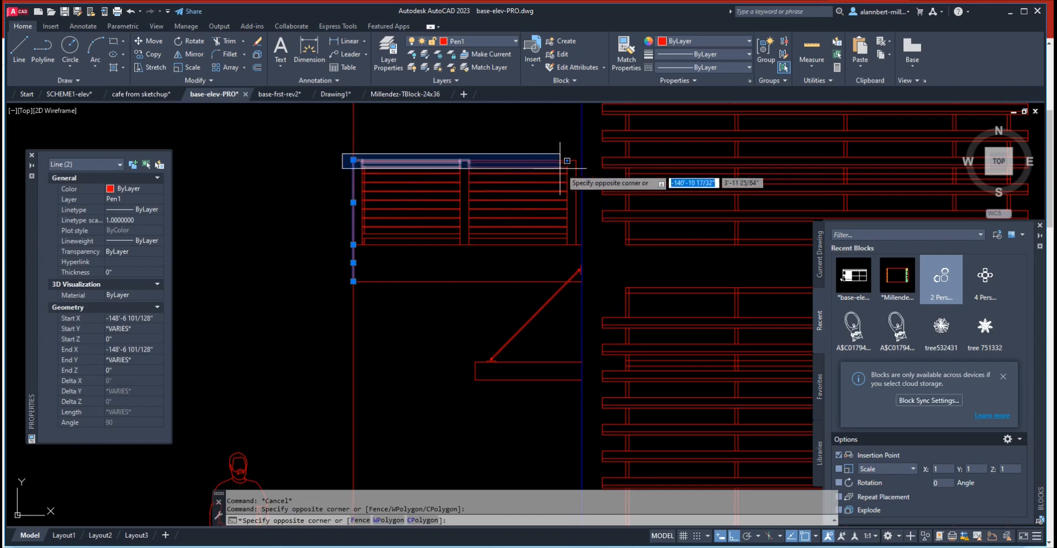
scroll(582, 160, up, 2)
click(583, 160)
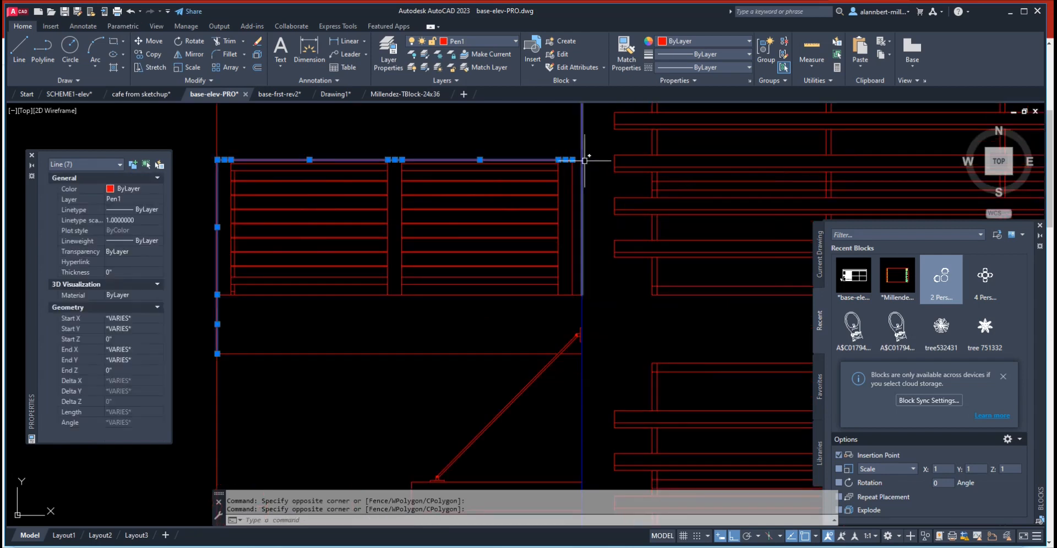
click(281, 363)
click(271, 344)
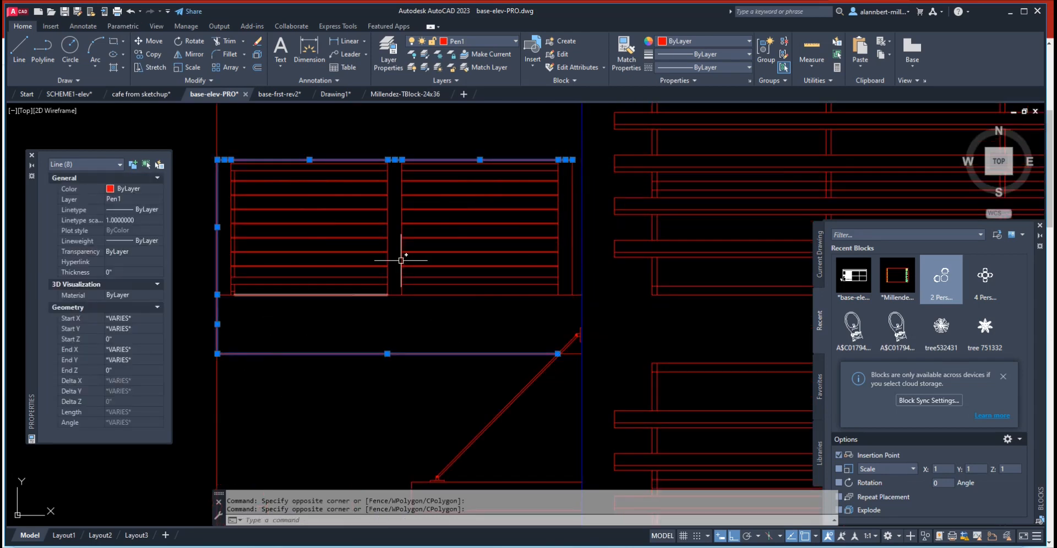
scroll(558, 374, up, 4)
click(542, 314)
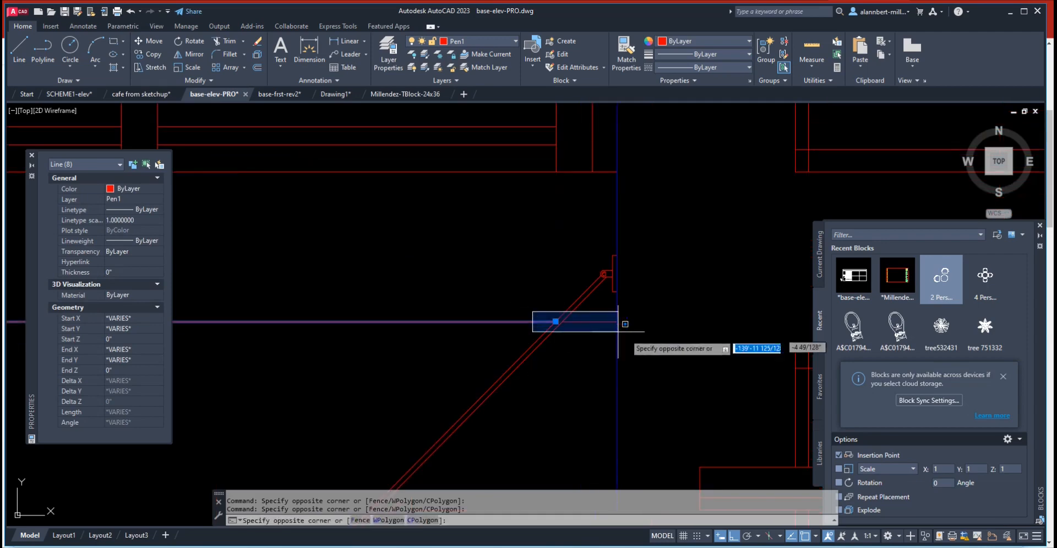
click(643, 335)
click(480, 42)
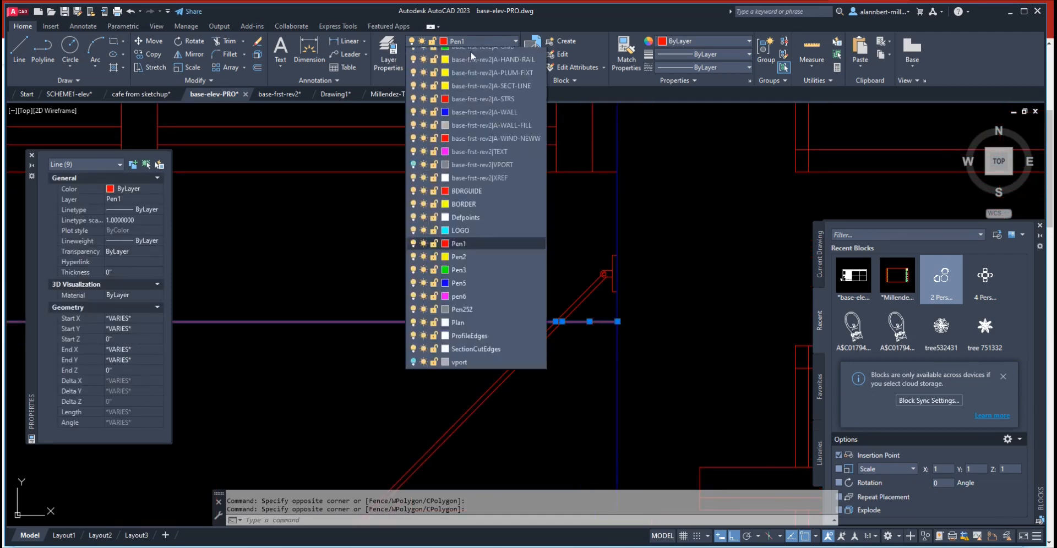
click(462, 317)
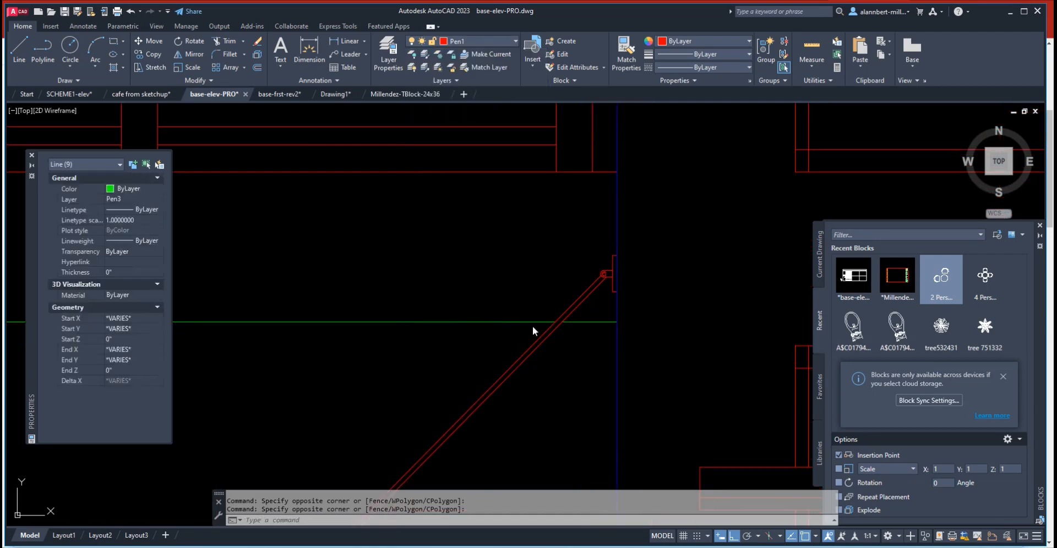
key(Escape)
- Stretch the end of the balcony's bottom edge line across the diagonal brace to meet the adjoining segment
scroll(552, 327, up, 6)
click(554, 317)
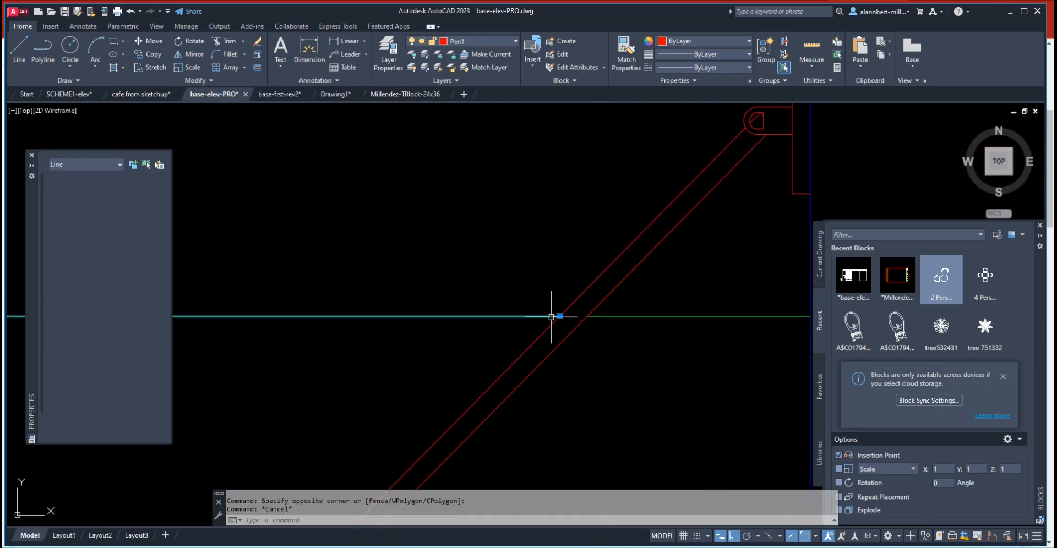
click(560, 317)
key(Escape)
key(Escape)
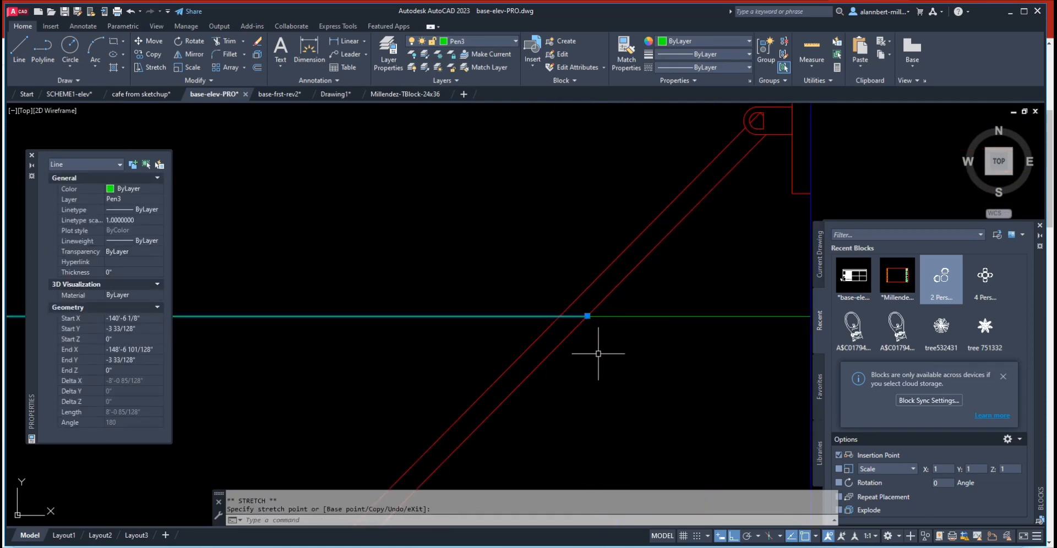
scroll(611, 358, down, 5)
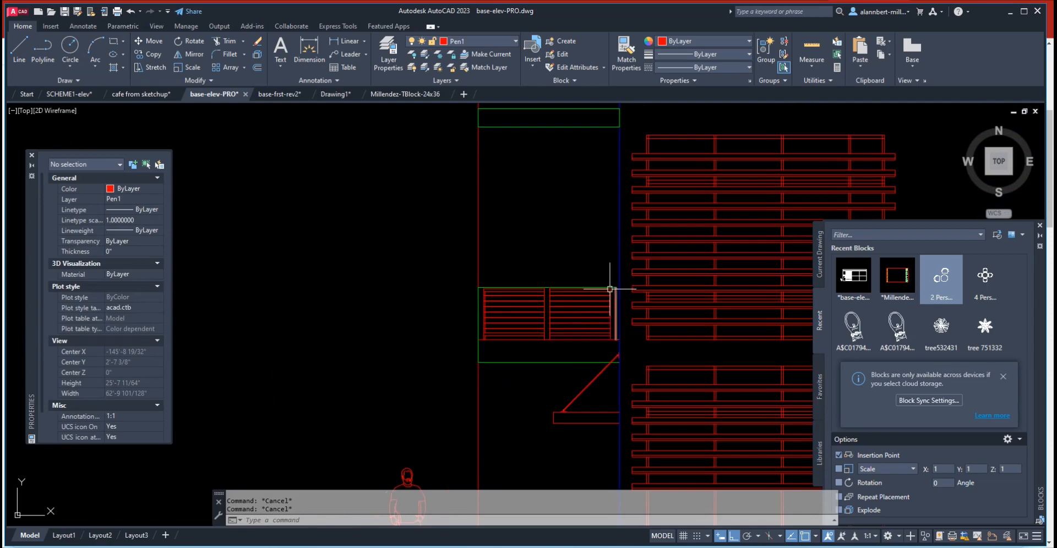
- Stretch the end of the balcony's top edge line perpendicular to the blue wall line
scroll(610, 289, up, 6)
click(617, 286)
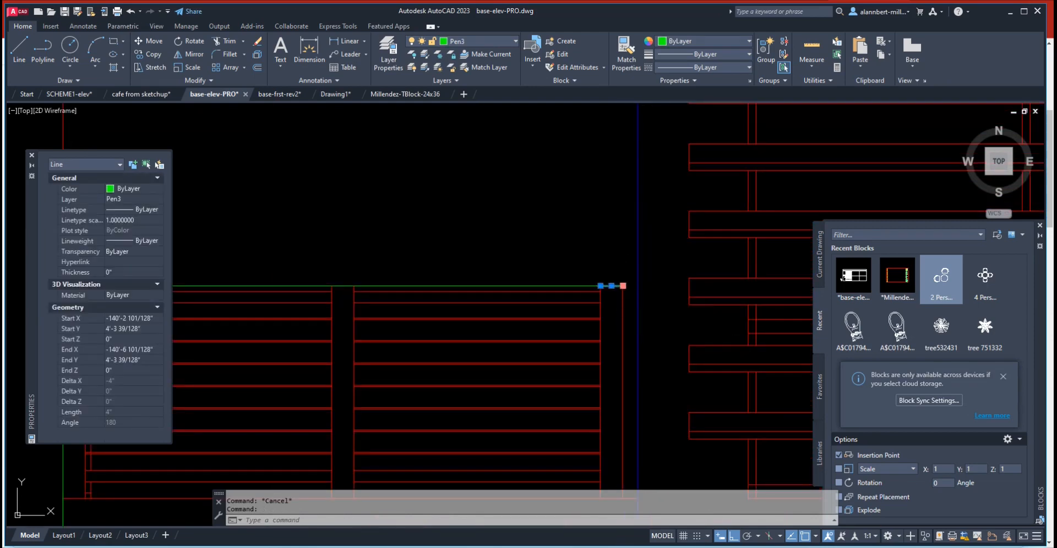
click(623, 286)
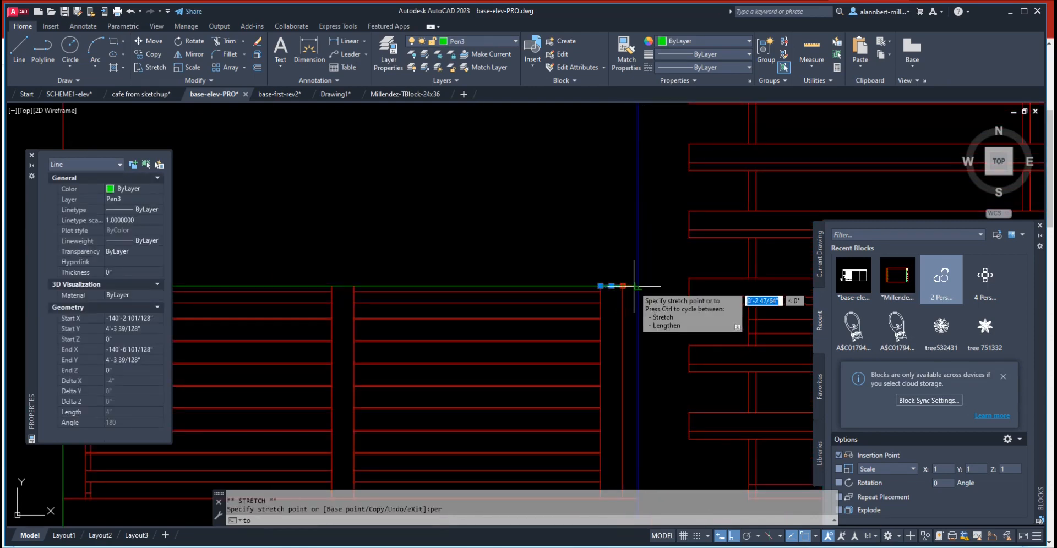
key(Escape)
key(Escape)
scroll(632, 346, down, 5)
scroll(542, 281, up, 3)
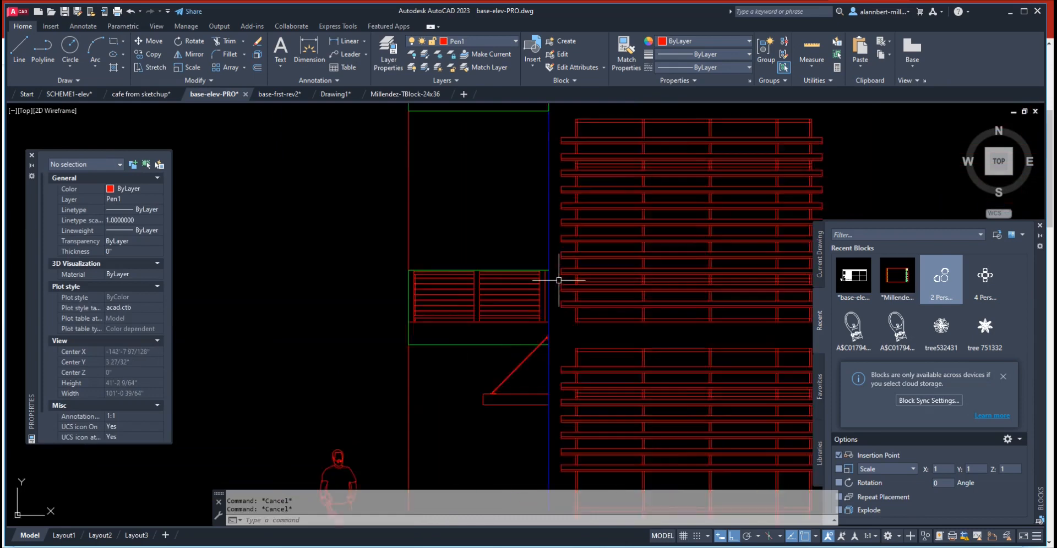
- Erase the red horizontal line below the roof edge across the rear wall section above the door
scroll(530, 280, down, 5)
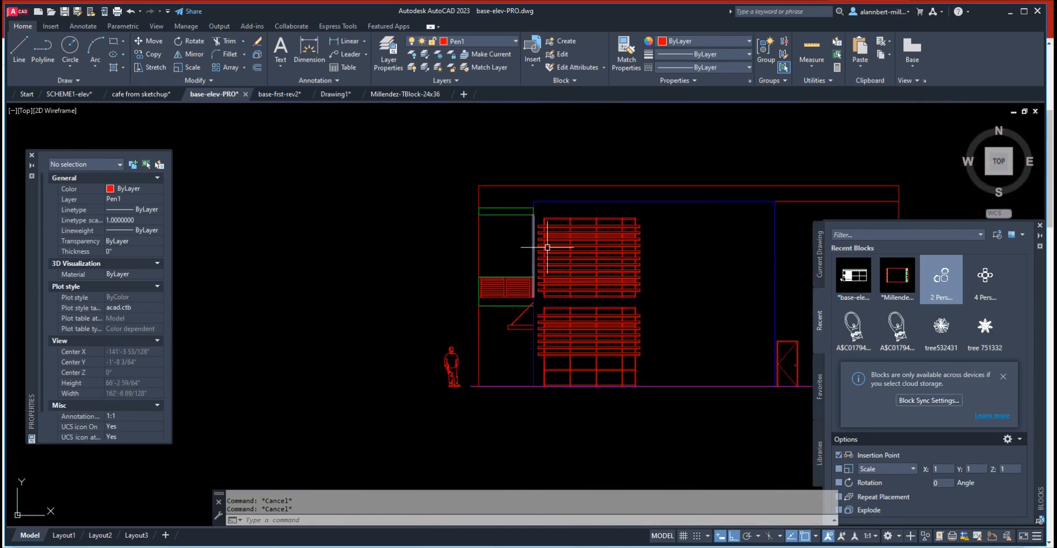
middle_drag(627, 263, 492, 229)
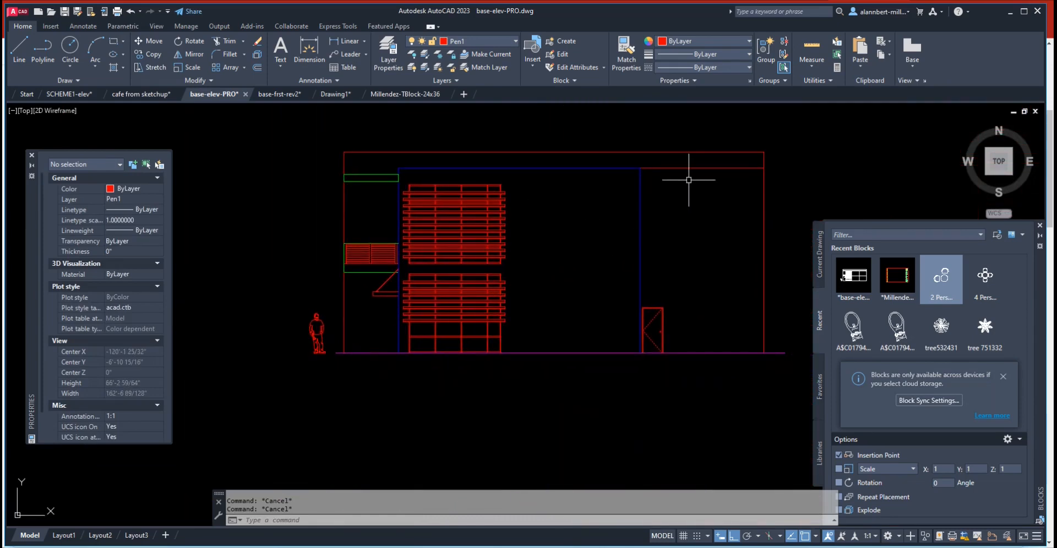
text(e)
key(space)
click(709, 163)
click(684, 184)
key(space)
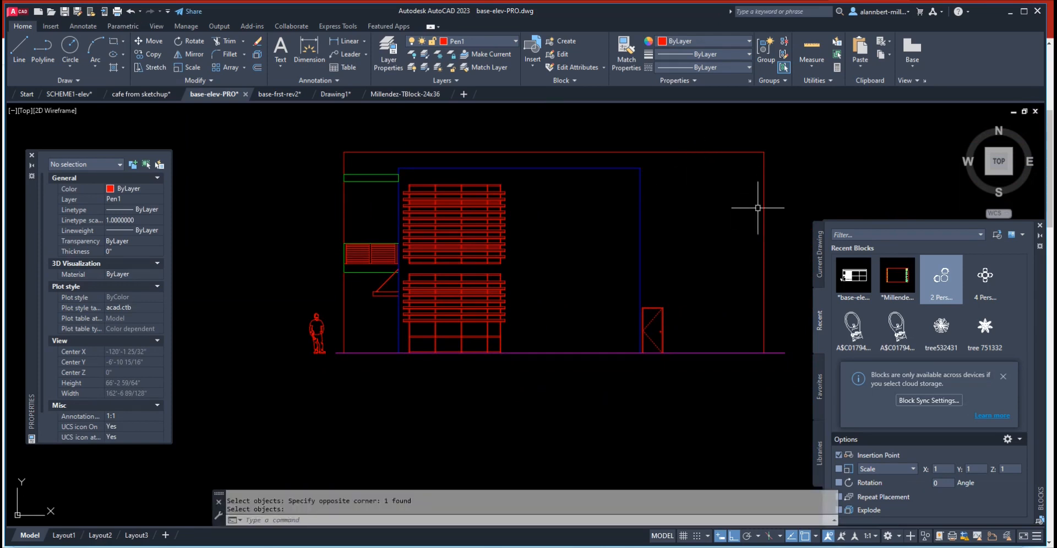
- Match the properties of the yellow human figure in the neighbouring elevation onto the red figure beside this elevation
scroll(755, 214, down, 5)
mouse_move(734, 237)
middle_down()
mouse_move(518, 259)
mouse_move(479, 279)
middle_up()
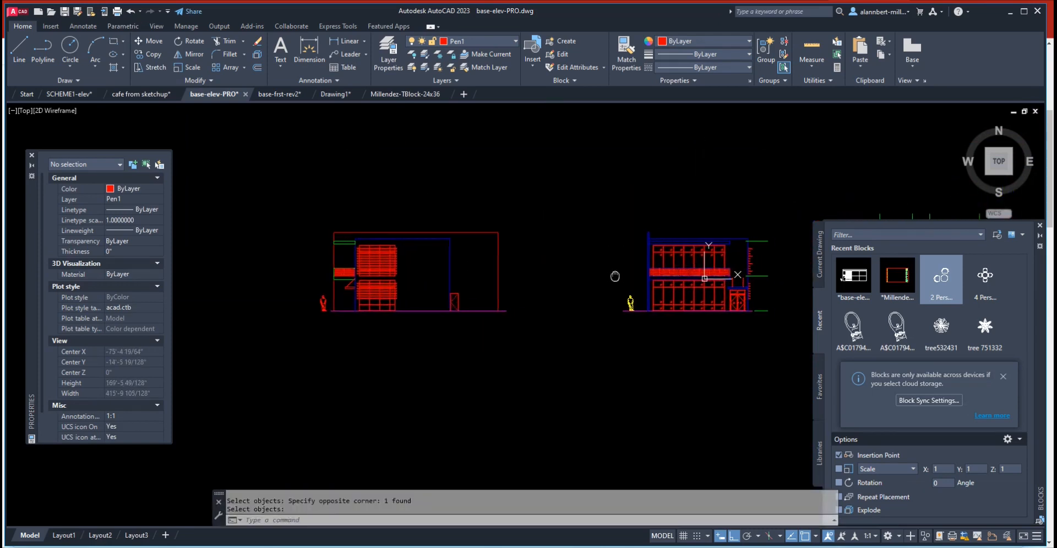
click(626, 60)
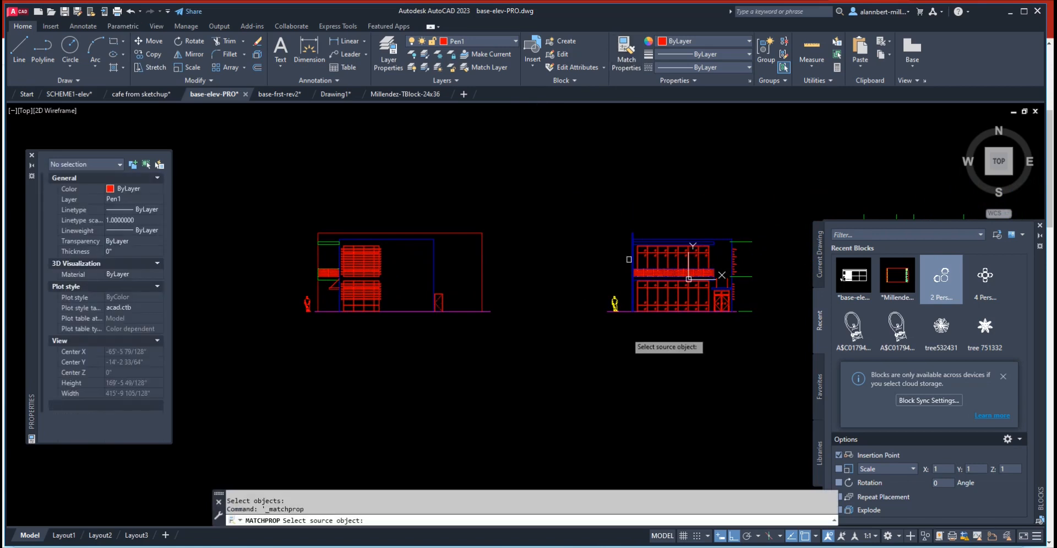
click(614, 303)
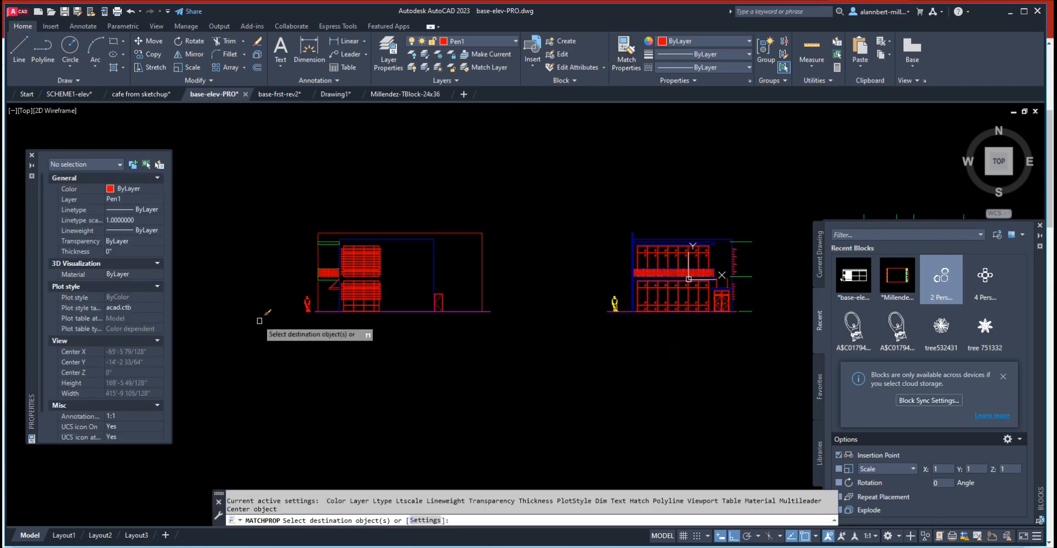
click(301, 290)
click(315, 317)
key(space)
- Stretch the balcony-side end of the magenta ground line outward so it runs beneath the human figure
click(325, 311)
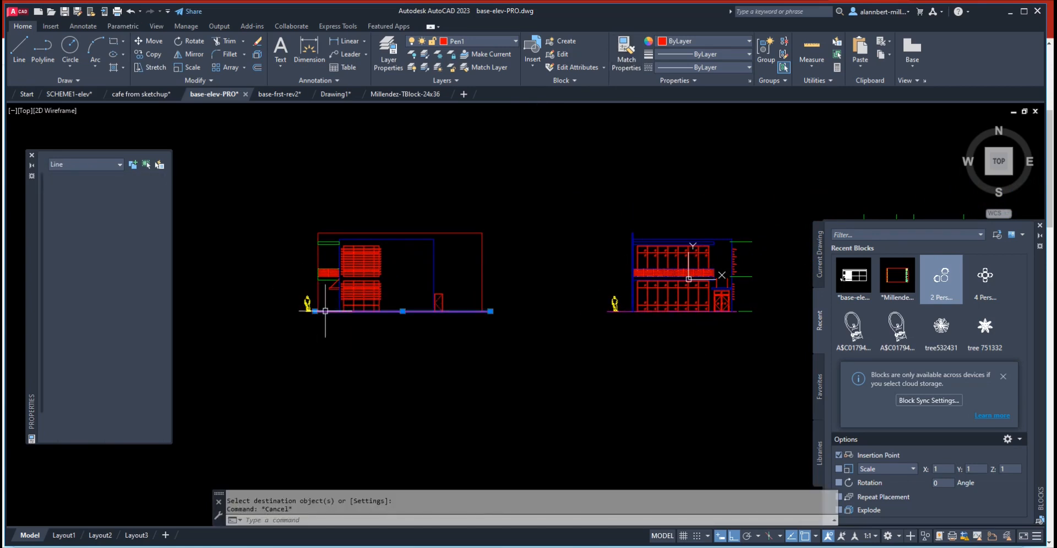
click(315, 311)
key(Escape)
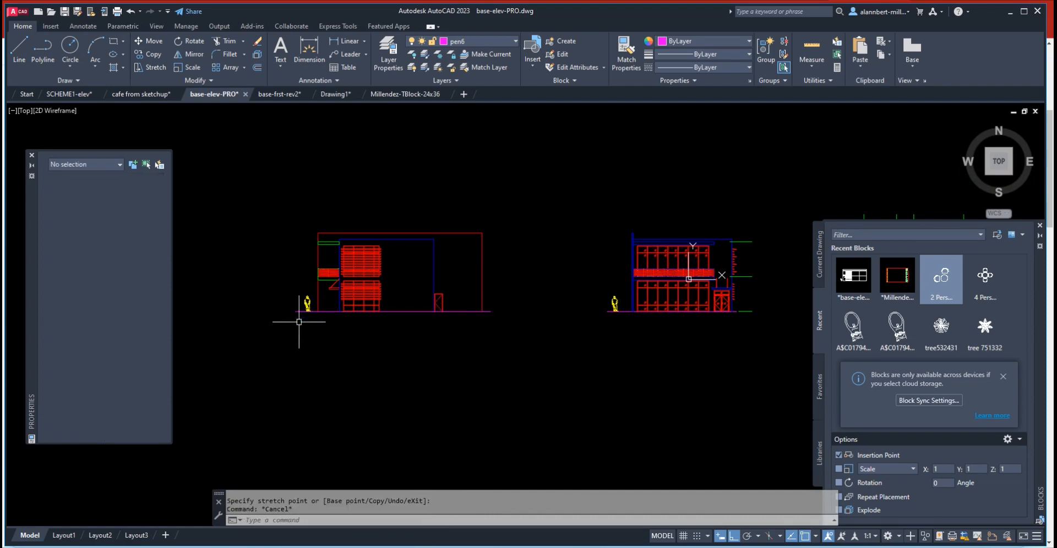
key(Escape)
- Copy the three green level lines from the neighbouring elevation to beside the rear wall of the right elevation
middle_drag(524, 323, 440, 329)
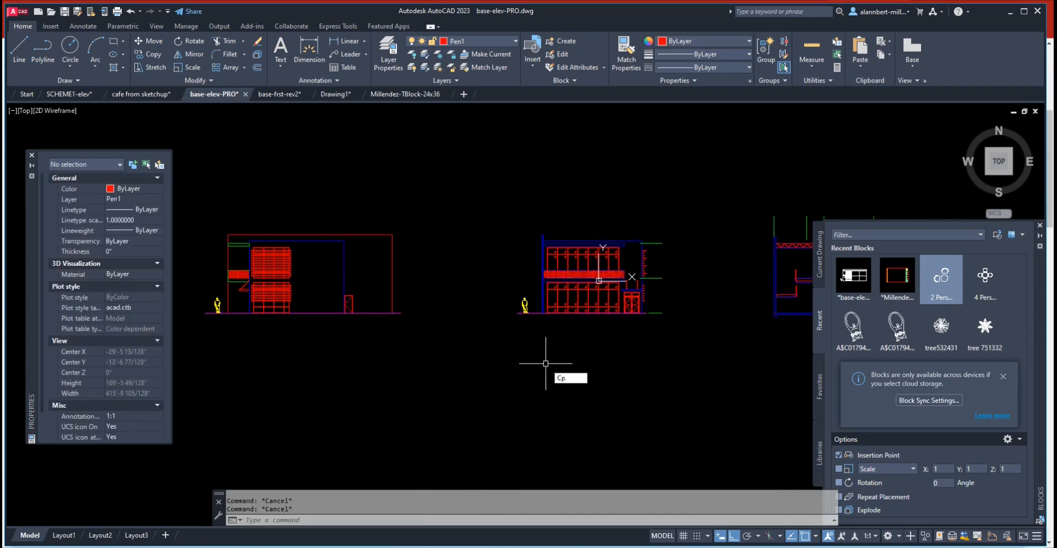
text(Cp)
key(Return)
click(657, 231)
click(657, 327)
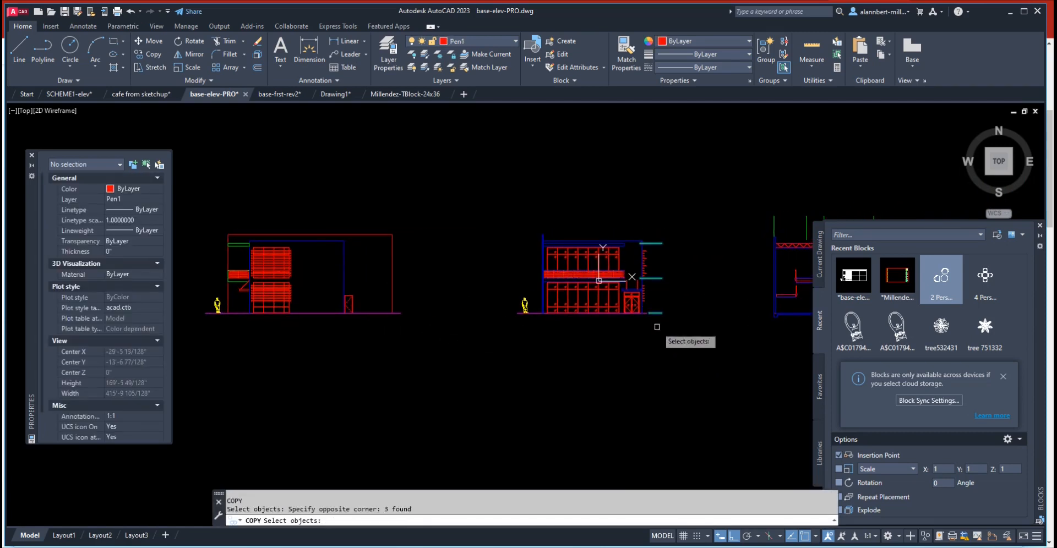
key(Return)
click(644, 312)
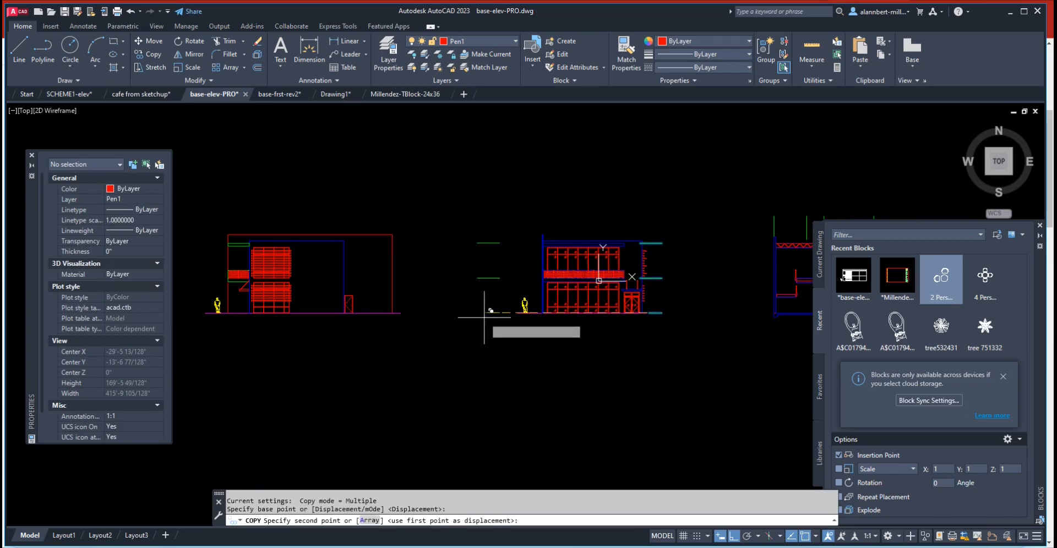
click(406, 302)
scroll(380, 272, up, 6)
key(Escape)
key(Escape)
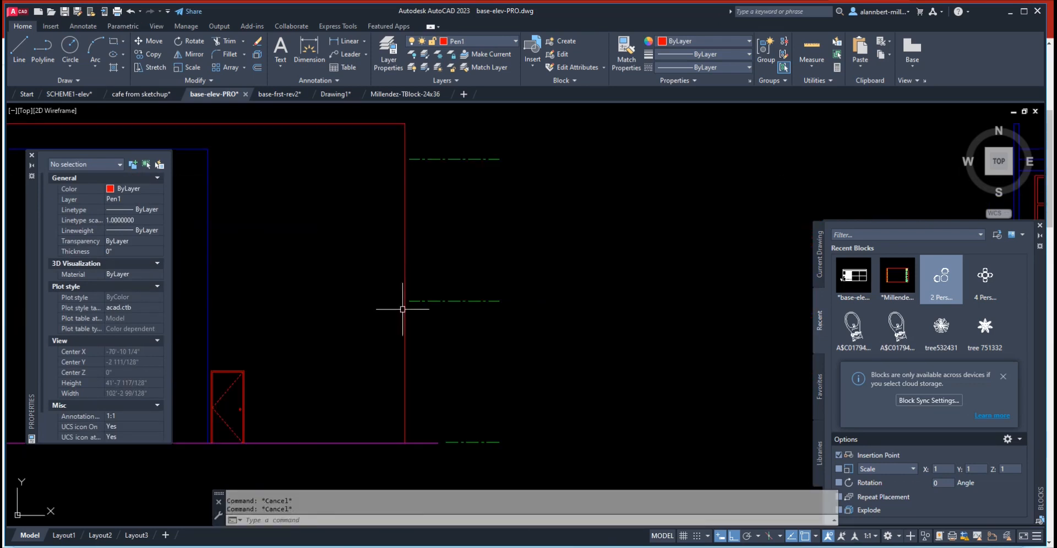
- Stretch the near ends of the upper two green level lines horizontally so they cross the rear wall edge
middle_drag(402, 309, 472, 320)
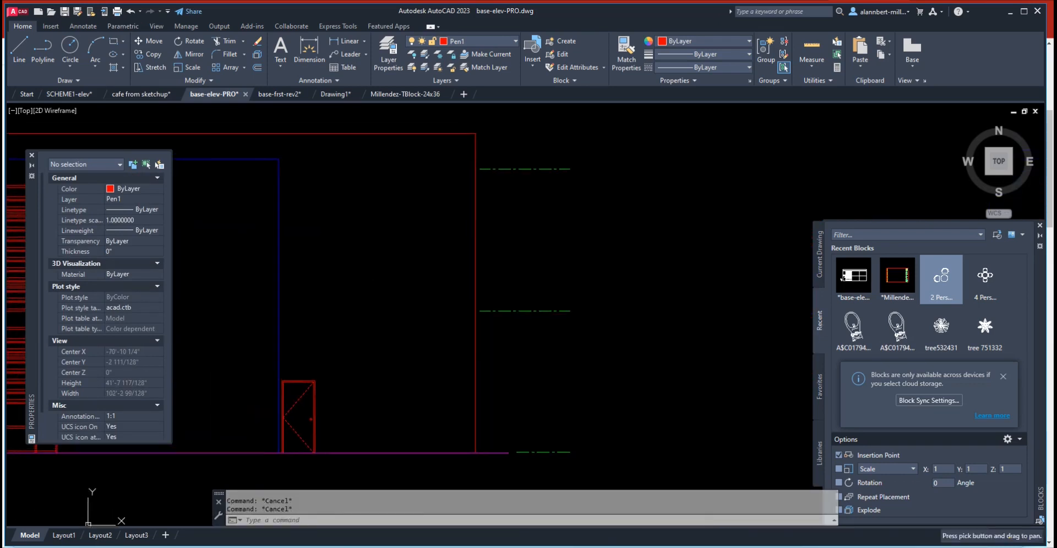
click(501, 327)
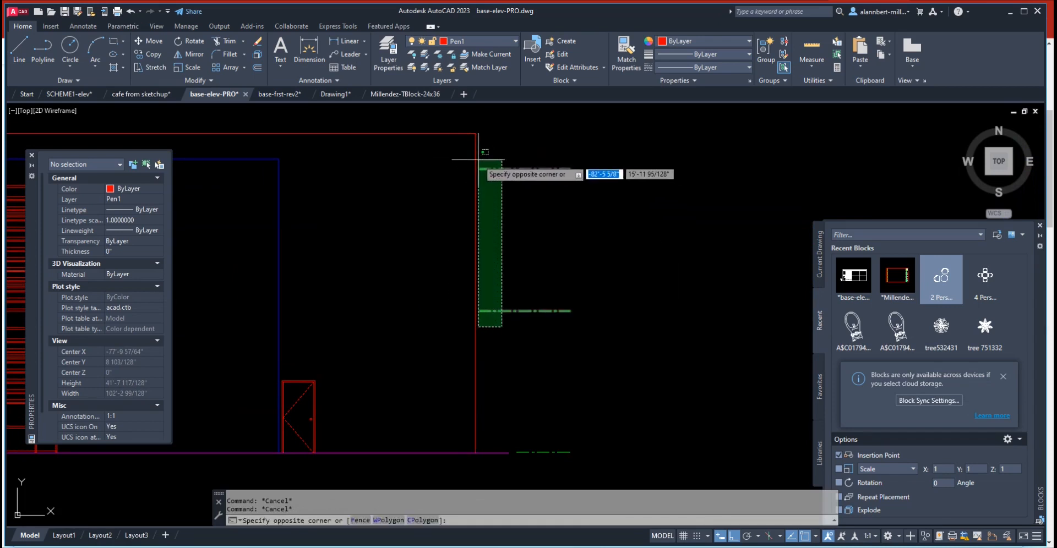
key(Escape)
text(s)
key(Return)
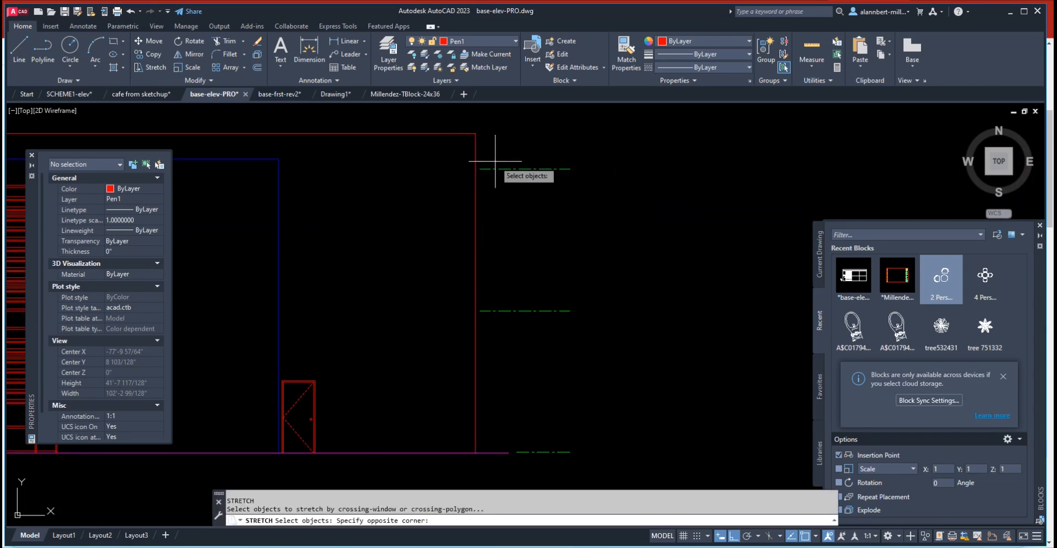
click(495, 162)
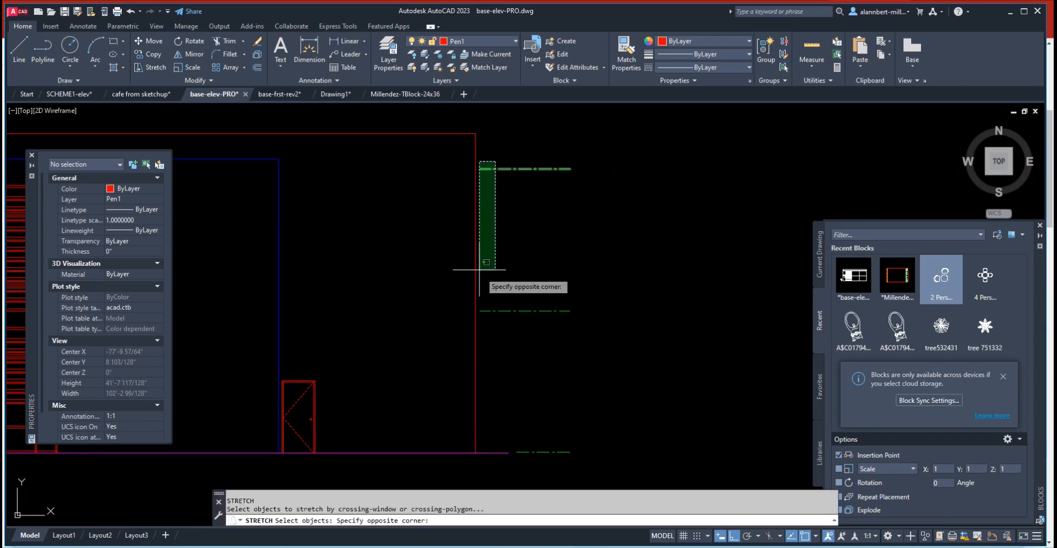
click(478, 319)
key(Return)
click(644, 258)
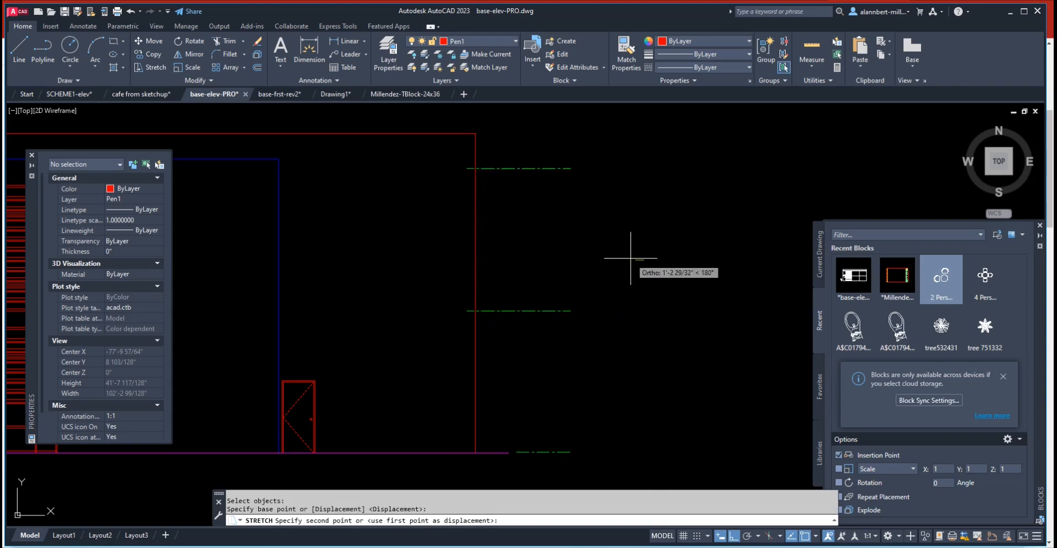
key(Escape)
key(Escape)
- Copy the right elevation's red roof line, both side wall lines and magenta ground line horizontally to the empty space beyond the human figure
scroll(498, 276, down, 6)
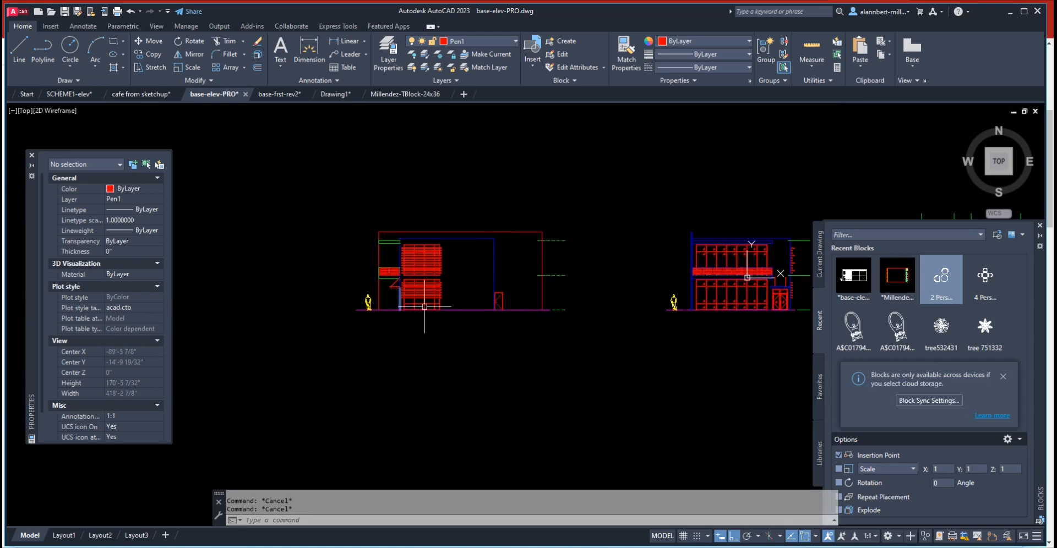
mouse_move(467, 318)
middle_down()
mouse_move(462, 374)
mouse_move(498, 342)
mouse_move(551, 331)
mouse_move(541, 399)
mouse_move(581, 350)
middle_up()
scroll(478, 348, up, 4)
scroll(550, 330, down, 2)
scroll(549, 330, down, 3)
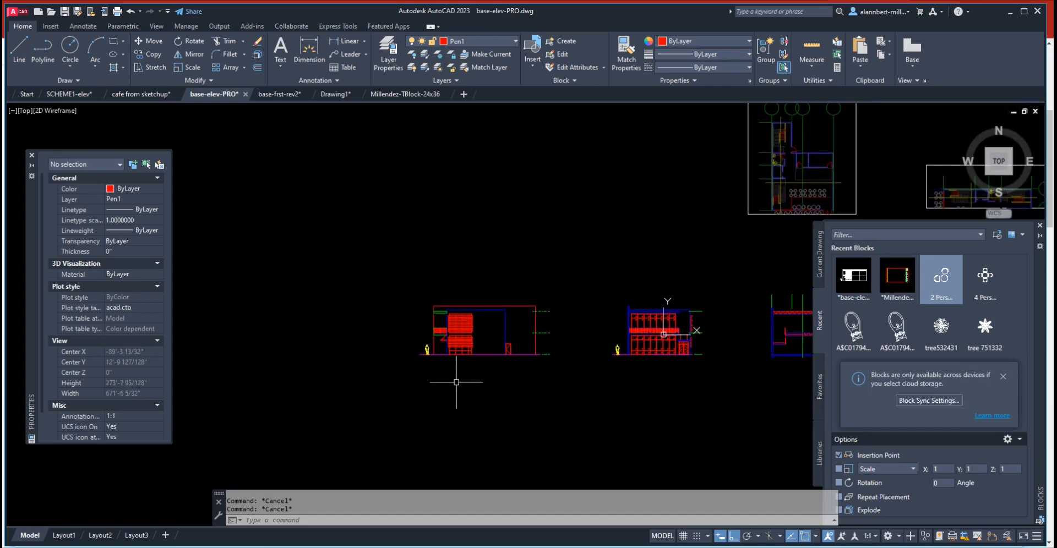
scroll(429, 348, up, 4)
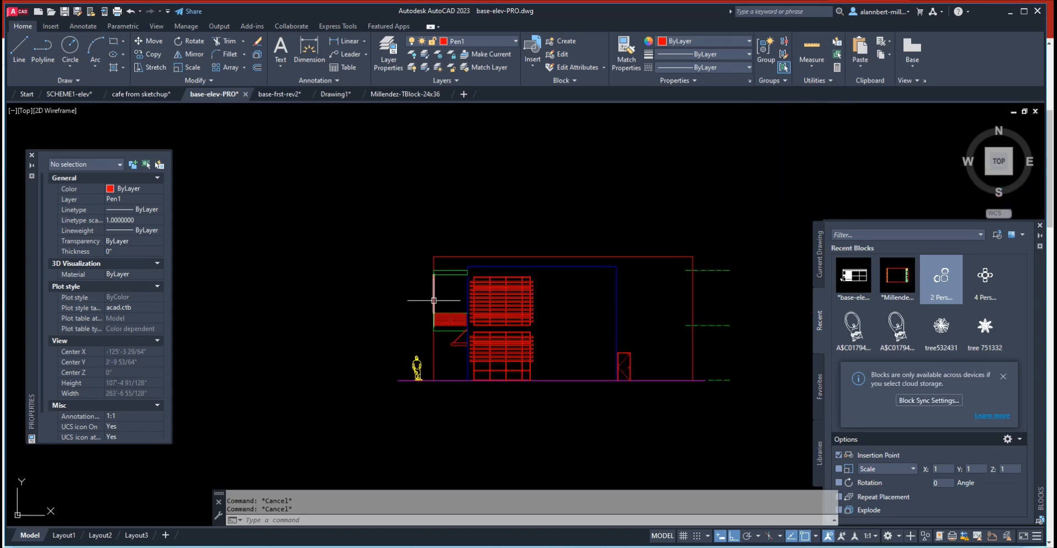
text(p)
key(Return)
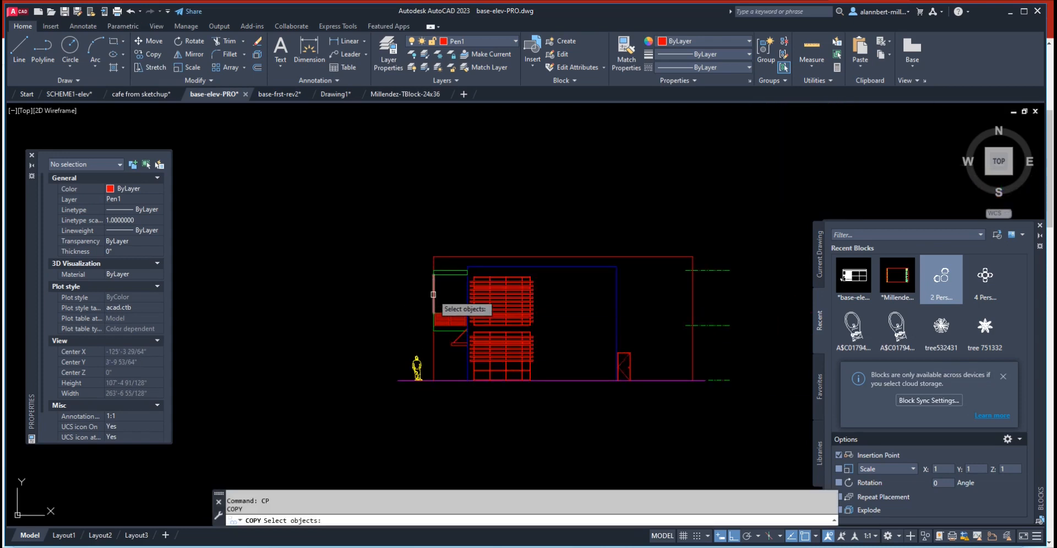
click(433, 263)
click(448, 255)
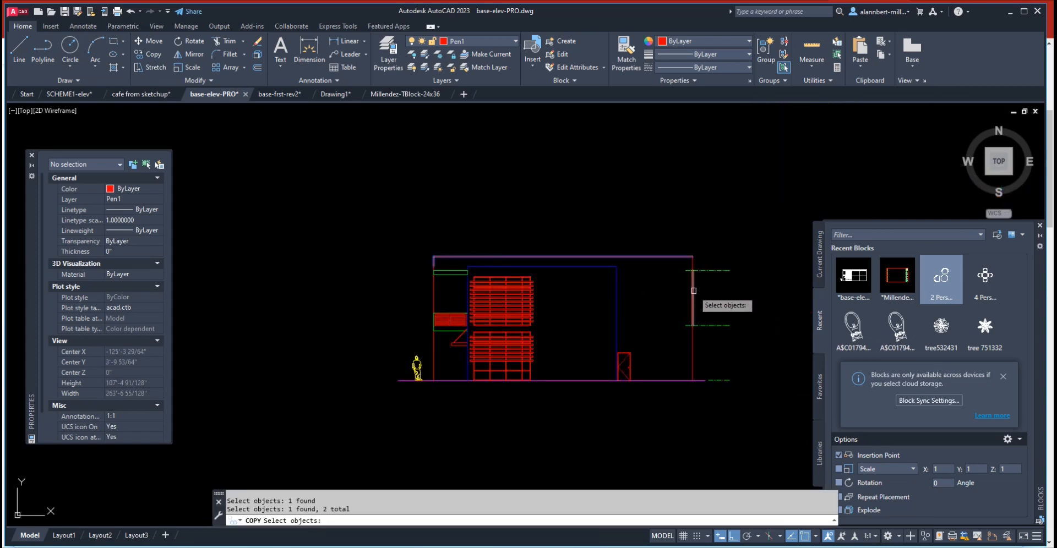
click(683, 380)
key(Return)
click(688, 411)
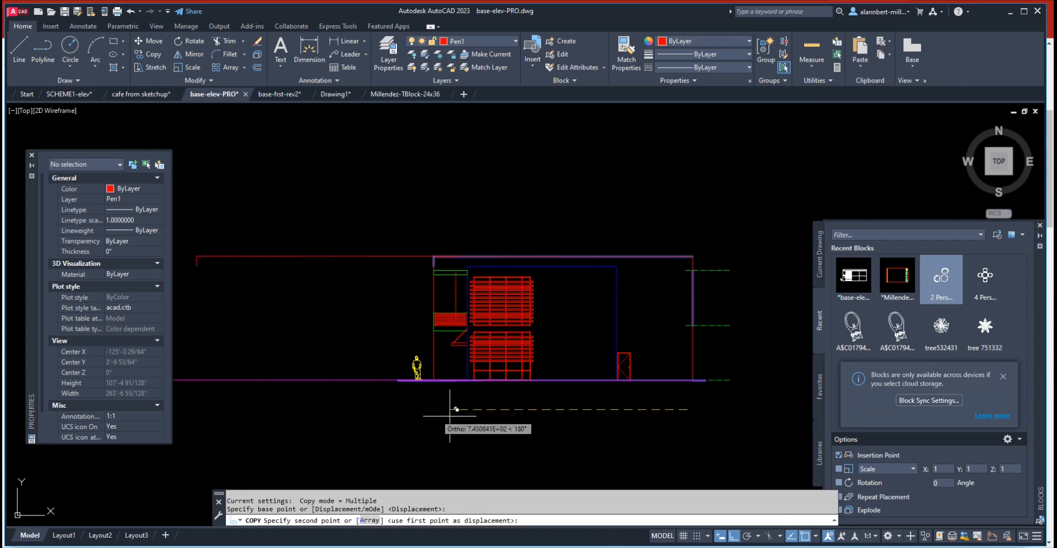
scroll(416, 413, down, 8)
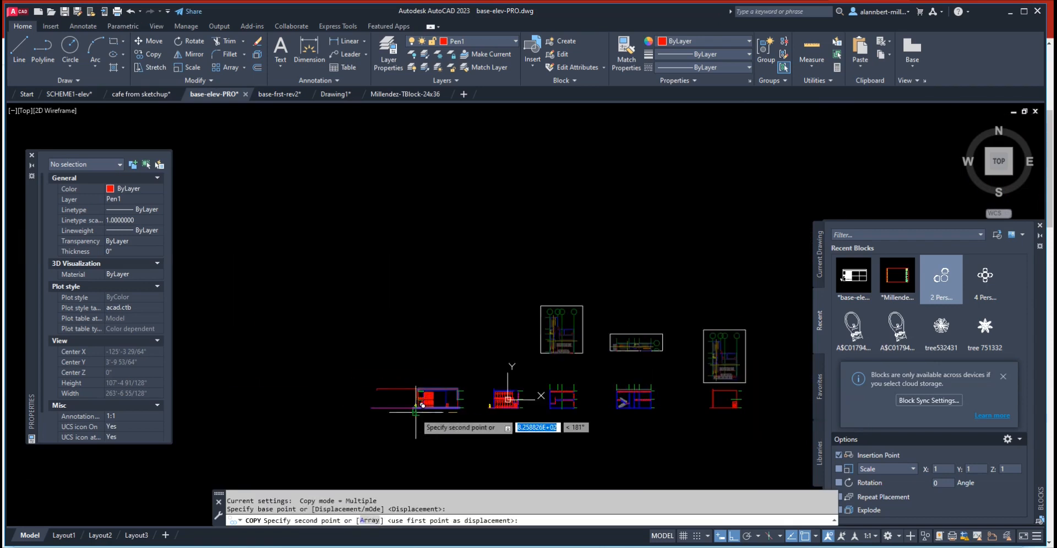
click(371, 423)
key(Return)
scroll(341, 410, up, 5)
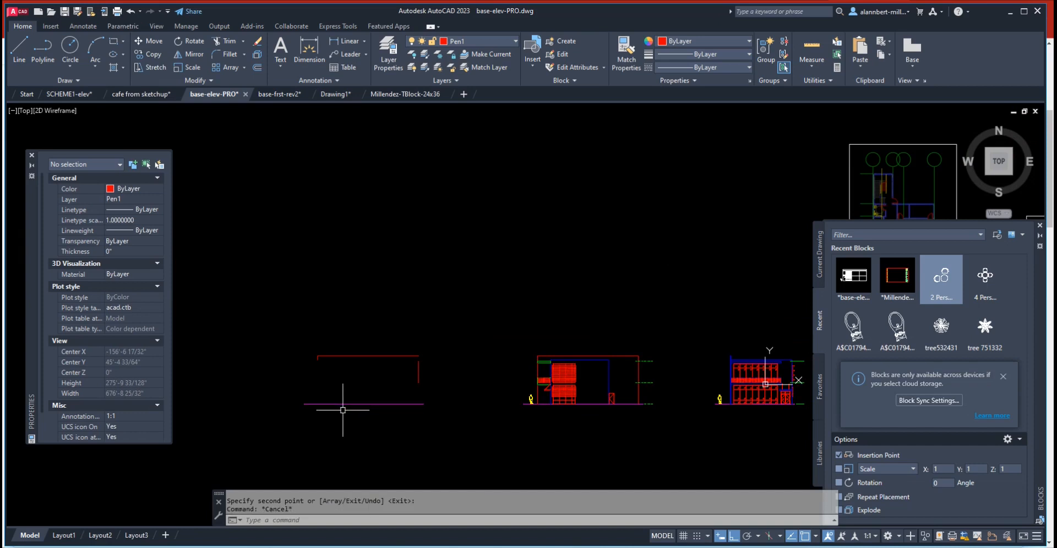
- Extend the copied outline's two side wall lines down to the magenta ground line
key(Return)
click(342, 412)
key(Escape)
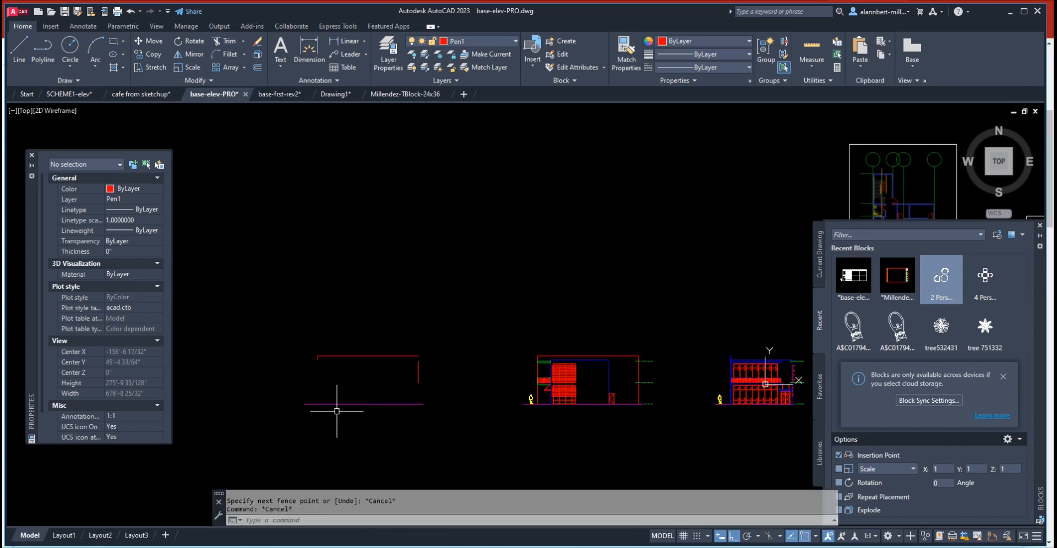
text(ex)
key(Return)
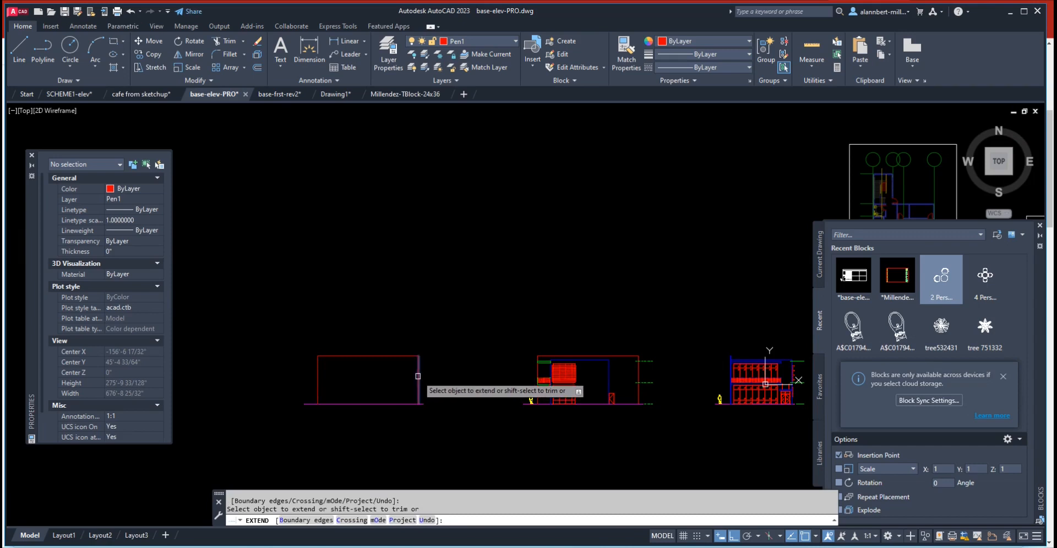
text(f)
key(Return)
key(Escape)
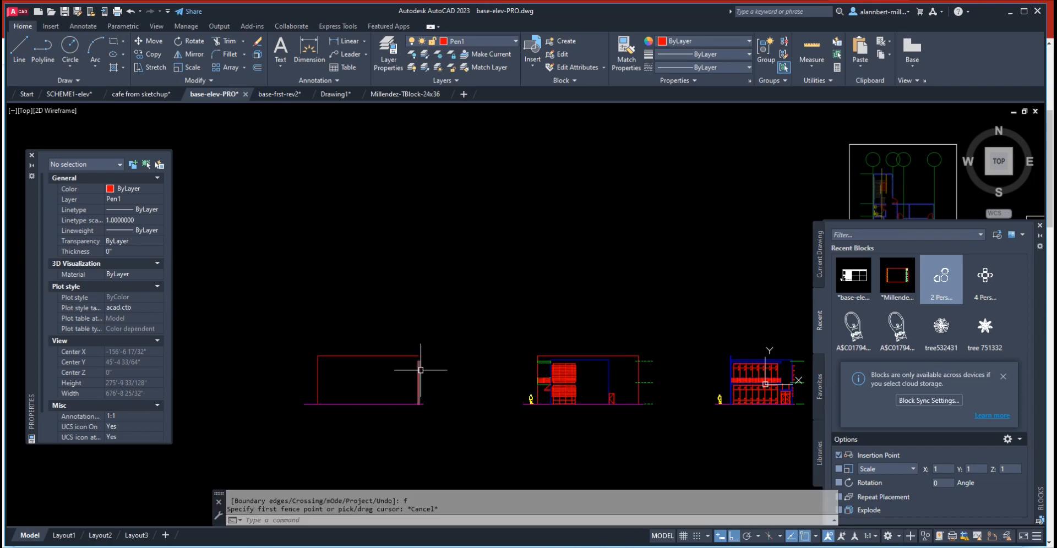
- Fillet the copied roof line and its adjoining wall line at zero radius into a square corner
text(f)
key(Return)
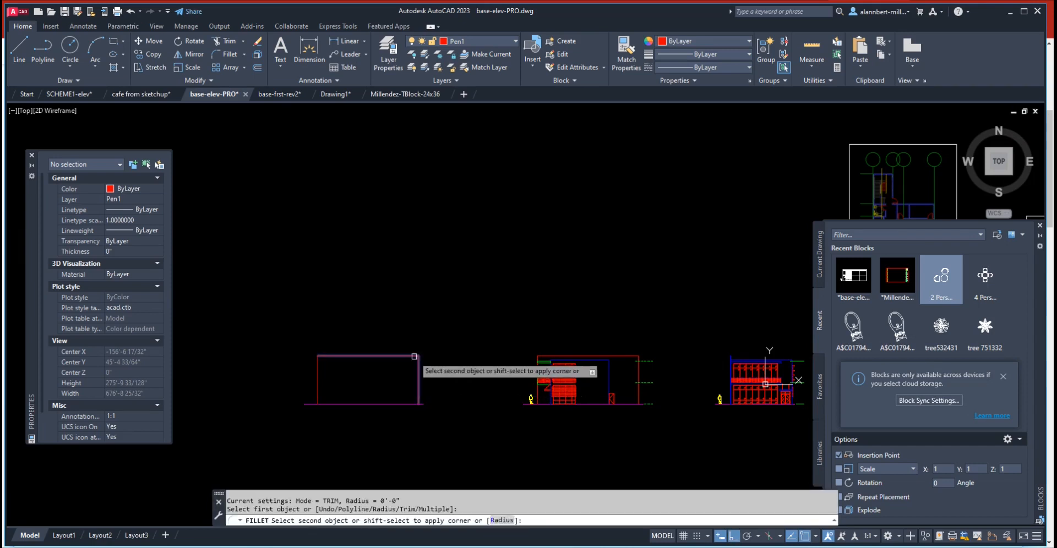
scroll(372, 382, down, 4)
mouse_move(371, 382)
middle_down()
mouse_move(511, 373)
mouse_move(501, 366)
middle_up()
scroll(457, 374, up, 5)
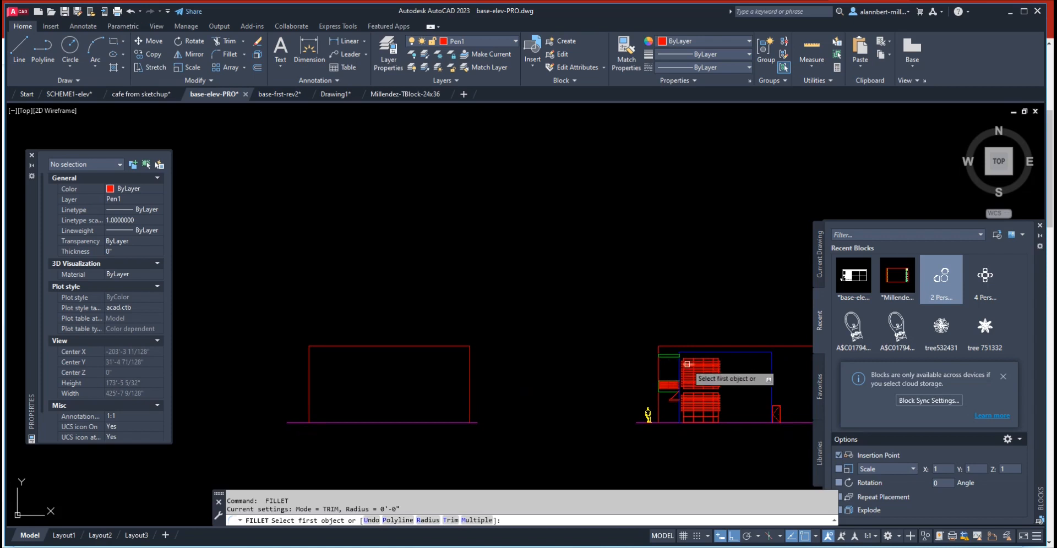
middle_drag(687, 363, 582, 348)
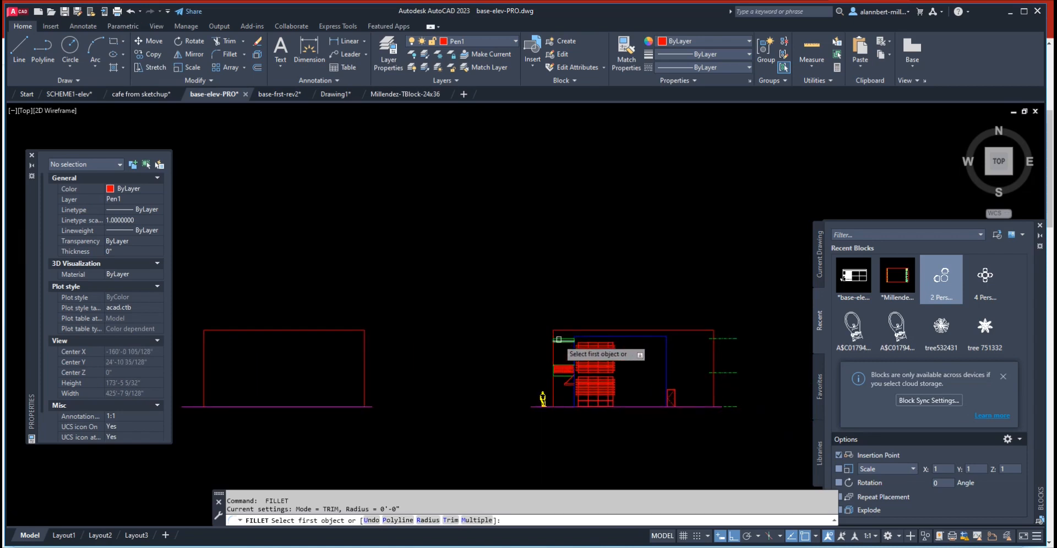
scroll(551, 345, up, 2)
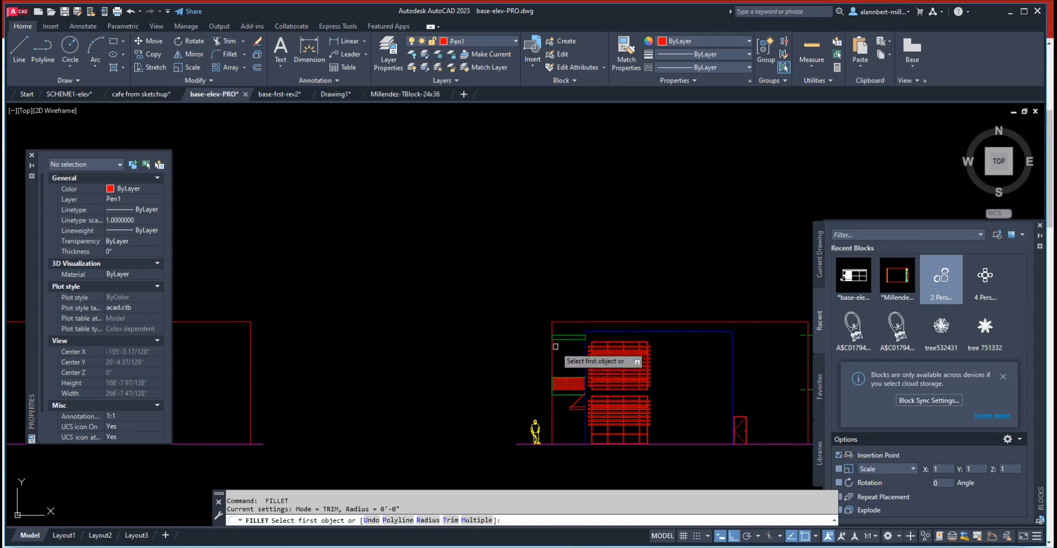
key(Escape)
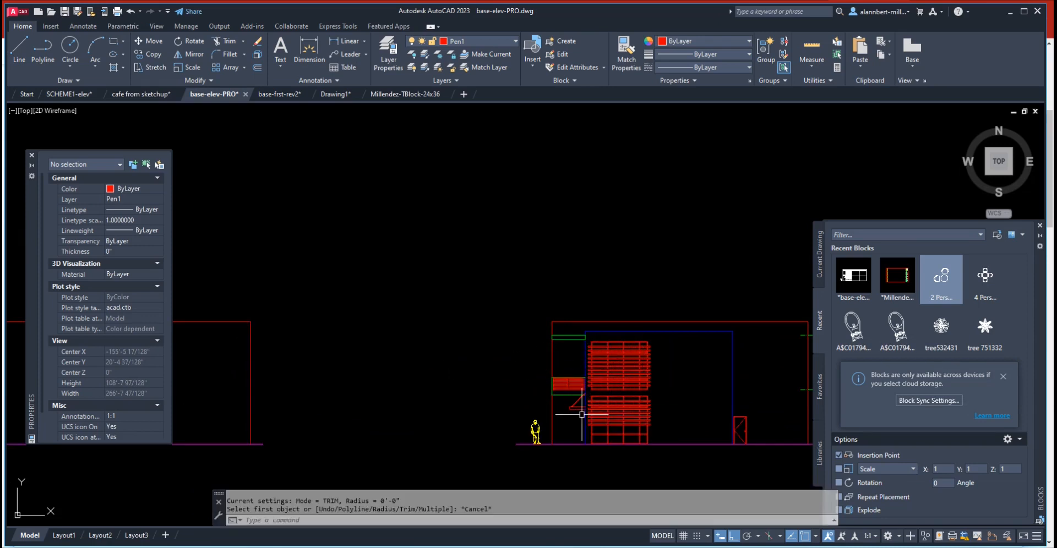
- Try to move the green balcony slab and canopy lines, a railing line and the blue roof line horizontally to the copied outline
text(m)
key(Return)
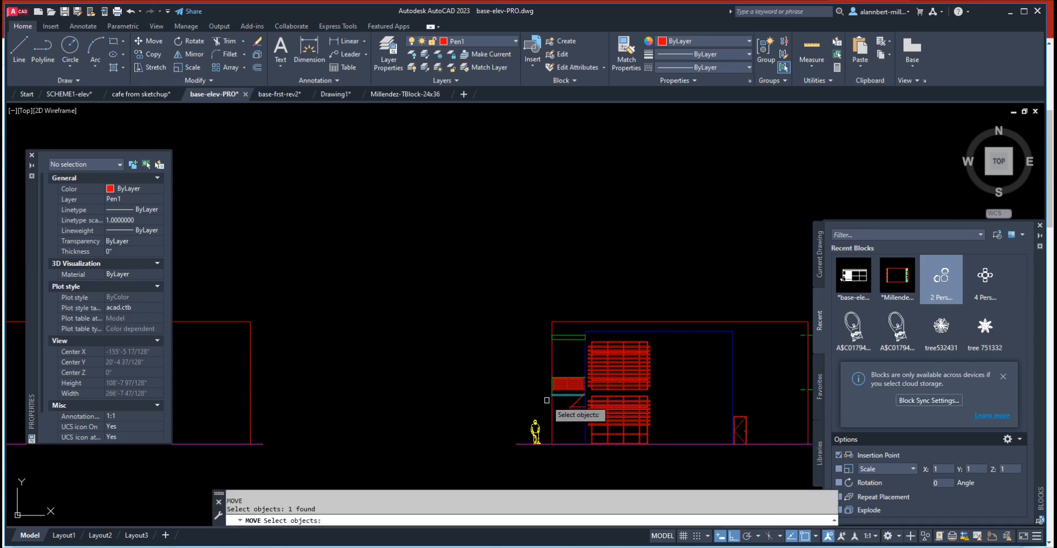
scroll(547, 401, up, 6)
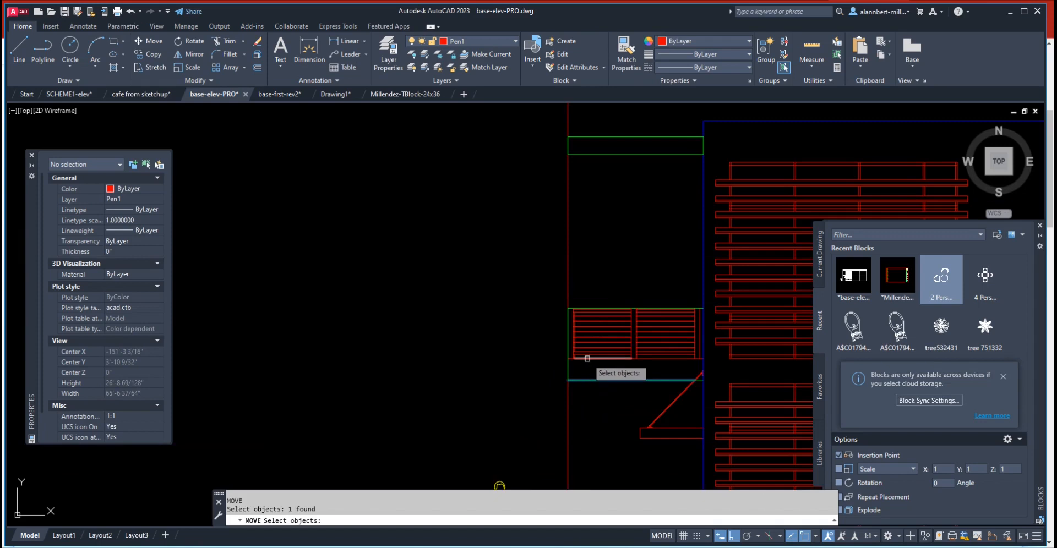
click(614, 125)
click(605, 168)
click(720, 123)
key(Return)
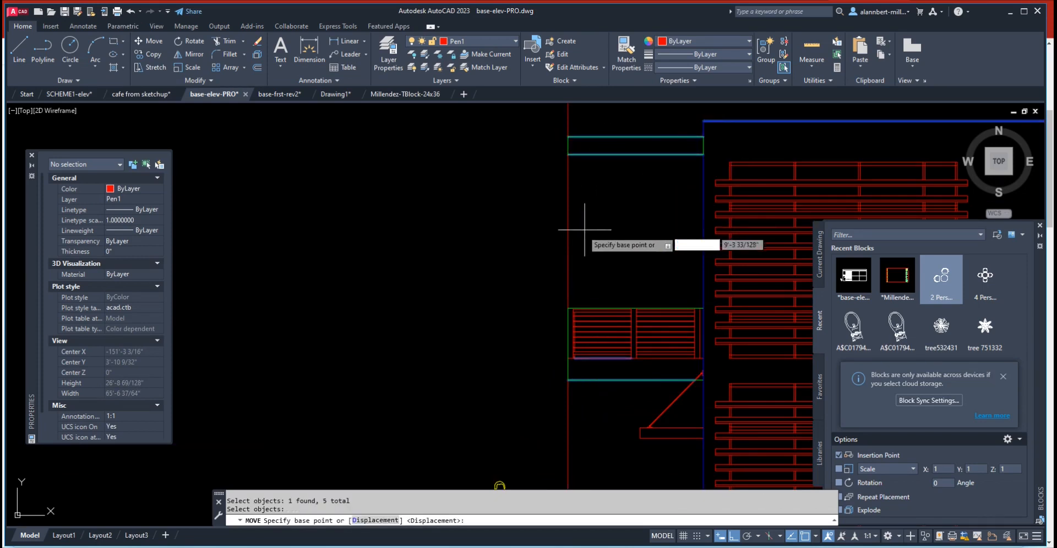
scroll(490, 253, down, 10)
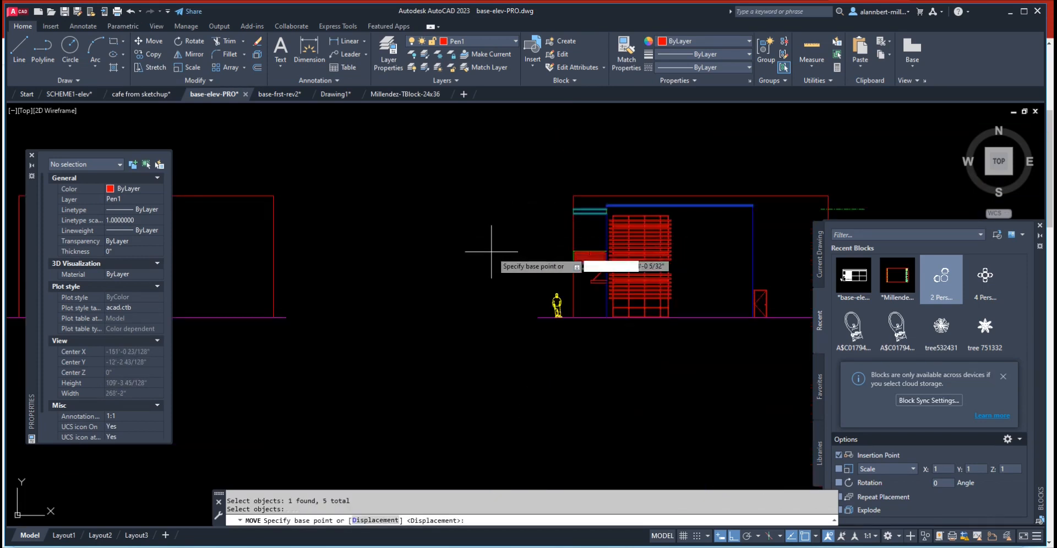
click(513, 317)
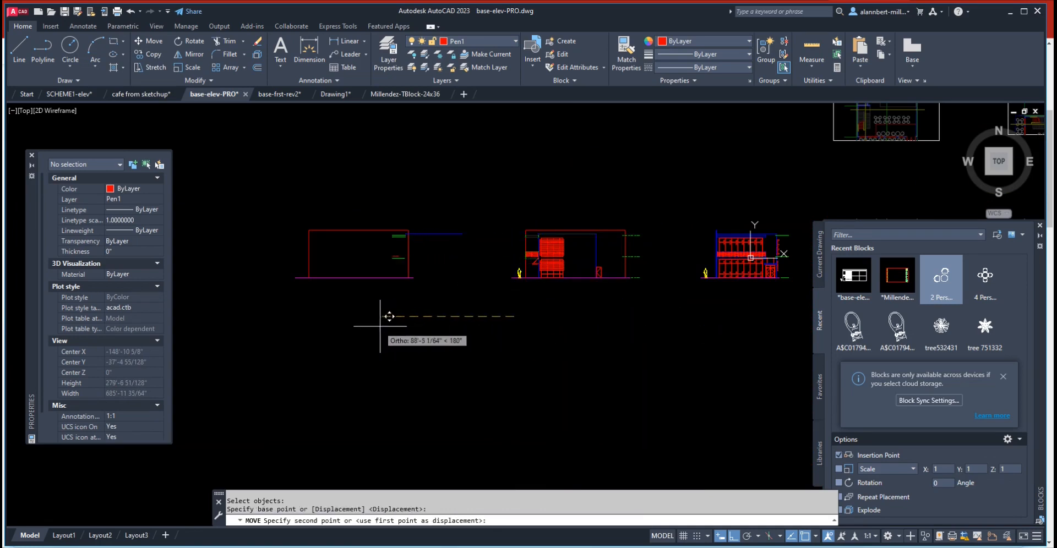
key(Escape)
- Undo the move of the balcony, canopy and blue roof lines
scroll(373, 264, up, 6)
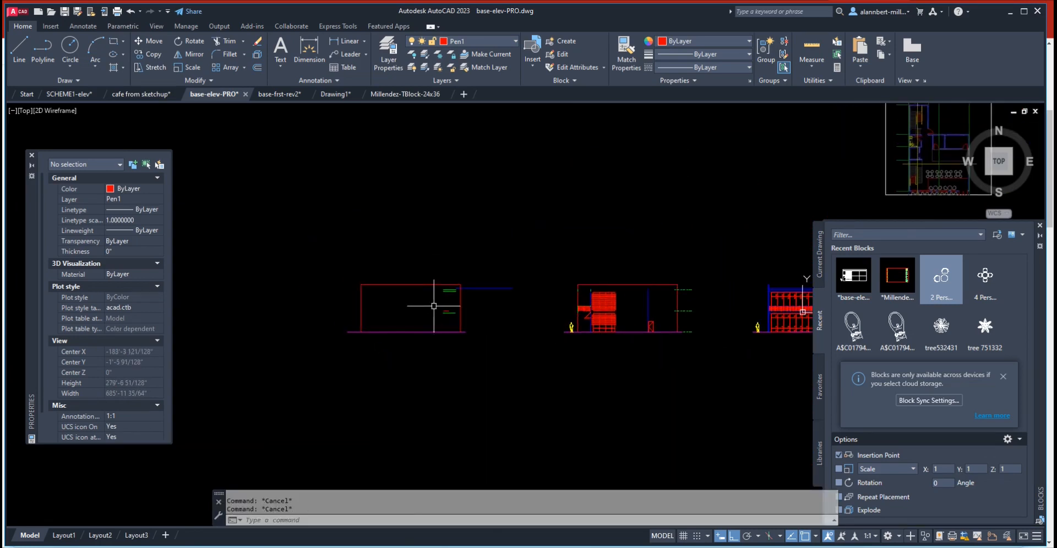
scroll(456, 329, up, 4)
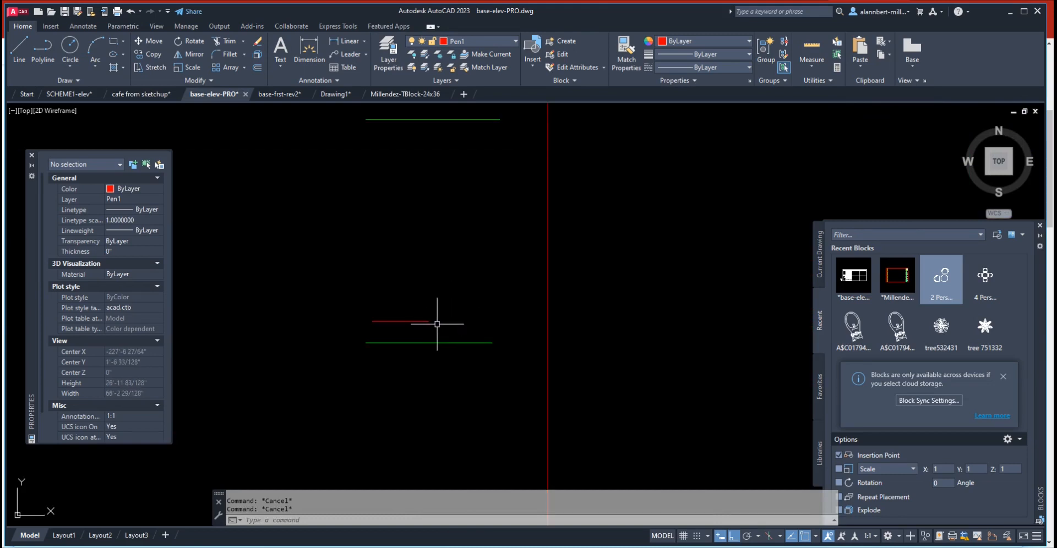
scroll(452, 321, down, 6)
middle_drag(534, 315, 441, 334)
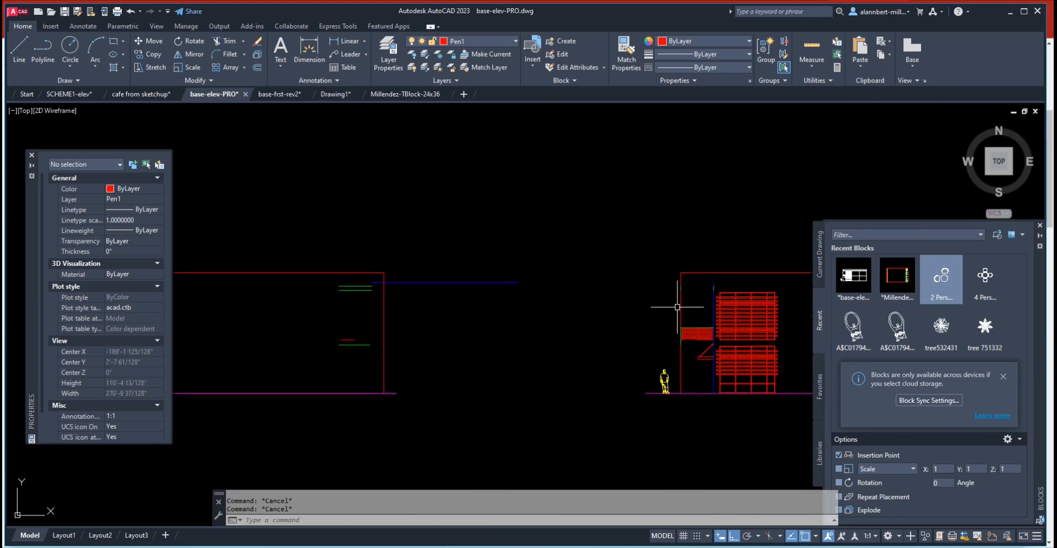
scroll(685, 295, up, 4)
scroll(685, 295, down, 6)
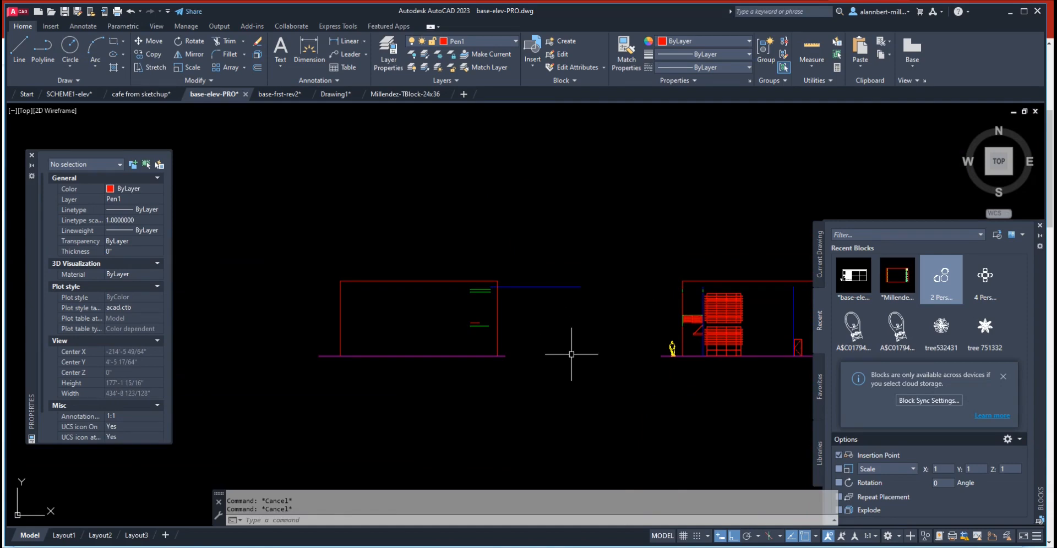
key(ctrl+z)
- Copy the green balcony slab and canopy lines, railing top line, and blue roof and wall lines into the space between the two outlines
scroll(584, 352, up, 4)
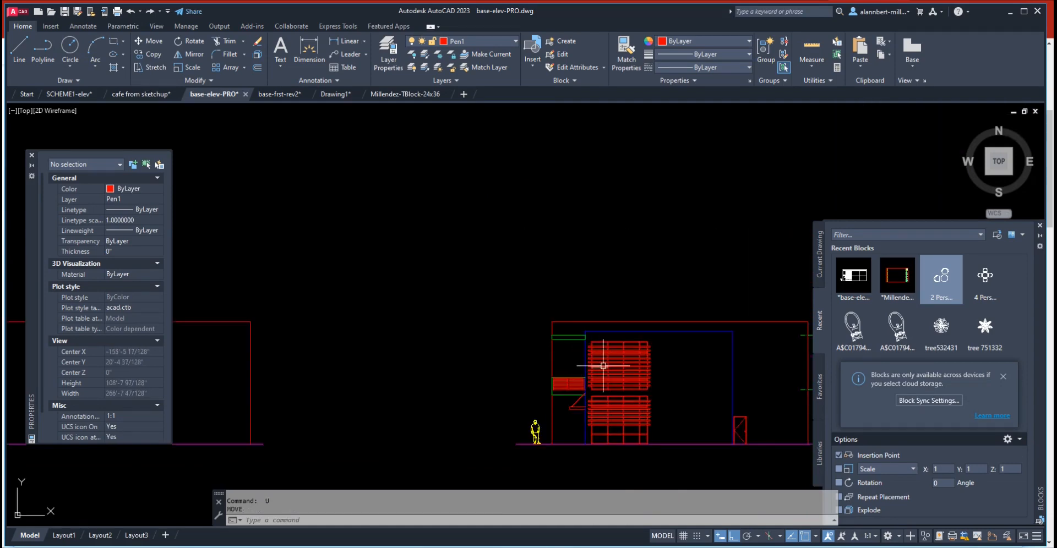
scroll(604, 365, up, 6)
text(copy)
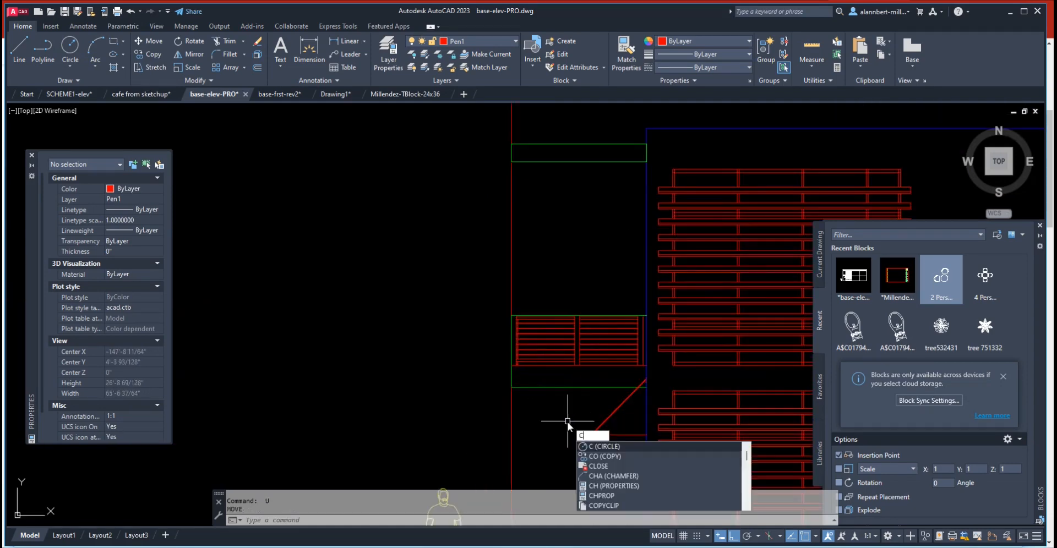
key(Return)
click(542, 385)
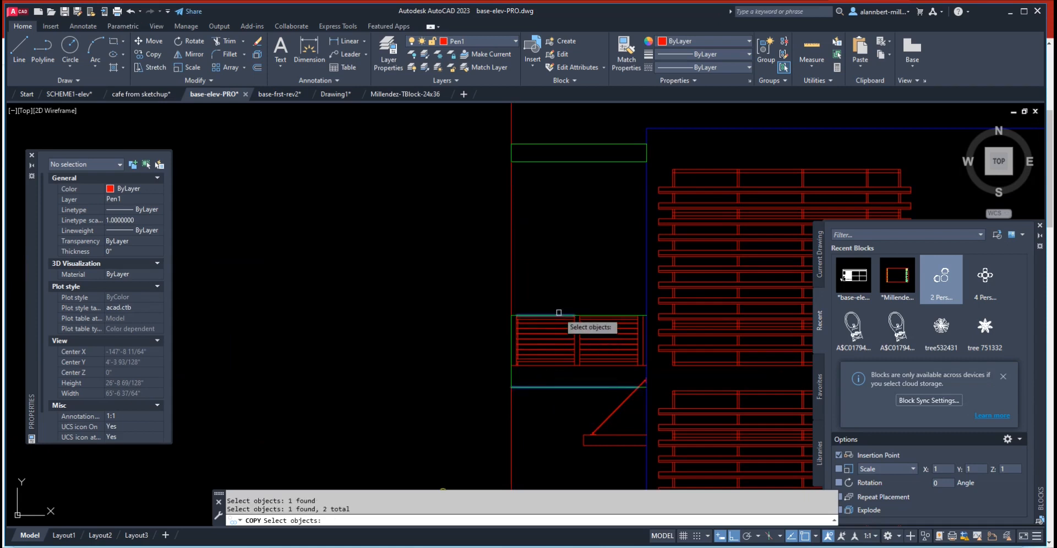
click(556, 133)
click(542, 182)
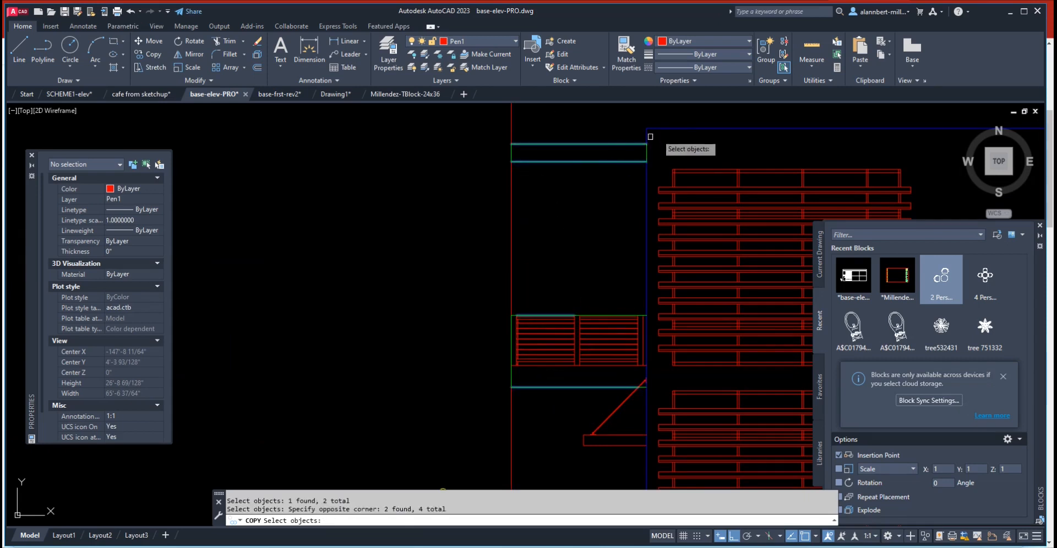
click(646, 192)
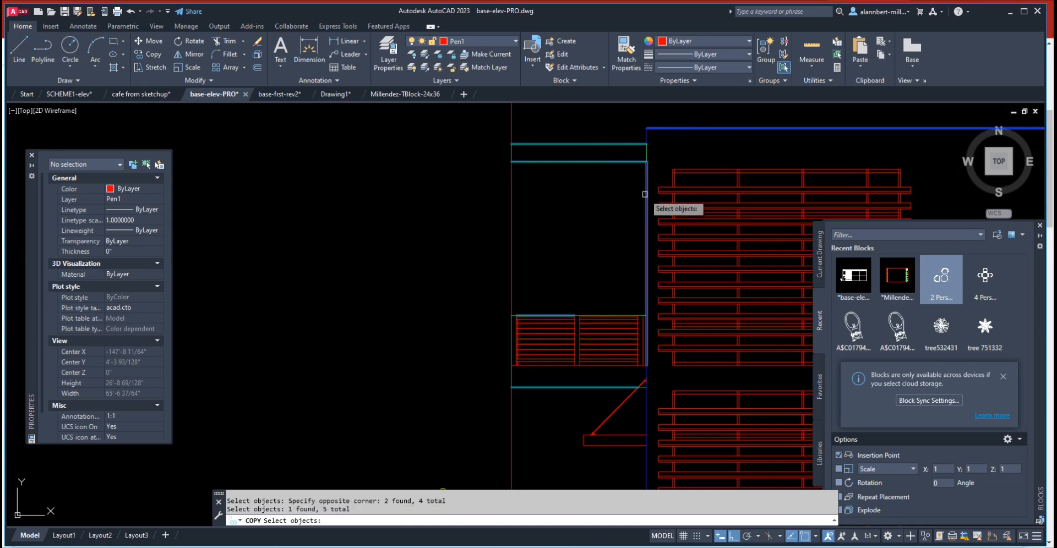
key(Return)
scroll(550, 275, down, 5)
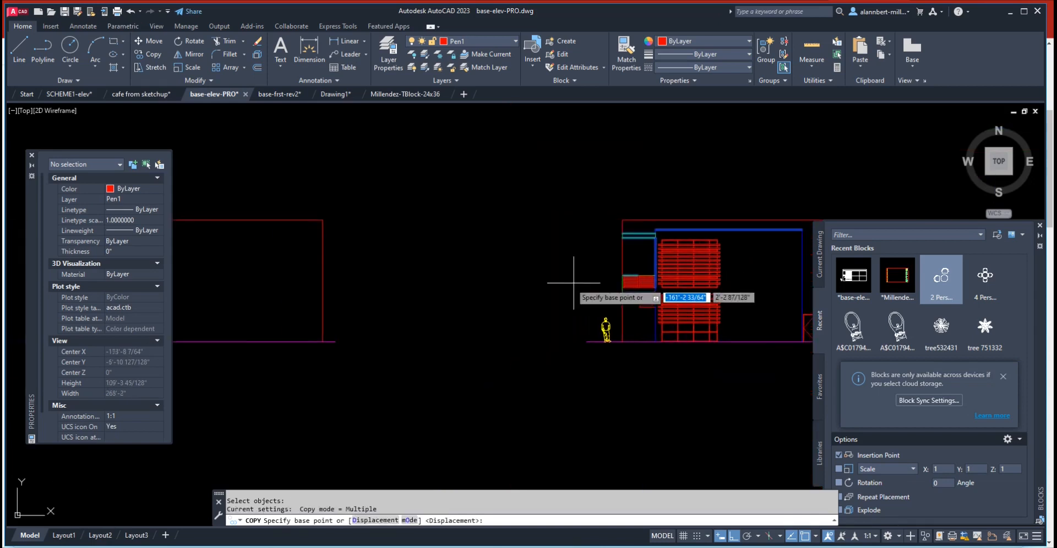
click(554, 272)
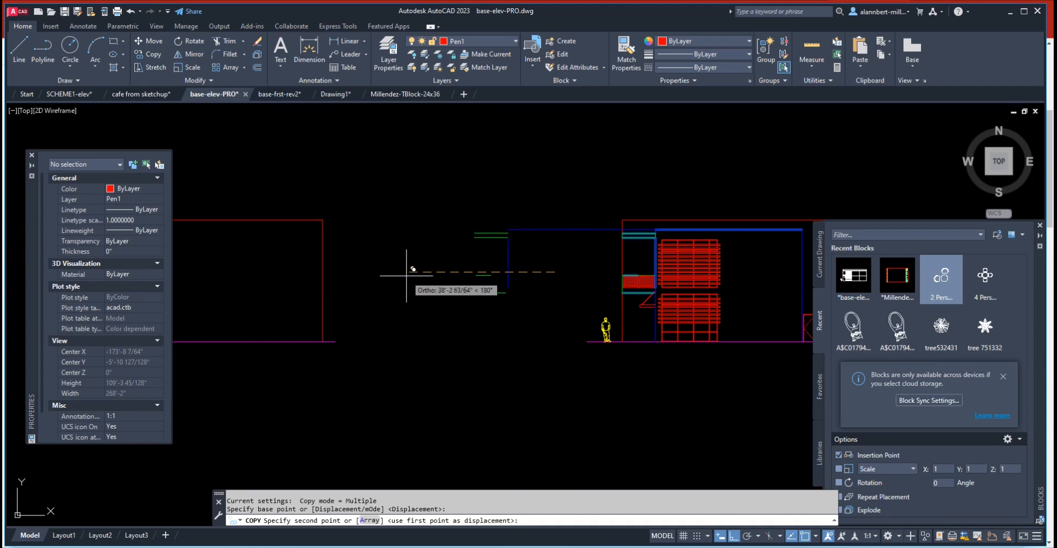
key(Escape)
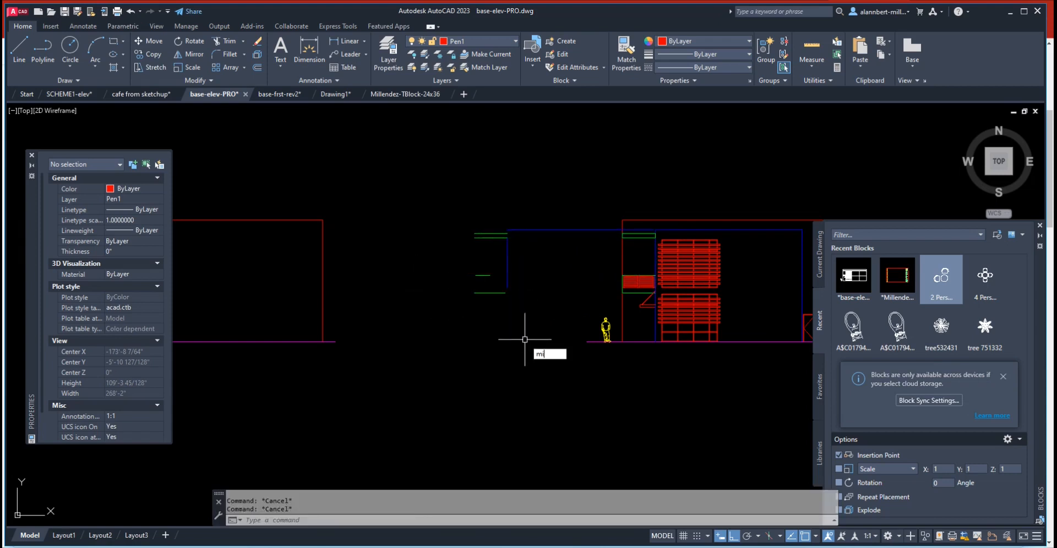
- Mirror the copied slab, canopy, railing, roof and wall lines about a vertical axis through the canopy's outer end, erasing the source lines
text(mi)
key(Return)
click(578, 333)
click(473, 208)
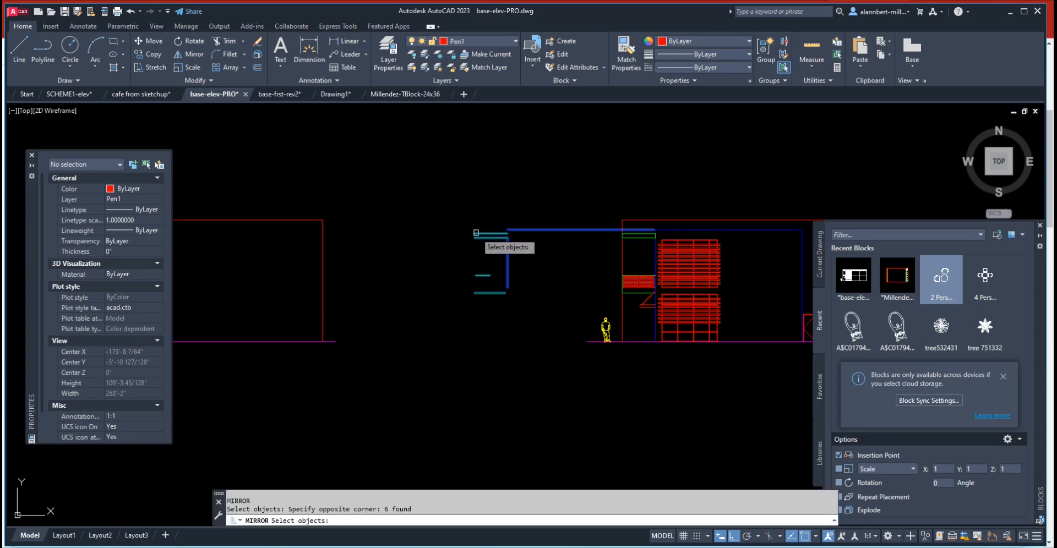
key(Return)
click(476, 233)
click(483, 181)
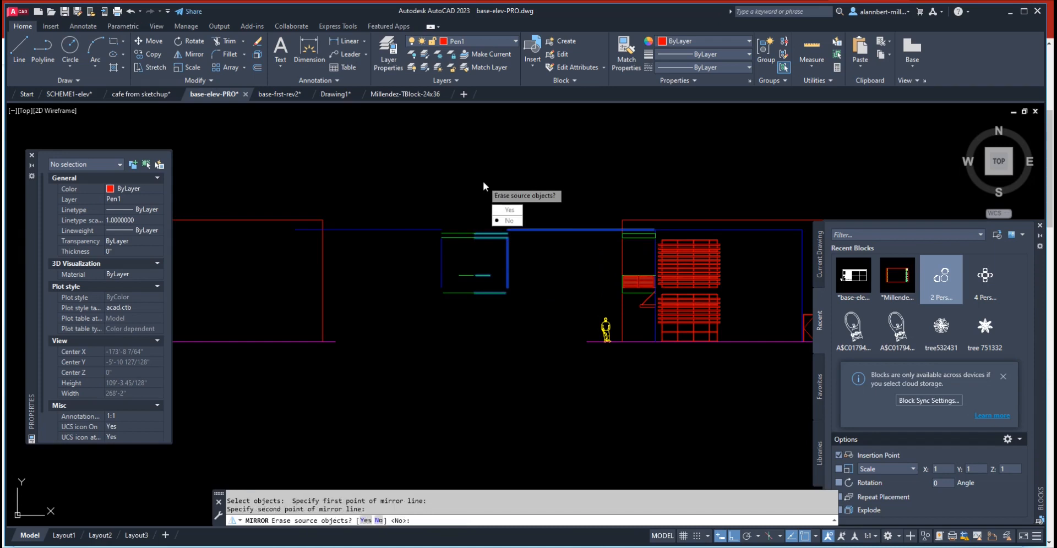
key(Return)
- Move the mirrored lines horizontally onto the copied outline, placing the canopy's outer end perpendicular to the outline's right edge
text(m)
key(Return)
click(496, 326)
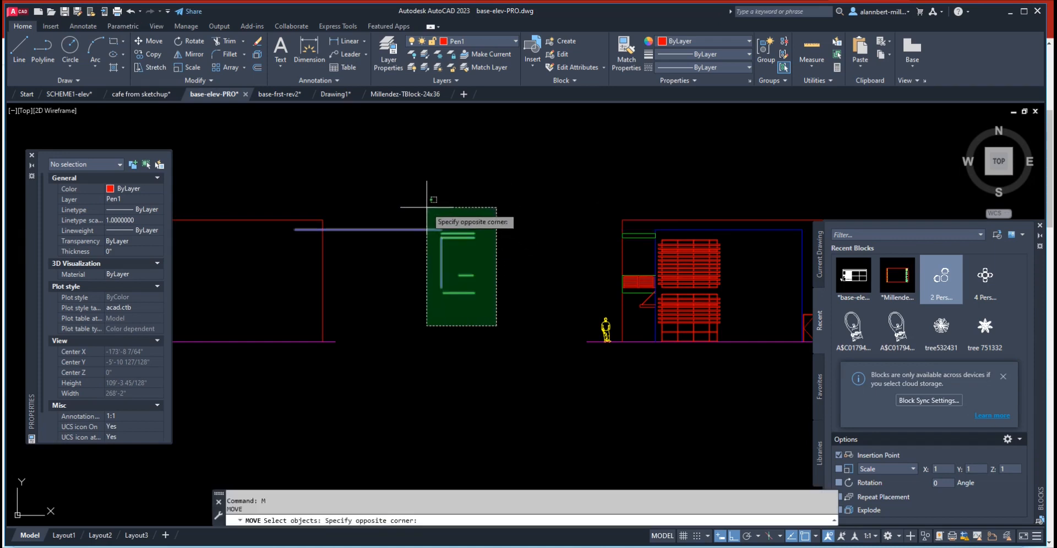
click(426, 207)
key(Return)
click(474, 234)
text(p)
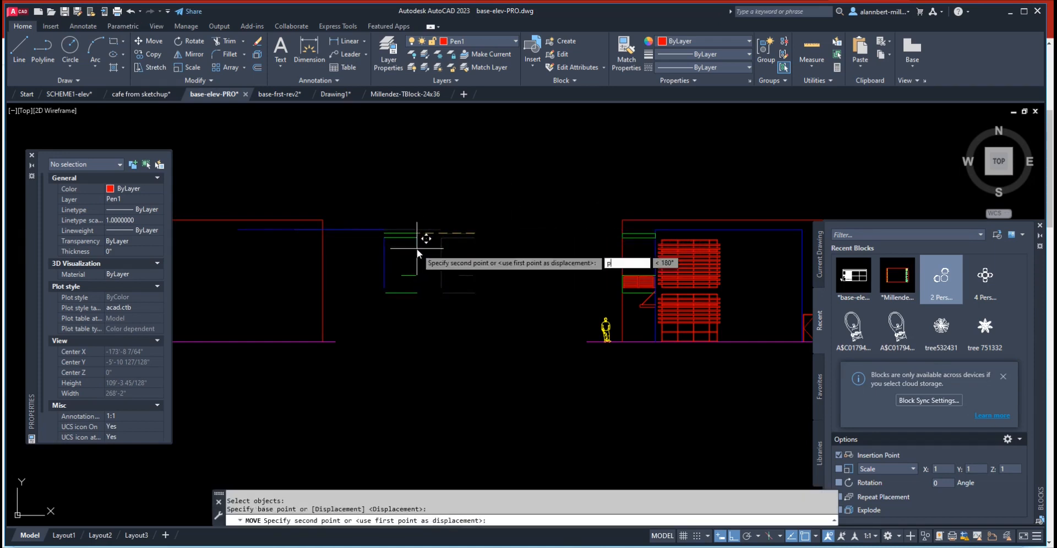
text(er)
key(Return)
click(325, 261)
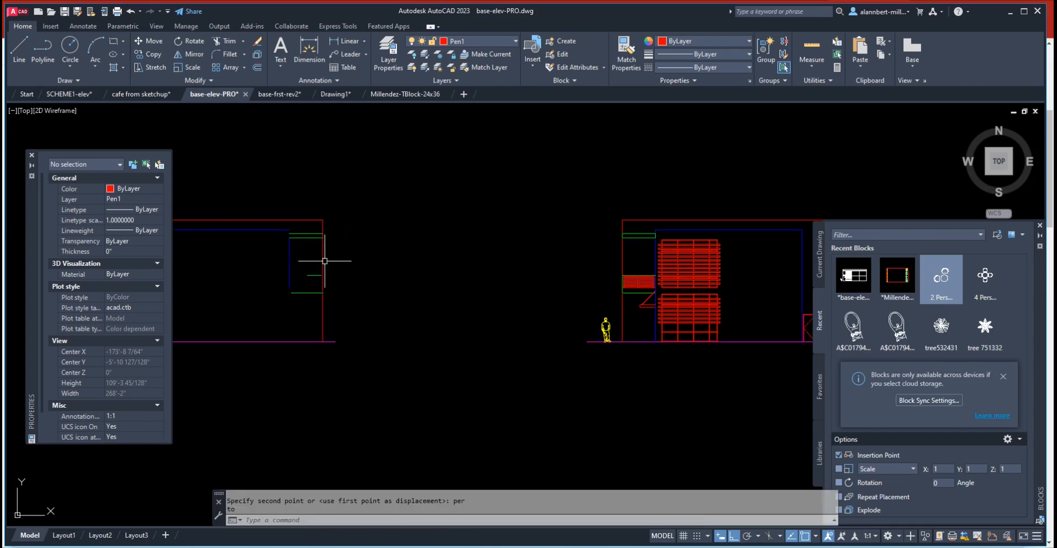
key(Return)
middle_drag(312, 292, 611, 284)
scroll(589, 238, up, 4)
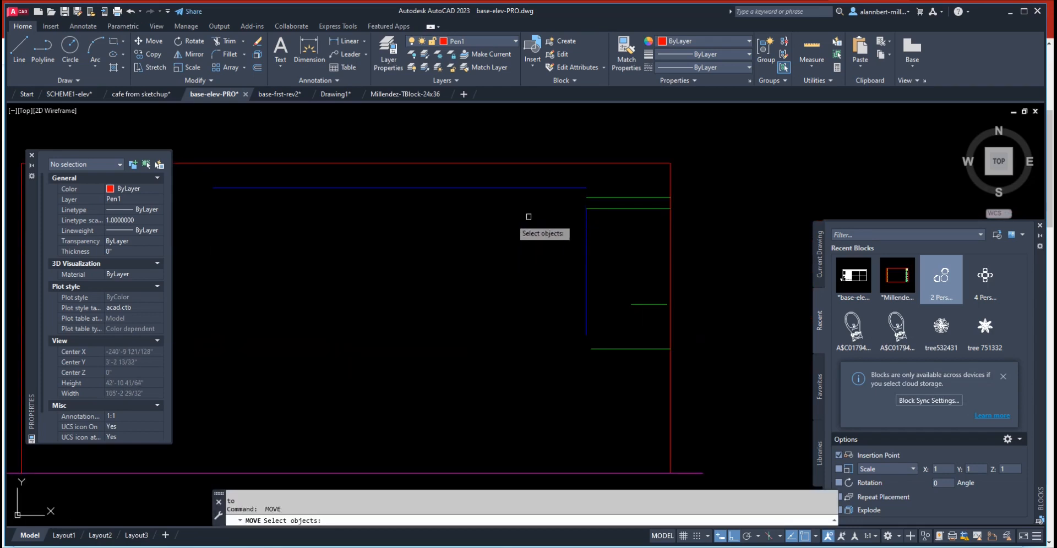
scroll(528, 217, down, 4)
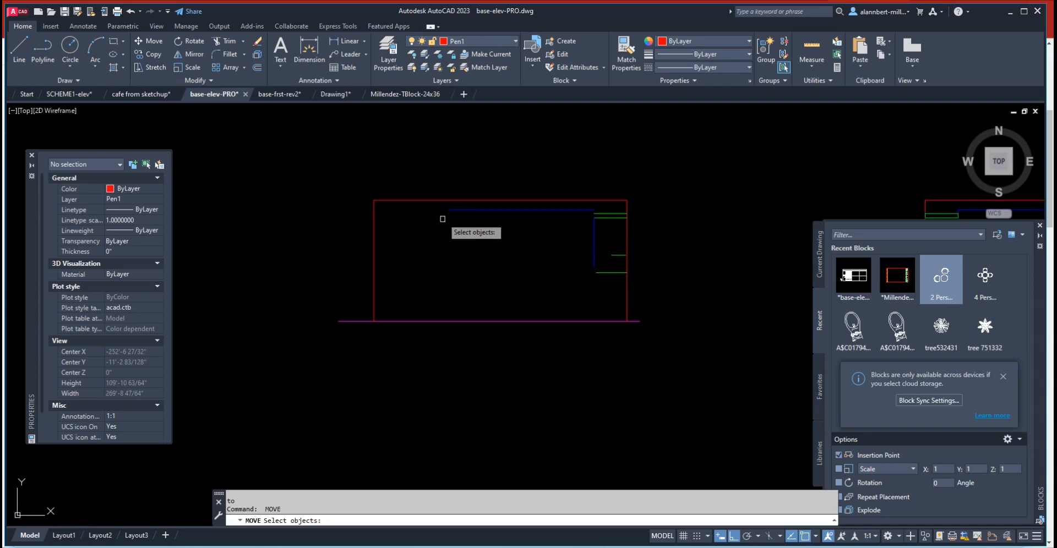
key(Escape)
- Examine the floor plan above the elevations for the features along the opposite side of the building
scroll(675, 246, down, 6)
middle_drag(679, 240, 408, 325)
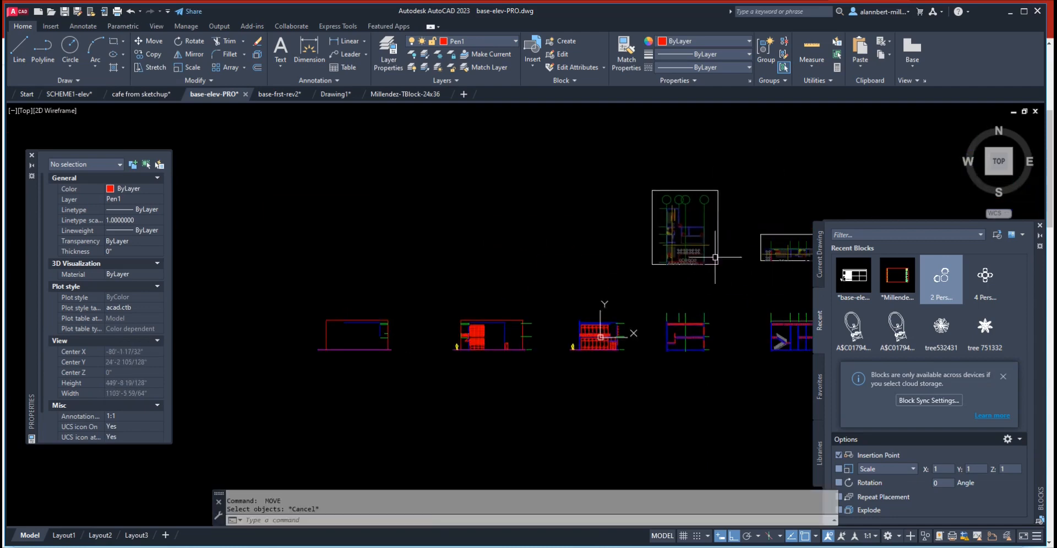
scroll(717, 249, up, 15)
scroll(465, 242, down, 6)
middle_drag(432, 244, 594, 287)
scroll(545, 263, up, 1)
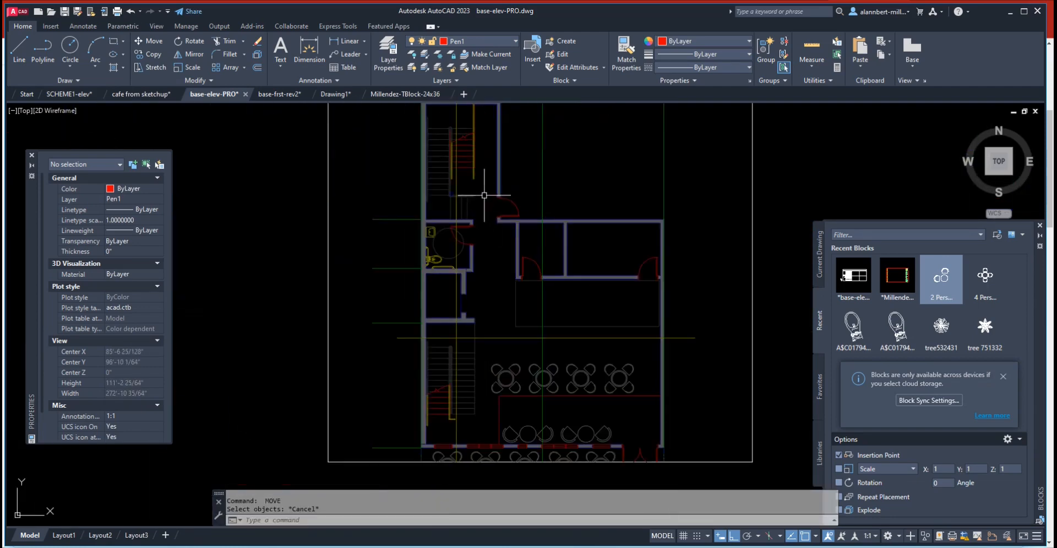
scroll(472, 191, down, 2)
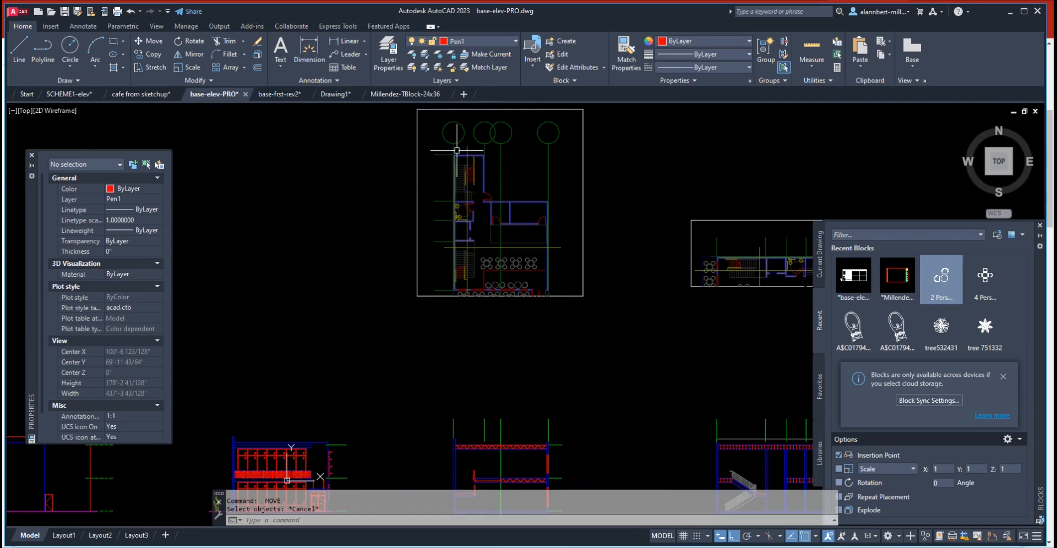
scroll(363, 275, down, 2)
middle_drag(349, 303, 719, 272)
scroll(229, 377, up, 3)
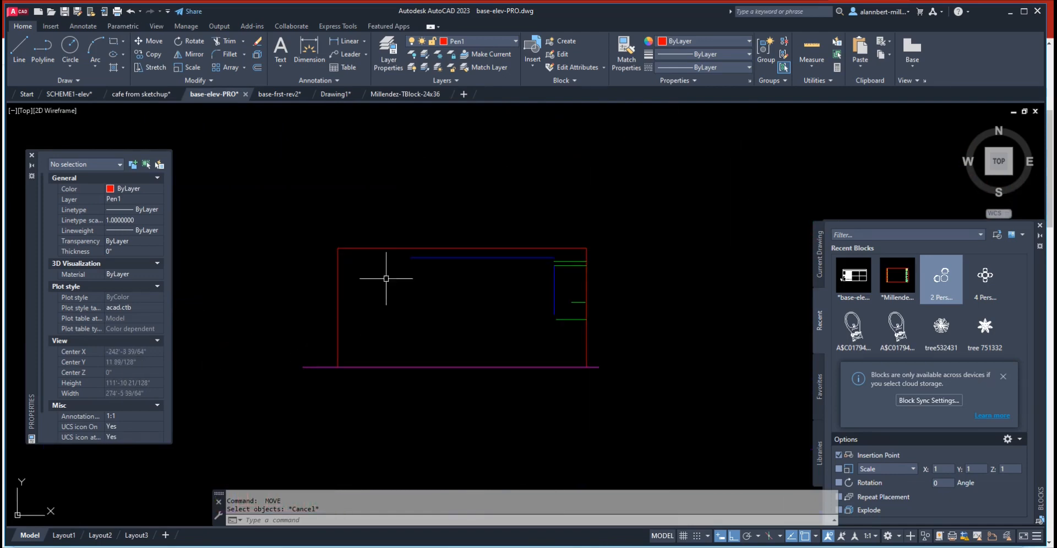
- Extend the blue roof line to the left edge of the new elevation's outline
scroll(410, 270, up, 2)
text(x)
key(Return)
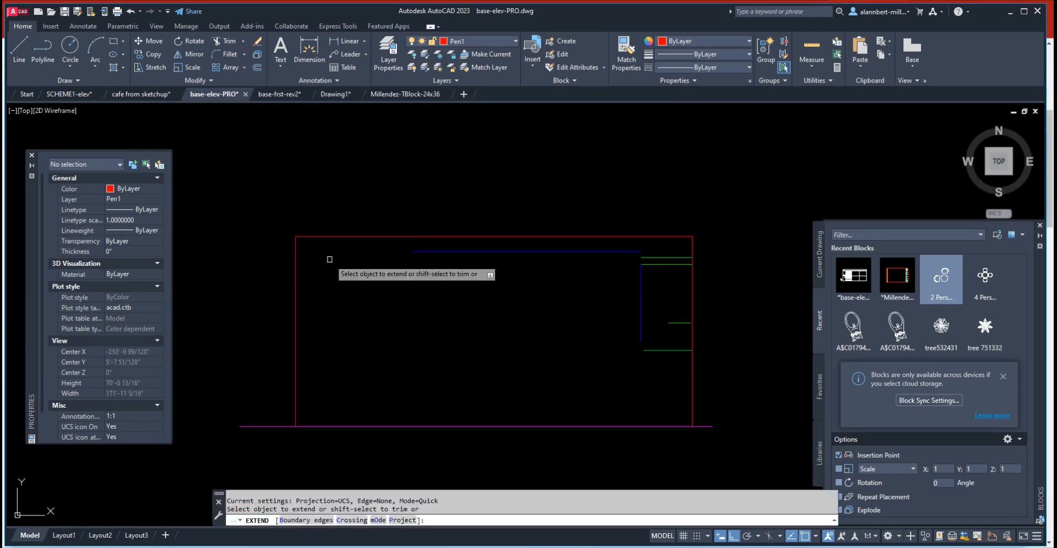
click(425, 252)
- Offset the blue roof line 12 inches downward
scroll(617, 291, up, 3)
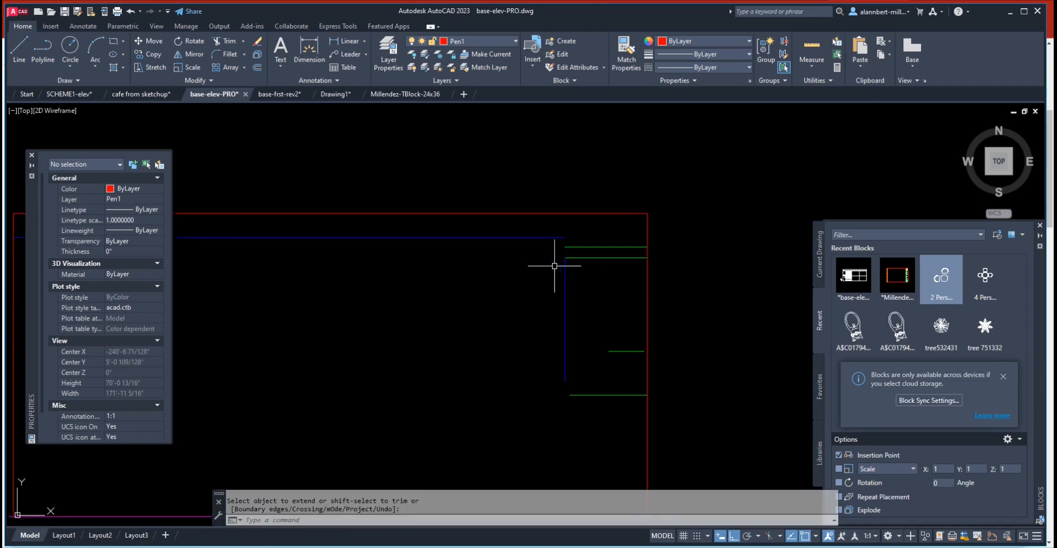
scroll(651, 273, up, 4)
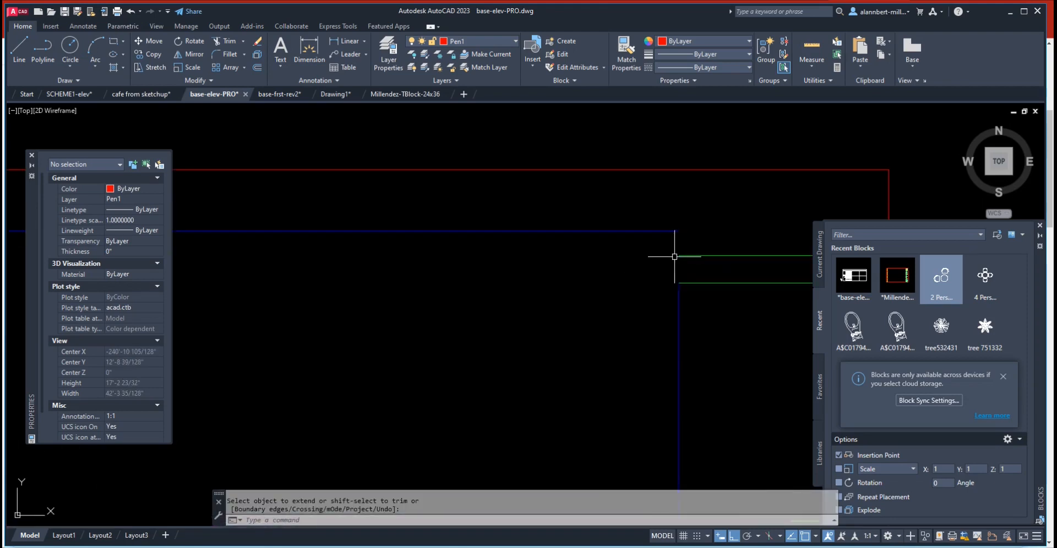
text(o)
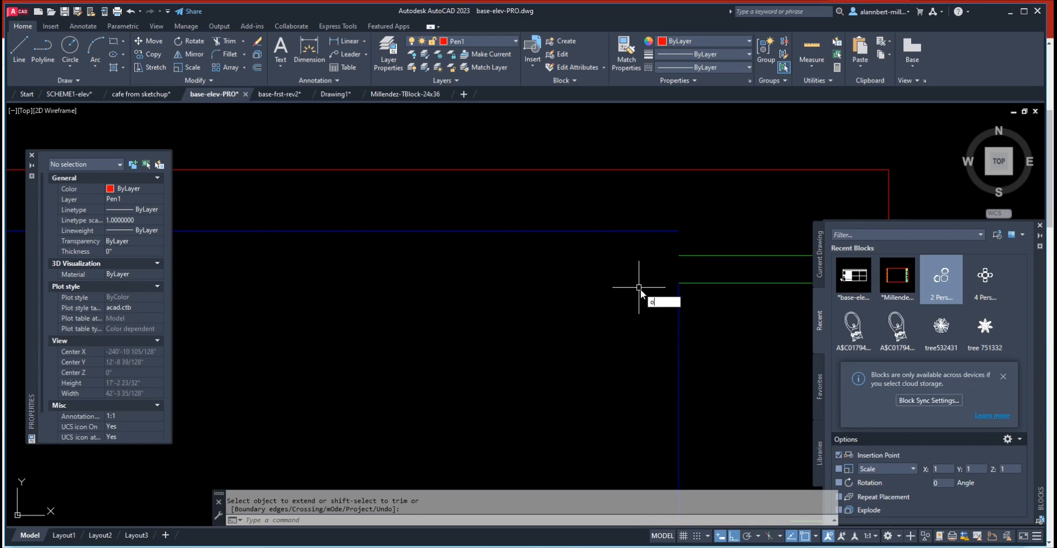
key(Return)
text(12)
key(Return)
click(634, 231)
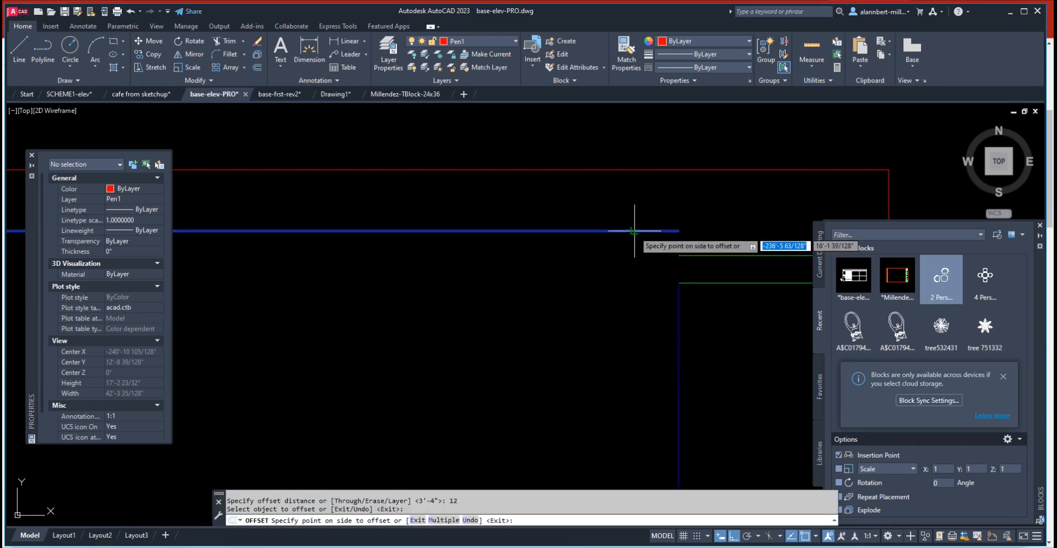
click(670, 263)
key(Return)
- Draw a vertical line closing the canopy-side end of the two roof lines
text(l)
key(Return)
click(679, 231)
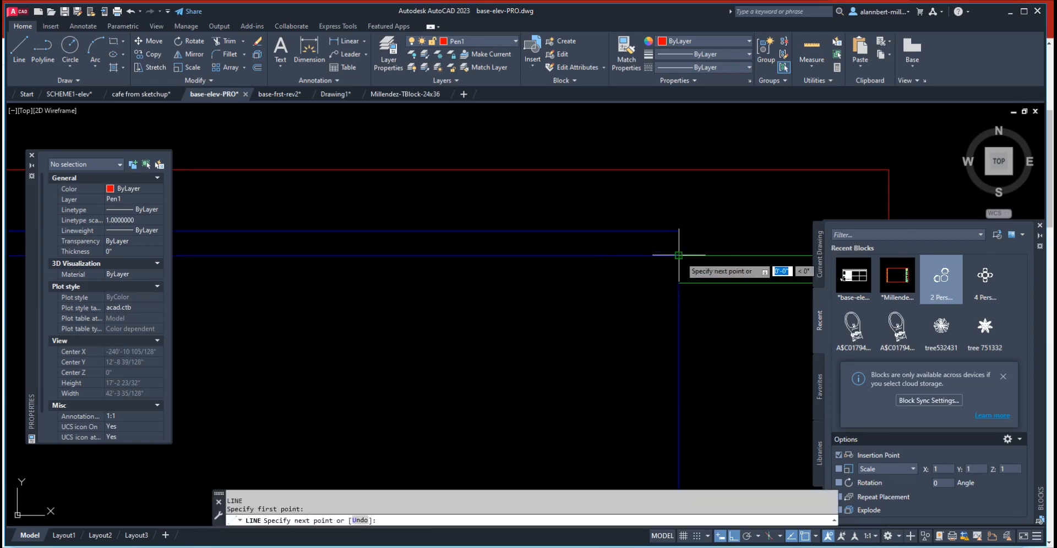
click(678, 255)
key(Return)
- Offset the short vertical end line 8 inches inward and fillet it with the lower roof line into a square corner
text(o)
key(Return)
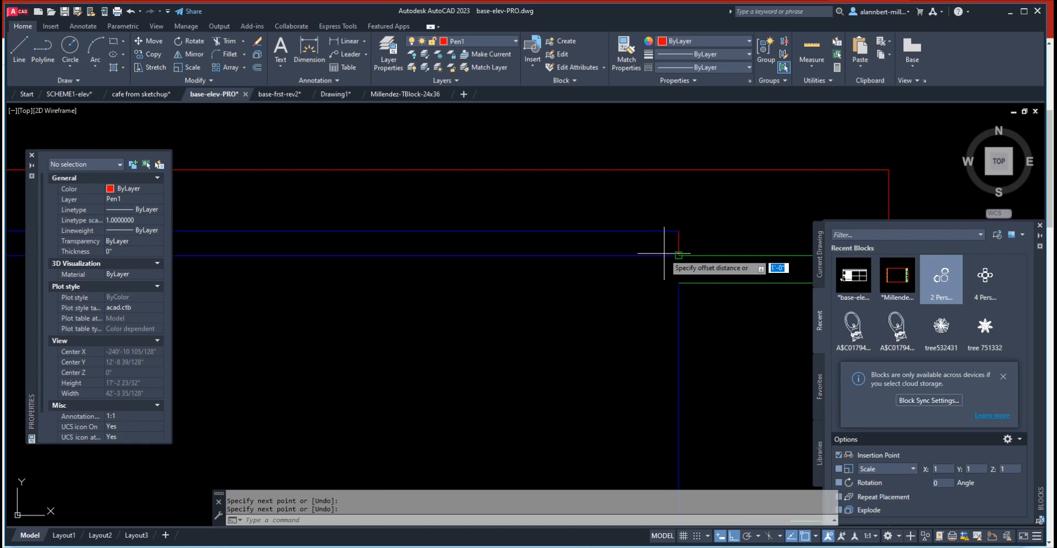
text(8)
key(Return)
click(678, 242)
click(649, 236)
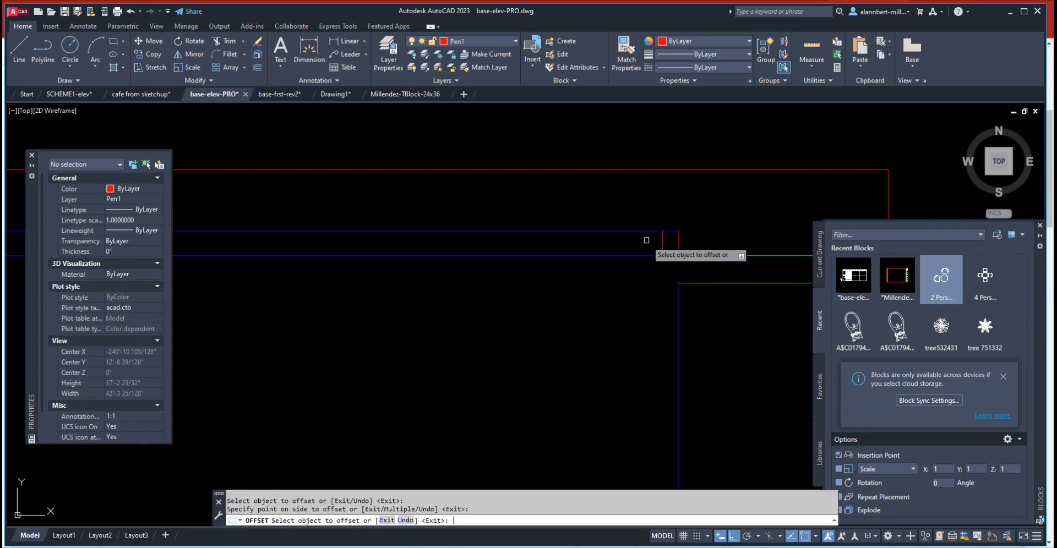
key(Return)
text(f)
key(Return)
click(649, 256)
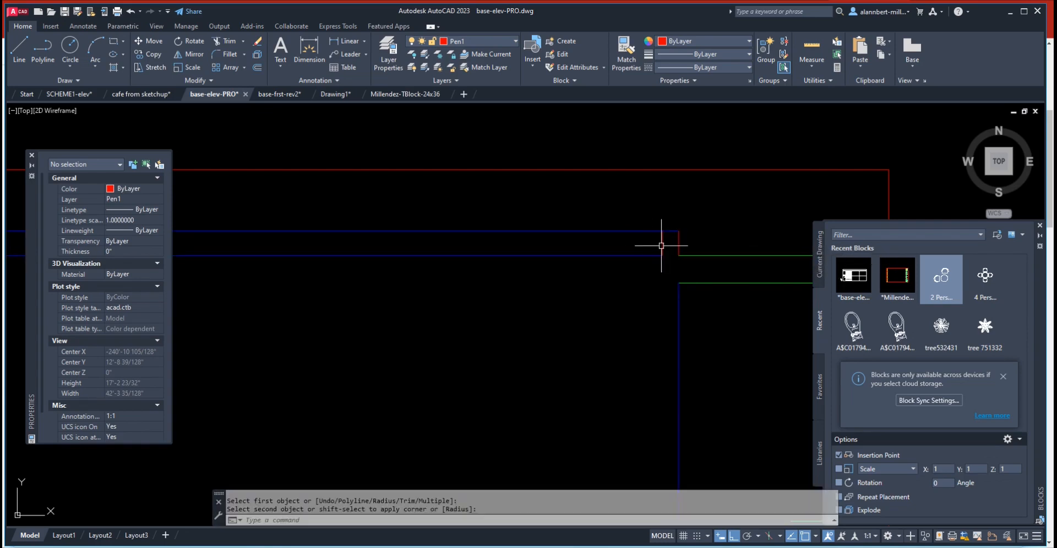
- Offset the outline's left edge 8 inches inward
scroll(483, 300, down, 8)
scroll(524, 302, up, 4)
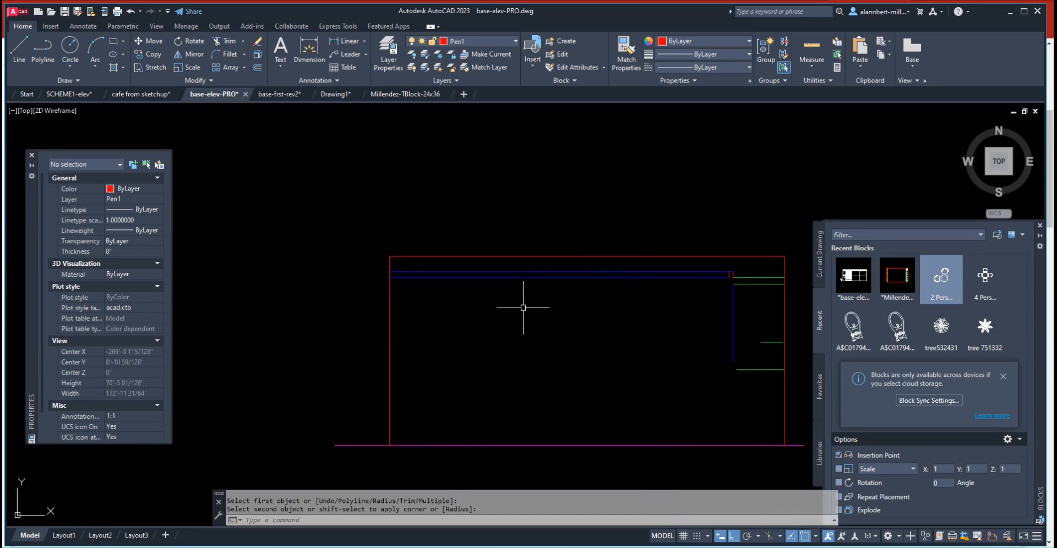
scroll(387, 280, up, 2)
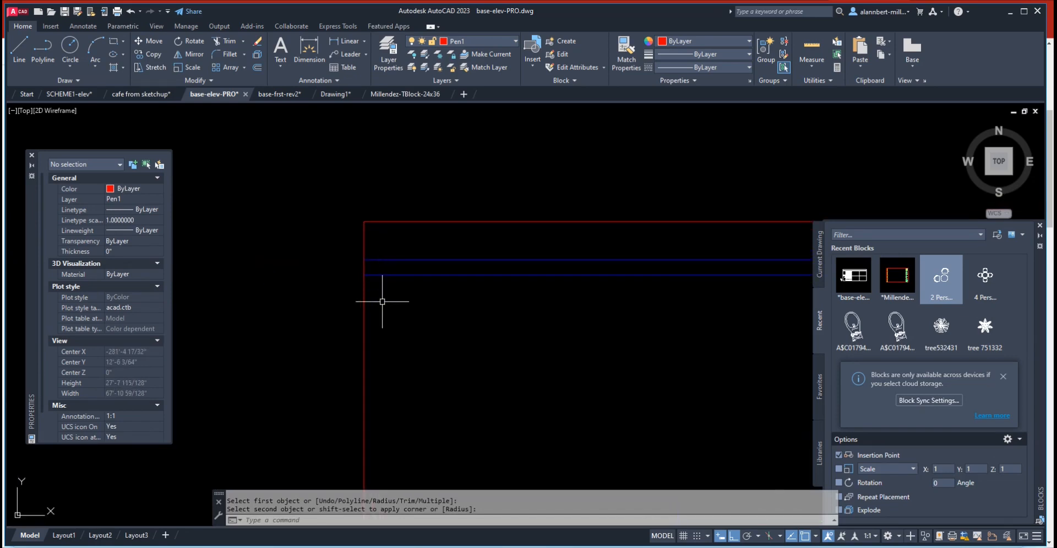
text(o)
key(Return)
text(8)
key(Return)
click(364, 268)
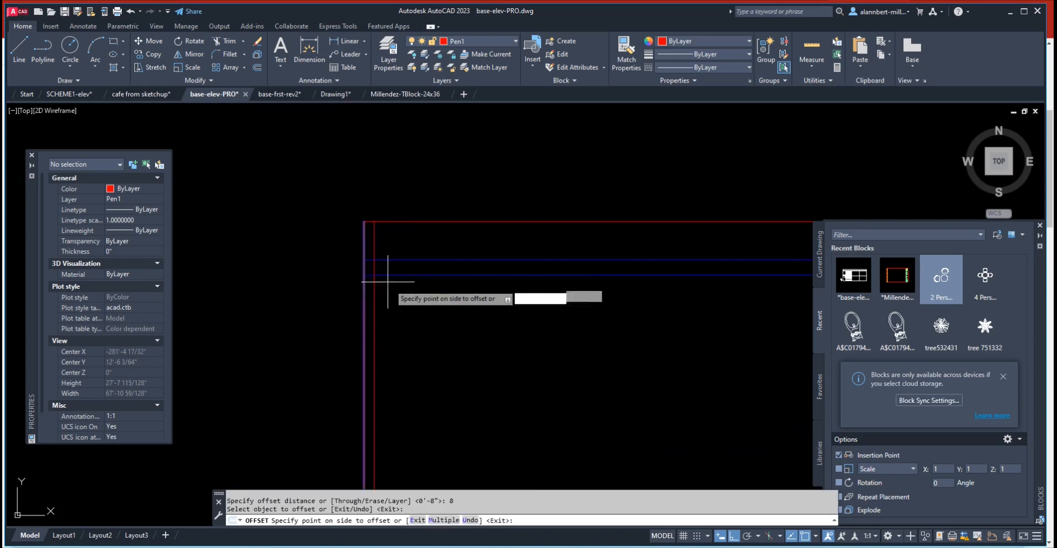
click(390, 281)
key(Return)
- Fillet the offset edge line with the lower roof line into a square corner at zero radius
text(f)
key(Return)
click(376, 268)
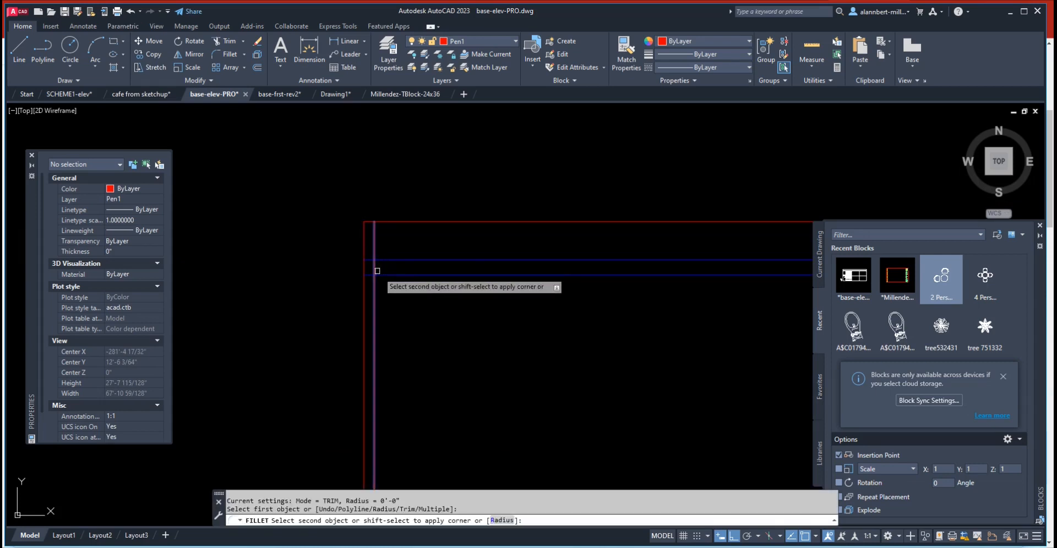
click(385, 276)
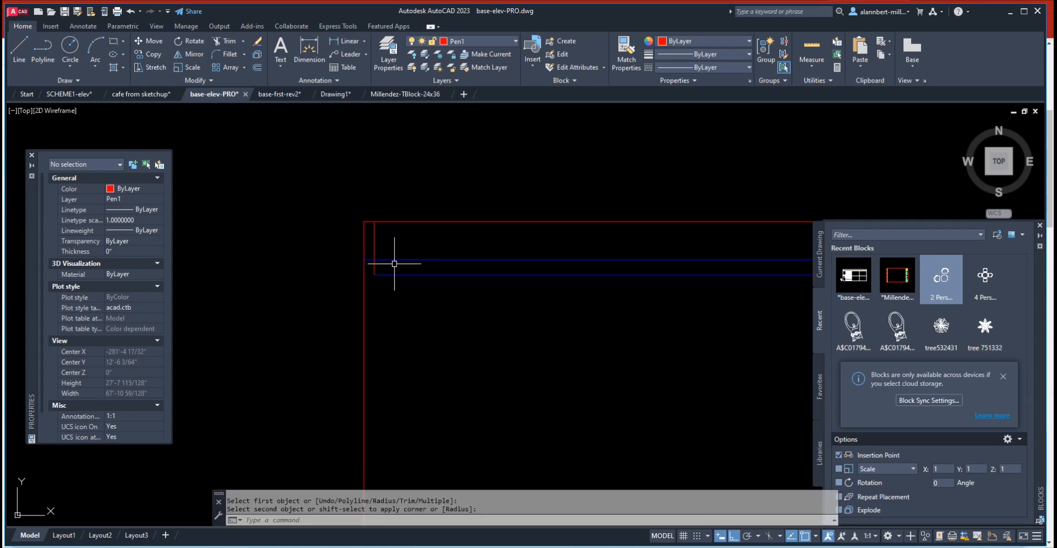
- Trim the upper roof line between the parapets and the part of the left parapet line rising above it
text(tr)
key(Return)
click(396, 259)
click(375, 243)
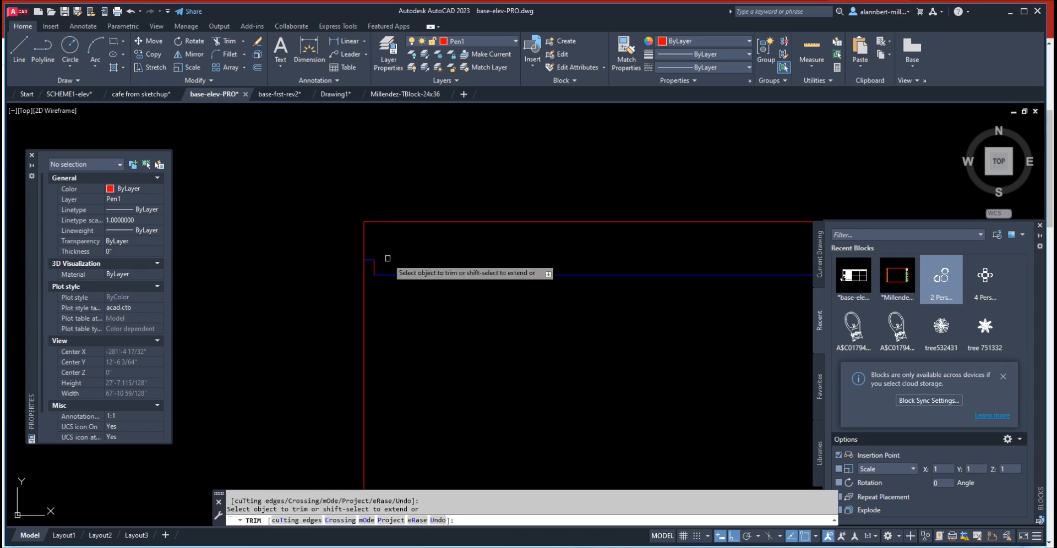
scroll(450, 287, down, 5)
middle_drag(583, 288, 429, 311)
scroll(452, 308, up, 7)
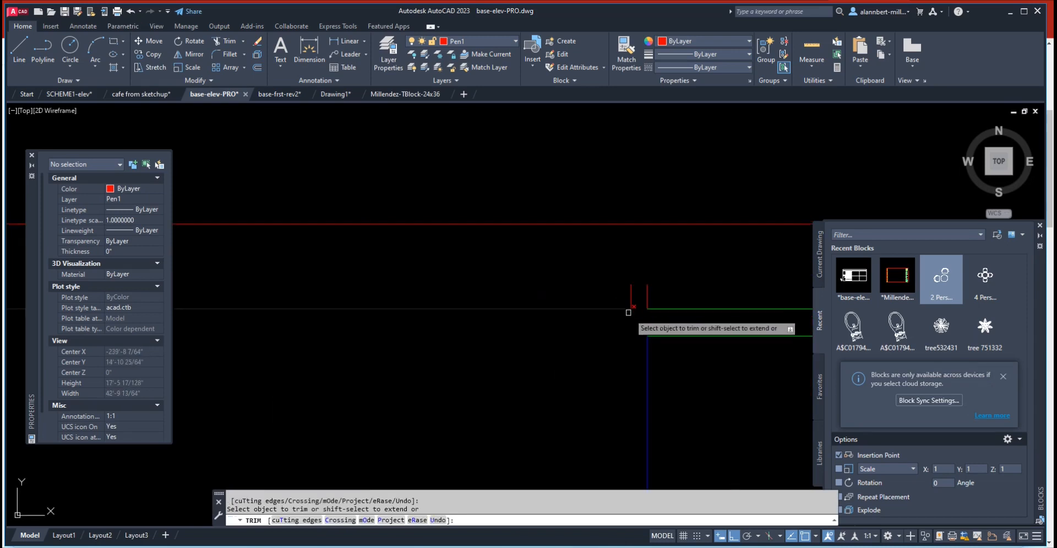
key(Escape)
- Draw a horizontal line capping the two short vertical lines of the canopy-side parapet
text(l)
key(Return)
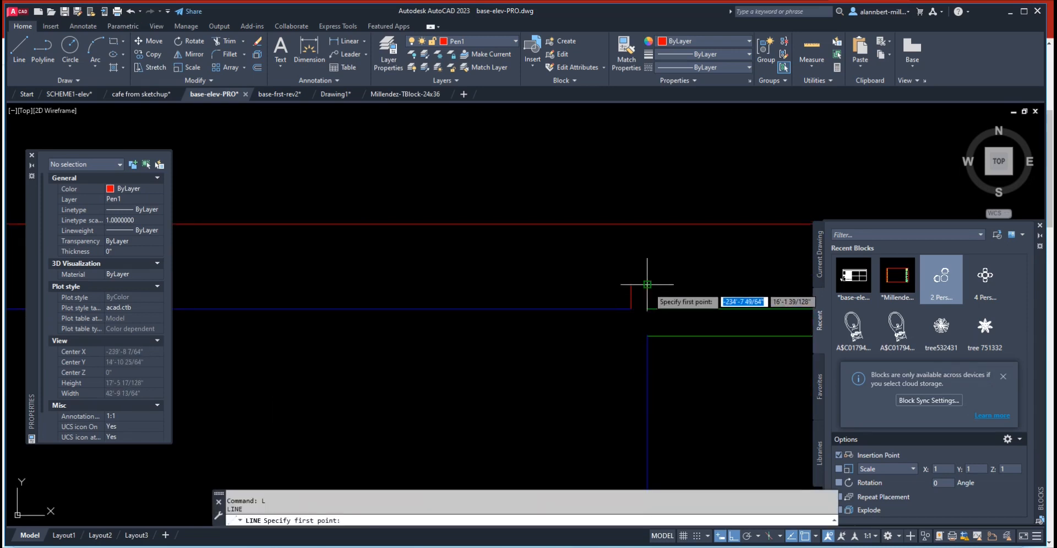
click(631, 284)
click(647, 285)
scroll(669, 347, down, 6)
middle_drag(653, 350, 551, 302)
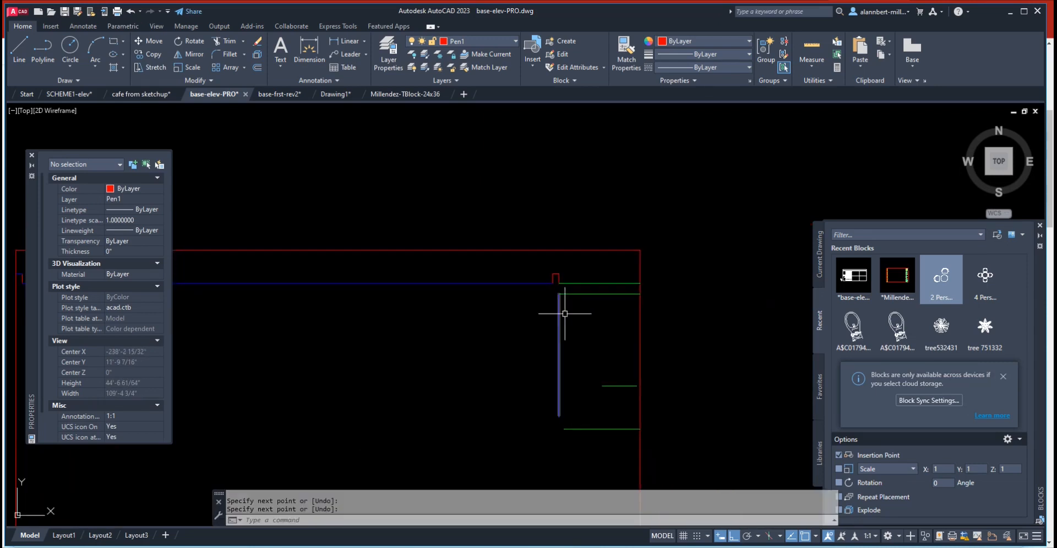
- Erase the short green railing line between the canopy and the balcony slab
scroll(598, 350, down, 3)
scroll(621, 393, up, 6)
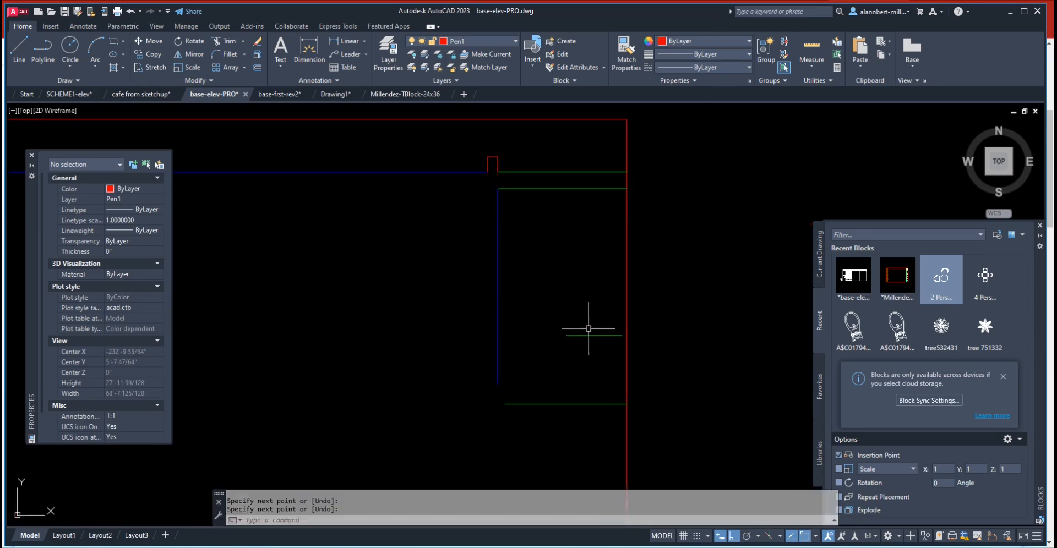
text(e)
key(Return)
click(608, 324)
click(589, 349)
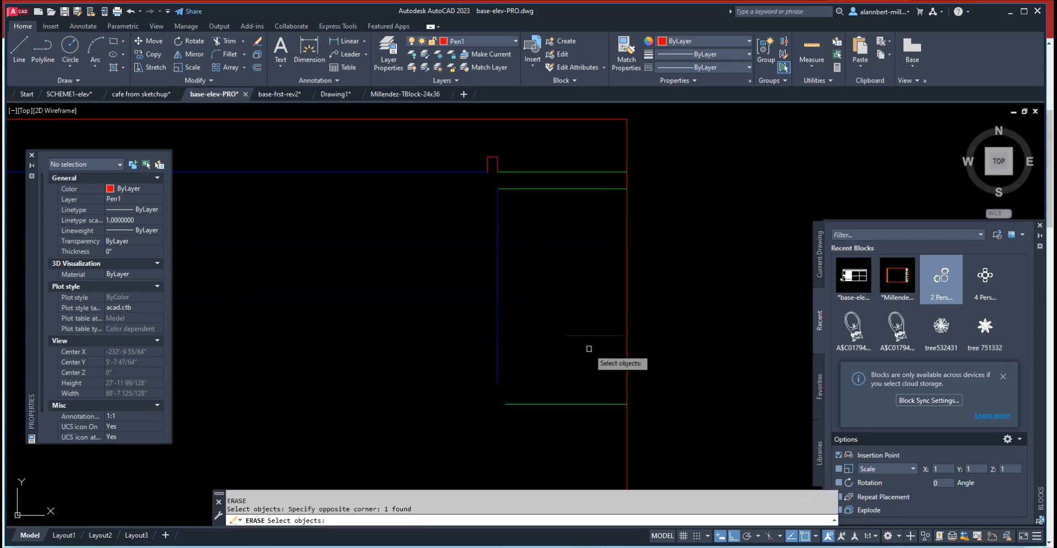
key(Return)
- Draw a horizontal line from the finished right elevation's outer edge, at the bottom of the balcony railing, across into the new elevation
scroll(661, 369, down, 8)
middle_drag(683, 378, 435, 324)
scroll(545, 322, up, 10)
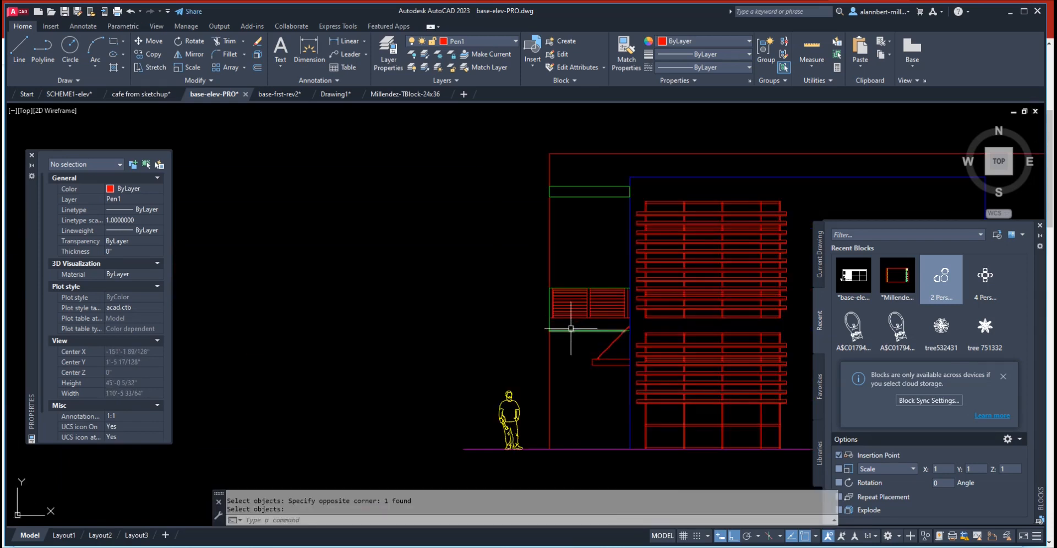
key(Return)
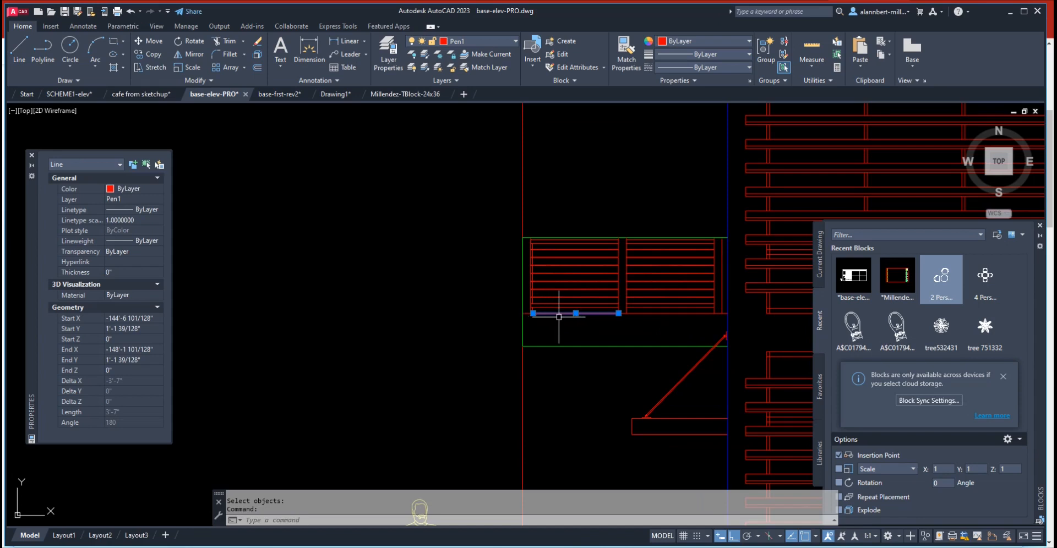
key(Escape)
text(l)
key(Return)
click(522, 311)
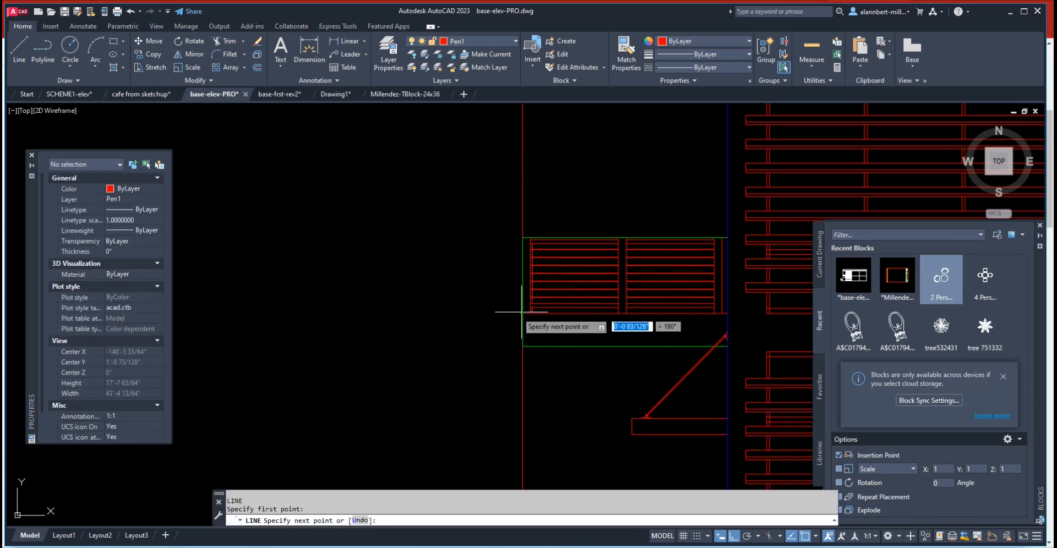
scroll(434, 323, down, 8)
middle_drag(348, 336, 736, 350)
click(481, 323)
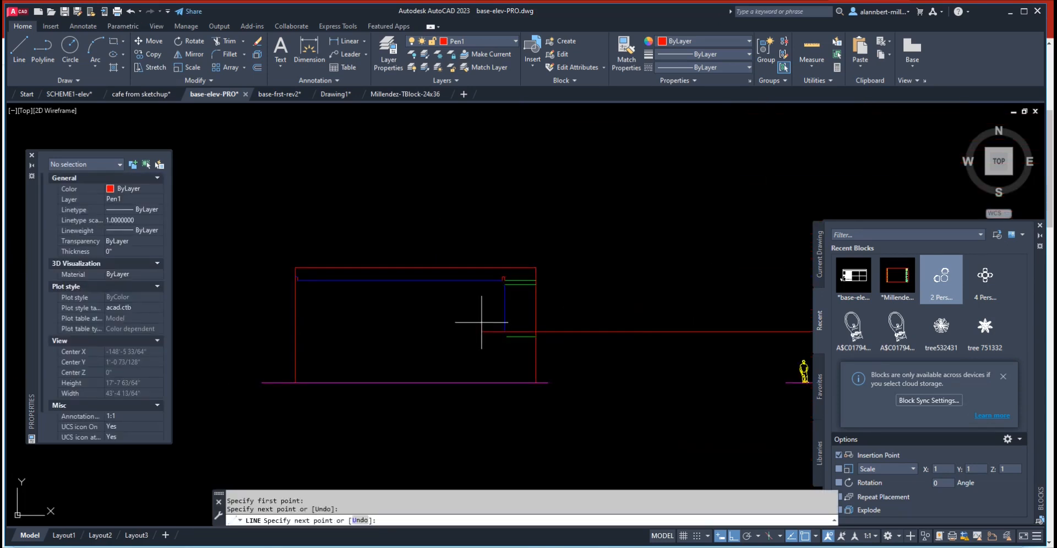
- Extend the blue vertical wall line down to the ground line and the lower green balcony line to meet it
key(Return)
scroll(523, 341, up, 4)
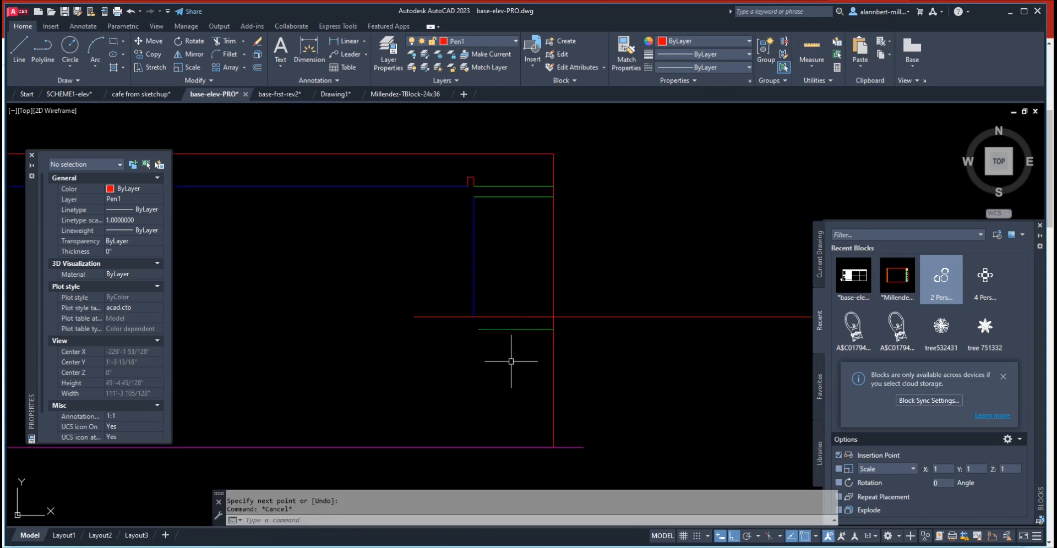
text(x)
key(Return)
key(Escape)
text(ex)
key(Return)
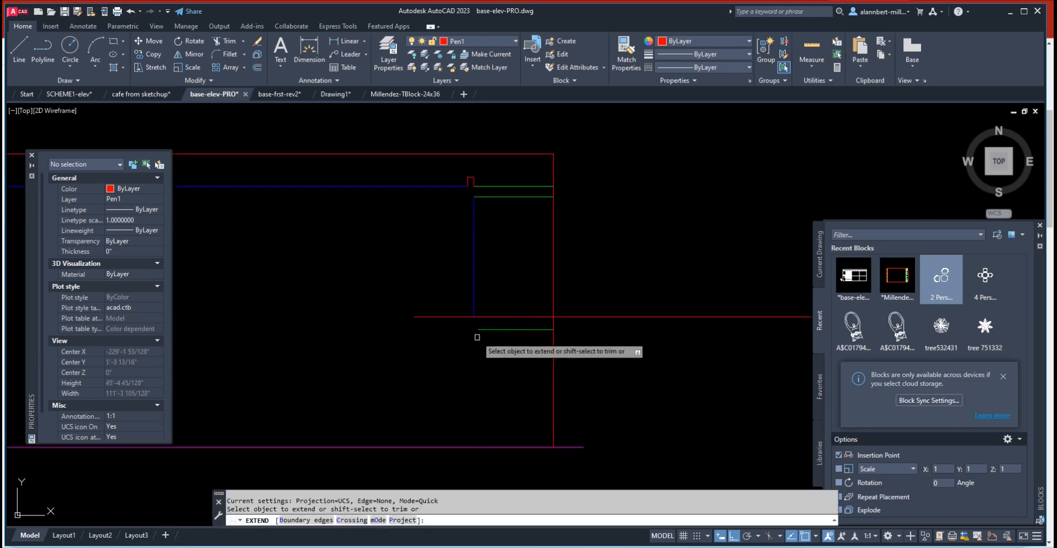
click(473, 311)
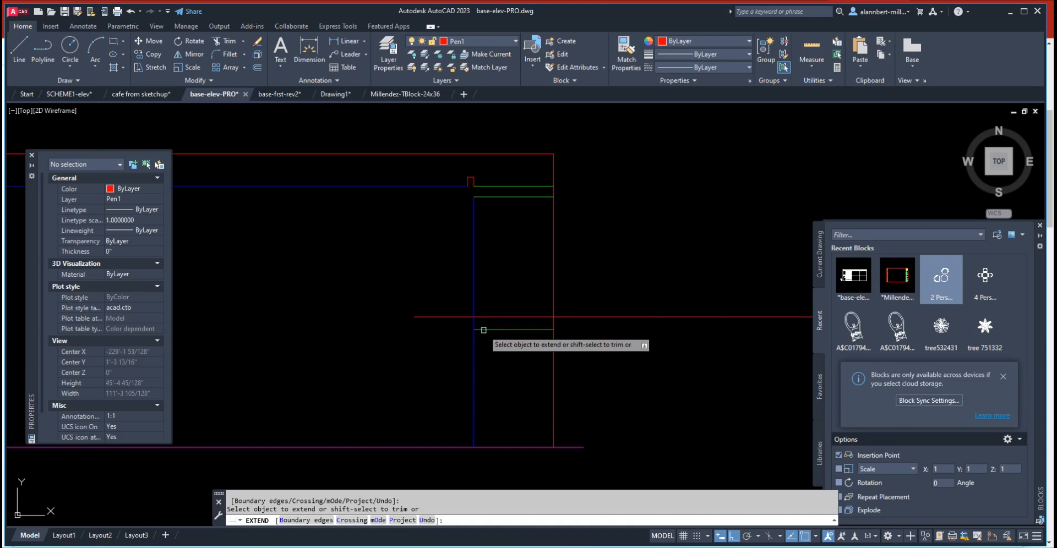
key(Escape)
- Trim the projected red balcony line at both ends so it spans only from the blue wall line to the elevation's outer edge
text(tr)
key(Return)
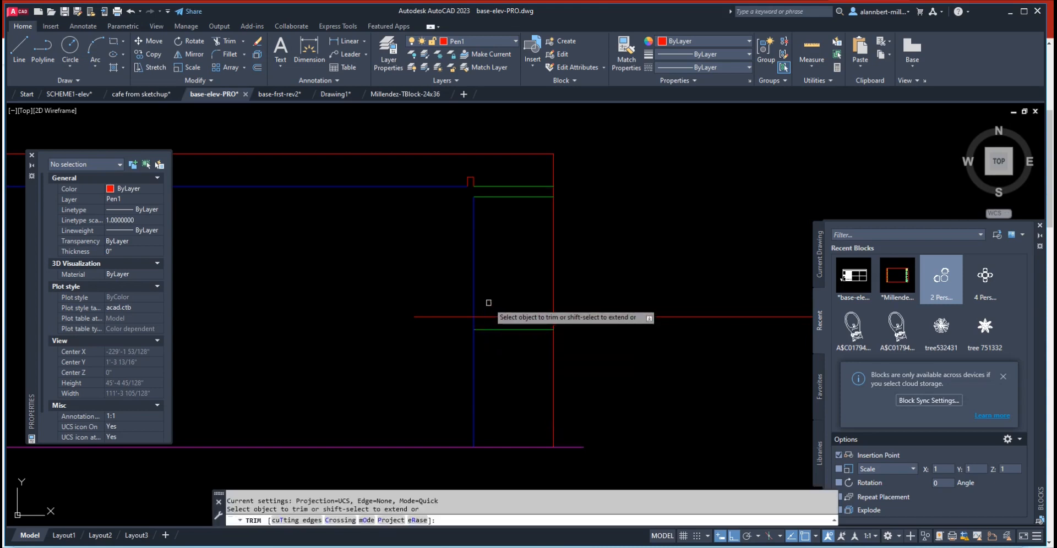
click(467, 317)
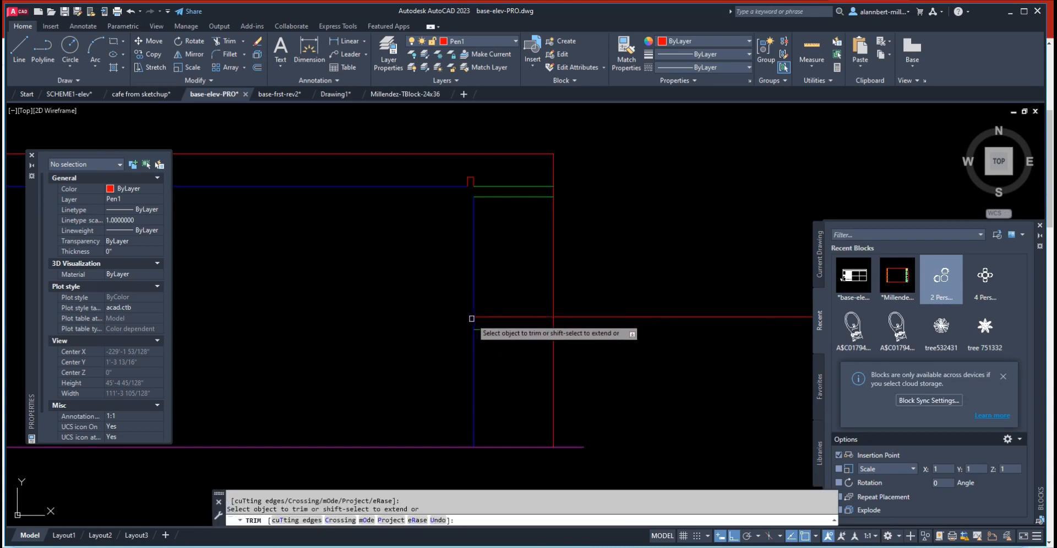
click(557, 318)
key(Return)
scroll(482, 347, down, 5)
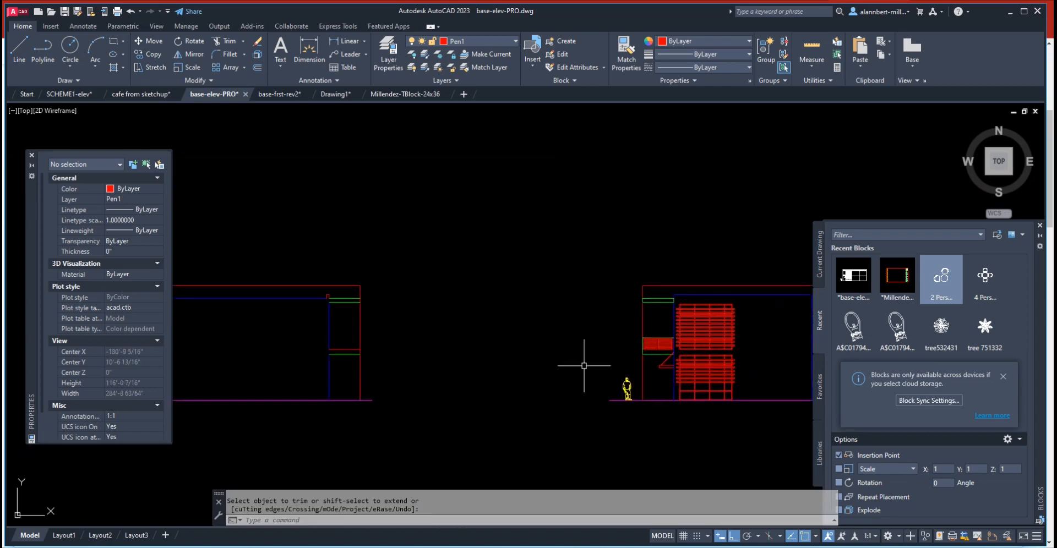
- Put the parapet, roof, canopy, balcony and wall lines inside the red outline on layer Pen252 with a dashed linetype
scroll(594, 374, up, 5)
scroll(550, 357, down, 6)
scroll(519, 332, up, 6)
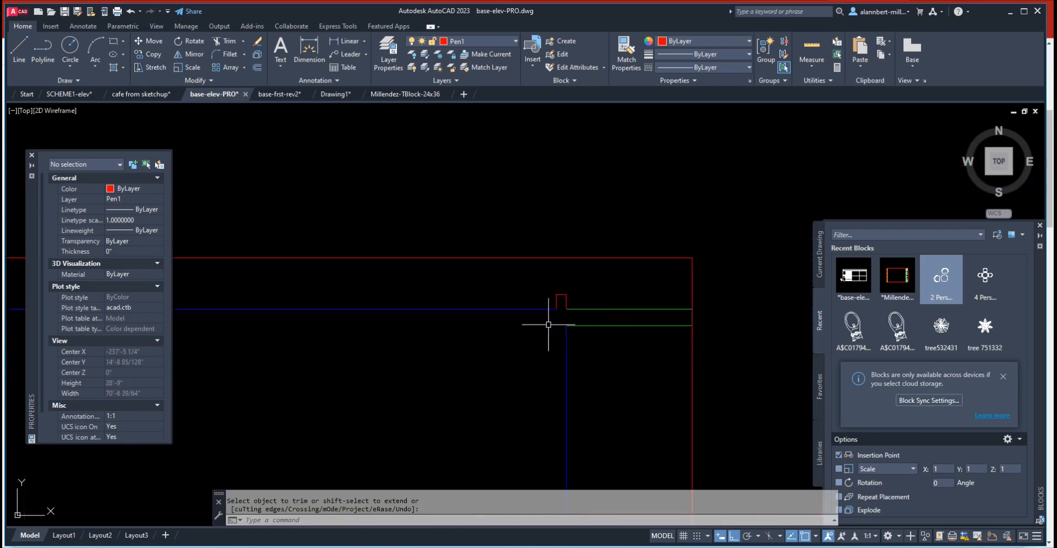
scroll(573, 326, down, 4)
click(359, 308)
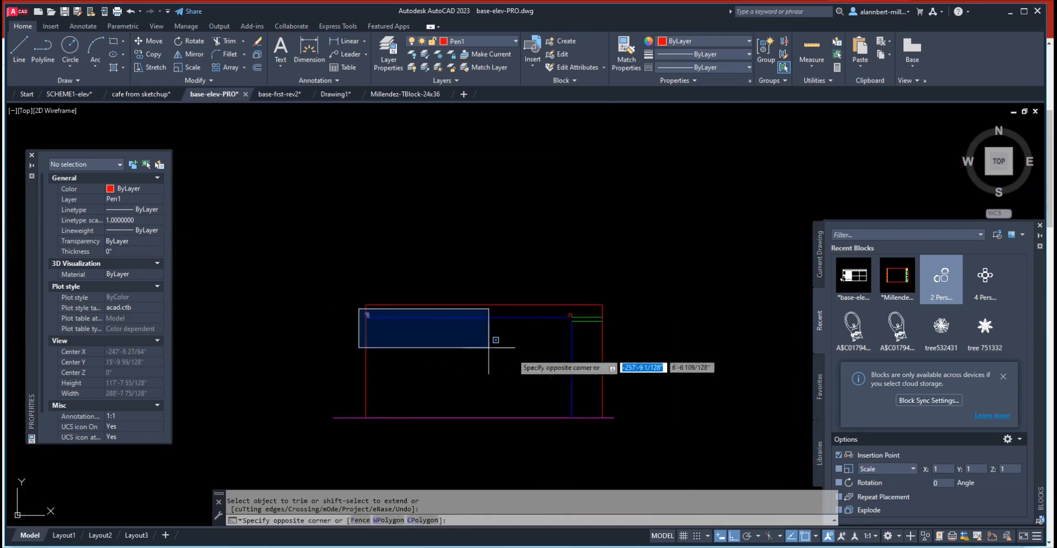
click(606, 384)
click(586, 384)
click(563, 410)
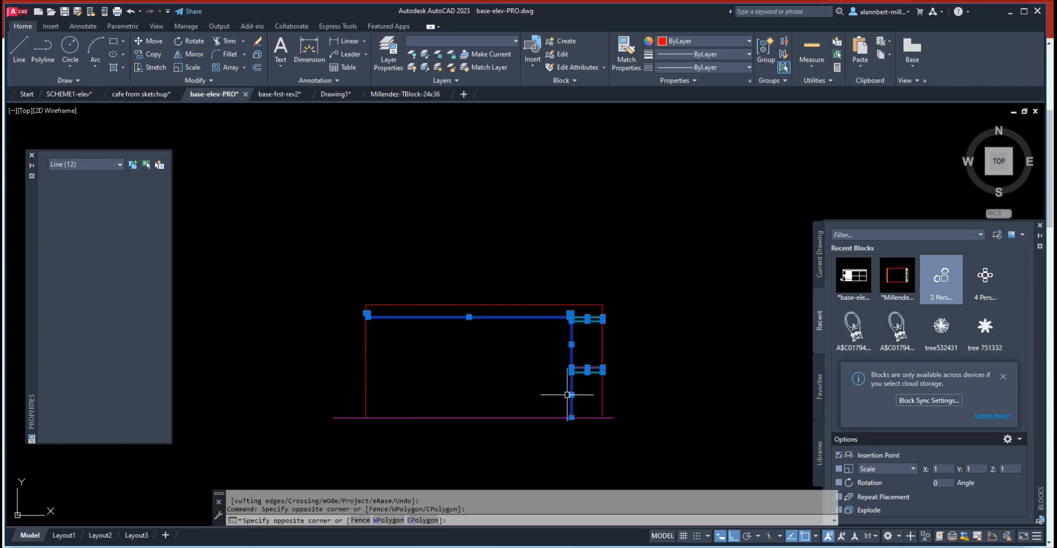
click(484, 42)
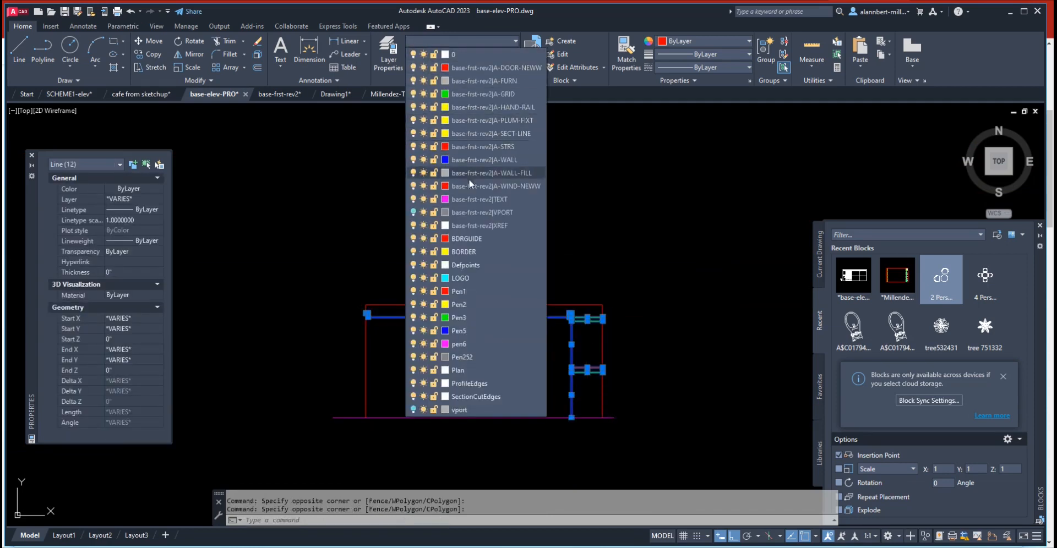
click(470, 356)
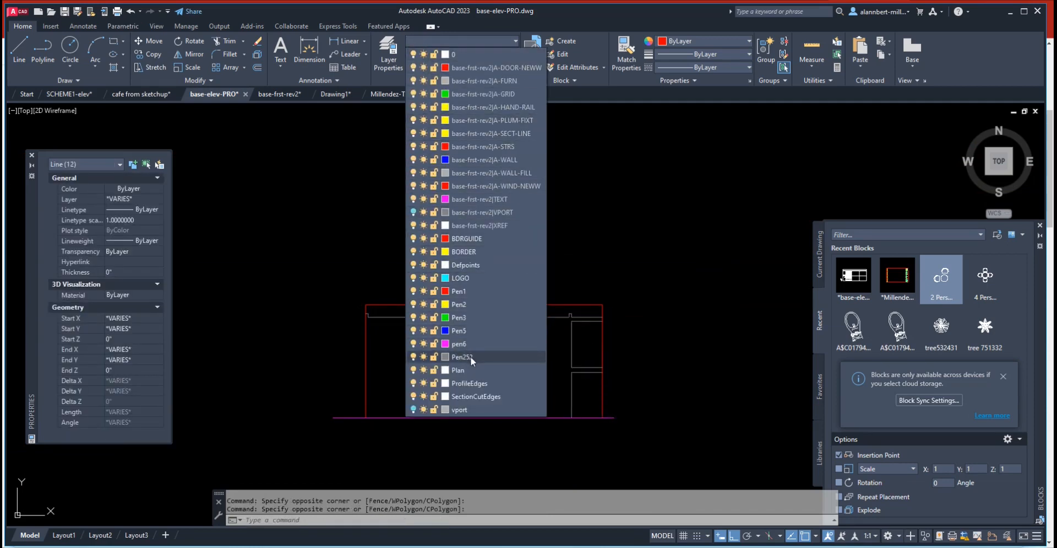
click(701, 67)
click(698, 130)
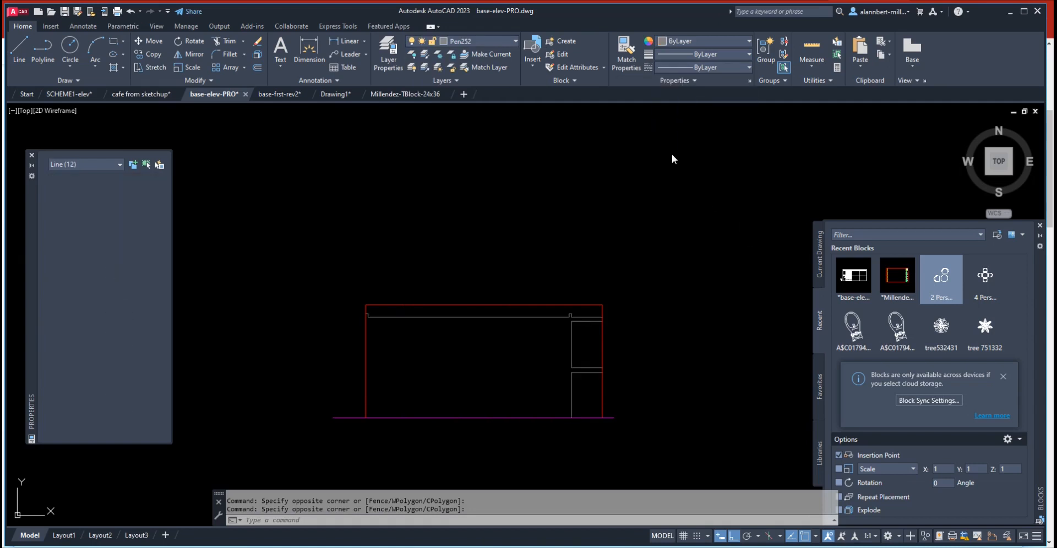
text(tr)
key(Return)
scroll(567, 344, up, 4)
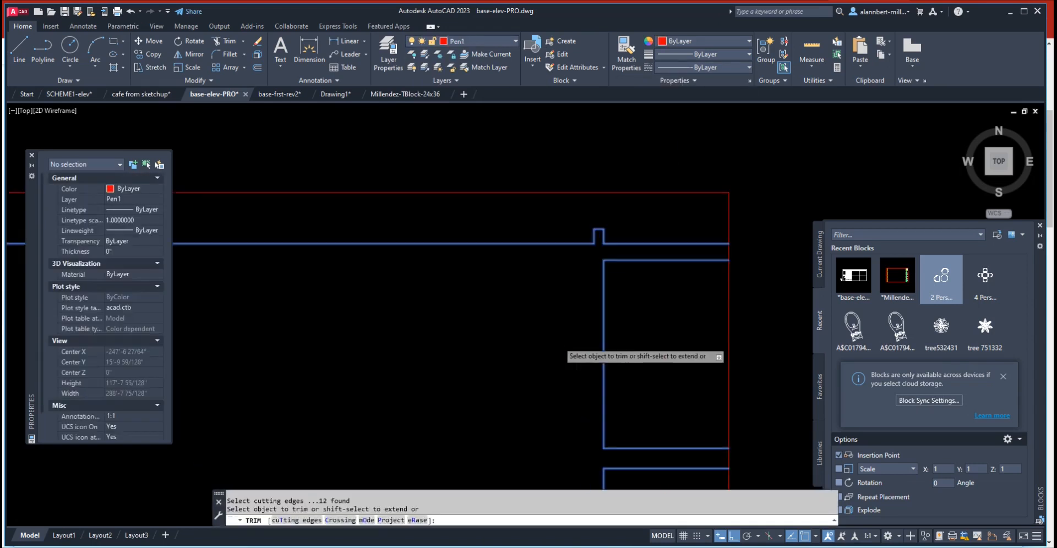
key(Escape)
- Regenerate the drawing to refresh the display of the dashed lines inside the new elevation
scroll(572, 324, up, 2)
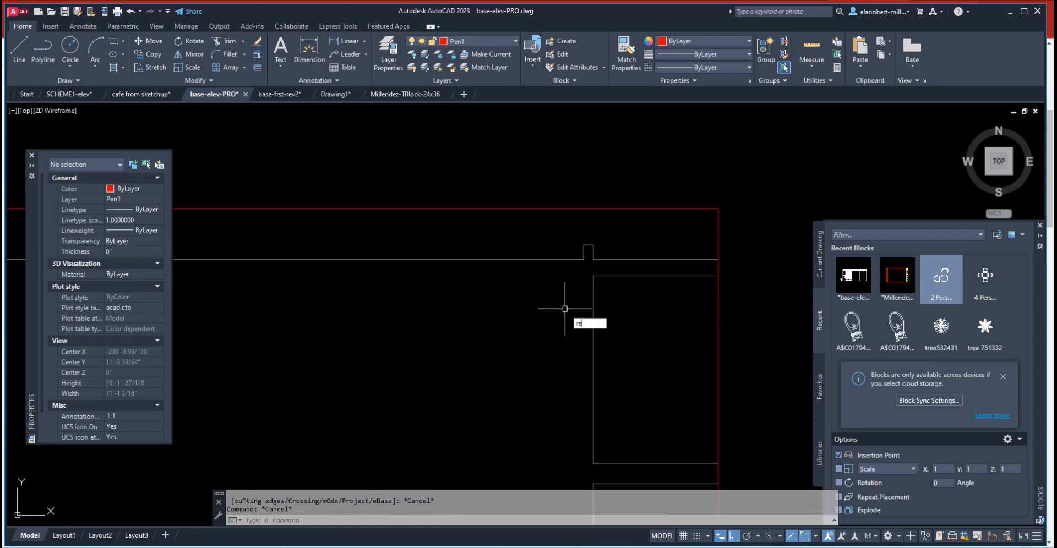
text(regen)
key(Return)
scroll(572, 286, down, 2)
scroll(550, 295, up, 3)
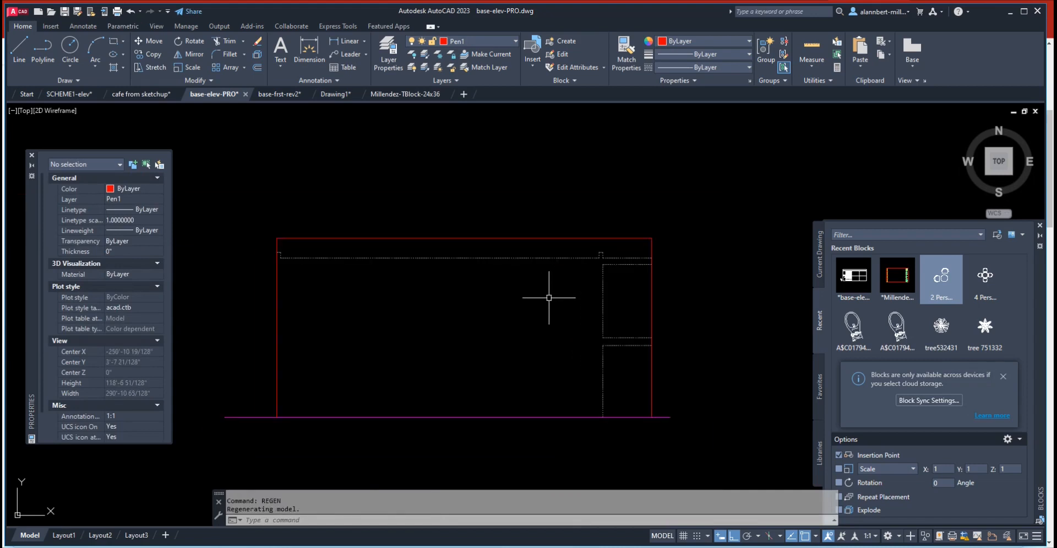
- Examine the dashed lines of the new side elevation and compare it with the neighbouring elevations, sections and plans
scroll(475, 292, down, 2)
scroll(591, 250, down, 2)
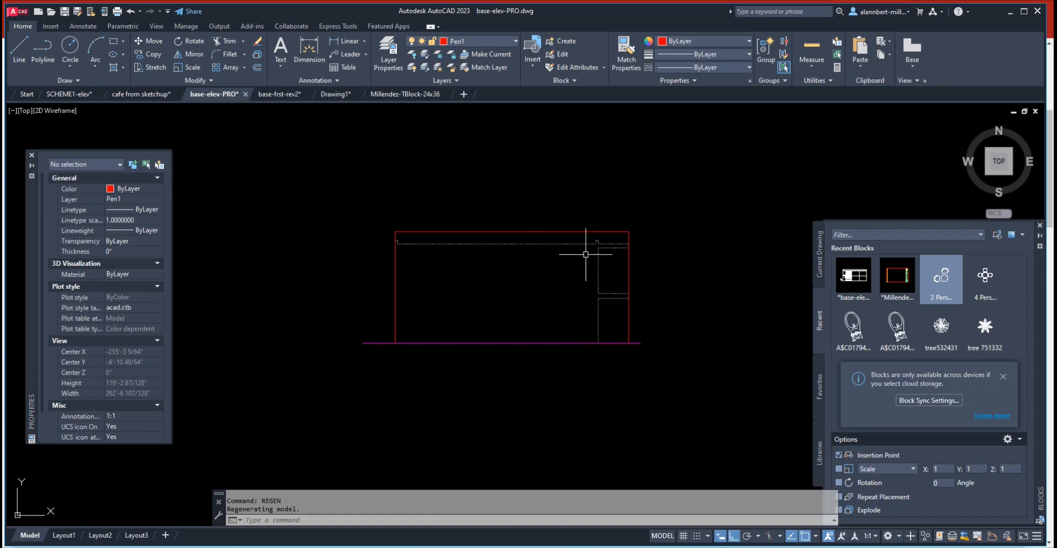
scroll(622, 272, up, 4)
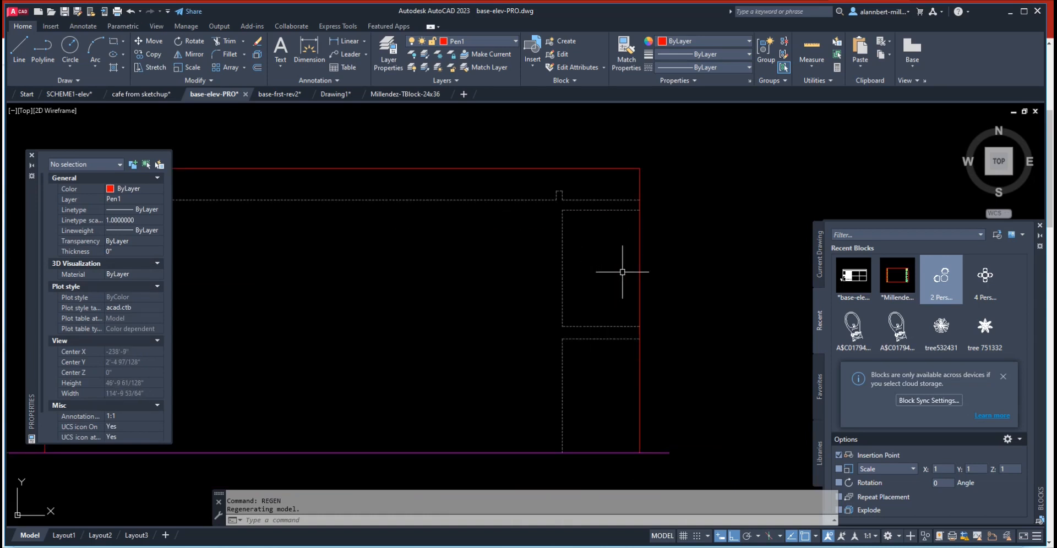
scroll(564, 283, down, 4)
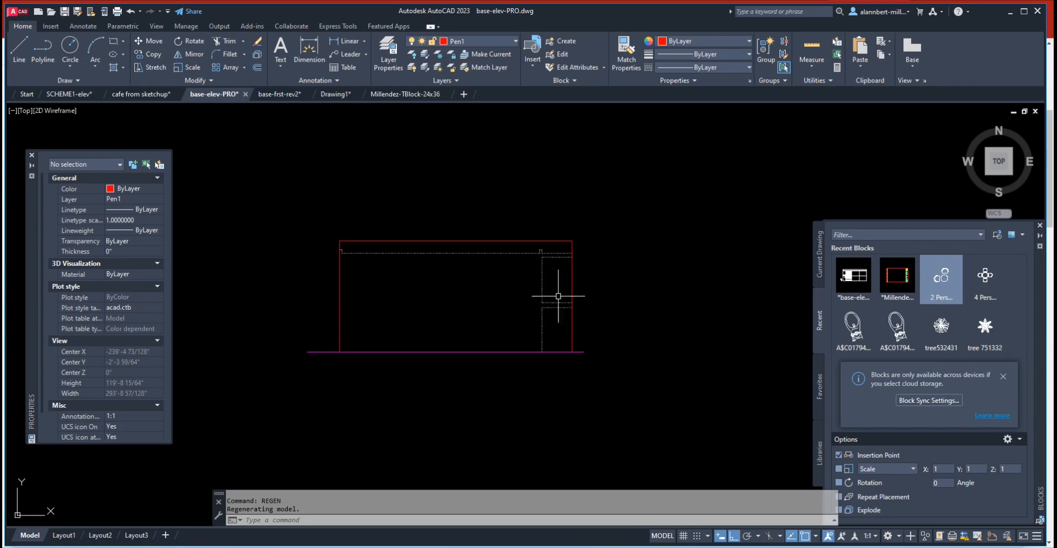
scroll(498, 296, down, 4)
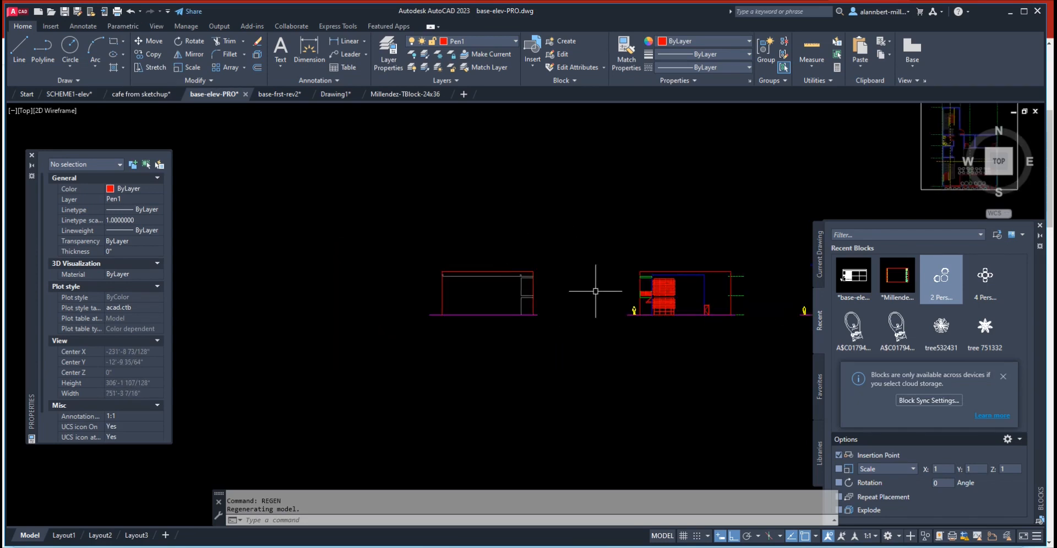
mouse_move(595, 291)
middle_down()
mouse_move(489, 324)
mouse_move(398, 316)
middle_up()
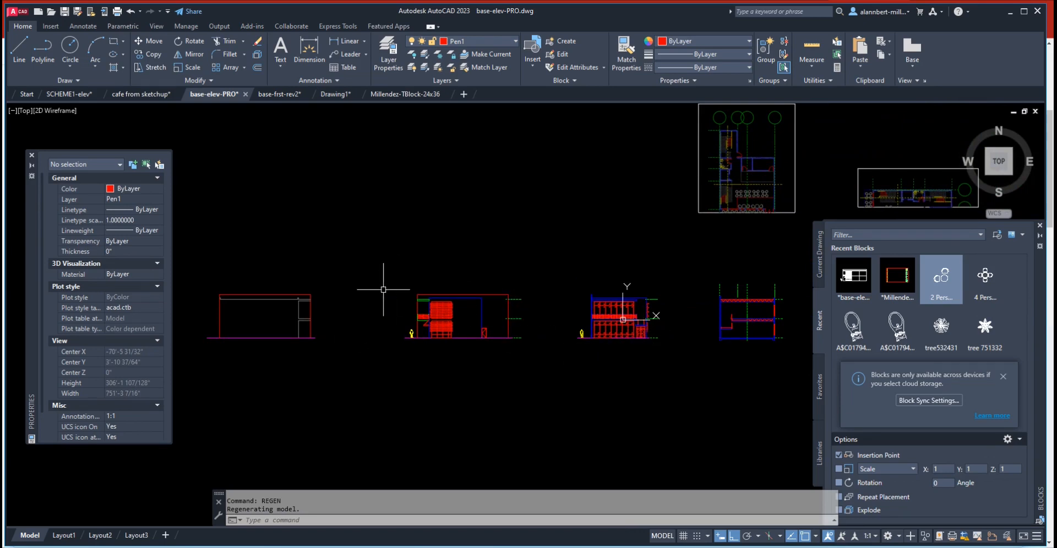
scroll(528, 264, down, 2)
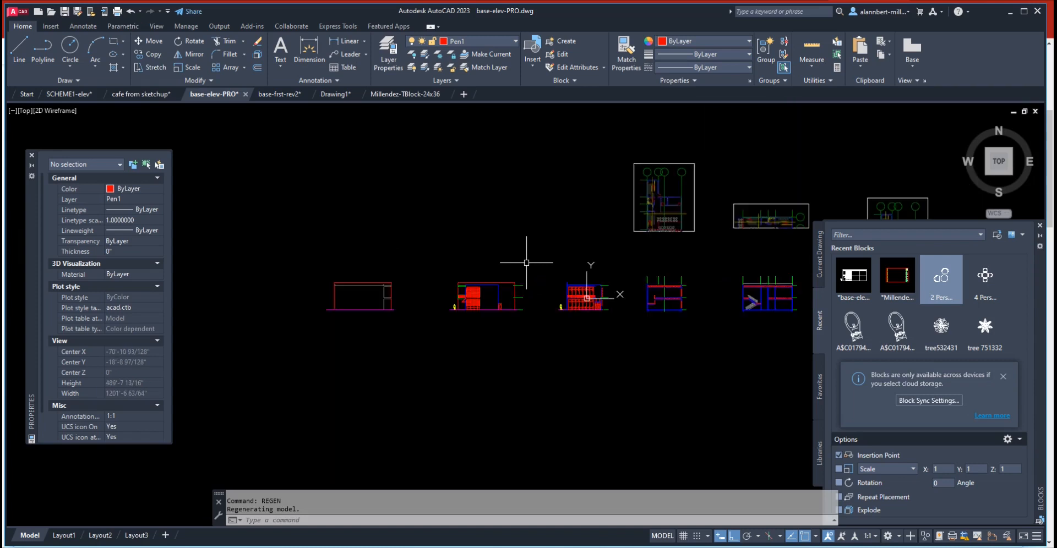
mouse_move(536, 266)
middle_down()
mouse_move(524, 316)
mouse_move(468, 311)
middle_up()
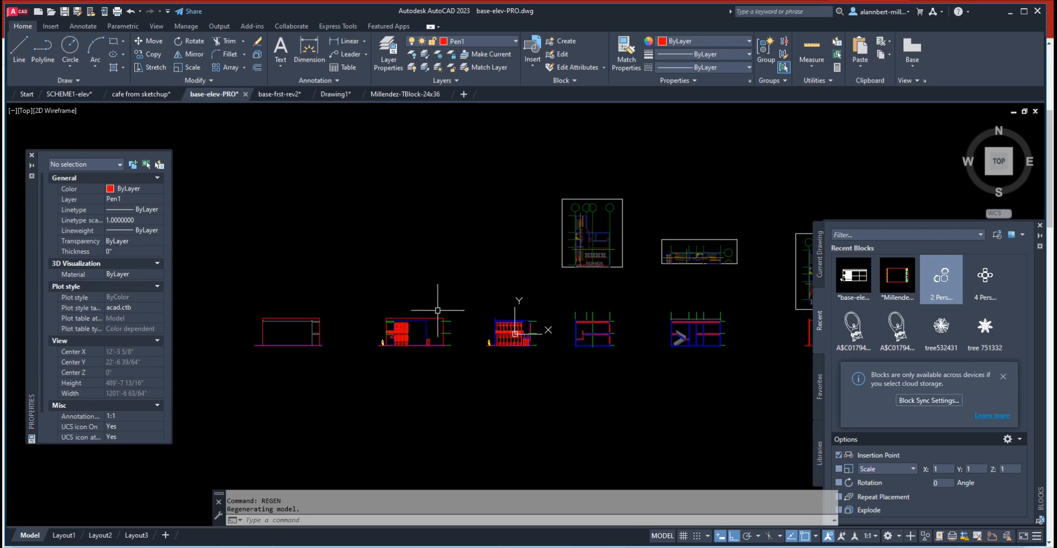
- Copy the three green dashed level lines from the finished right elevation horizontally to the matching side of the new elevation
scroll(437, 310, up, 5)
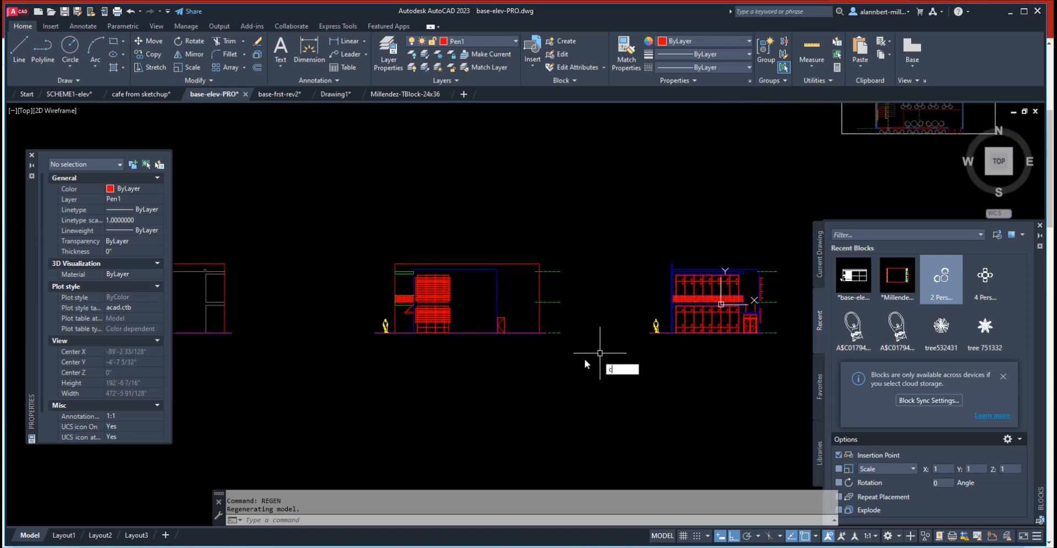
text(o)
key(Return)
click(570, 344)
click(526, 233)
key(Return)
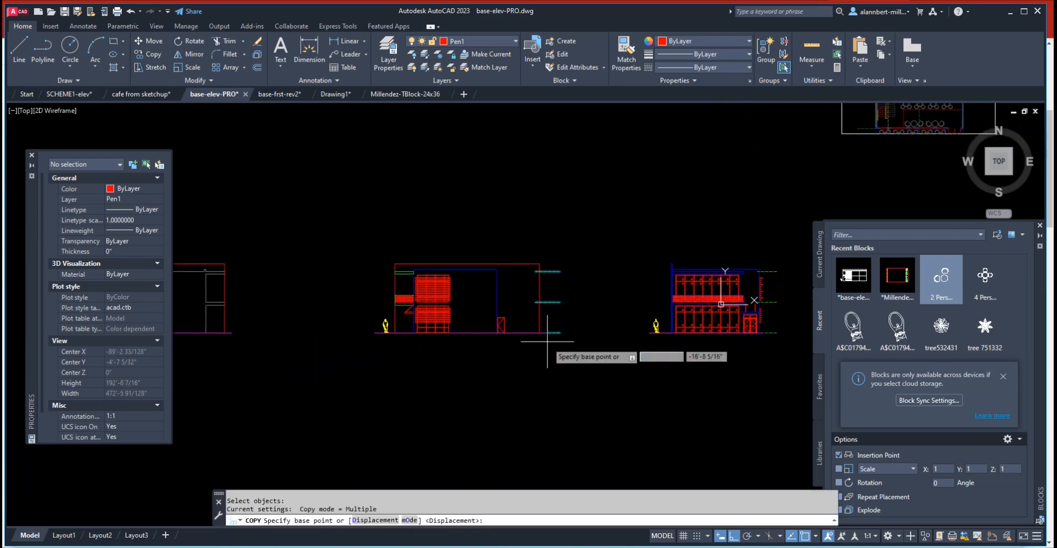
click(547, 342)
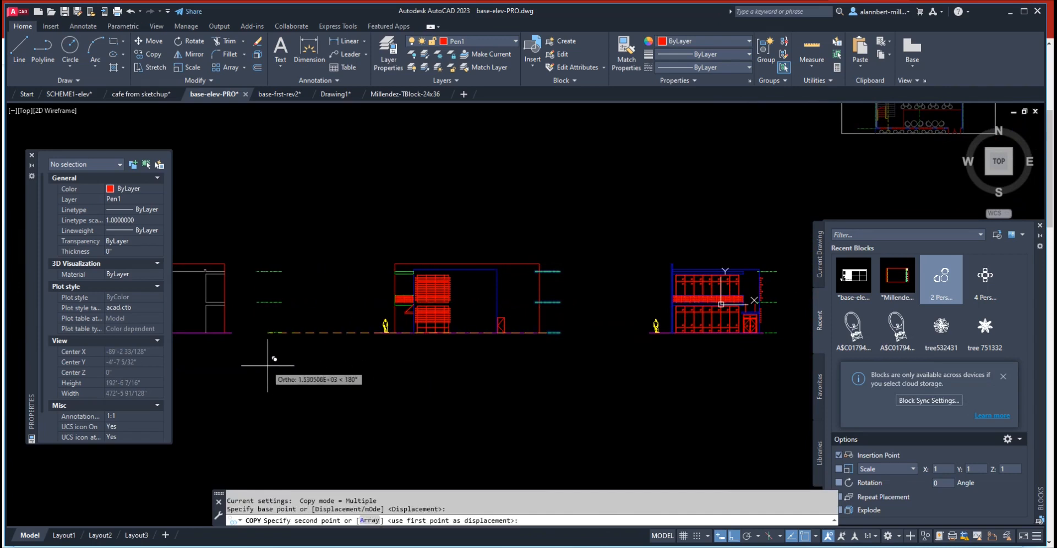
click(235, 353)
key(Escape)
scroll(297, 369, down, 4)
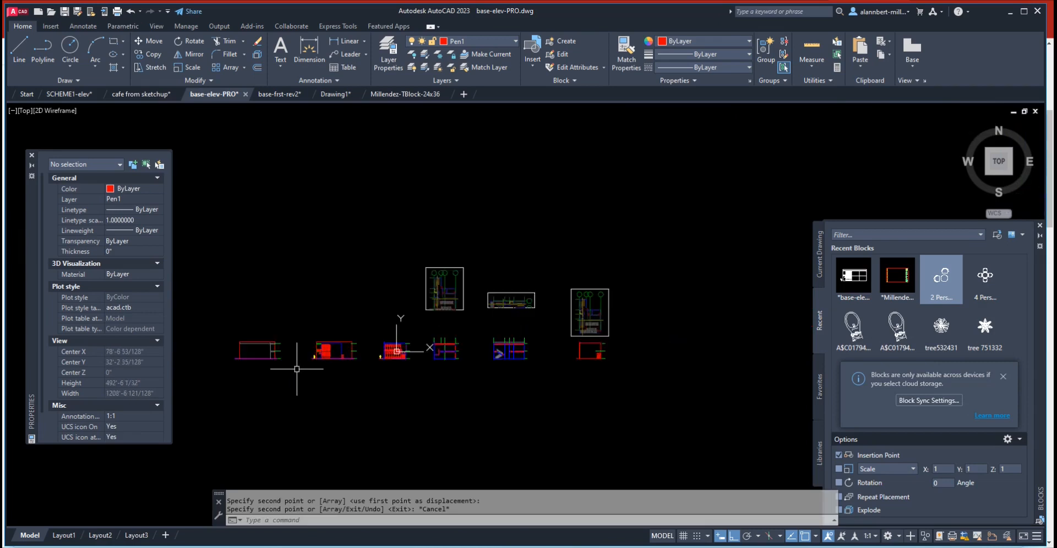
mouse_move(297, 369)
middle_down()
mouse_move(365, 392)
mouse_move(389, 383)
middle_up()
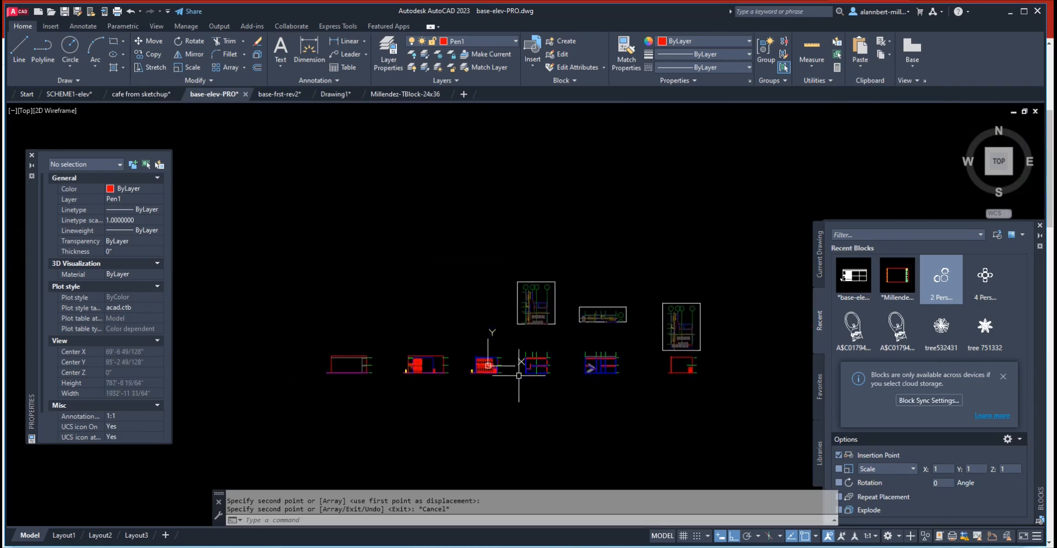
scroll(559, 395, up, 2)
scroll(527, 386, down, 2)
middle_drag(514, 383, 518, 357)
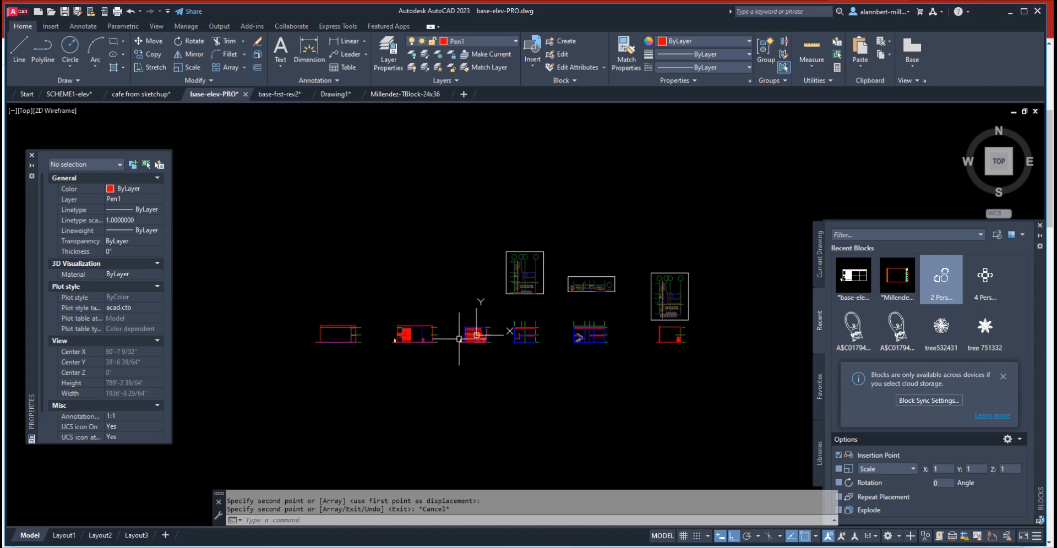